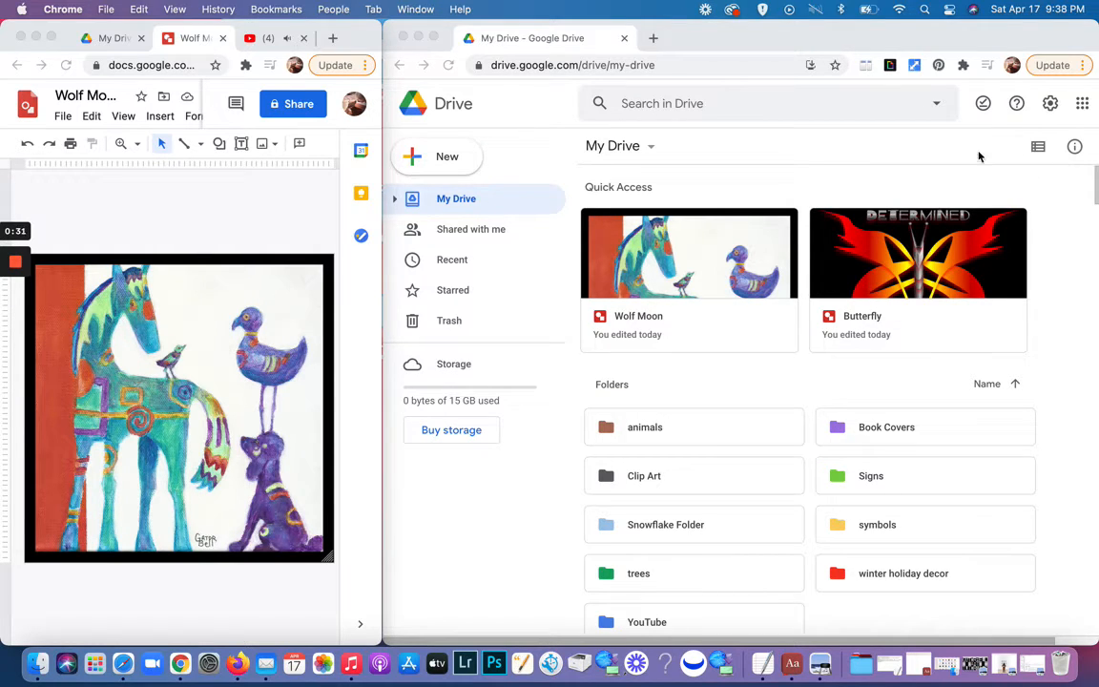
{"action": "left_click", "coordinate": [1082, 108]}
{"action": "left_click", "coordinate": [1082, 105]}
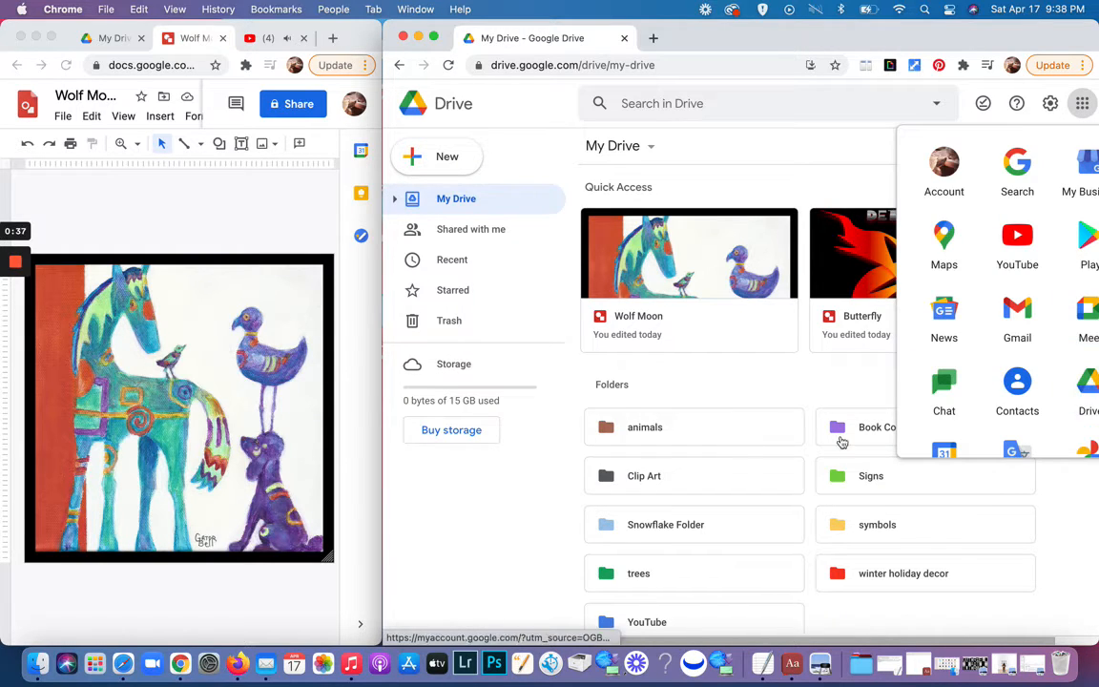
{"action": "left_click", "coordinate": [516, 507]}
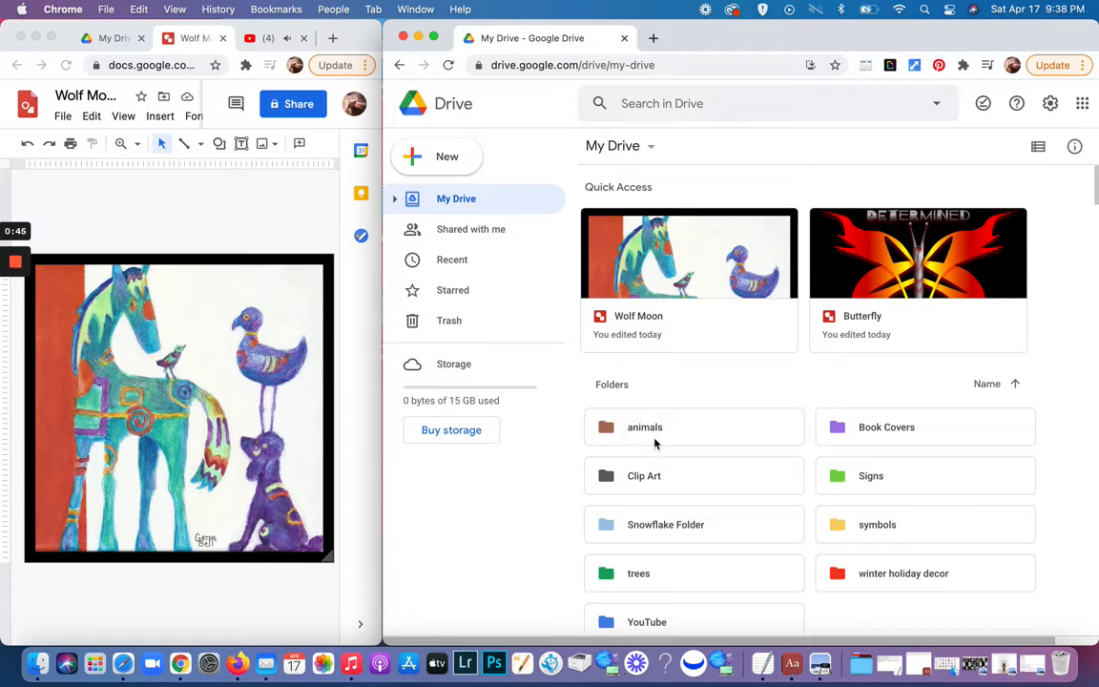
Step: Create a new Google Drawings file from Drive and name it "horse"
{"action": "left_click", "coordinate": [444, 158]}
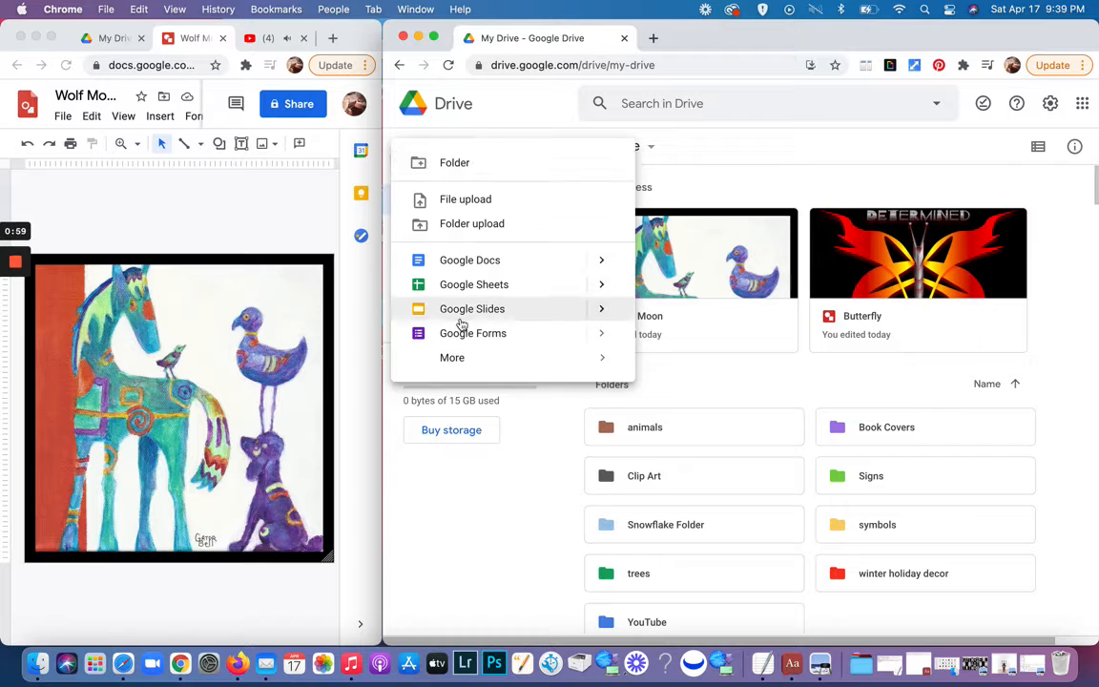
{"action": "mouse_move", "coordinate": [459, 364]}
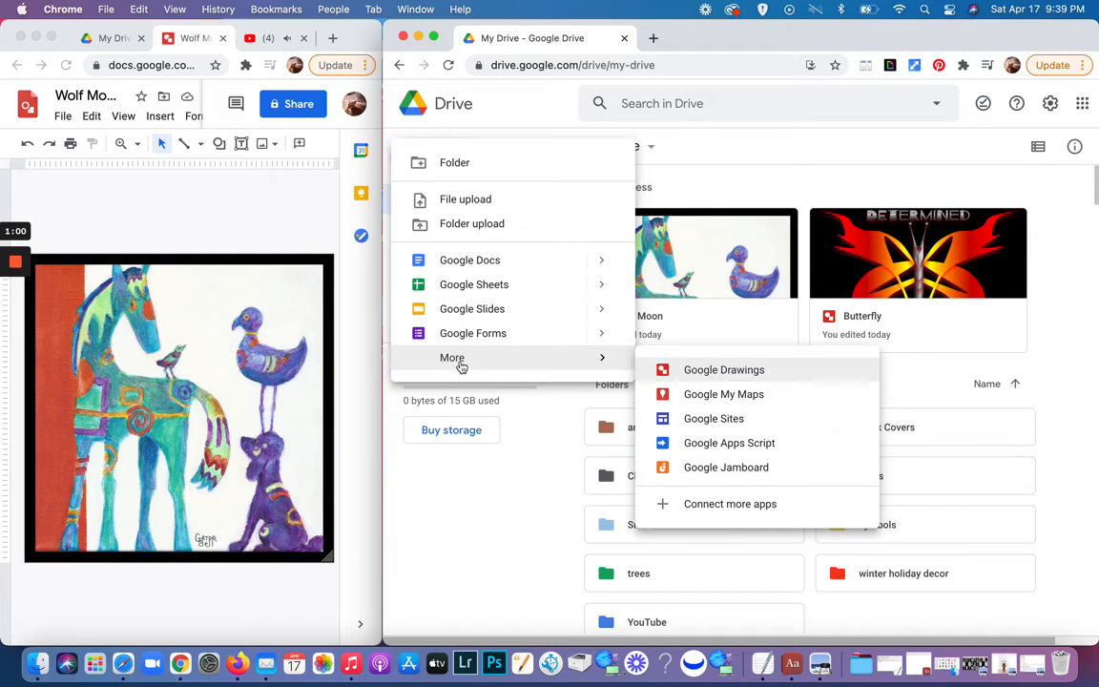
{"action": "left_click", "coordinate": [663, 371]}
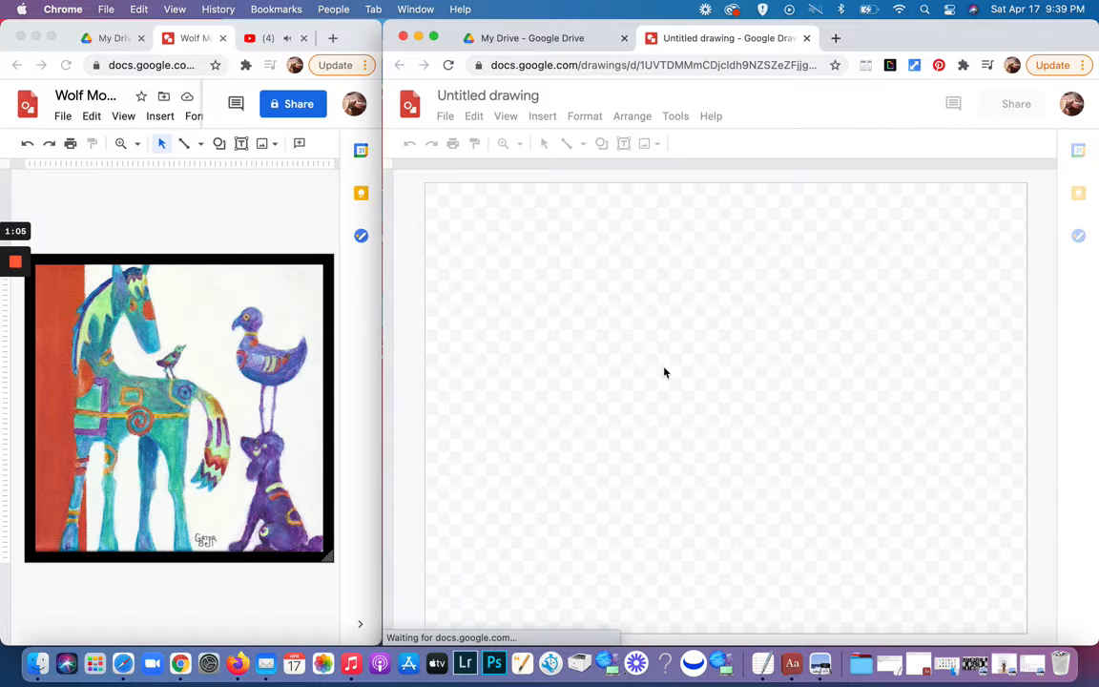
{"action": "left_click", "coordinate": [479, 97]}
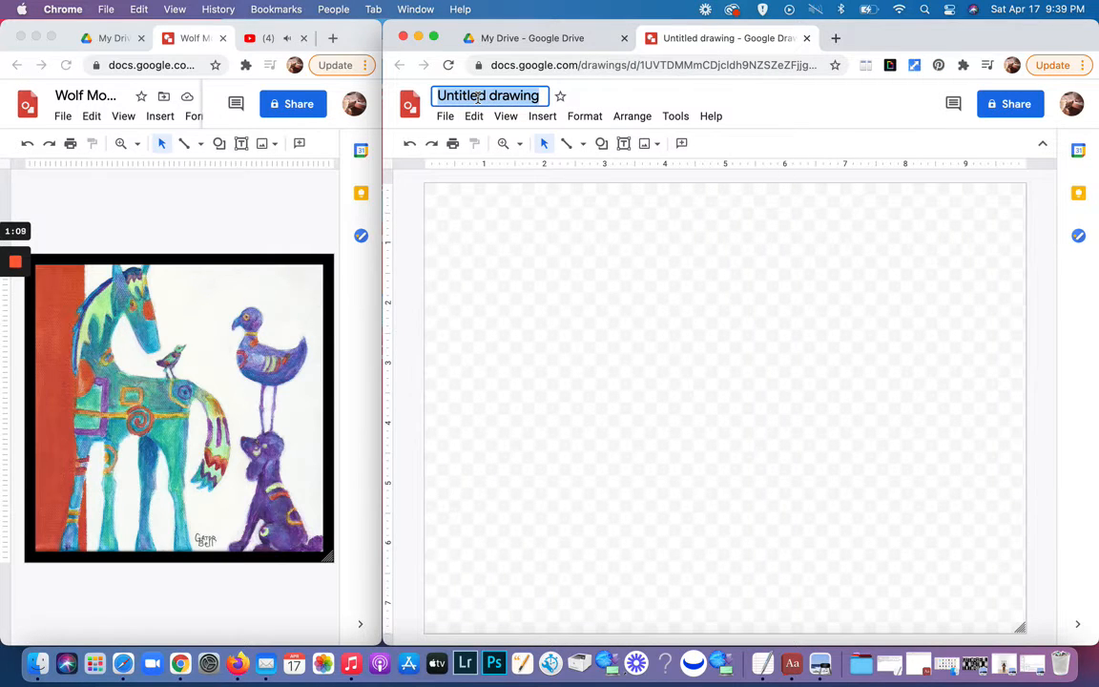
{"action": "type", "text": "horse"}
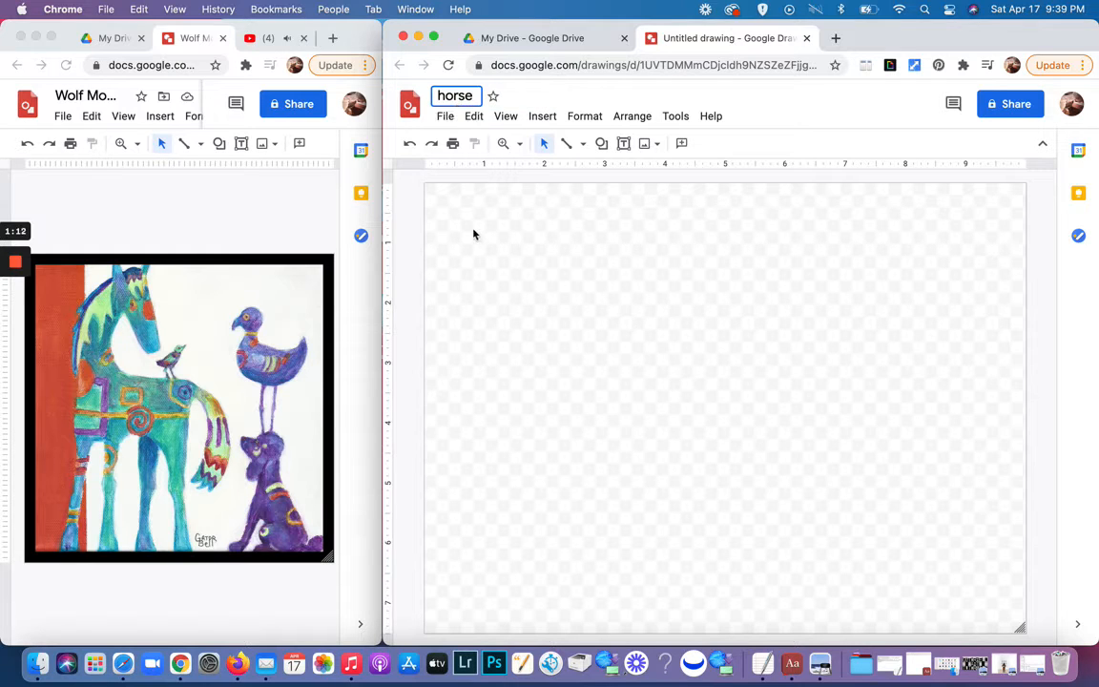
Step: Move the horse drawing into the animals folder in My Drive
{"action": "left_click", "coordinate": [445, 116]}
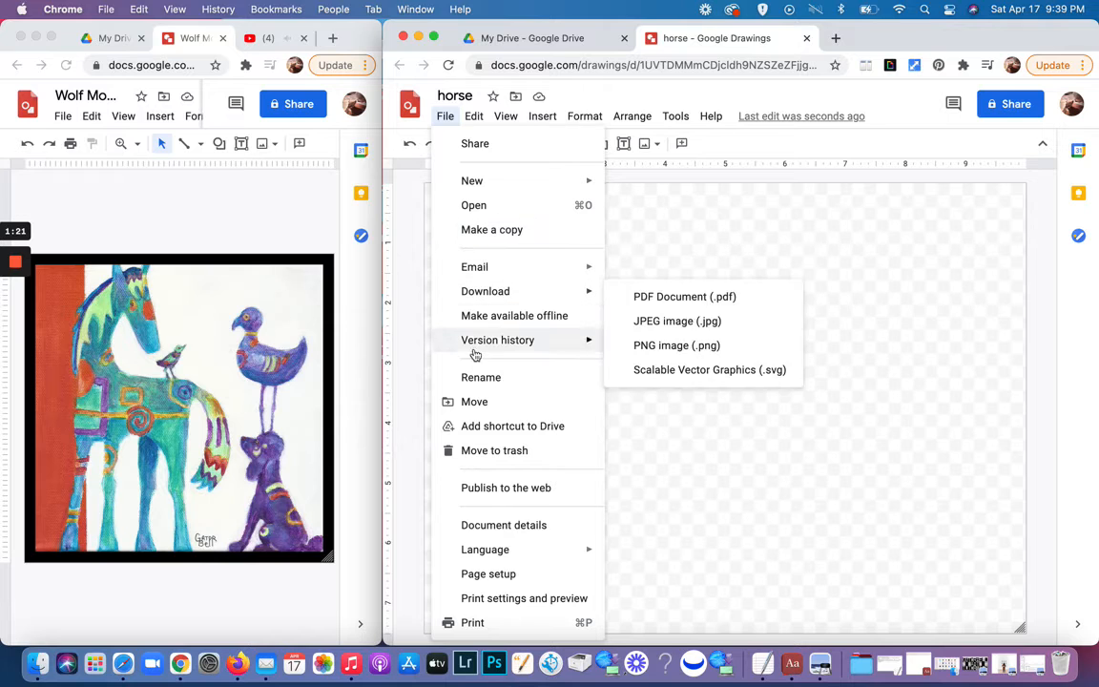
{"action": "left_click", "coordinate": [476, 403]}
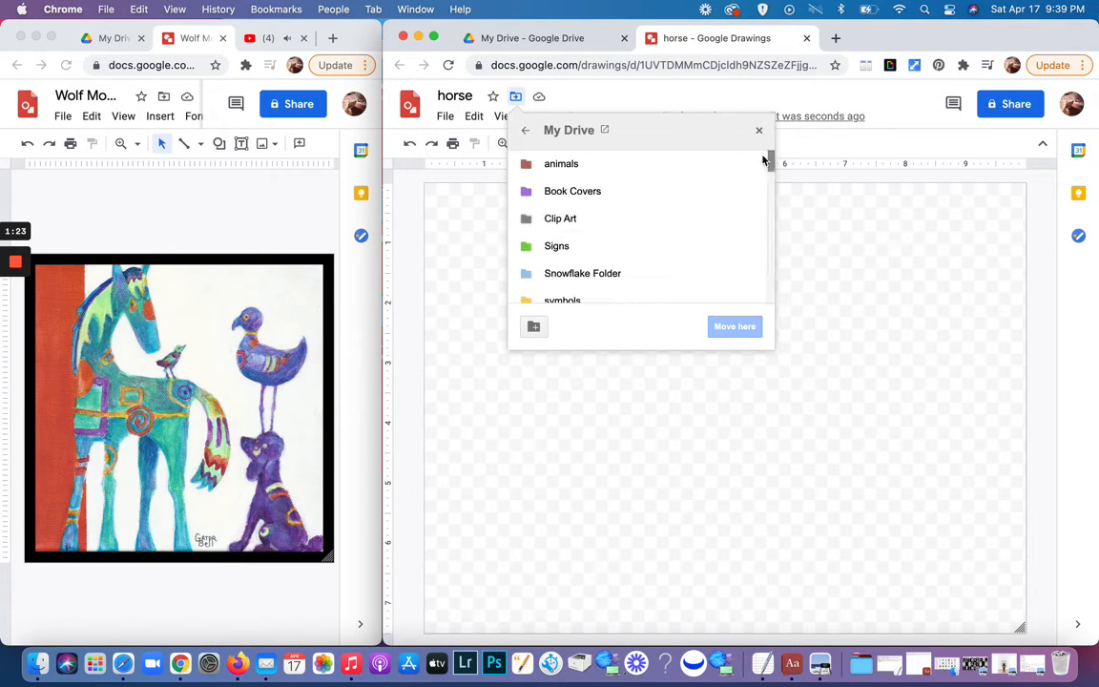
{"action": "left_click", "coordinate": [559, 164]}
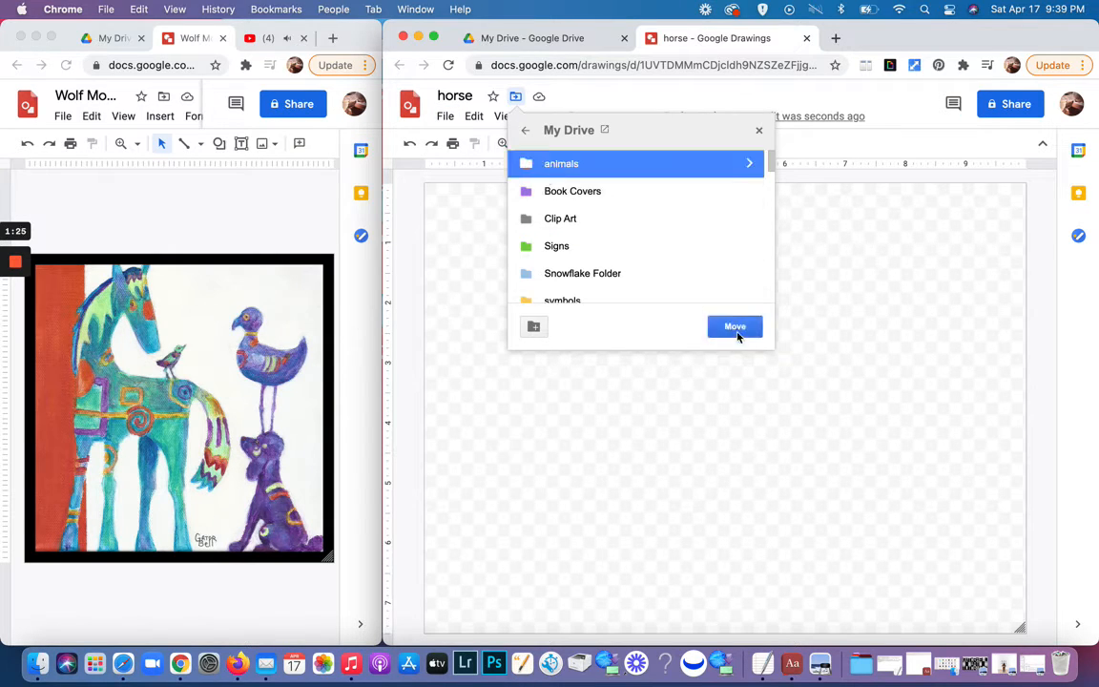
{"action": "left_click", "coordinate": [732, 326]}
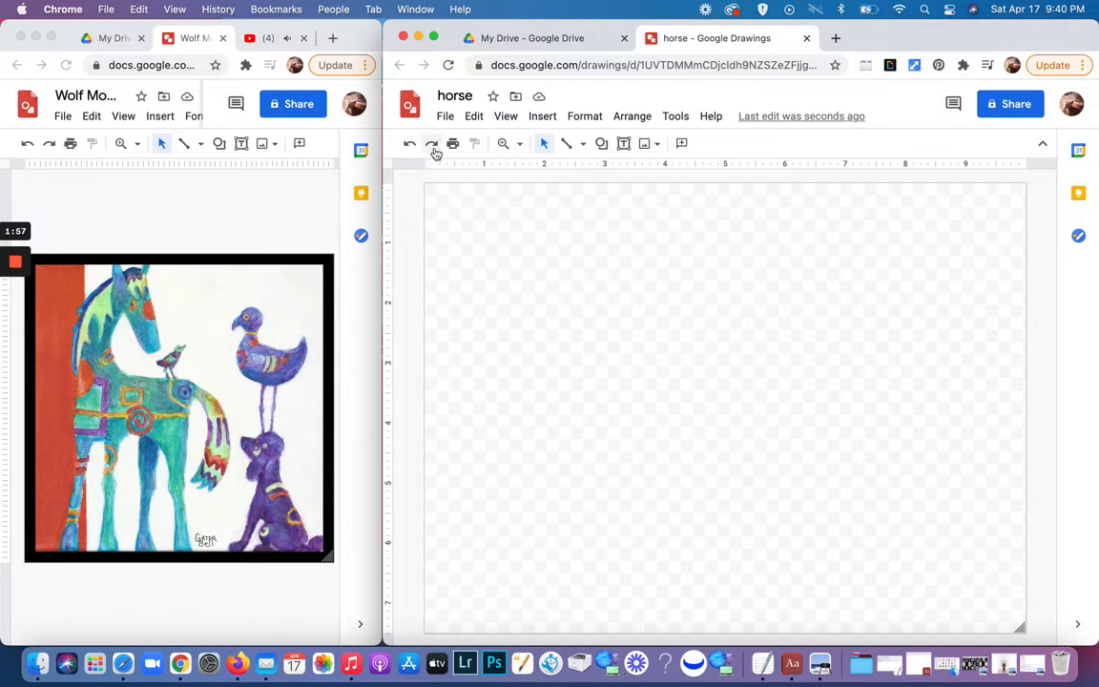
Step: Set the drawing's page size to a custom 20 × 20 inches
{"action": "left_click", "coordinate": [444, 117]}
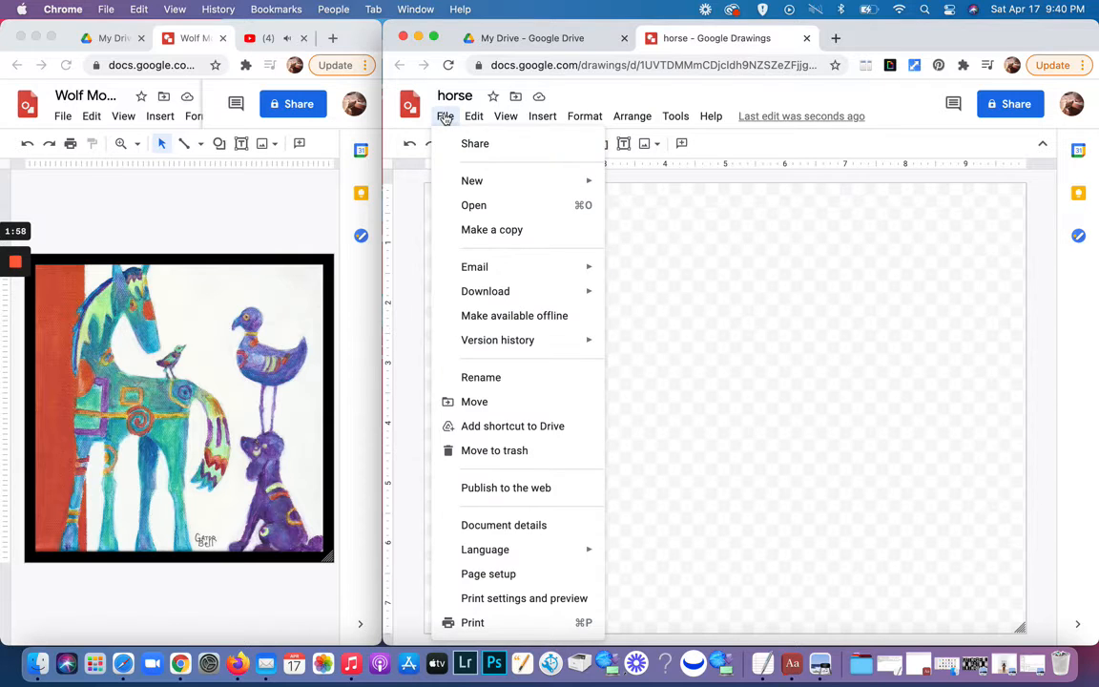
{"action": "left_click", "coordinate": [496, 575]}
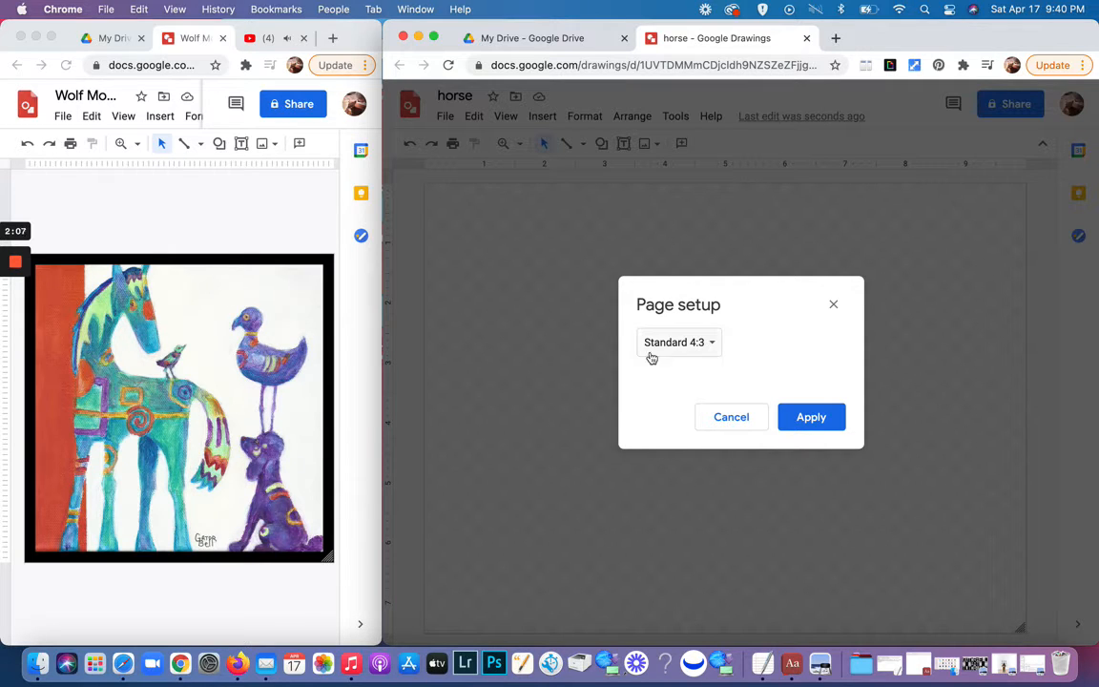
{"action": "left_click", "coordinate": [710, 344]}
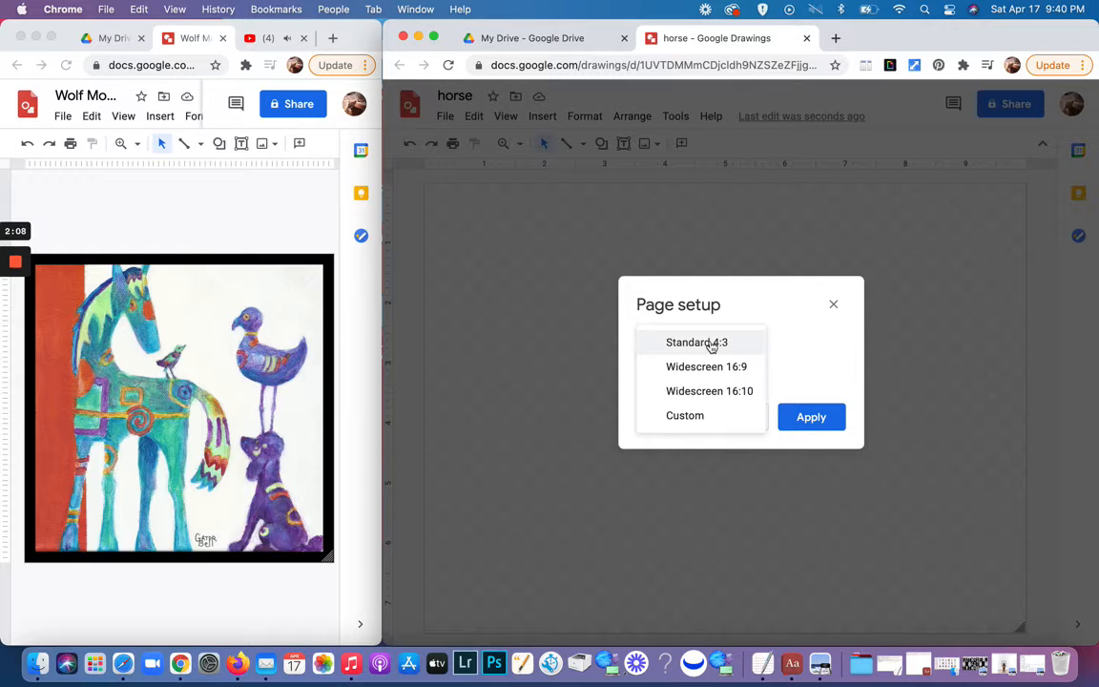
{"action": "left_click", "coordinate": [700, 419]}
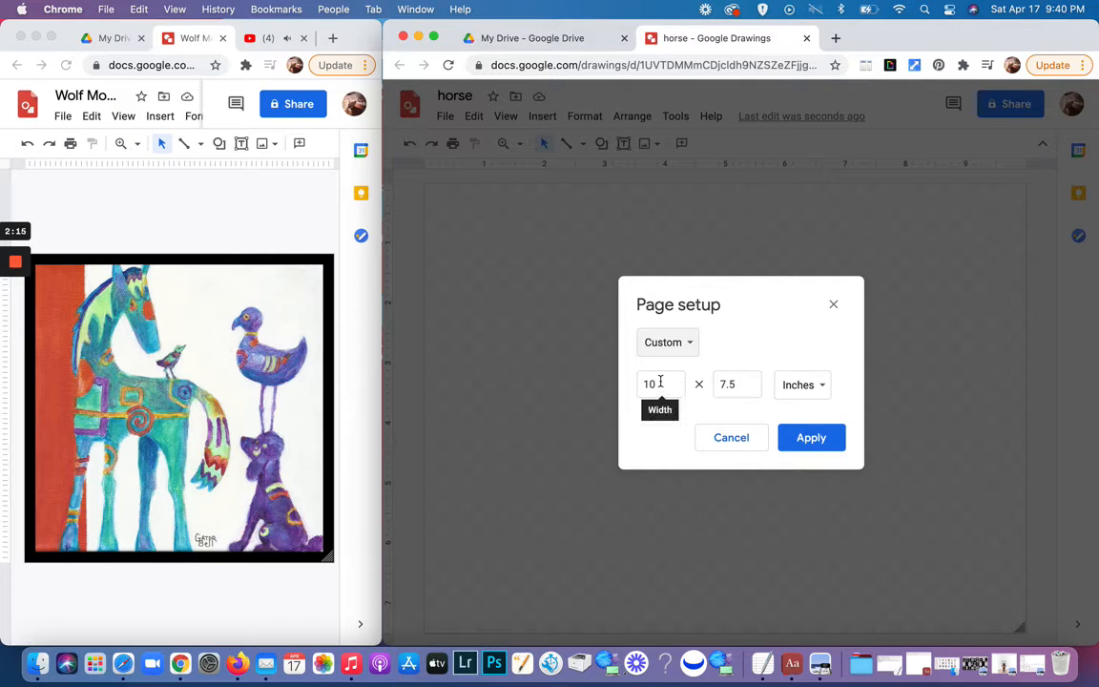
{"action": "left_click_drag", "start_coordinate": [660, 382], "coordinate": [639, 383]}
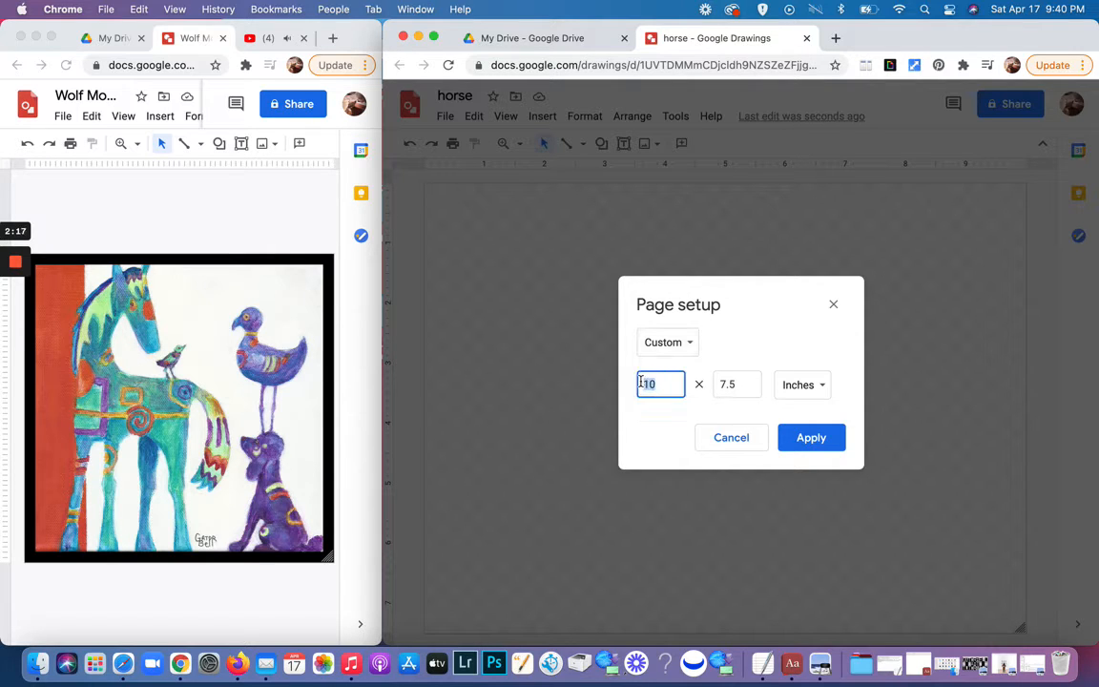
{"action": "type", "text": "20"}
{"action": "left_click", "coordinate": [737, 386]}
{"action": "left_click_drag", "start_coordinate": [737, 385], "coordinate": [711, 391]}
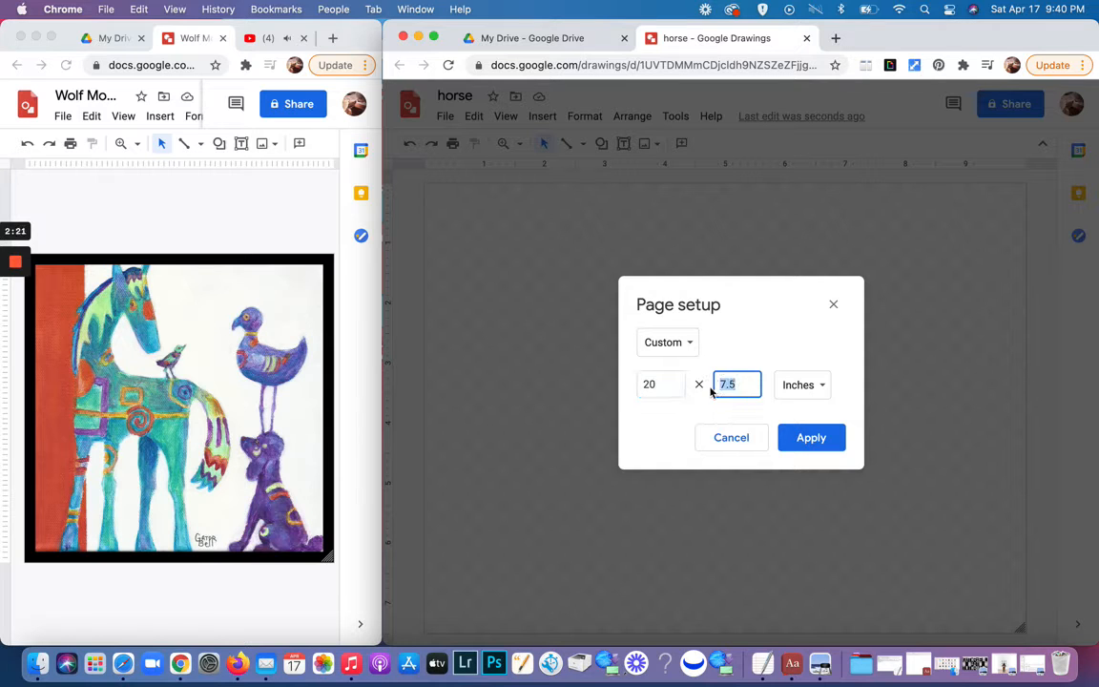
{"action": "type", "text": "20"}
{"action": "left_click", "coordinate": [809, 440]}
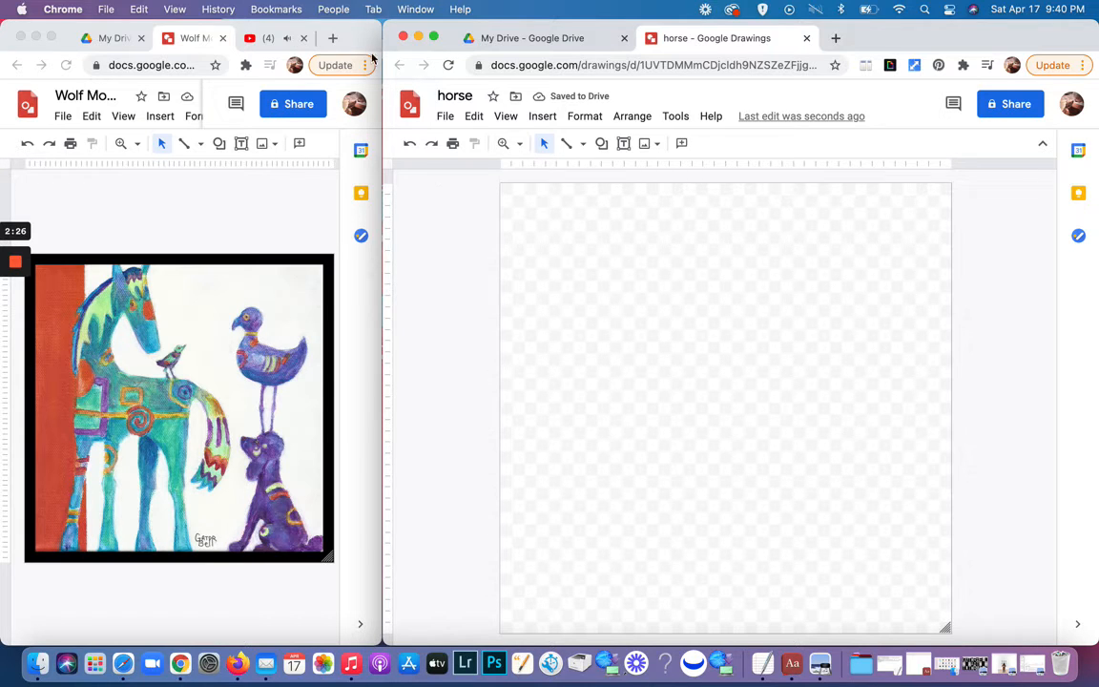
Step: Widen the horse drawing's window and set the canvas zoom to 100%
{"action": "left_click_drag", "start_coordinate": [383, 38], "coordinate": [342, 46]}
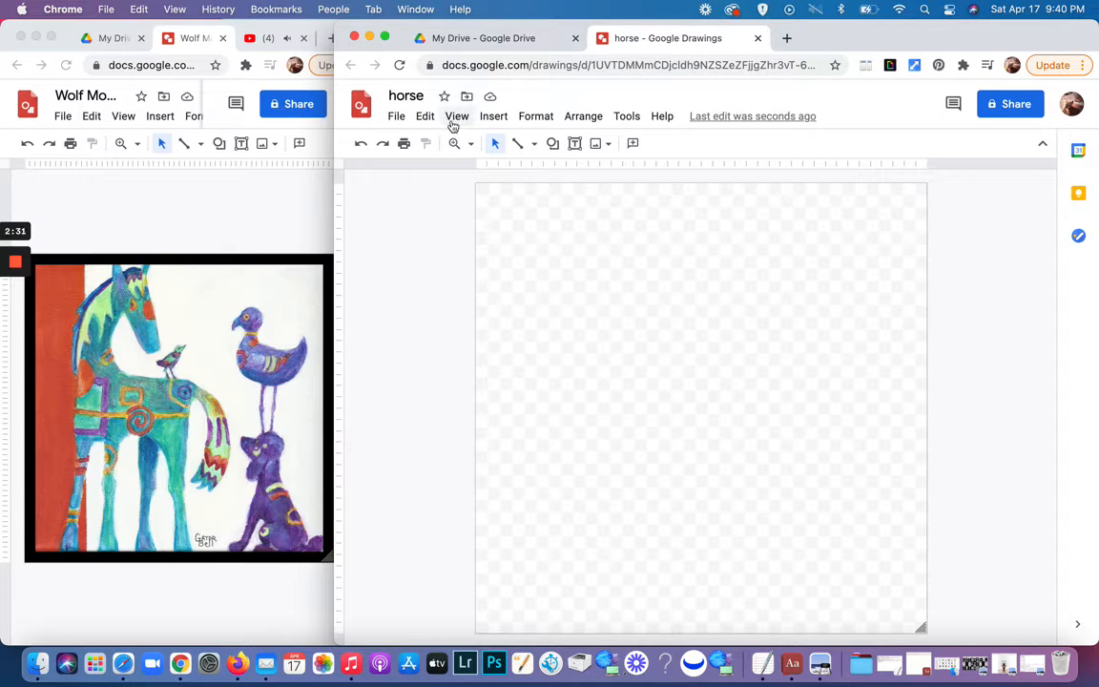
{"action": "left_click", "coordinate": [456, 117]}
{"action": "mouse_move", "coordinate": [472, 143]}
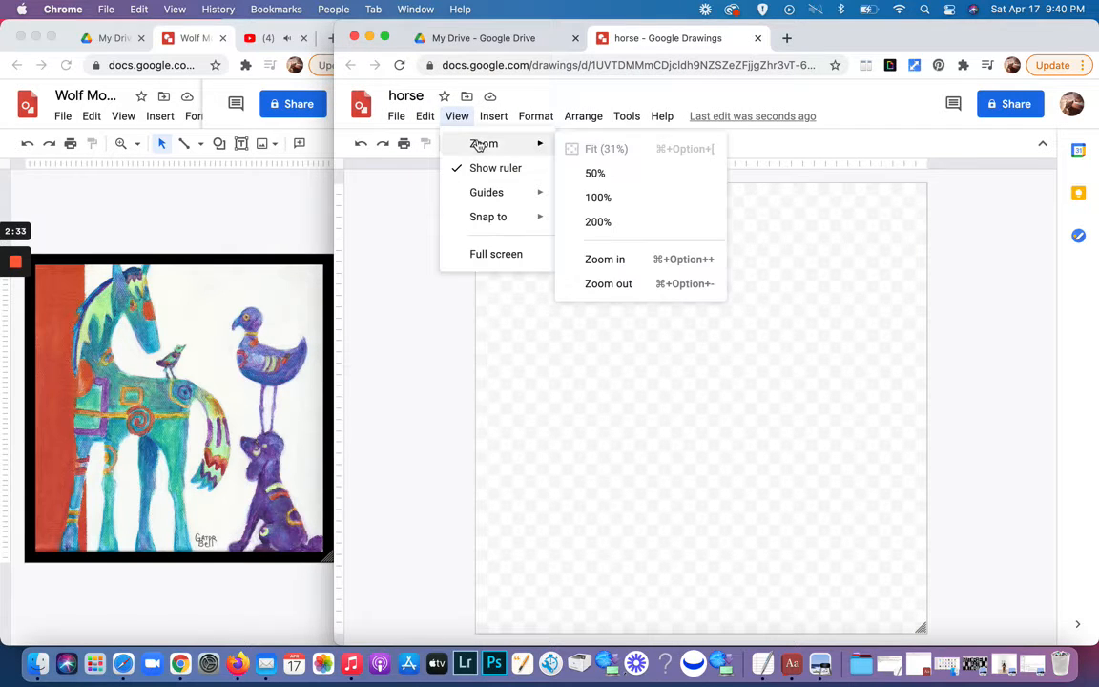
{"action": "left_click", "coordinate": [596, 198]}
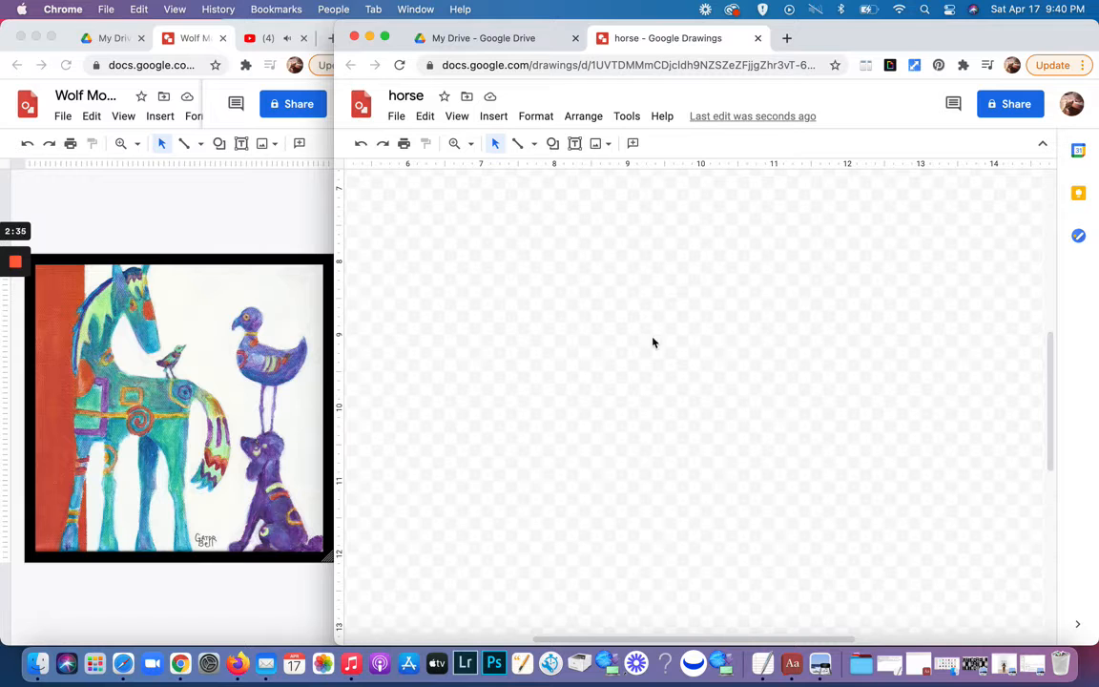
Step: Look over the blank canvas at 100% zoom from edge to edge, ending near its upper-left corner
{"action": "scroll", "coordinate": [484, 379], "scroll_direction": "up", "scroll_amount": 10}
{"action": "scroll", "coordinate": [483, 379], "scroll_direction": "down", "scroll_amount": 15}
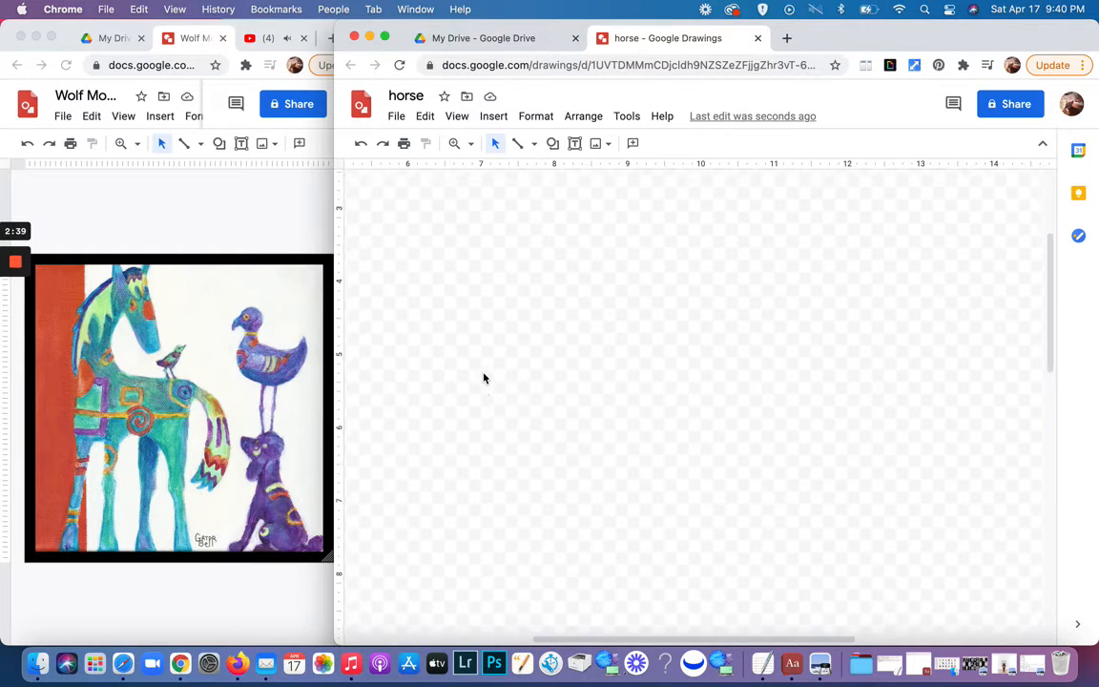
{"action": "scroll", "coordinate": [483, 379], "scroll_direction": "down", "scroll_amount": 6}
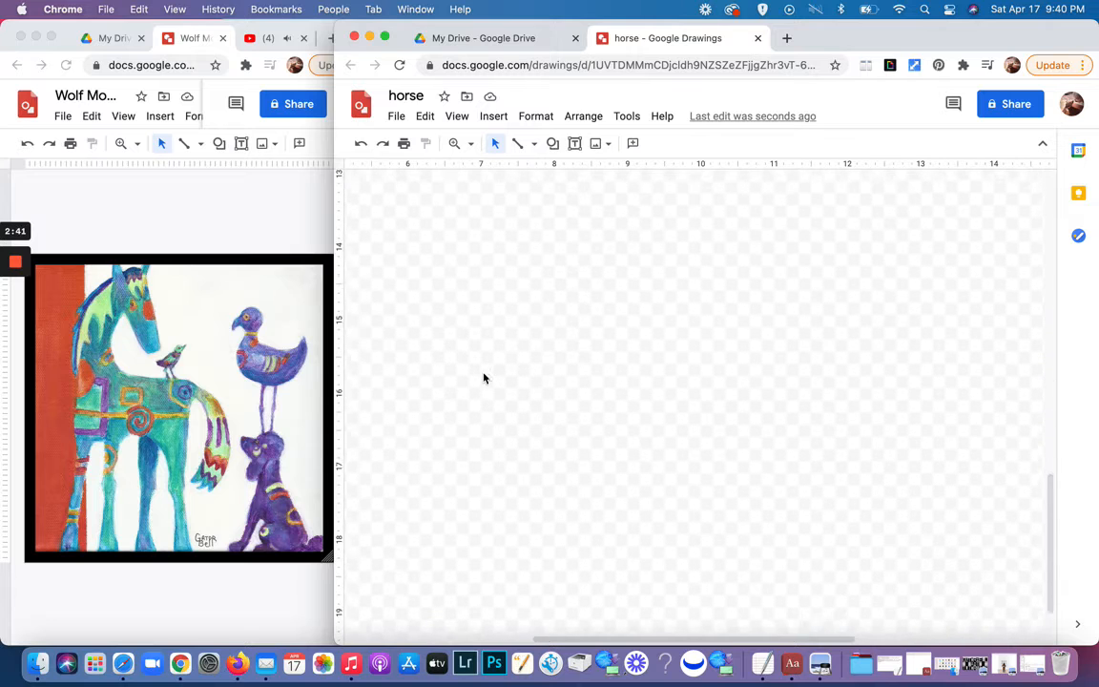
{"action": "scroll", "coordinate": [768, 409], "scroll_direction": "right", "scroll_amount": 3}
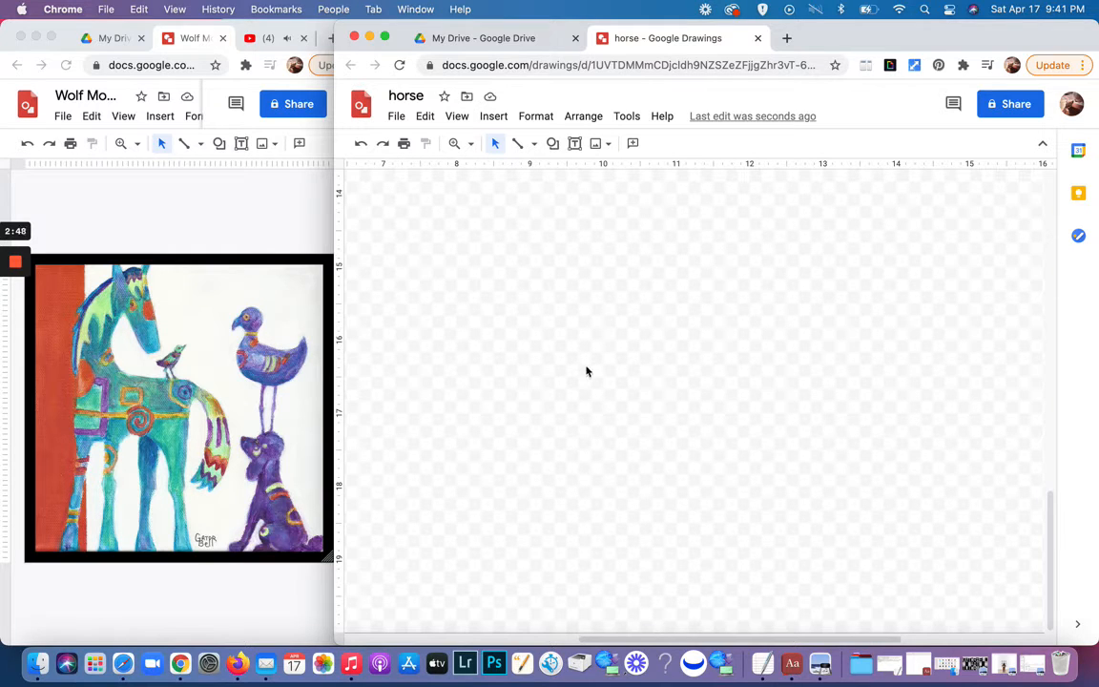
{"action": "scroll", "coordinate": [626, 356], "scroll_direction": "up", "scroll_amount": 10}
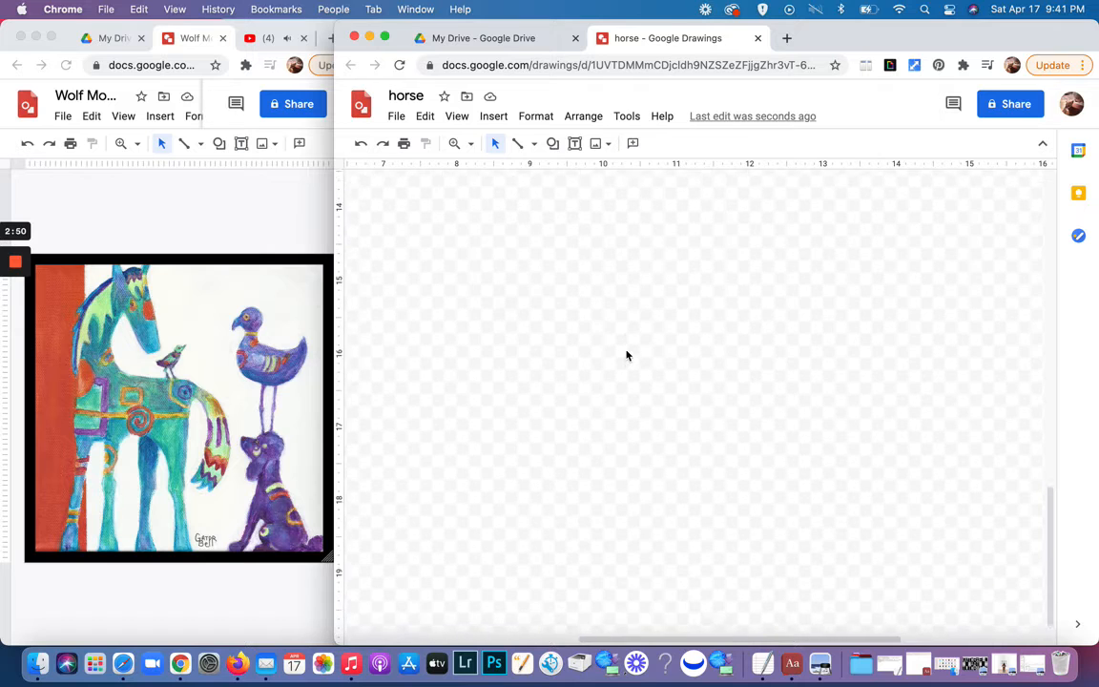
{"action": "scroll", "coordinate": [626, 356], "scroll_direction": "up", "scroll_amount": 5}
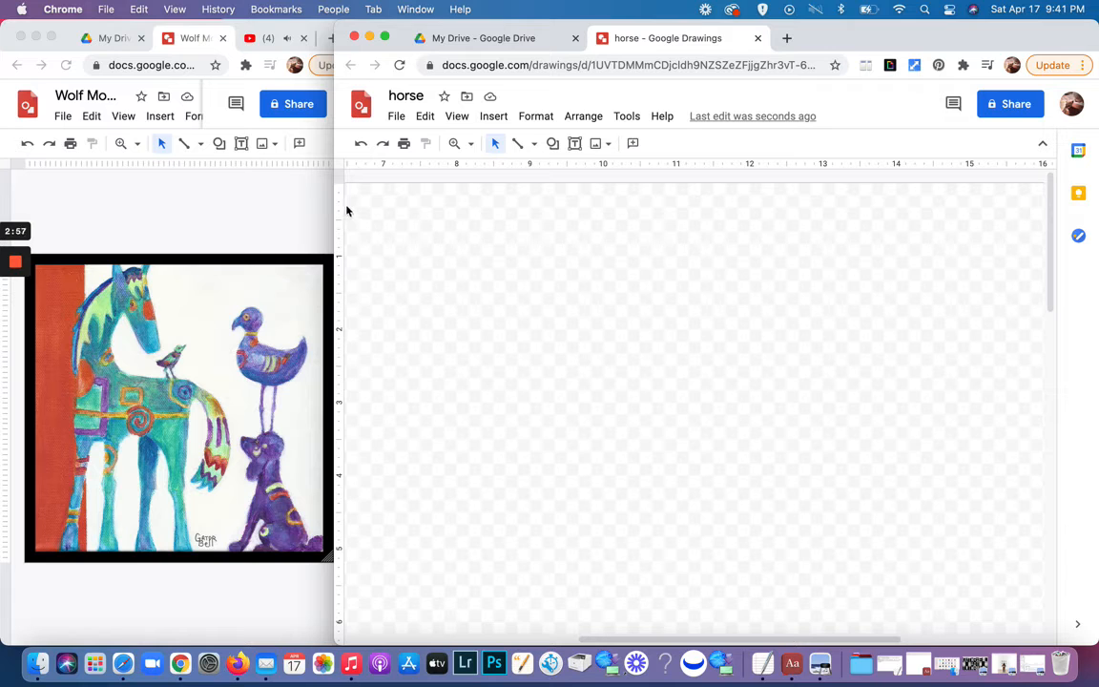
{"action": "scroll", "coordinate": [392, 357], "scroll_direction": "left", "scroll_amount": 3}
{"action": "scroll", "coordinate": [392, 357], "scroll_direction": "left", "scroll_amount": 3}
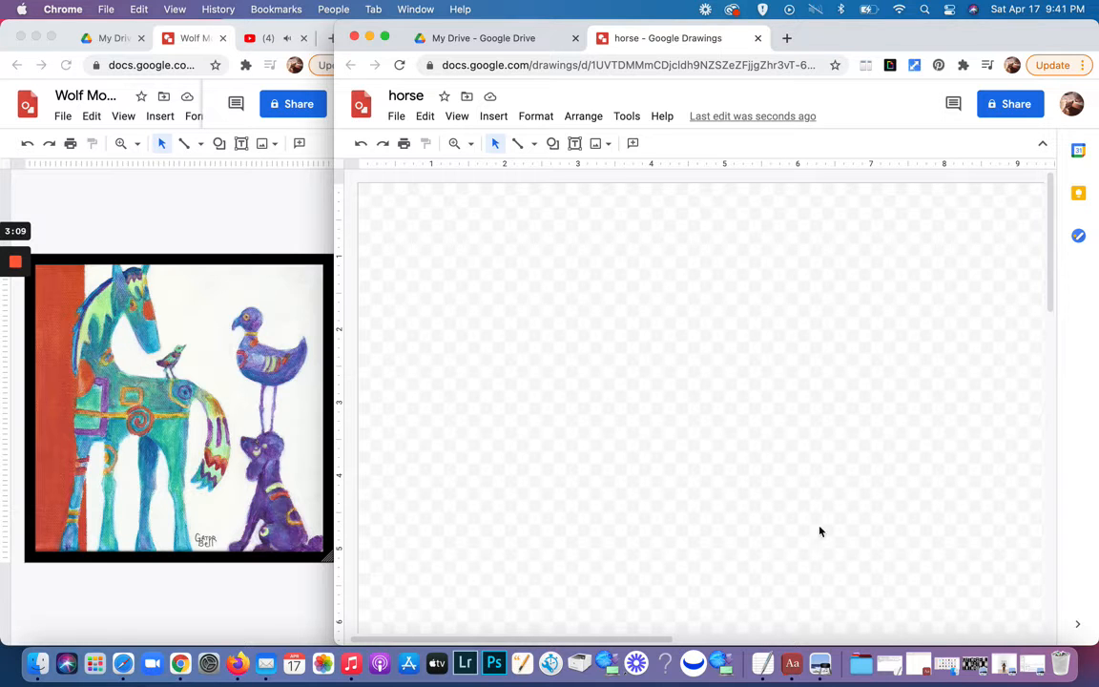
{"action": "scroll", "coordinate": [689, 603], "scroll_direction": "down", "scroll_amount": 10}
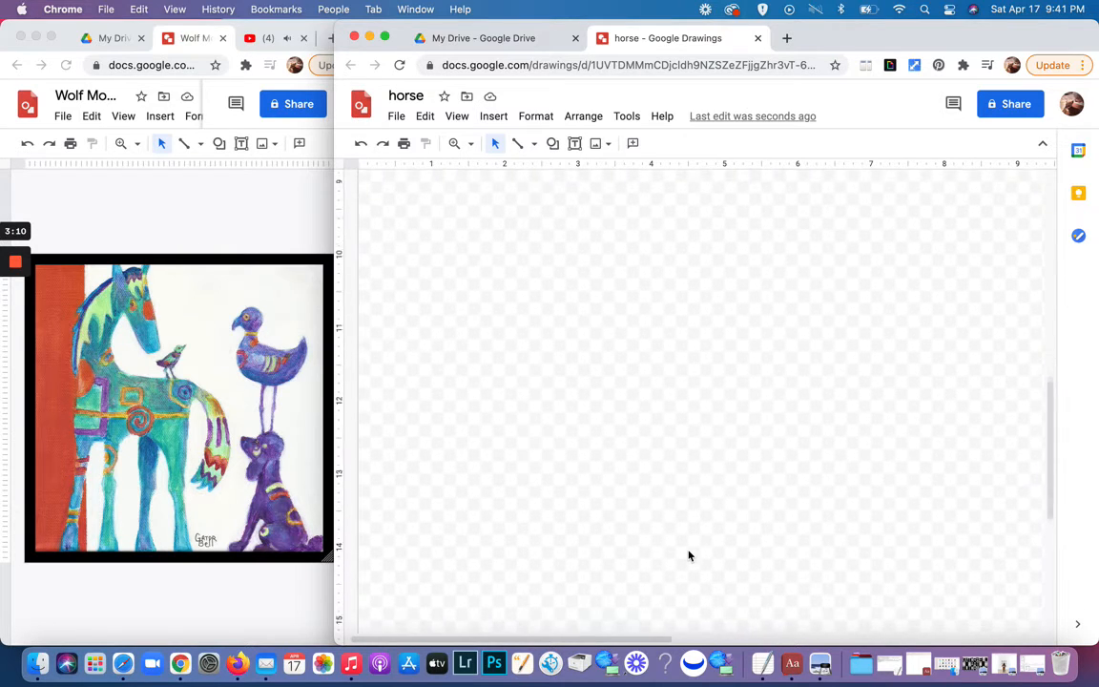
{"action": "scroll", "coordinate": [688, 556], "scroll_direction": "up", "scroll_amount": 10}
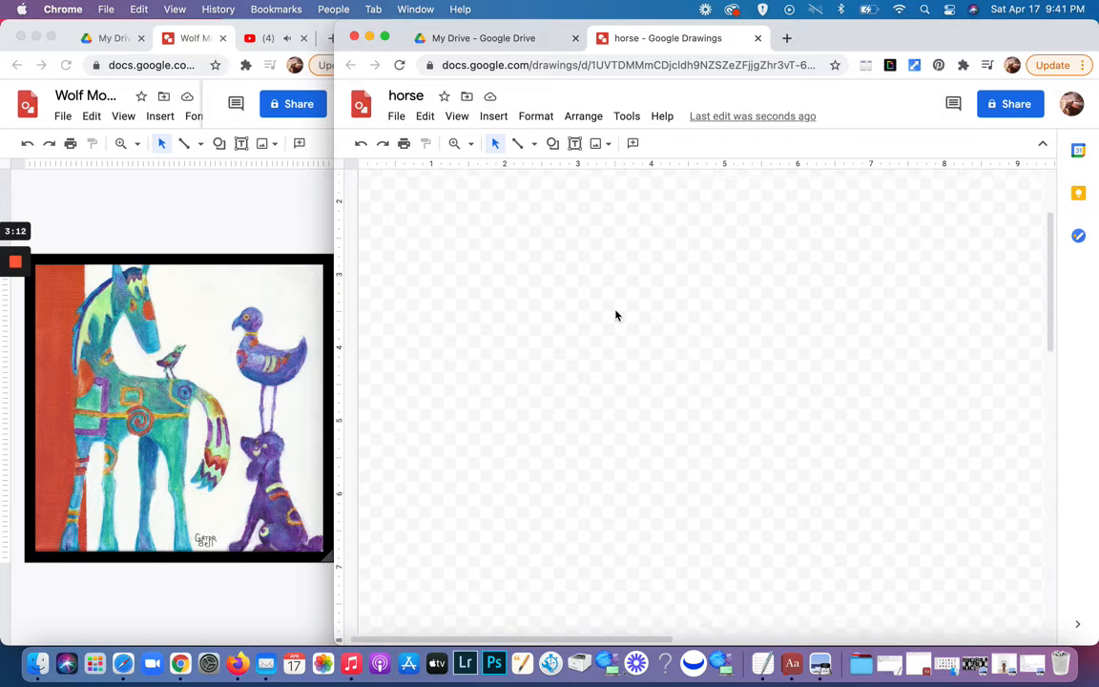
Step: Start a Polyline outline of the horse near the canvas's upper edge, tracing the ear and the face down to the nose
{"action": "left_click", "coordinate": [531, 144]}
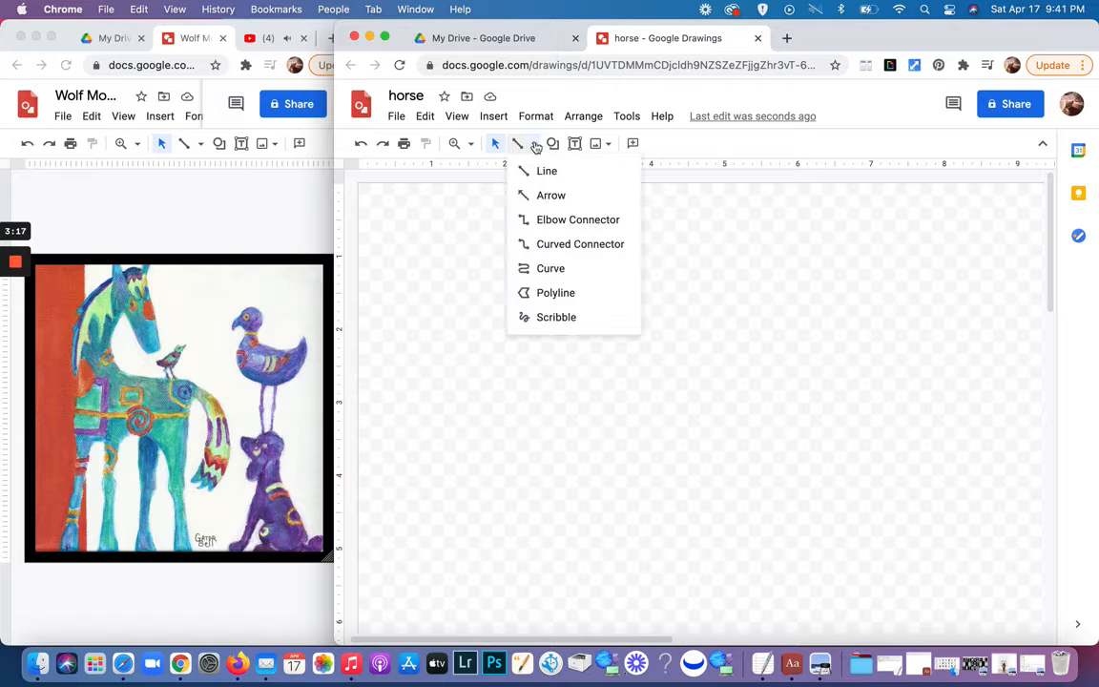
{"action": "left_click", "coordinate": [548, 291]}
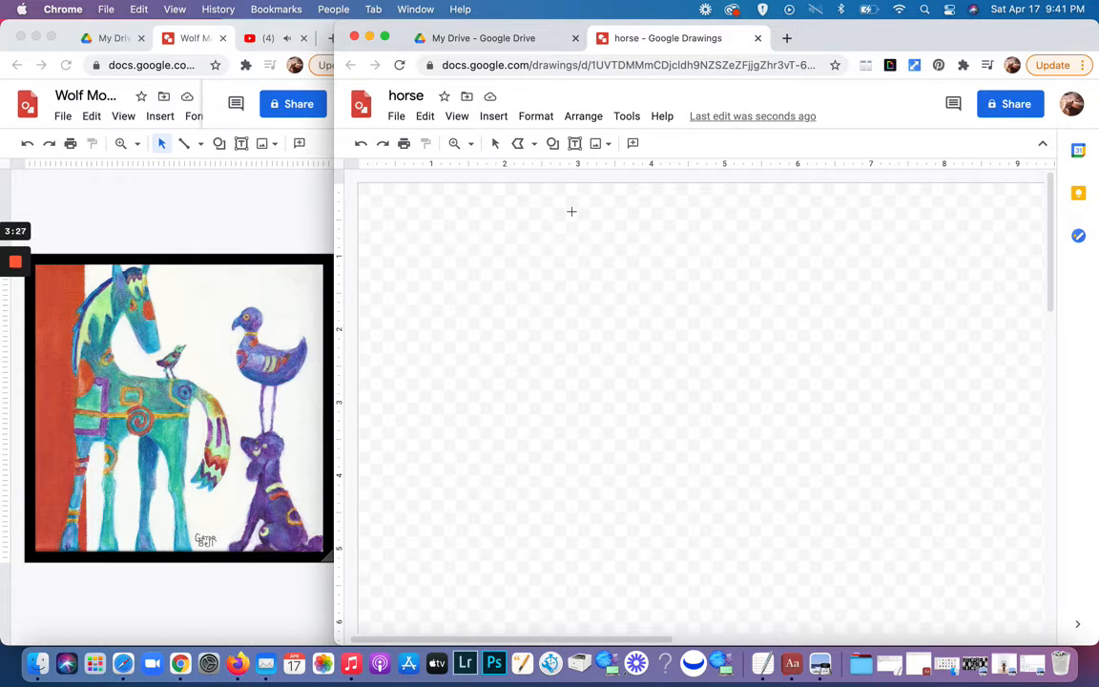
{"action": "left_click_drag", "start_coordinate": [571, 215], "coordinate": [574, 199]}
{"action": "mouse_move", "coordinate": [581, 190]}
{"action": "left_mouse_down"}
{"action": "mouse_move", "coordinate": [594, 199]}
{"action": "mouse_move", "coordinate": [585, 233]}
{"action": "mouse_move", "coordinate": [629, 347]}
{"action": "left_mouse_up"}
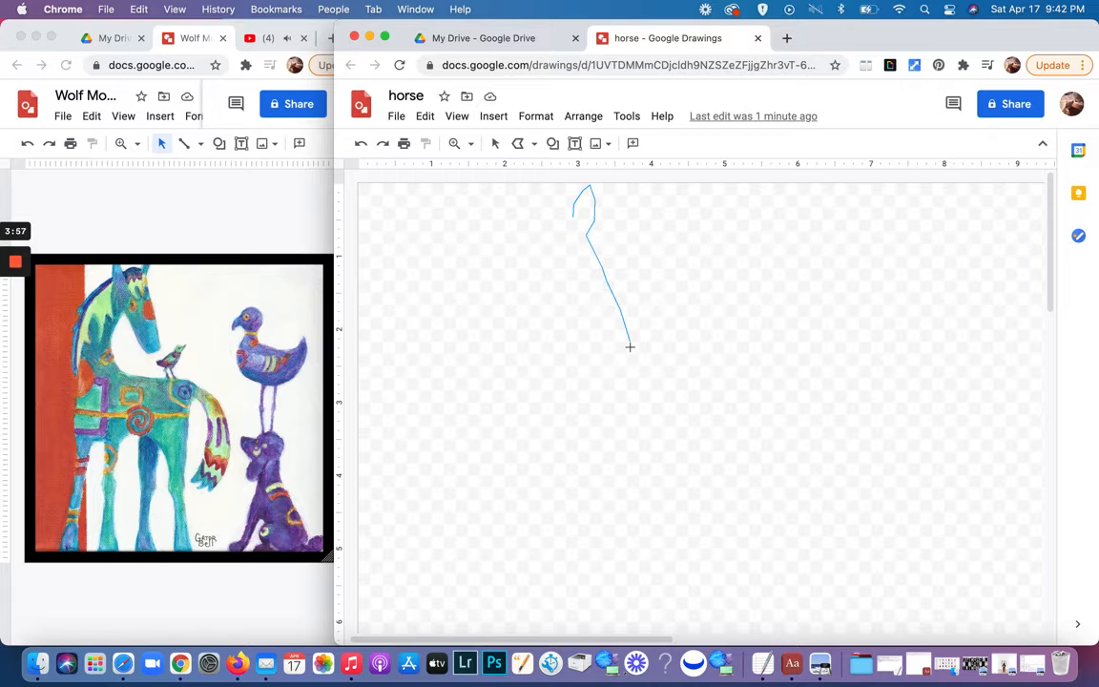
Step: Continue the horse's polyline around the muzzle, back up along the jaw, and down the upper neck
{"action": "mouse_move", "coordinate": [629, 347]}
{"action": "left_mouse_down"}
{"action": "mouse_move", "coordinate": [592, 364]}
{"action": "mouse_move", "coordinate": [573, 319]}
{"action": "mouse_move", "coordinate": [542, 286]}
{"action": "left_mouse_up"}
{"action": "mouse_move", "coordinate": [542, 286]}
{"action": "left_mouse_down"}
{"action": "mouse_move", "coordinate": [407, 333]}
{"action": "mouse_move", "coordinate": [239, 336]}
{"action": "mouse_move", "coordinate": [146, 360]}
{"action": "left_mouse_up"}
{"action": "left_click", "coordinate": [513, 363]}
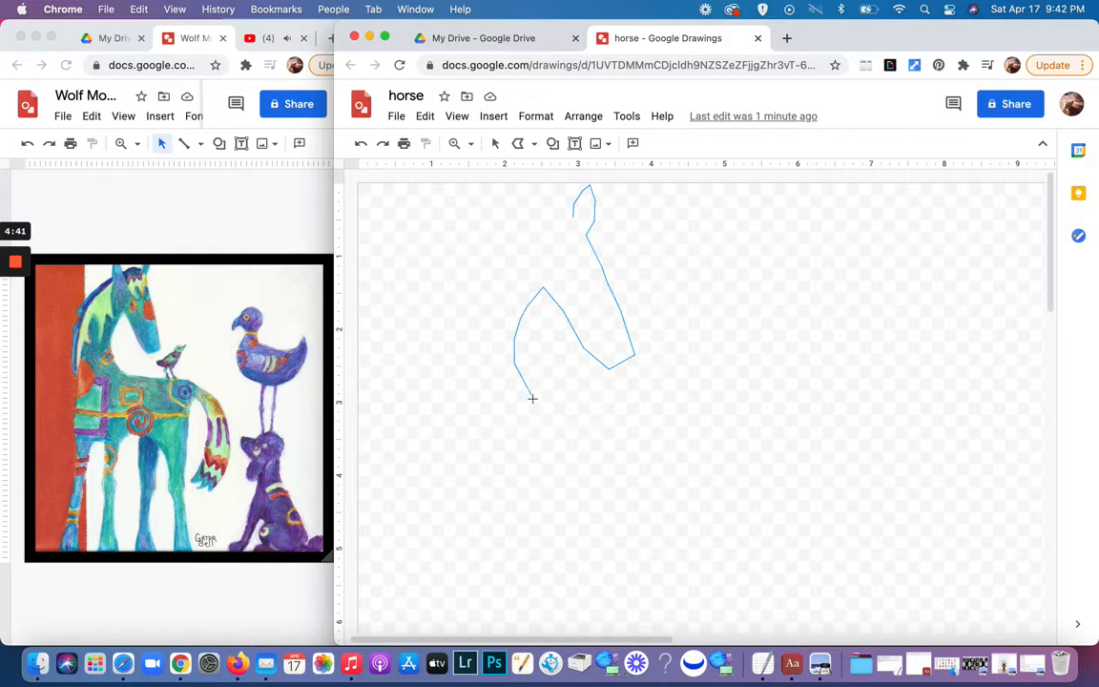
Step: Extend the horse's polyline from the neck through its base and along the nearly horizontal back
{"action": "left_click", "coordinate": [532, 399]}
{"action": "left_click", "coordinate": [559, 422]}
{"action": "left_click", "coordinate": [593, 422]}
{"action": "left_click", "coordinate": [622, 429]}
{"action": "left_click", "coordinate": [719, 426]}
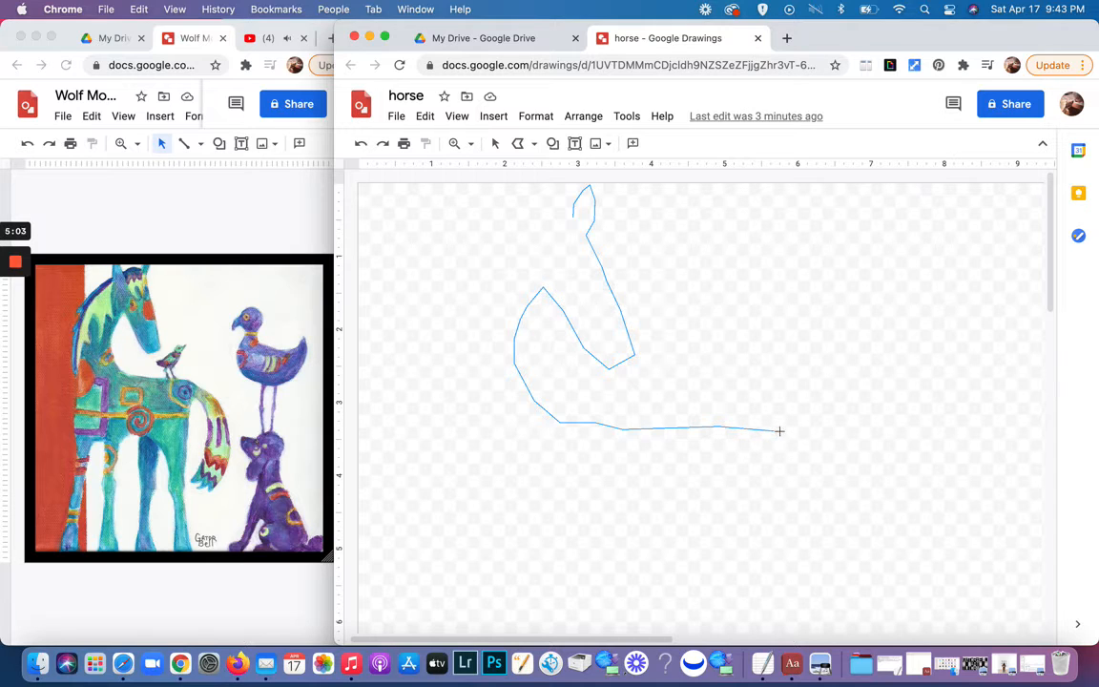
Step: Continue the horse's polyline over the rump and down the tail's outer edge
{"action": "left_click", "coordinate": [779, 431]}
{"action": "left_click", "coordinate": [803, 438]}
{"action": "left_click", "coordinate": [843, 473]}
{"action": "left_click", "coordinate": [853, 521]}
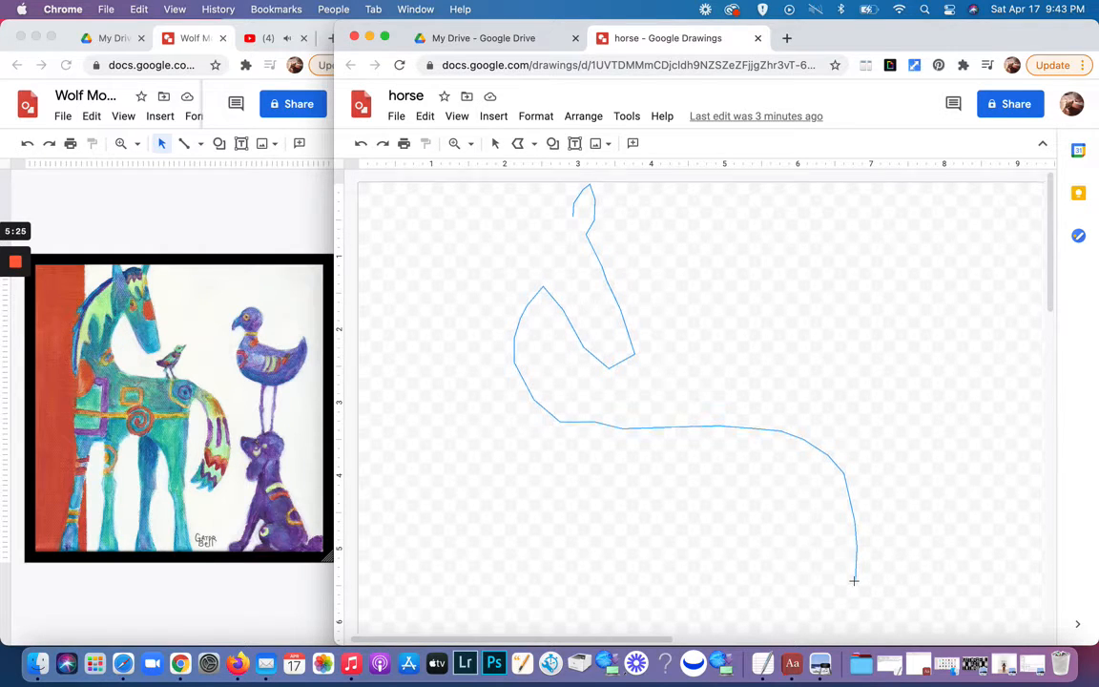
{"action": "scroll", "coordinate": [854, 578], "scroll_direction": "down", "scroll_amount": 5}
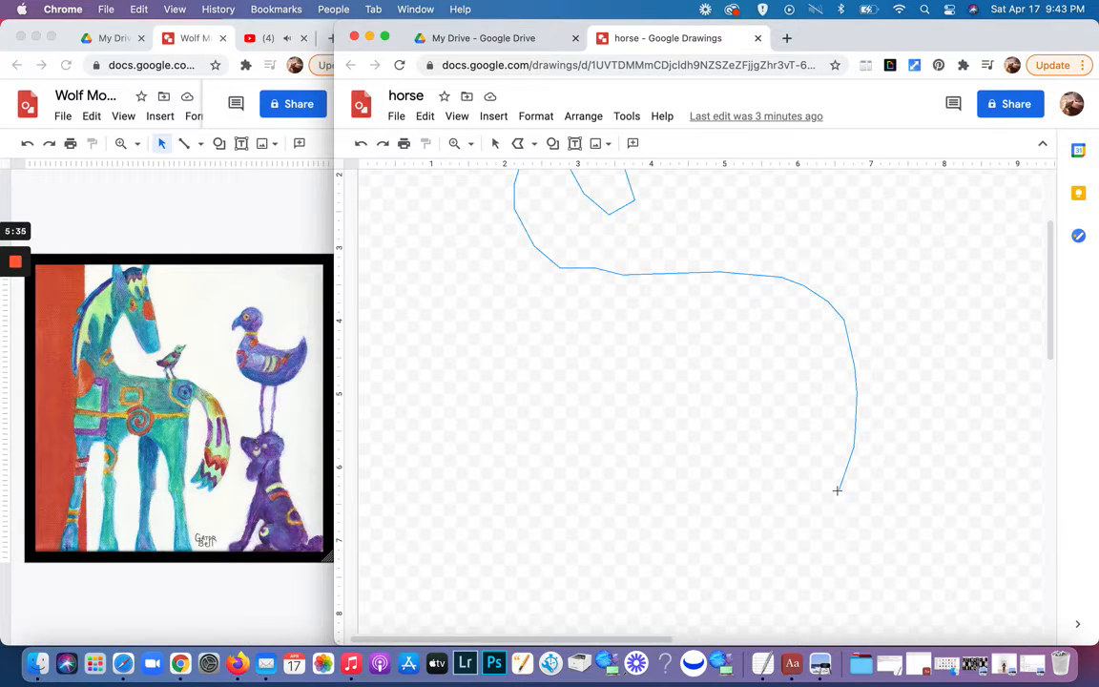
Step: Trace the jagged tip of the horse's tail with zigzag points in the polyline
{"action": "left_click", "coordinate": [807, 529]}
{"action": "left_click", "coordinate": [815, 503]}
{"action": "left_click", "coordinate": [757, 534]}
{"action": "left_click", "coordinate": [792, 509]}
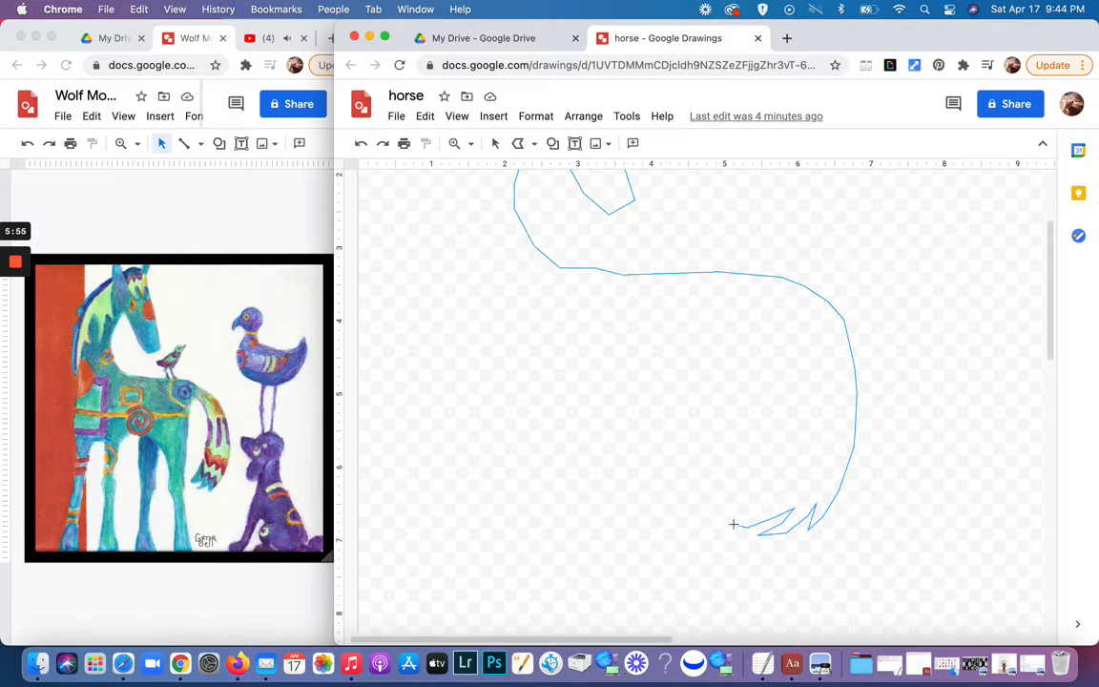
{"action": "left_click", "coordinate": [748, 526]}
Step: Extend the polyline up the tail's inner edge and across to the top of the hind leg
{"action": "left_click", "coordinate": [776, 501]}
{"action": "left_click", "coordinate": [805, 442]}
{"action": "left_click", "coordinate": [816, 373]}
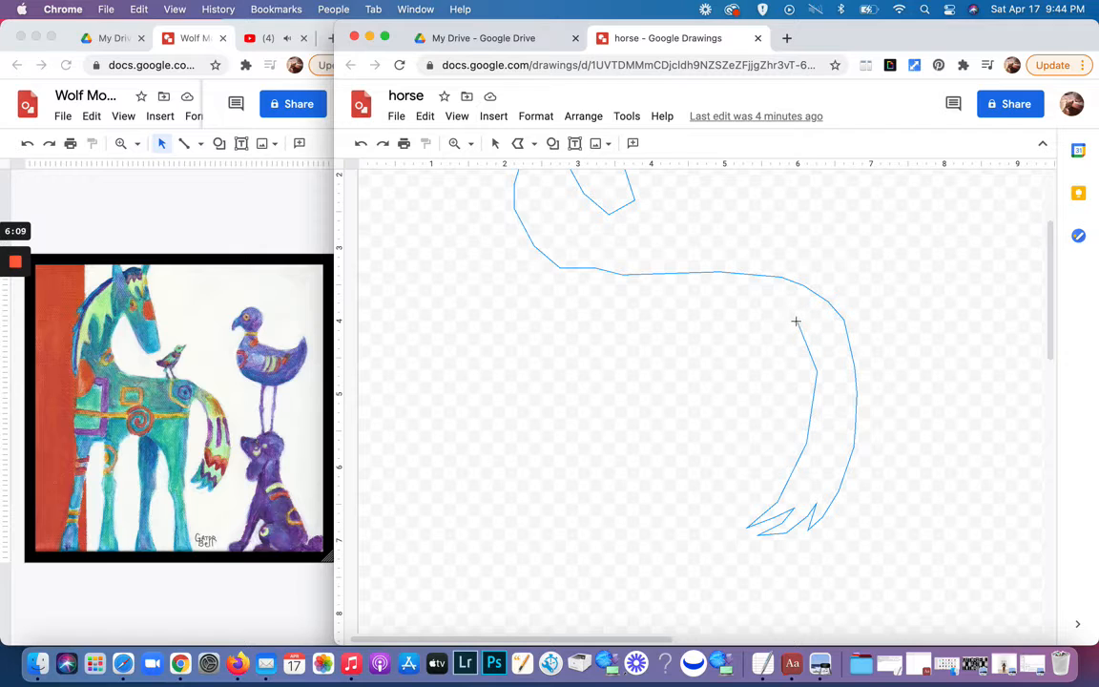
{"action": "left_click", "coordinate": [796, 321]}
{"action": "left_click", "coordinate": [781, 316]}
{"action": "left_click", "coordinate": [760, 314]}
Step: Trace the hind leg's rear edge down past the joint to the hoof and across its flat base
{"action": "left_click", "coordinate": [755, 425]}
{"action": "left_click", "coordinate": [744, 483]}
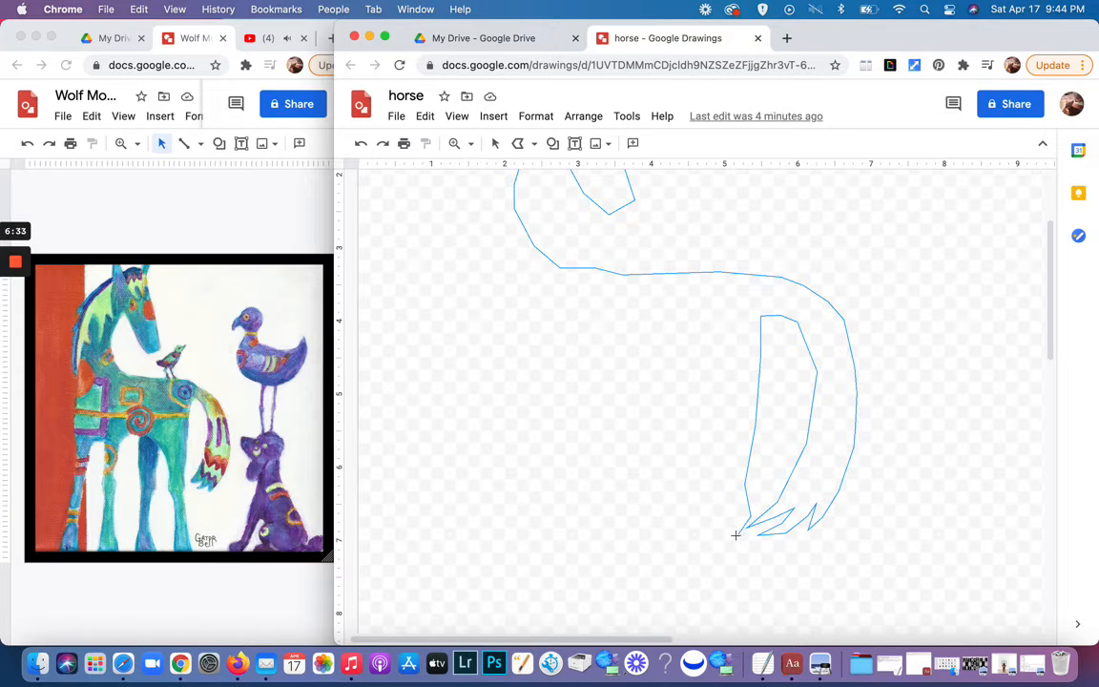
{"action": "scroll", "coordinate": [750, 602], "scroll_direction": "down", "scroll_amount": 2}
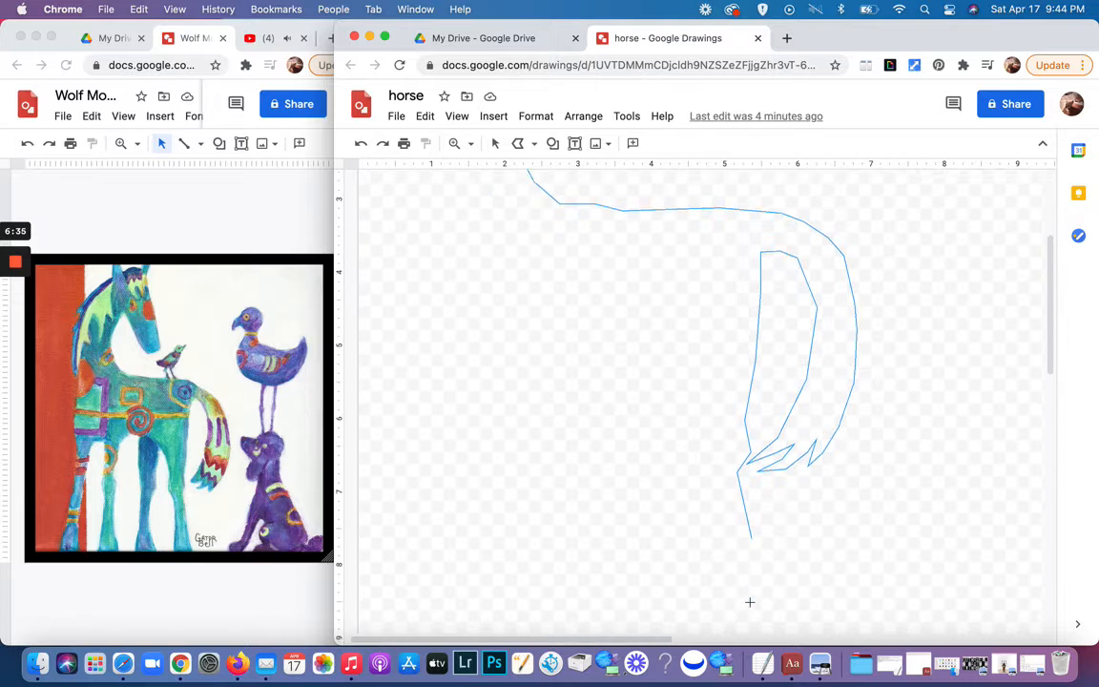
{"action": "scroll", "coordinate": [749, 602], "scroll_direction": "down", "scroll_amount": 1}
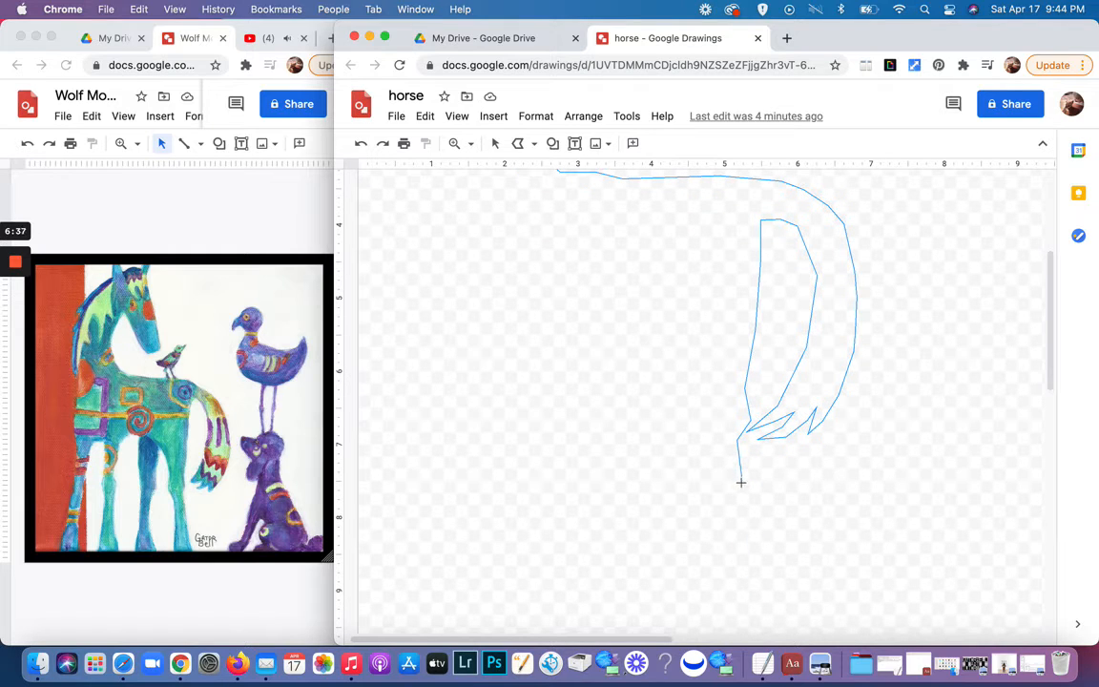
{"action": "left_click", "coordinate": [746, 556]}
{"action": "scroll", "coordinate": [746, 556], "scroll_direction": "down", "scroll_amount": 5}
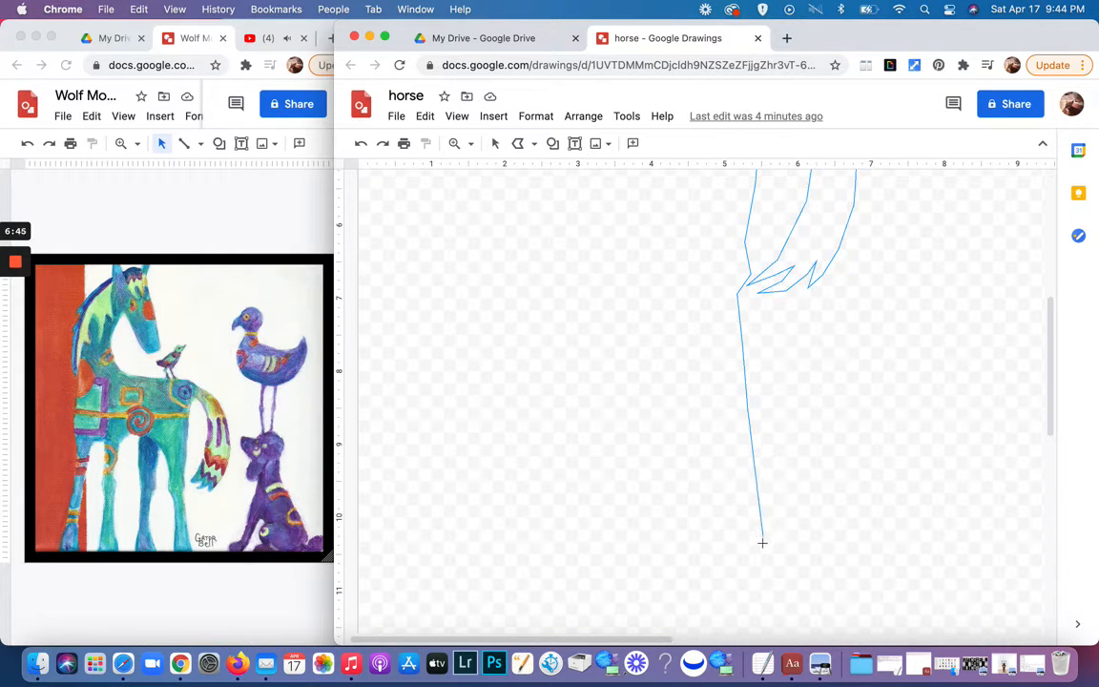
{"action": "left_click", "coordinate": [762, 544]}
{"action": "left_click", "coordinate": [708, 543]}
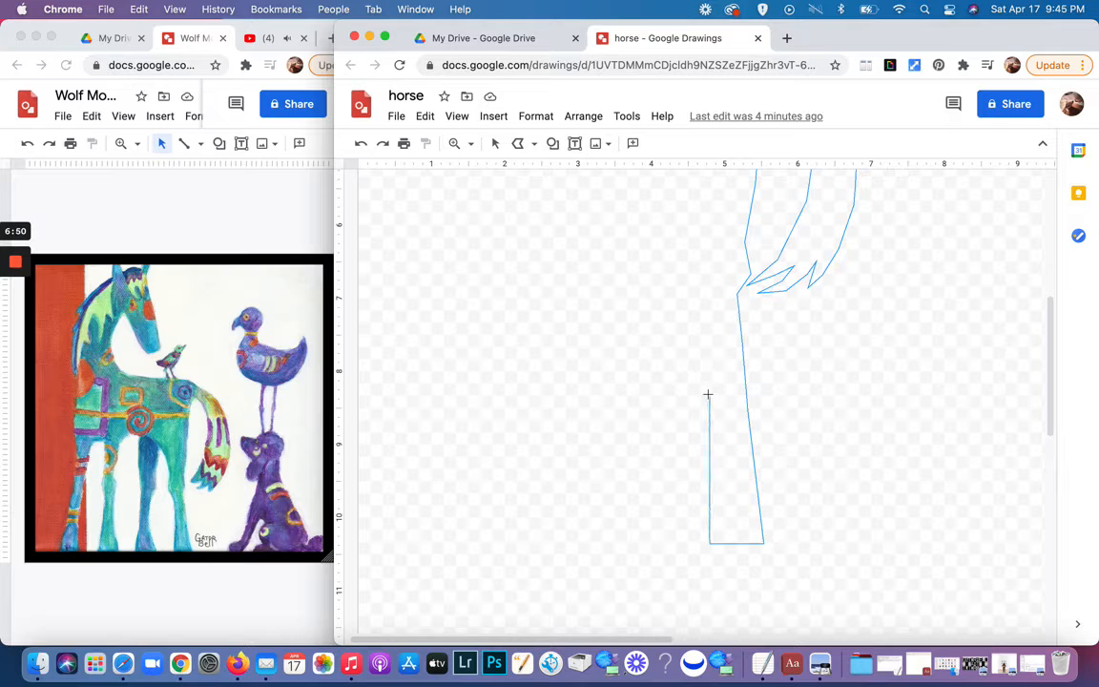
Step: Extend the polyline up the hind leg's front edge, through the joint, towards the belly
{"action": "left_click", "coordinate": [710, 309]}
{"action": "left_click", "coordinate": [707, 250]}
{"action": "scroll", "coordinate": [707, 250], "scroll_direction": "up", "scroll_amount": 3}
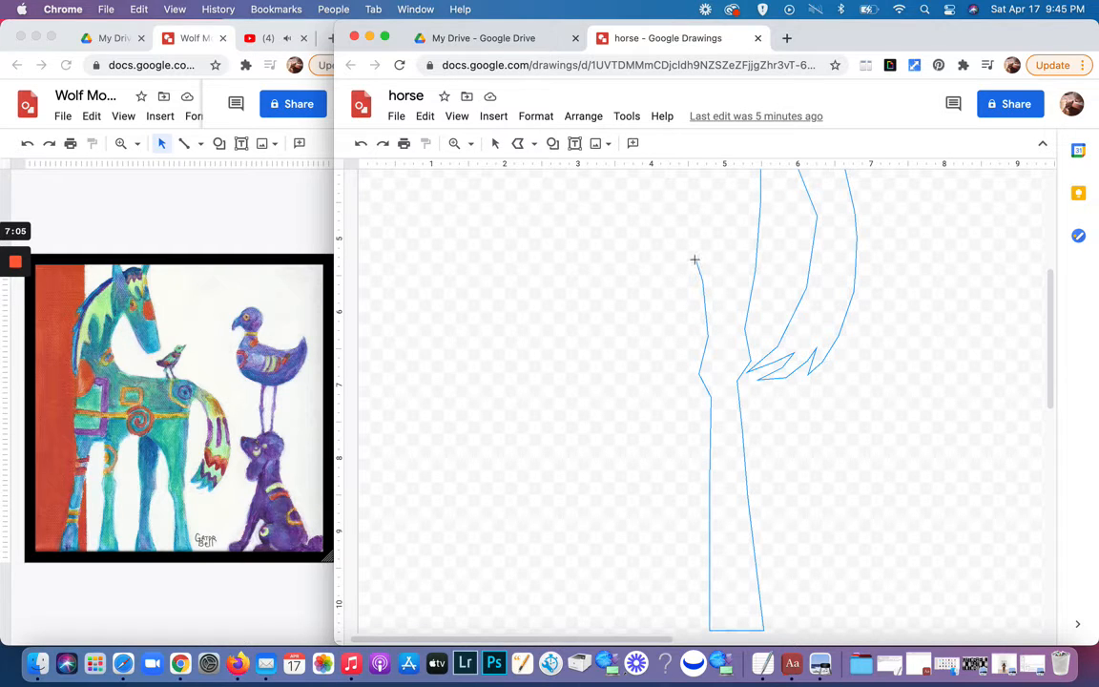
{"action": "left_click", "coordinate": [694, 259]}
Step: Trace the horse's arched belly from the hind leg across to the top of the nearer front leg
{"action": "left_click", "coordinate": [683, 246]}
{"action": "left_click", "coordinate": [636, 231]}
{"action": "left_click", "coordinate": [598, 231]}
{"action": "left_click", "coordinate": [554, 242]}
Step: Trace the nearer front leg's rear edge down past the knee, around the flared hoof and across its base
{"action": "left_click", "coordinate": [540, 319]}
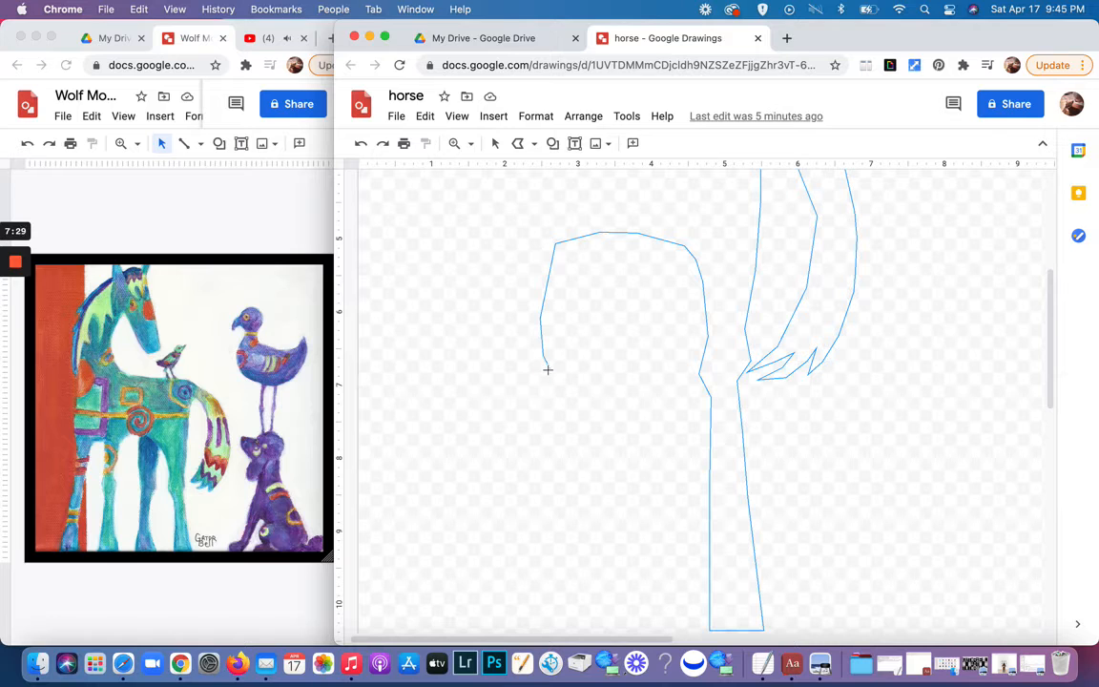
{"action": "left_click", "coordinate": [545, 372]}
{"action": "left_click", "coordinate": [537, 384]}
{"action": "left_click", "coordinate": [536, 433]}
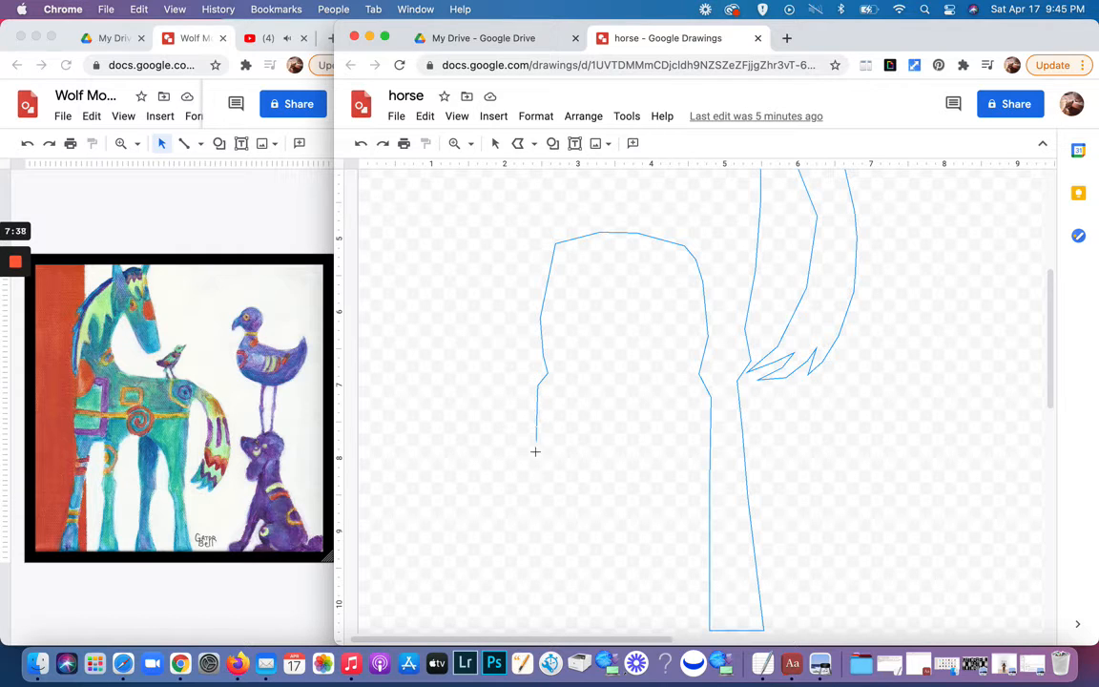
{"action": "left_click", "coordinate": [540, 502]}
{"action": "left_click", "coordinate": [559, 597]}
{"action": "left_click", "coordinate": [571, 620]}
{"action": "left_click", "coordinate": [567, 631]}
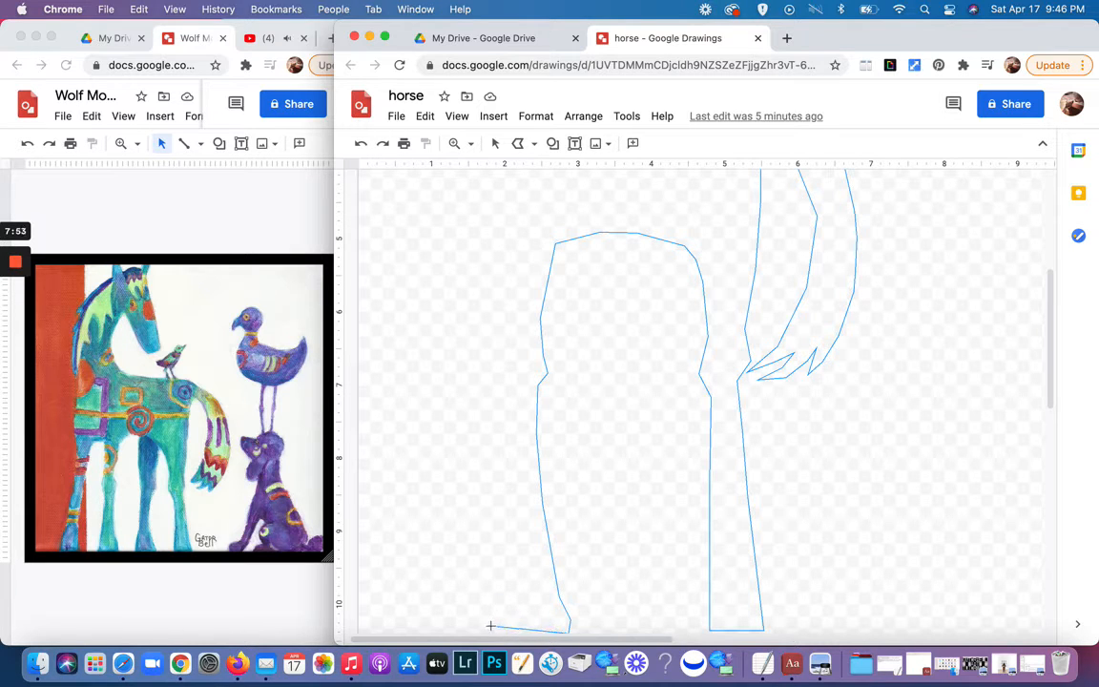
{"action": "left_click", "coordinate": [489, 630]}
Step: Trace the same front leg's other edge up past the knee and over the top of the gap between the front legs
{"action": "left_click", "coordinate": [511, 507]}
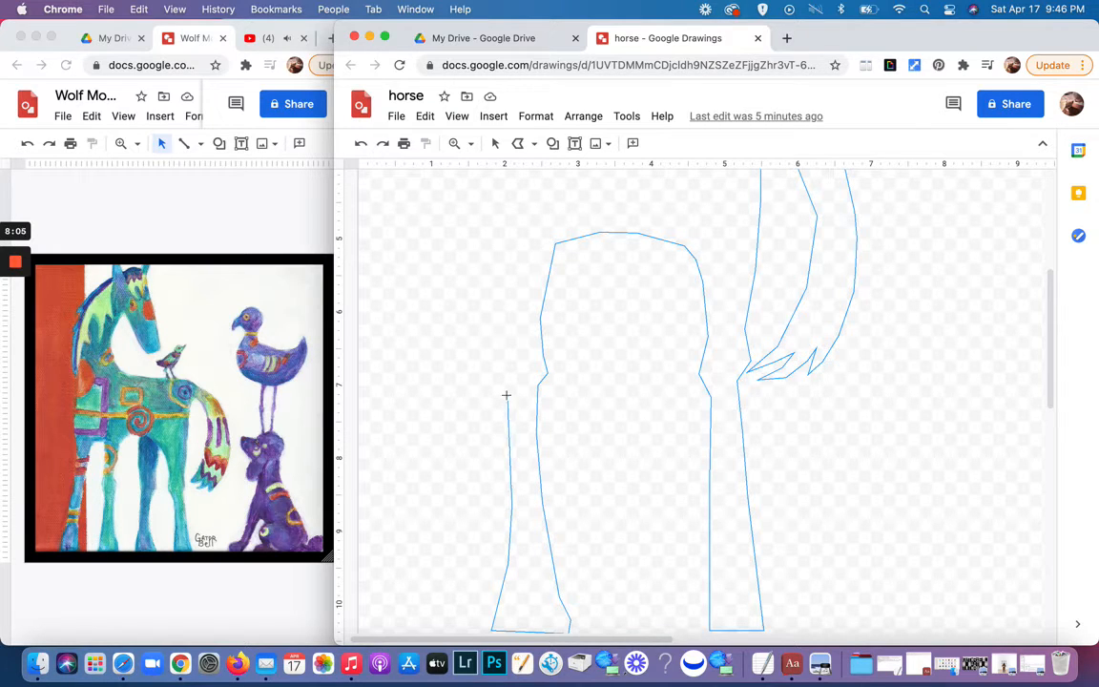
{"action": "left_click", "coordinate": [507, 395]}
{"action": "left_click", "coordinate": [494, 377]}
{"action": "left_click", "coordinate": [505, 338]}
{"action": "left_click", "coordinate": [505, 287]}
{"action": "left_click", "coordinate": [488, 271]}
{"action": "left_click", "coordinate": [441, 273]}
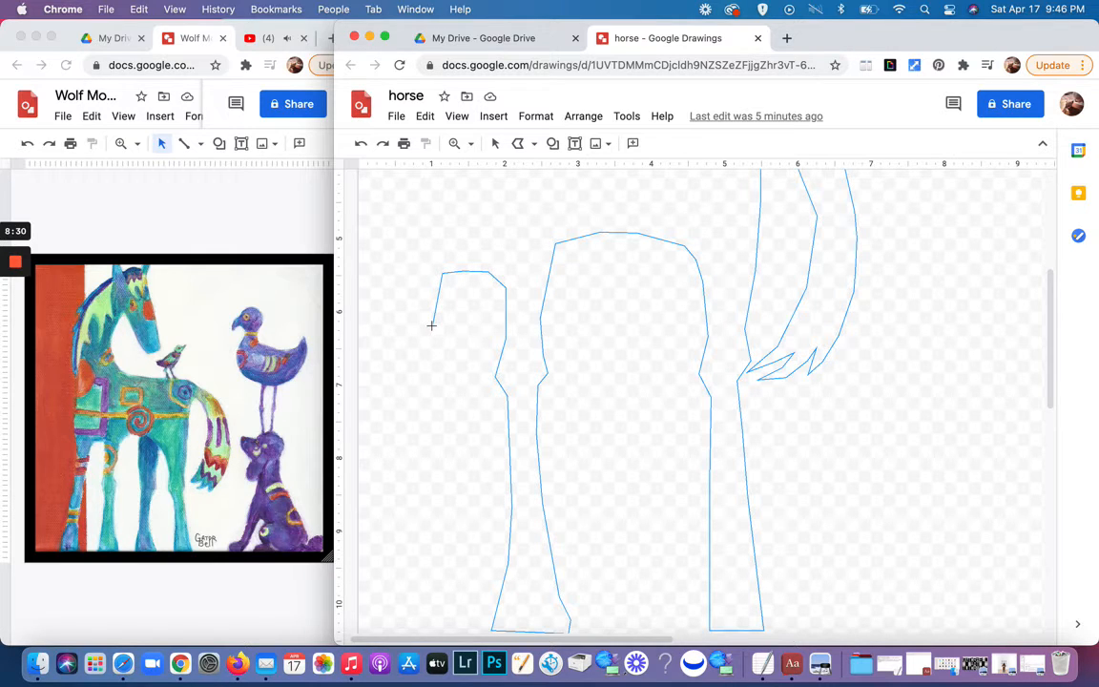
Step: Trace the inner edge of the foremost leg down to its hoof and across the flat base
{"action": "left_click", "coordinate": [431, 325]}
{"action": "left_click", "coordinate": [409, 558]}
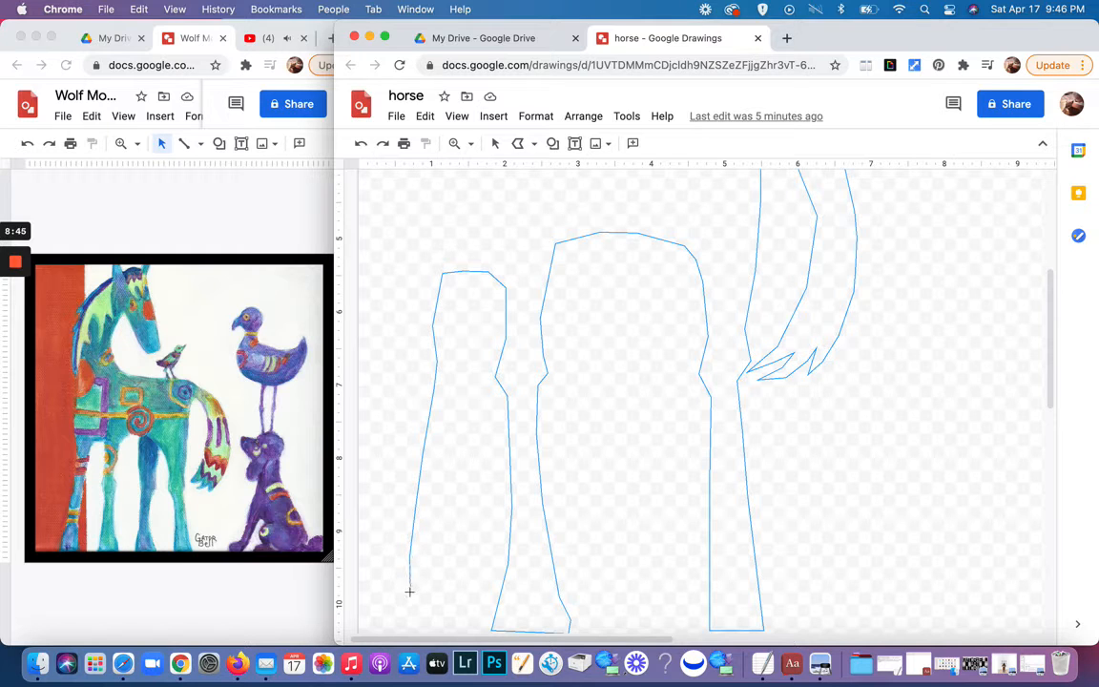
{"action": "left_click", "coordinate": [421, 631]}
{"action": "left_click", "coordinate": [368, 631]}
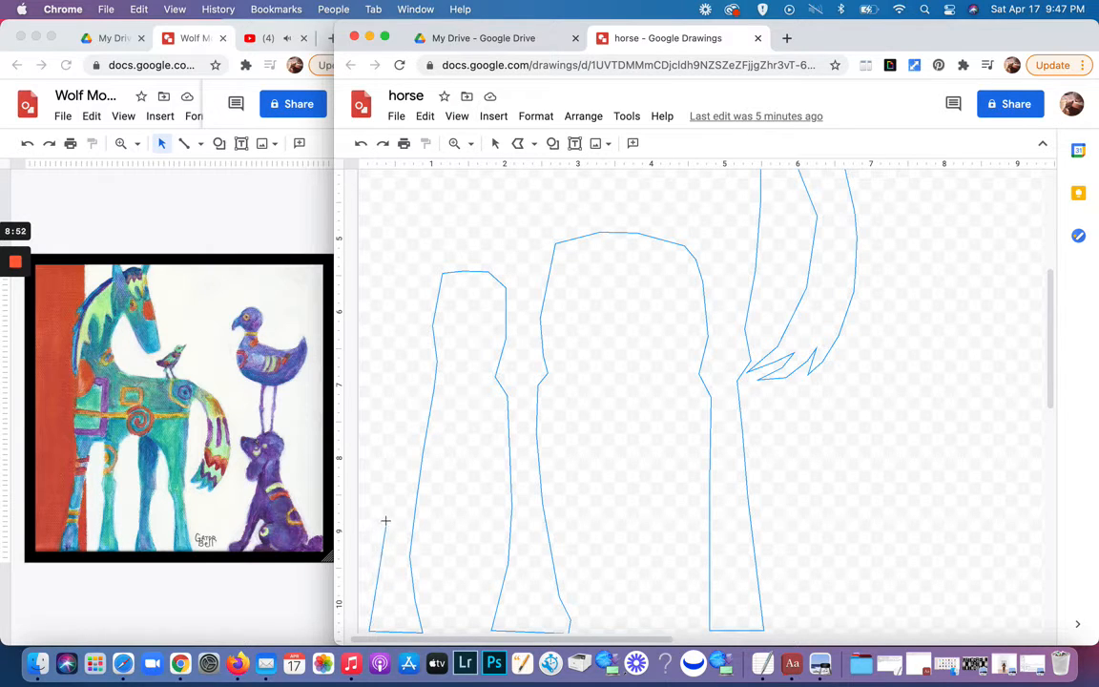
Step: Extend the polyline up the foremost leg's outer edge and around the horse's chest
{"action": "left_click", "coordinate": [402, 442]}
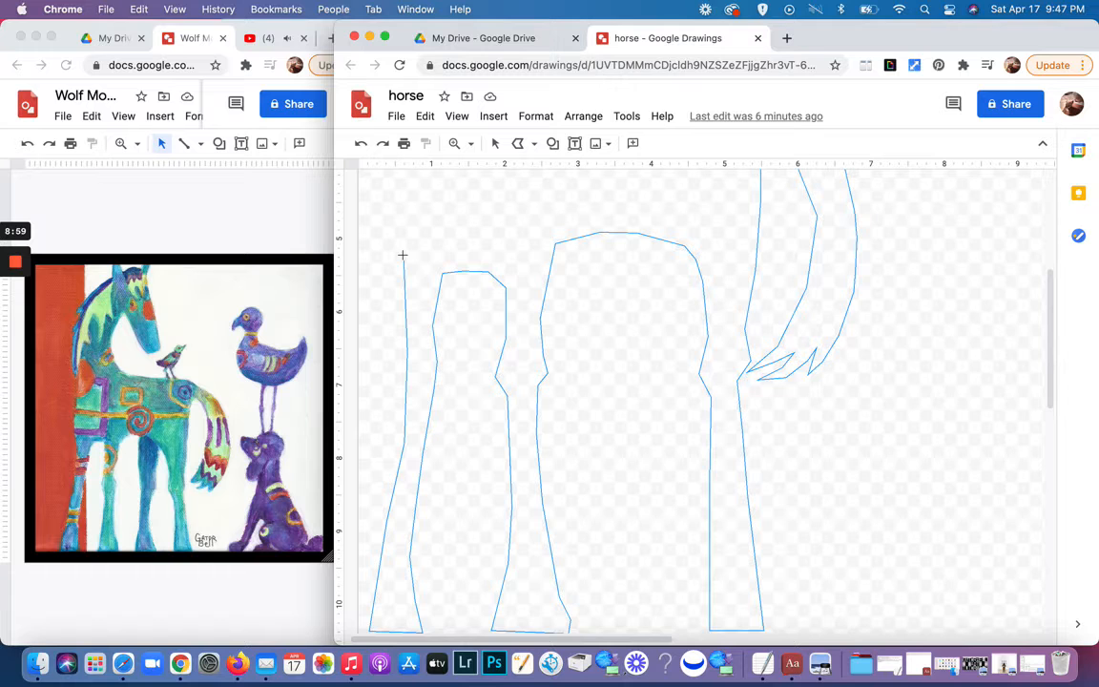
{"action": "scroll", "coordinate": [402, 255], "scroll_direction": "up", "scroll_amount": 5}
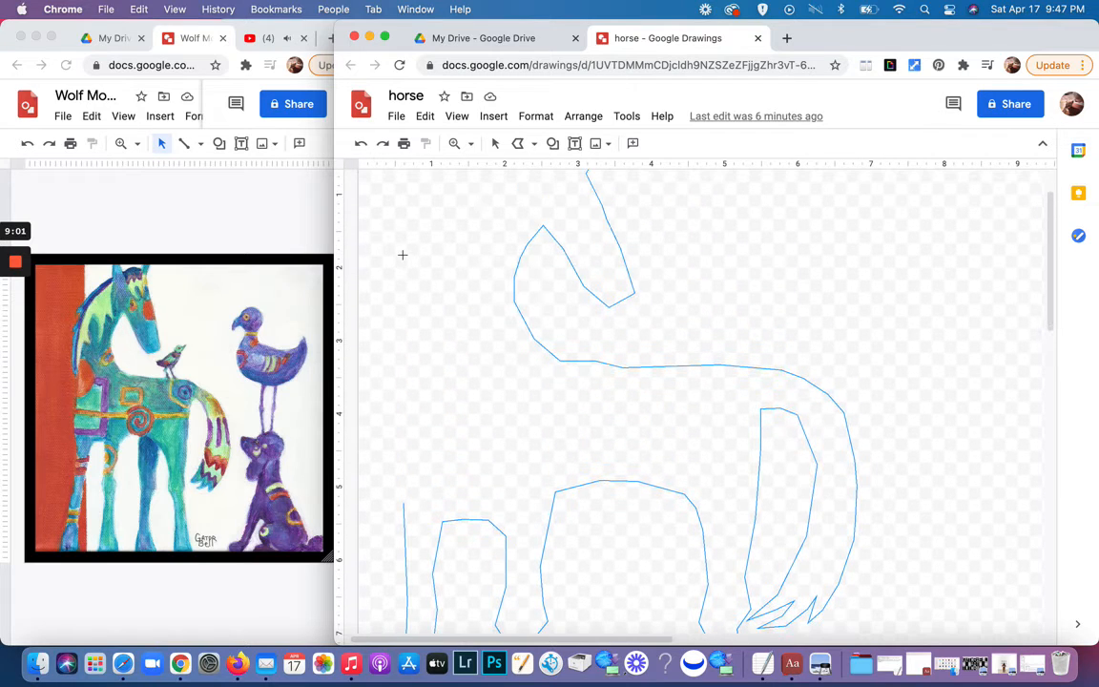
{"action": "left_click", "coordinate": [404, 487]}
{"action": "left_click", "coordinate": [390, 446]}
{"action": "left_click", "coordinate": [391, 402]}
Step: Trace the neck's crest, second ear and forelock, and close the horse outline at its starting point by the first ear
{"action": "scroll", "coordinate": [401, 383], "scroll_direction": "up", "scroll_amount": 3}
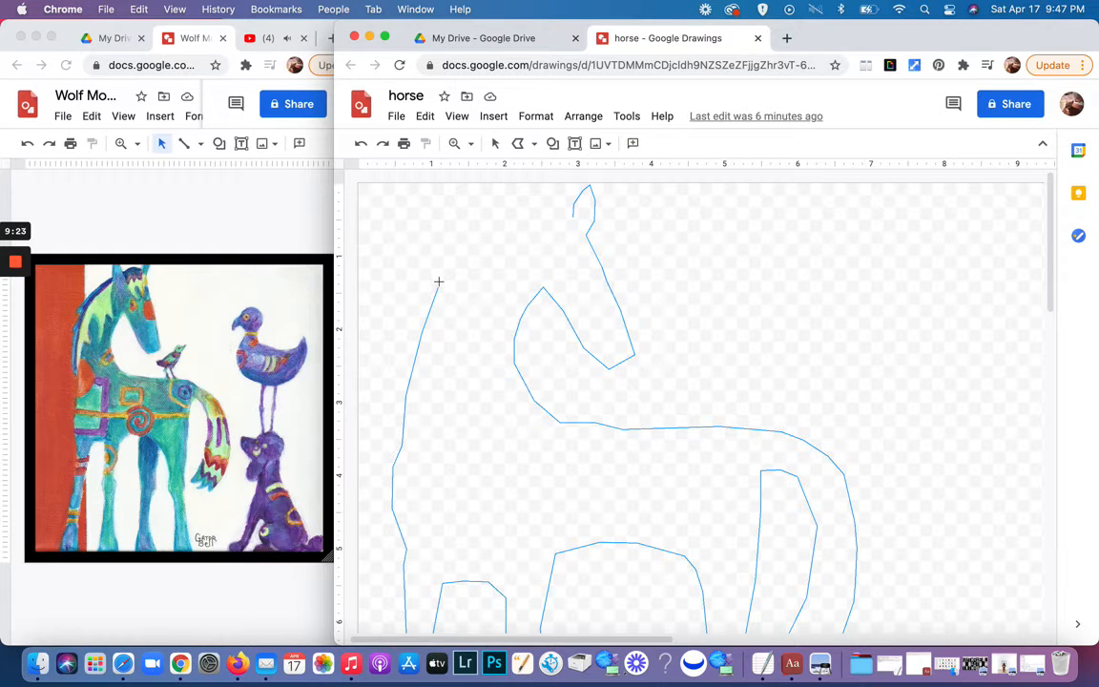
{"action": "mouse_move", "coordinate": [438, 281]}
{"action": "left_mouse_down"}
{"action": "mouse_move", "coordinate": [485, 229]}
{"action": "mouse_move", "coordinate": [527, 217]}
{"action": "mouse_move", "coordinate": [522, 186]}
{"action": "mouse_move", "coordinate": [543, 200]}
{"action": "left_mouse_up"}
{"action": "mouse_move", "coordinate": [542, 201]}
{"action": "left_mouse_down"}
{"action": "mouse_move", "coordinate": [545, 216]}
{"action": "mouse_move", "coordinate": [558, 204]}
{"action": "mouse_move", "coordinate": [575, 213]}
{"action": "left_mouse_up"}
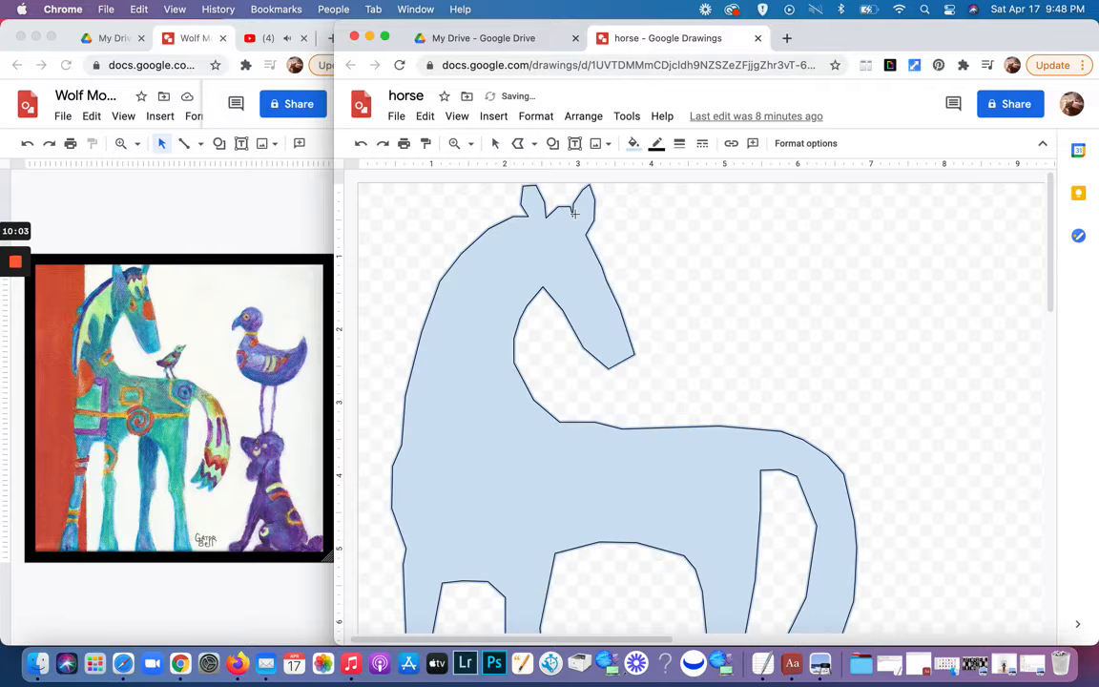
Step: Select the finished horse shape and open its outline points for editing
{"action": "scroll", "coordinate": [605, 483], "scroll_direction": "down", "scroll_amount": 2}
{"action": "scroll", "coordinate": [606, 483], "scroll_direction": "down", "scroll_amount": 10}
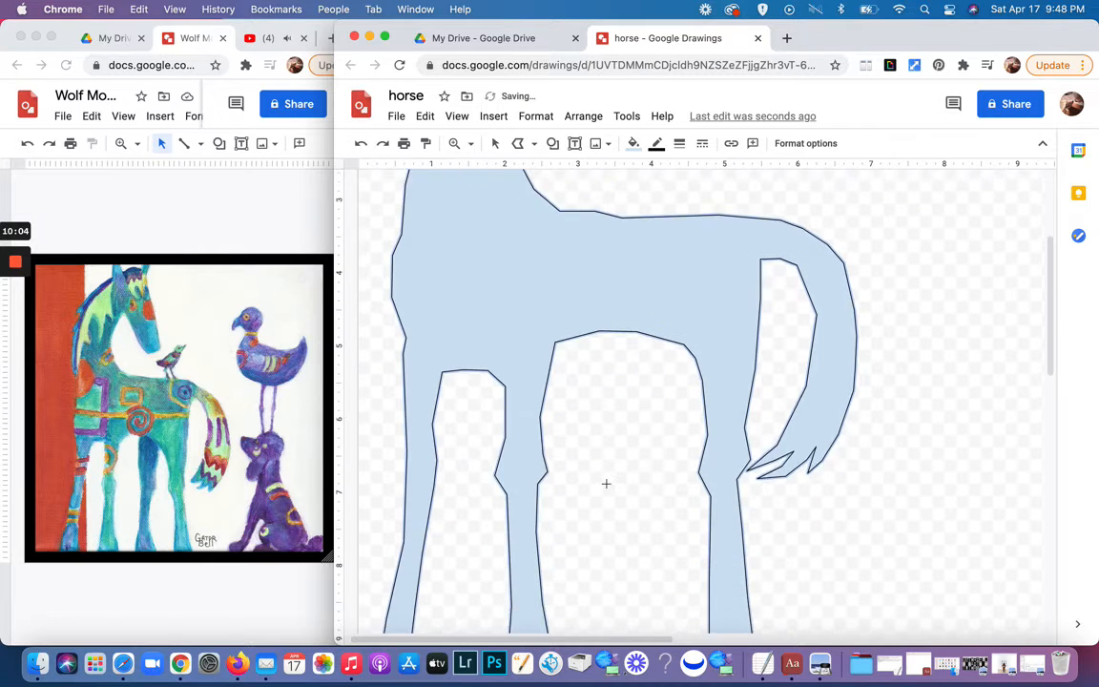
{"action": "scroll", "coordinate": [606, 483], "scroll_direction": "up", "scroll_amount": 7}
{"action": "scroll", "coordinate": [606, 484], "scroll_direction": "up", "scroll_amount": 5}
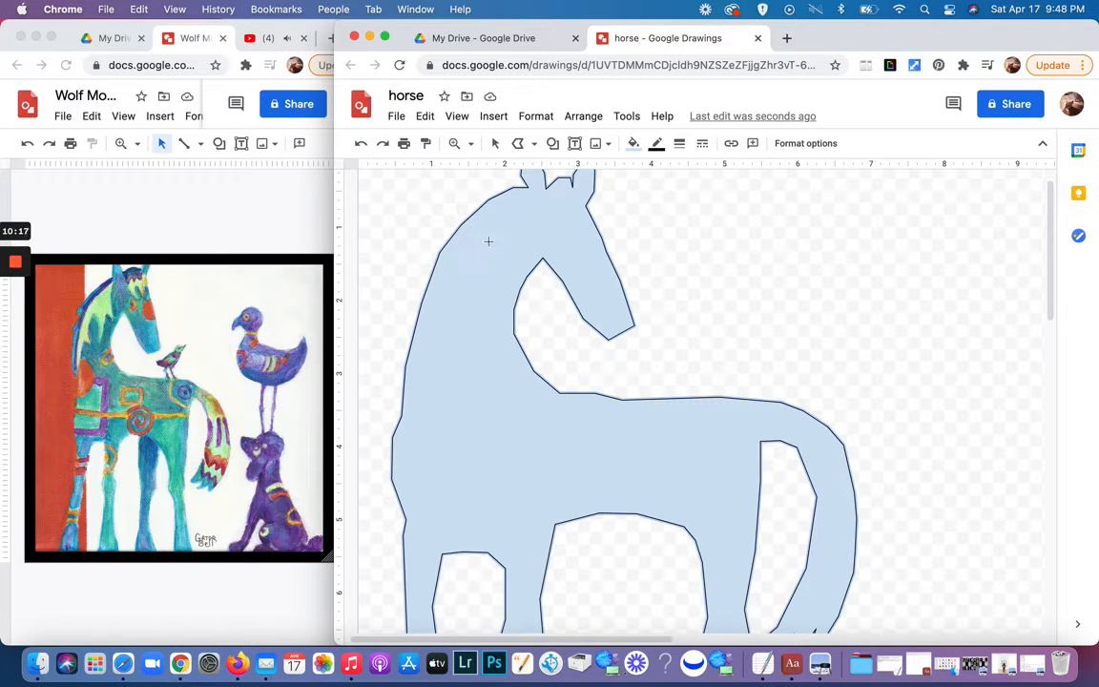
{"action": "left_click", "coordinate": [495, 143]}
{"action": "left_click", "coordinate": [505, 326]}
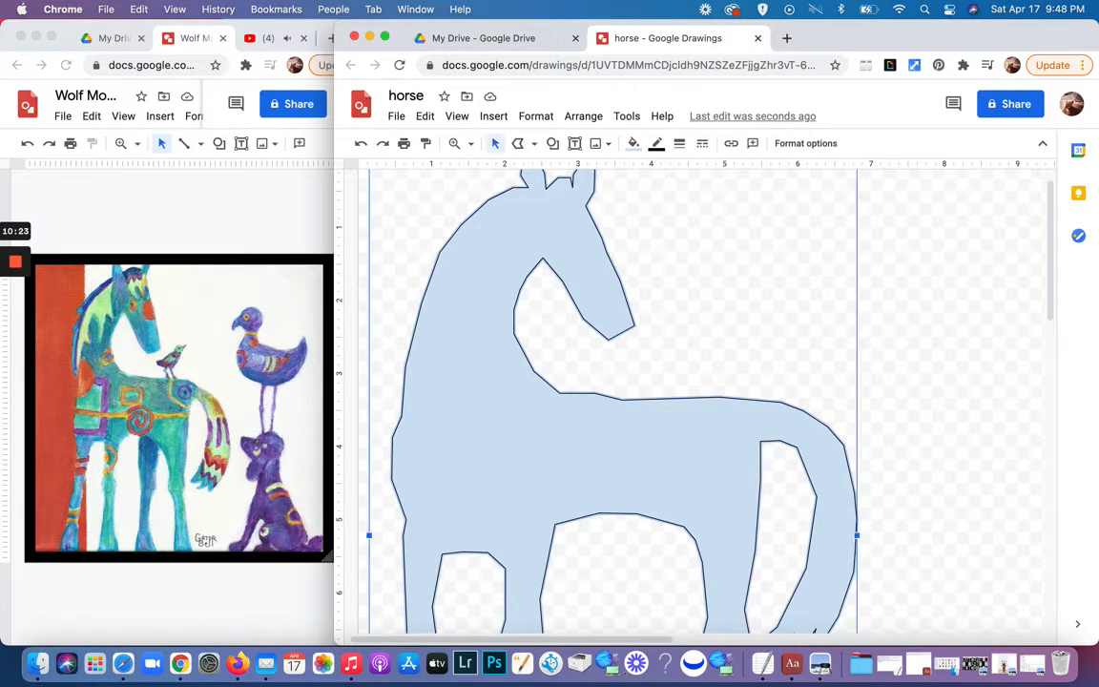
{"action": "double_click", "coordinate": [519, 423]}
Step: Move the points along the horse's belly arch slightly lower, from the front leg to the hind leg
{"action": "scroll", "coordinate": [623, 519], "scroll_direction": "down", "scroll_amount": 5}
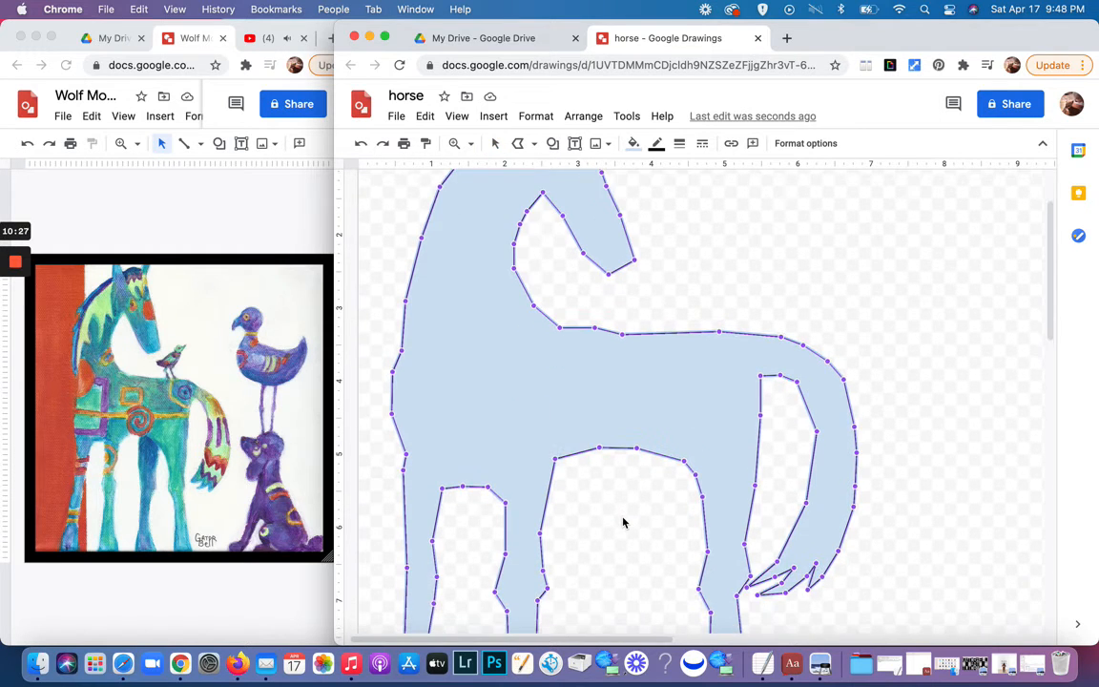
{"action": "scroll", "coordinate": [623, 522], "scroll_direction": "down", "scroll_amount": 1}
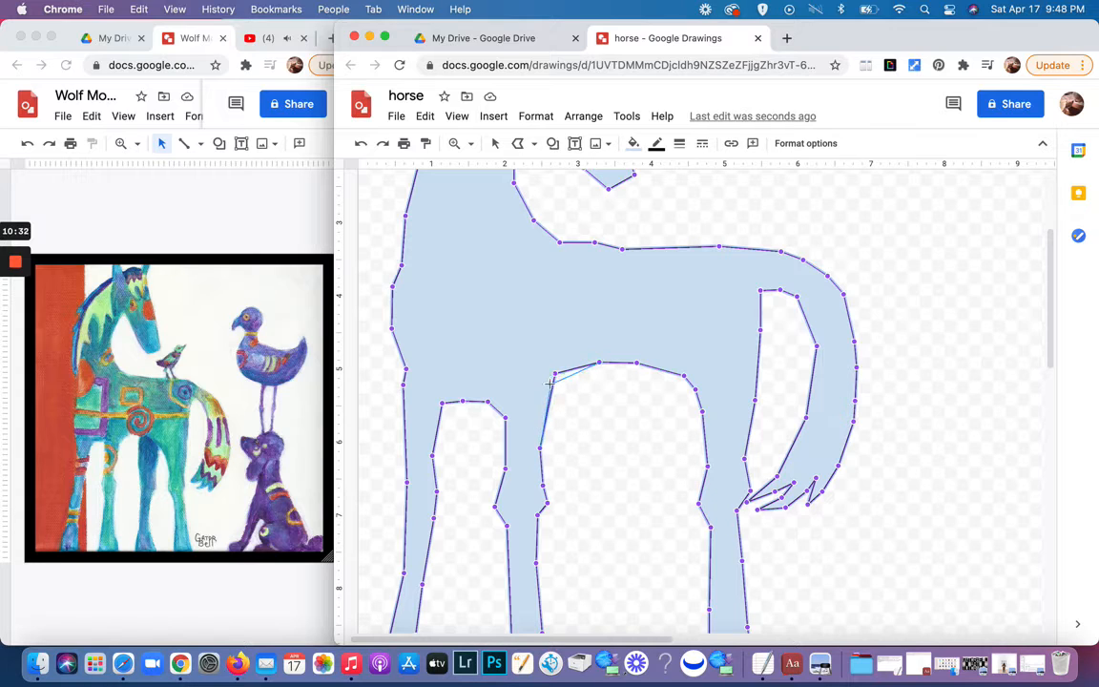
{"action": "left_click_drag", "start_coordinate": [554, 373], "coordinate": [693, 405]}
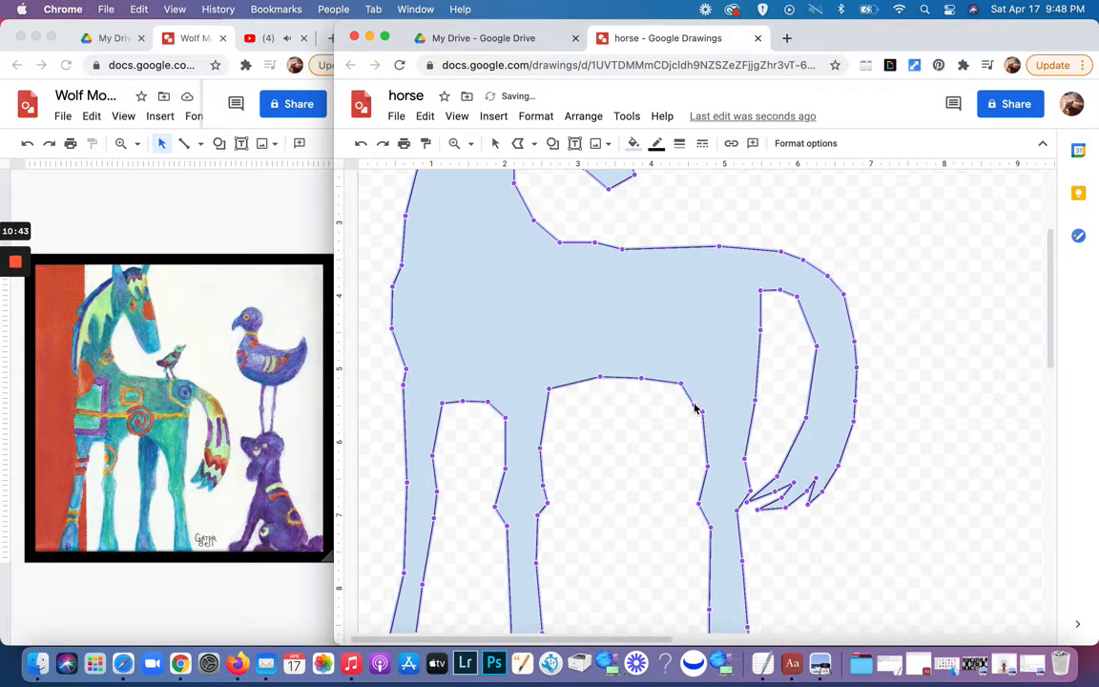
Step: Adjust the outline points at the belly's front corner and at the nearer front leg's knee to slim the leg
{"action": "scroll", "coordinate": [671, 382], "scroll_direction": "up", "scroll_amount": 1}
{"action": "scroll", "coordinate": [672, 382], "scroll_direction": "up", "scroll_amount": 2}
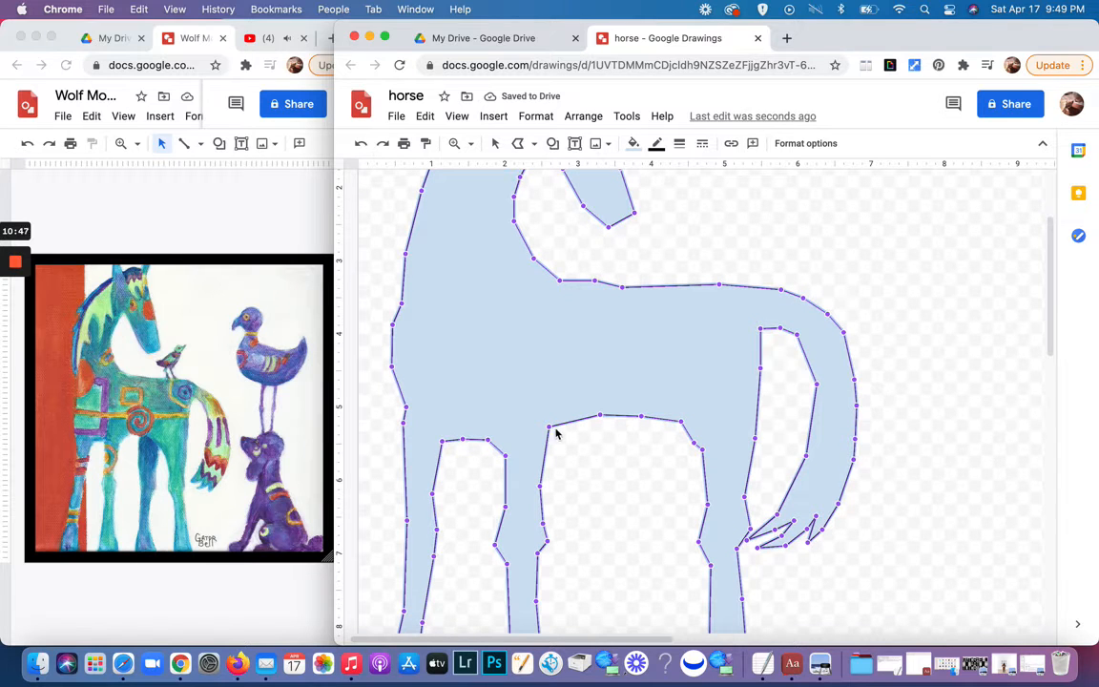
{"action": "mouse_move", "coordinate": [549, 426]}
{"action": "left_mouse_down"}
{"action": "mouse_move", "coordinate": [537, 469]}
{"action": "mouse_move", "coordinate": [536, 419]}
{"action": "left_mouse_up"}
{"action": "scroll", "coordinate": [523, 549], "scroll_direction": "down", "scroll_amount": 5}
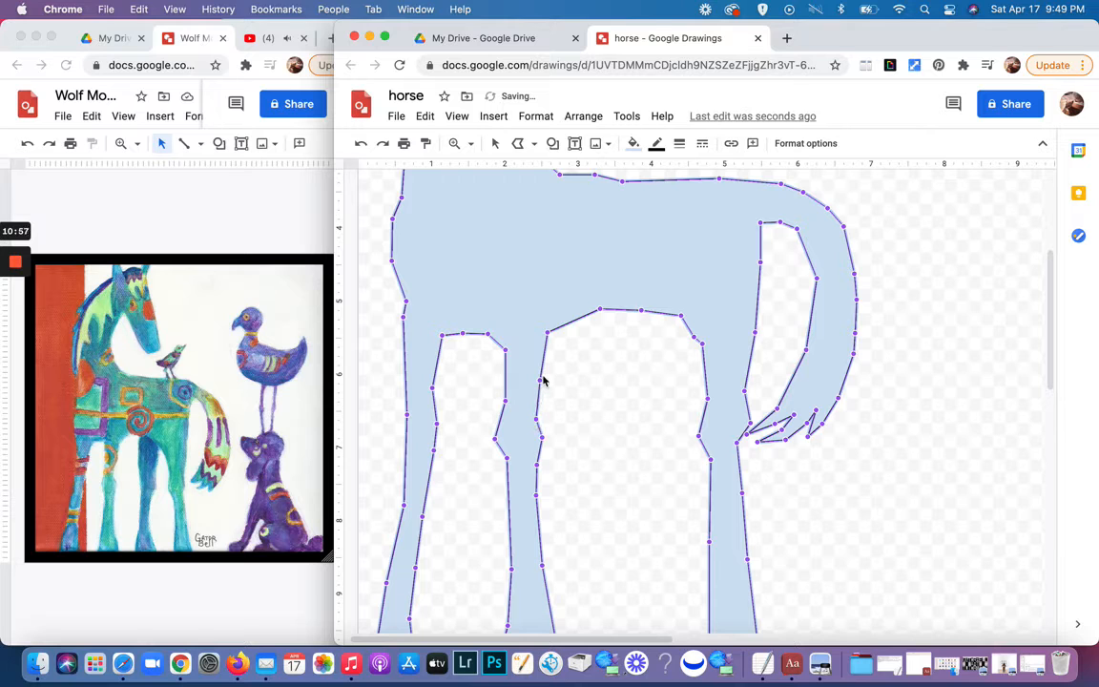
Step: Reposition the points along the belly arch and its hind-leg corner to make the curve rounder
{"action": "scroll", "coordinate": [558, 337], "scroll_direction": "up", "scroll_amount": 3}
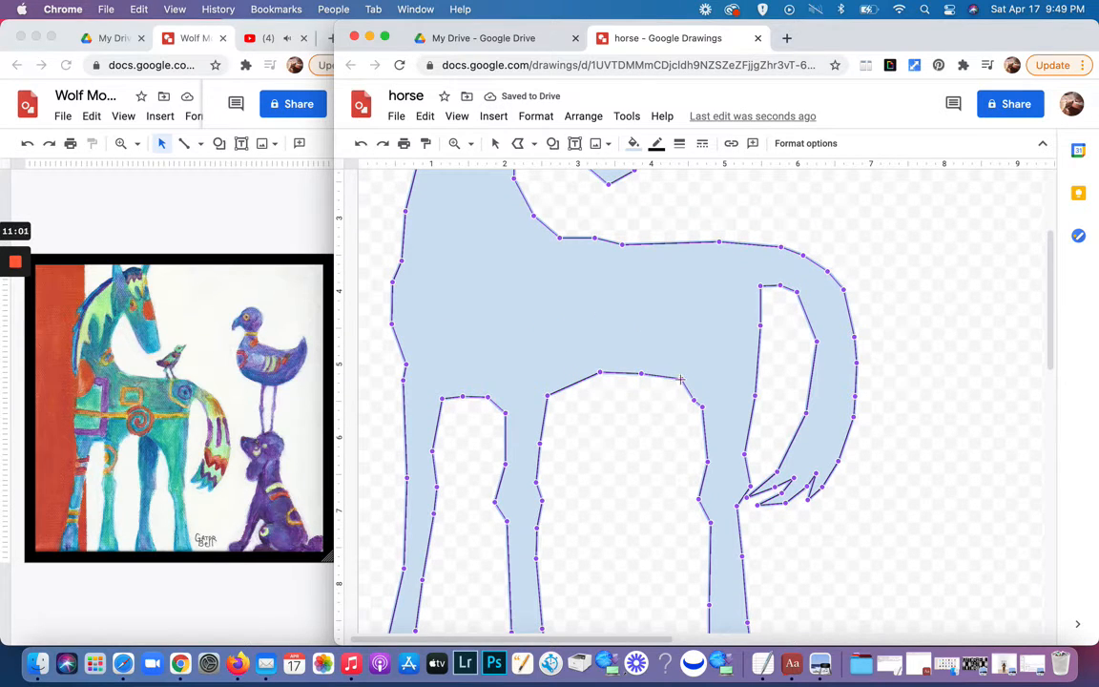
{"action": "left_click_drag", "start_coordinate": [680, 378], "coordinate": [676, 382]}
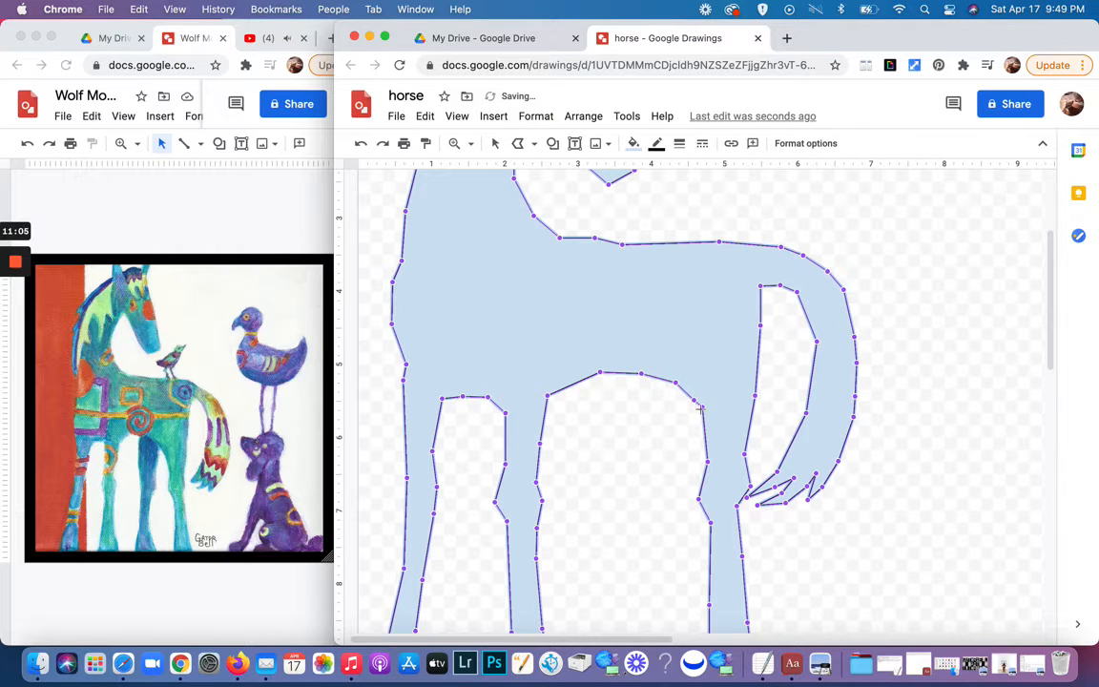
{"action": "left_click_drag", "start_coordinate": [701, 410], "coordinate": [697, 404]}
{"action": "left_click_drag", "start_coordinate": [674, 382], "coordinate": [666, 383]}
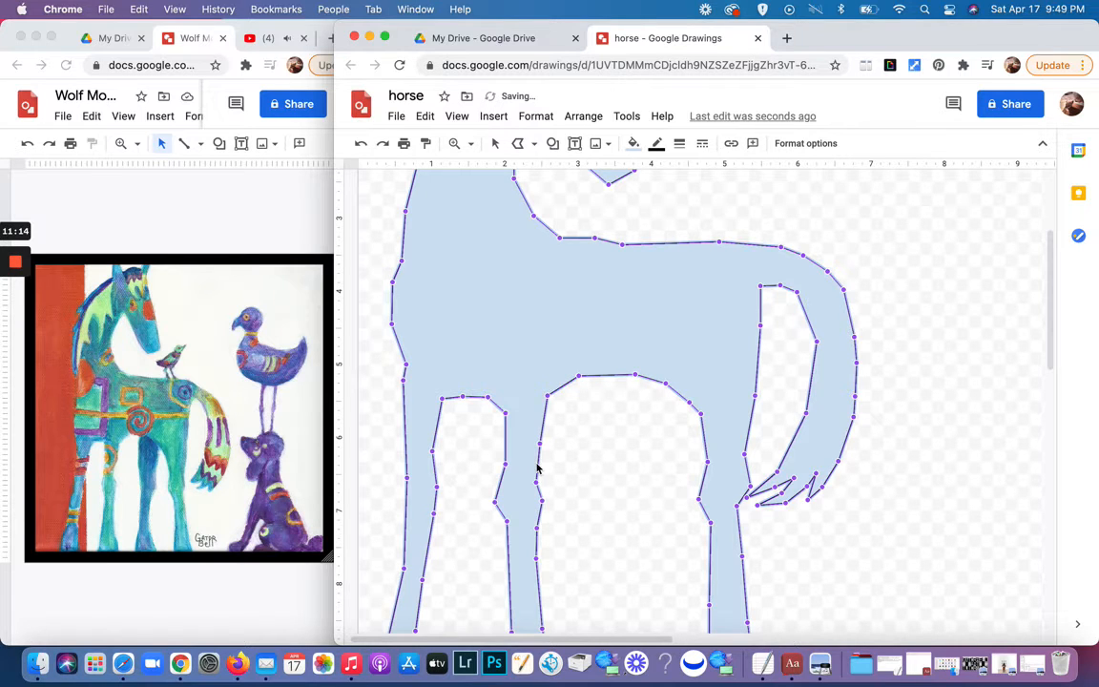
{"action": "scroll", "coordinate": [537, 468], "scroll_direction": "down", "scroll_amount": 2}
{"action": "scroll", "coordinate": [537, 468], "scroll_direction": "down", "scroll_amount": 7}
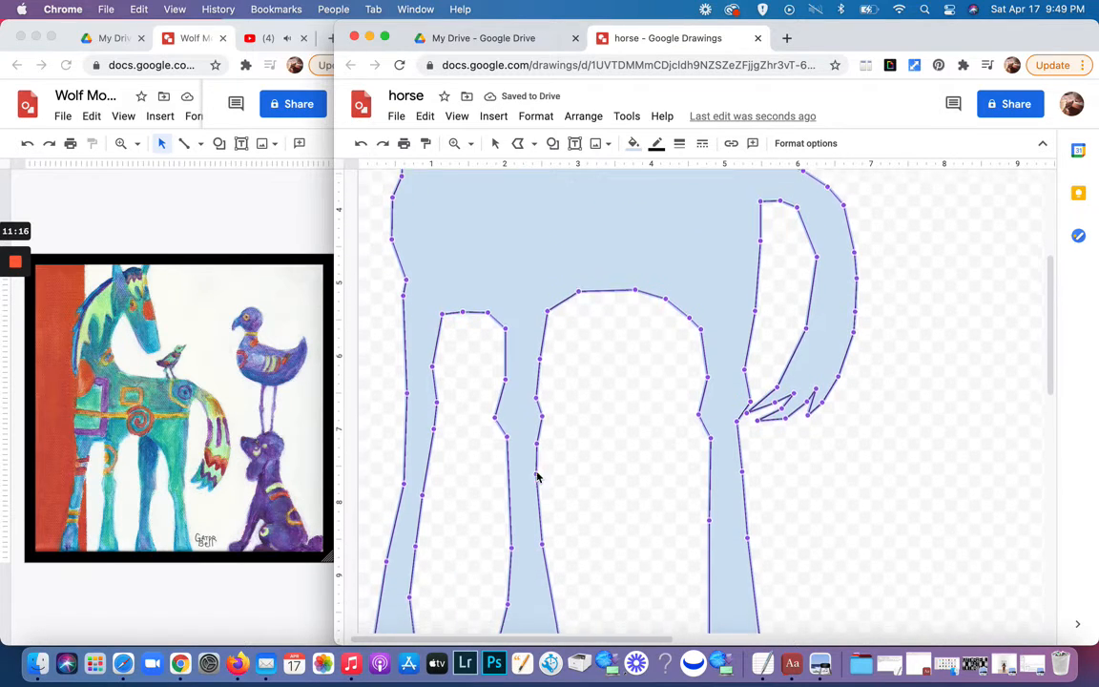
{"action": "scroll", "coordinate": [537, 476], "scroll_direction": "down", "scroll_amount": 1}
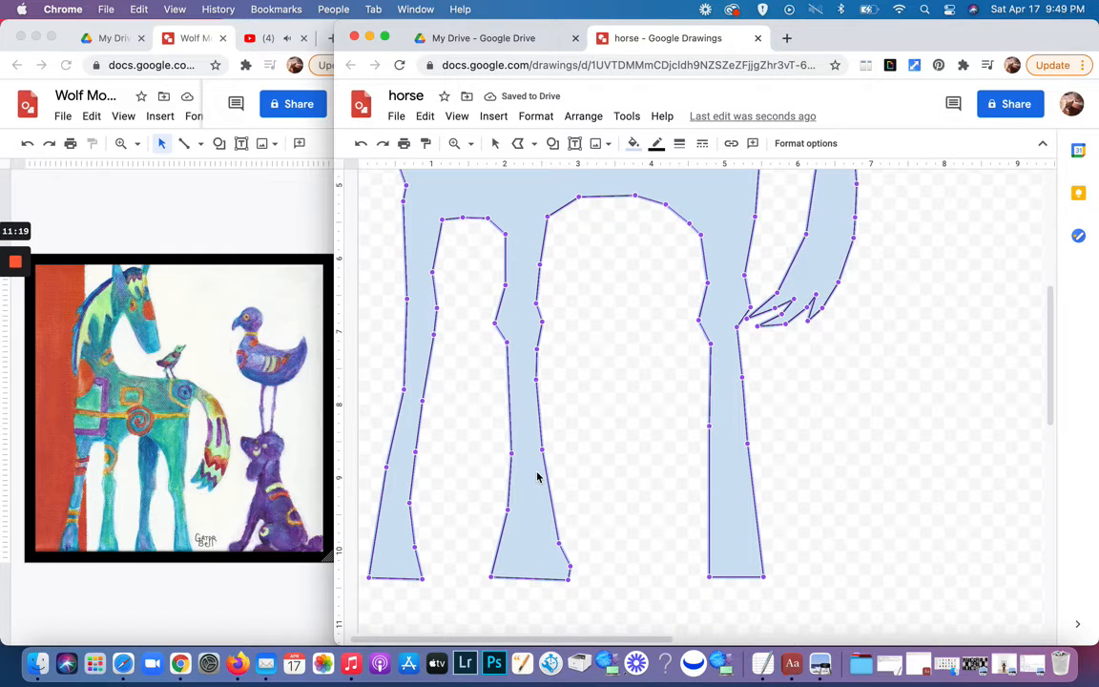
{"action": "scroll", "coordinate": [539, 477], "scroll_direction": "up", "scroll_amount": 4}
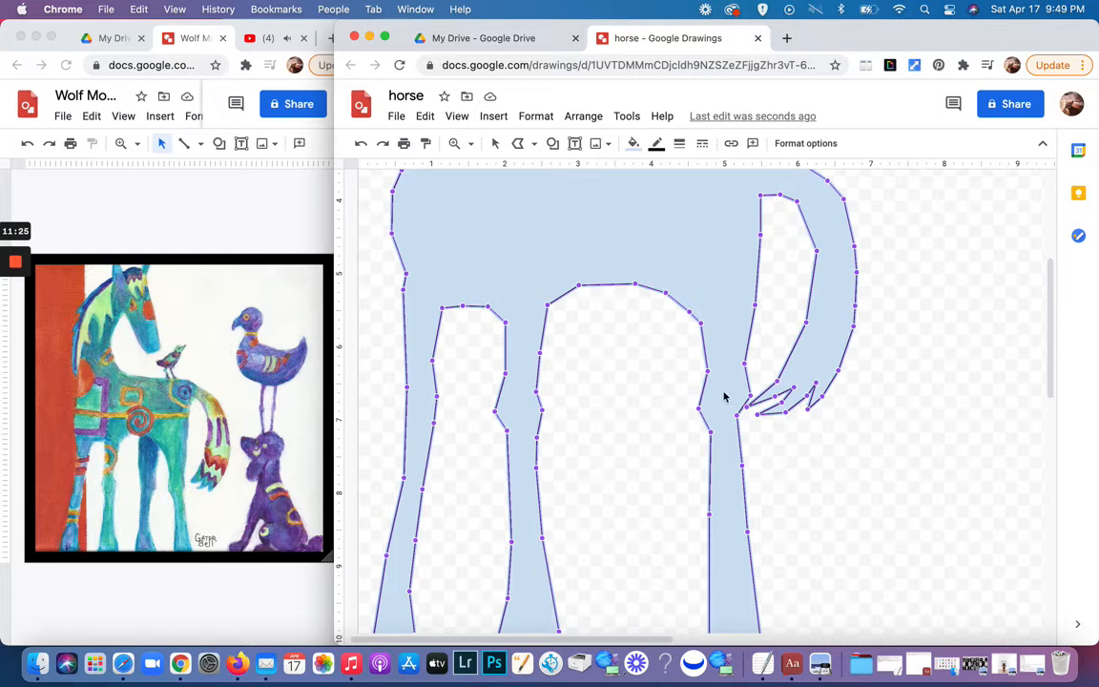
Step: Redistribute the points along the top of the horse's belly arch into a smoother, more even curve, and finish editing the outline
{"action": "scroll", "coordinate": [708, 501], "scroll_direction": "down", "scroll_amount": 10}
{"action": "scroll", "coordinate": [707, 483], "scroll_direction": "up", "scroll_amount": 20}
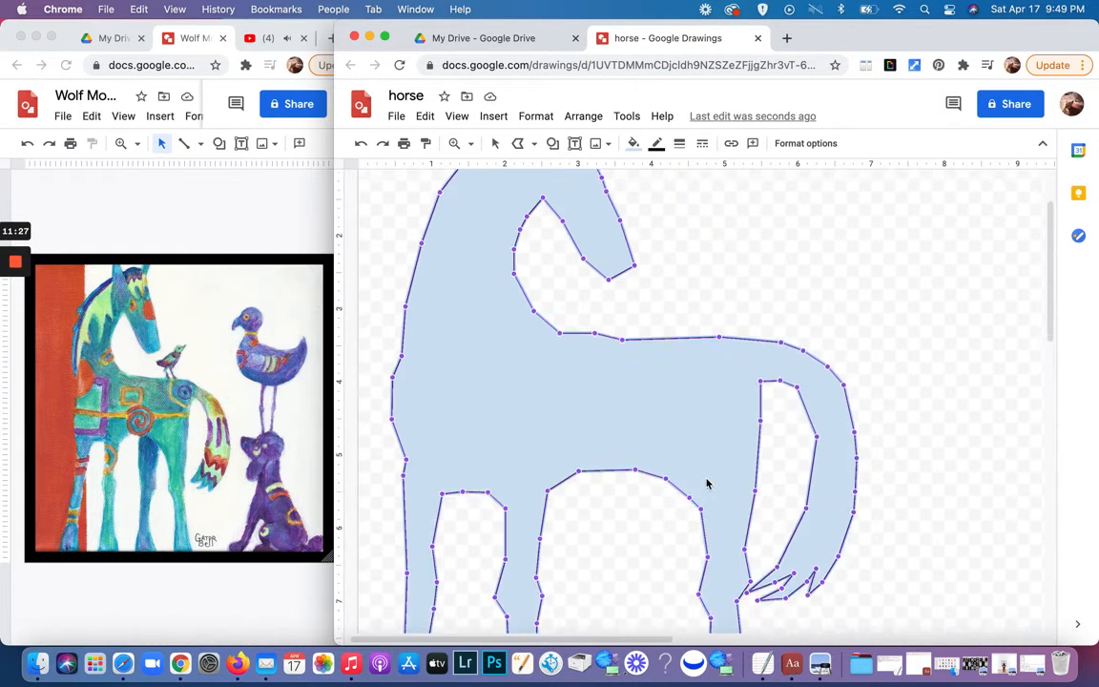
{"action": "scroll", "coordinate": [706, 484], "scroll_direction": "down", "scroll_amount": 7}
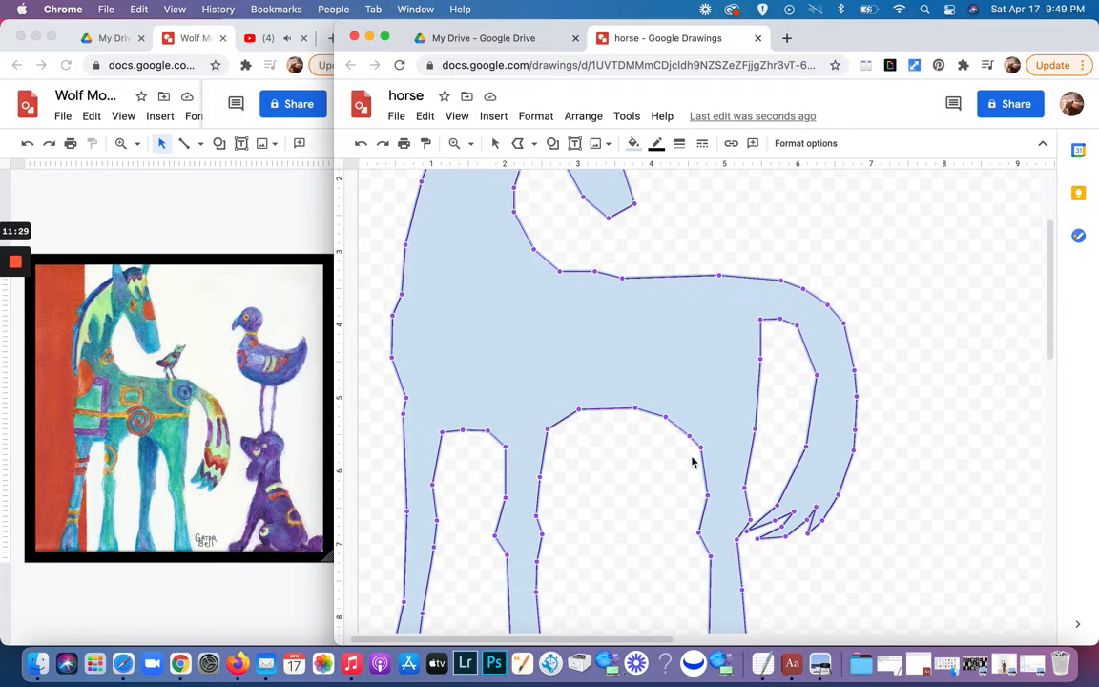
{"action": "left_click", "coordinate": [622, 407]}
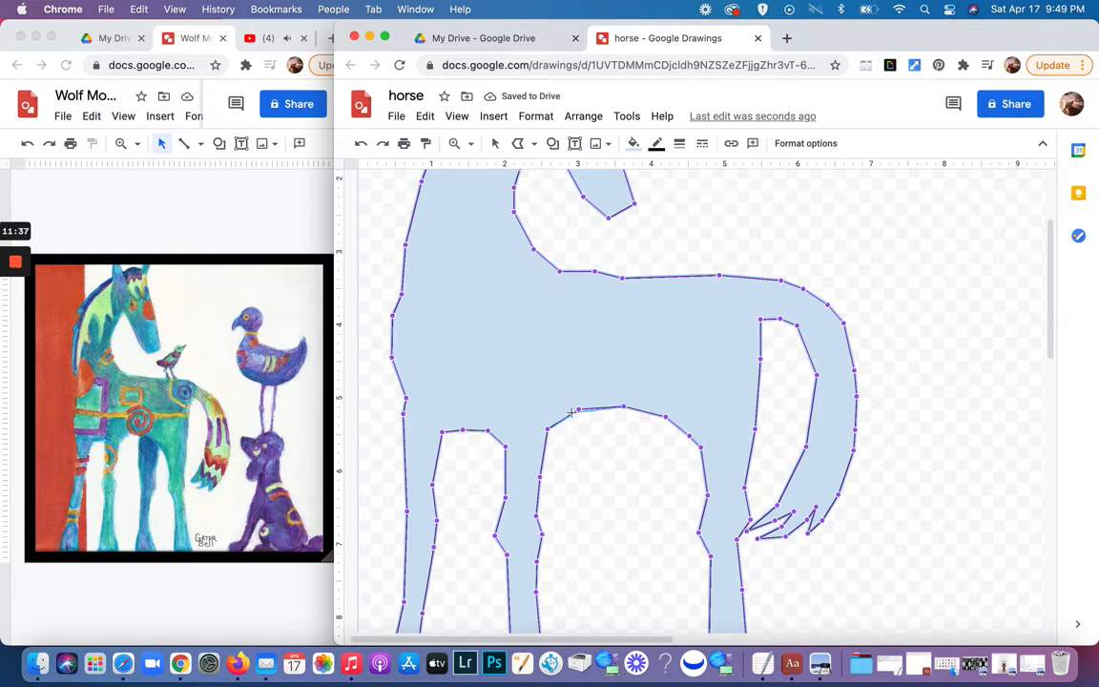
{"action": "left_click_drag", "start_coordinate": [572, 415], "coordinate": [569, 413]}
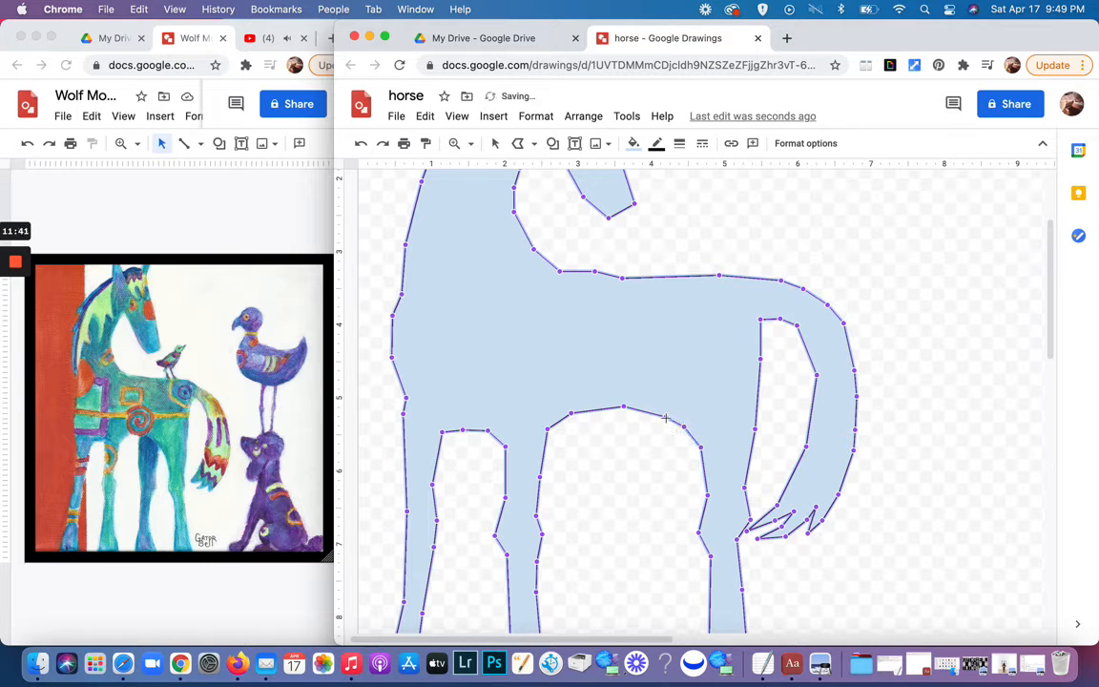
{"action": "left_click_drag", "start_coordinate": [666, 418], "coordinate": [609, 408]}
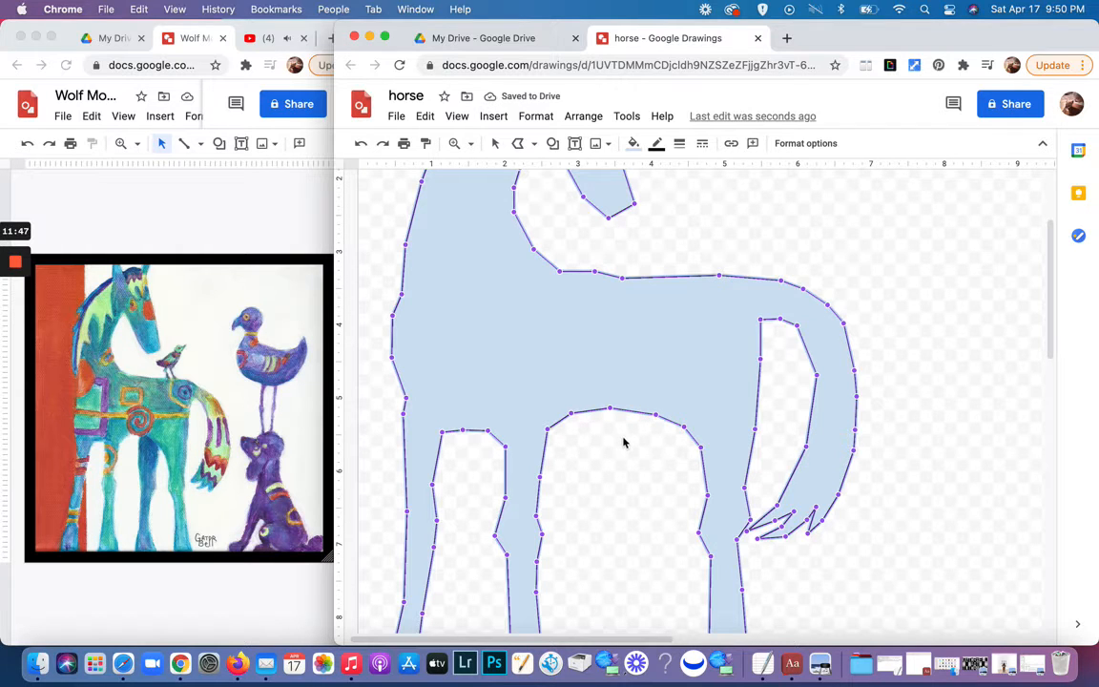
{"action": "key", "text": "Escape"}
{"action": "key", "text": "Escape"}
Step: Reopen the horse's outline points and shift those along its back, from the rump to the neck base, slightly higher
{"action": "scroll", "coordinate": [594, 535], "scroll_direction": "up", "scroll_amount": 3}
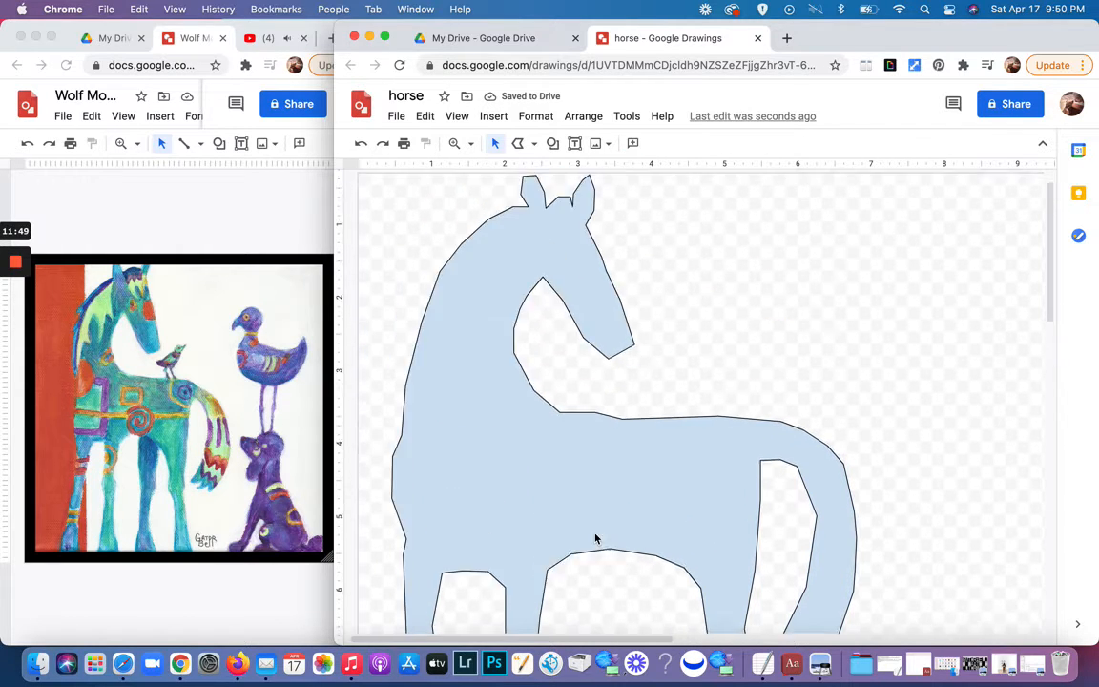
{"action": "scroll", "coordinate": [594, 537], "scroll_direction": "down", "scroll_amount": 1}
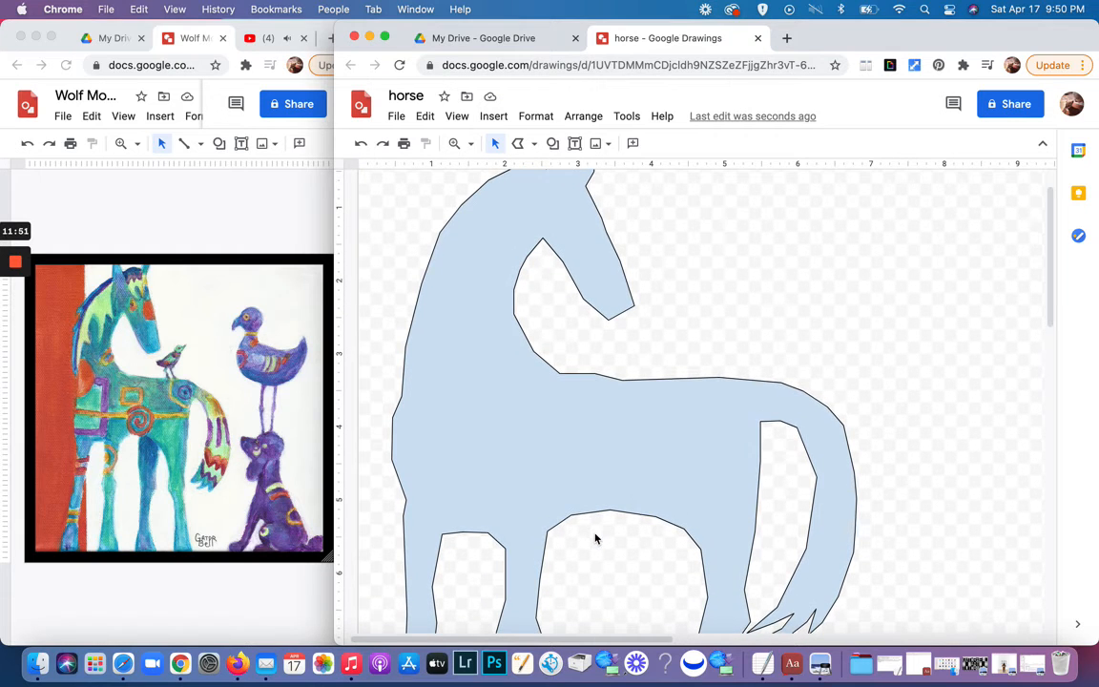
{"action": "left_click", "coordinate": [666, 429]}
{"action": "left_click", "coordinate": [665, 432]}
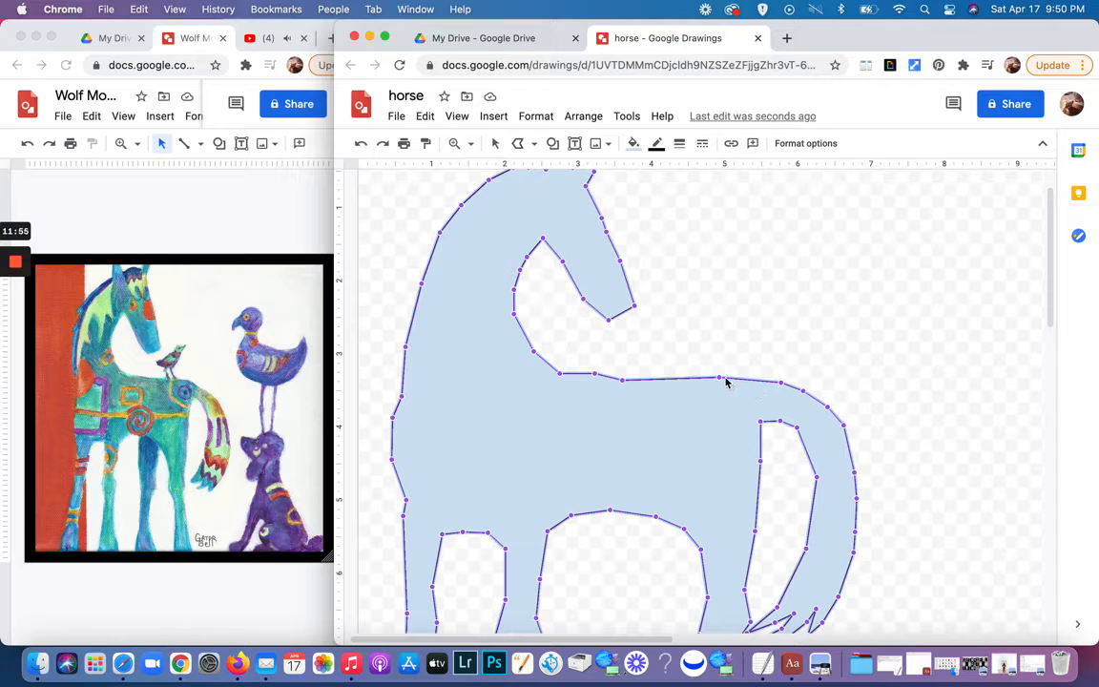
{"action": "left_click_drag", "start_coordinate": [720, 377], "coordinate": [728, 374]}
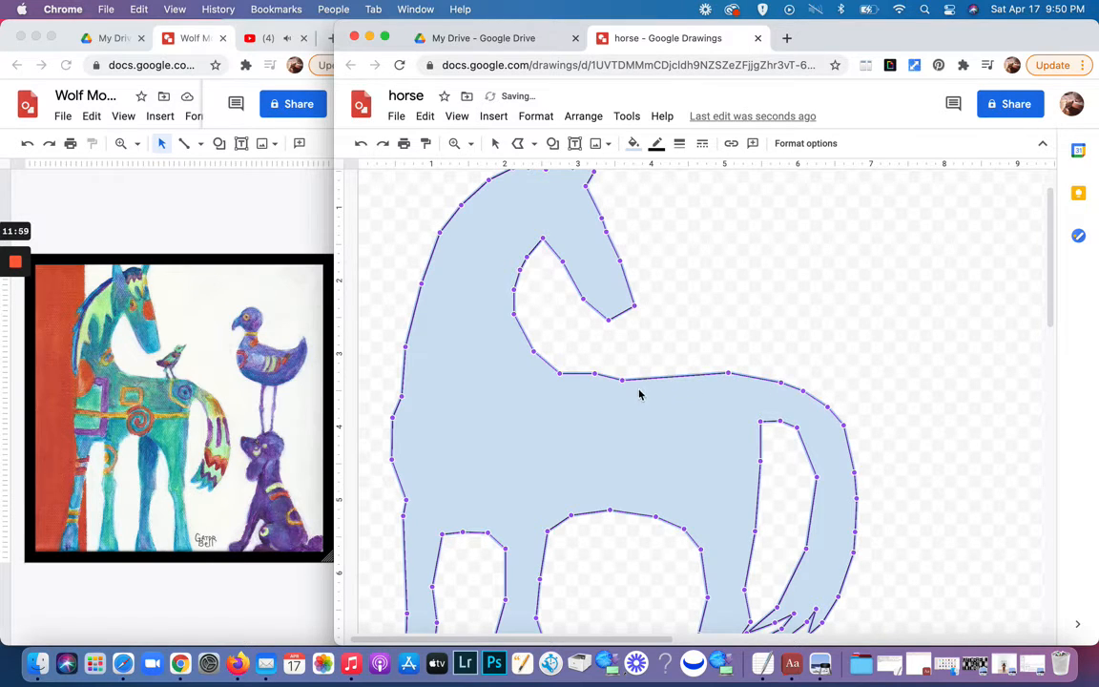
{"action": "left_click_drag", "start_coordinate": [623, 380], "coordinate": [593, 370]}
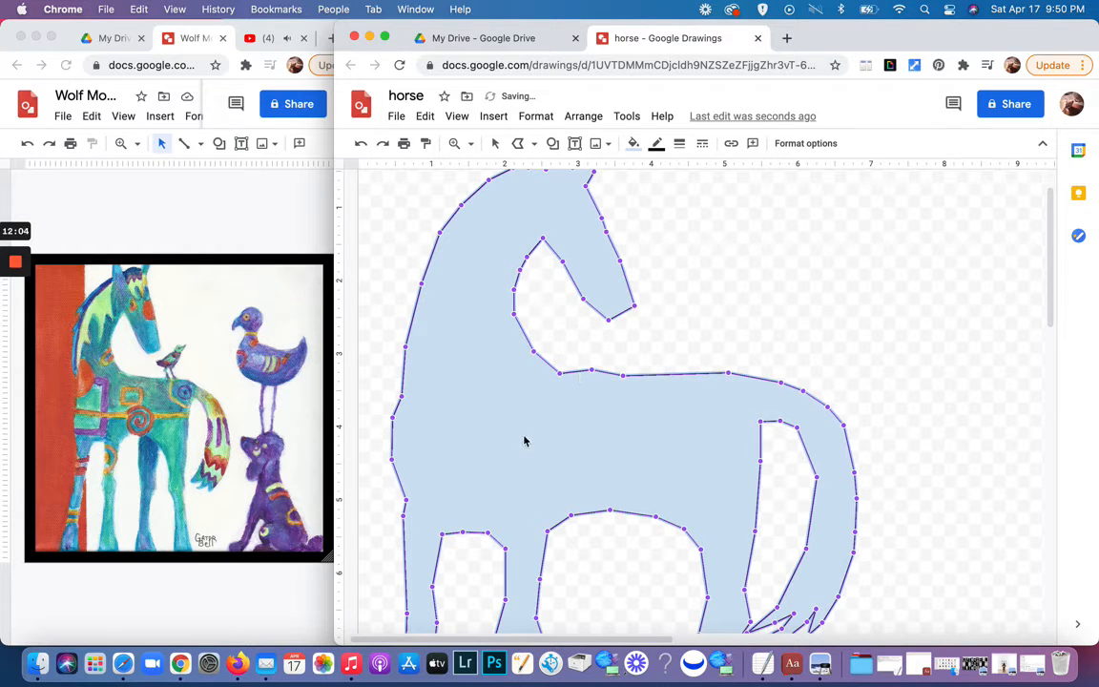
Step: Move the front bottom corner of the hind leg outward to widen its hoof, and check the whole outline
{"action": "scroll", "coordinate": [524, 440], "scroll_direction": "up", "scroll_amount": 2}
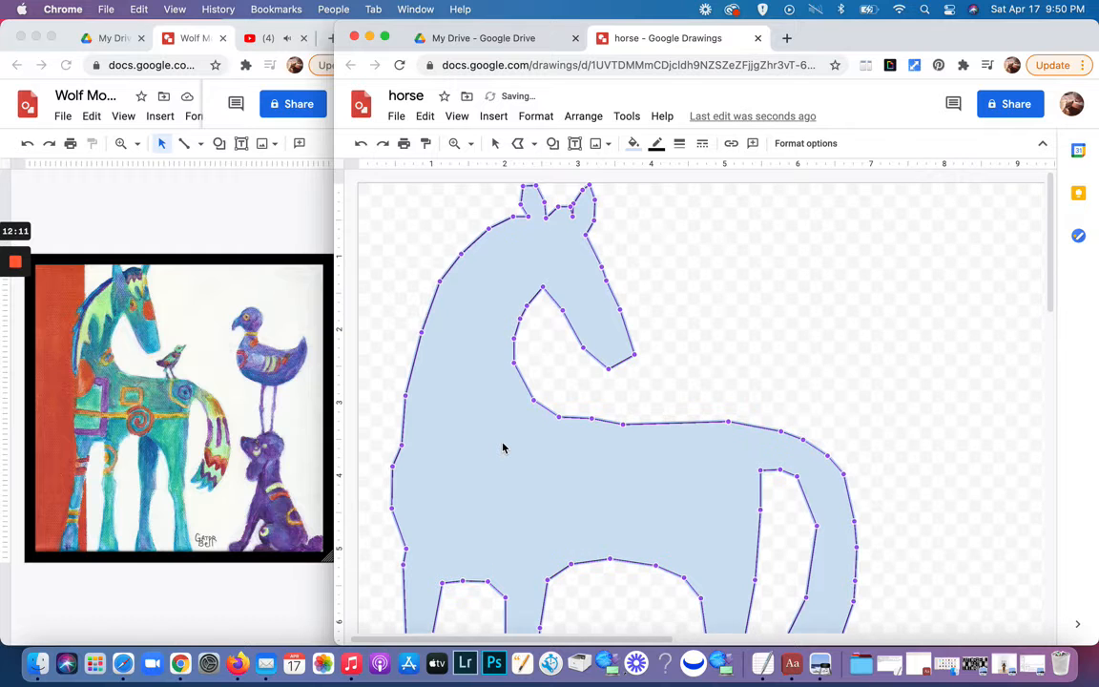
{"action": "scroll", "coordinate": [503, 446], "scroll_direction": "down", "scroll_amount": 10}
{"action": "scroll", "coordinate": [503, 446], "scroll_direction": "down", "scroll_amount": 20}
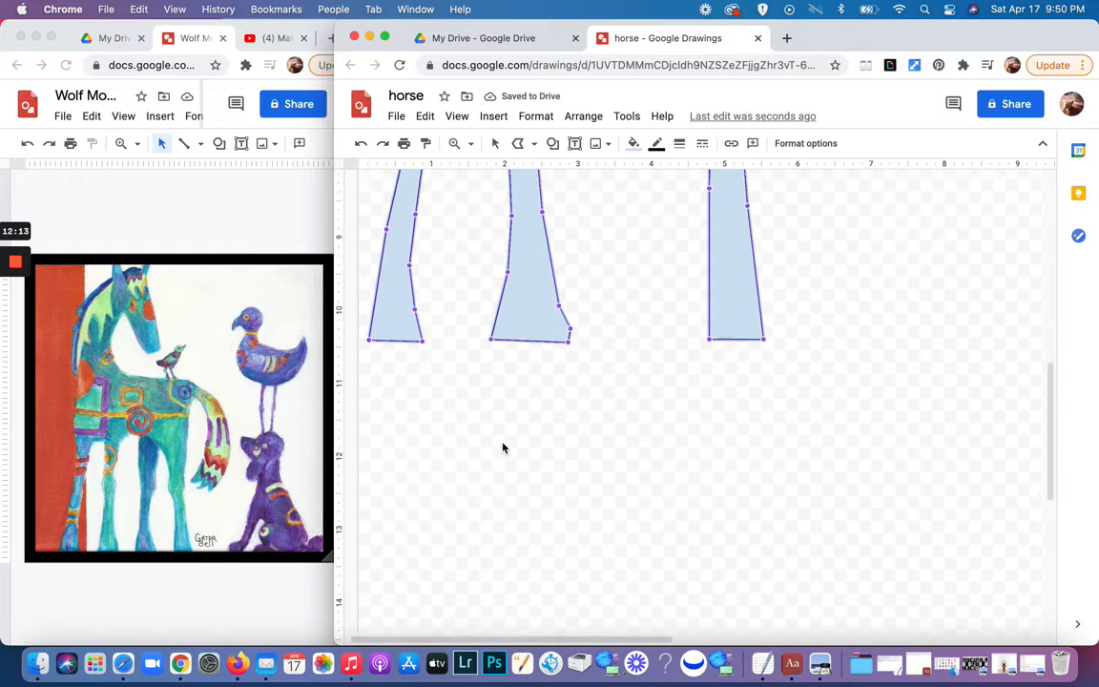
{"action": "scroll", "coordinate": [503, 446], "scroll_direction": "up", "scroll_amount": 13}
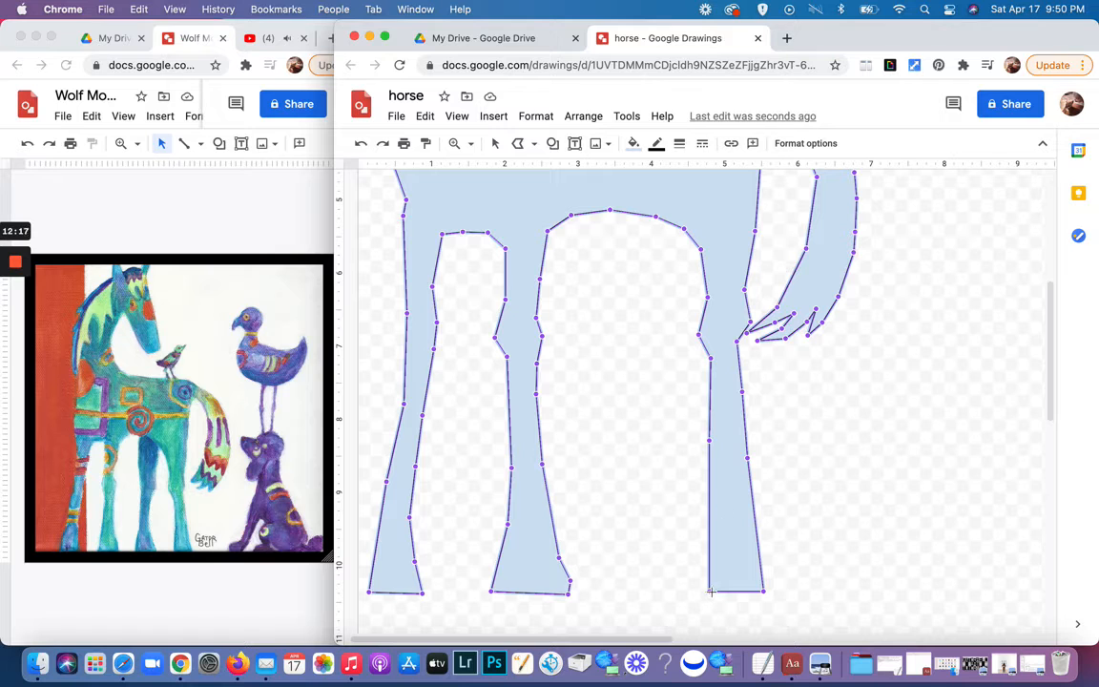
{"action": "left_click_drag", "start_coordinate": [707, 592], "coordinate": [696, 597]}
{"action": "scroll", "coordinate": [696, 597], "scroll_direction": "down", "scroll_amount": 15}
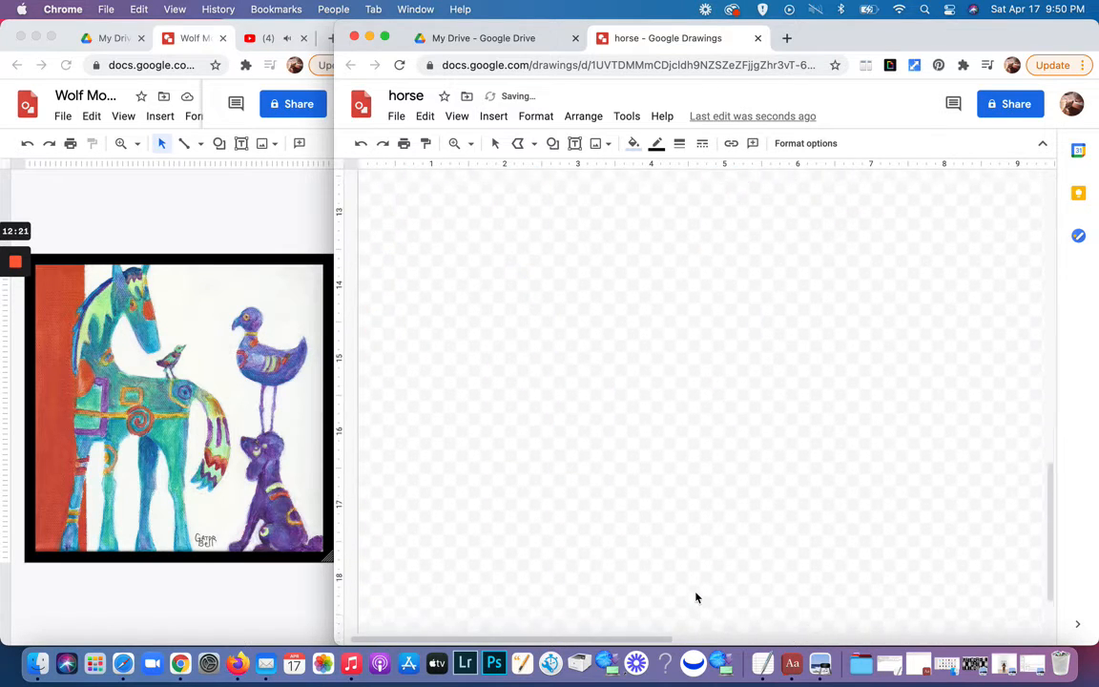
{"action": "scroll", "coordinate": [696, 596], "scroll_direction": "up", "scroll_amount": 20}
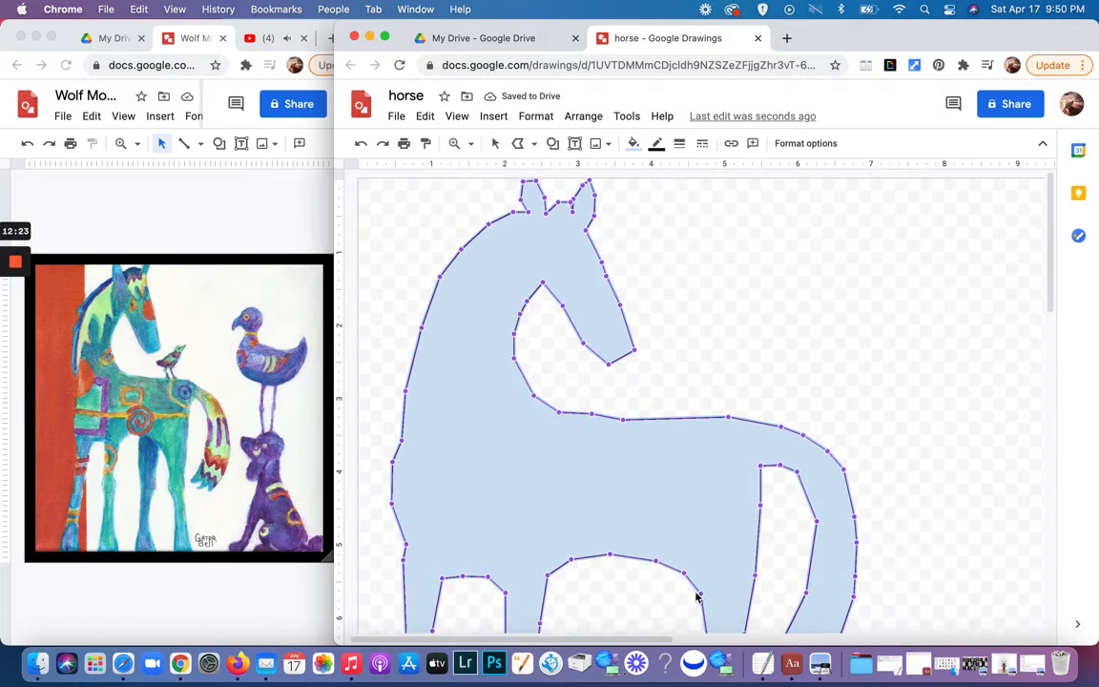
{"action": "scroll", "coordinate": [701, 601], "scroll_direction": "down", "scroll_amount": 4}
{"action": "scroll", "coordinate": [711, 616], "scroll_direction": "down", "scroll_amount": 5}
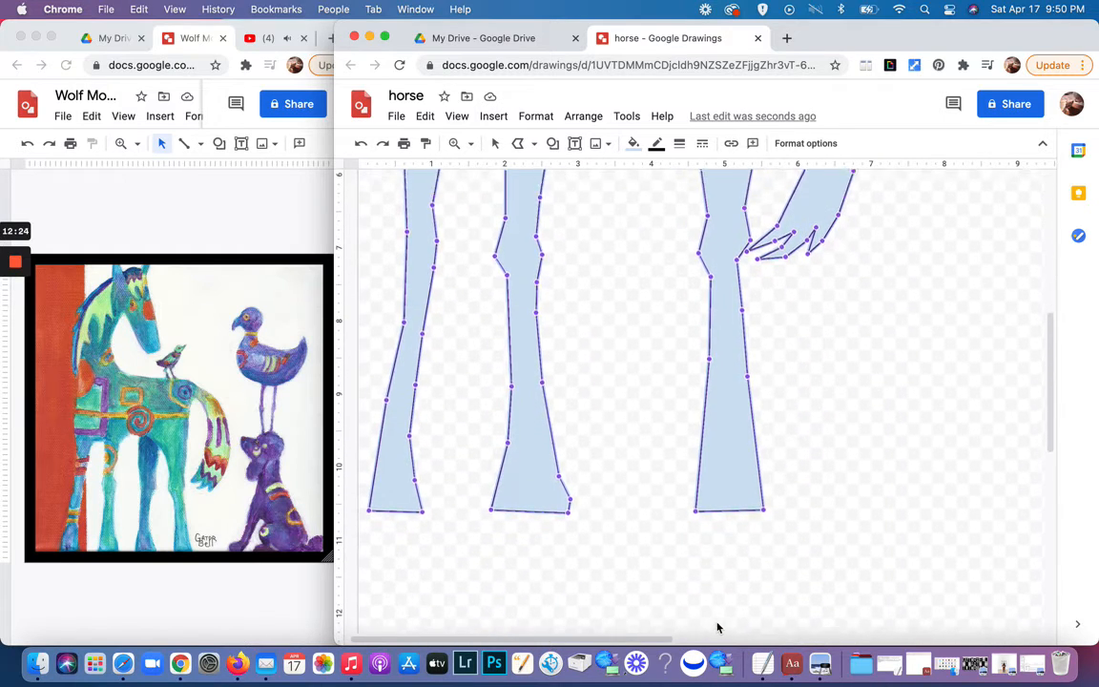
{"action": "scroll", "coordinate": [720, 630], "scroll_direction": "up", "scroll_amount": 10}
{"action": "scroll", "coordinate": [717, 626], "scroll_direction": "down", "scroll_amount": 5}
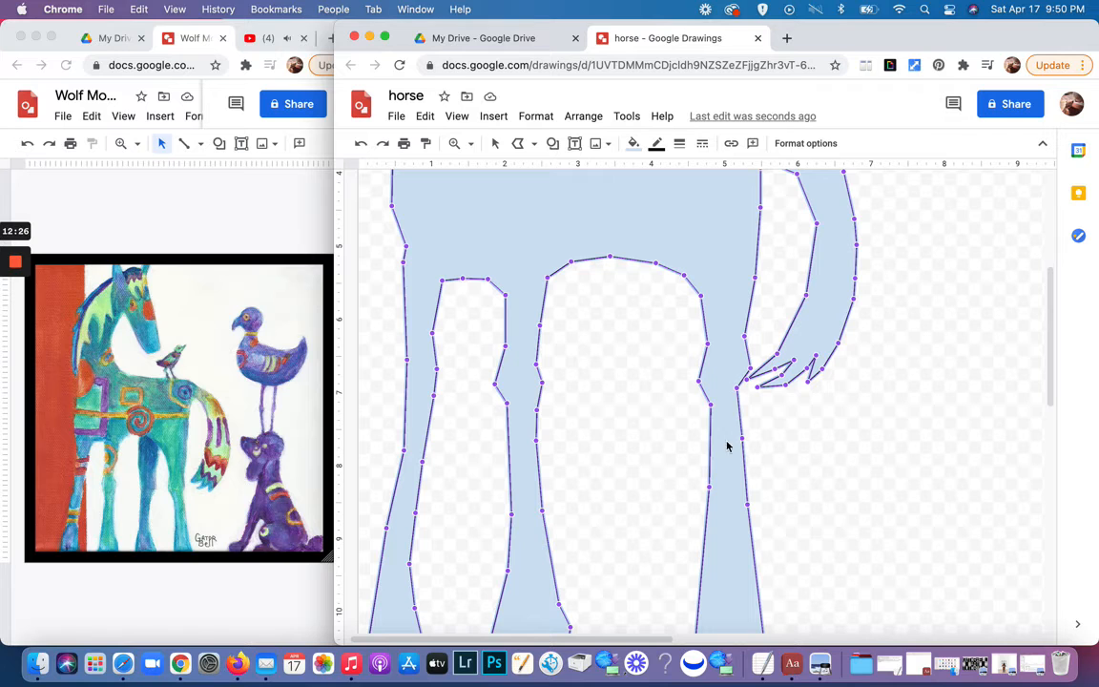
{"action": "scroll", "coordinate": [862, 482], "scroll_direction": "up", "scroll_amount": 5}
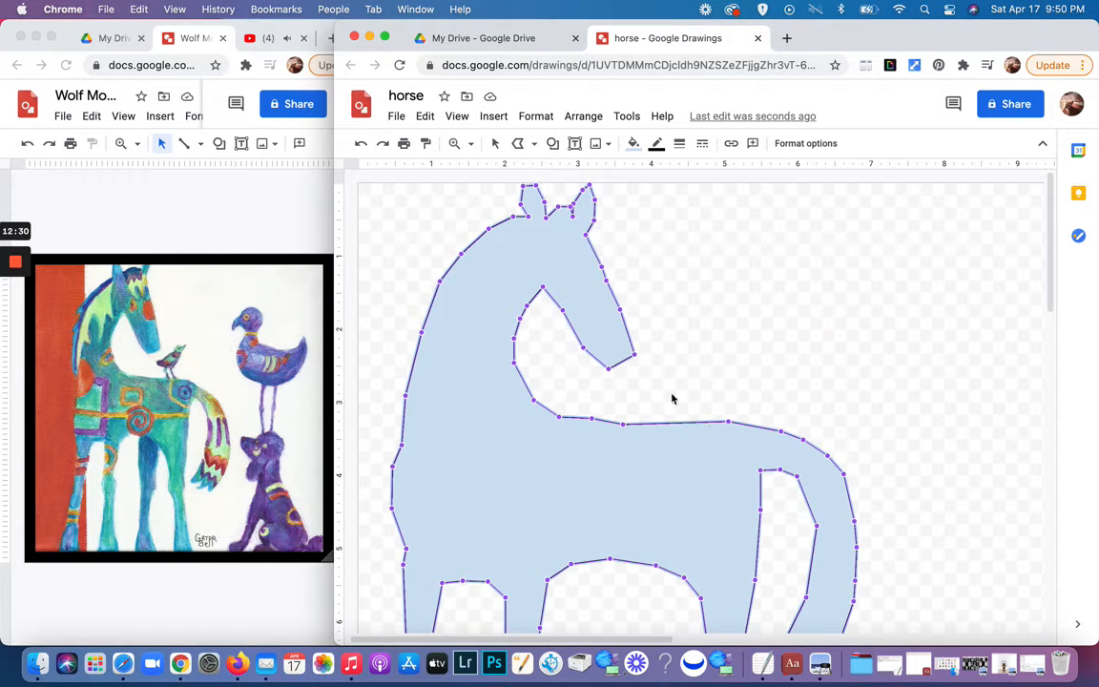
Step: Finish point editing and stretch the whole horse shape downward in two passes until its feet reach about 13.7 inches on the ruler
{"action": "key", "text": "Escape"}
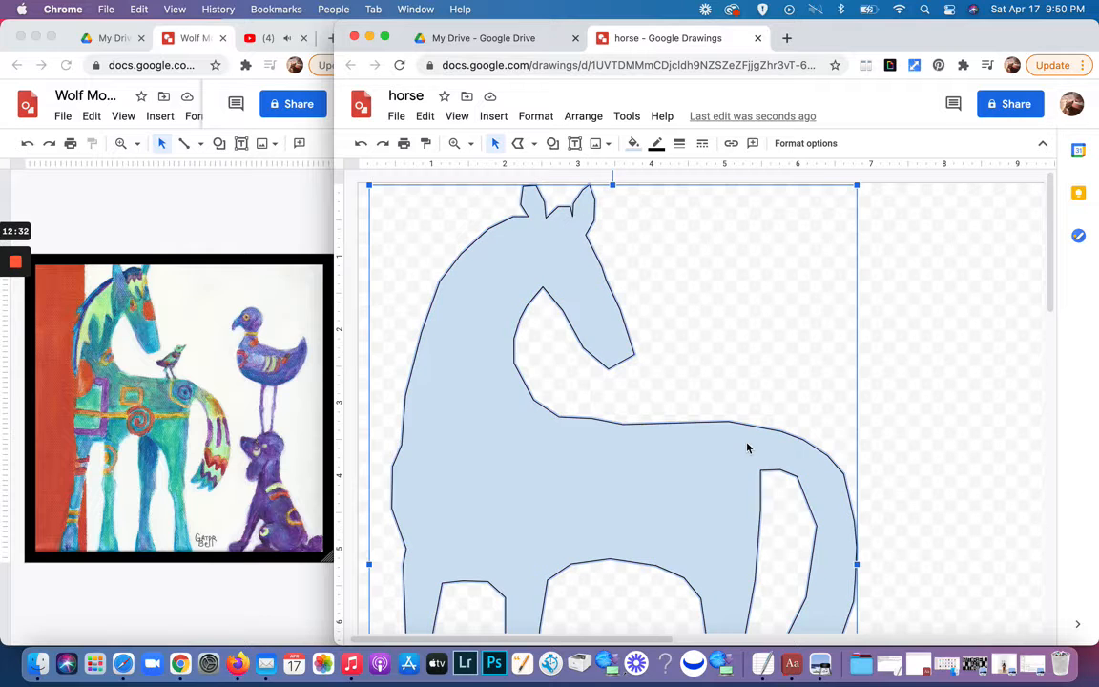
{"action": "scroll", "coordinate": [748, 447], "scroll_direction": "down", "scroll_amount": 5}
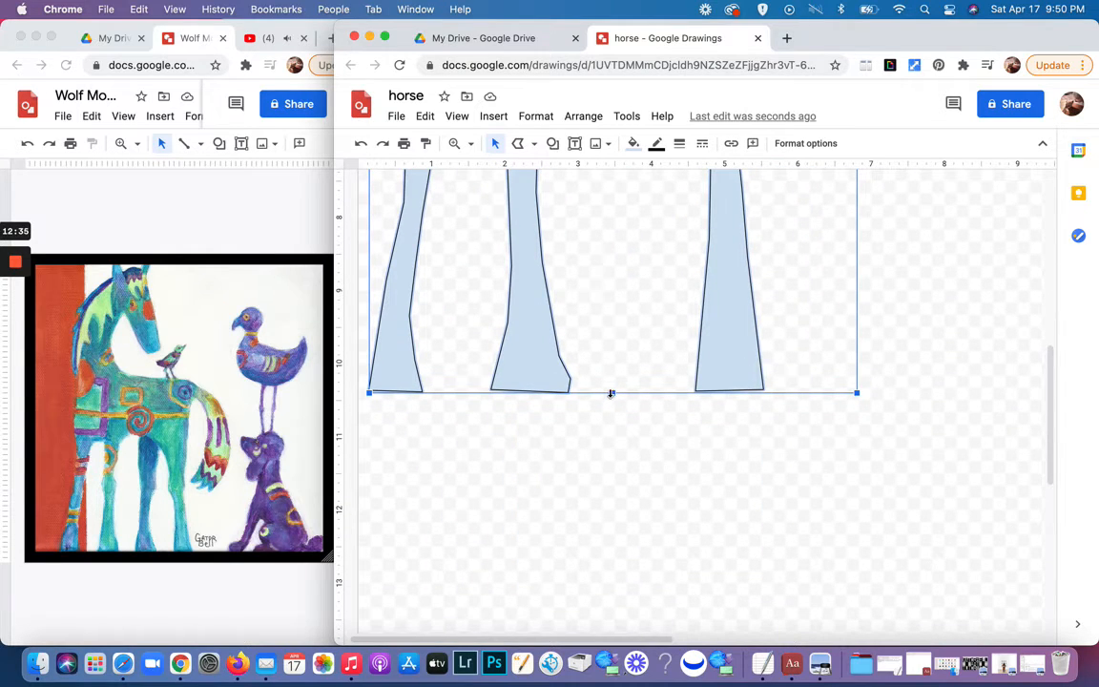
{"action": "left_click_drag", "start_coordinate": [612, 394], "coordinate": [611, 563]}
{"action": "scroll", "coordinate": [641, 490], "scroll_direction": "up", "scroll_amount": 5}
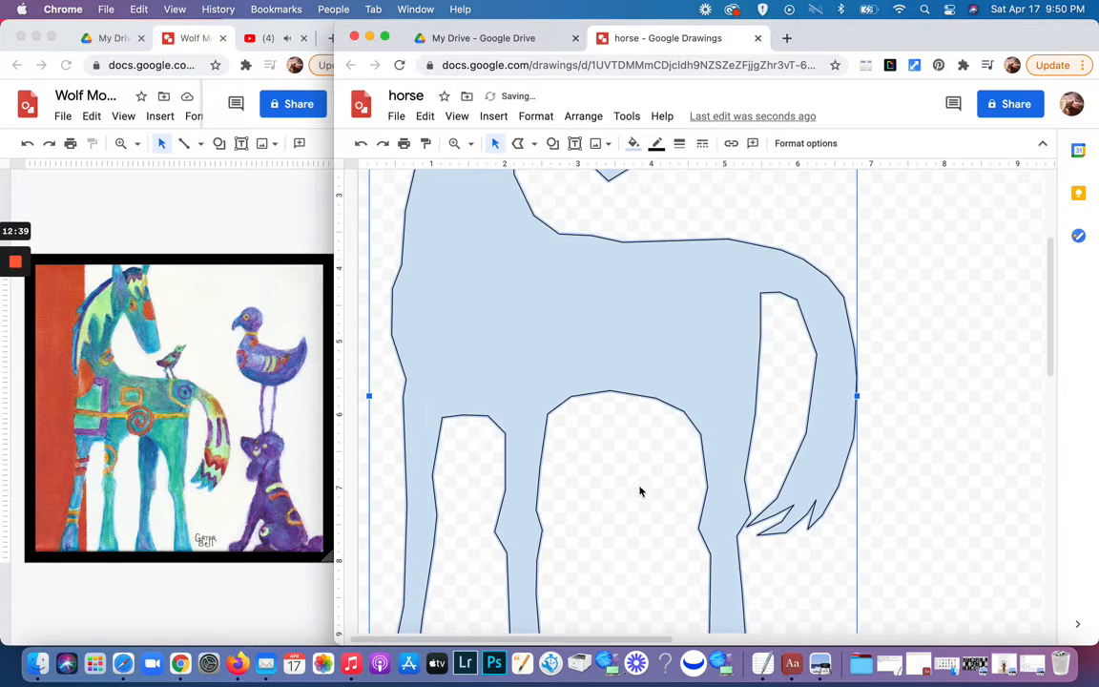
{"action": "scroll", "coordinate": [643, 495], "scroll_direction": "down", "scroll_amount": 10}
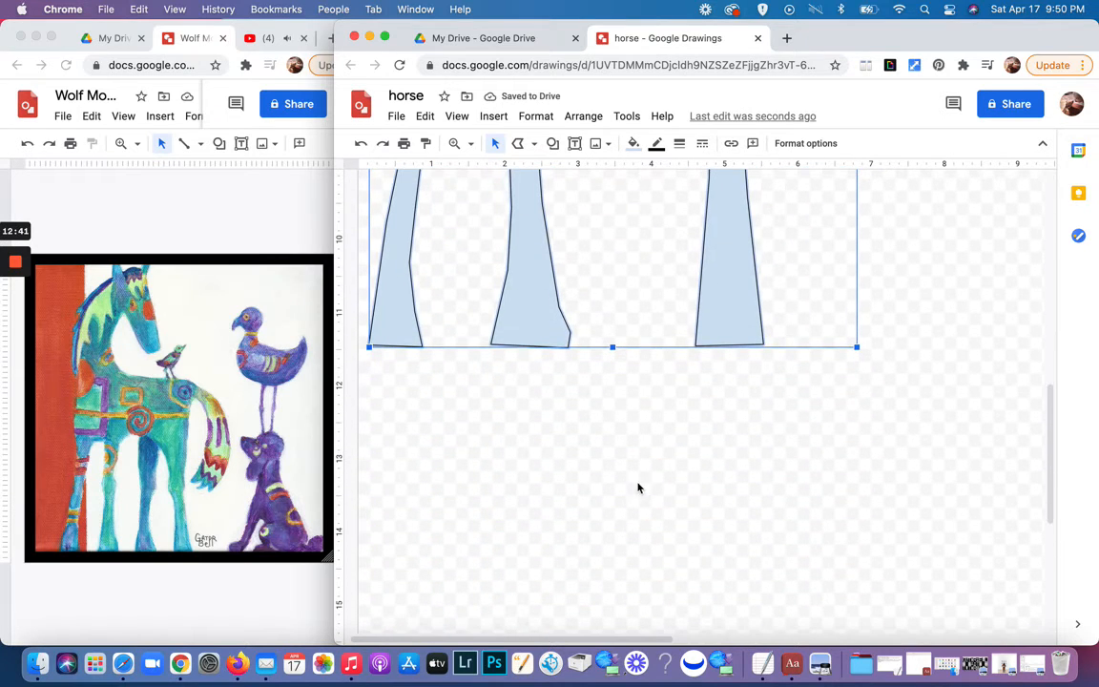
{"action": "left_click_drag", "start_coordinate": [611, 348], "coordinate": [615, 507]}
{"action": "scroll", "coordinate": [706, 420], "scroll_direction": "up", "scroll_amount": 4}
{"action": "scroll", "coordinate": [706, 420], "scroll_direction": "up", "scroll_amount": 8}
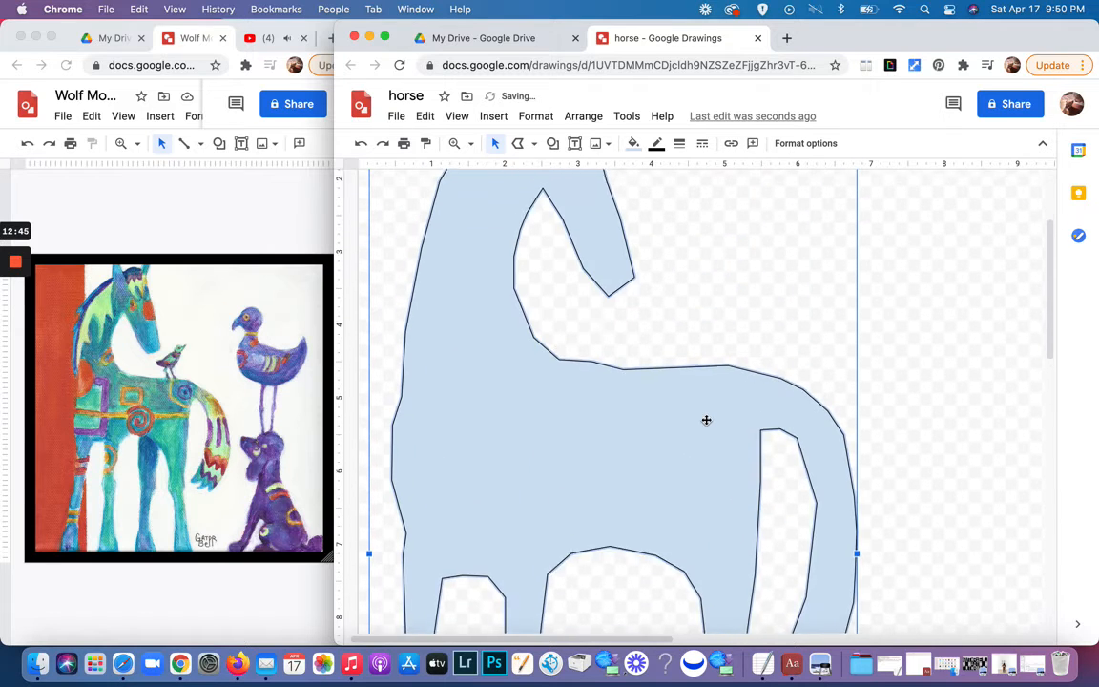
Step: Widen the horse shape on its tail side to about the 7.5 inch ruler mark and check its proportions
{"action": "scroll", "coordinate": [706, 419], "scroll_direction": "down", "scroll_amount": 4}
{"action": "scroll", "coordinate": [859, 501], "scroll_direction": "up", "scroll_amount": 3}
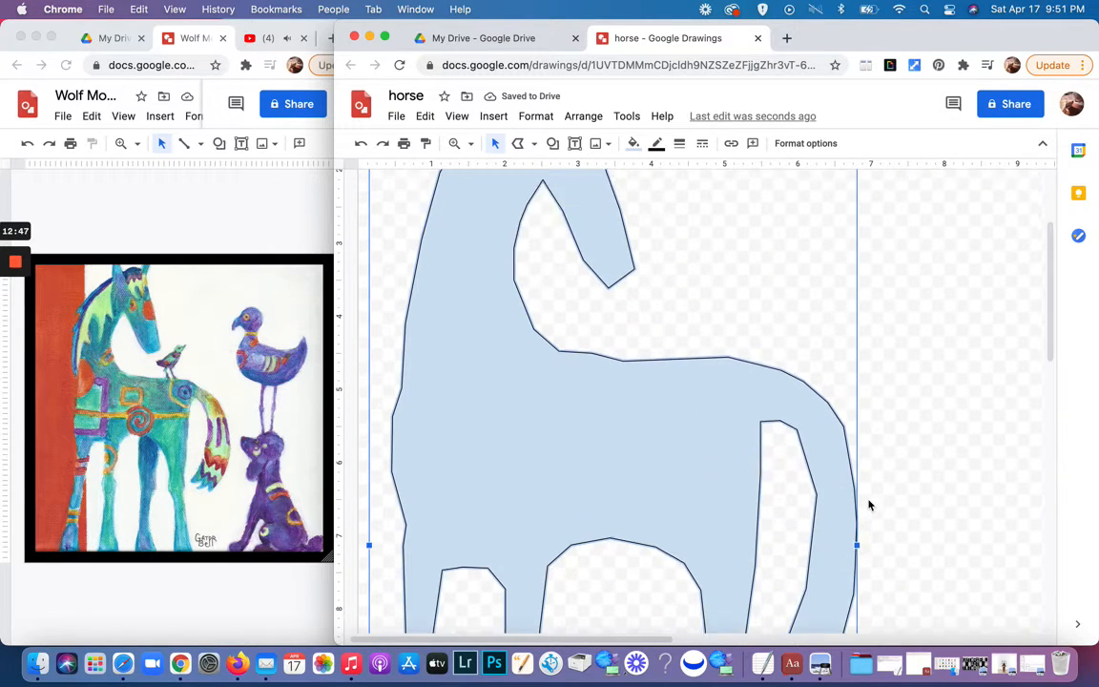
{"action": "scroll", "coordinate": [866, 503], "scroll_direction": "down", "scroll_amount": 5}
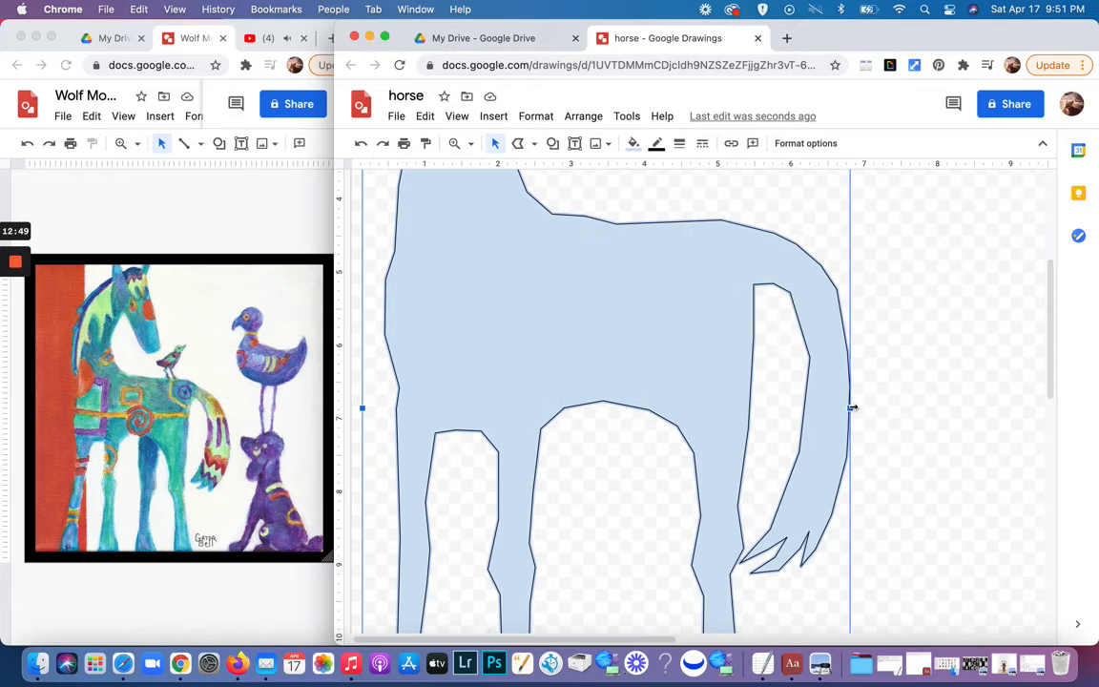
{"action": "left_click_drag", "start_coordinate": [852, 407], "coordinate": [903, 407]}
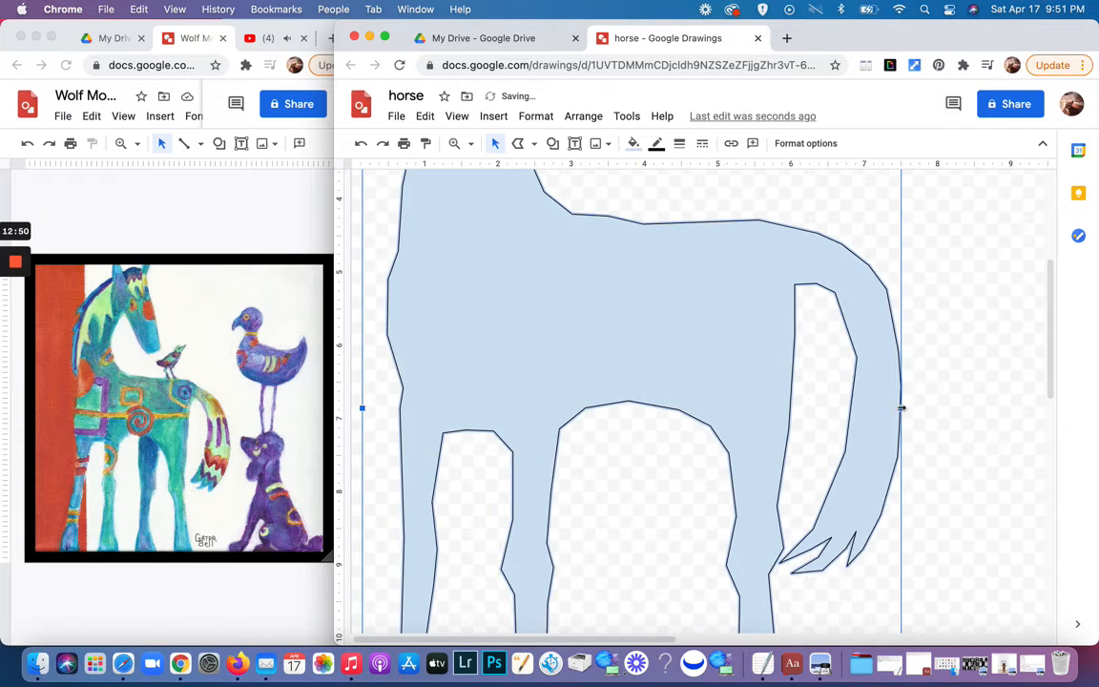
{"action": "scroll", "coordinate": [764, 476], "scroll_direction": "up", "scroll_amount": 5}
{"action": "scroll", "coordinate": [709, 571], "scroll_direction": "down", "scroll_amount": 10}
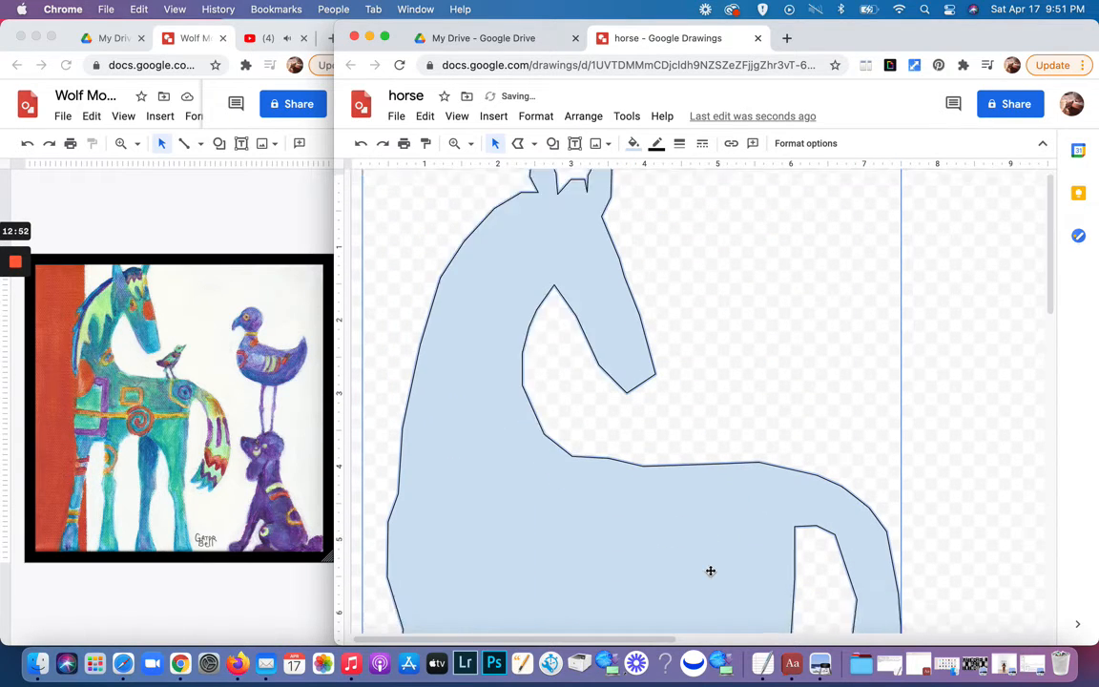
{"action": "scroll", "coordinate": [709, 571], "scroll_direction": "down", "scroll_amount": 10}
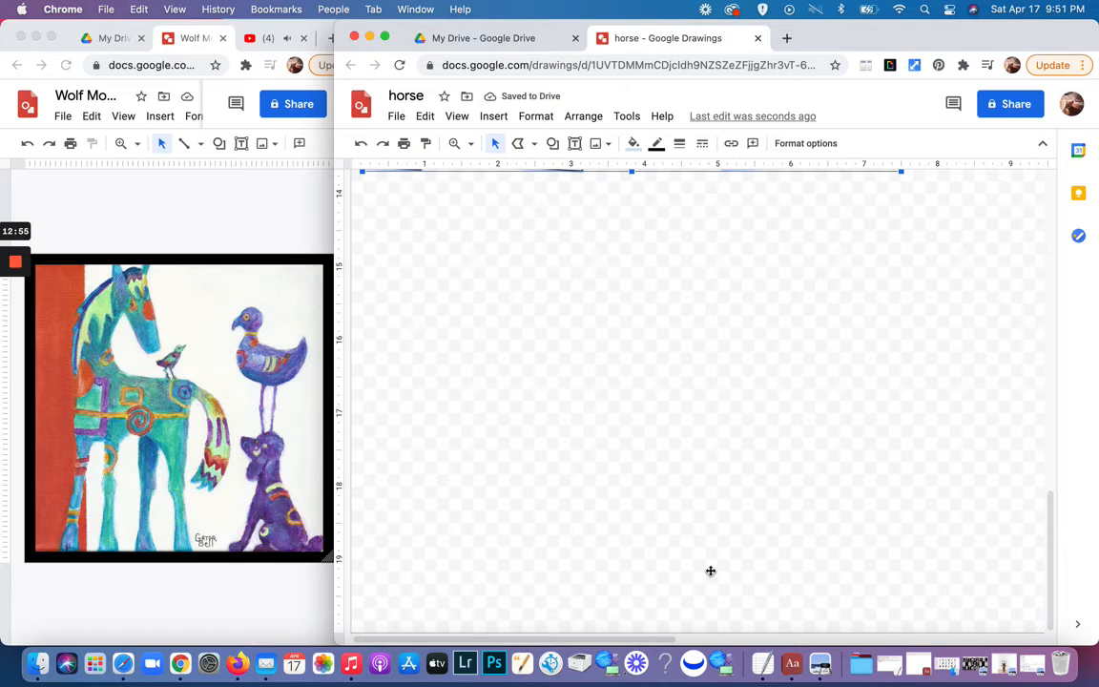
{"action": "scroll", "coordinate": [710, 571], "scroll_direction": "up", "scroll_amount": 20}
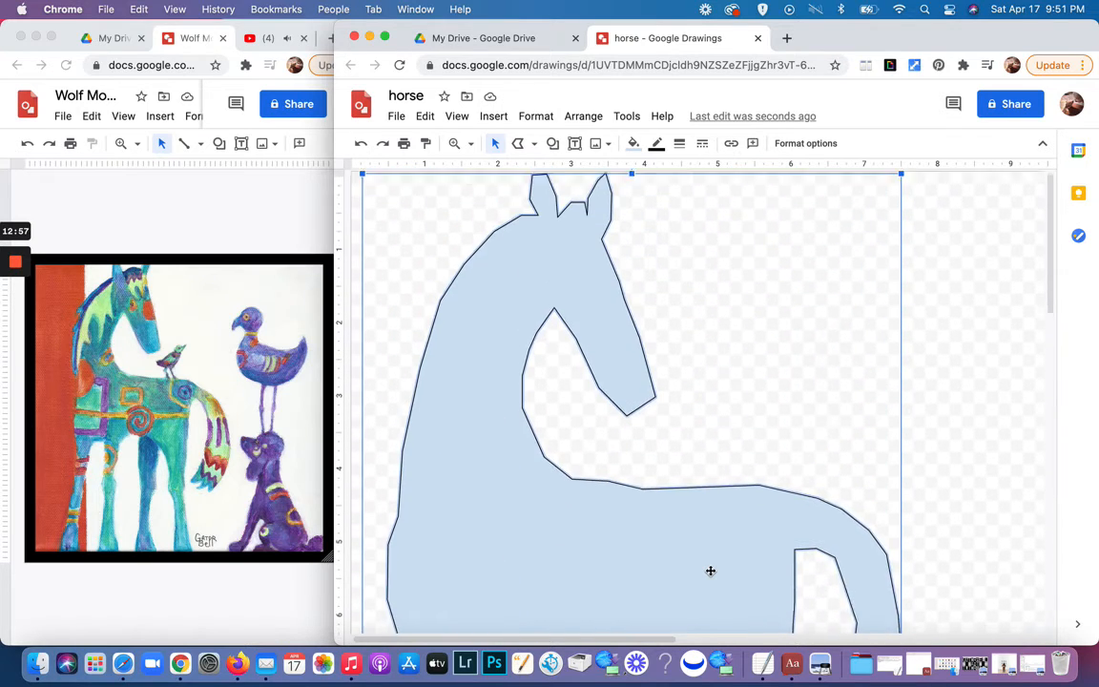
{"action": "scroll", "coordinate": [709, 570], "scroll_direction": "down", "scroll_amount": 15}
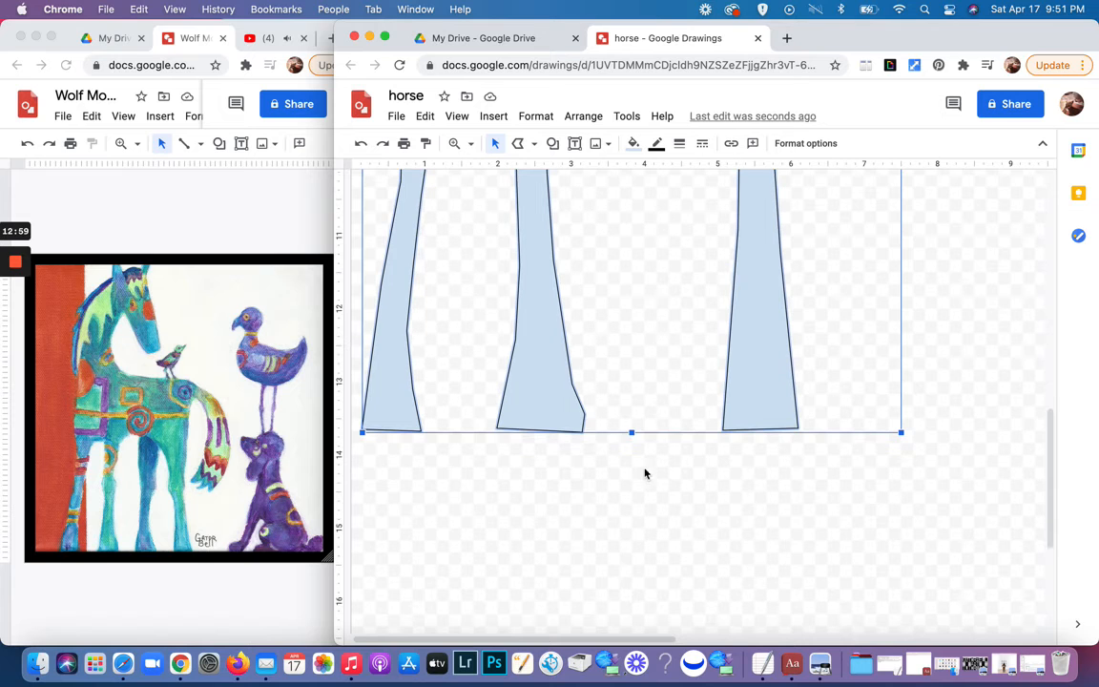
Step: Stretch the horse about one inch further downward and widen its tail side to about the 8.2 inch ruler mark
{"action": "left_click_drag", "start_coordinate": [632, 433], "coordinate": [631, 501]}
{"action": "scroll", "coordinate": [681, 462], "scroll_direction": "up", "scroll_amount": 10}
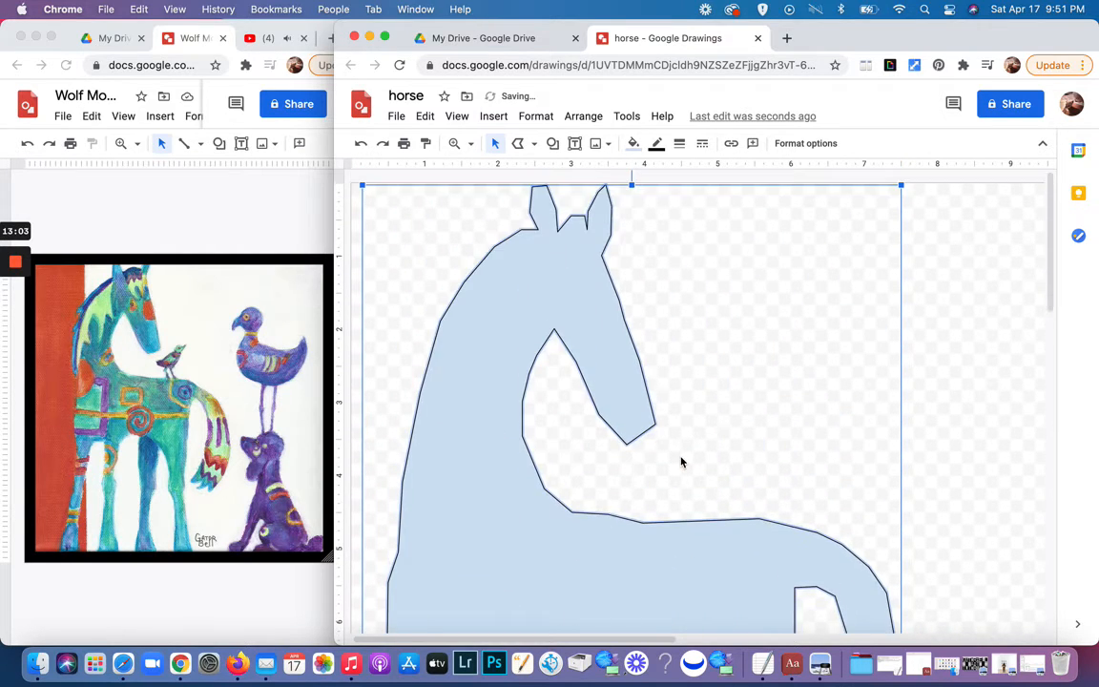
{"action": "scroll", "coordinate": [681, 461], "scroll_direction": "down", "scroll_amount": 2}
{"action": "scroll", "coordinate": [681, 461], "scroll_direction": "up", "scroll_amount": 2}
{"action": "scroll", "coordinate": [681, 462], "scroll_direction": "up", "scroll_amount": 3}
{"action": "scroll", "coordinate": [686, 507], "scroll_direction": "down", "scroll_amount": 7}
{"action": "scroll", "coordinate": [687, 506], "scroll_direction": "right", "scroll_amount": 1}
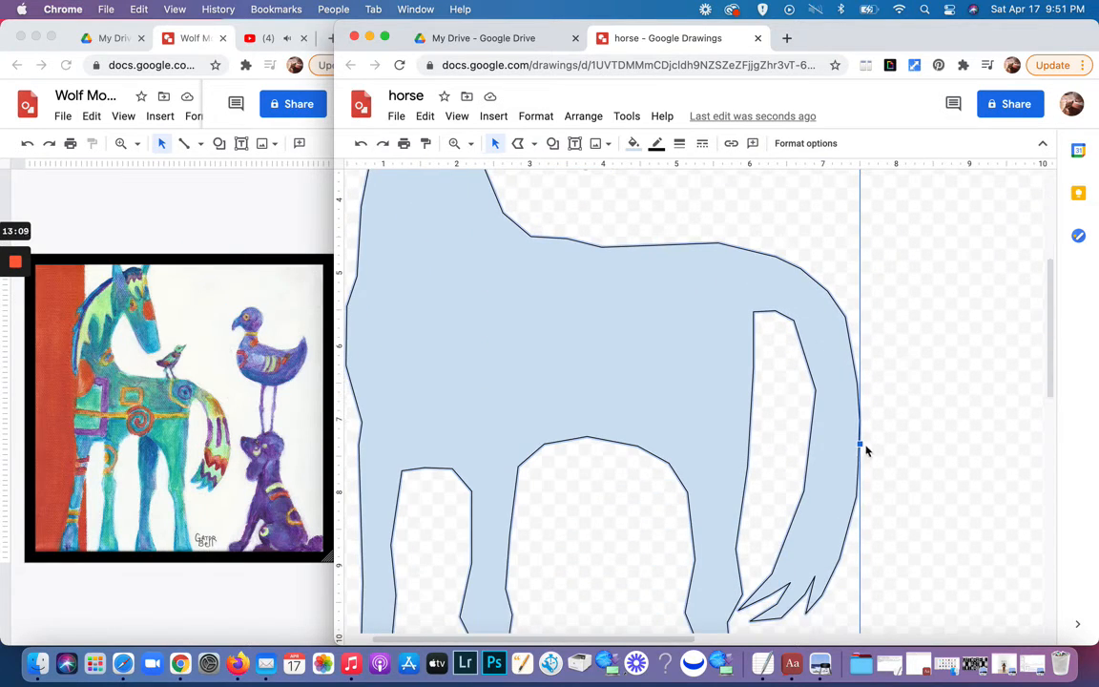
{"action": "left_click_drag", "start_coordinate": [861, 445], "coordinate": [909, 445]}
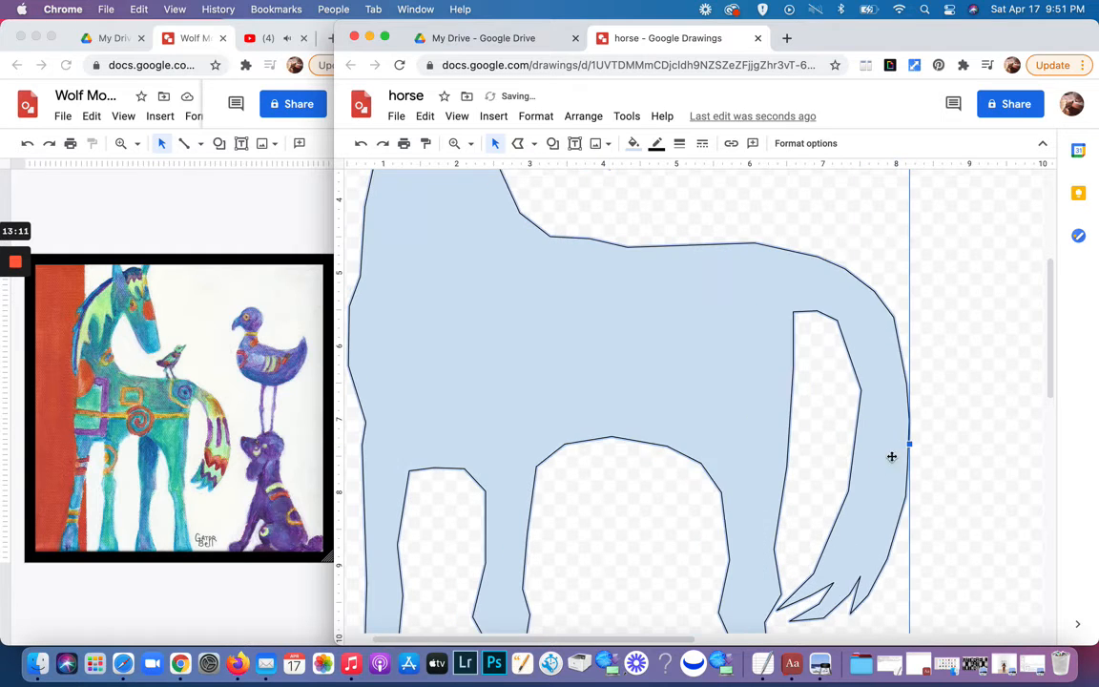
Step: Adjust the horse's throat points below the jaw and reshape the rear ear's tip and inner base, then finish point editing
{"action": "scroll", "coordinate": [808, 494], "scroll_direction": "up", "scroll_amount": 5}
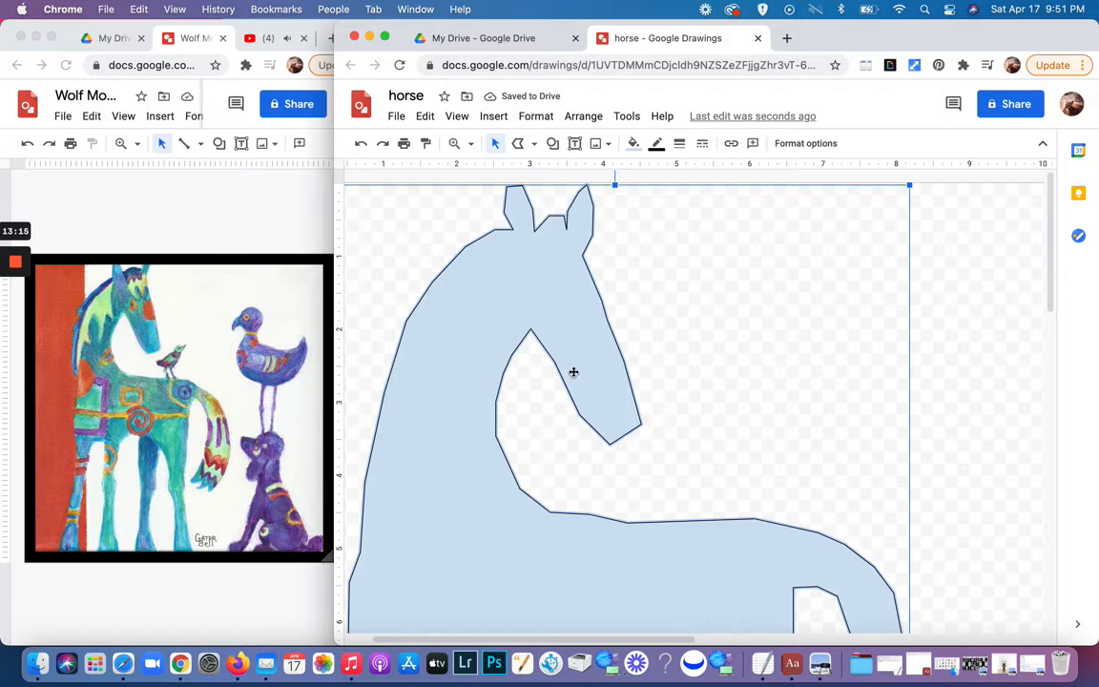
{"action": "double_click", "coordinate": [501, 309]}
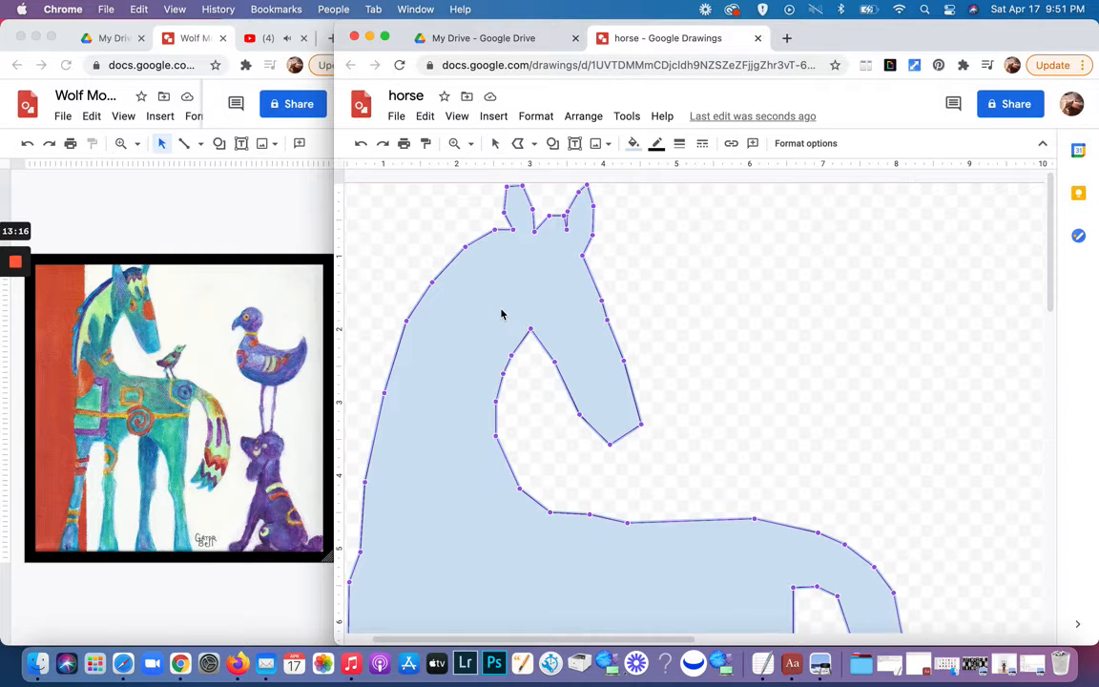
{"action": "left_click", "coordinate": [550, 363]}
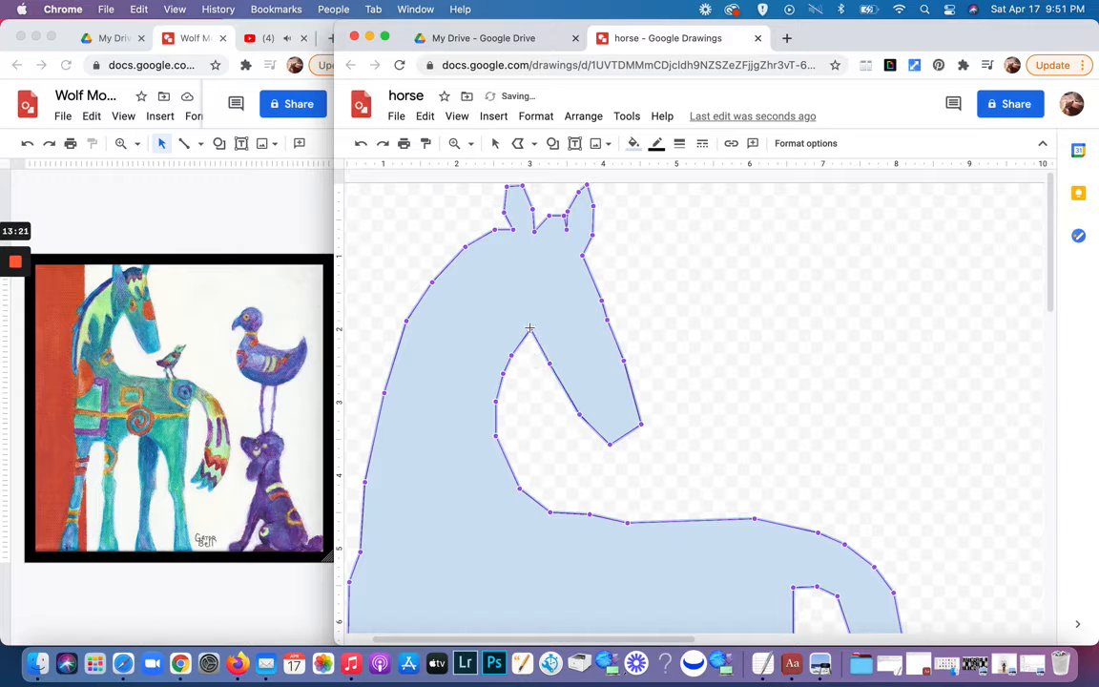
{"action": "left_click_drag", "start_coordinate": [528, 329], "coordinate": [523, 332]}
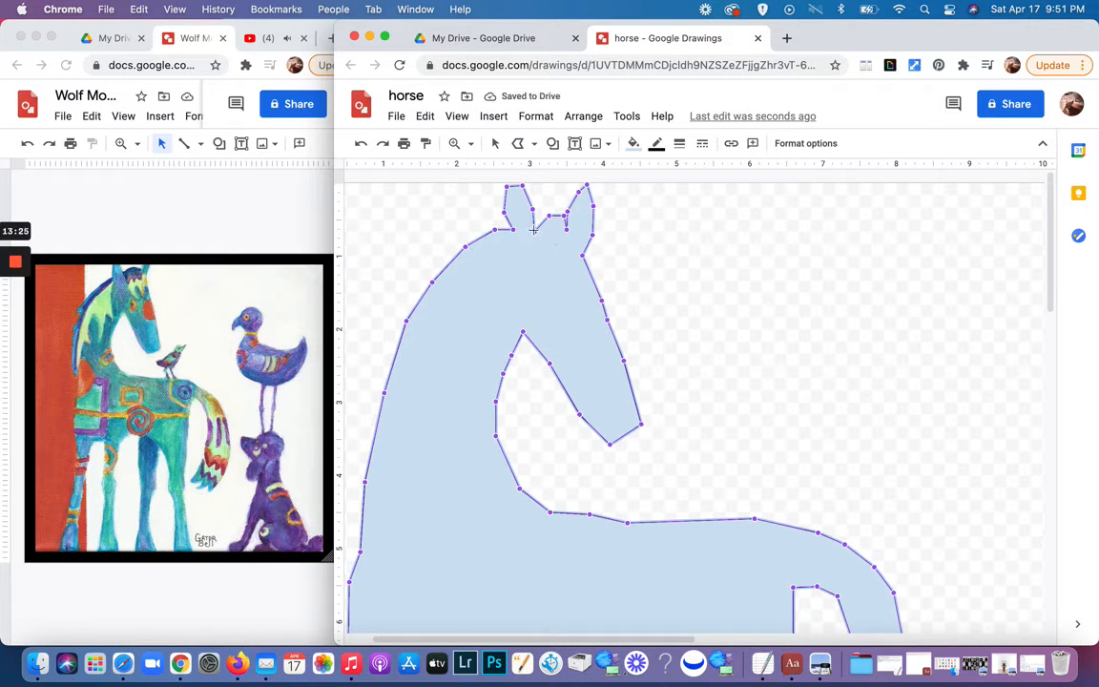
{"action": "left_click_drag", "start_coordinate": [531, 225], "coordinate": [531, 221]}
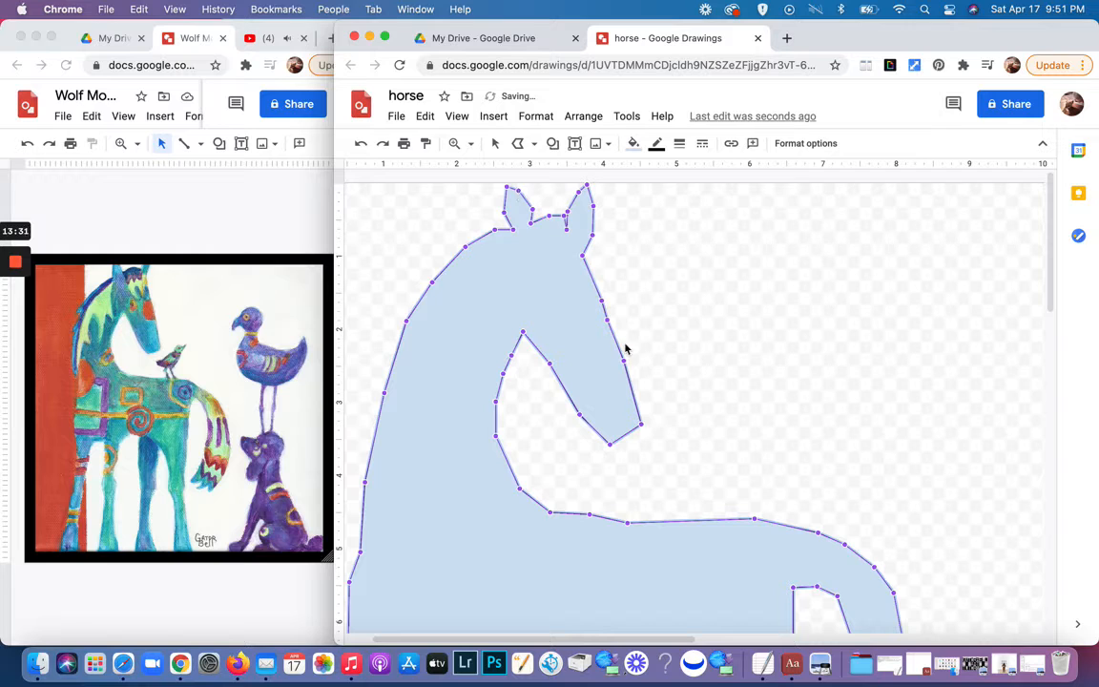
{"action": "left_click", "coordinate": [817, 274]}
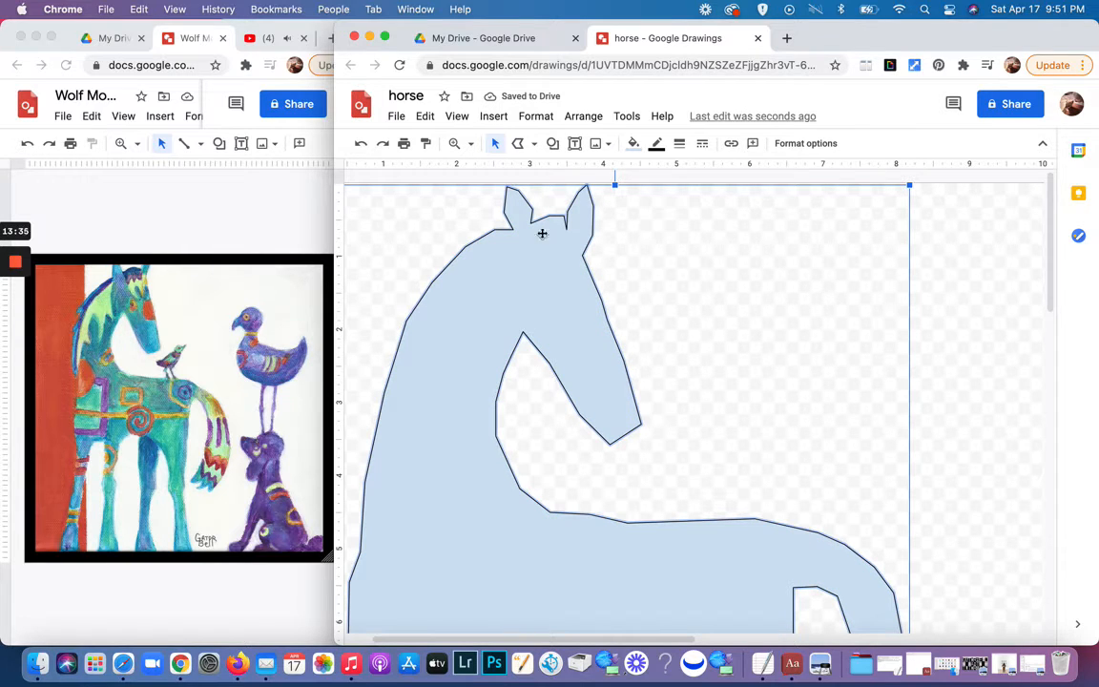
Step: Check the legs and move the whole horse down until its ear tips sit about 0.4 inch below the canvas edge
{"action": "scroll", "coordinate": [677, 501], "scroll_direction": "down", "scroll_amount": 4}
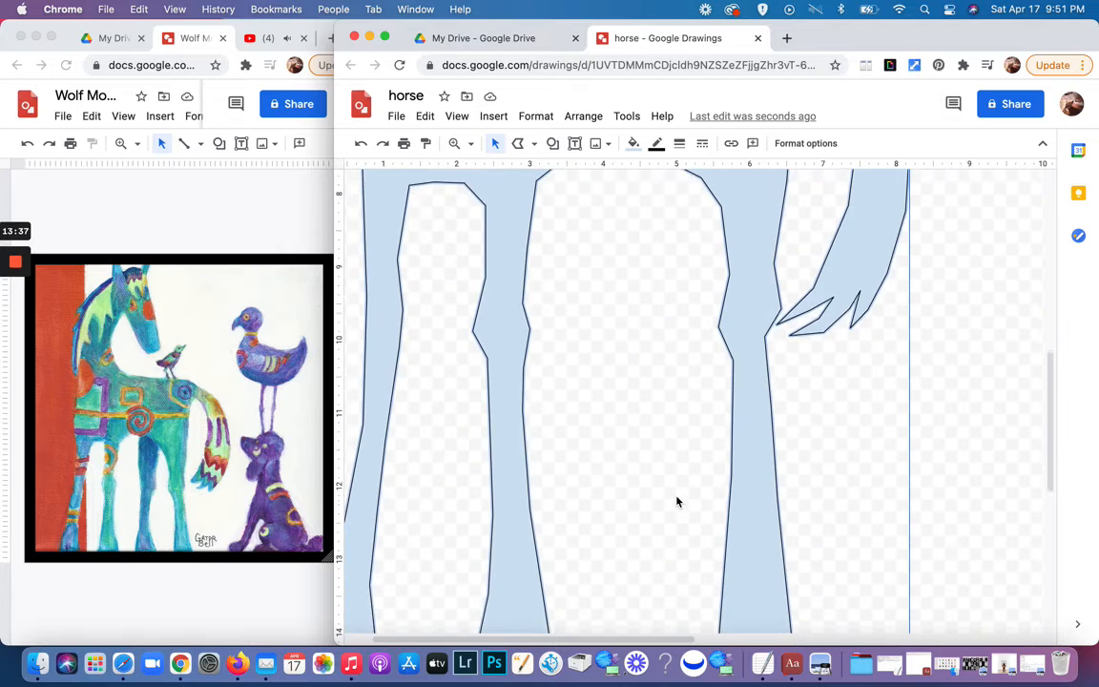
{"action": "scroll", "coordinate": [677, 501], "scroll_direction": "up", "scroll_amount": 7}
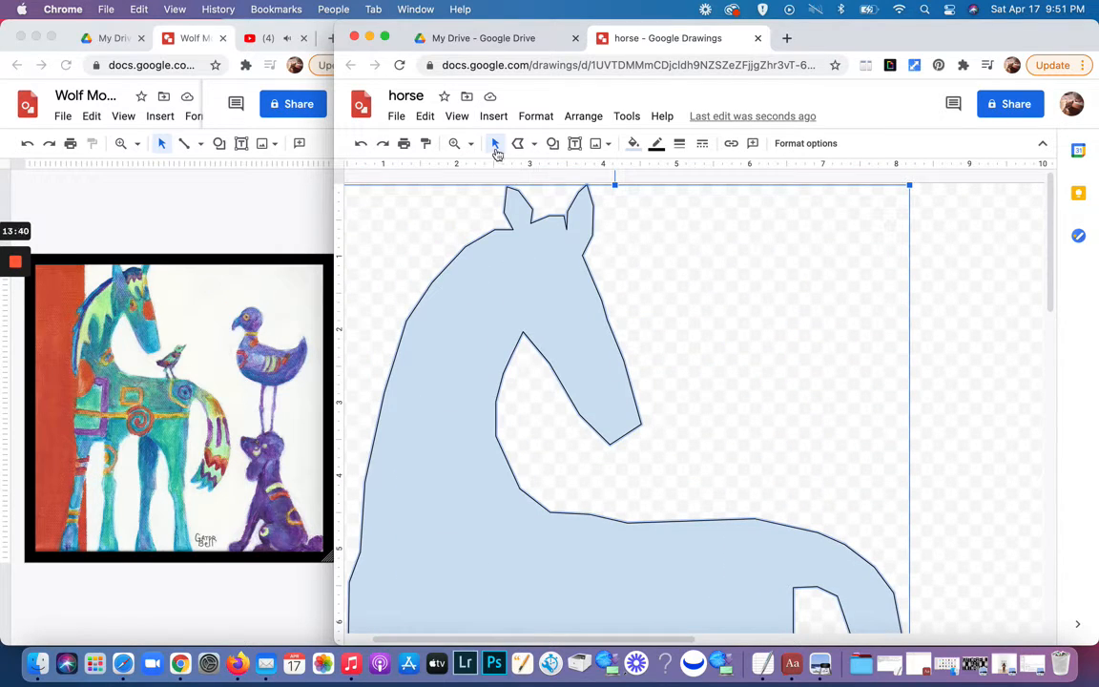
{"action": "left_click_drag", "start_coordinate": [530, 329], "coordinate": [535, 386]}
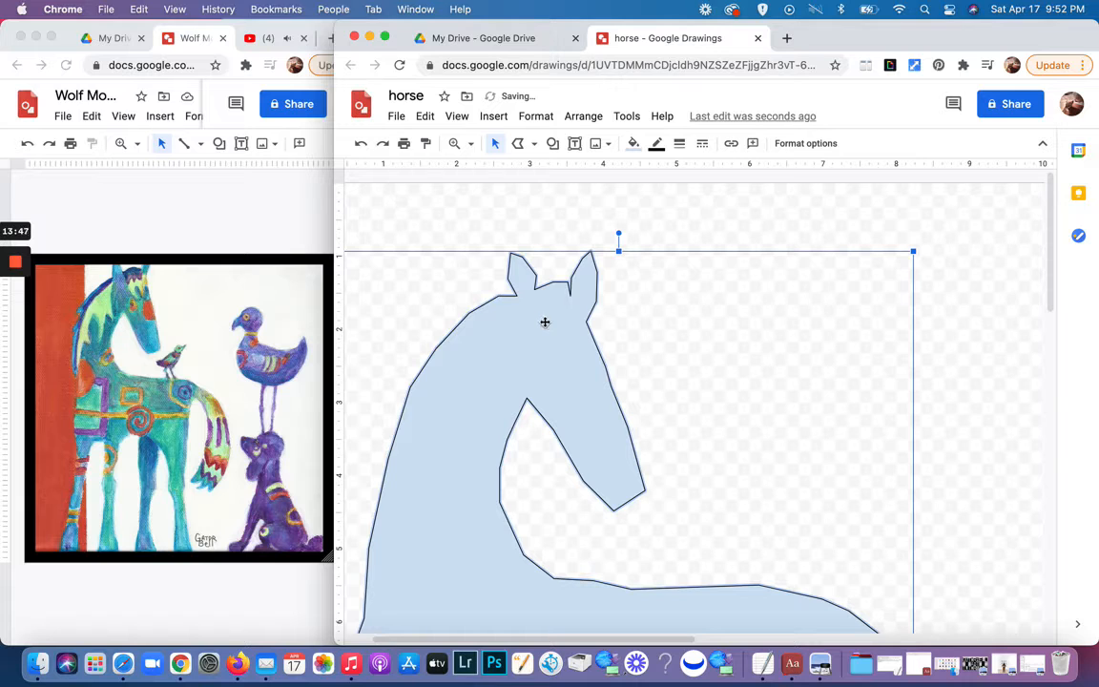
{"action": "left_click_drag", "start_coordinate": [549, 314], "coordinate": [554, 291]}
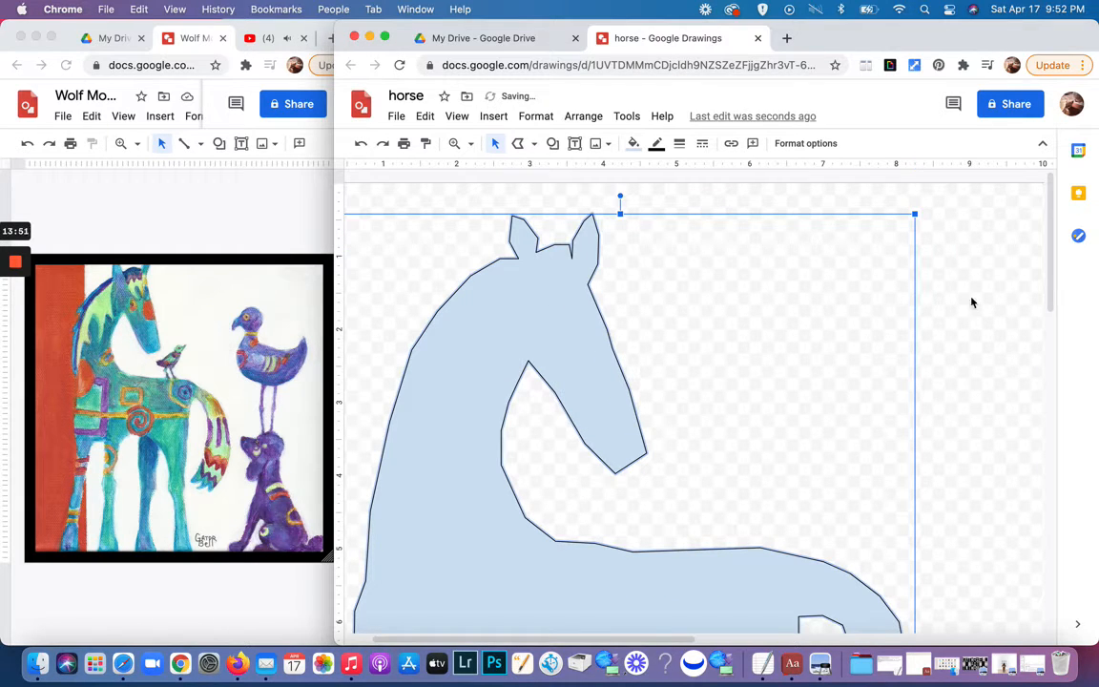
Step: Edit the horse's points to raise both ear tips by about 0.2 inch and widen the rear ear's inner edge
{"action": "double_click", "coordinate": [548, 321]}
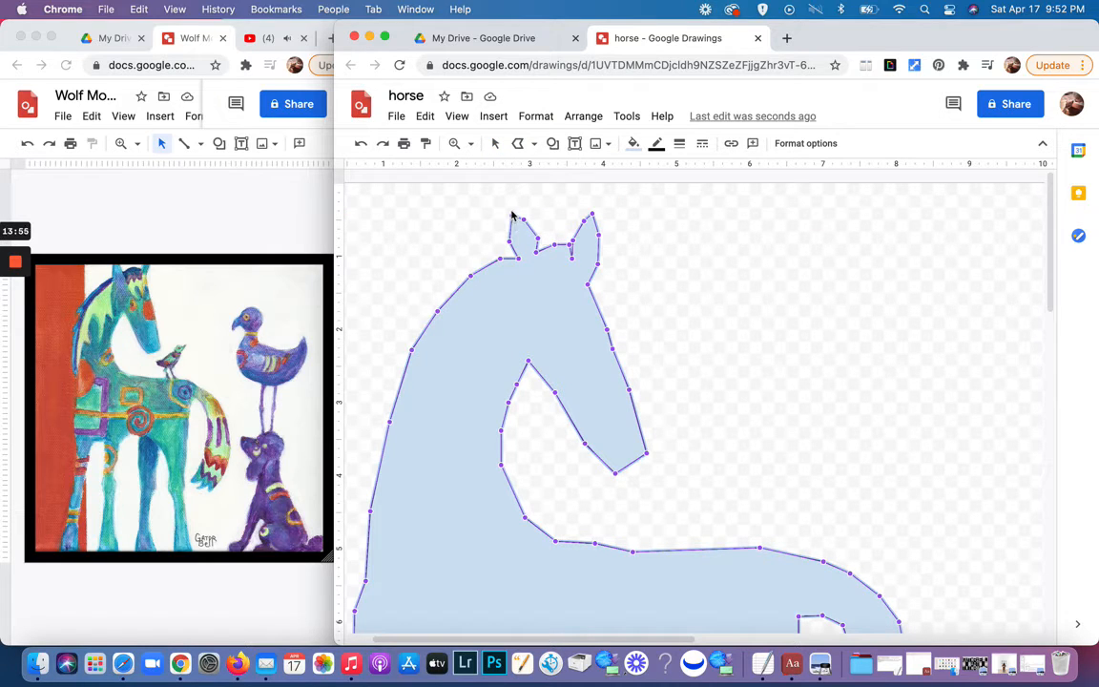
{"action": "left_click_drag", "start_coordinate": [514, 216], "coordinate": [512, 200]}
{"action": "left_click_drag", "start_coordinate": [523, 222], "coordinate": [532, 216]}
{"action": "left_click_drag", "start_coordinate": [591, 212], "coordinate": [591, 195]}
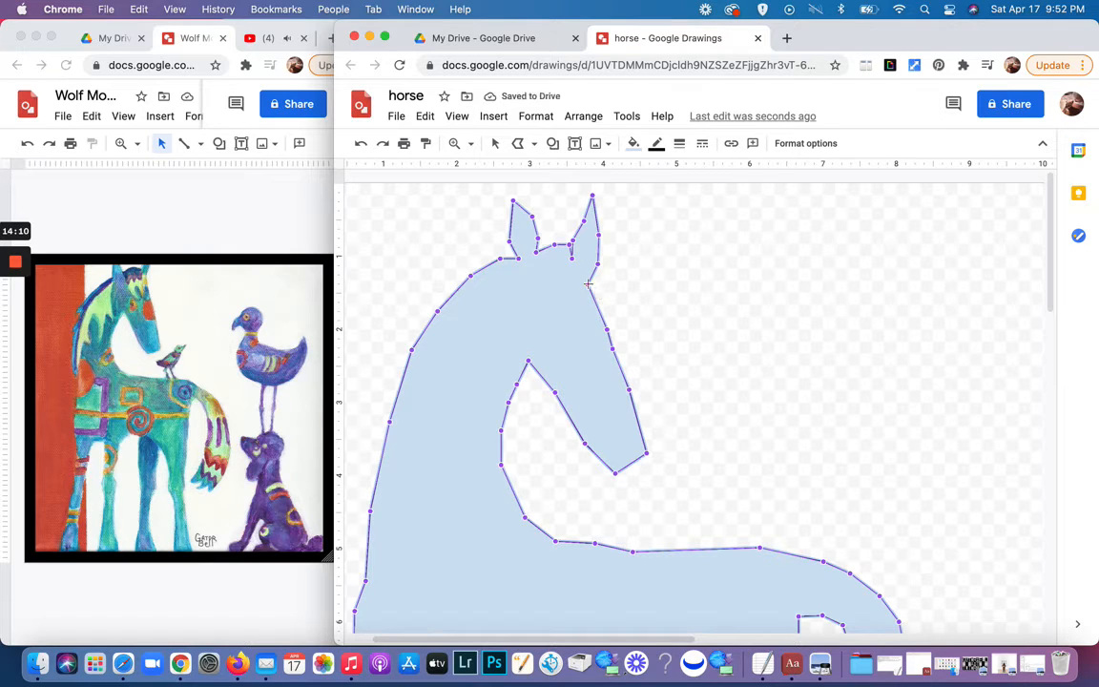
Step: Raise the base points of the front ear and widen its inner edge to smooth the notch between the ears
{"action": "left_click_drag", "start_coordinate": [588, 283], "coordinate": [584, 264]}
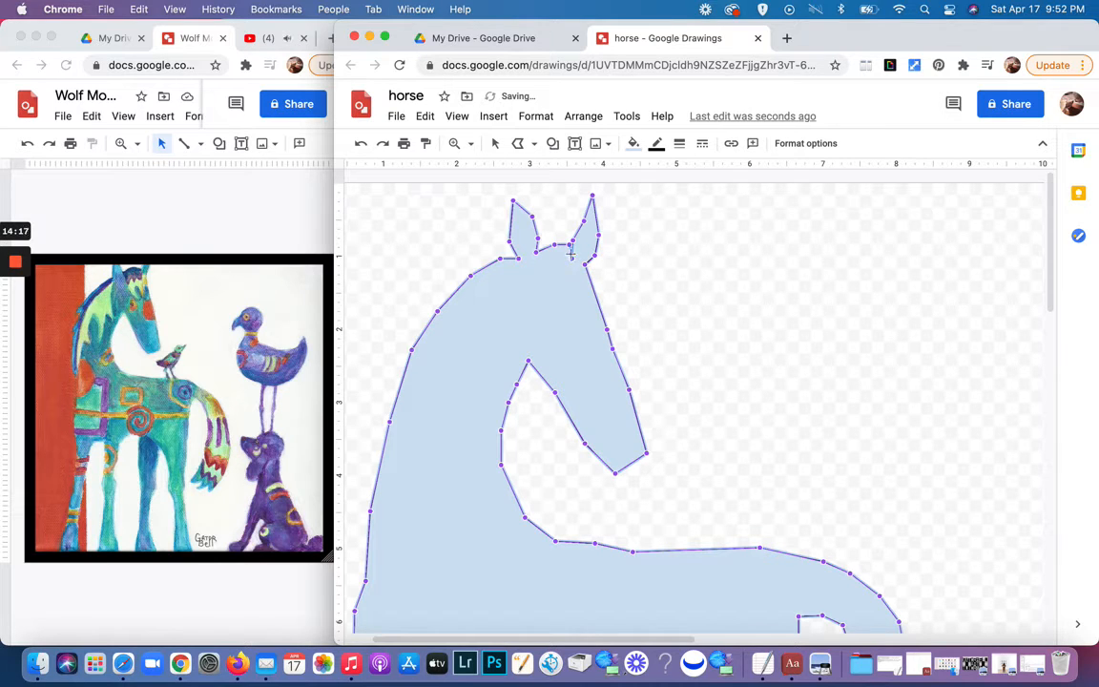
{"action": "left_click", "coordinate": [566, 246]}
{"action": "left_click_drag", "start_coordinate": [582, 220], "coordinate": [573, 214]}
{"action": "left_click_drag", "start_coordinate": [572, 230], "coordinate": [569, 239]}
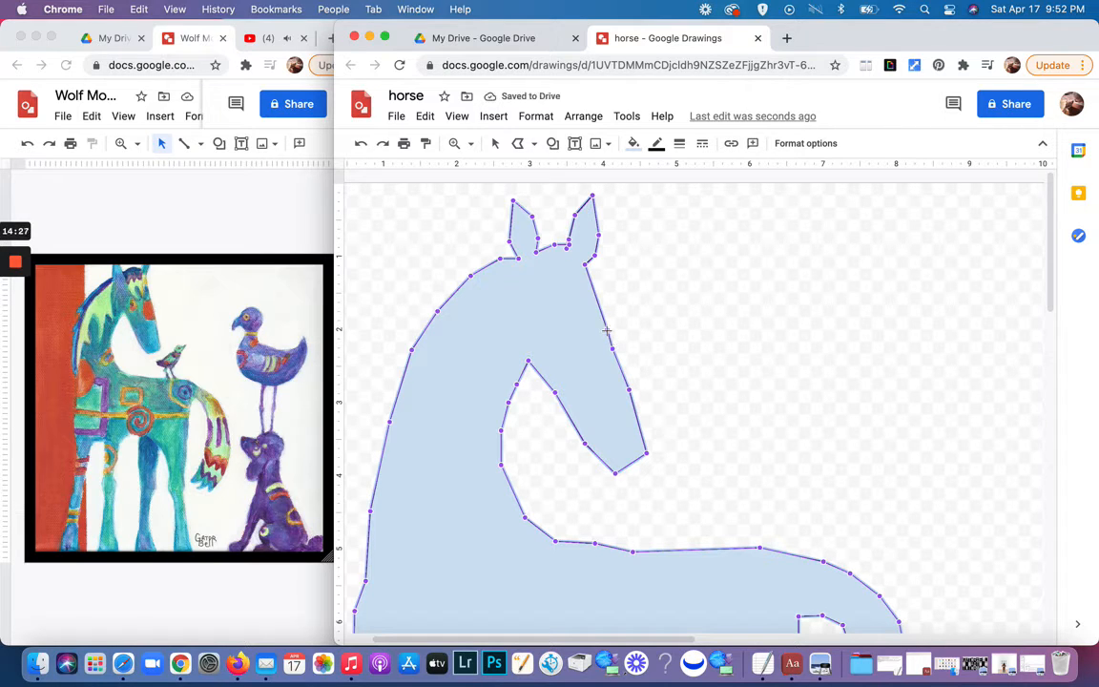
Step: Move the forehead point slightly outward and raise the throat corner under the jaw, then finish point editing
{"action": "left_click_drag", "start_coordinate": [607, 331], "coordinate": [610, 331]}
{"action": "left_click_drag", "start_coordinate": [613, 331], "coordinate": [615, 330]}
{"action": "left_click_drag", "start_coordinate": [527, 363], "coordinate": [526, 352]}
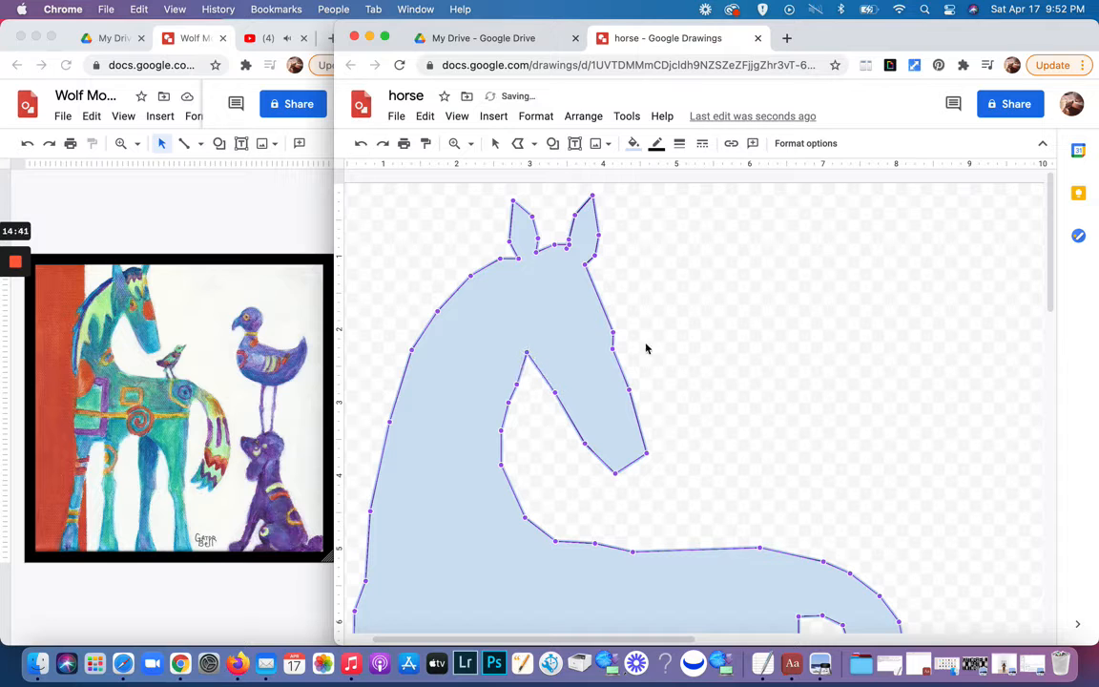
{"action": "key", "text": "Escape"}
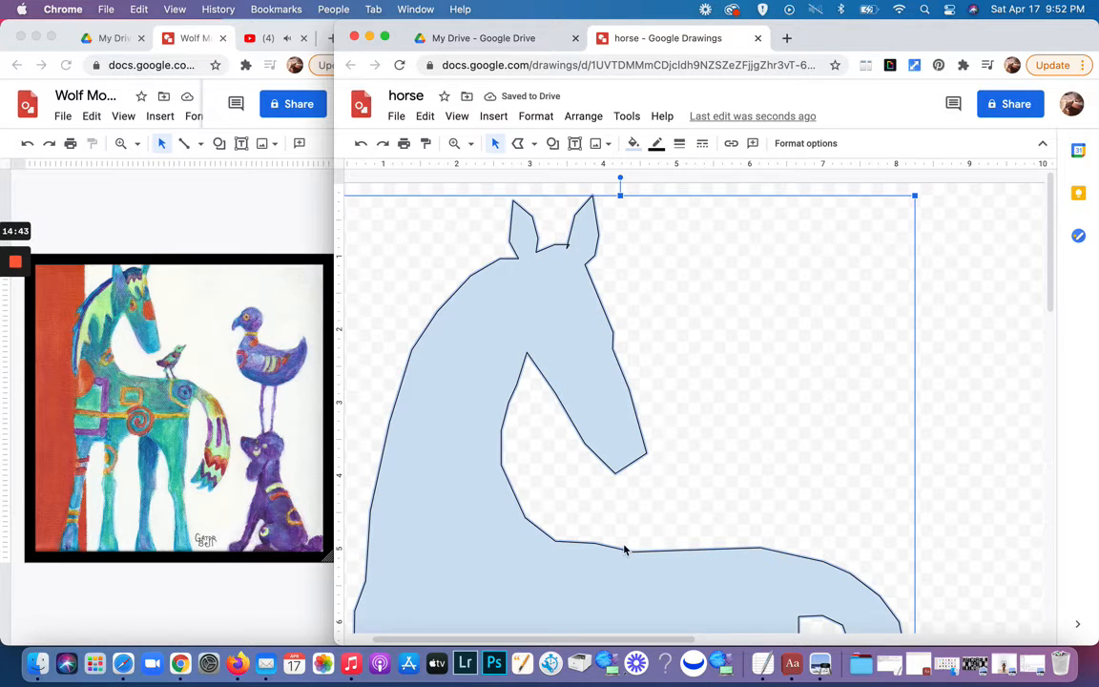
Step: Examine the whole horse shape from ears to hooves and compare its proportions with the reference painting
{"action": "scroll", "coordinate": [618, 542], "scroll_direction": "down", "scroll_amount": 2}
{"action": "scroll", "coordinate": [618, 541], "scroll_direction": "down", "scroll_amount": 15}
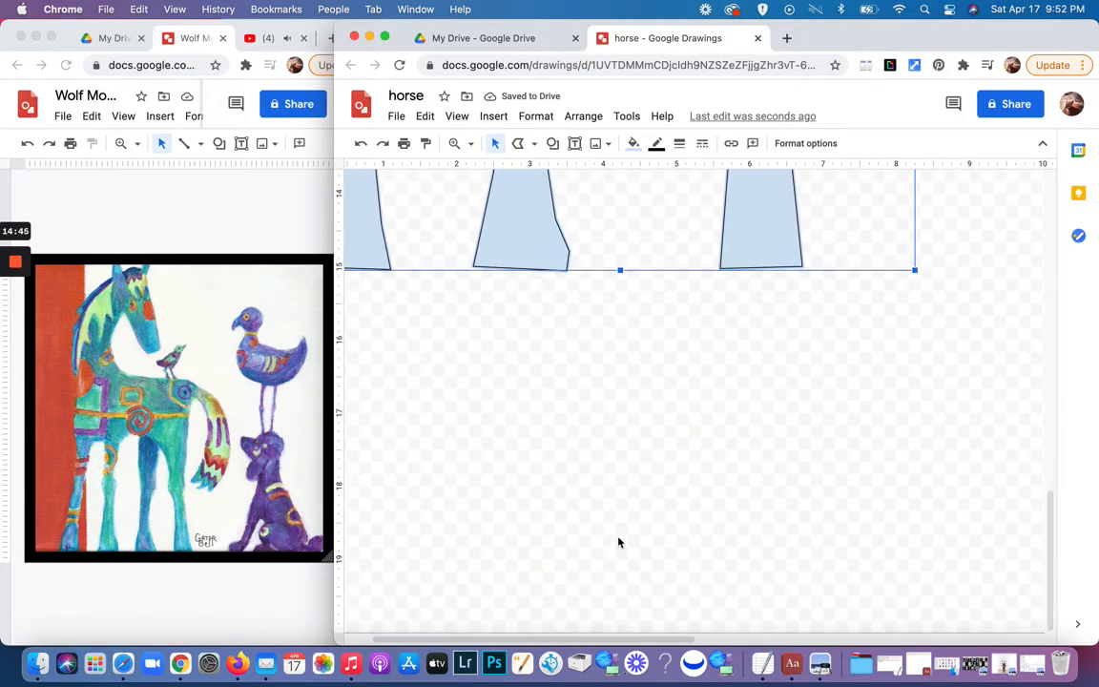
{"action": "scroll", "coordinate": [618, 542], "scroll_direction": "up", "scroll_amount": 15}
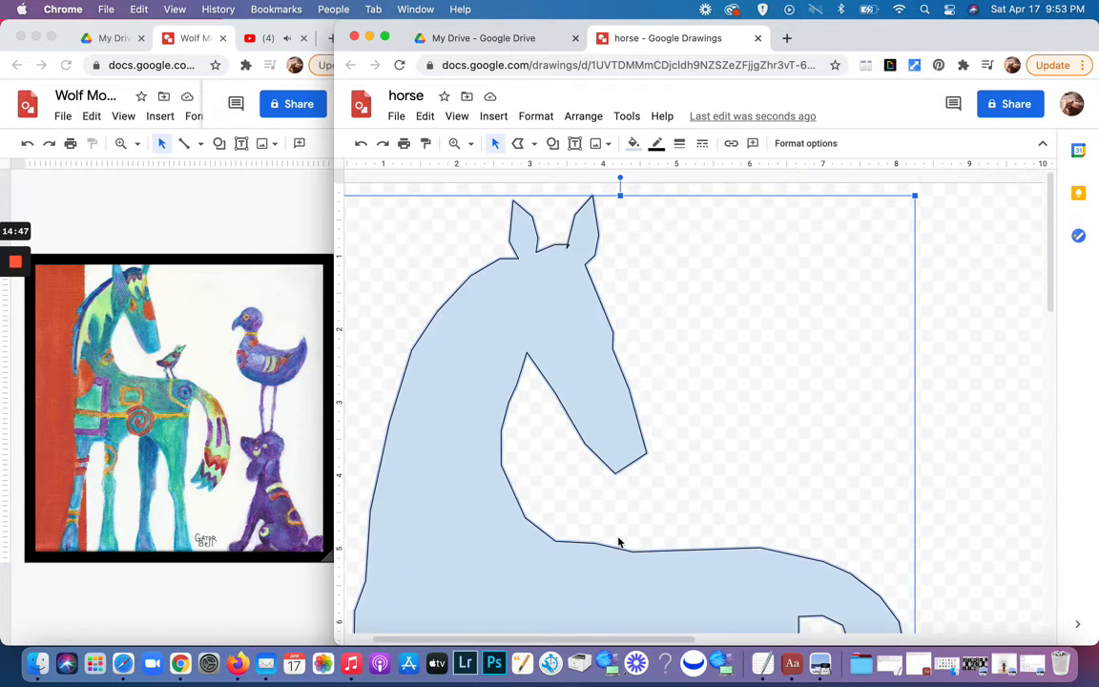
{"action": "scroll", "coordinate": [618, 542], "scroll_direction": "down", "scroll_amount": 7}
{"action": "scroll", "coordinate": [618, 542], "scroll_direction": "down", "scroll_amount": 5}
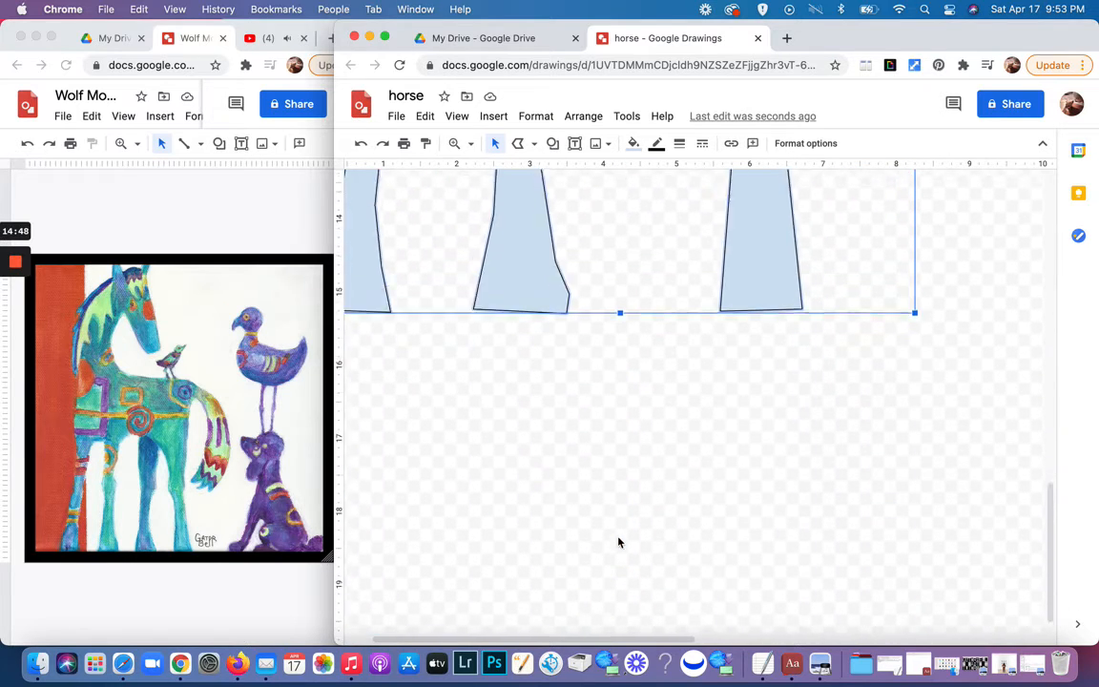
{"action": "scroll", "coordinate": [618, 542], "scroll_direction": "up", "scroll_amount": 7}
{"action": "scroll", "coordinate": [618, 542], "scroll_direction": "up", "scroll_amount": 2}
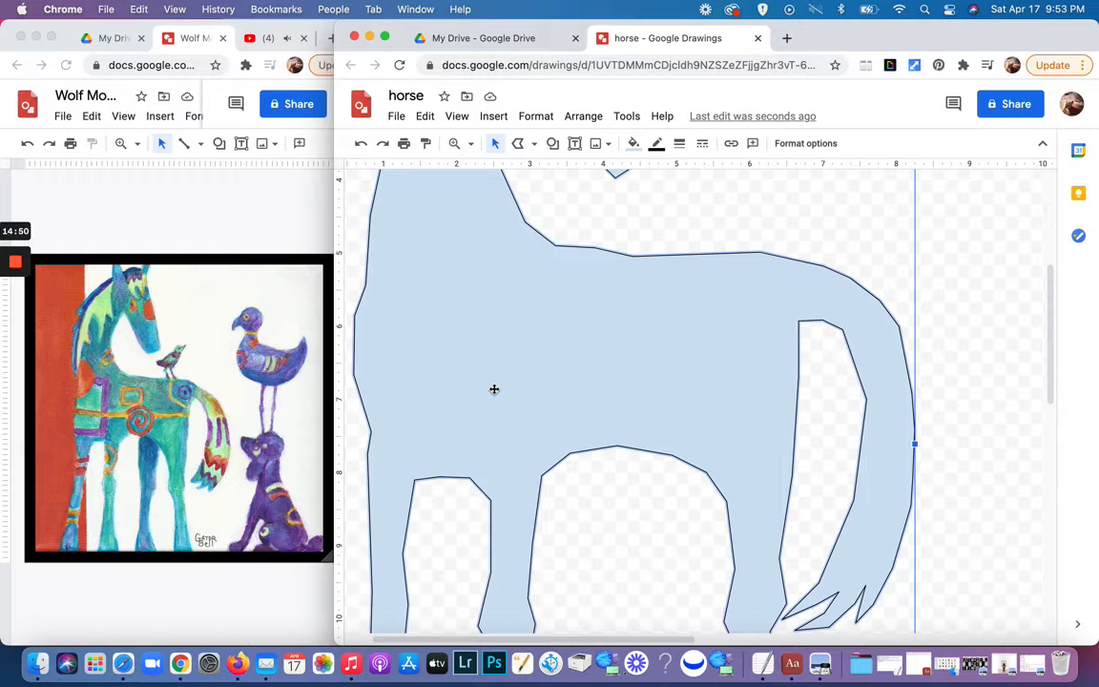
{"action": "scroll", "coordinate": [494, 392], "scroll_direction": "up", "scroll_amount": 2}
{"action": "scroll", "coordinate": [494, 392], "scroll_direction": "up", "scroll_amount": 2}
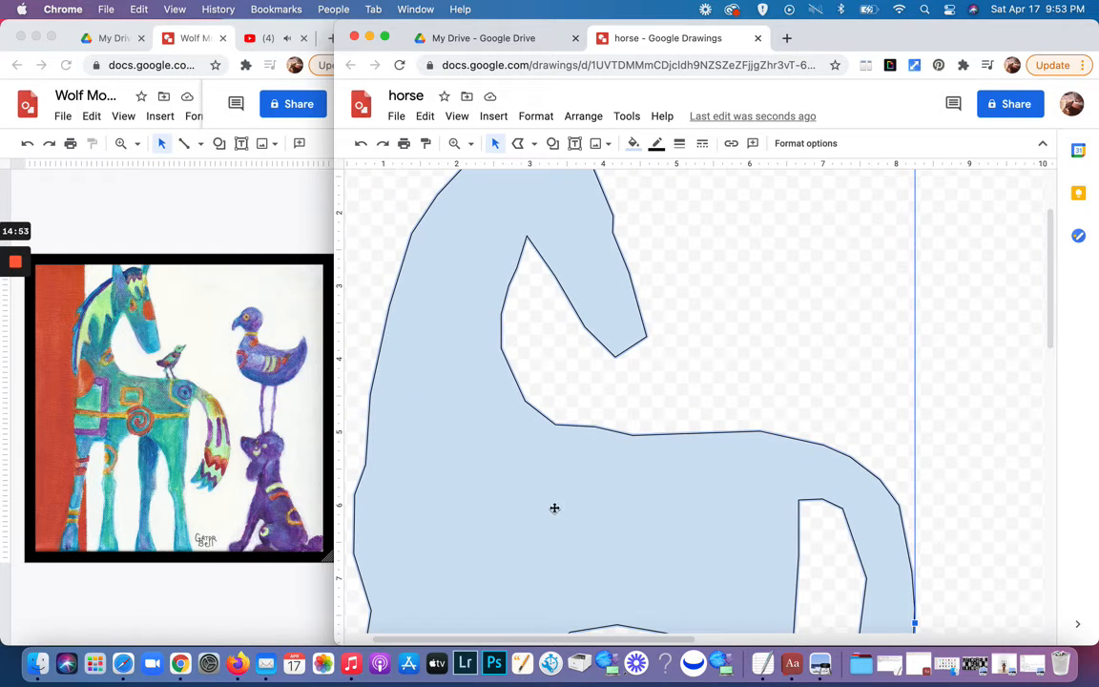
{"action": "scroll", "coordinate": [512, 435], "scroll_direction": "up", "scroll_amount": 2}
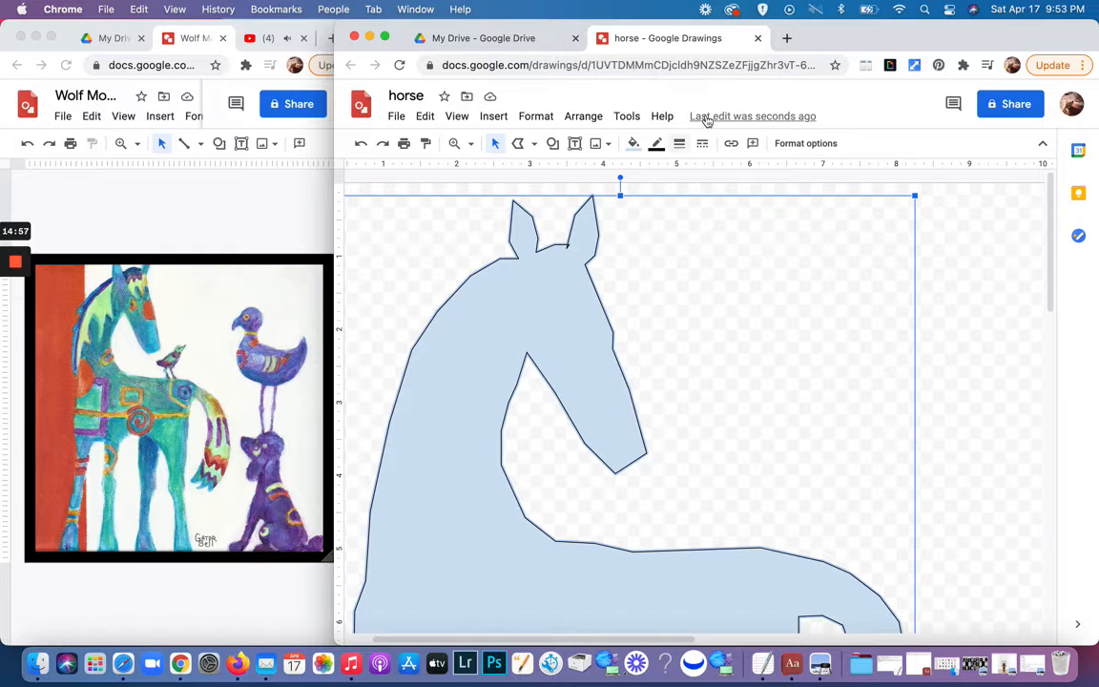
Step: Start a custom linear gradient fill for the horse and add two stops at about 28% and 62% of the gradient
{"action": "left_click", "coordinate": [632, 144]}
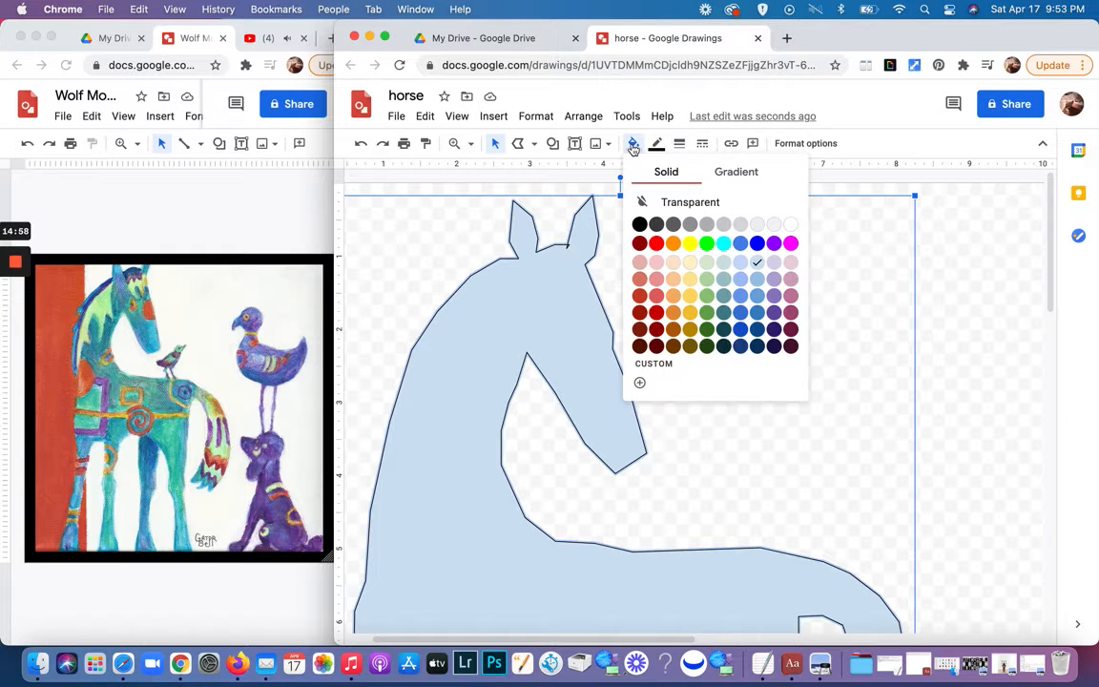
{"action": "left_click", "coordinate": [738, 175]}
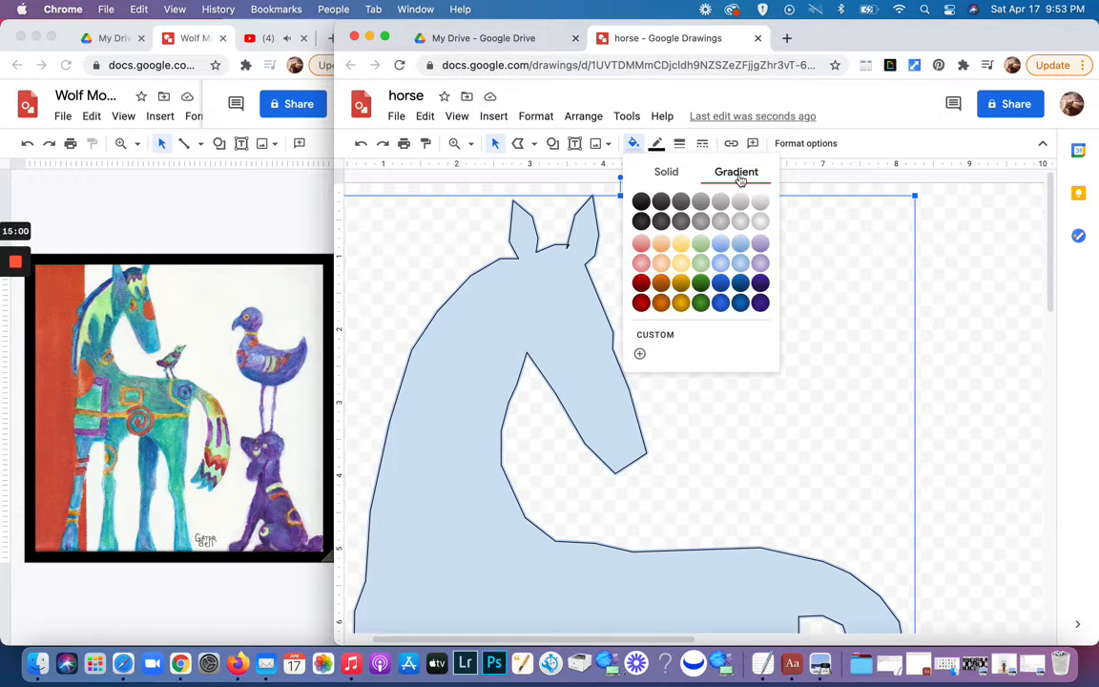
{"action": "left_click", "coordinate": [640, 352]}
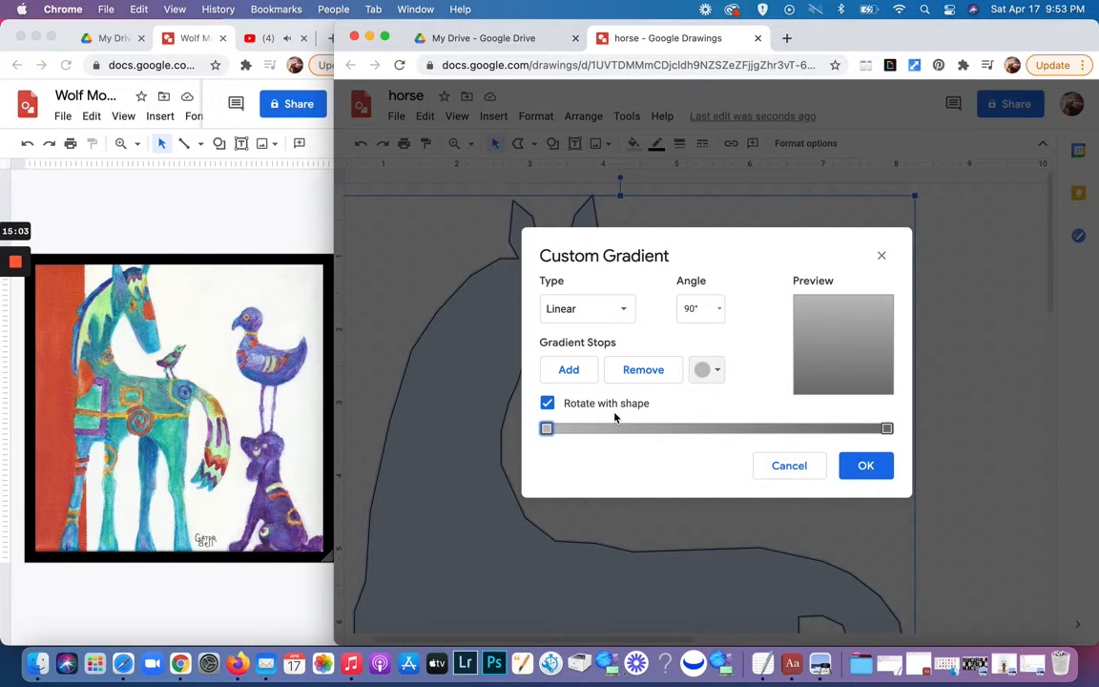
{"action": "left_click", "coordinate": [569, 378]}
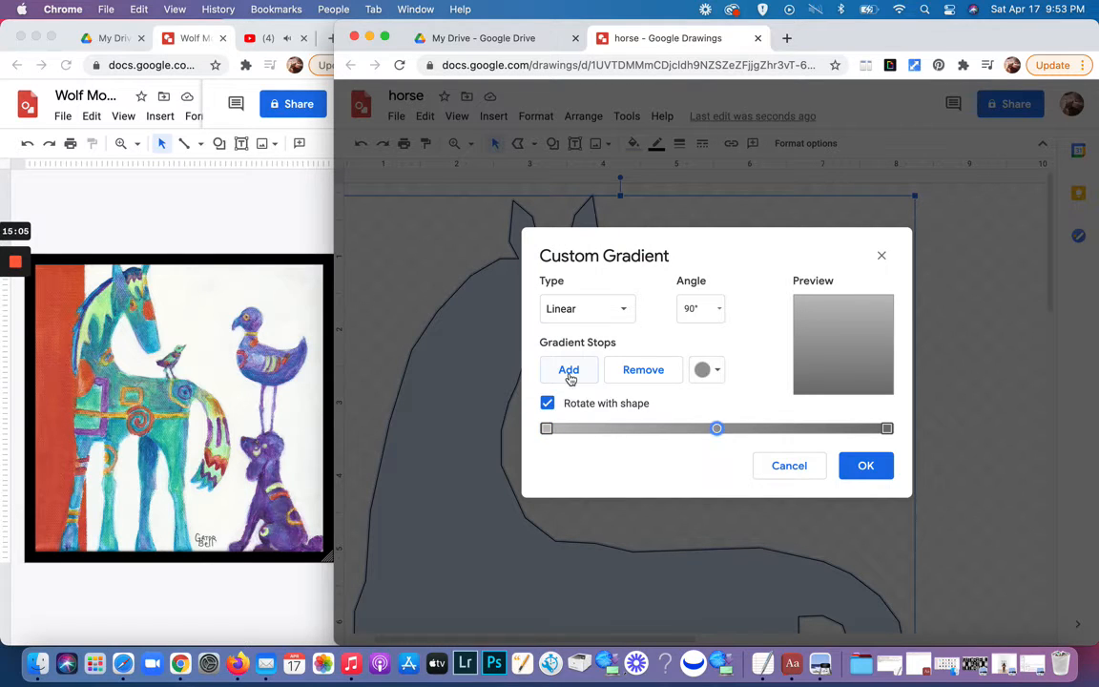
{"action": "left_click", "coordinate": [570, 378]}
{"action": "left_click_drag", "start_coordinate": [716, 428], "coordinate": [642, 428]}
{"action": "left_click_drag", "start_coordinate": [802, 428], "coordinate": [757, 430]}
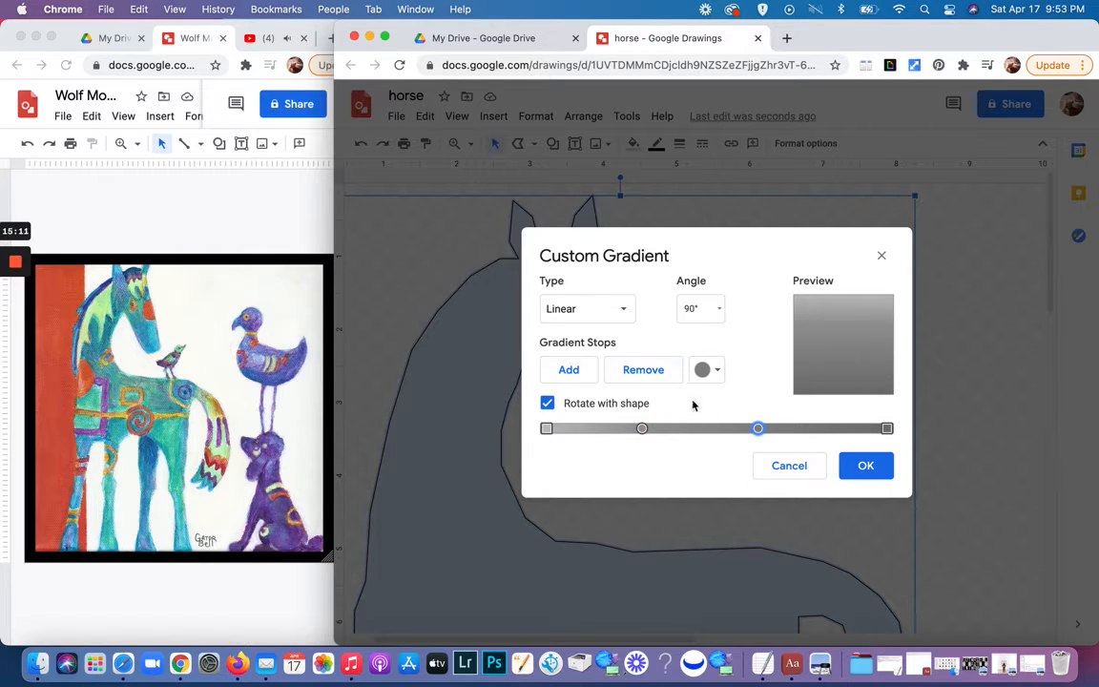
Step: Color the gradient's end stop cyan and the stop at about 62% light cornflower blue
{"action": "left_click", "coordinate": [887, 430]}
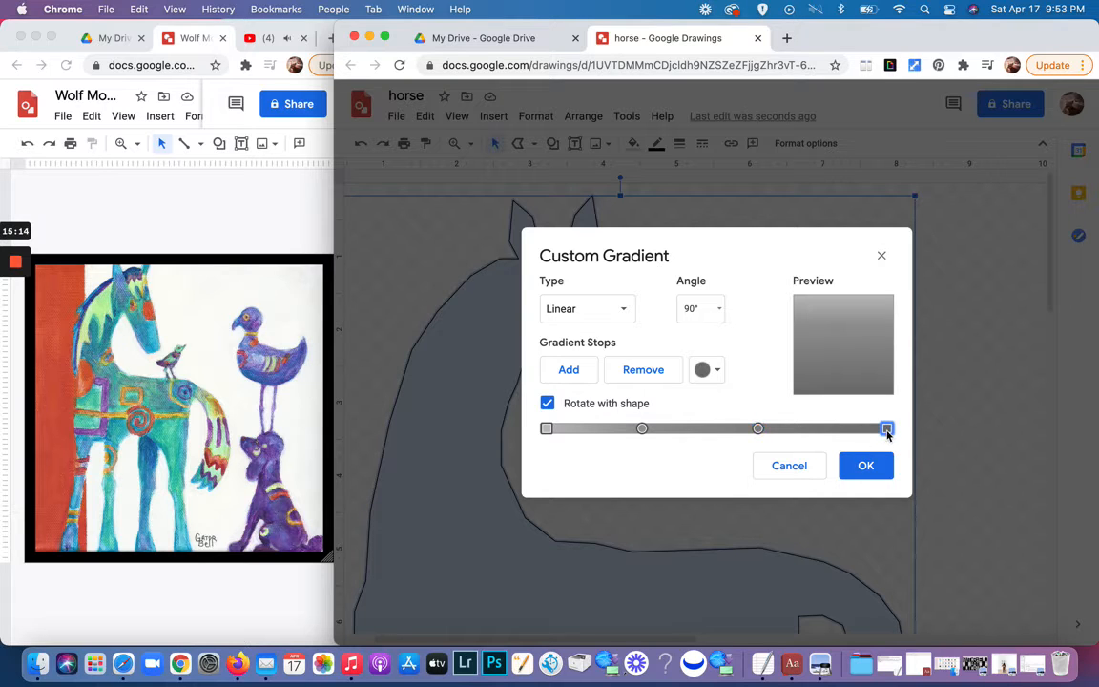
{"action": "left_click", "coordinate": [722, 374]}
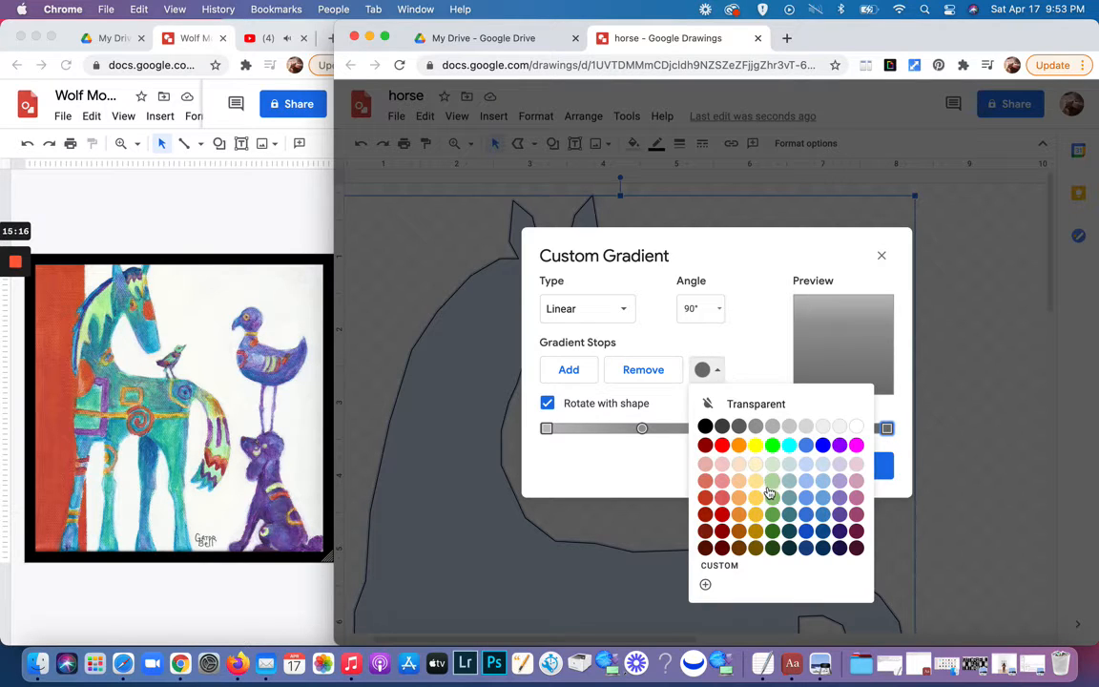
{"action": "left_click", "coordinate": [789, 444]}
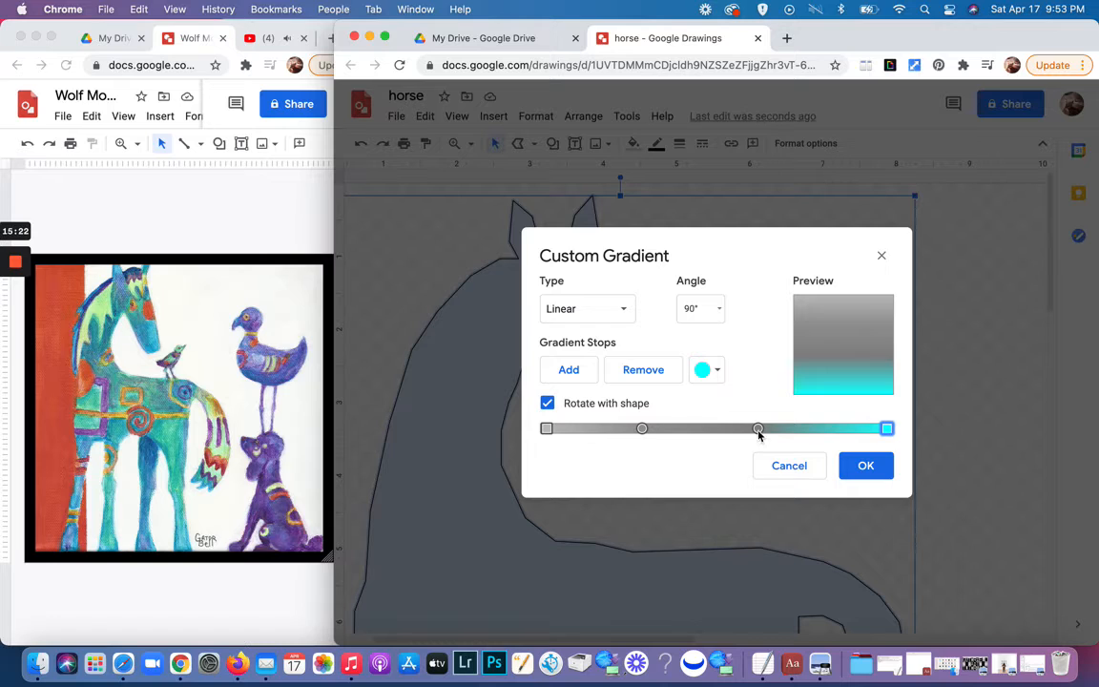
{"action": "left_click", "coordinate": [757, 429]}
{"action": "left_click", "coordinate": [706, 369]}
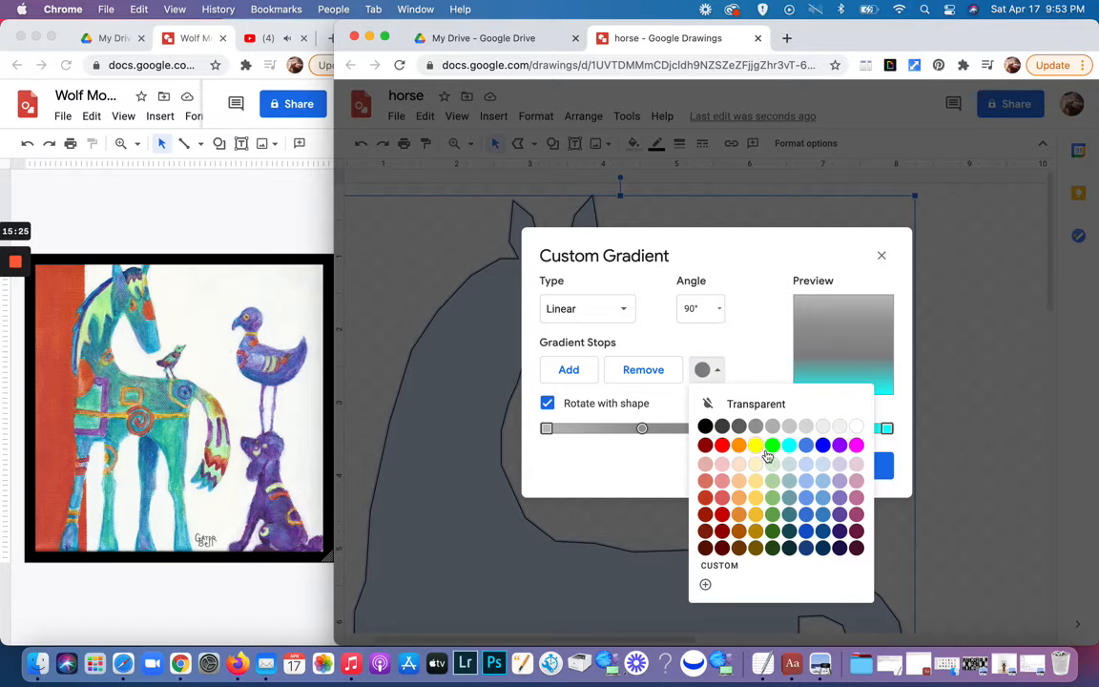
{"action": "left_click", "coordinate": [806, 497]}
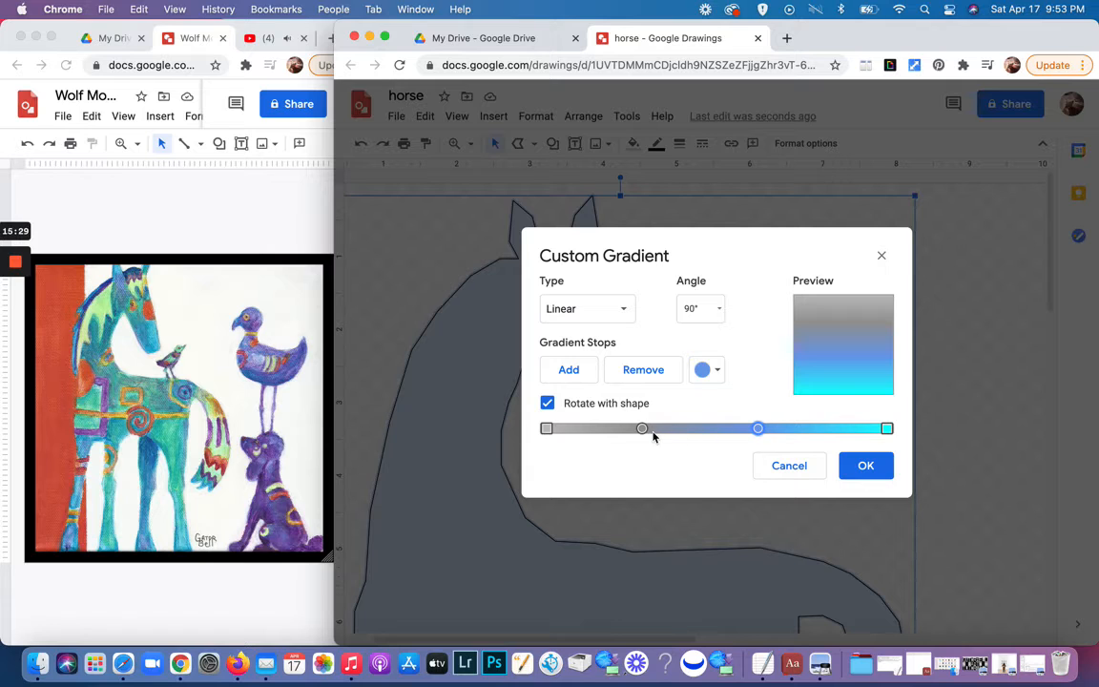
Step: Move the first inner gradient stop to about 41% and color it cyan, and add another stop at about 25%
{"action": "left_click_drag", "start_coordinate": [643, 429], "coordinate": [683, 430]}
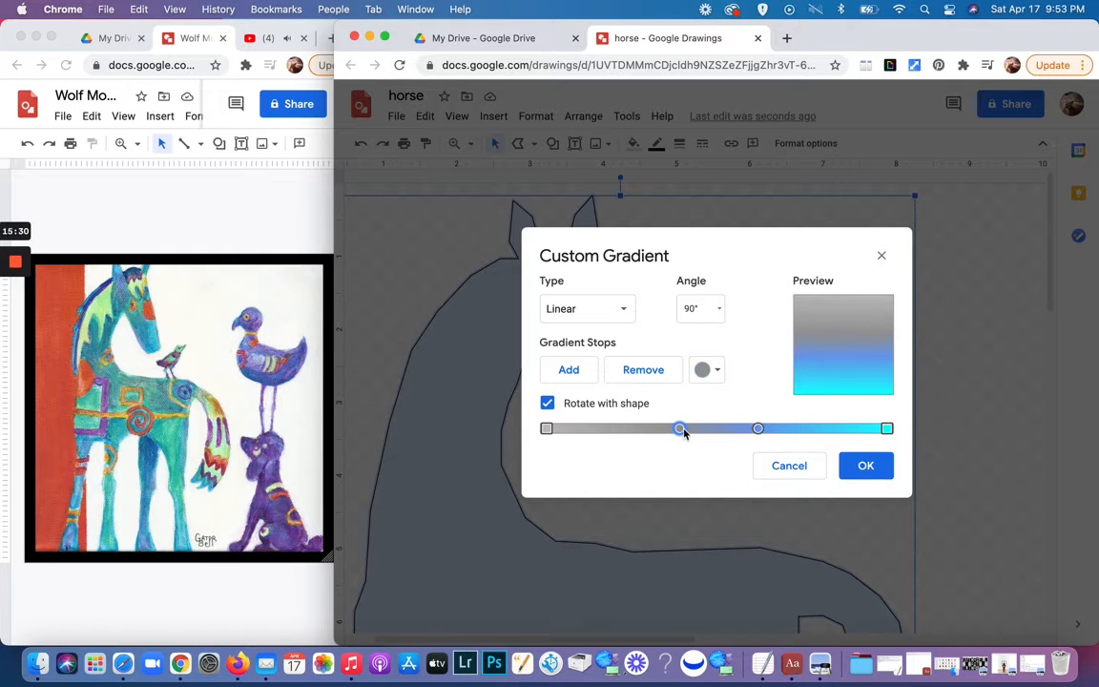
{"action": "left_click", "coordinate": [706, 369]}
{"action": "left_click", "coordinate": [789, 445]}
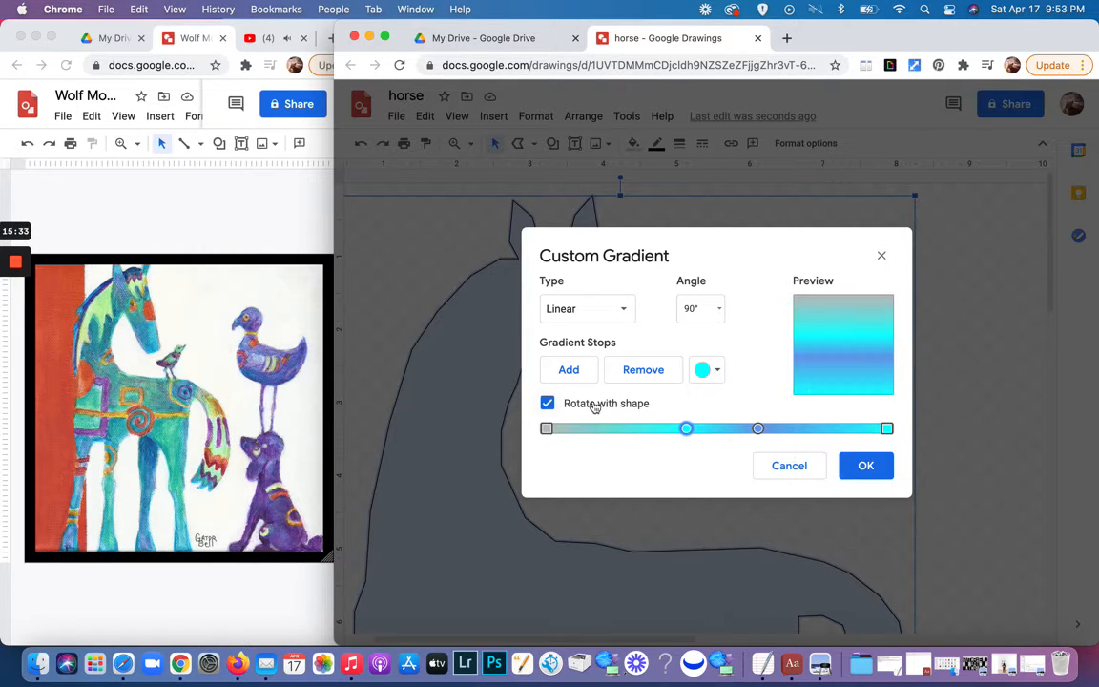
{"action": "left_click", "coordinate": [568, 370]}
{"action": "left_click_drag", "start_coordinate": [726, 431], "coordinate": [636, 435]}
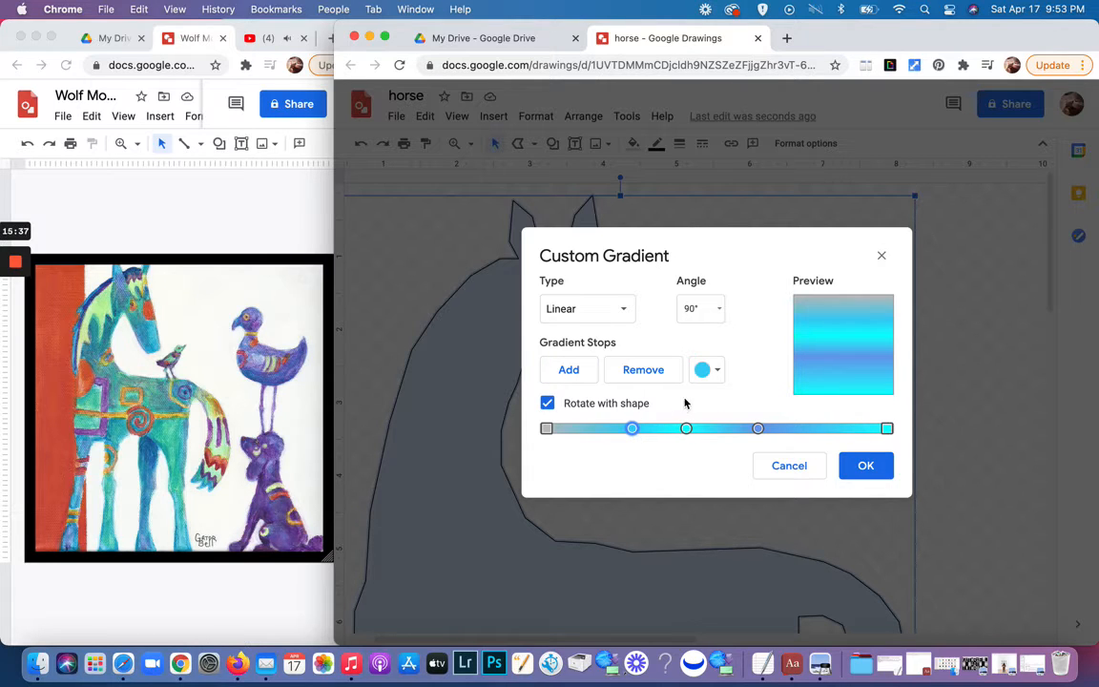
Step: Color the gradient stop at about 25% light cornflower blue 1 and the start stop dark cornflower blue 1, and apply the gradient to the horse
{"action": "left_click", "coordinate": [714, 371]}
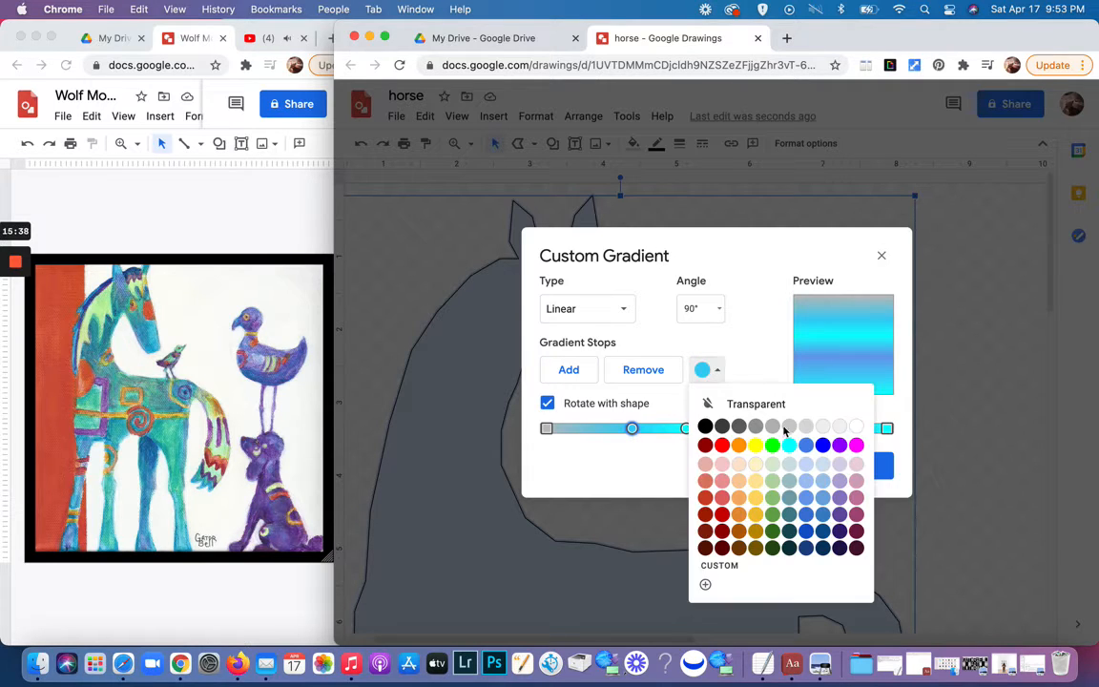
{"action": "left_click", "coordinate": [804, 498]}
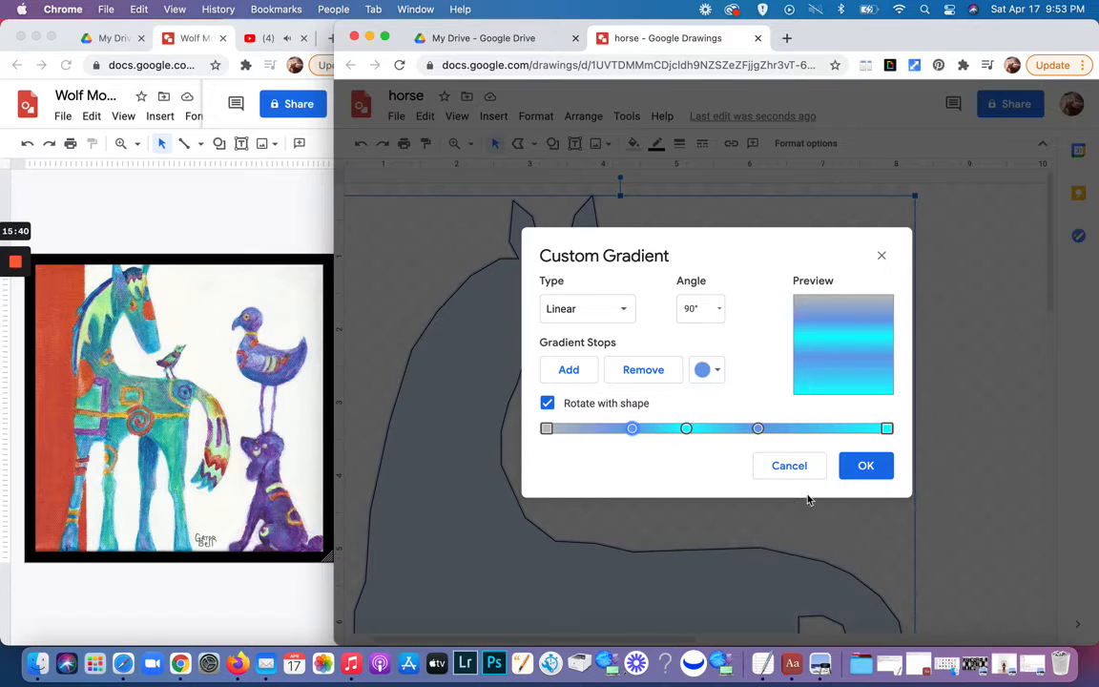
{"action": "left_click", "coordinate": [545, 428]}
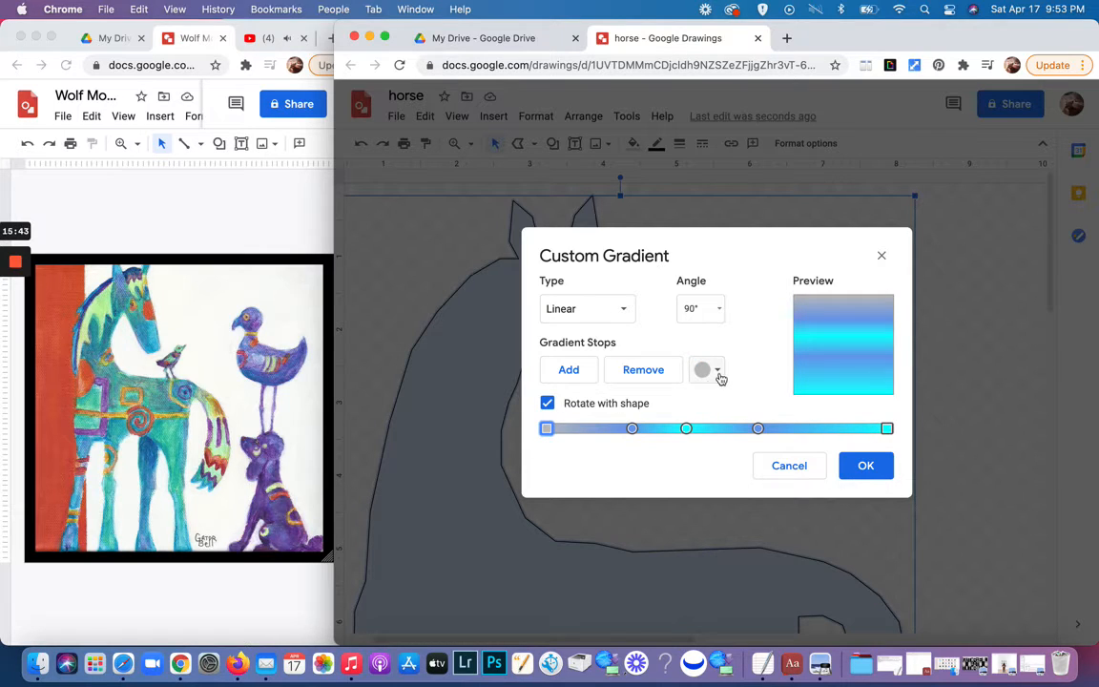
{"action": "left_click", "coordinate": [717, 374]}
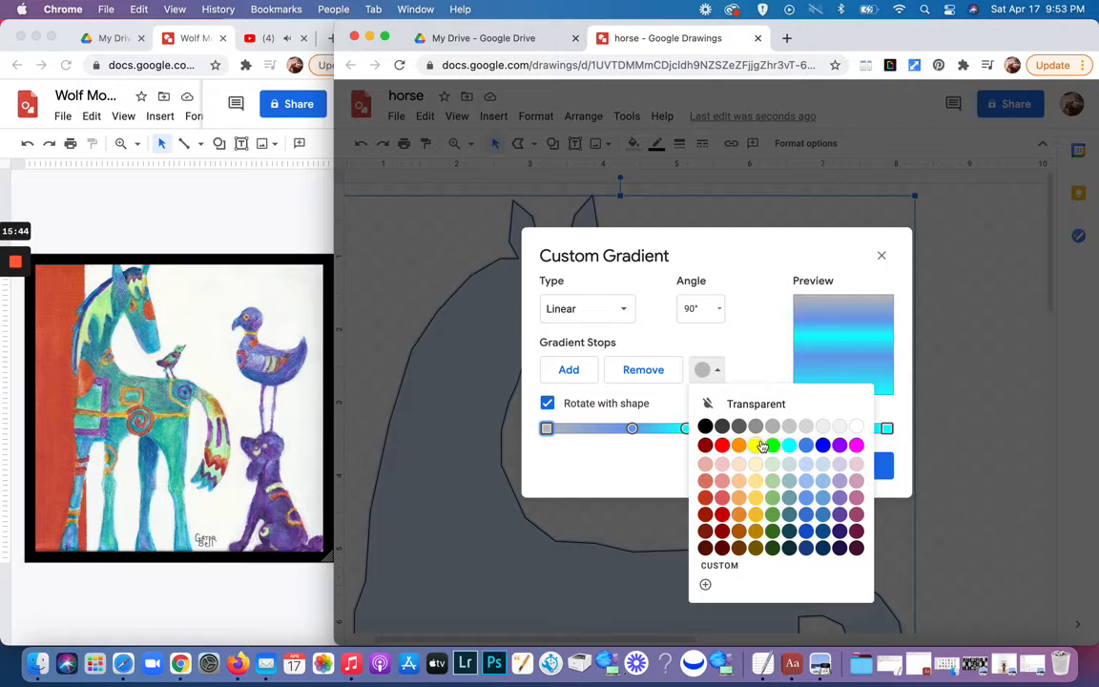
{"action": "left_click", "coordinate": [806, 514]}
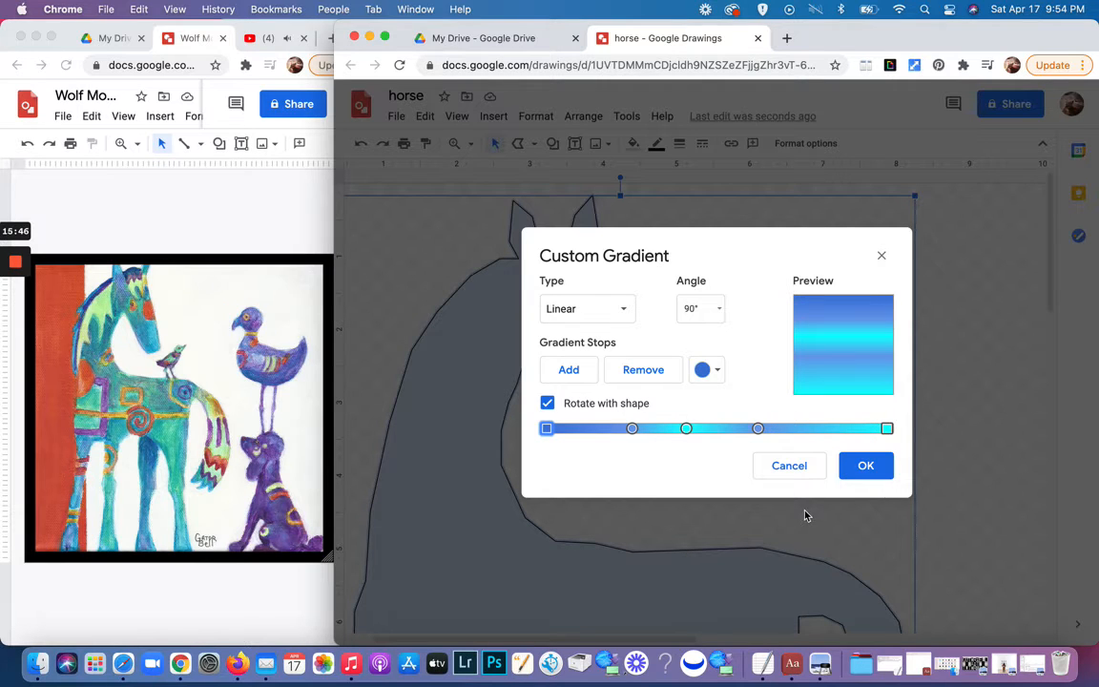
{"action": "left_click", "coordinate": [872, 472]}
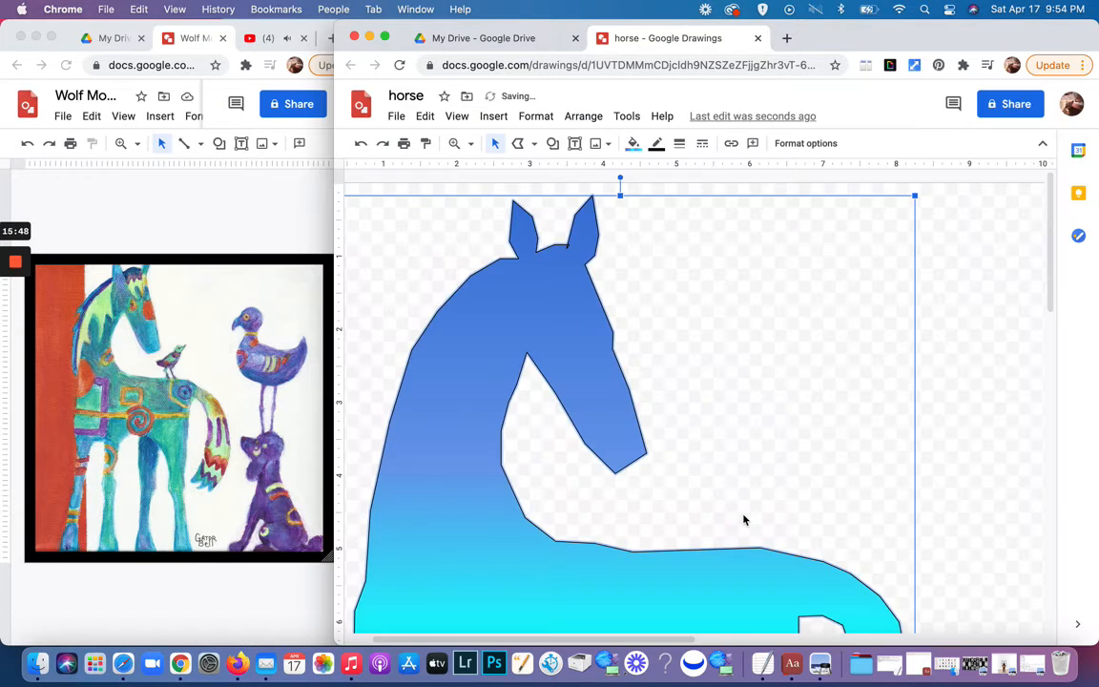
Step: Draw a closed rounded patch with the Curve tool along the front edge of the horse's face, following the reference painting
{"action": "scroll", "coordinate": [744, 520], "scroll_direction": "down", "scroll_amount": 10}
{"action": "scroll", "coordinate": [744, 520], "scroll_direction": "up", "scroll_amount": 5}
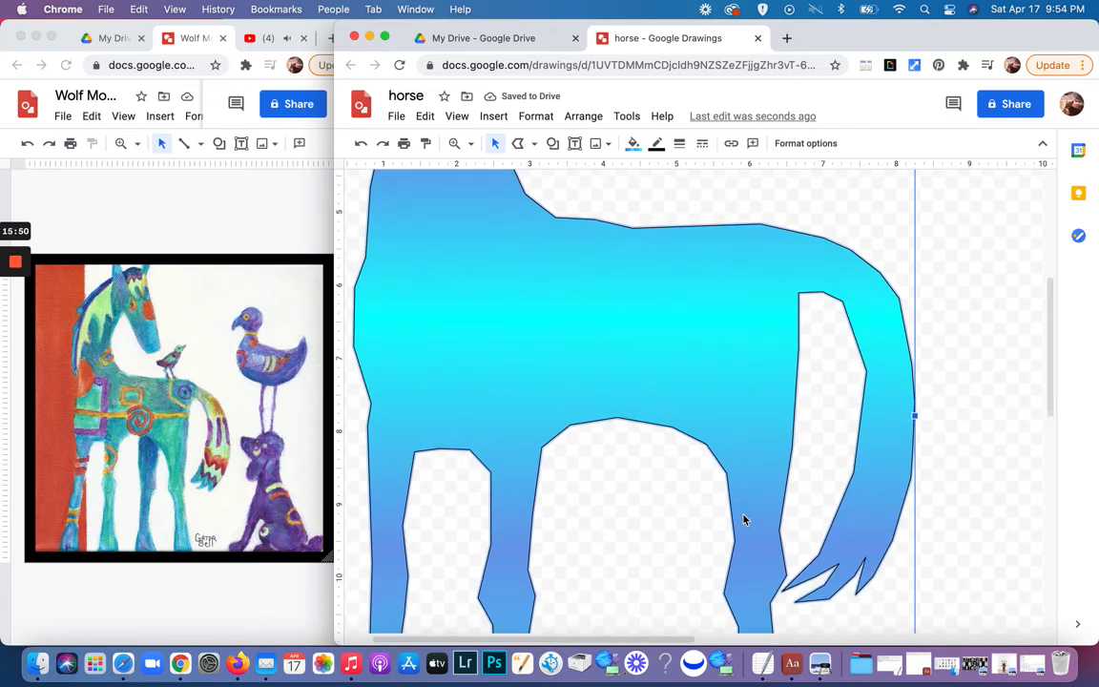
{"action": "scroll", "coordinate": [744, 519], "scroll_direction": "up", "scroll_amount": 5}
{"action": "scroll", "coordinate": [744, 520], "scroll_direction": "down", "scroll_amount": 3}
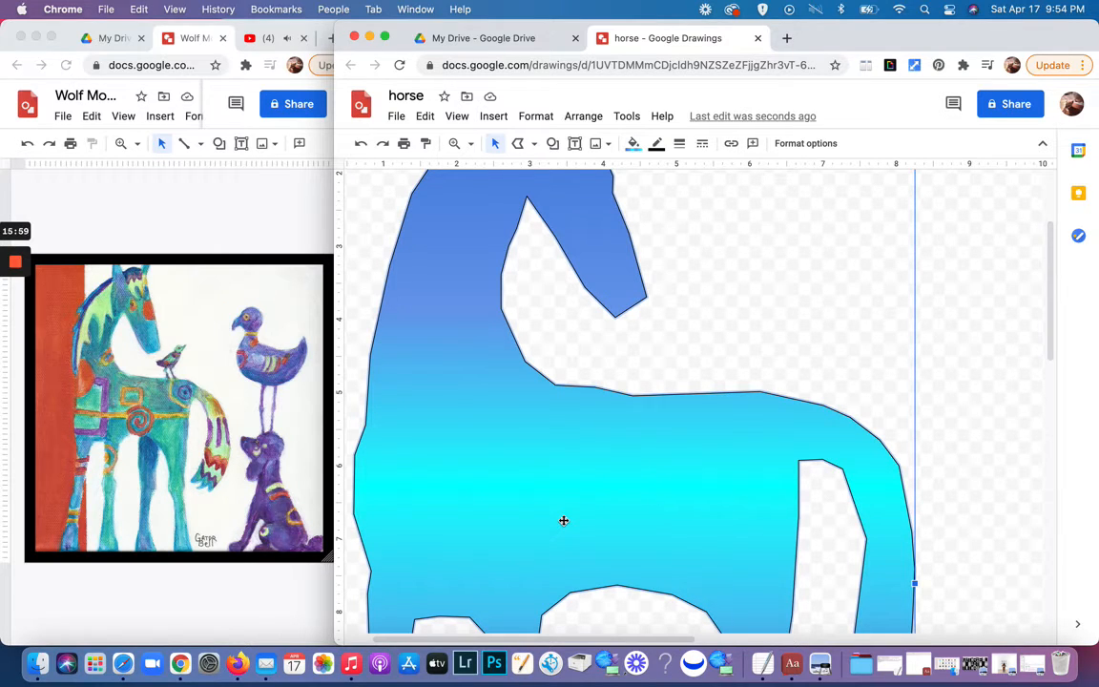
{"action": "scroll", "coordinate": [564, 520], "scroll_direction": "up", "scroll_amount": 3}
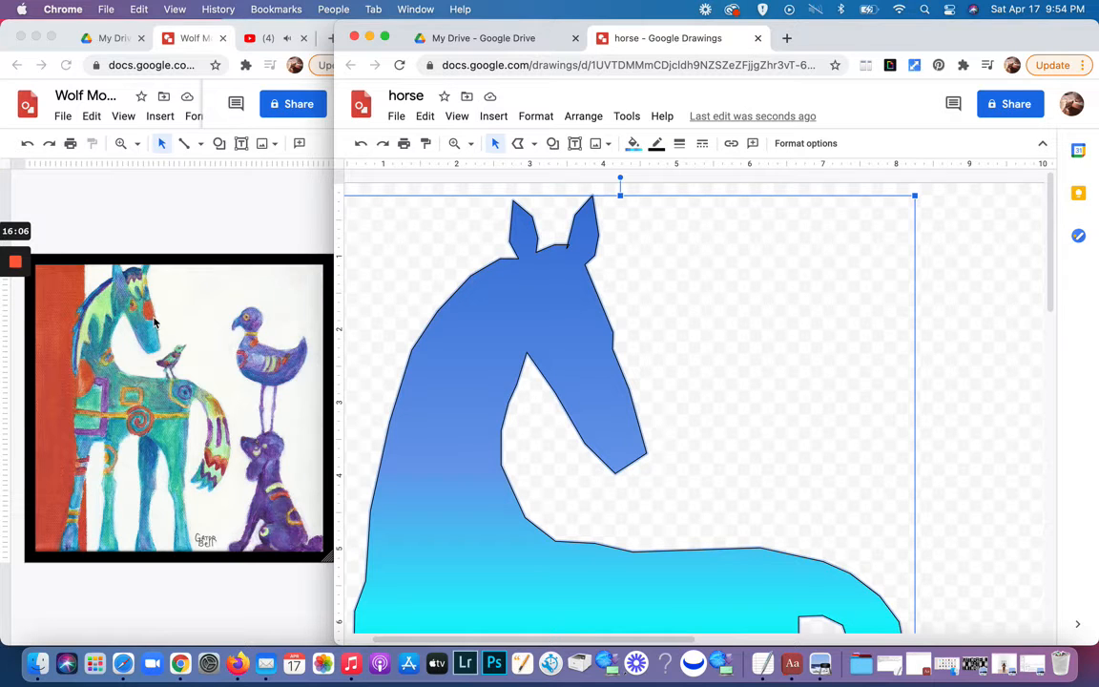
{"action": "left_click", "coordinate": [535, 144]}
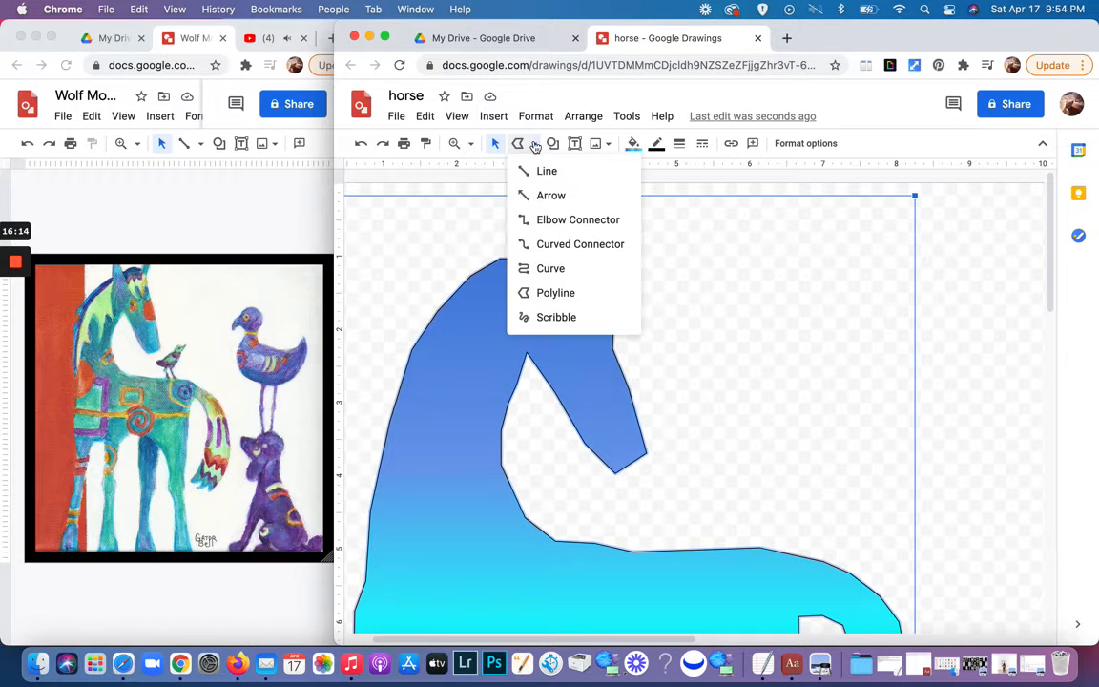
{"action": "left_click", "coordinate": [536, 271]}
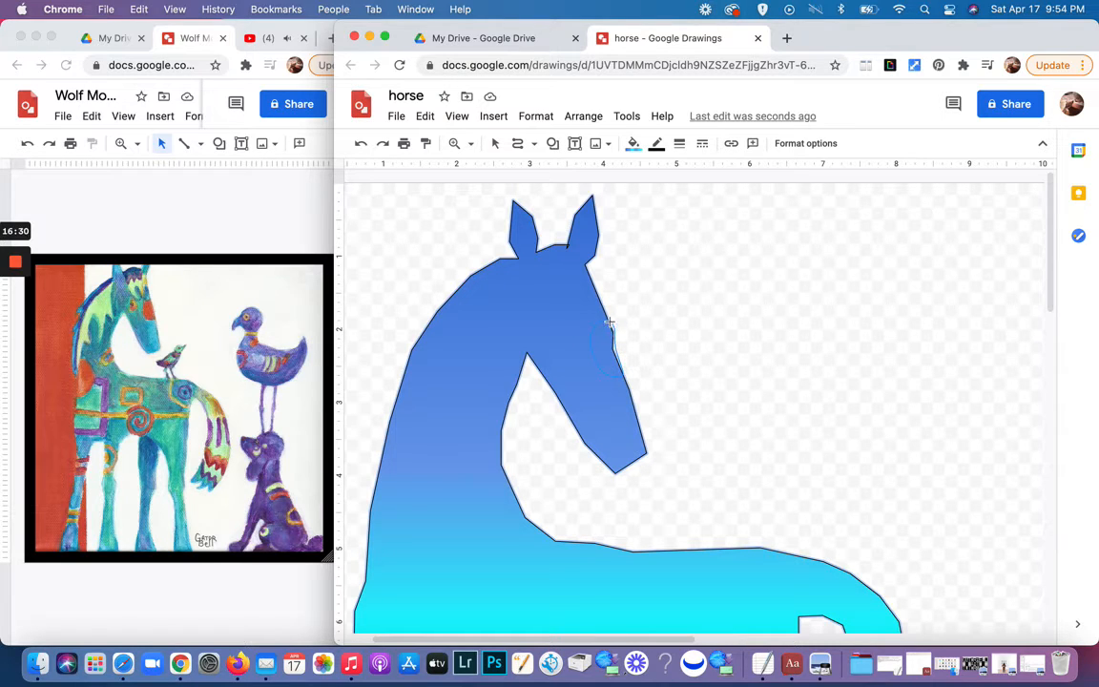
{"action": "left_click", "coordinate": [607, 320]}
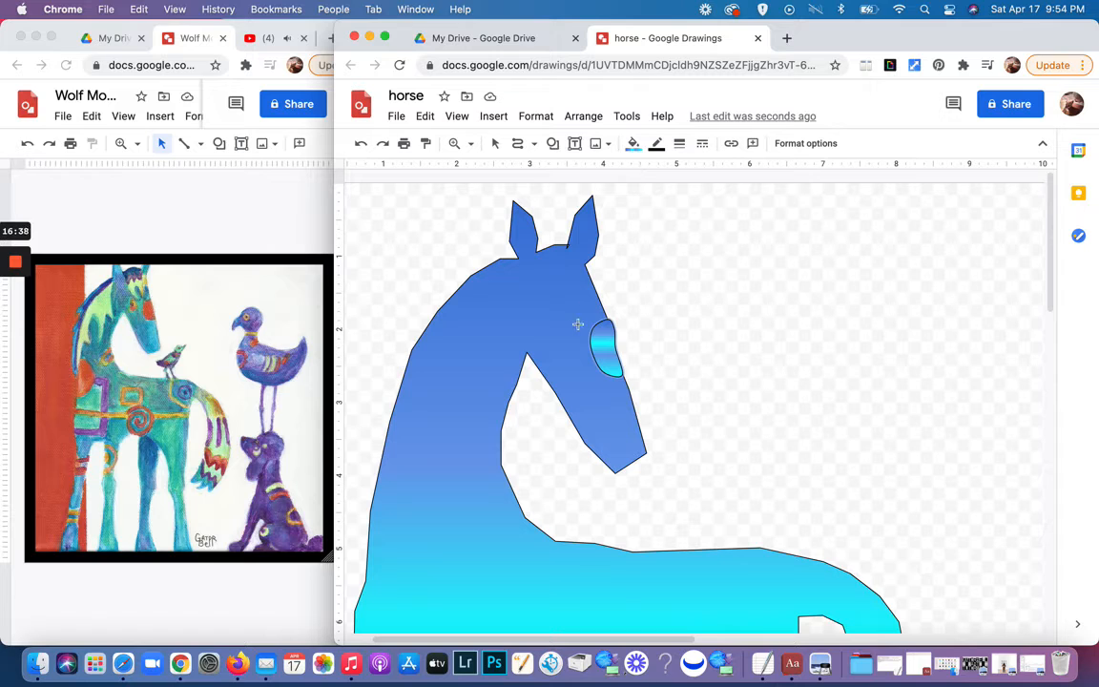
Step: Start a custom linear gradient for the face patch and remove its three inner gradient stops
{"action": "left_click", "coordinate": [633, 146]}
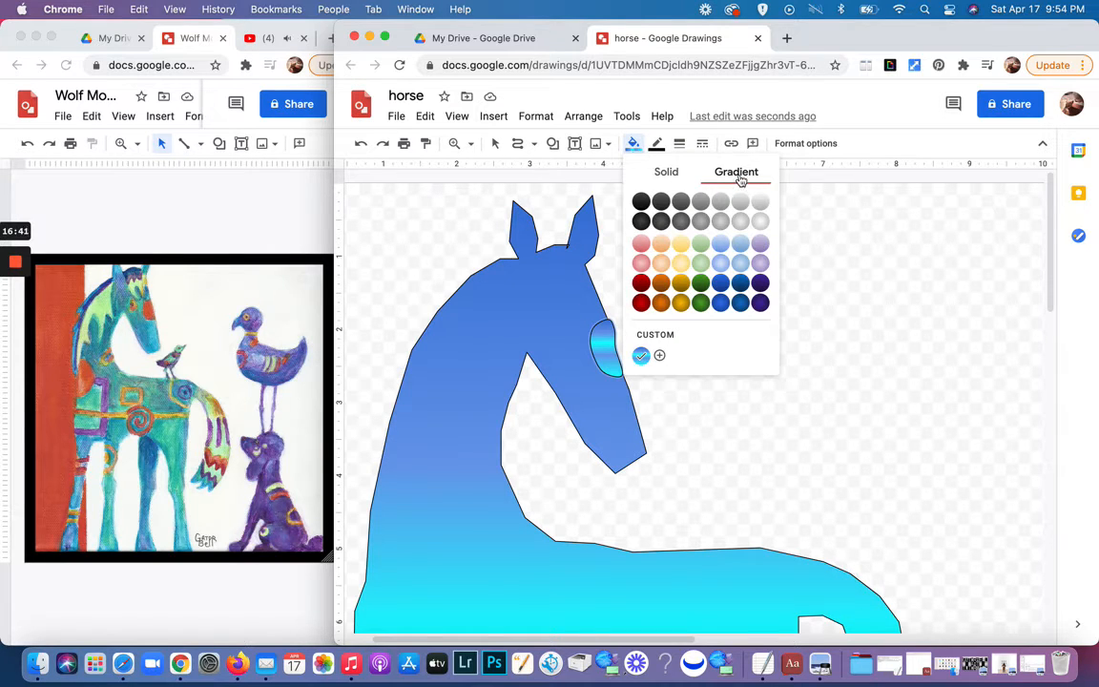
{"action": "left_click", "coordinate": [652, 341]}
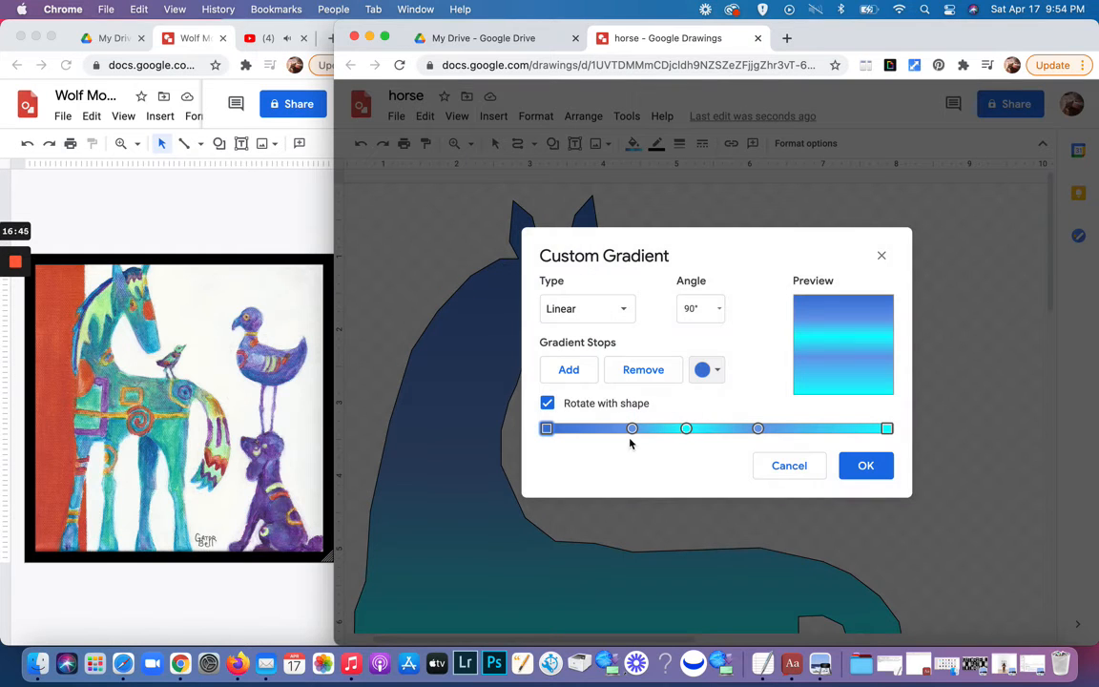
{"action": "left_click", "coordinate": [635, 379]}
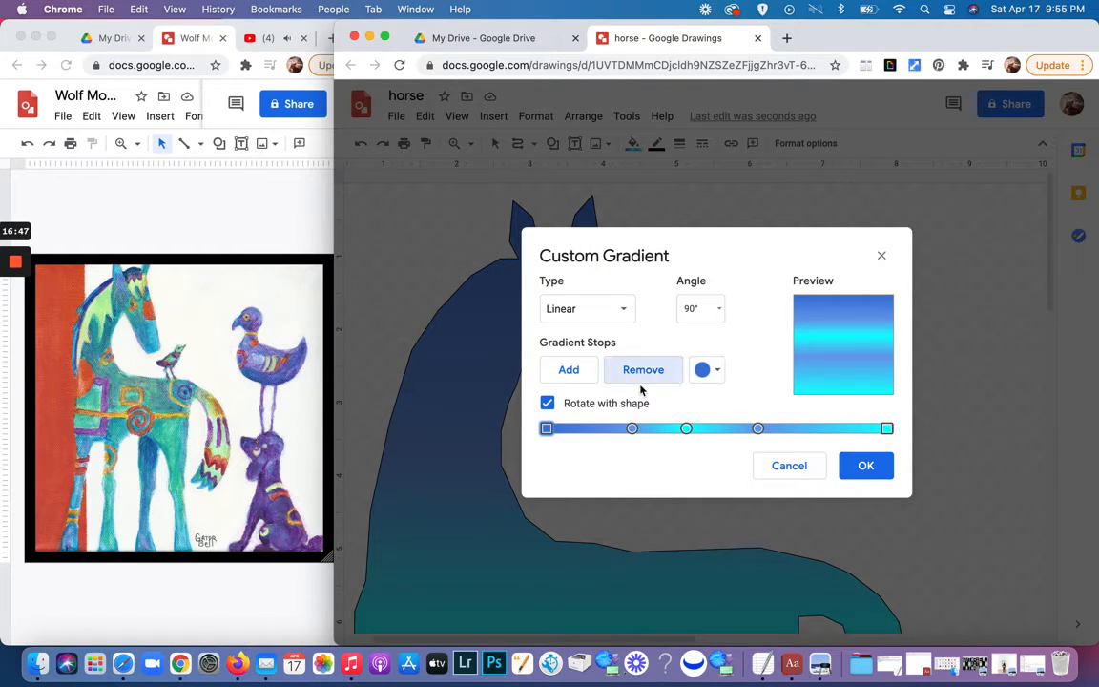
{"action": "left_click", "coordinate": [633, 428]}
{"action": "left_click", "coordinate": [643, 378]}
{"action": "left_click", "coordinate": [685, 428]}
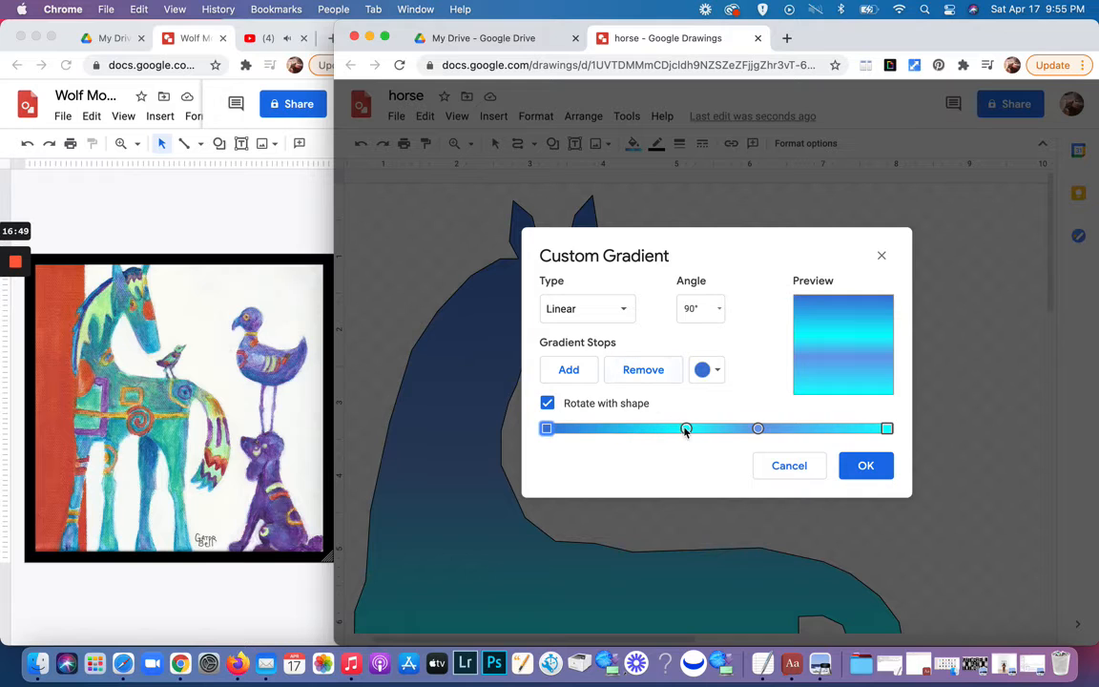
{"action": "left_click", "coordinate": [672, 380]}
{"action": "left_click", "coordinate": [759, 429]}
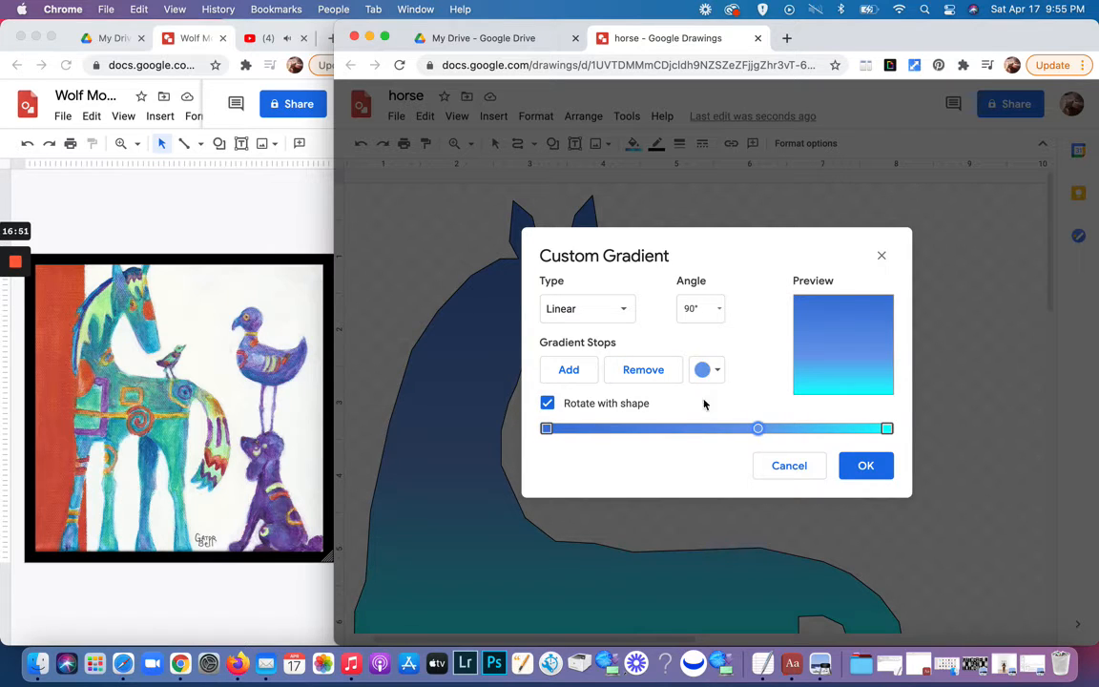
{"action": "left_click", "coordinate": [645, 371]}
Step: Color the patch gradient's end stop orange and its start stop red, and apply the gradient
{"action": "left_click", "coordinate": [887, 430]}
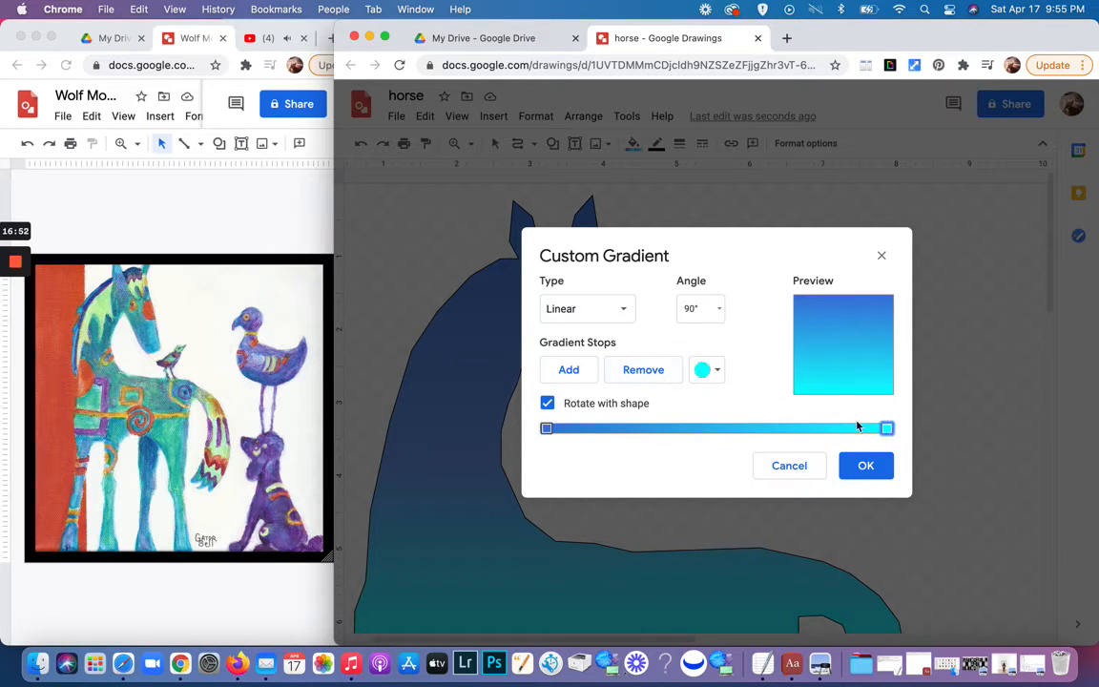
{"action": "left_click", "coordinate": [711, 370]}
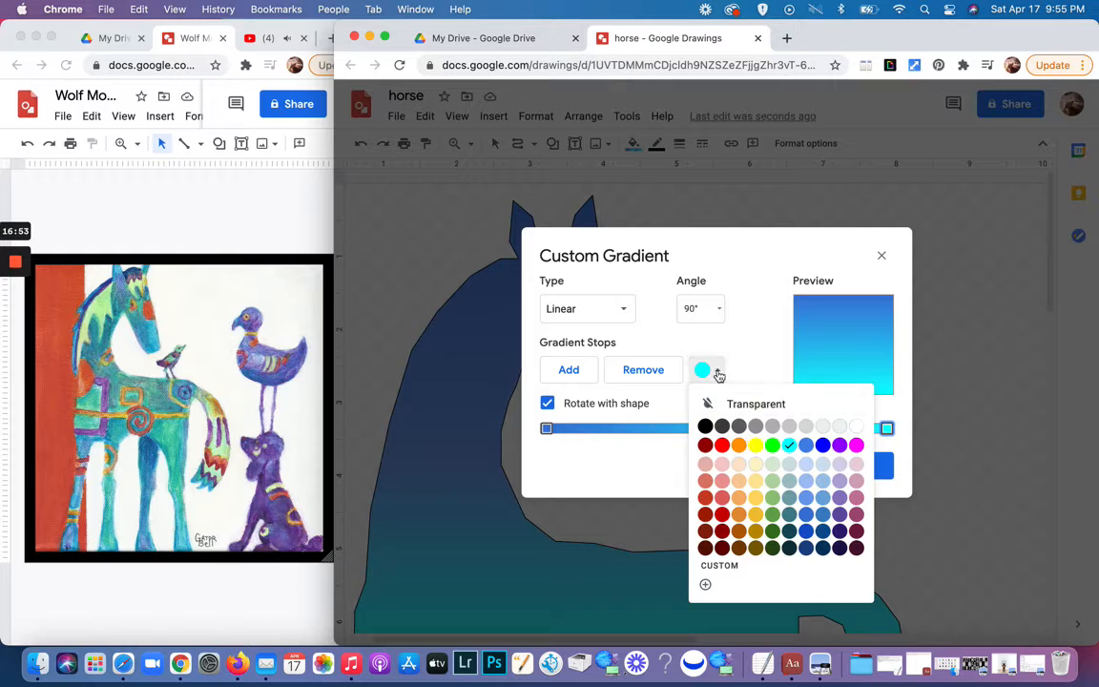
{"action": "left_click", "coordinate": [739, 444]}
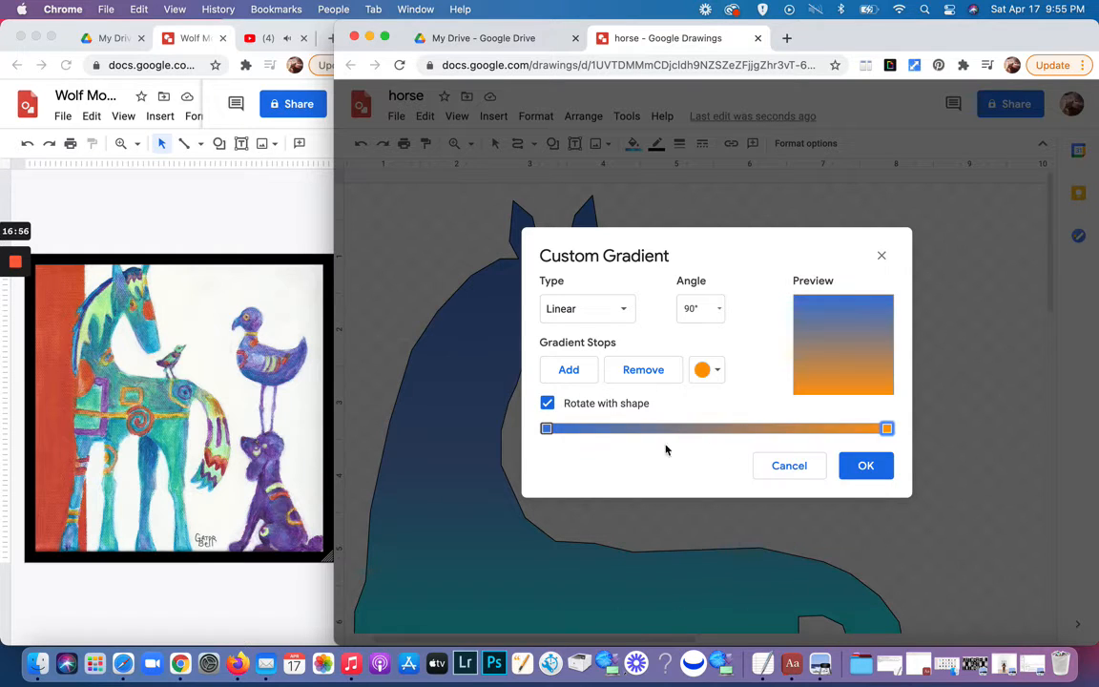
{"action": "left_click", "coordinate": [547, 428]}
{"action": "left_click", "coordinate": [711, 370]}
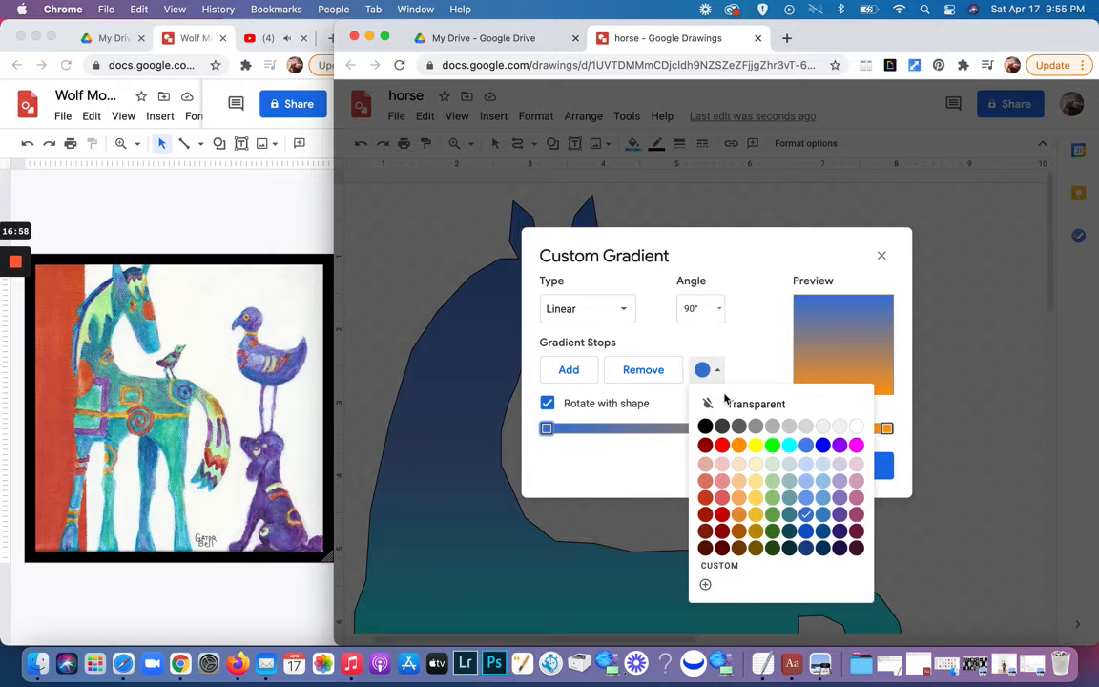
{"action": "left_click", "coordinate": [722, 444]}
{"action": "left_click", "coordinate": [867, 467]}
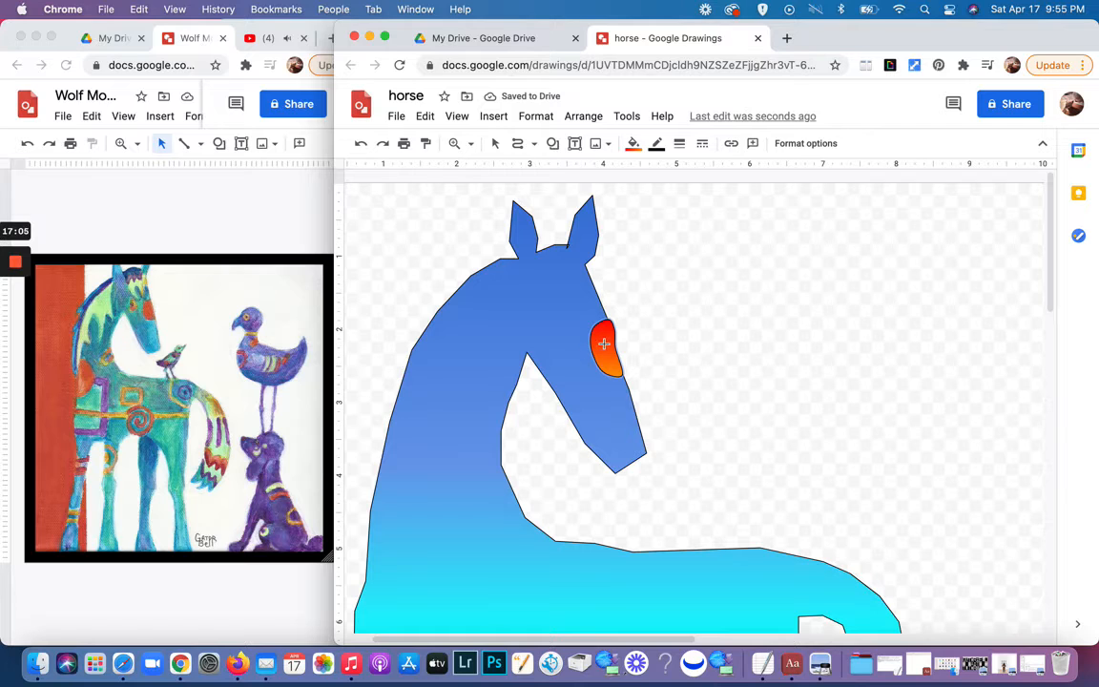
Step: Edit the face patch's points so that its upper front edge stays inside the horse's face outline
{"action": "left_click", "coordinate": [604, 343]}
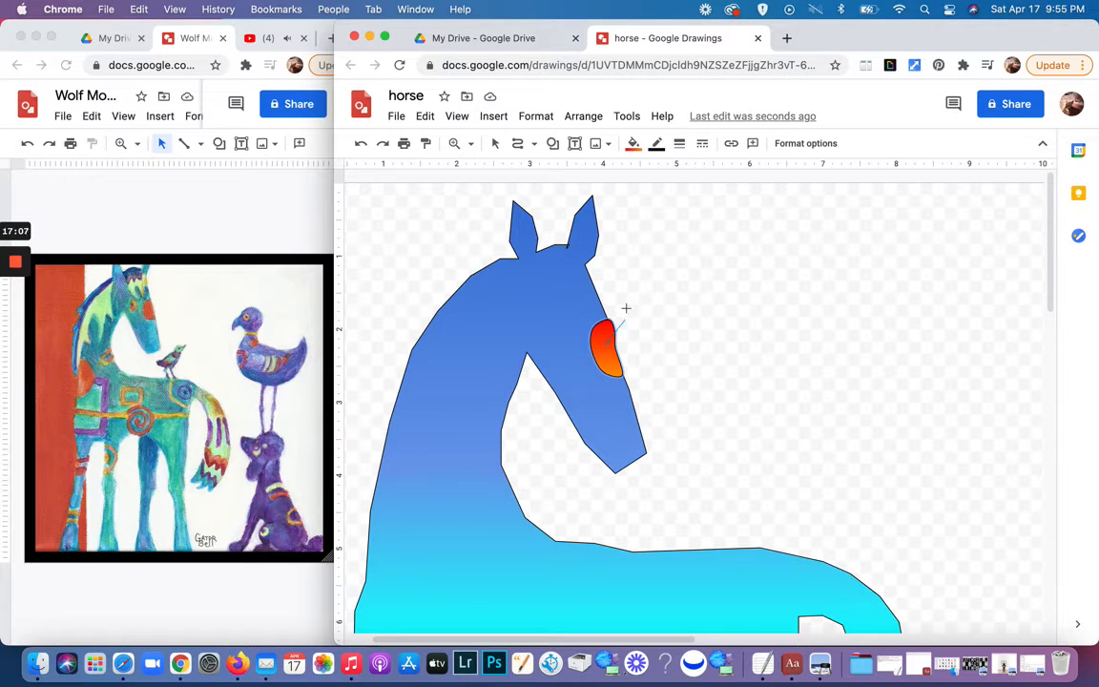
{"action": "left_click", "coordinate": [497, 145]}
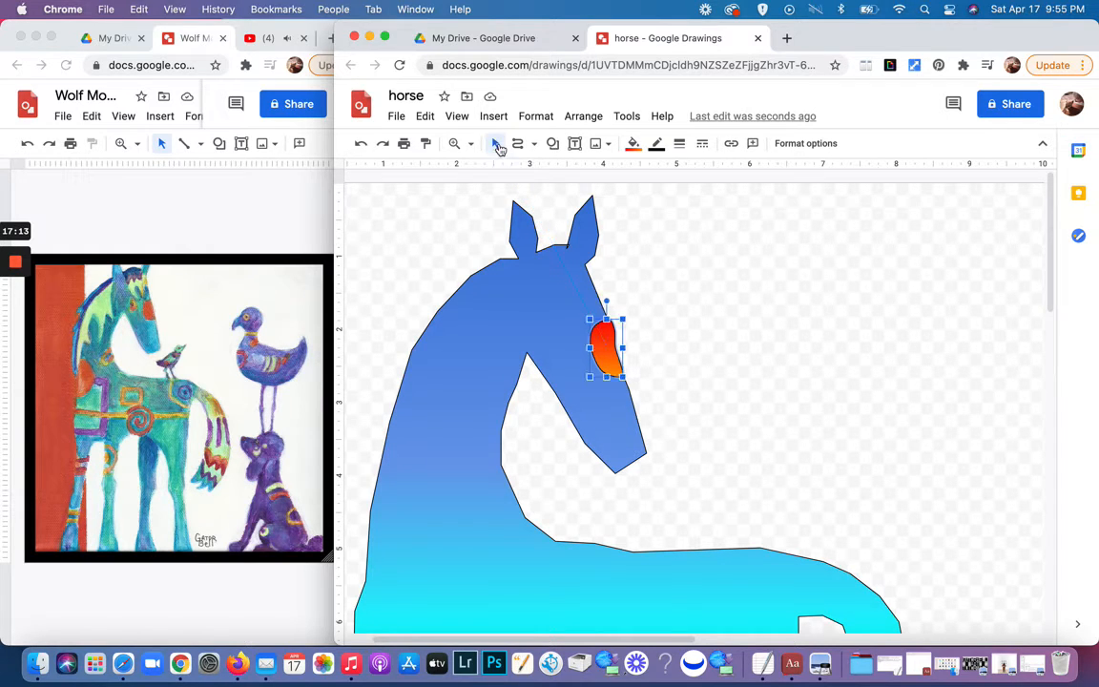
{"action": "double_click", "coordinate": [605, 351]}
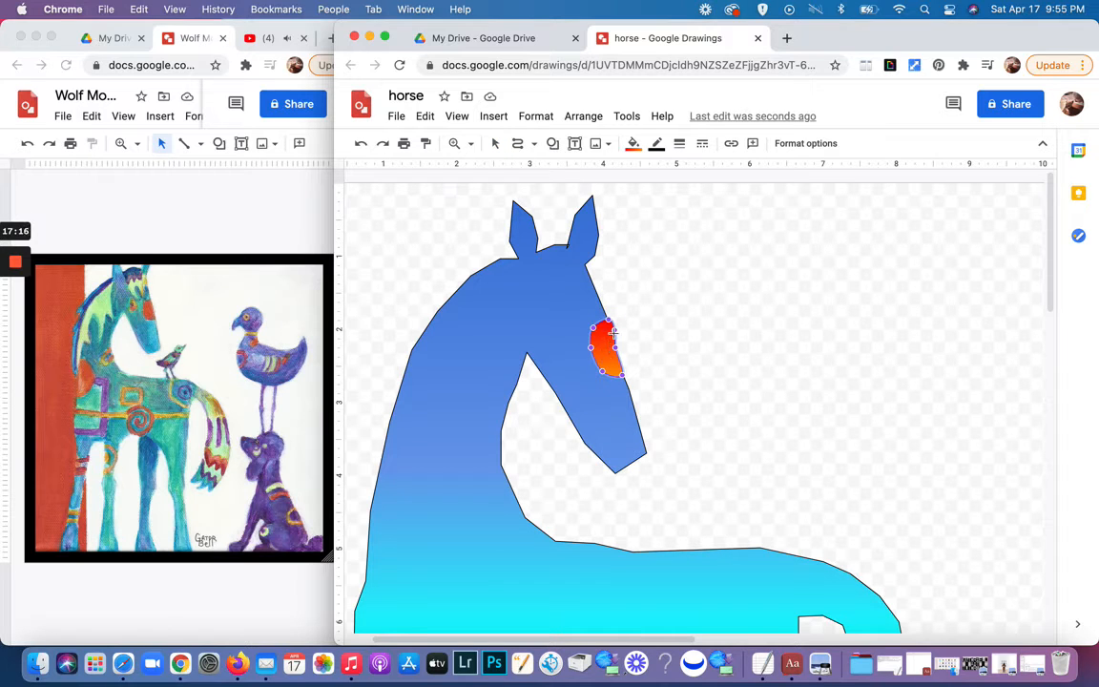
{"action": "left_click_drag", "start_coordinate": [615, 331], "coordinate": [613, 334]}
Step: Make the face patch's outline transparent and deselect the patch
{"action": "left_click", "coordinate": [657, 146]}
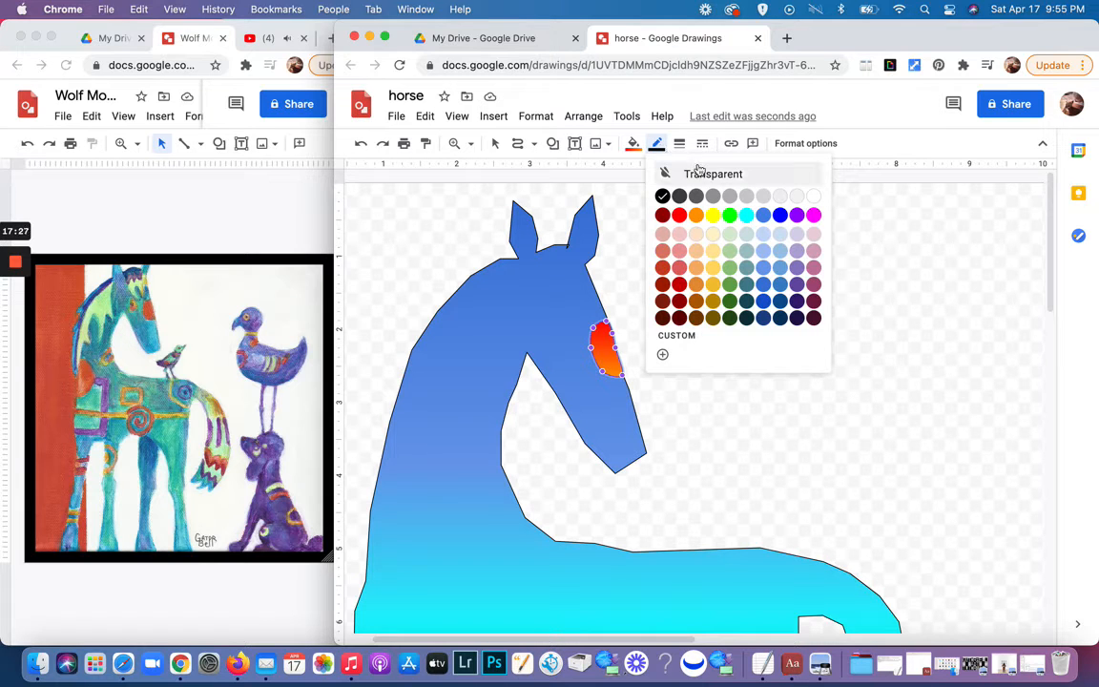
{"action": "left_click", "coordinate": [679, 171]}
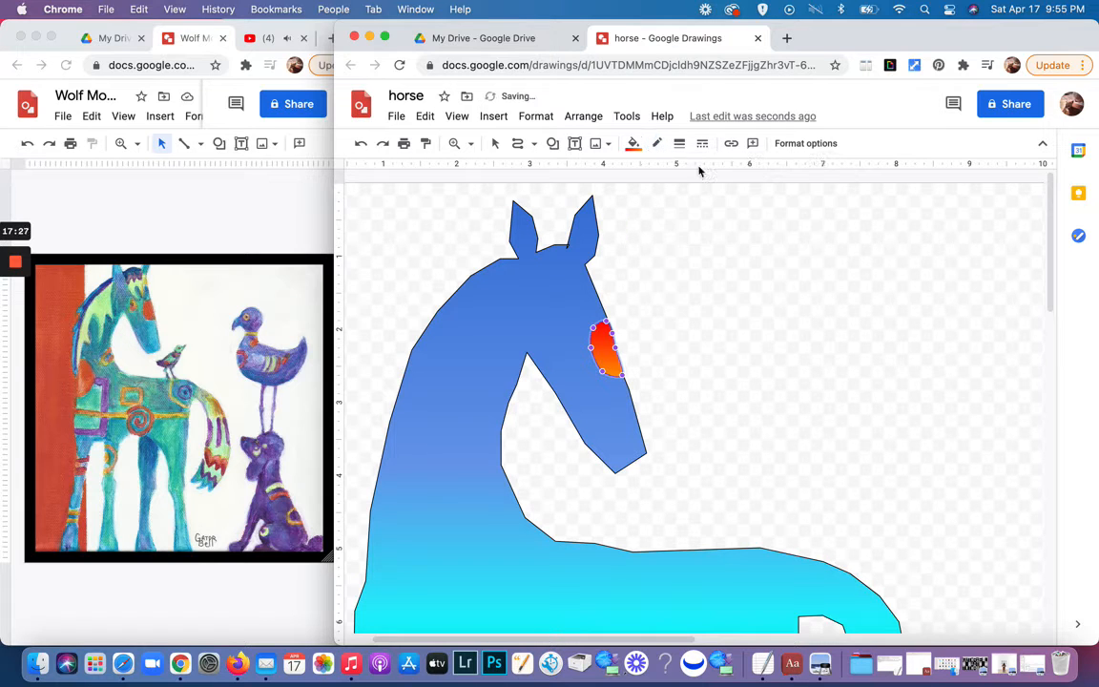
{"action": "left_click", "coordinate": [656, 334]}
{"action": "left_click", "coordinate": [656, 334]}
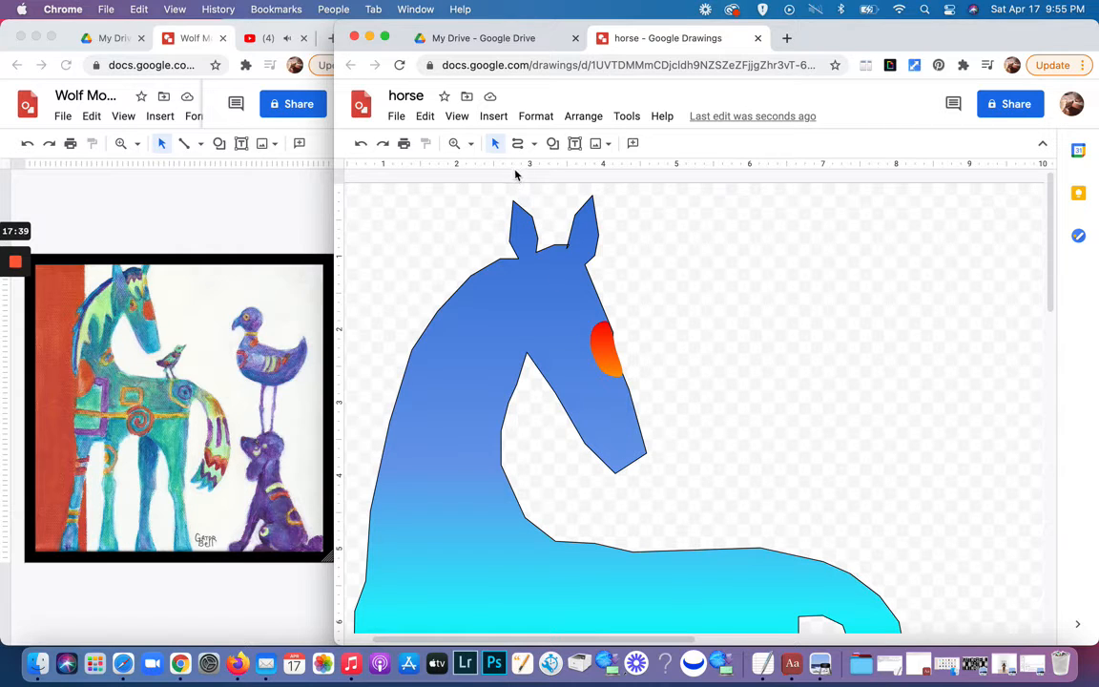
Step: Draw a small vertical oval as the horse's eye, position it below the ears, and make its outline transparent
{"action": "left_click", "coordinate": [553, 145]}
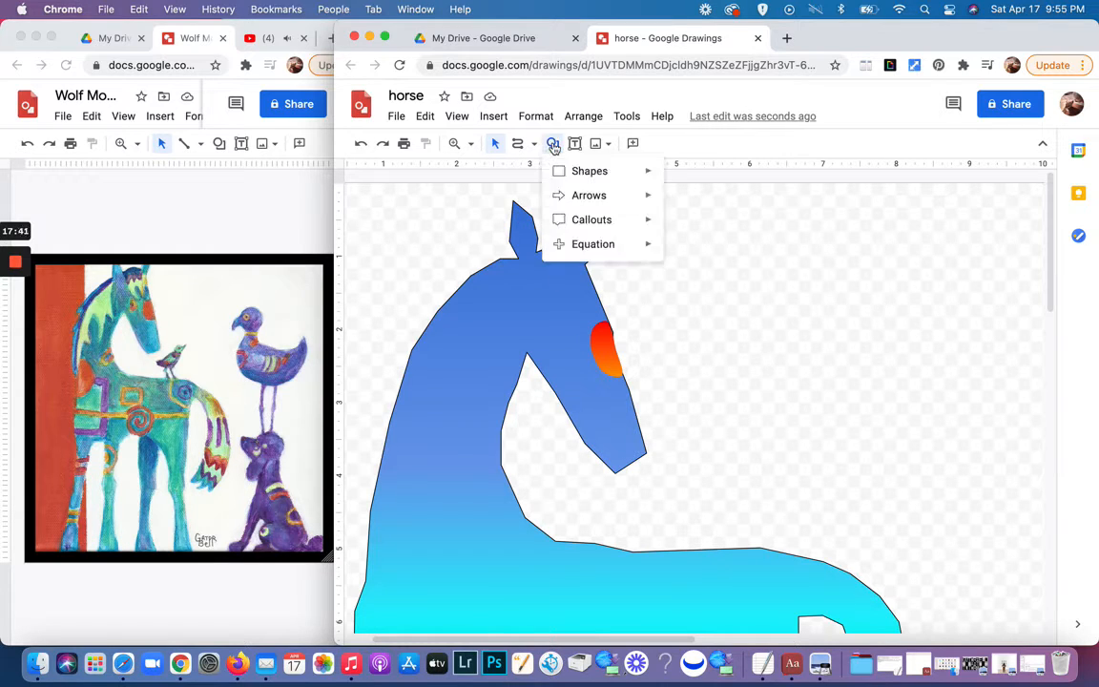
{"action": "mouse_move", "coordinate": [584, 171]}
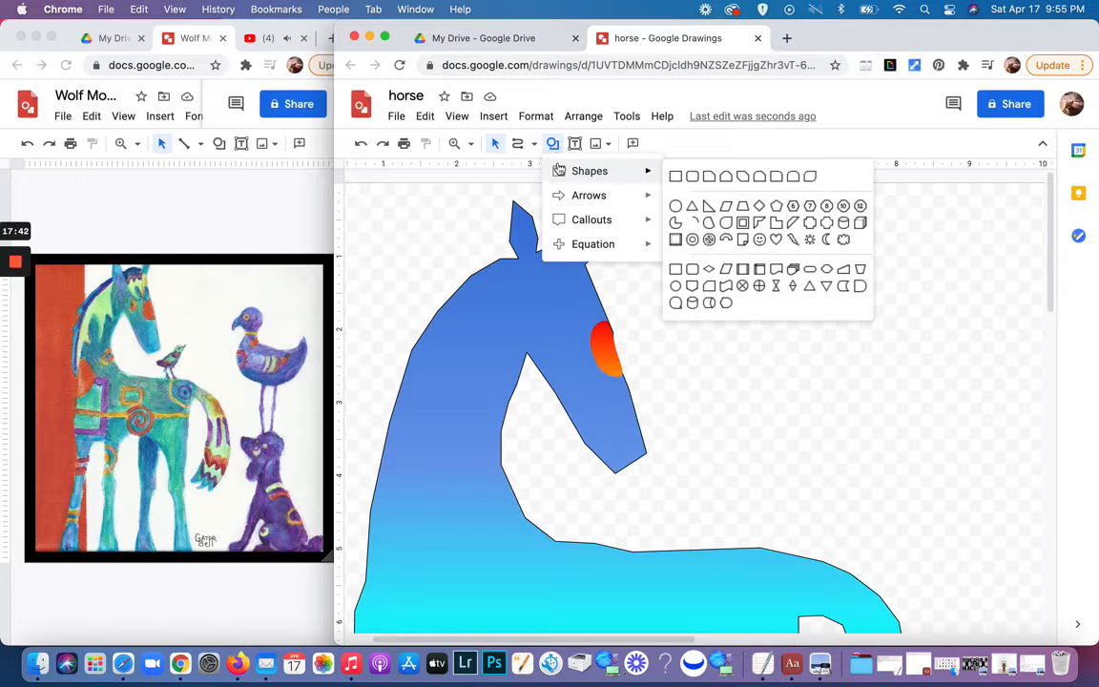
{"action": "left_click", "coordinate": [675, 205]}
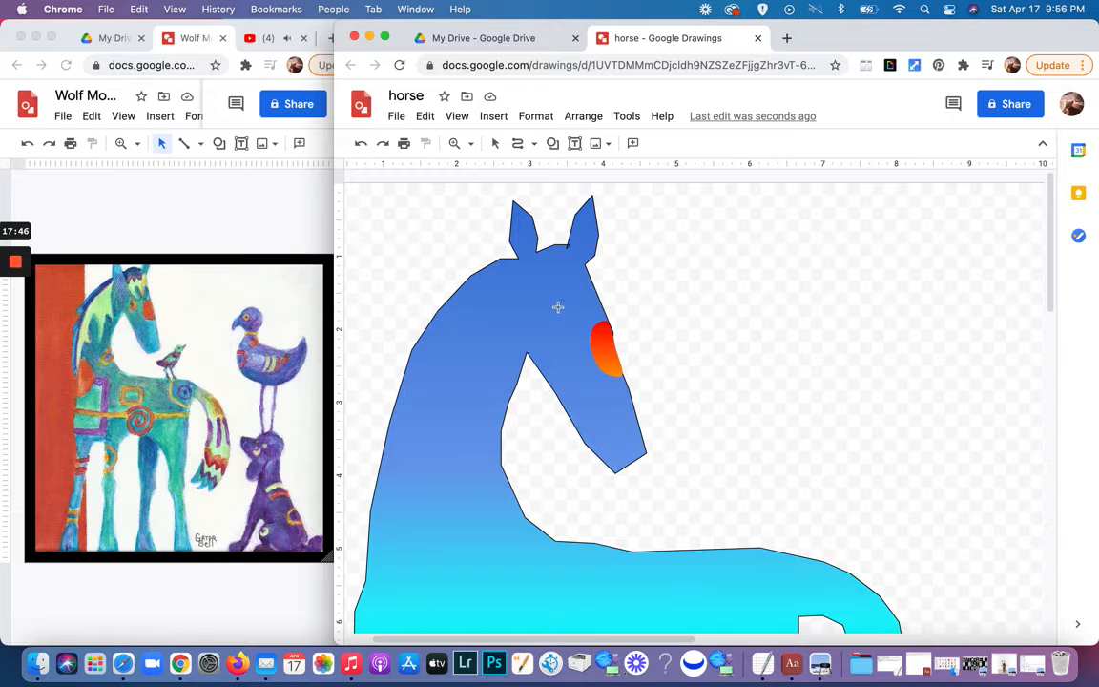
{"action": "left_click_drag", "start_coordinate": [558, 307], "coordinate": [581, 344]}
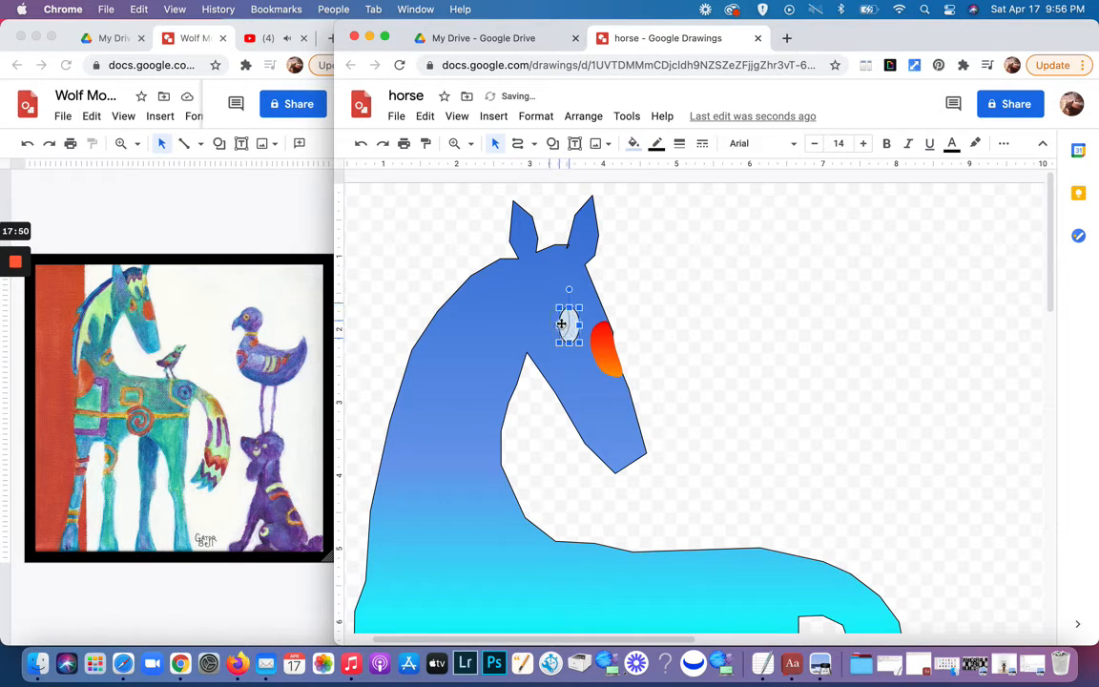
{"action": "left_click_drag", "start_coordinate": [559, 321], "coordinate": [551, 314]}
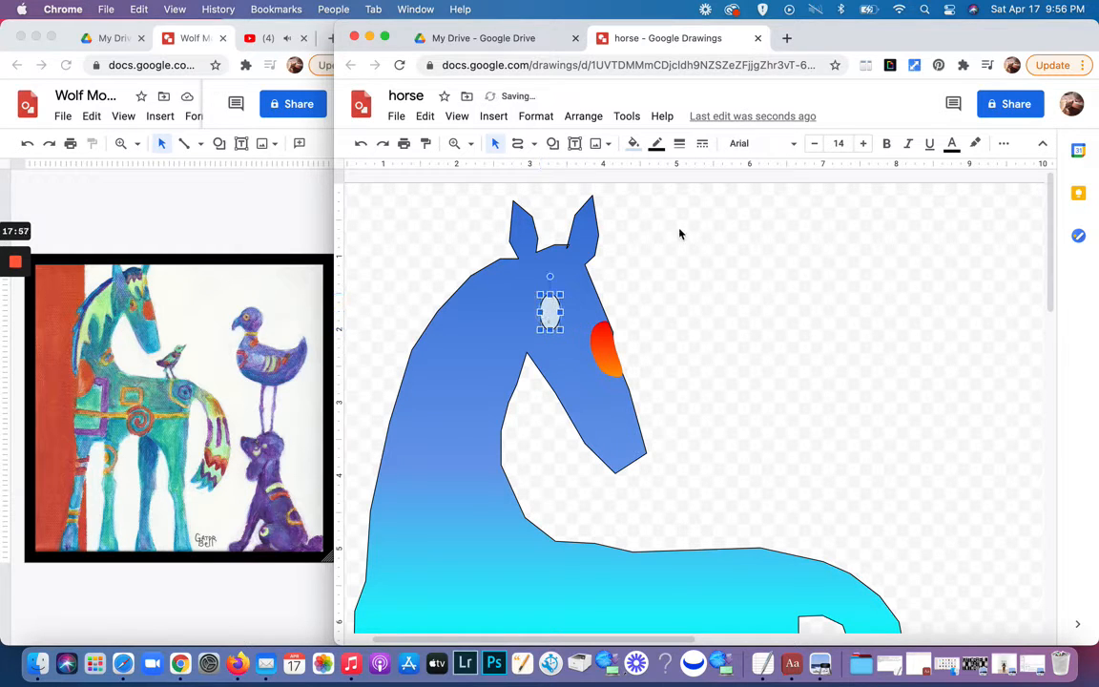
{"action": "left_click", "coordinate": [632, 143]}
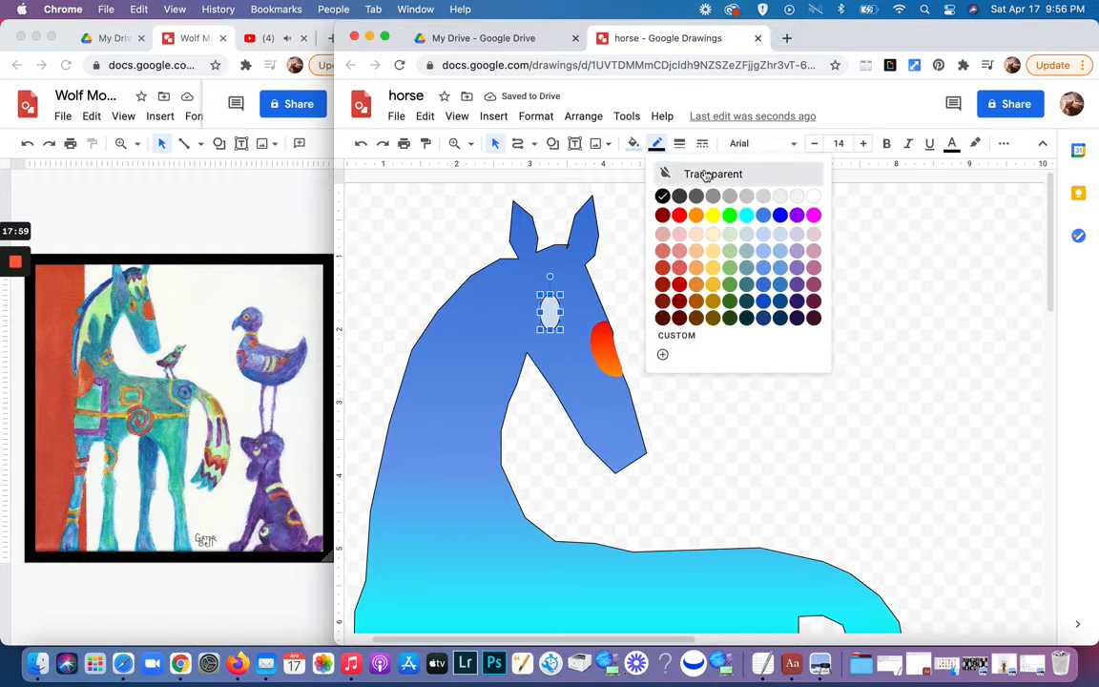
{"action": "left_click", "coordinate": [659, 171]}
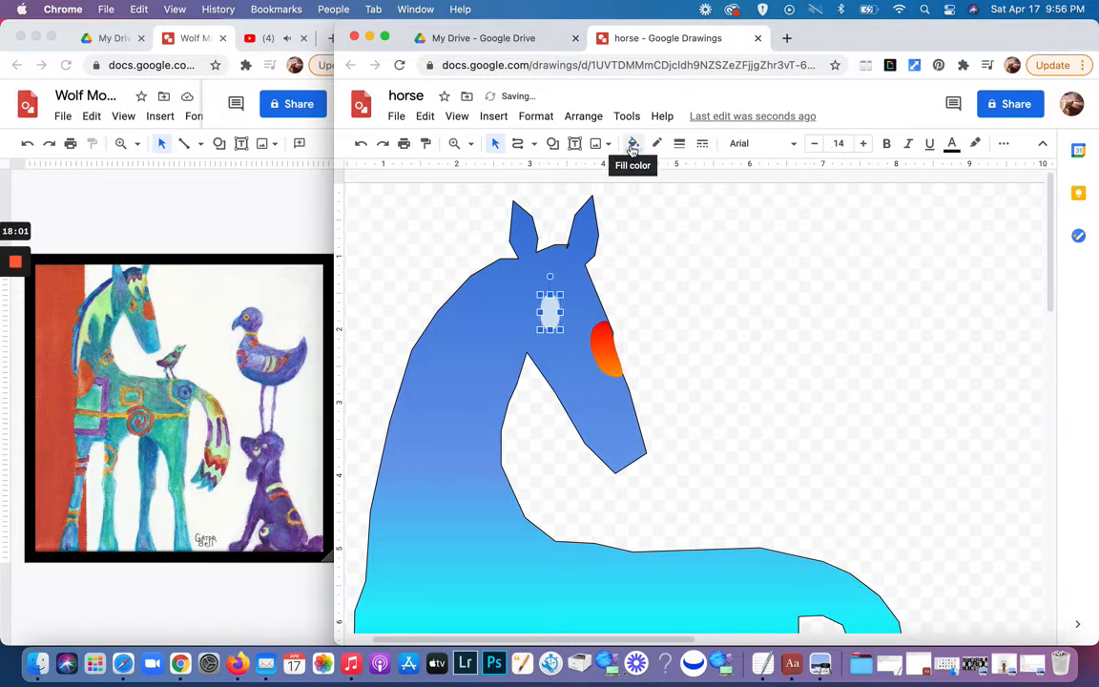
Step: Create a linear custom gradient for the horse's eye with an orange end stop and a pale yellow start stop
{"action": "left_click", "coordinate": [632, 143]}
{"action": "left_click", "coordinate": [737, 172]}
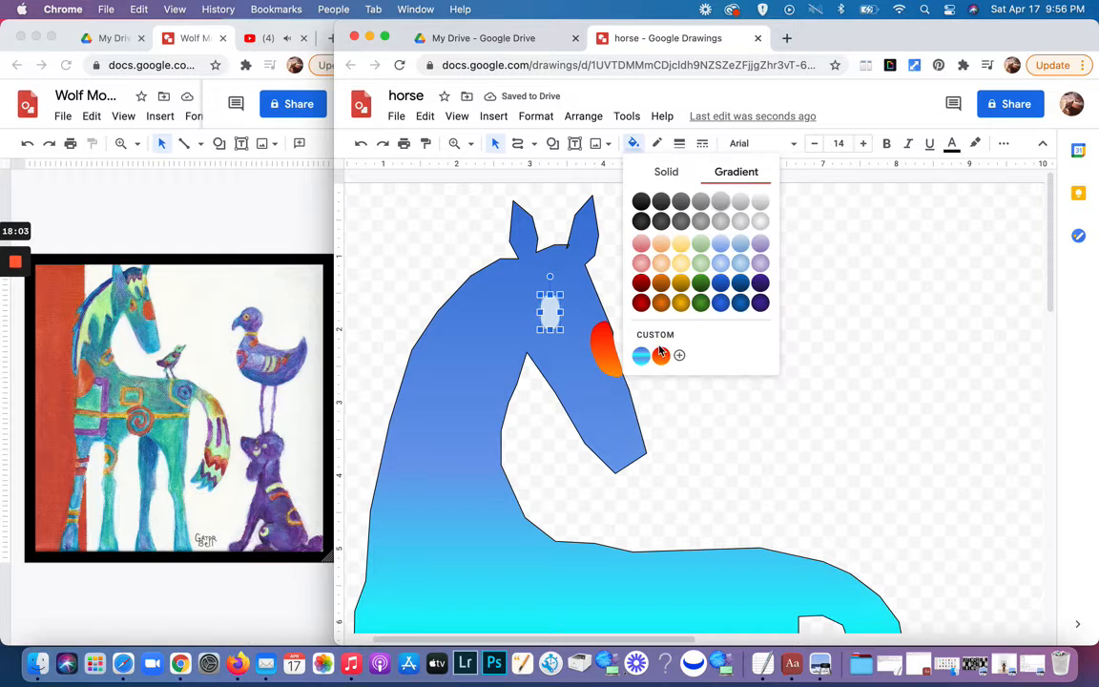
{"action": "left_click", "coordinate": [656, 341]}
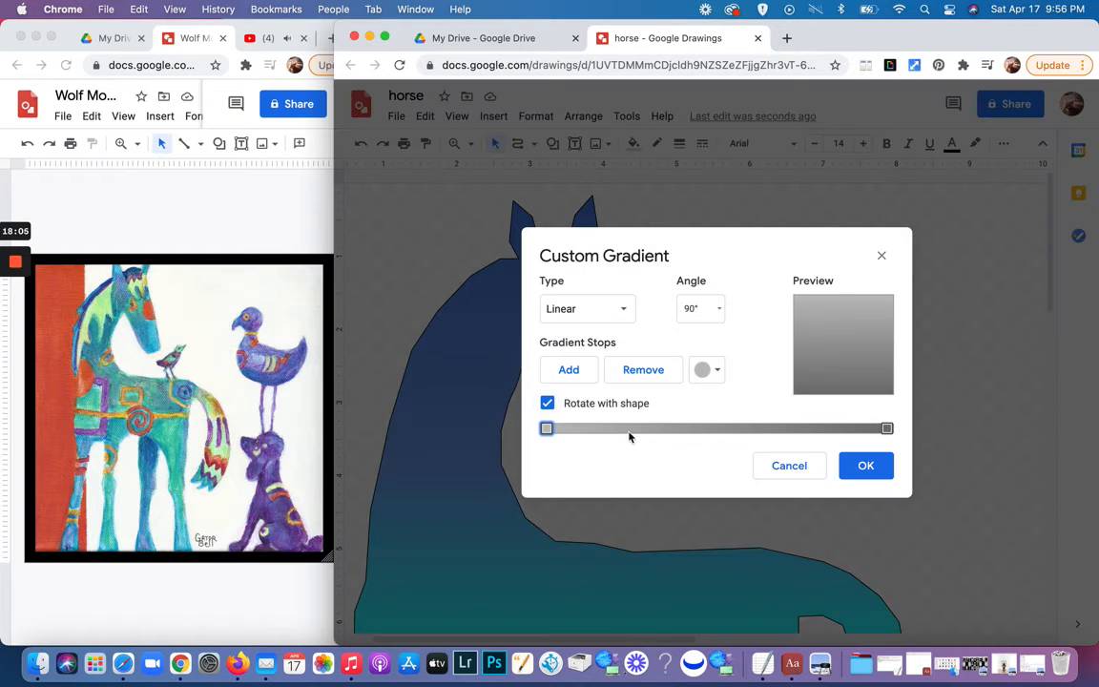
{"action": "left_click", "coordinate": [886, 429]}
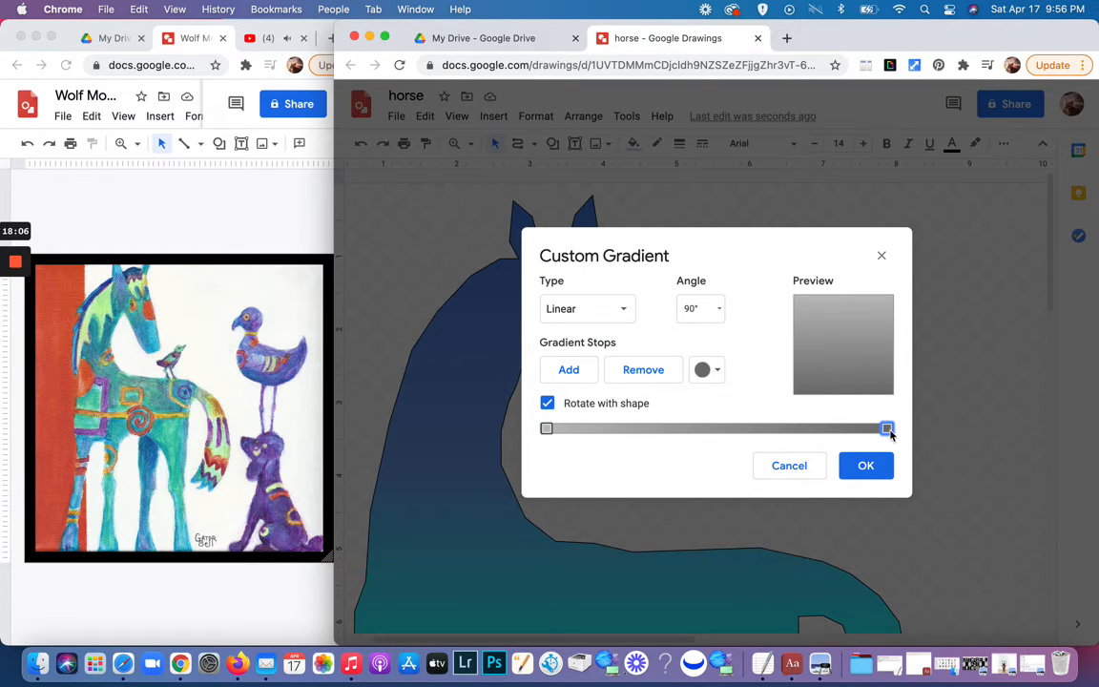
{"action": "left_click", "coordinate": [708, 370]}
{"action": "left_click", "coordinate": [739, 448]}
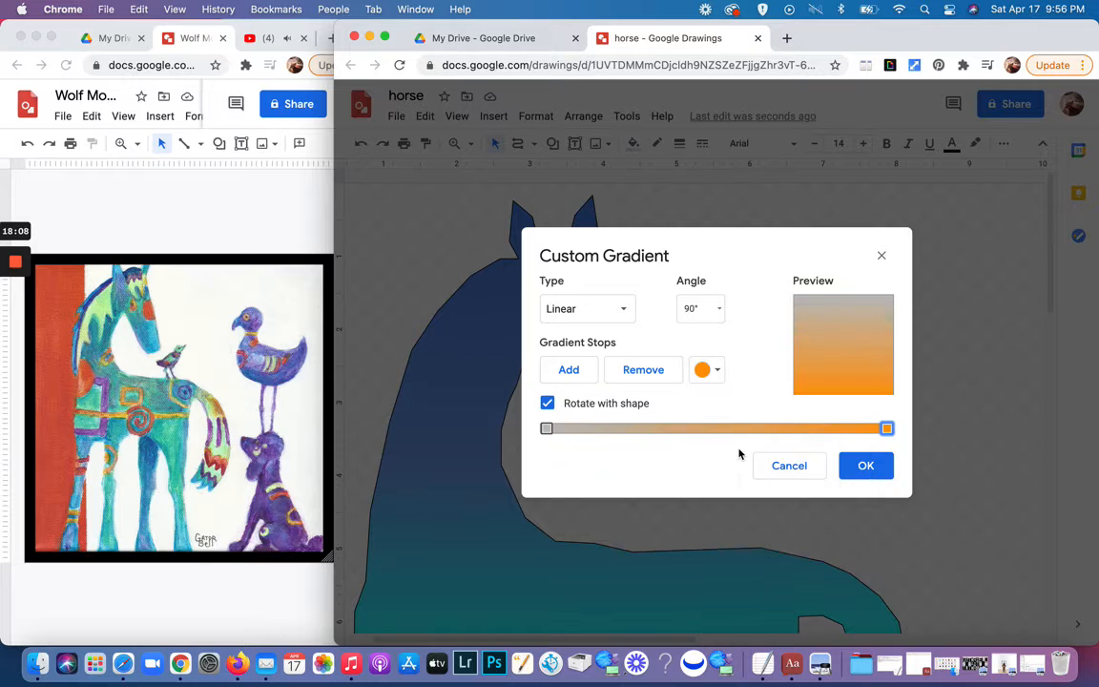
{"action": "left_click", "coordinate": [546, 428]}
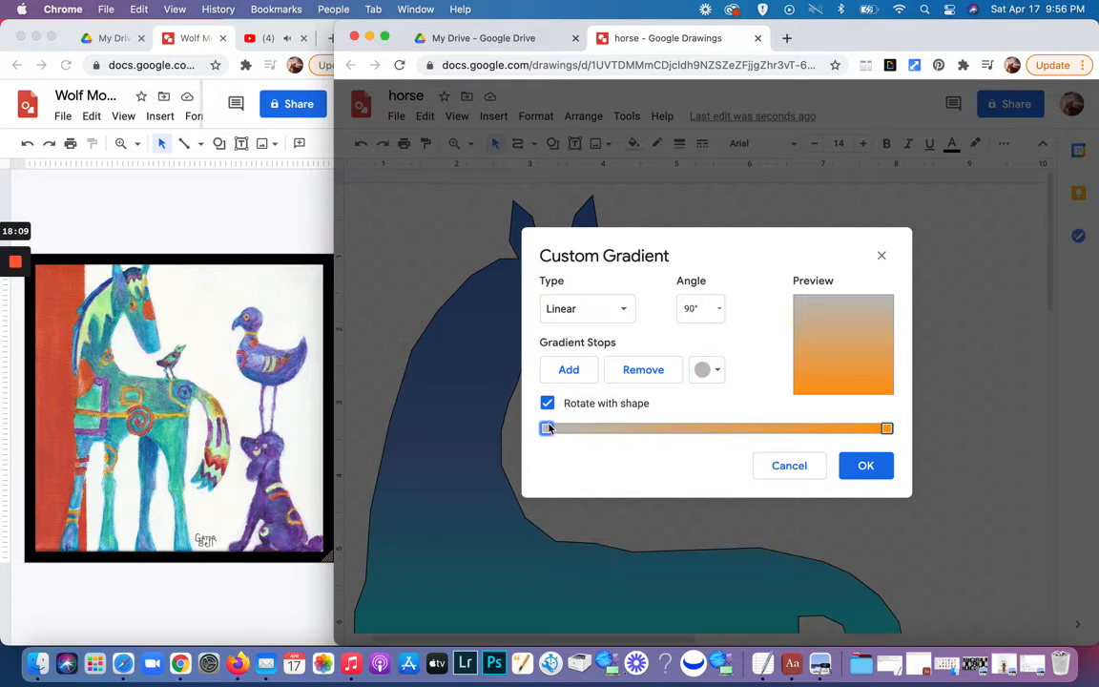
{"action": "left_click", "coordinate": [708, 370]}
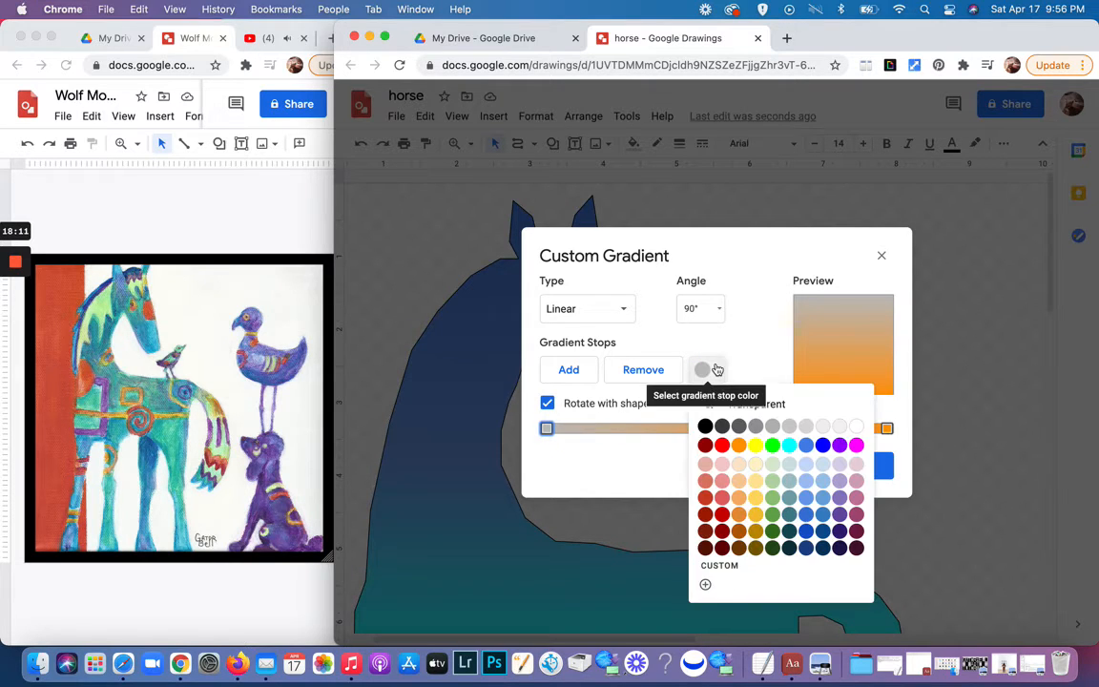
{"action": "left_click", "coordinate": [755, 465]}
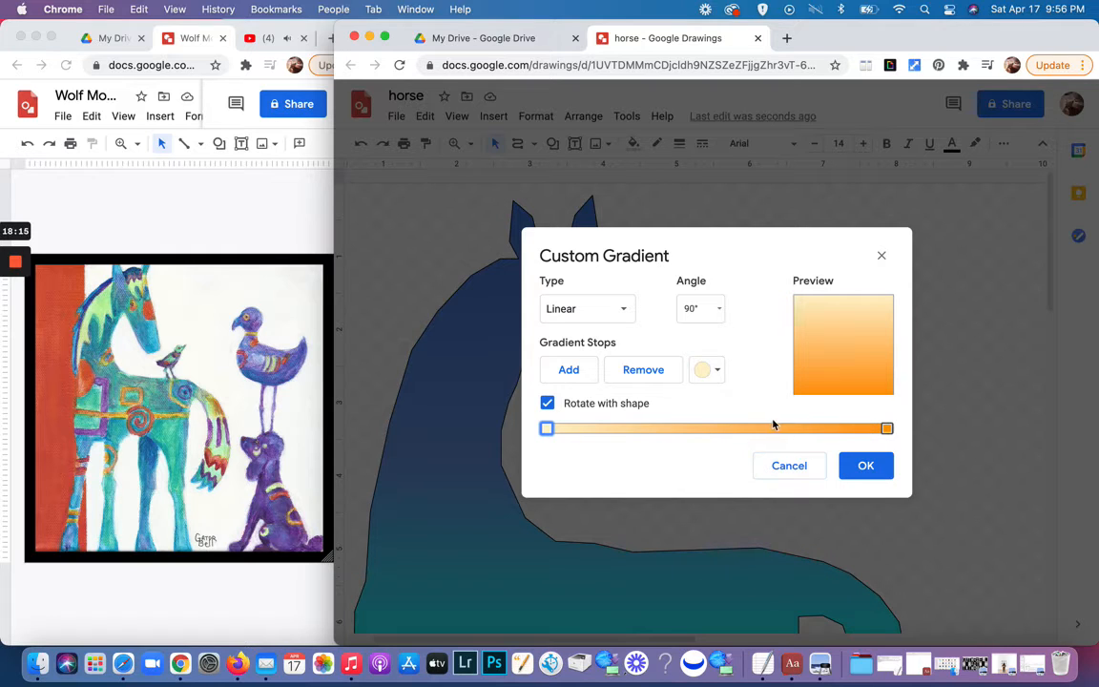
Step: Change the eye gradient's end stop to a lighter orange, apply the gradient, and deselect the eye
{"action": "left_click", "coordinate": [886, 428]}
{"action": "left_click", "coordinate": [717, 371]}
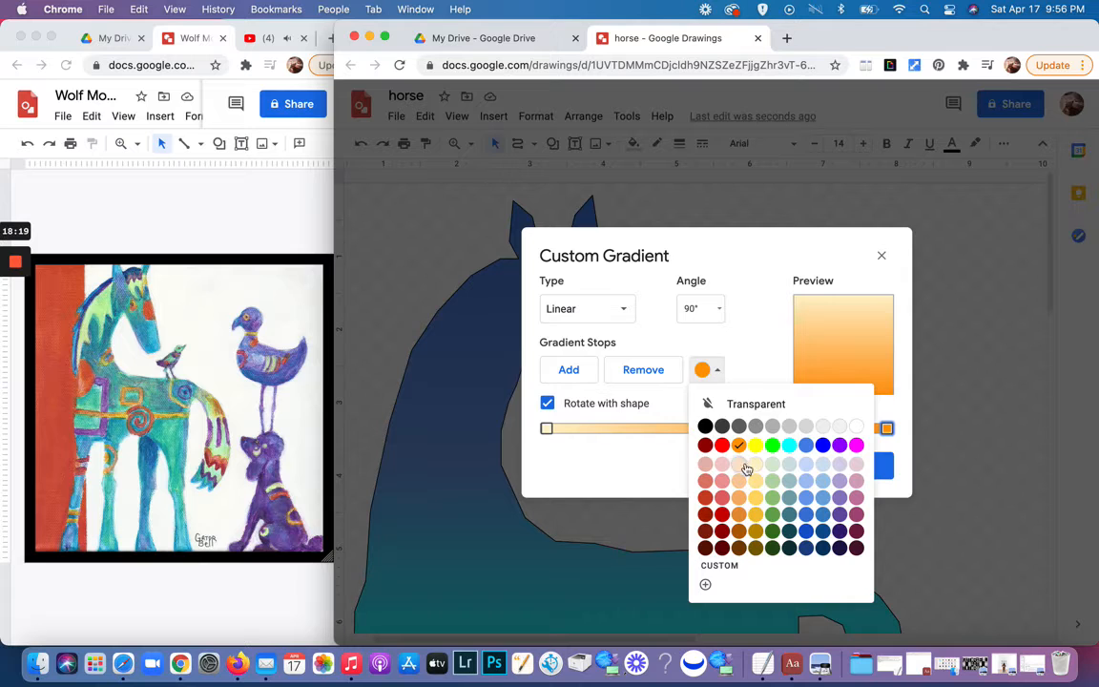
{"action": "left_click", "coordinate": [741, 497]}
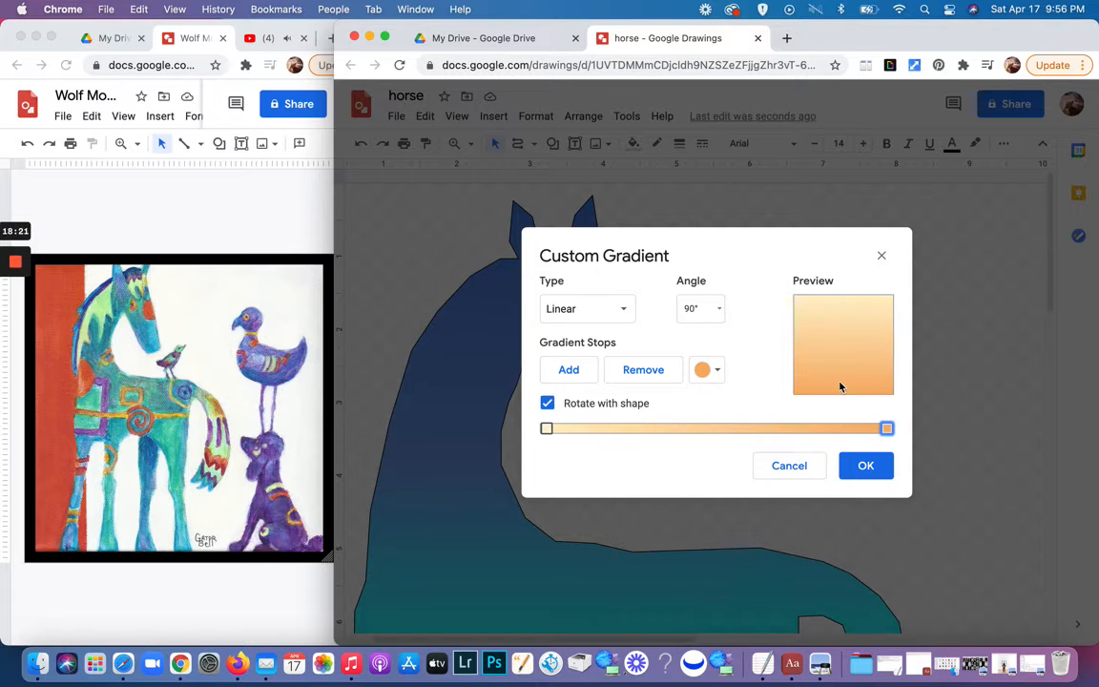
{"action": "left_click", "coordinate": [861, 466]}
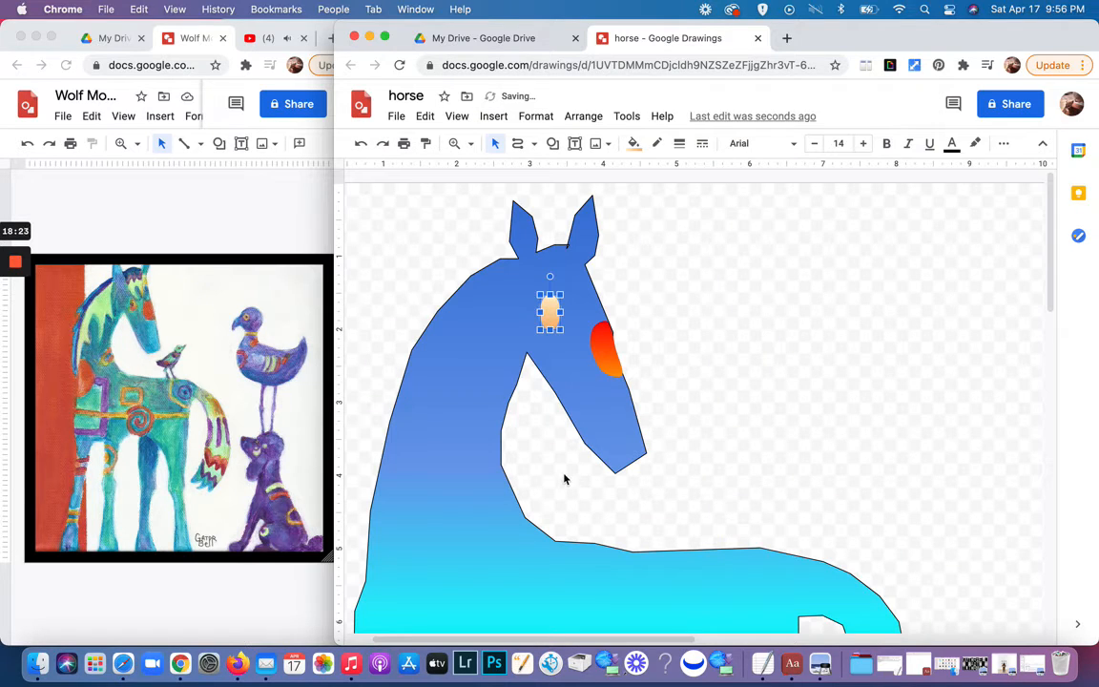
{"action": "left_click", "coordinate": [563, 479]}
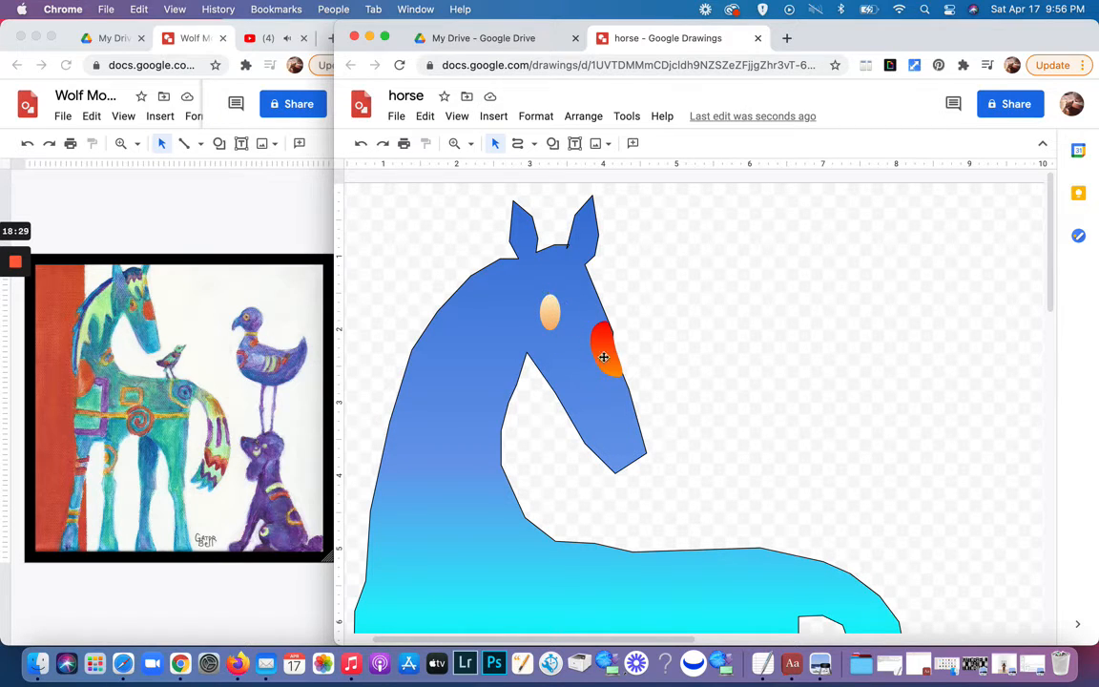
Step: Tilt the eye oval slightly counterclockwise and place a smaller duplicate of it inside as the pupil
{"action": "left_click", "coordinate": [550, 305]}
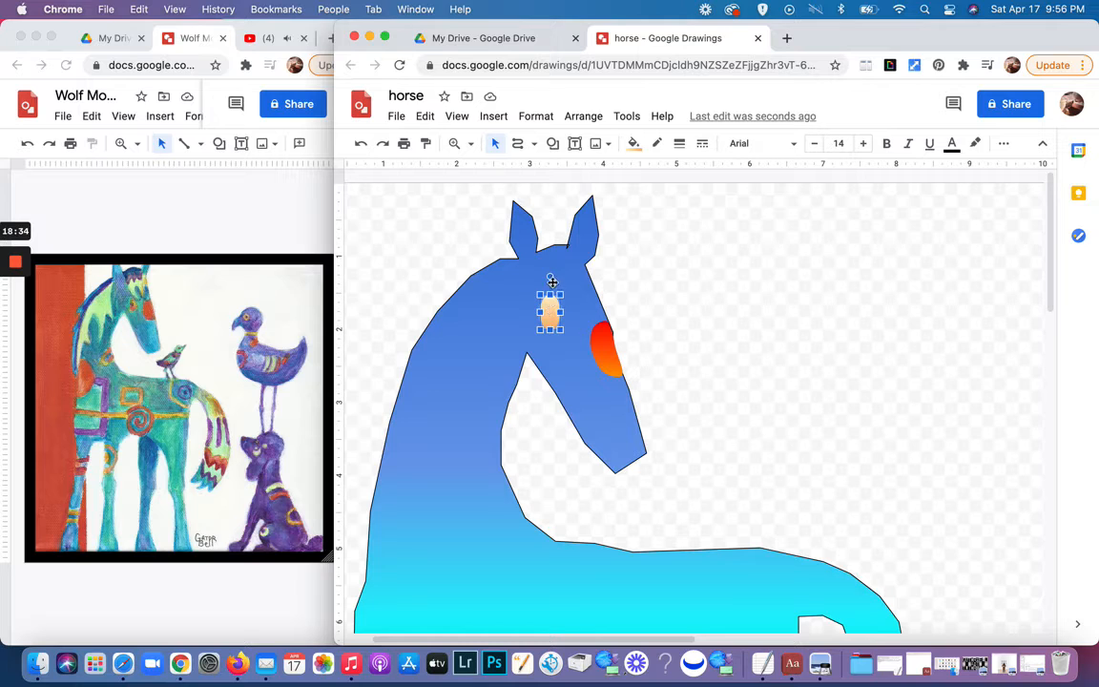
{"action": "left_click_drag", "start_coordinate": [549, 278], "coordinate": [531, 261]}
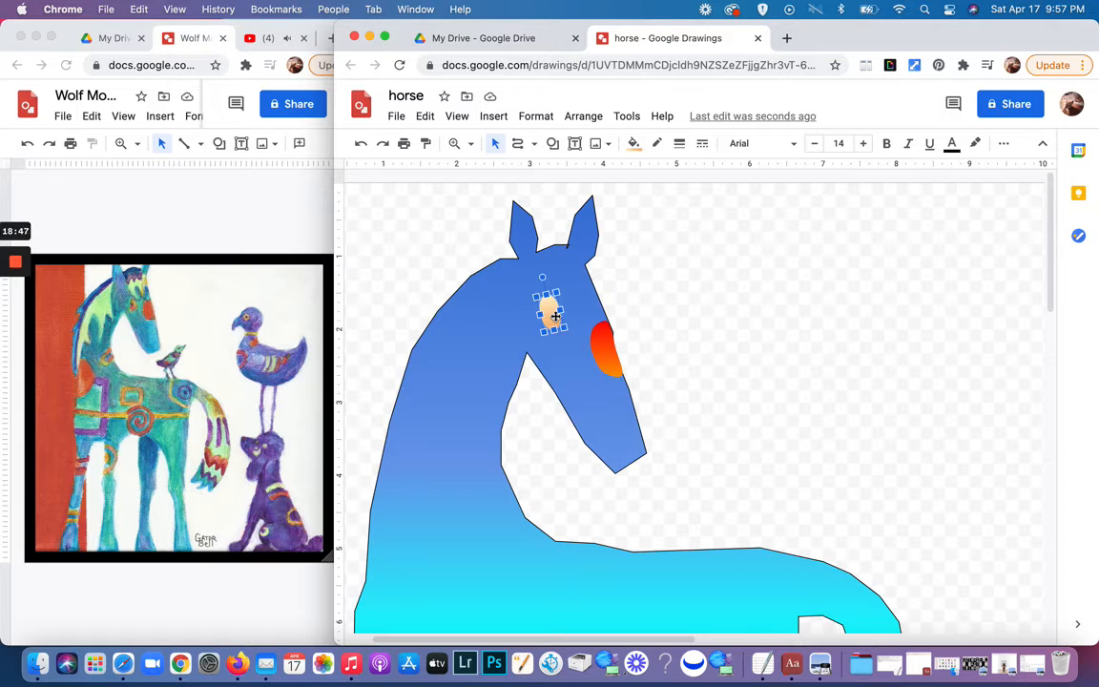
{"action": "key", "text": "super+d"}
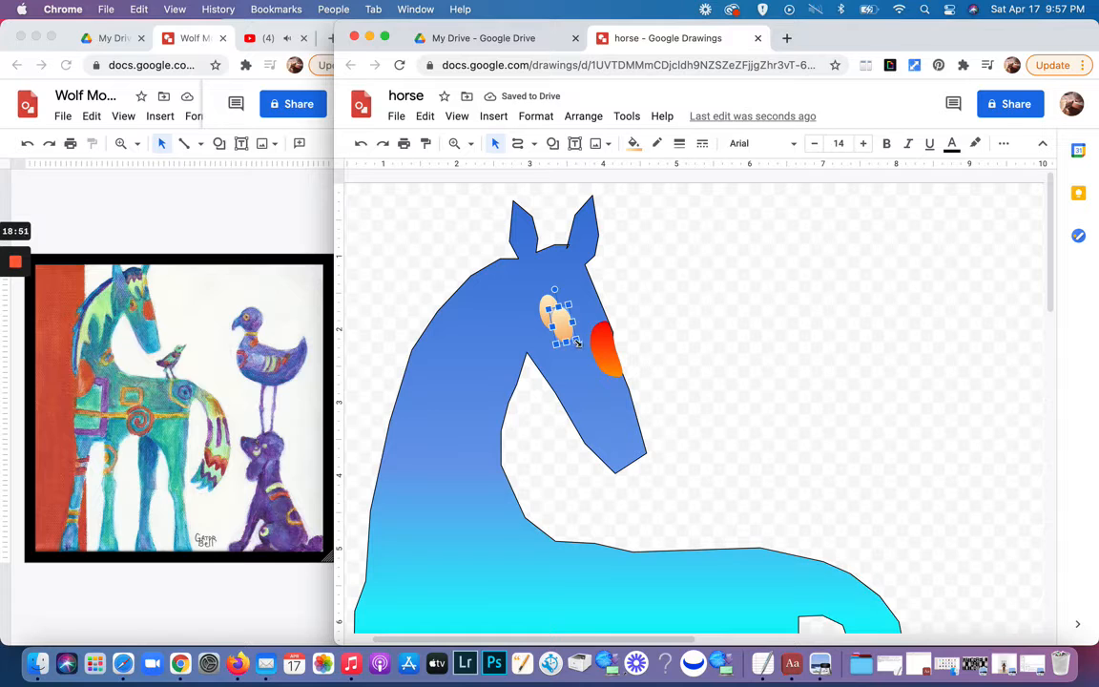
{"action": "left_click_drag", "start_coordinate": [577, 341], "coordinate": [561, 326]}
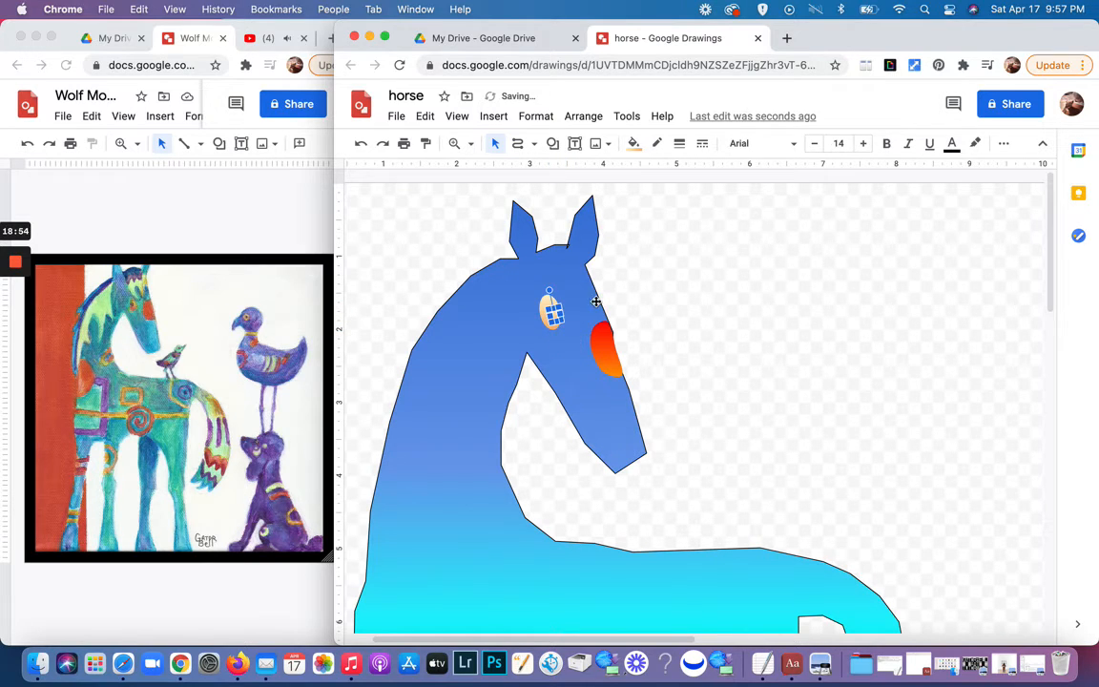
{"action": "left_click", "coordinate": [660, 287]}
Step: Fill the small pupil oval with black
{"action": "left_click", "coordinate": [553, 315]}
{"action": "left_click", "coordinate": [632, 143]}
{"action": "left_click", "coordinate": [647, 208]}
{"action": "left_click", "coordinate": [598, 300]}
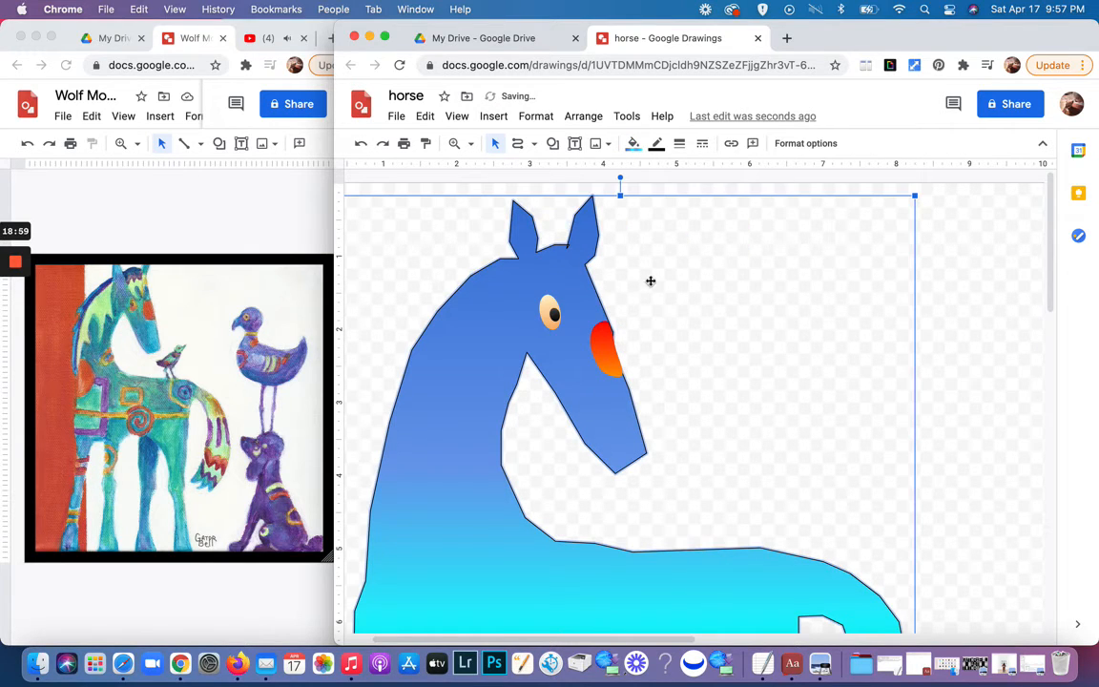
Step: Move the black pupil to the rear edge of the eye, facing the horse's neck, and deselect it
{"action": "left_click", "coordinate": [549, 313]}
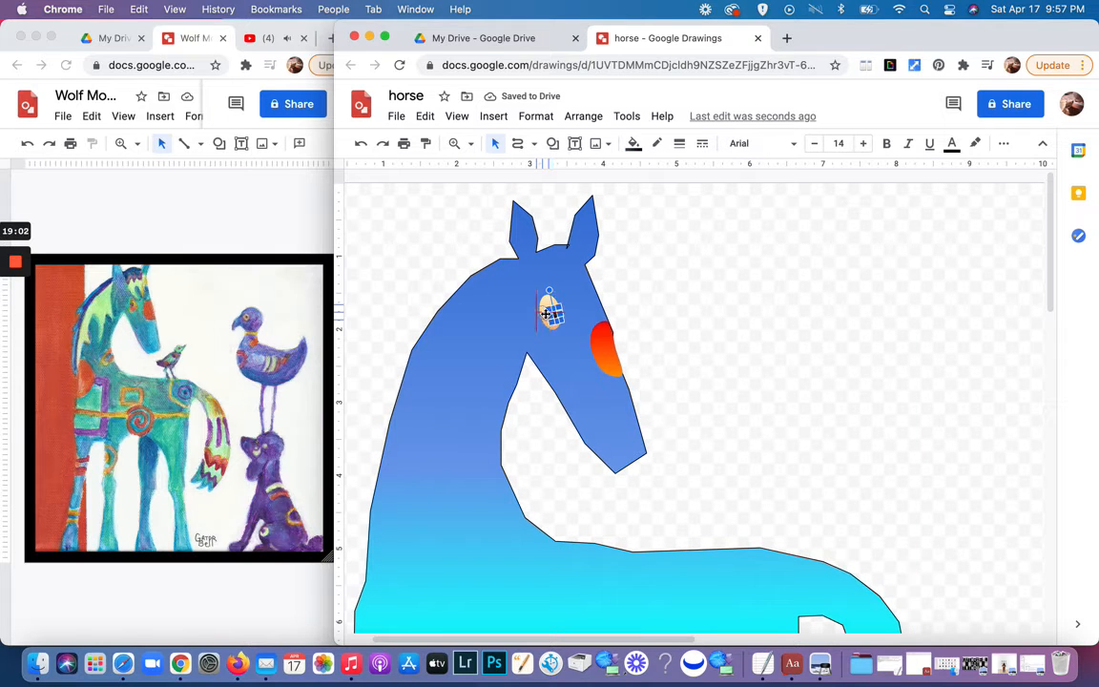
{"action": "left_click_drag", "start_coordinate": [547, 314], "coordinate": [541, 313]}
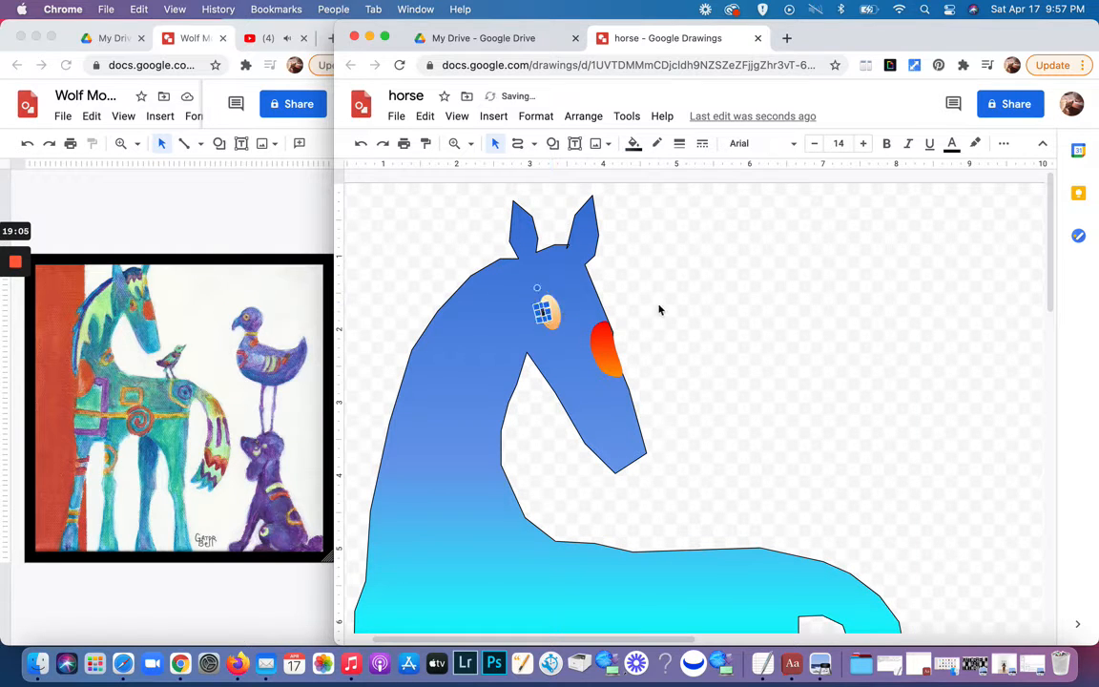
{"action": "left_click", "coordinate": [658, 303]}
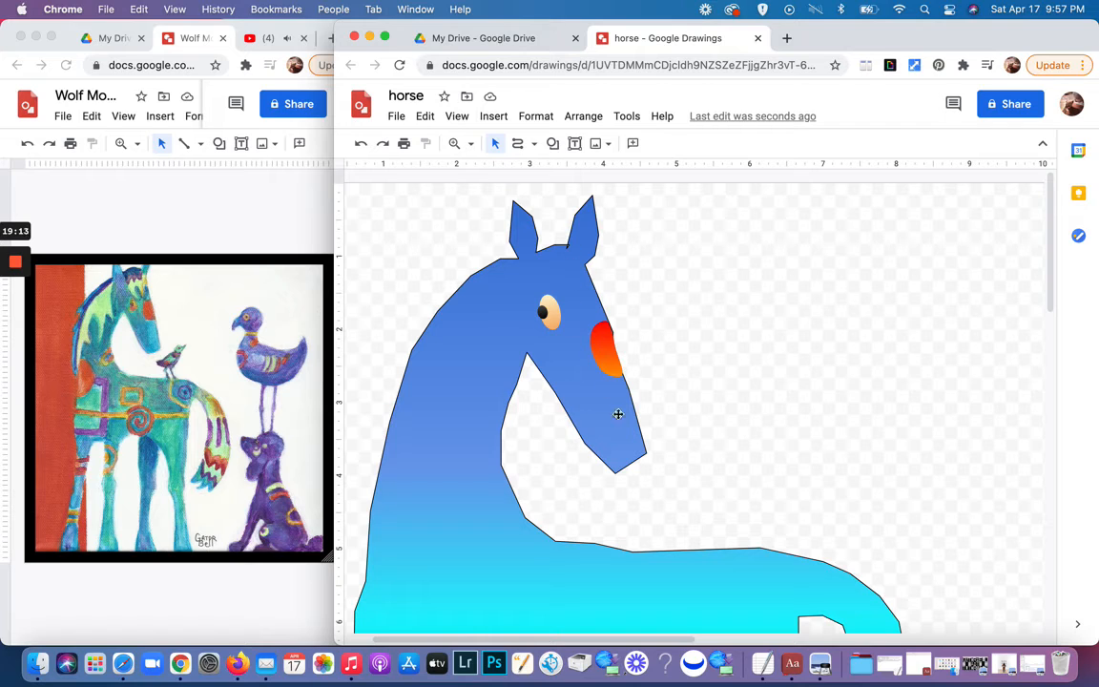
Step: Trace a closed polyline strip along the front of the face from forehead to muzzle and make its outline transparent
{"action": "left_click", "coordinate": [533, 144]}
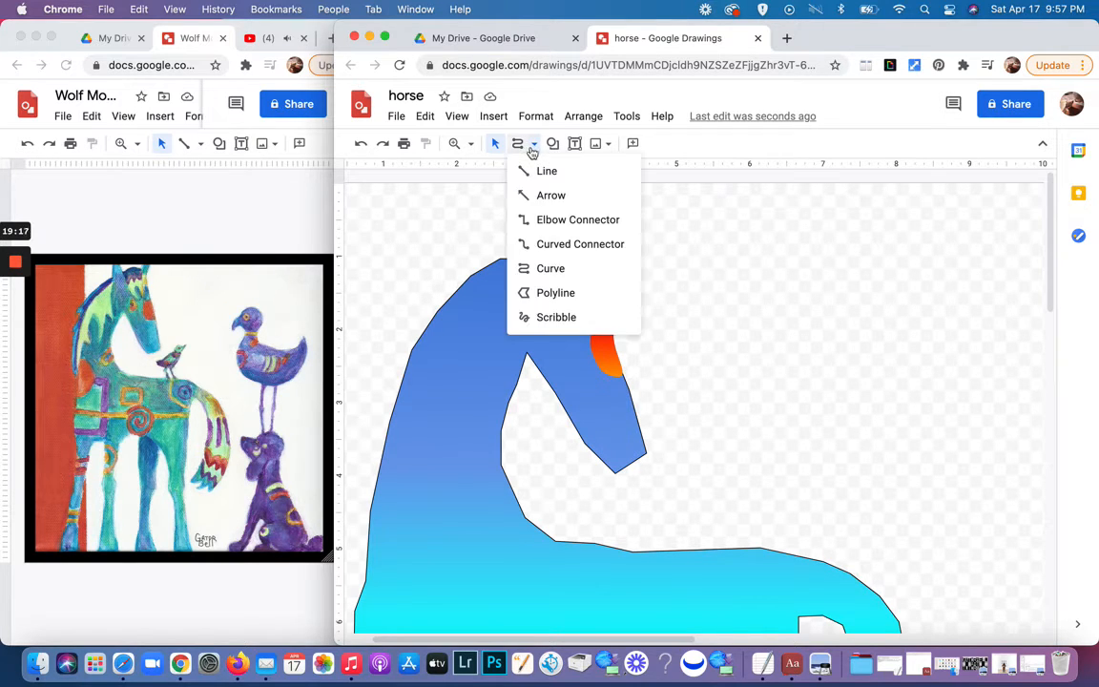
{"action": "left_click", "coordinate": [560, 294]}
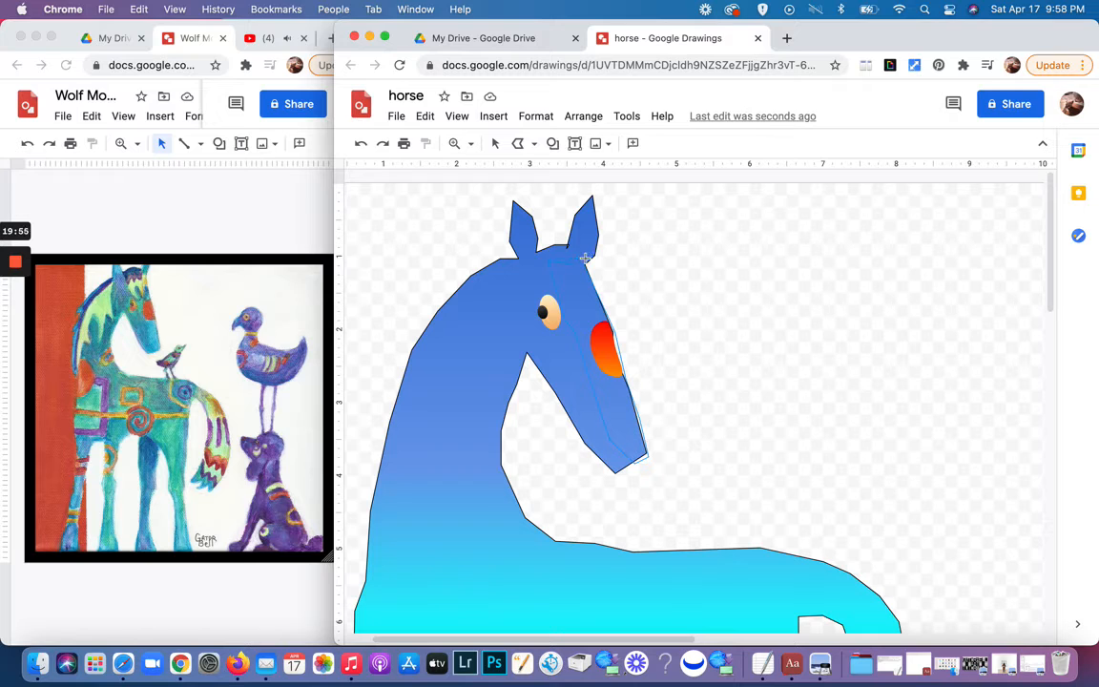
{"action": "left_click", "coordinate": [584, 257]}
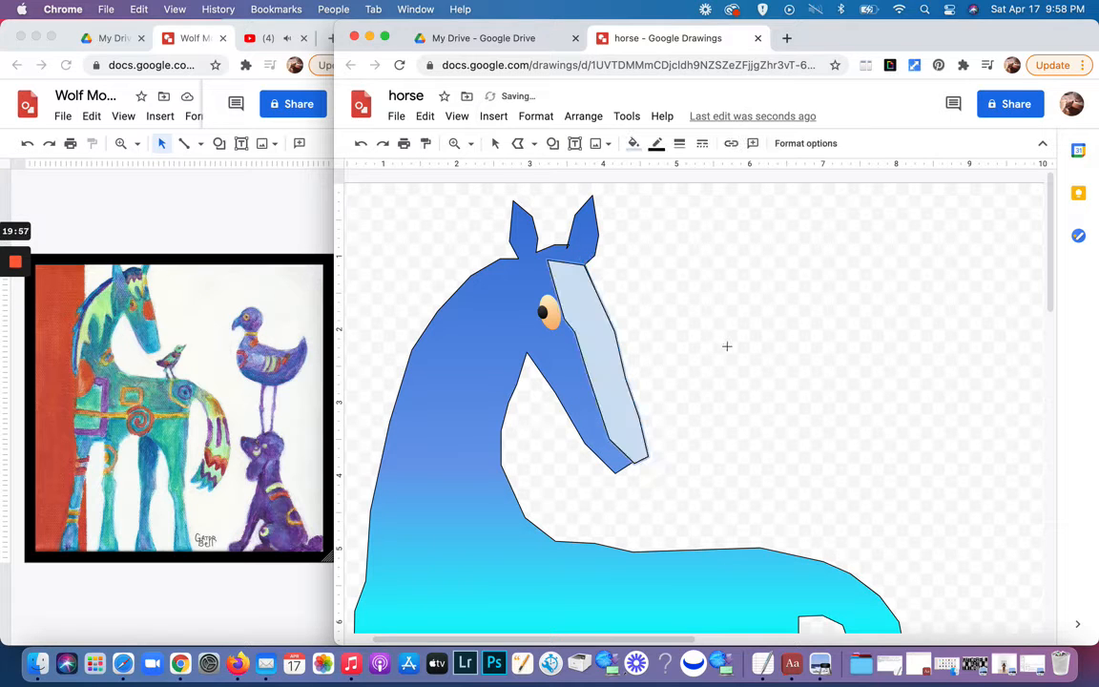
{"action": "left_click", "coordinate": [656, 143]}
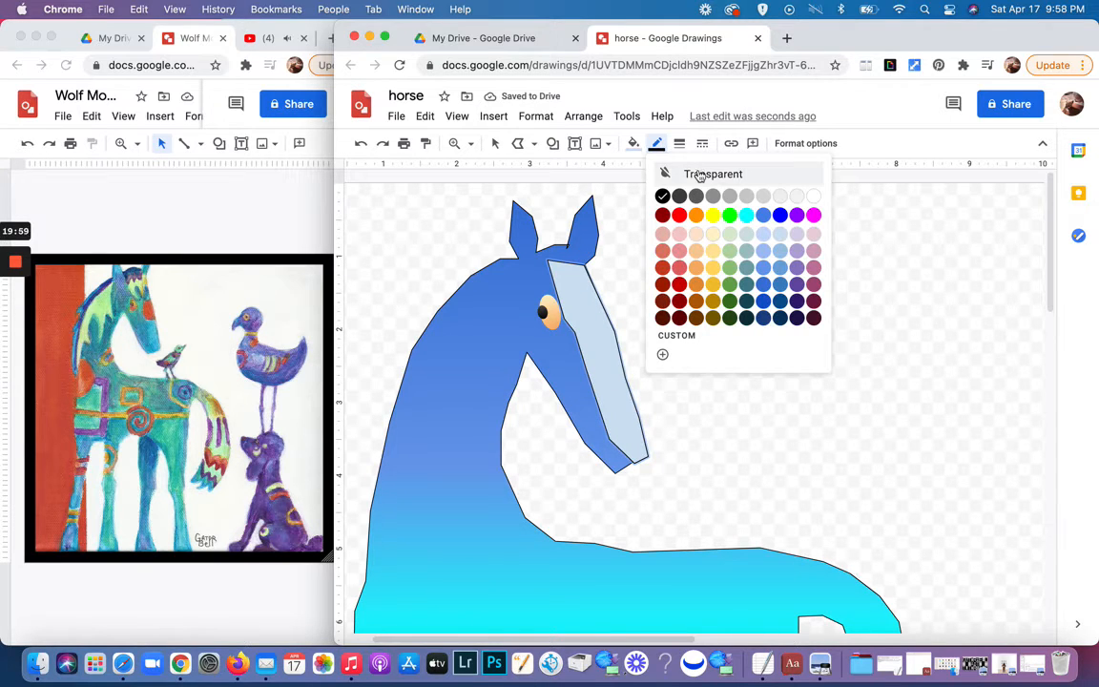
{"action": "left_click", "coordinate": [700, 174]}
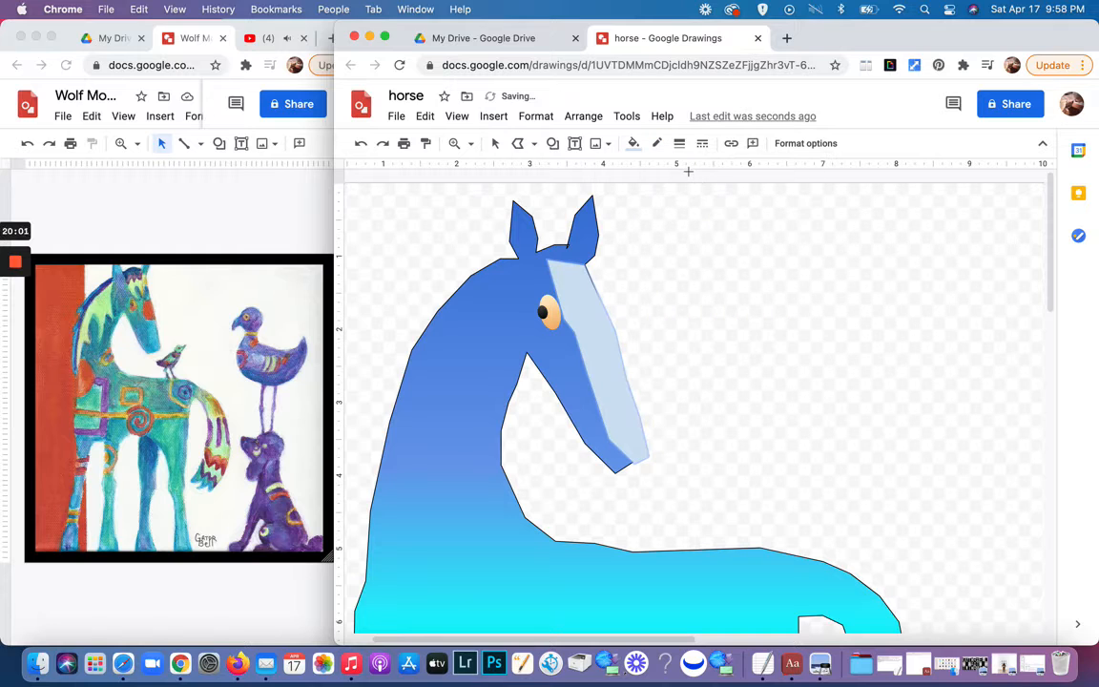
Step: Fill the face strip with a linear custom gradient that has a cyan start stop and a light blue end stop
{"action": "left_click", "coordinate": [632, 145]}
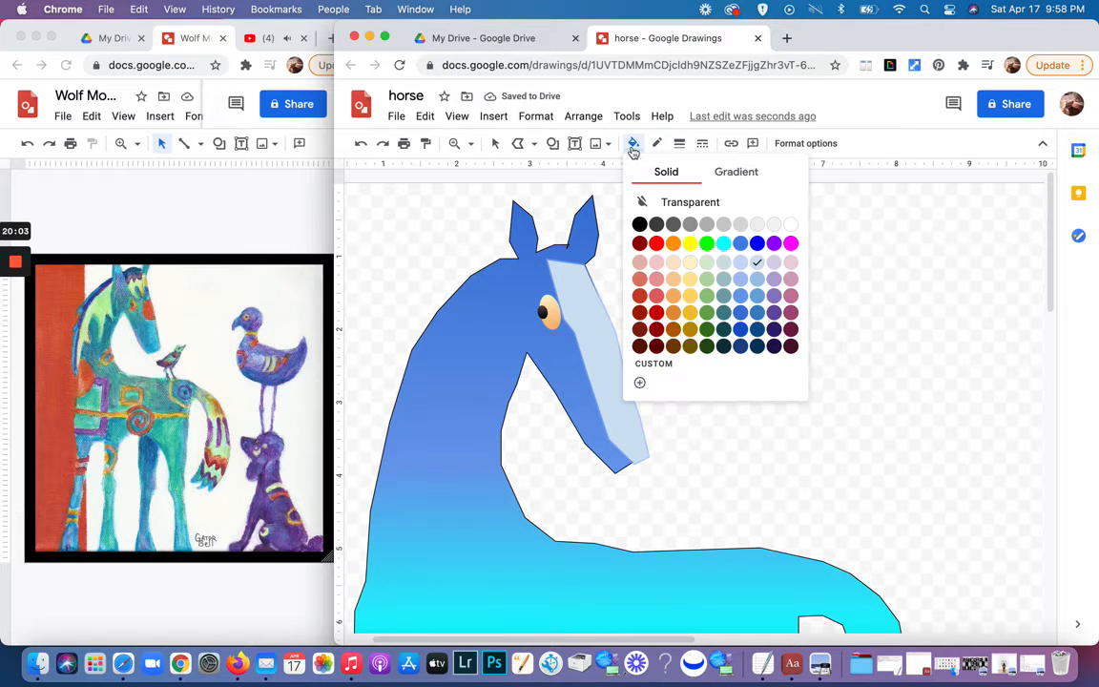
{"action": "left_click", "coordinate": [744, 175]}
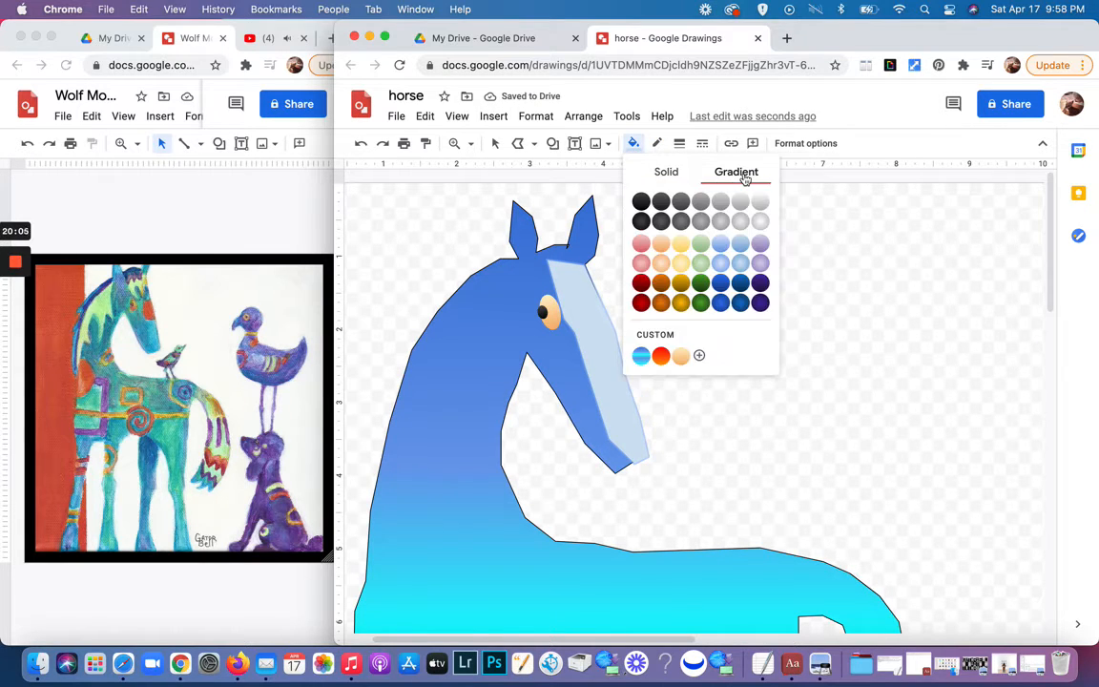
{"action": "left_click", "coordinate": [661, 336]}
{"action": "left_click", "coordinate": [710, 370]}
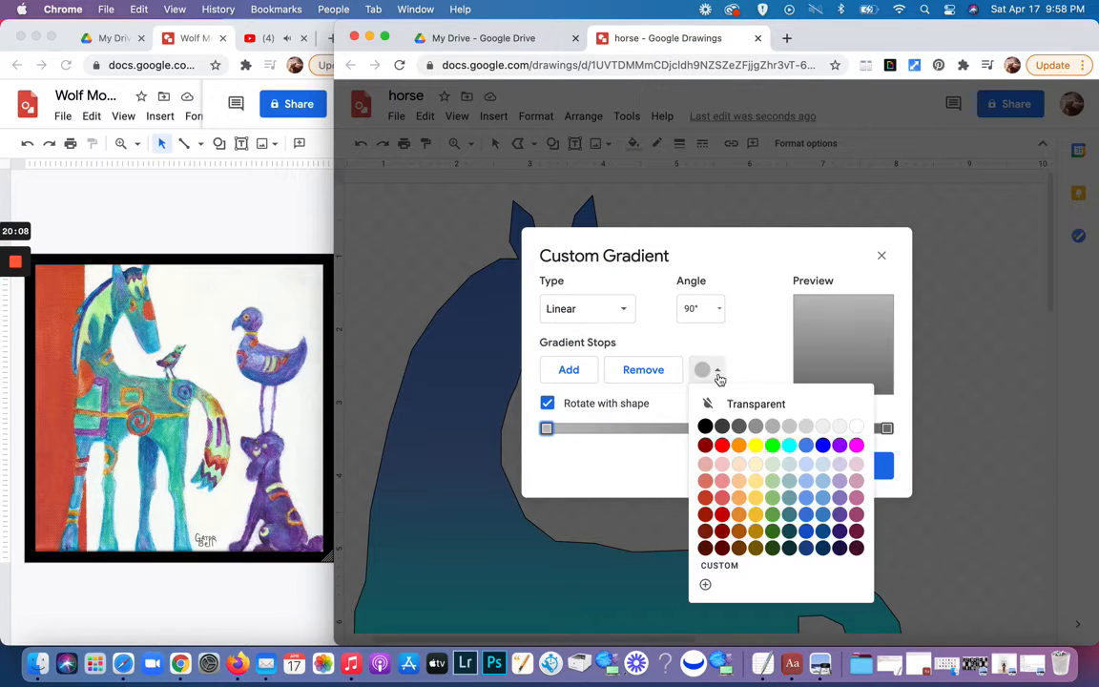
{"action": "left_click", "coordinate": [789, 445]}
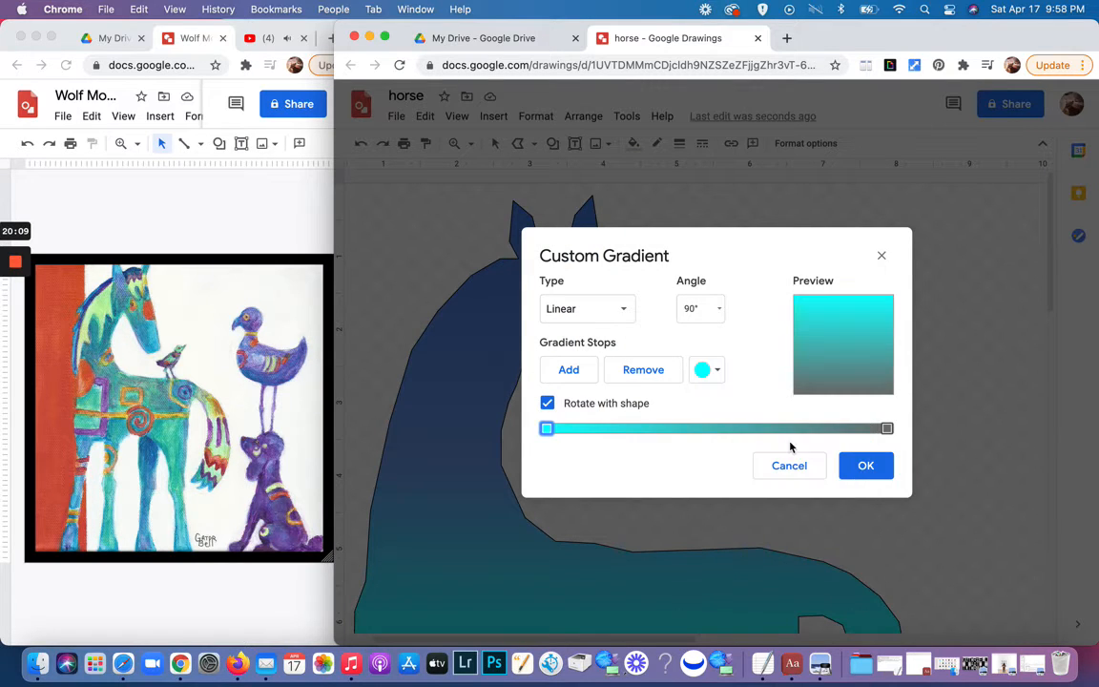
{"action": "left_click", "coordinate": [887, 430]}
{"action": "left_click", "coordinate": [717, 371]}
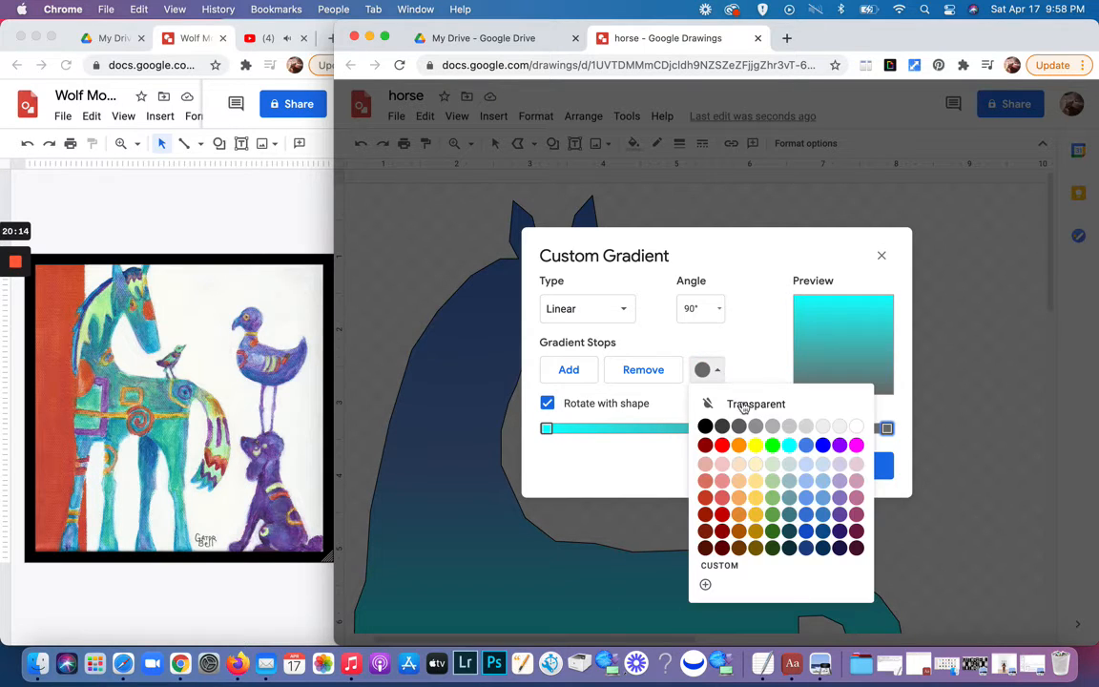
{"action": "left_click", "coordinate": [822, 496]}
{"action": "left_click", "coordinate": [863, 467]}
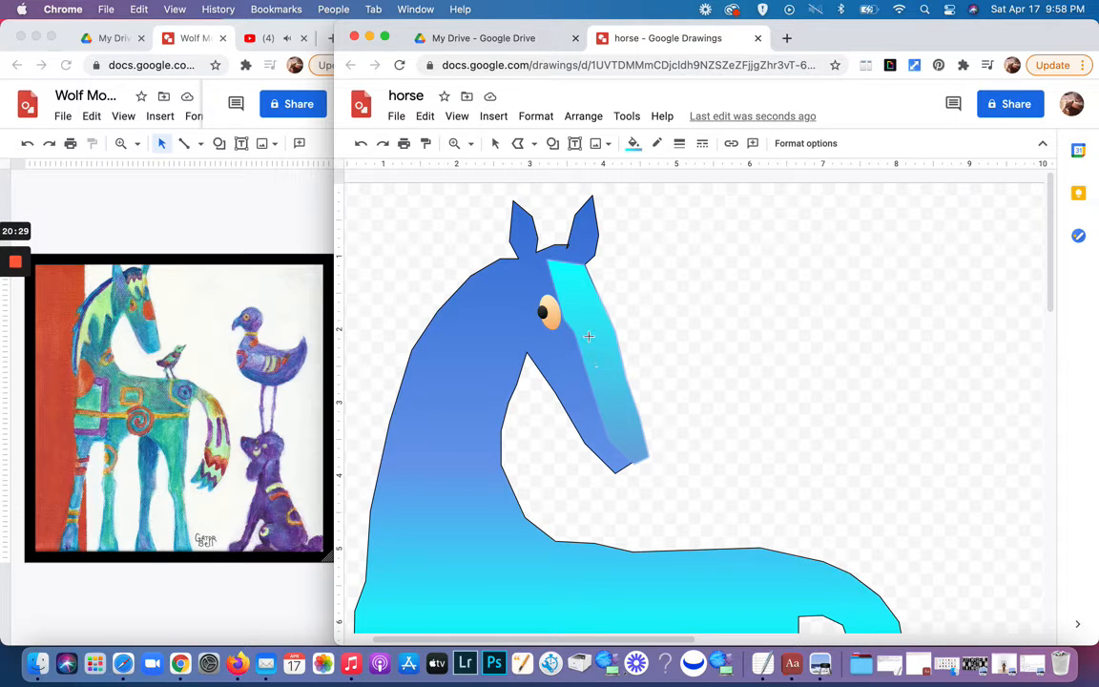
{"action": "left_click", "coordinate": [586, 117]}
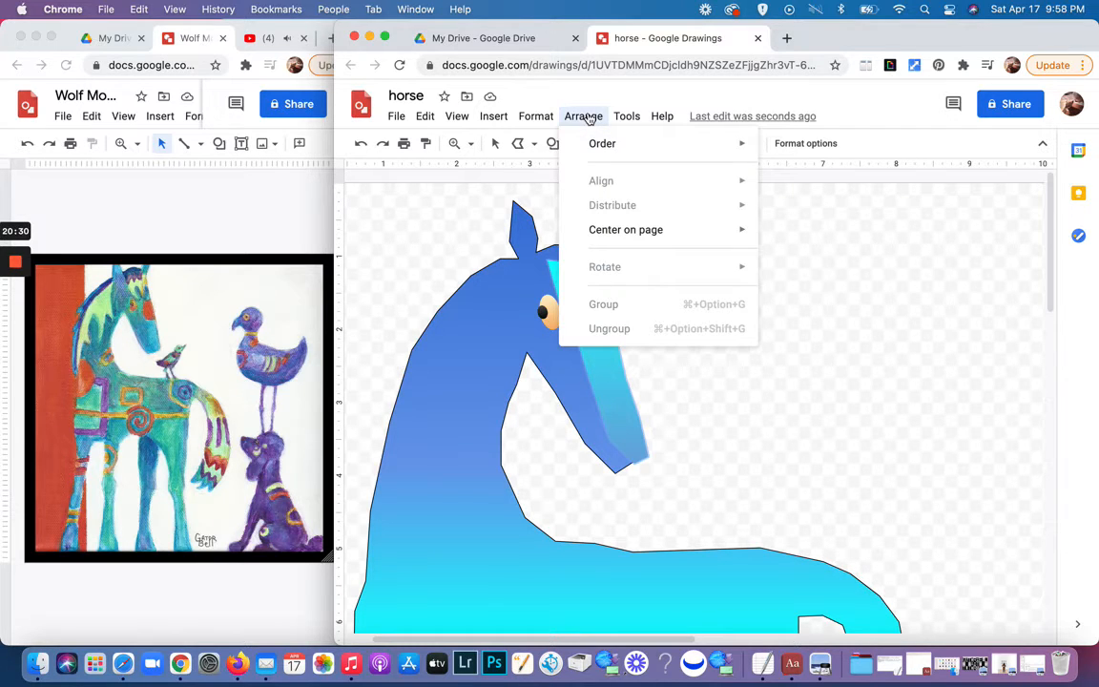
{"action": "mouse_move", "coordinate": [599, 146]}
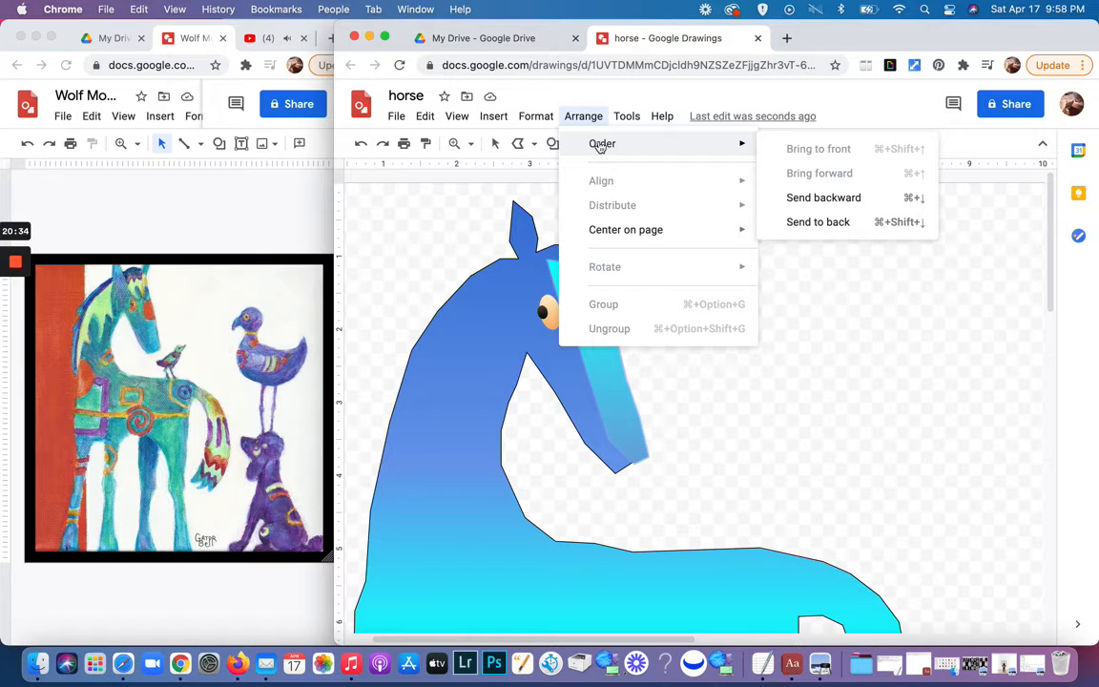
{"action": "left_click", "coordinate": [603, 367]}
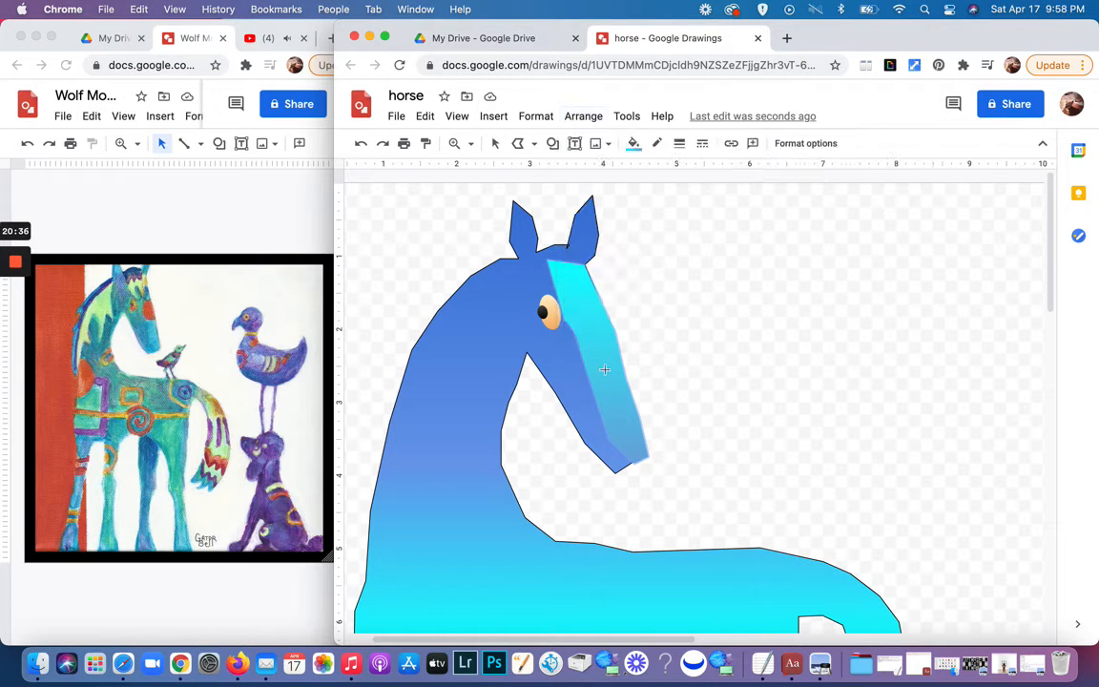
Step: Try to layer the face strip behind the red-orange face spot by sending it backward one level
{"action": "left_click_drag", "start_coordinate": [604, 367], "coordinate": [494, 143]}
{"action": "left_click", "coordinate": [494, 143]}
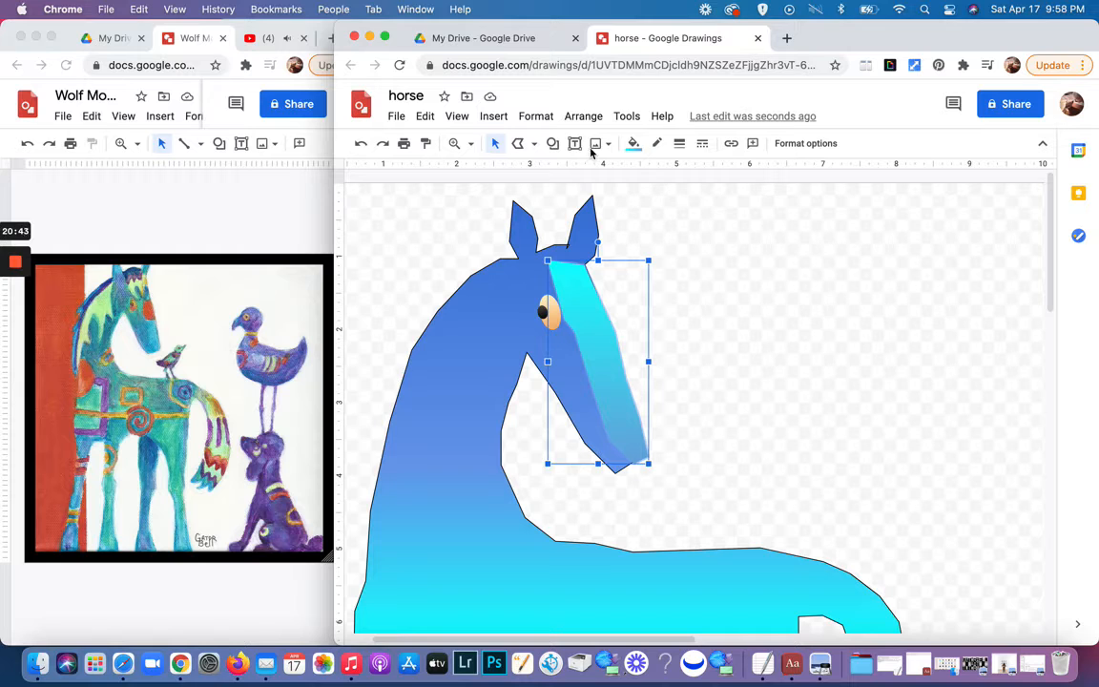
{"action": "left_click", "coordinate": [582, 116]}
{"action": "mouse_move", "coordinate": [592, 143]}
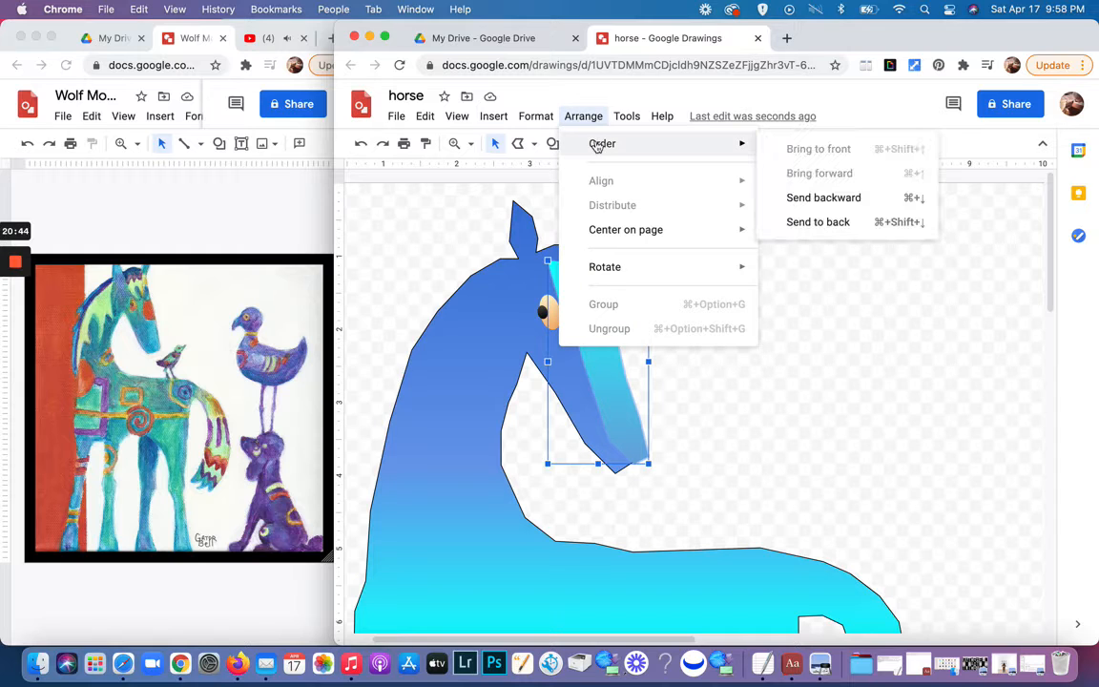
{"action": "left_click", "coordinate": [801, 200]}
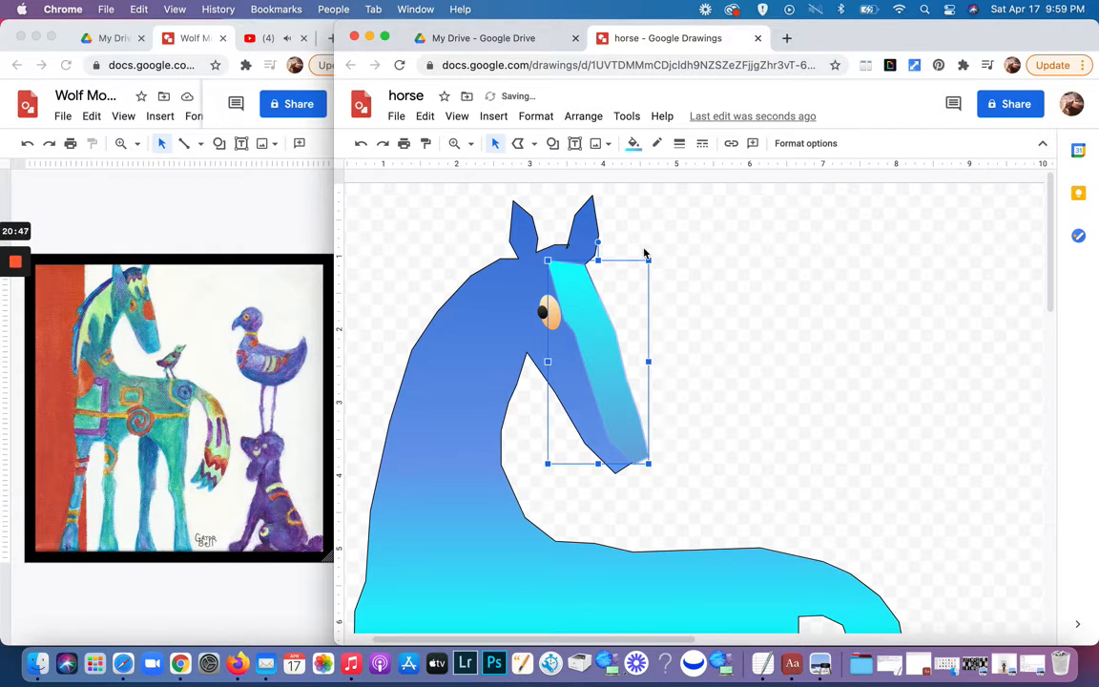
{"action": "left_click", "coordinate": [583, 116]}
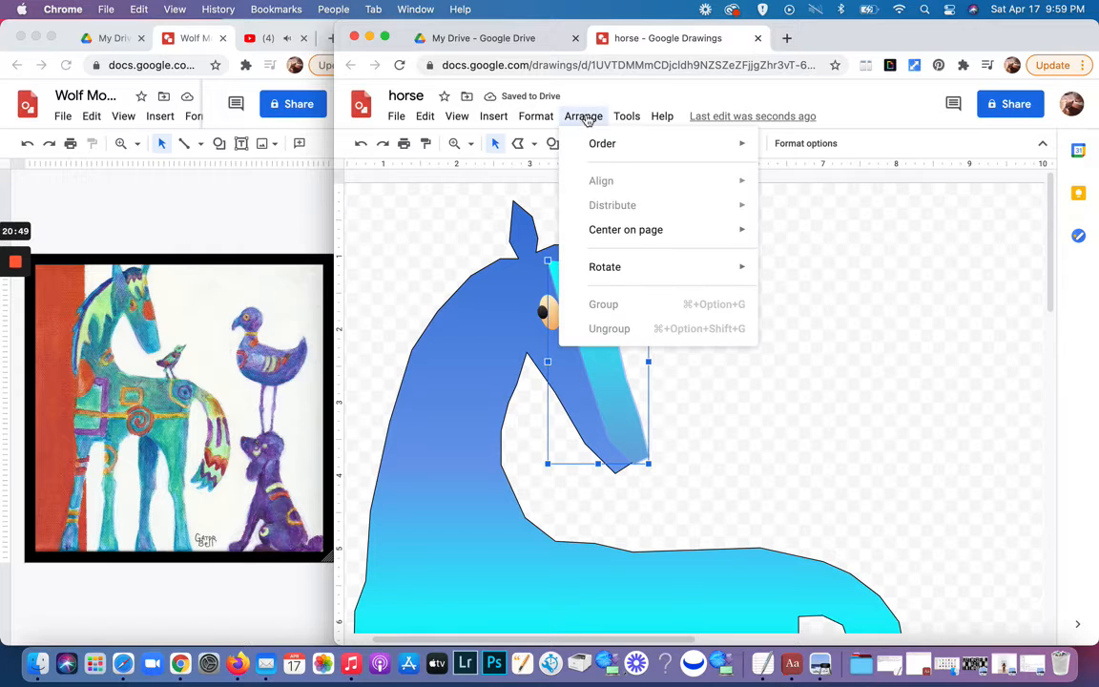
{"action": "mouse_move", "coordinate": [607, 147]}
{"action": "left_click", "coordinate": [769, 150]}
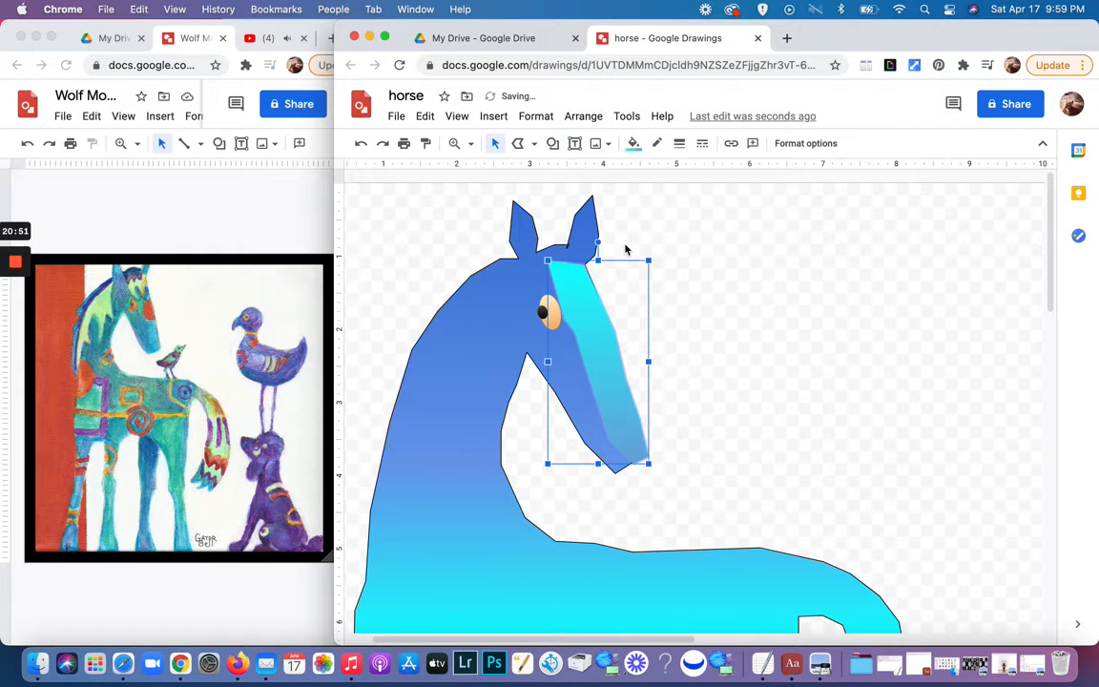
{"action": "left_click", "coordinate": [536, 117]}
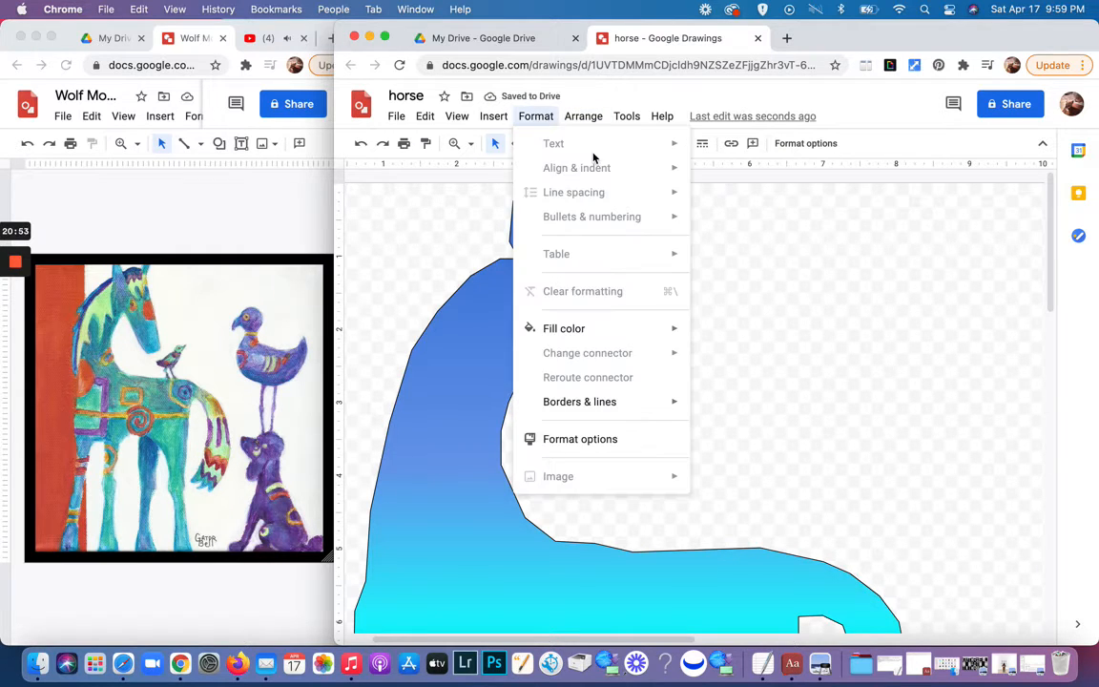
{"action": "left_click", "coordinate": [747, 270]}
{"action": "left_click", "coordinate": [599, 326]}
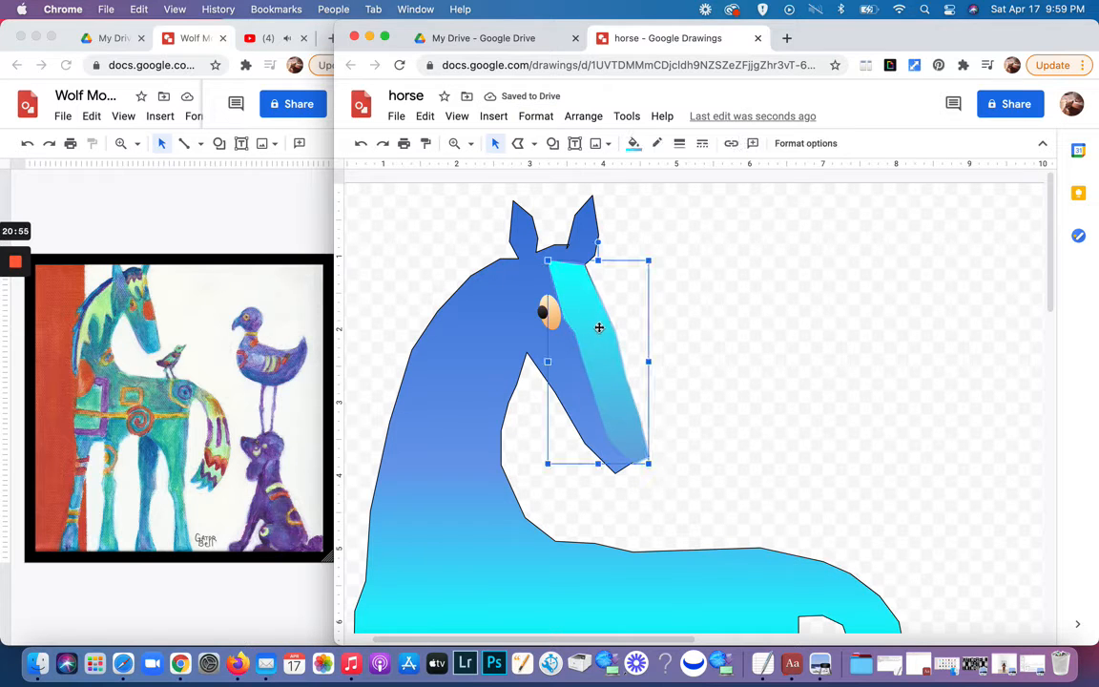
{"action": "left_click", "coordinate": [577, 117]}
{"action": "mouse_move", "coordinate": [587, 145]}
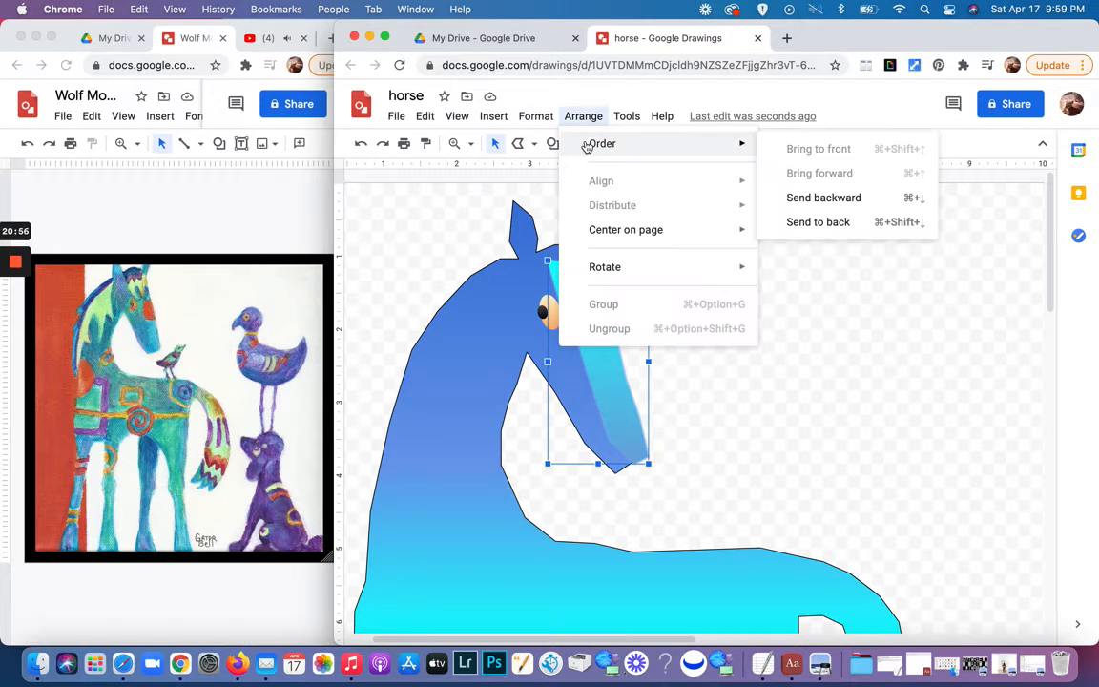
{"action": "left_click", "coordinate": [806, 200]}
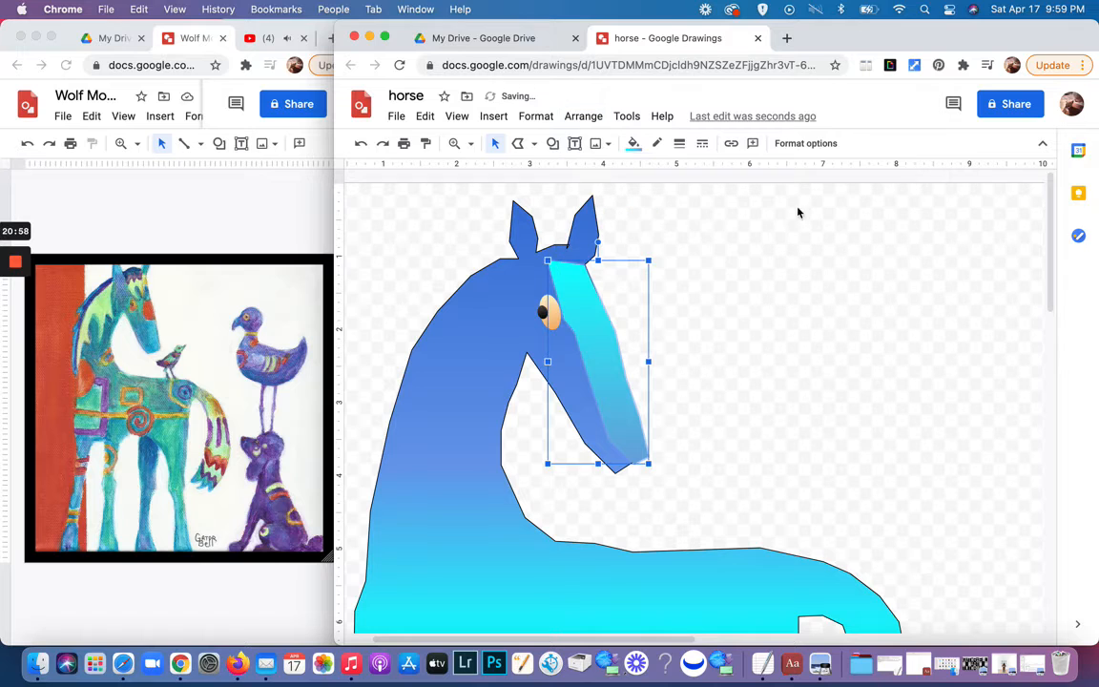
Step: Send the face strip to the back and bring it forward one level, placing it above the body and behind the red-orange spot
{"action": "left_click", "coordinate": [589, 118]}
{"action": "mouse_move", "coordinate": [601, 143]}
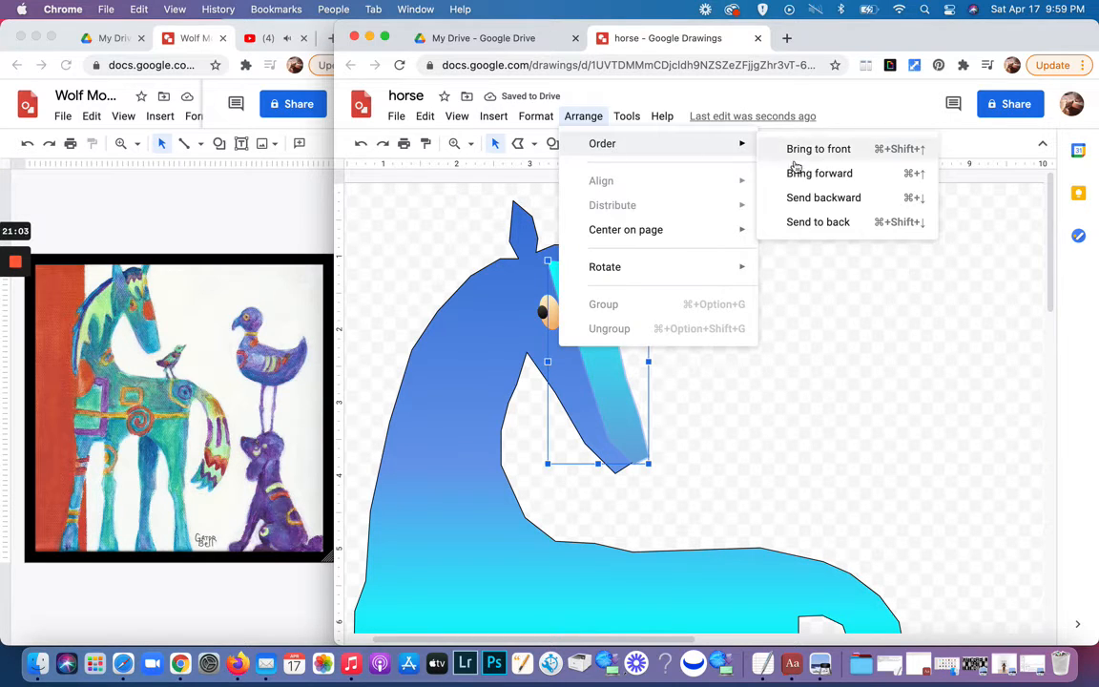
{"action": "left_click", "coordinate": [812, 221]}
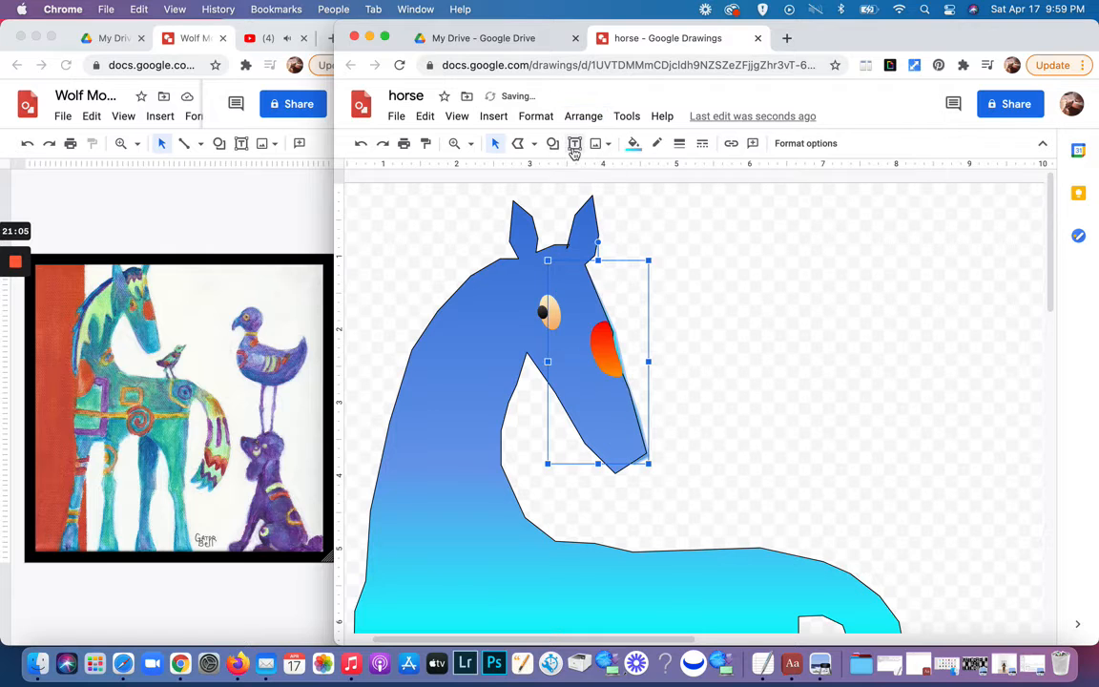
{"action": "left_click", "coordinate": [583, 116]}
{"action": "mouse_move", "coordinate": [601, 143]}
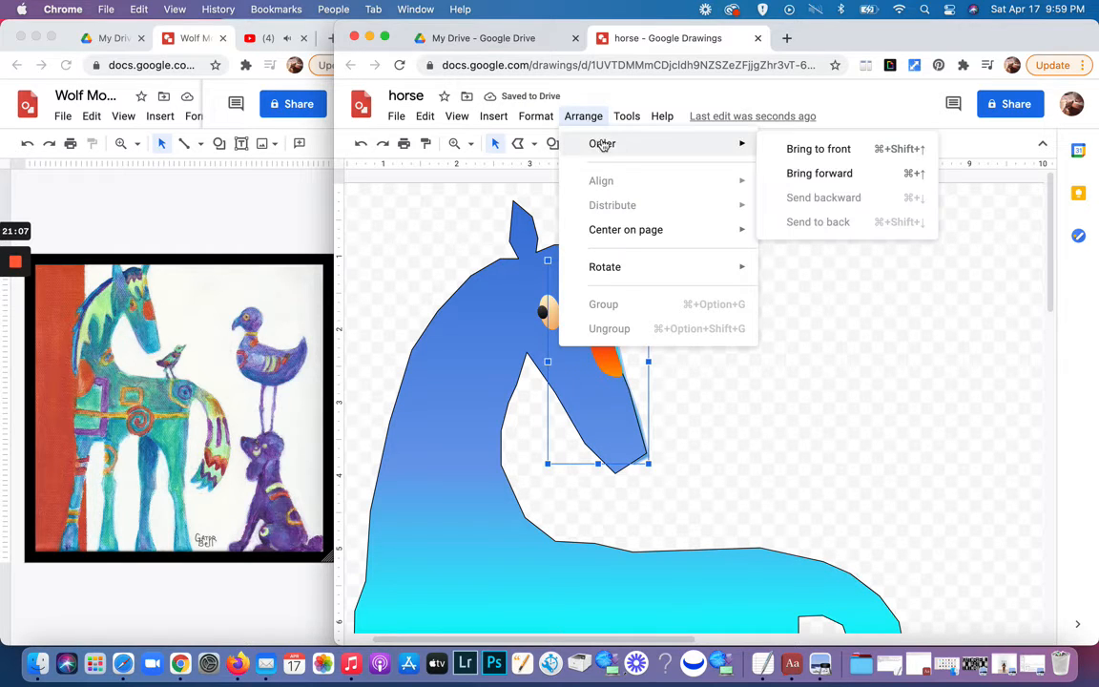
{"action": "left_click", "coordinate": [818, 173]}
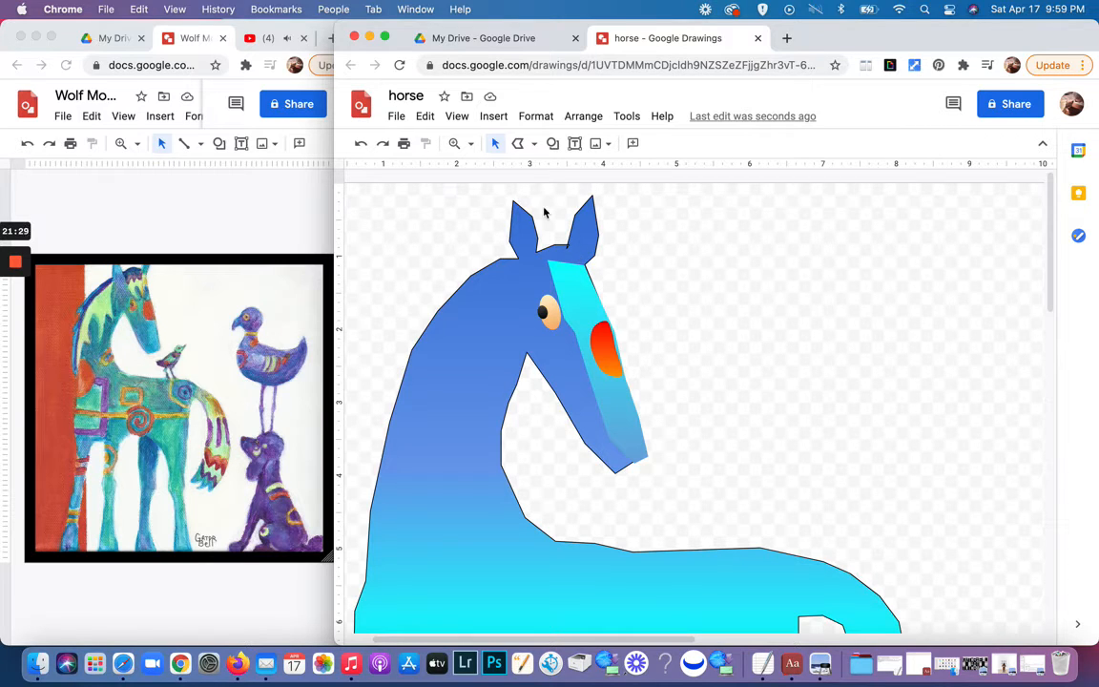
Step: Draw a closed curve for the forelock between the ears, with pointed locks falling over the forehead, and deselect it
{"action": "left_click", "coordinate": [533, 143]}
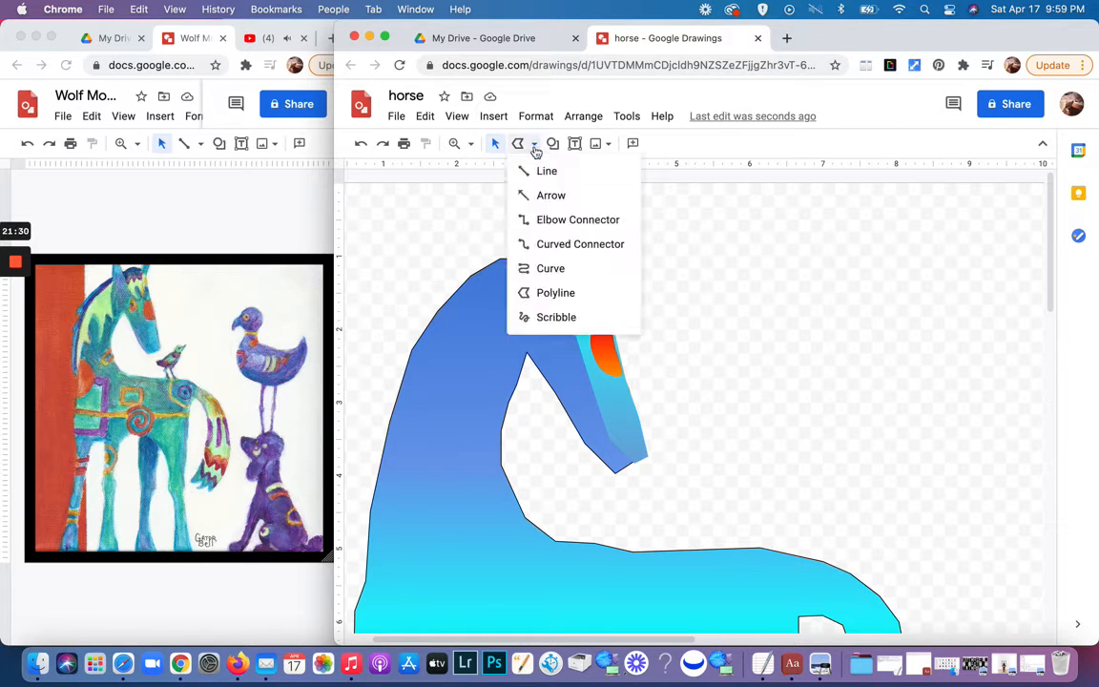
{"action": "left_click", "coordinate": [531, 268]}
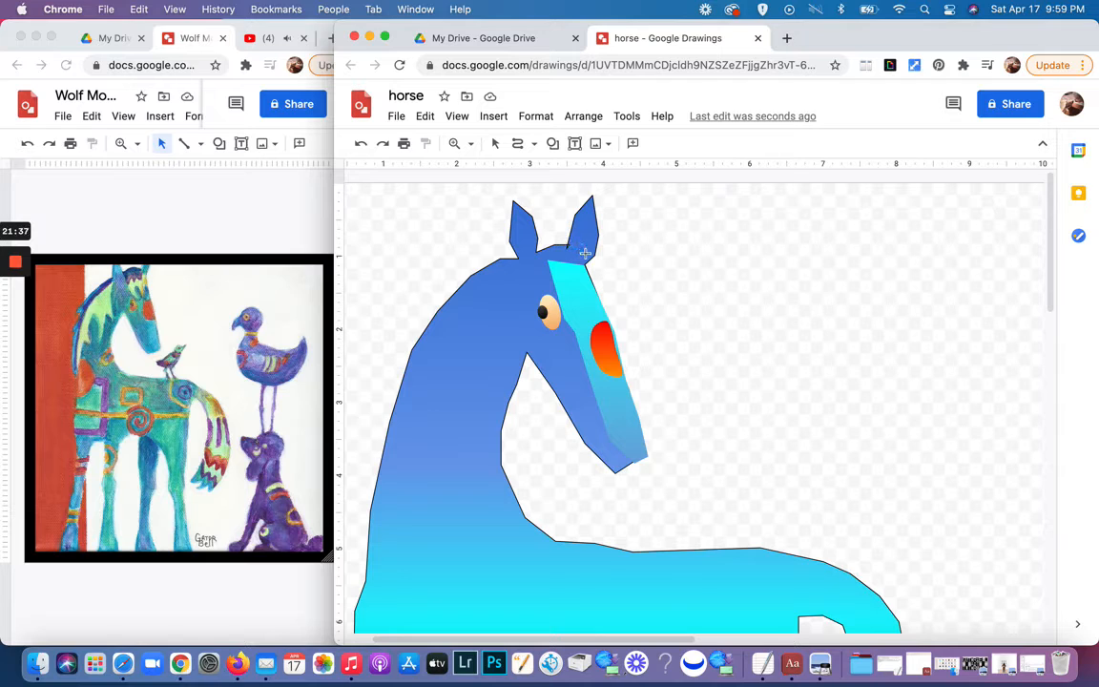
{"action": "left_click", "coordinate": [592, 262]}
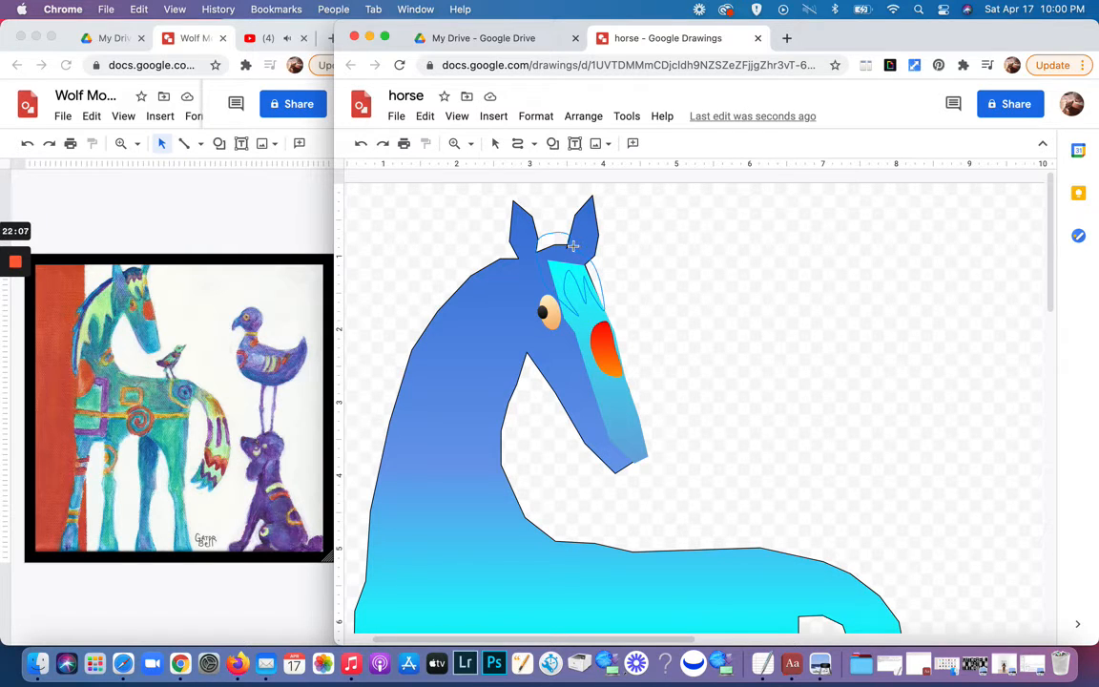
{"action": "left_click", "coordinate": [572, 247]}
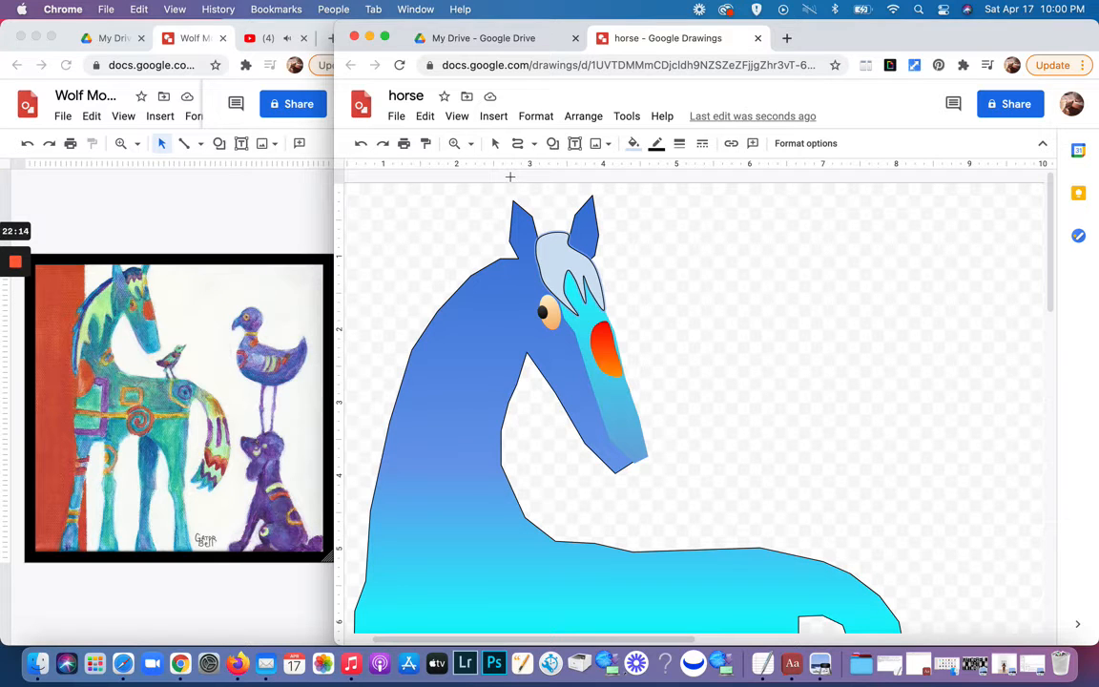
{"action": "left_click", "coordinate": [496, 144]}
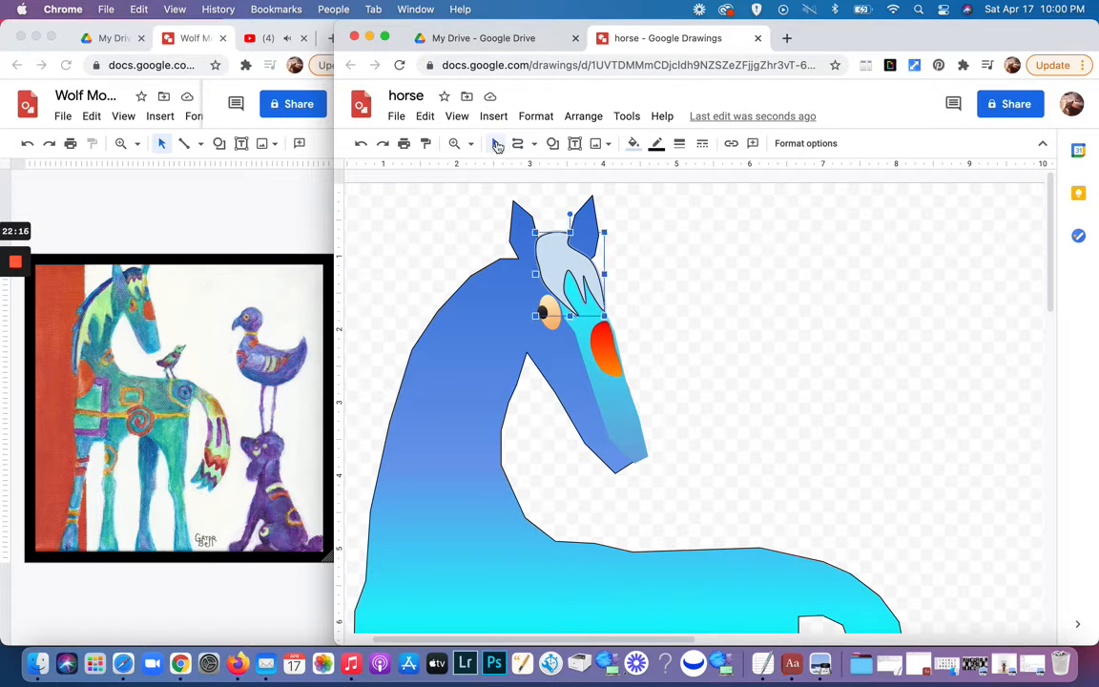
{"action": "double_click", "coordinate": [564, 264]}
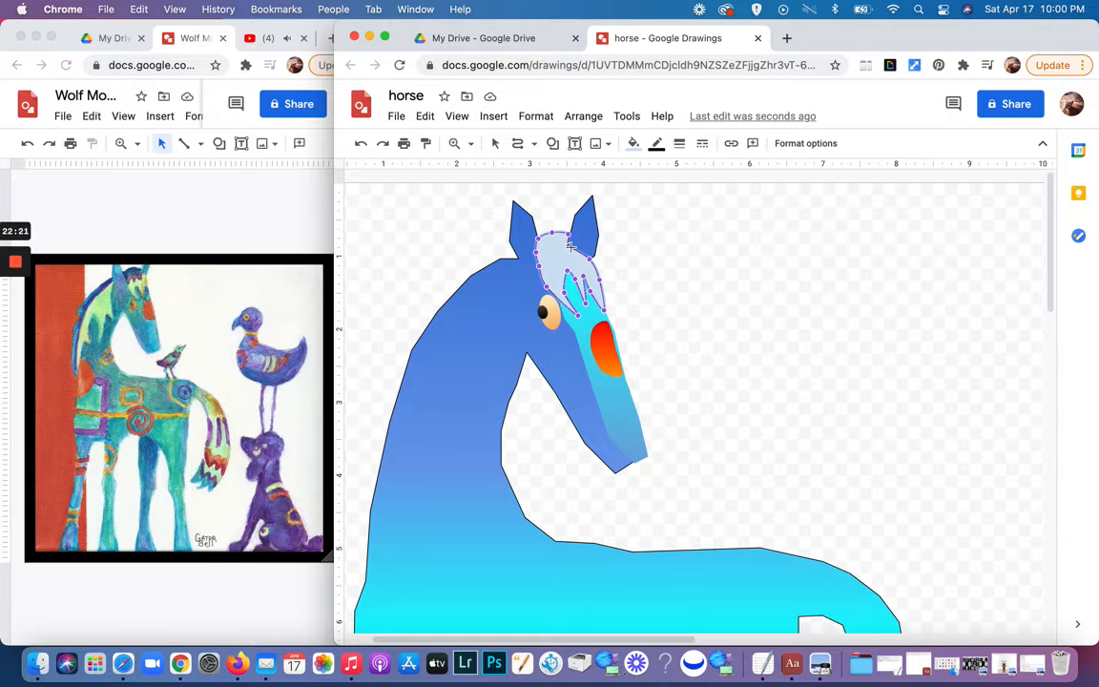
{"action": "left_click", "coordinate": [638, 269]}
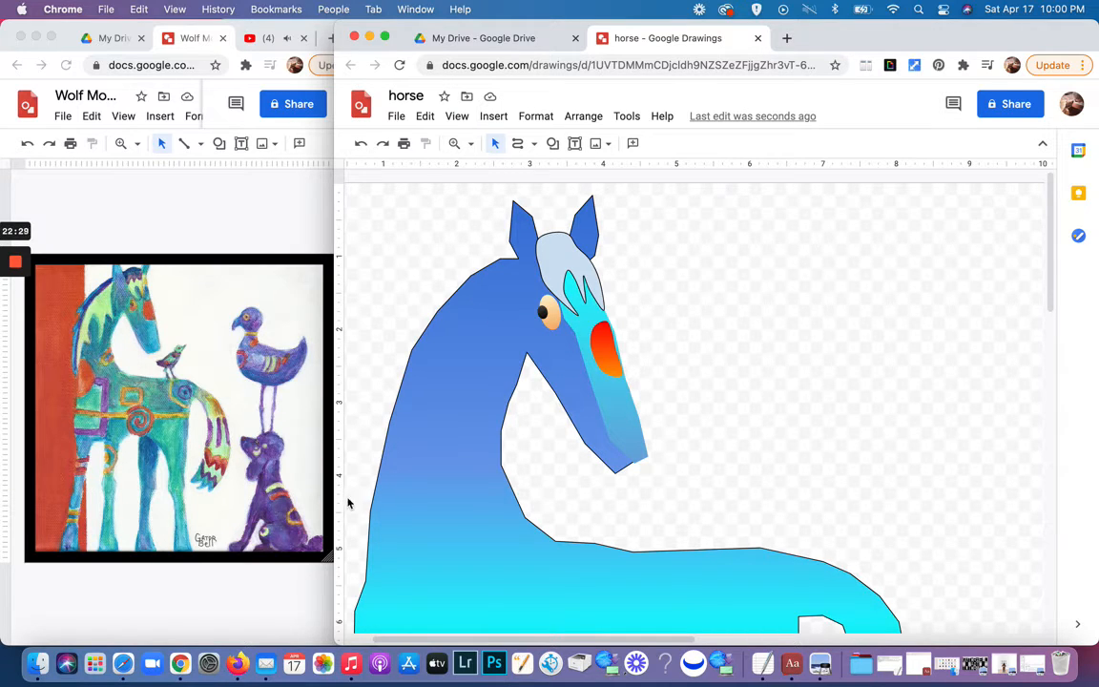
Step: Draw a closed curve for the mane, wavy along the back of the neck with long pointed locks hanging across it
{"action": "left_click", "coordinate": [517, 143]}
{"action": "left_click", "coordinate": [473, 325]}
{"action": "left_click", "coordinate": [467, 437]}
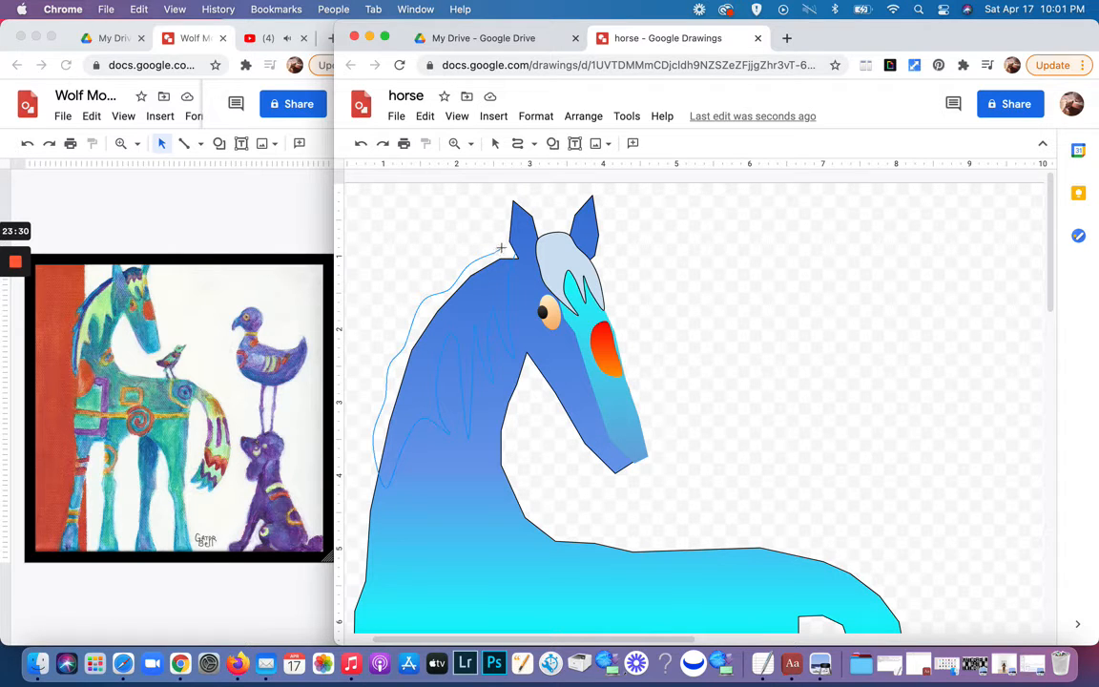
{"action": "left_click_drag", "start_coordinate": [501, 247], "coordinate": [513, 248]}
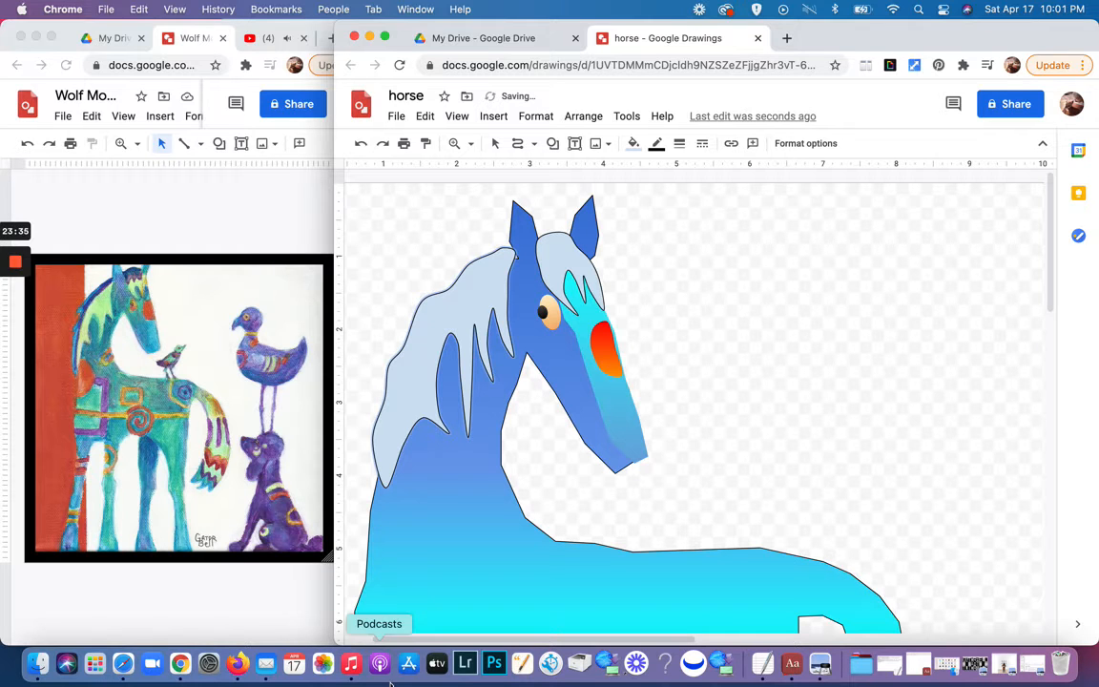
{"action": "scroll", "coordinate": [554, 579], "scroll_direction": "down", "scroll_amount": 5}
{"action": "scroll", "coordinate": [554, 579], "scroll_direction": "up", "scroll_amount": 4}
{"action": "scroll", "coordinate": [554, 579], "scroll_direction": "down", "scroll_amount": 2}
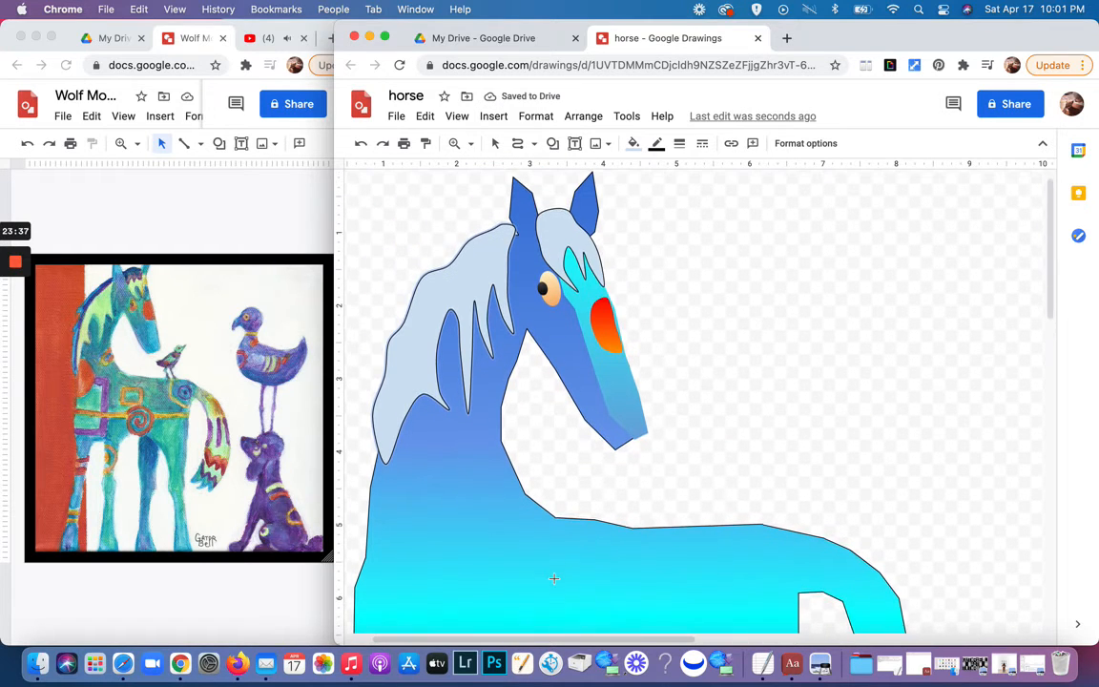
{"action": "scroll", "coordinate": [546, 620], "scroll_direction": "up", "scroll_amount": 3}
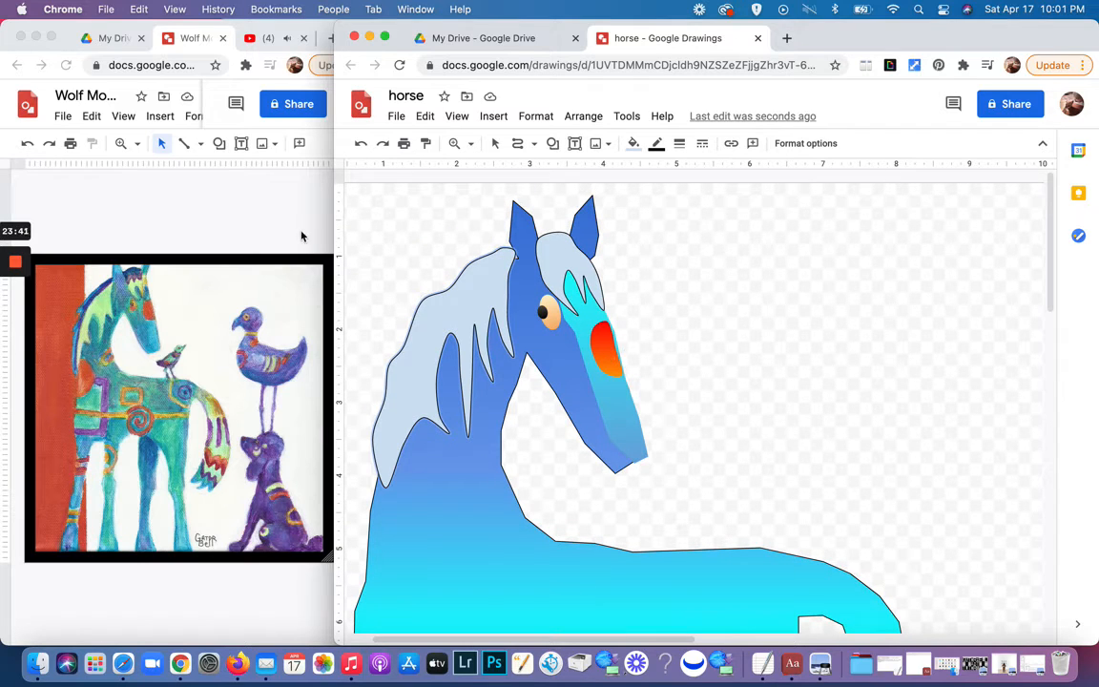
{"action": "left_click", "coordinate": [496, 145]}
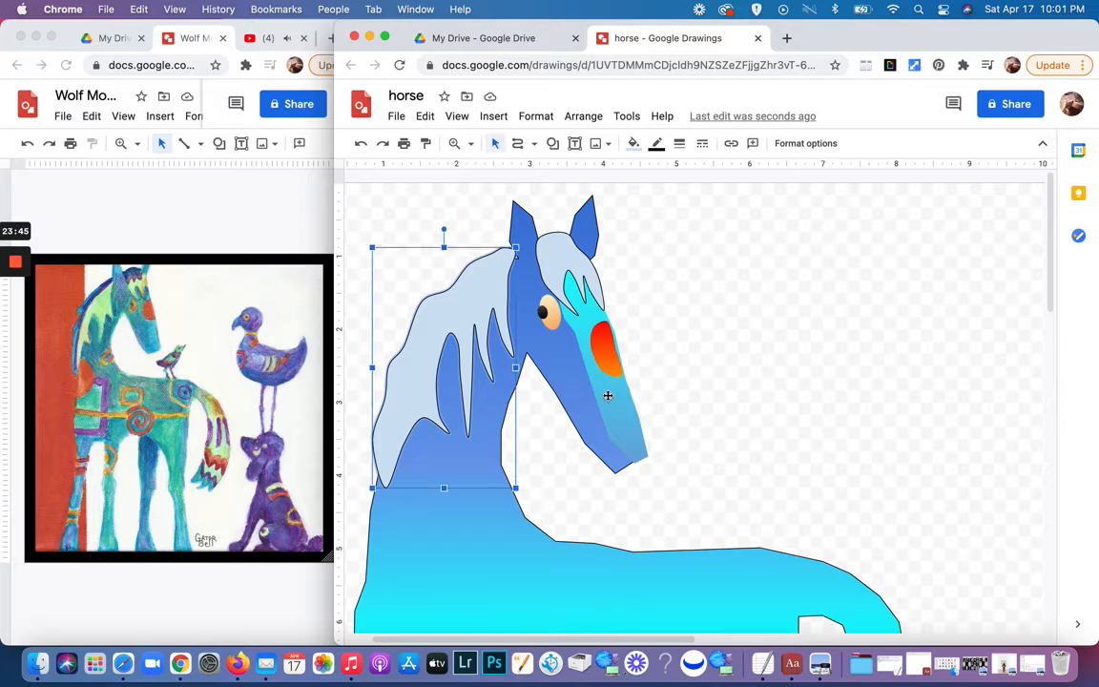
Step: Duplicate the red-orange face spot and place the copy on the lower neck, just below the mane
{"action": "left_click", "coordinate": [603, 345]}
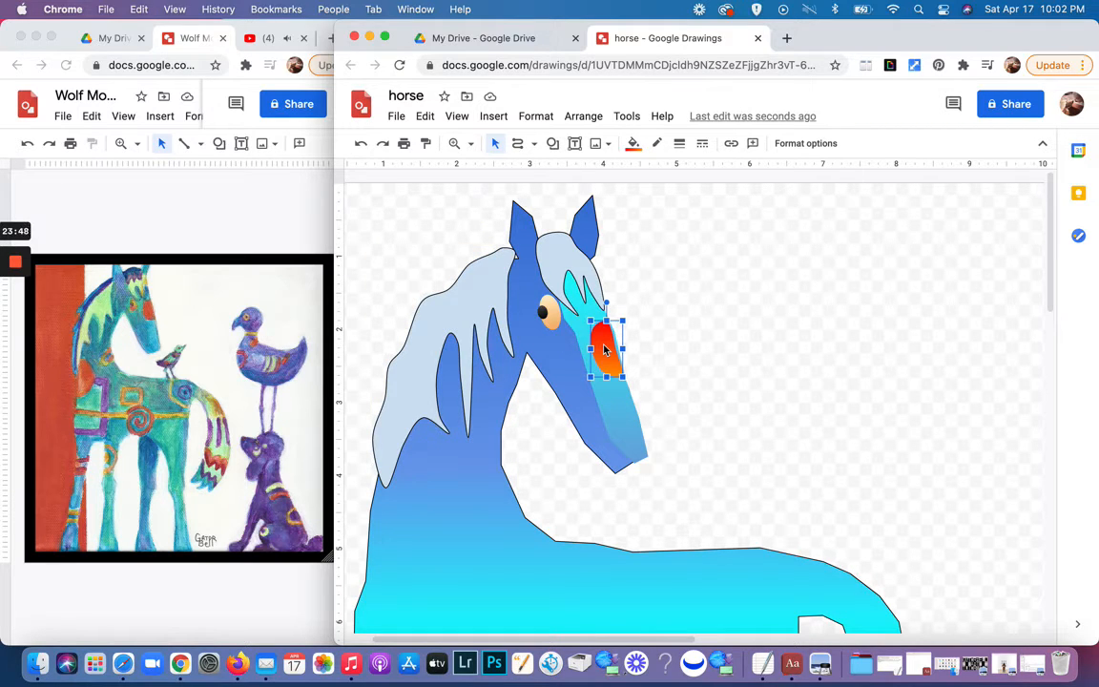
{"action": "key", "text": "ctrl+d"}
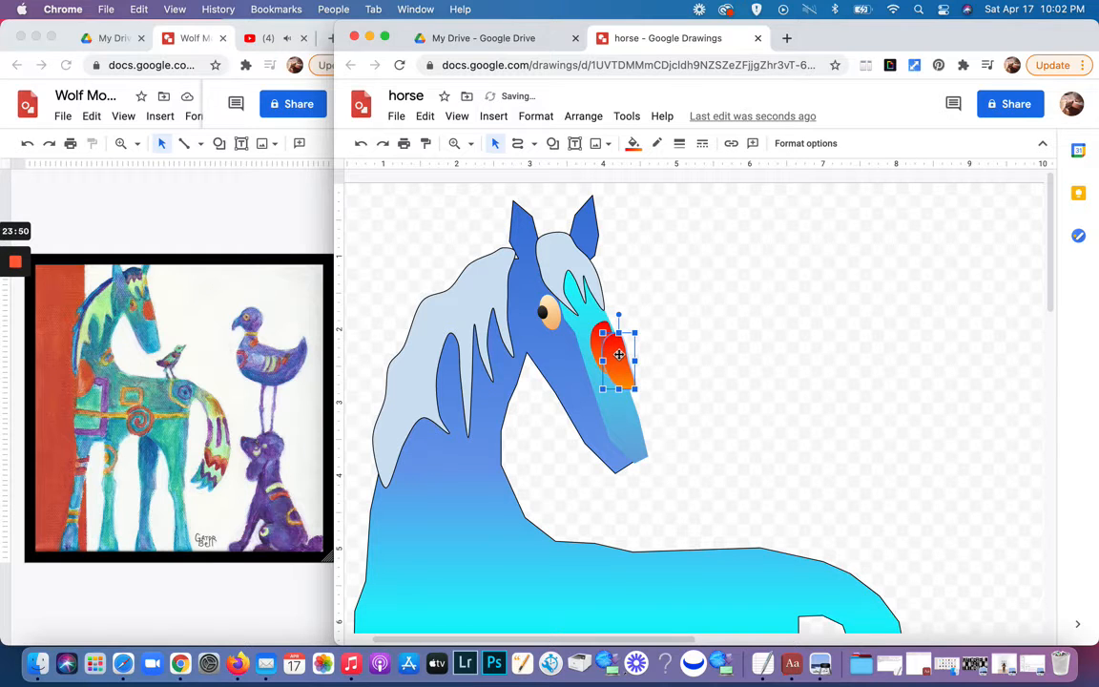
{"action": "left_click_drag", "start_coordinate": [618, 354], "coordinate": [411, 503]}
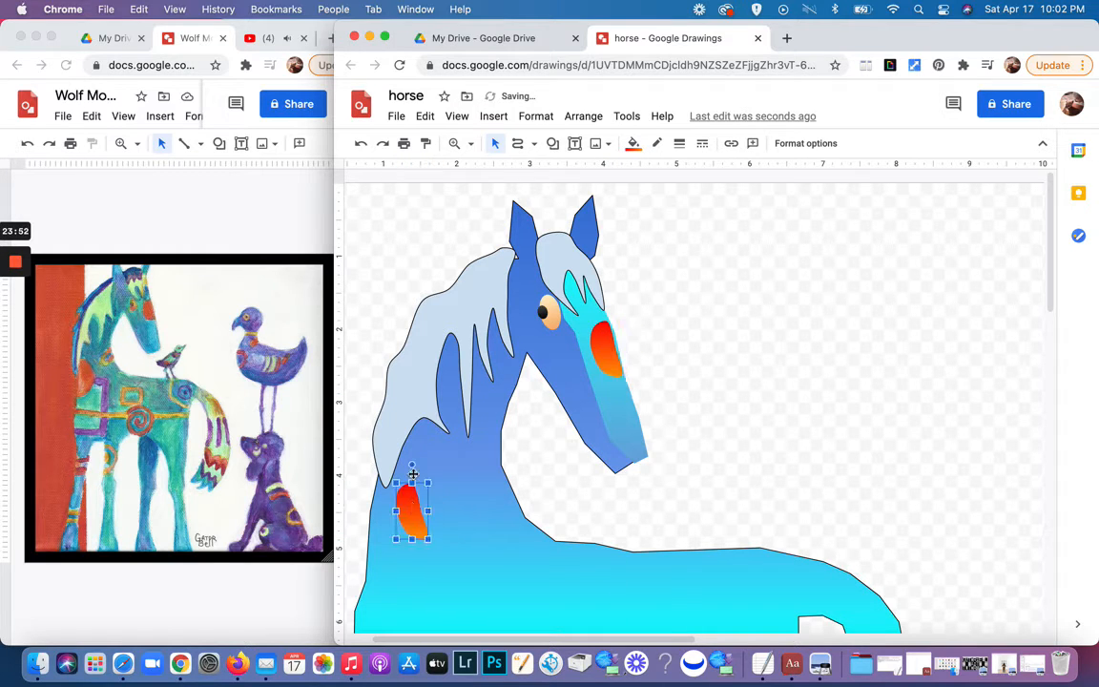
Step: Flip the copied spot horizontally and move it against the rear edge of the lower neck
{"action": "left_click", "coordinate": [584, 118]}
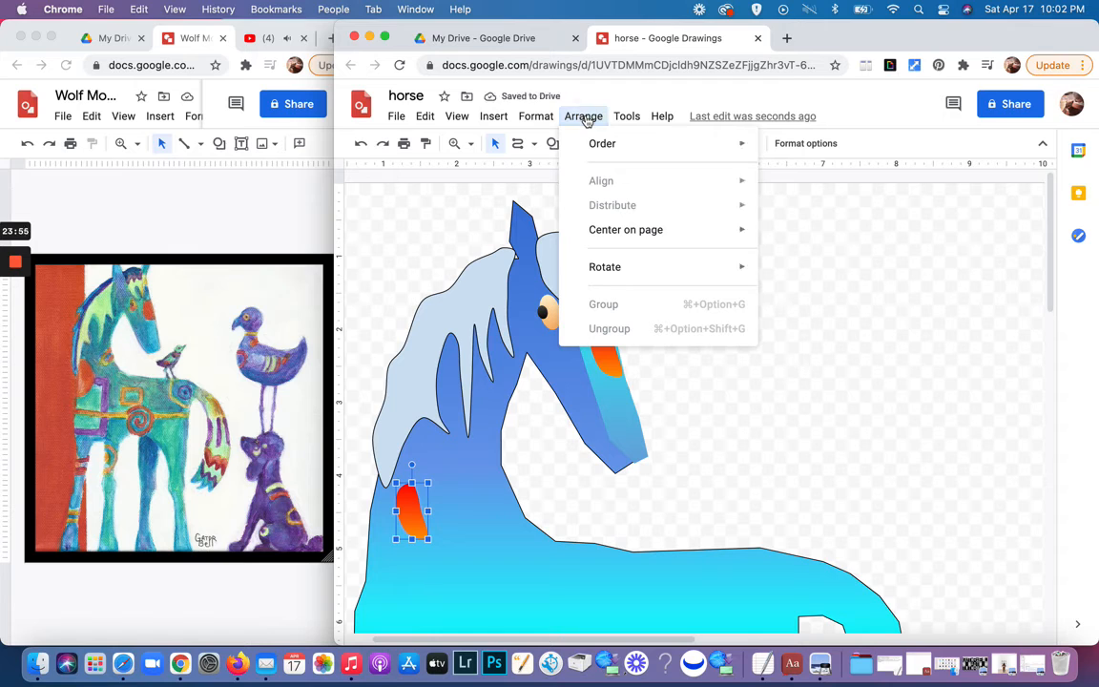
{"action": "mouse_move", "coordinate": [602, 271]}
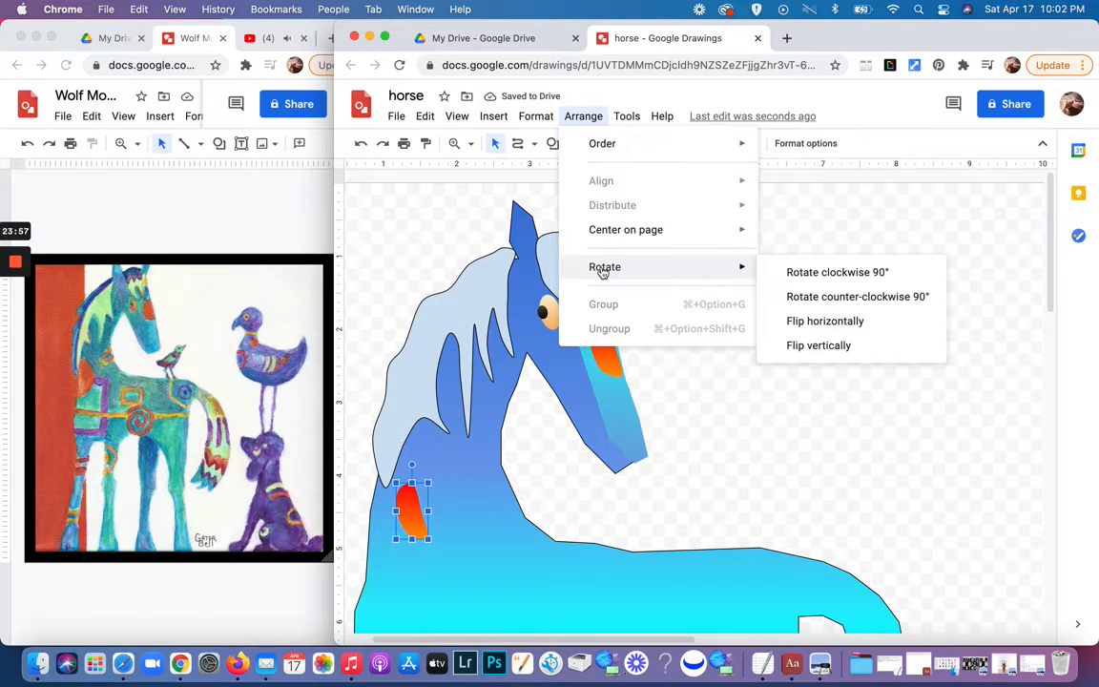
{"action": "left_click", "coordinate": [749, 321]}
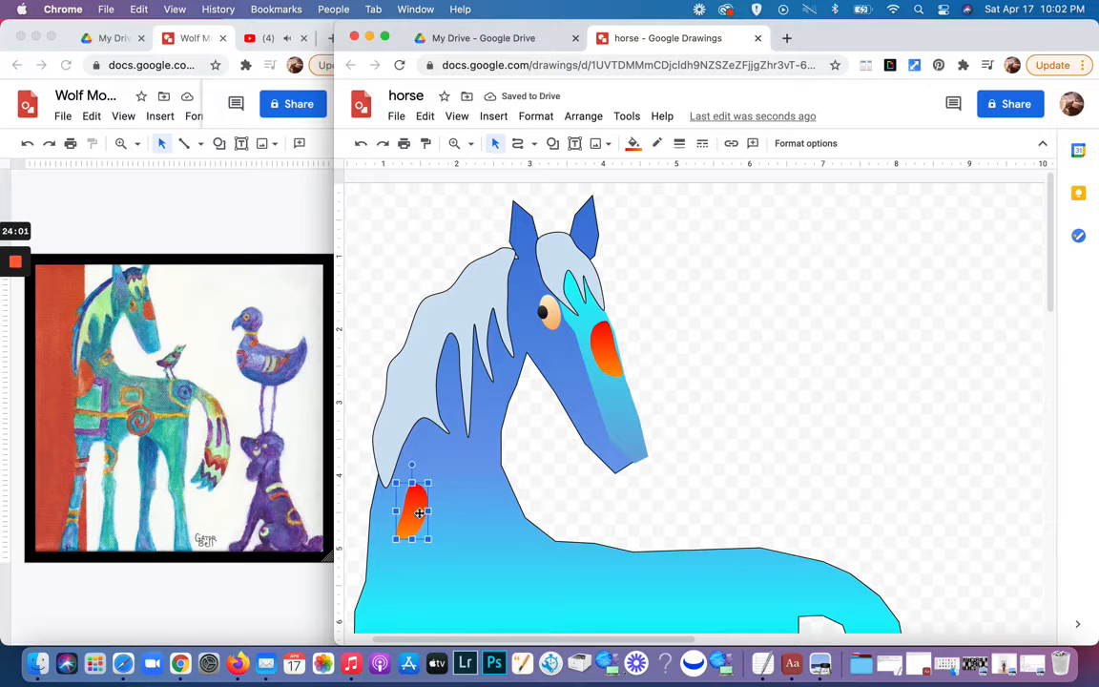
{"action": "left_click_drag", "start_coordinate": [419, 513], "coordinate": [396, 514]}
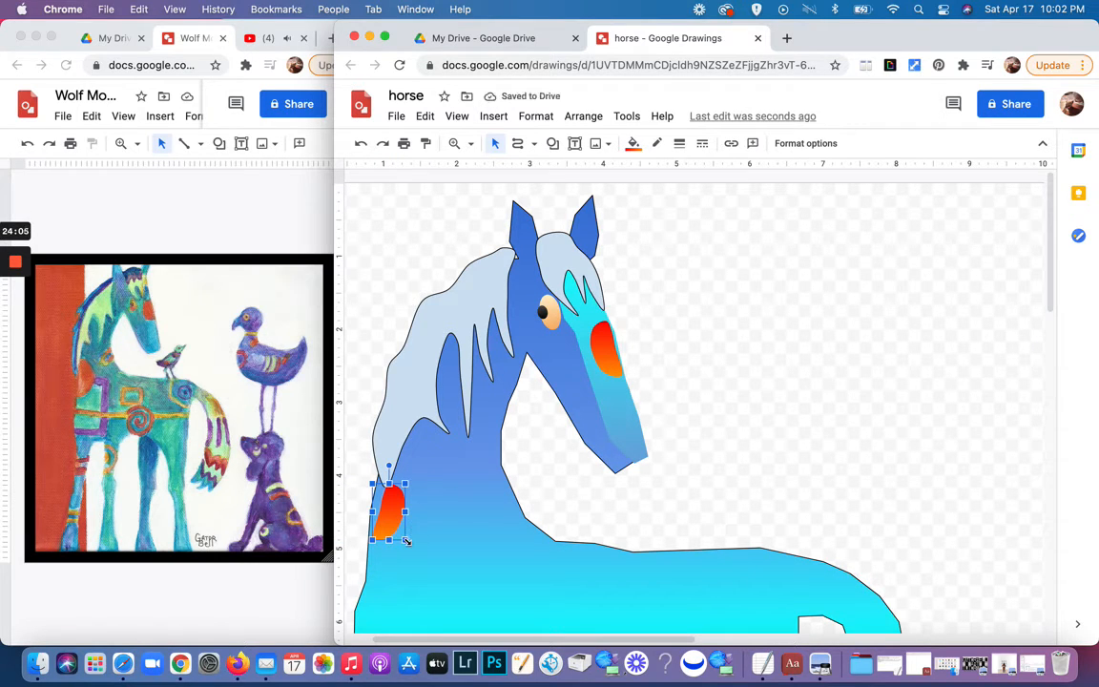
Step: Enlarge the copied red-orange spot and reshape its outer points to follow the outline of the lower neck
{"action": "left_click_drag", "start_coordinate": [407, 541], "coordinate": [449, 578]}
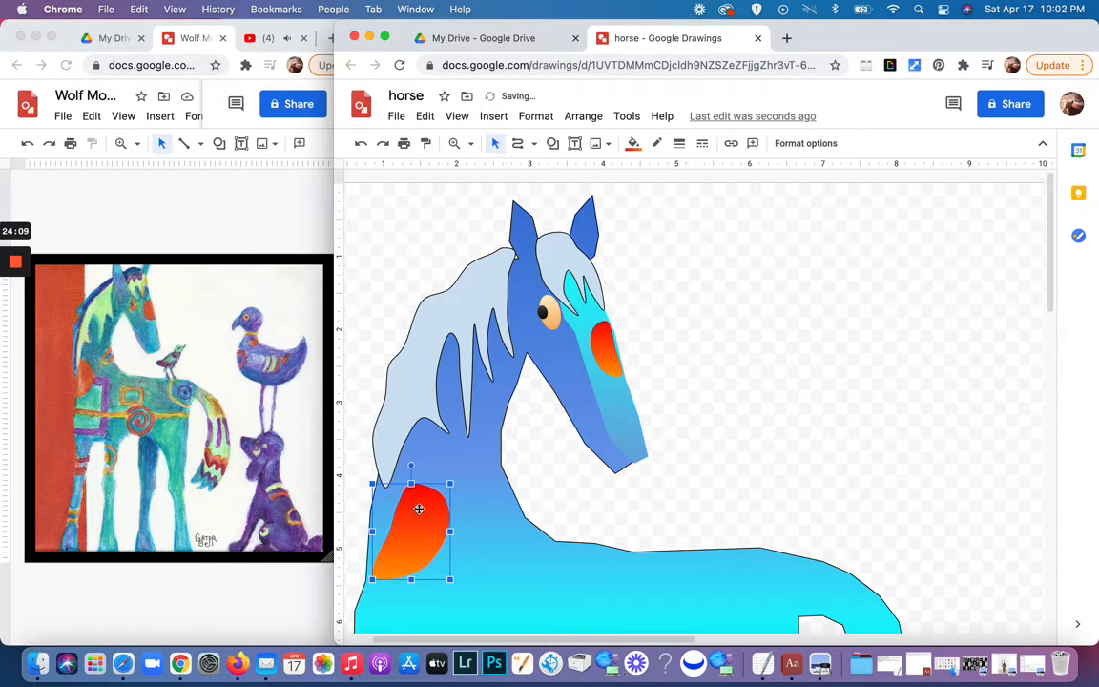
{"action": "double_click", "coordinate": [419, 509]}
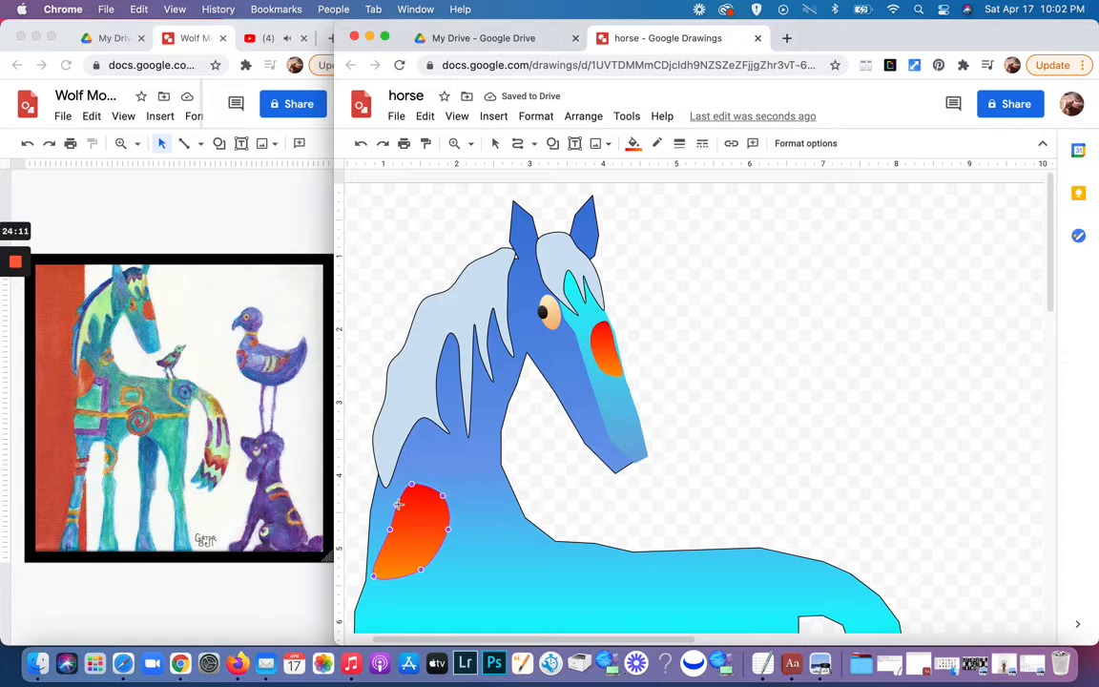
{"action": "left_click_drag", "start_coordinate": [378, 495], "coordinate": [379, 493]}
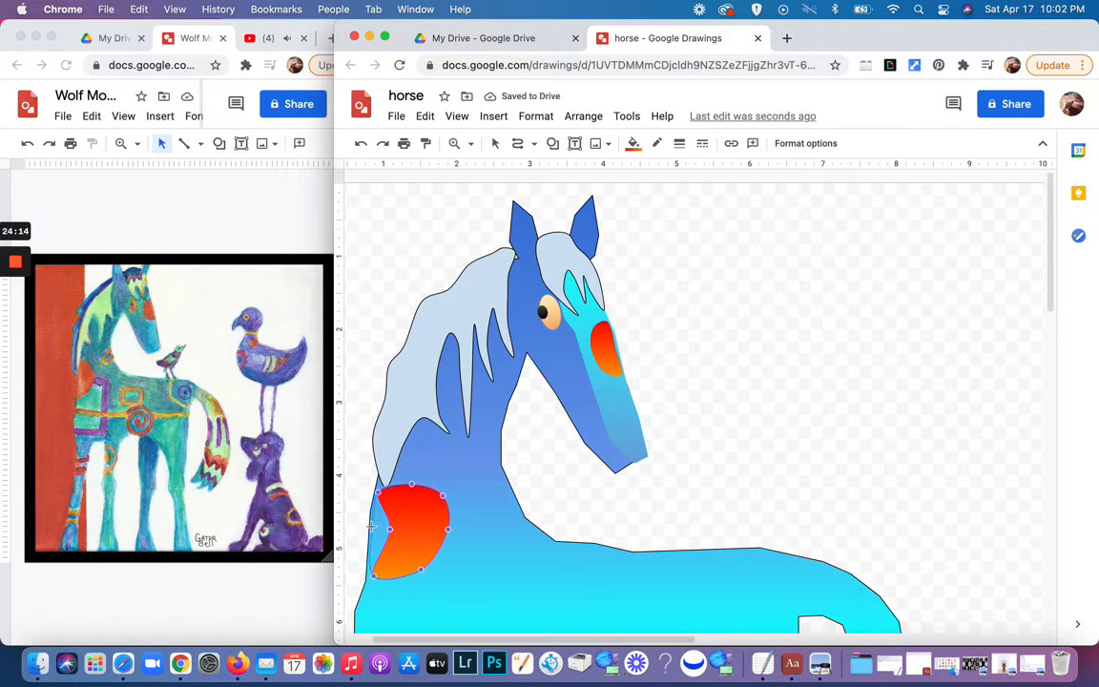
{"action": "left_click_drag", "start_coordinate": [381, 528], "coordinate": [371, 522]}
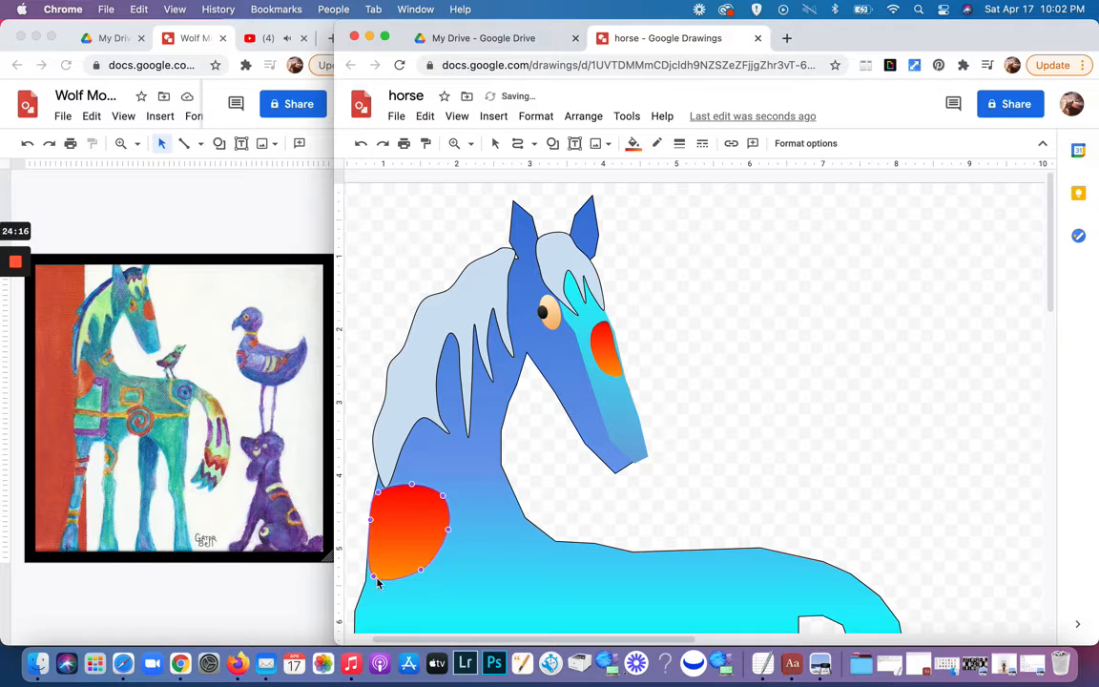
{"action": "left_click_drag", "start_coordinate": [374, 576], "coordinate": [367, 582]}
Step: Pull in and round the spot's inner edge, raise its upper end to overlap the mane tip, and deselect it
{"action": "left_click_drag", "start_coordinate": [444, 497], "coordinate": [403, 485]}
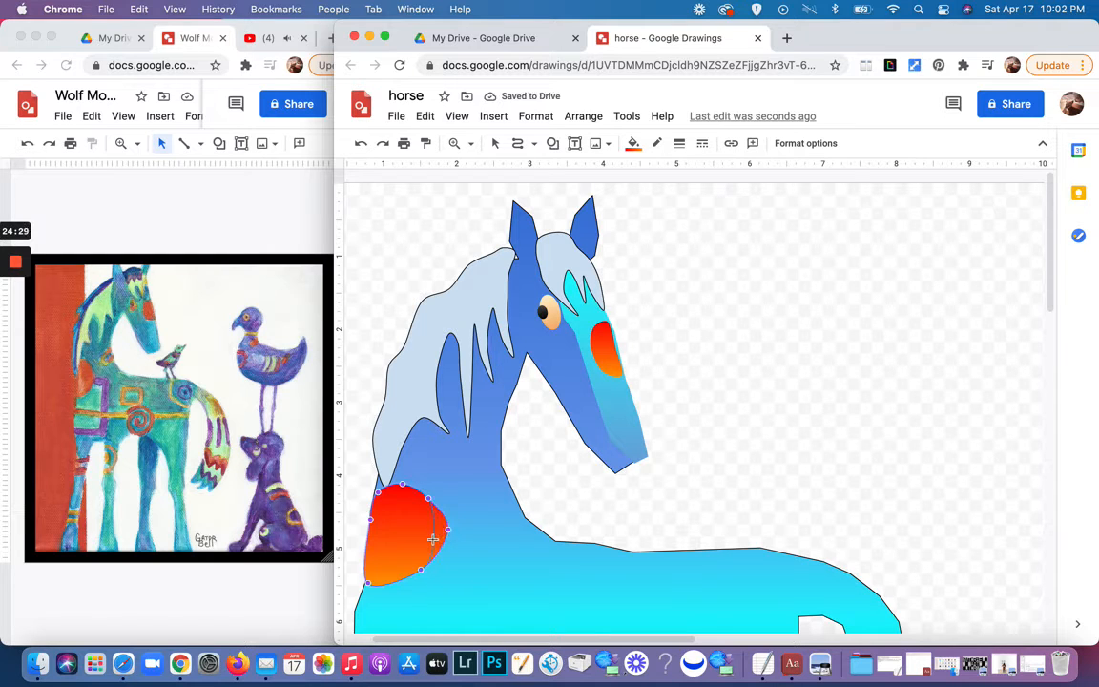
{"action": "left_click_drag", "start_coordinate": [432, 540], "coordinate": [434, 540]}
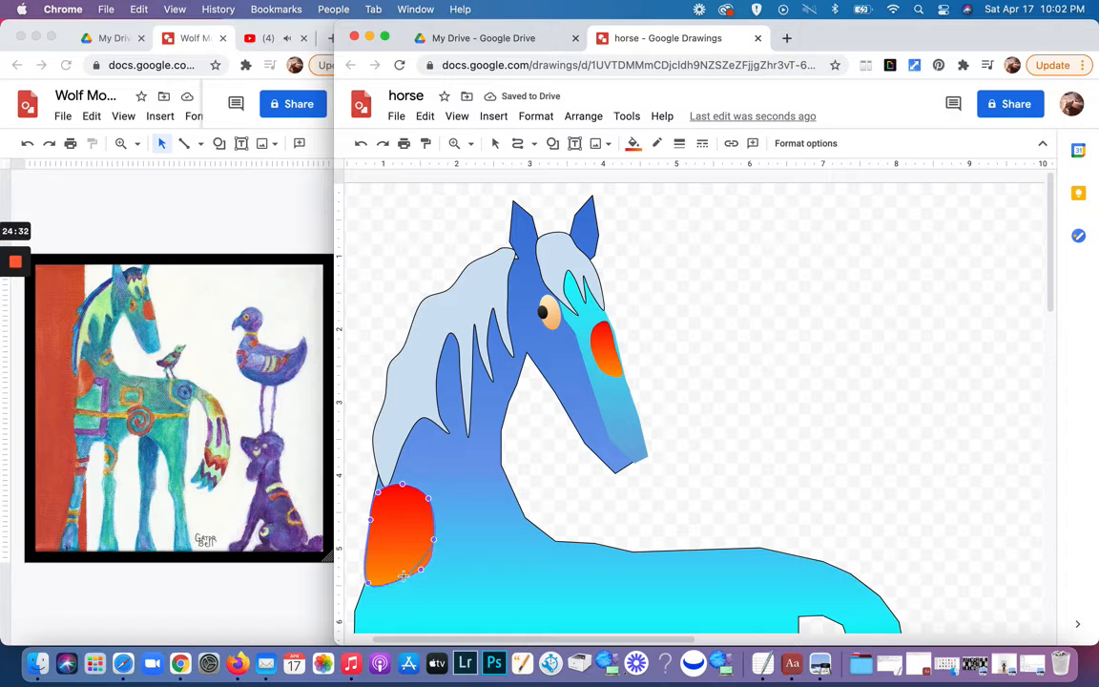
{"action": "left_click_drag", "start_coordinate": [403, 576], "coordinate": [404, 576]}
{"action": "mouse_move", "coordinate": [383, 472]}
{"action": "left_mouse_down"}
{"action": "mouse_move", "coordinate": [408, 473]}
{"action": "mouse_move", "coordinate": [380, 468]}
{"action": "left_mouse_up"}
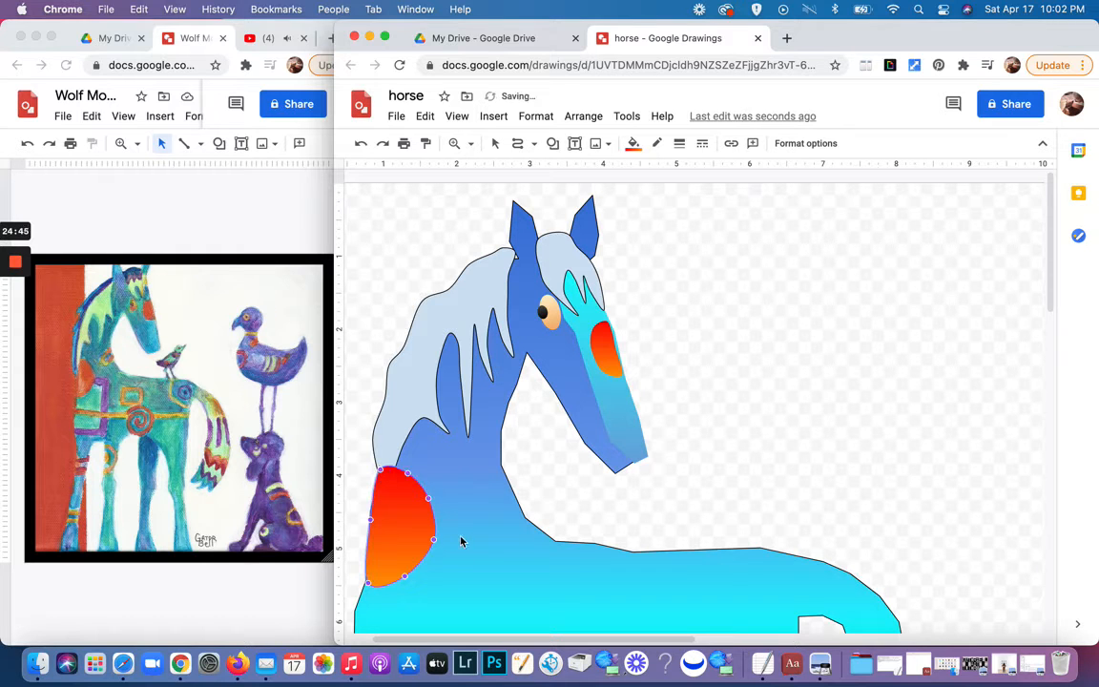
{"action": "scroll", "coordinate": [523, 482], "scroll_direction": "down", "scroll_amount": 5}
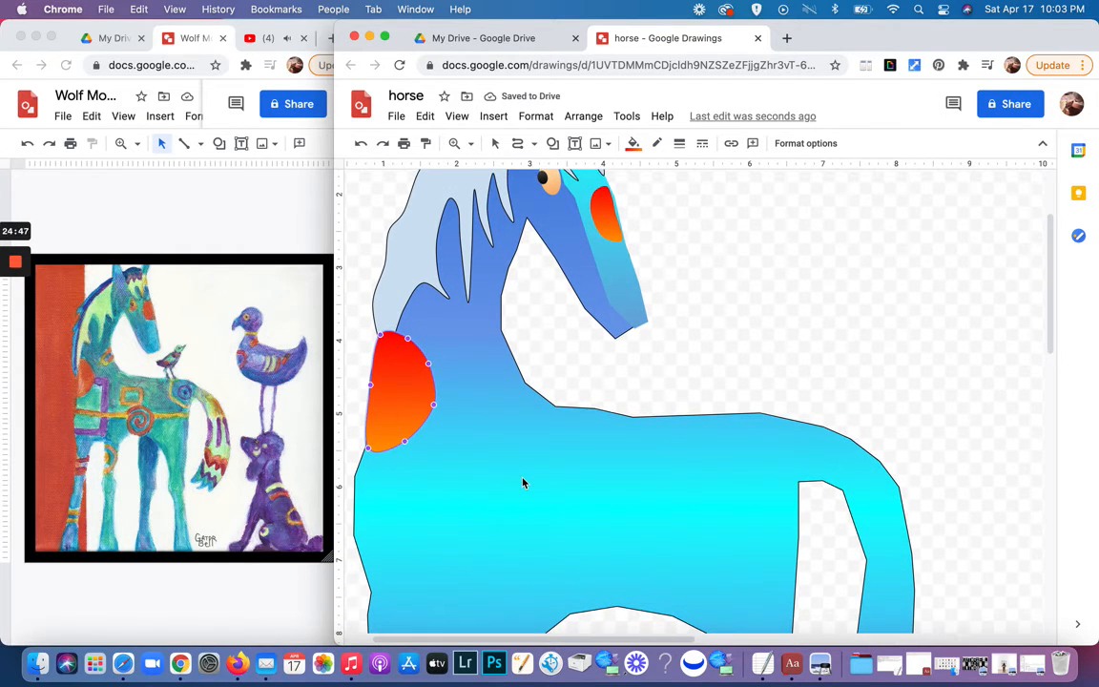
{"action": "scroll", "coordinate": [523, 482], "scroll_direction": "up", "scroll_amount": 1}
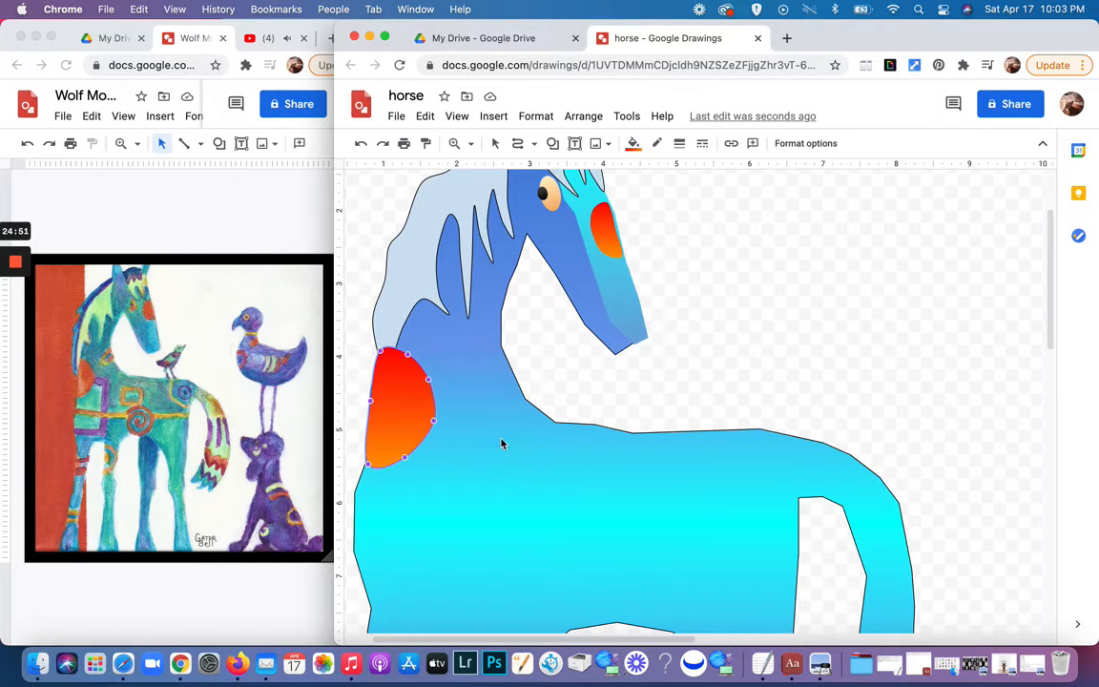
{"action": "left_click", "coordinate": [427, 380]}
{"action": "scroll", "coordinate": [477, 450], "scroll_direction": "up", "scroll_amount": 5}
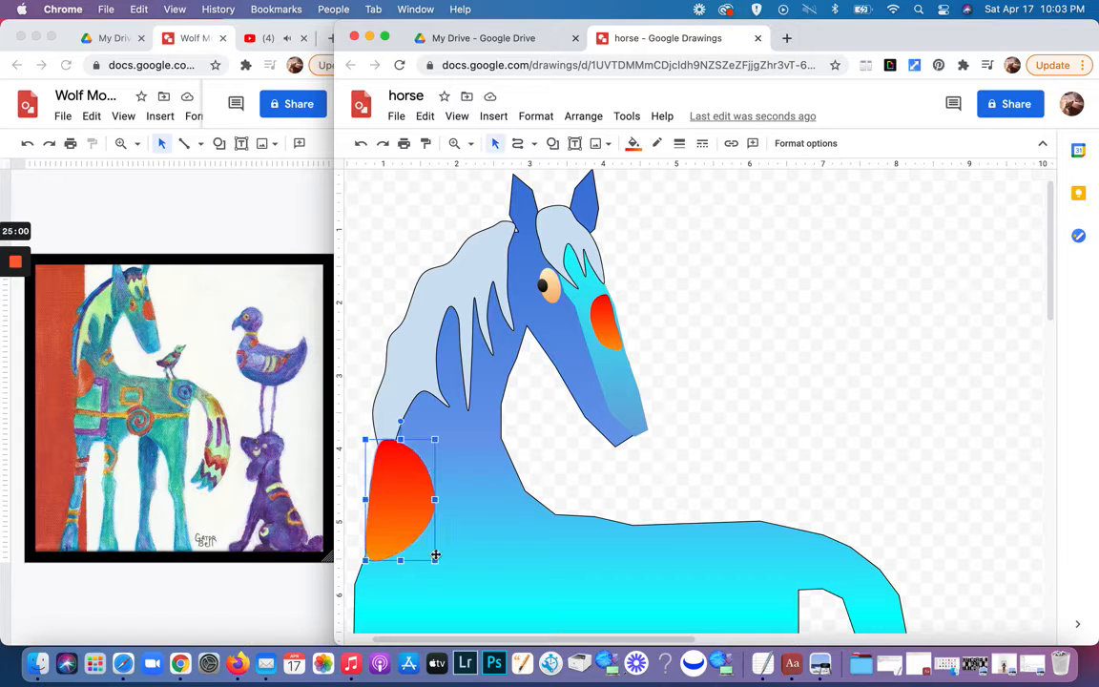
{"action": "left_click", "coordinate": [661, 459]}
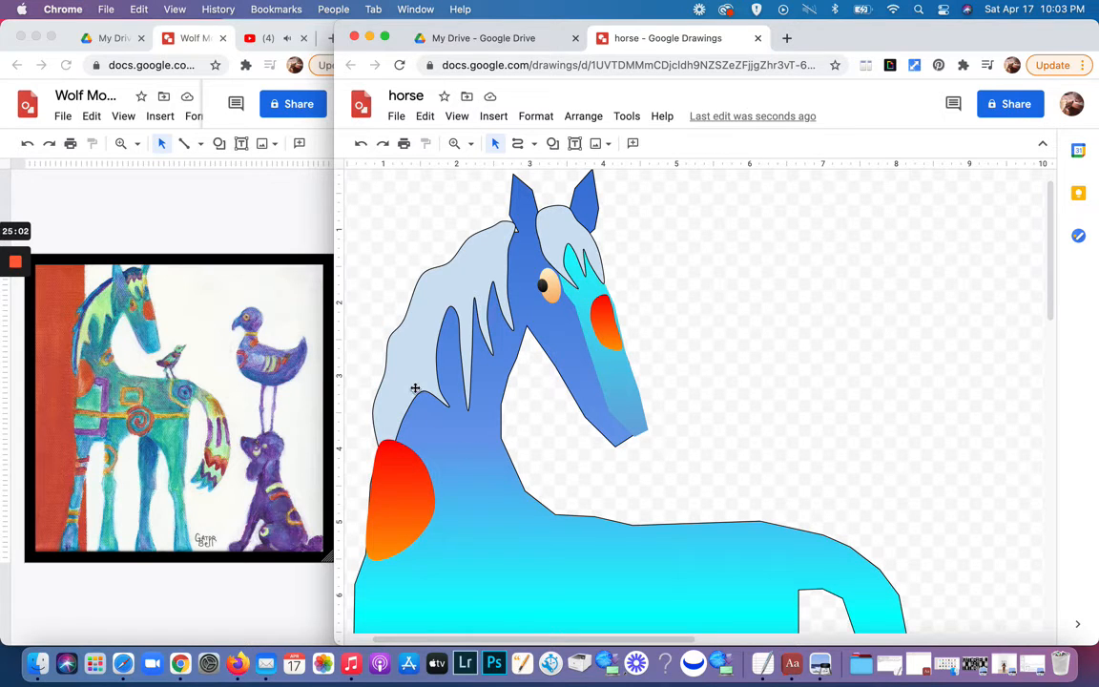
Step: Bring the mane forward one level so its lowest lock lies over the red-orange neck spot, and deselect it
{"action": "left_click", "coordinate": [408, 339]}
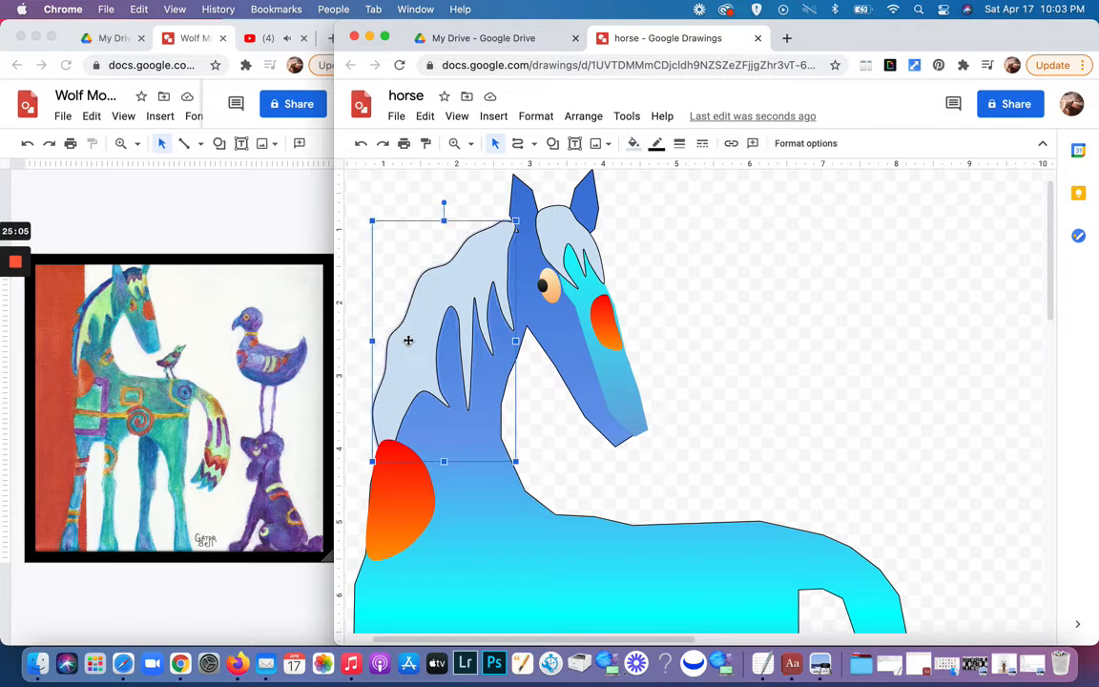
{"action": "left_click", "coordinate": [582, 119]}
{"action": "mouse_move", "coordinate": [600, 142]}
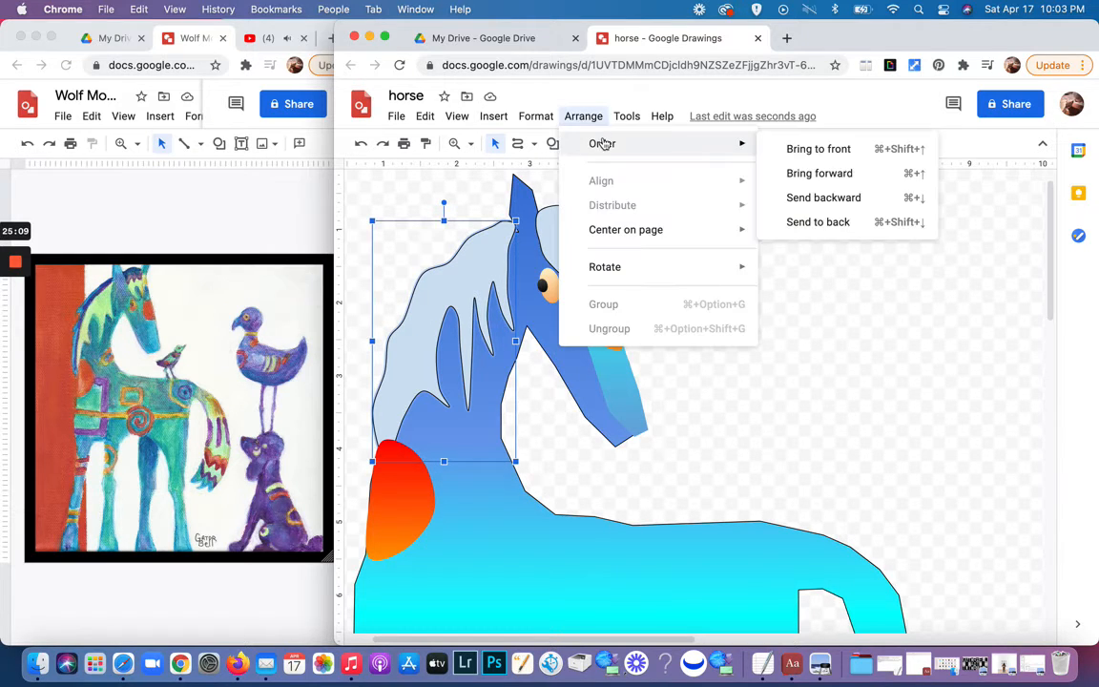
{"action": "left_click", "coordinate": [802, 169]}
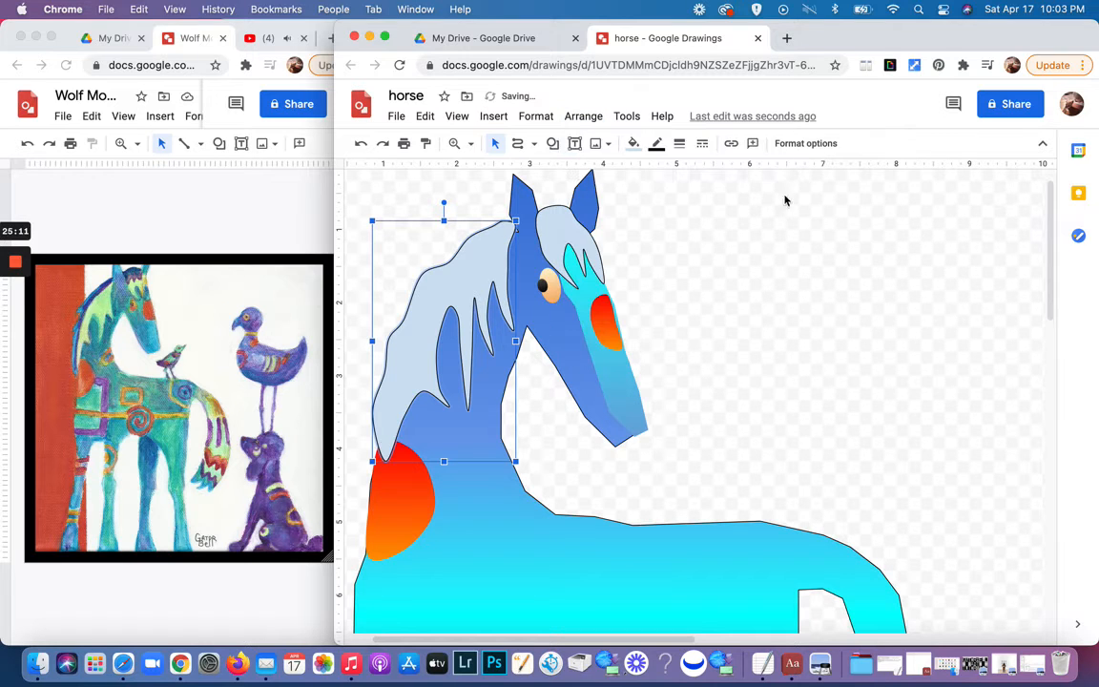
{"action": "left_click", "coordinate": [722, 463]}
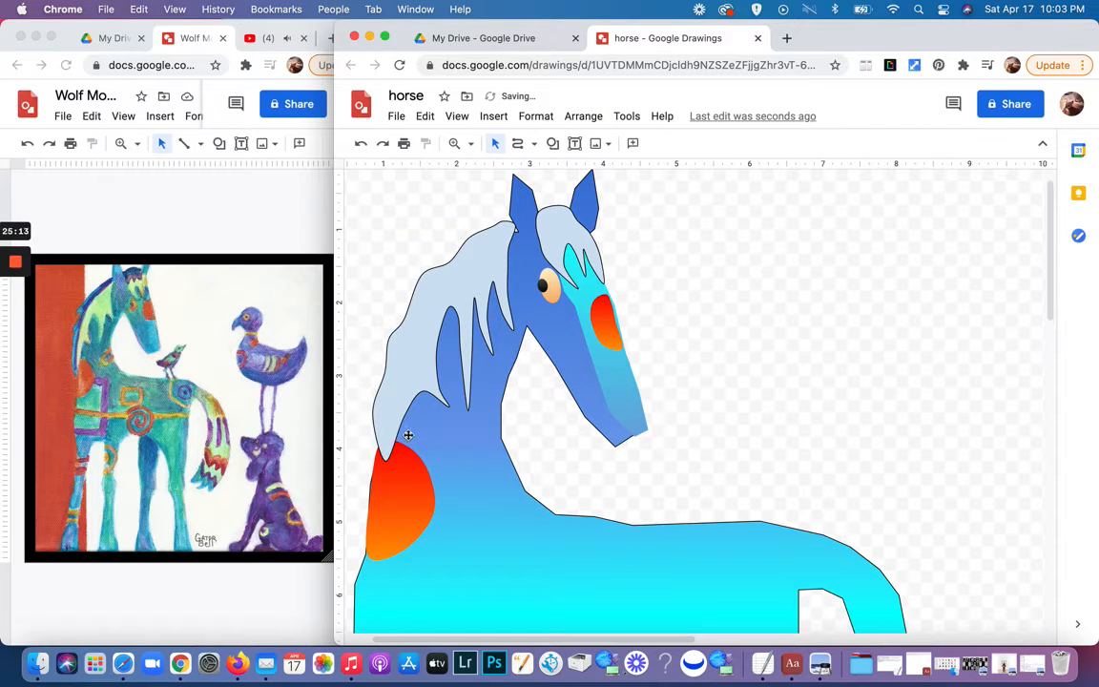
Step: Draw a closed polyline band shaped like an angular bracket, about 1.6 by 2.3 inches, from the neck spot around to the body's outer edge
{"action": "scroll", "coordinate": [405, 434], "scroll_direction": "down", "scroll_amount": 3}
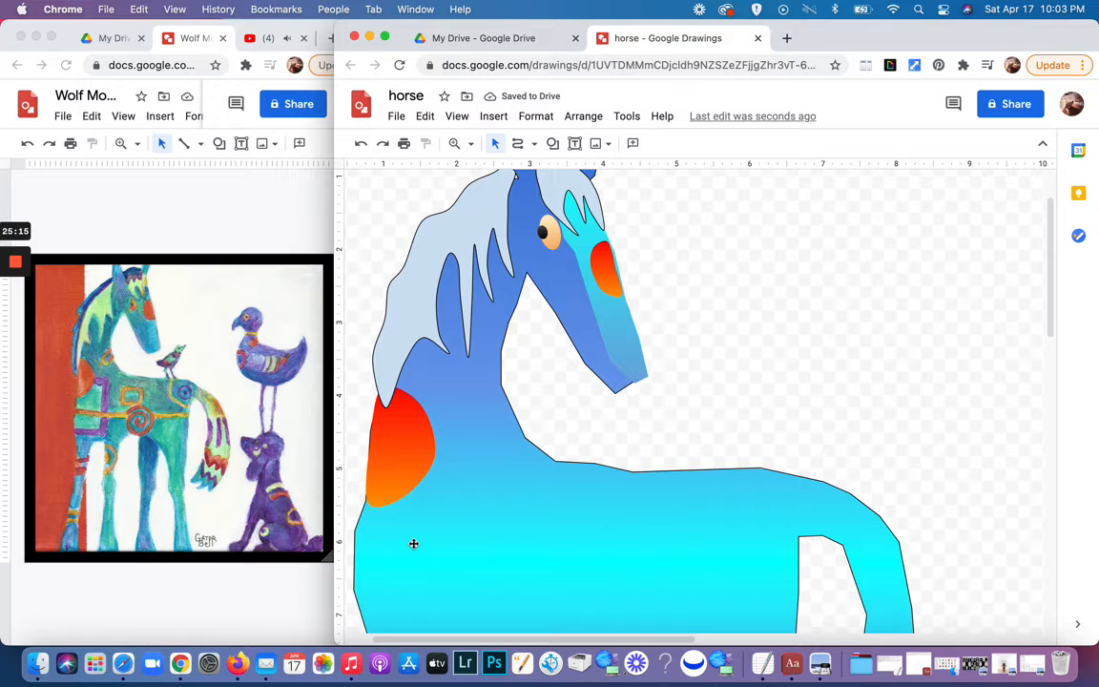
{"action": "scroll", "coordinate": [413, 543], "scroll_direction": "up", "scroll_amount": 2}
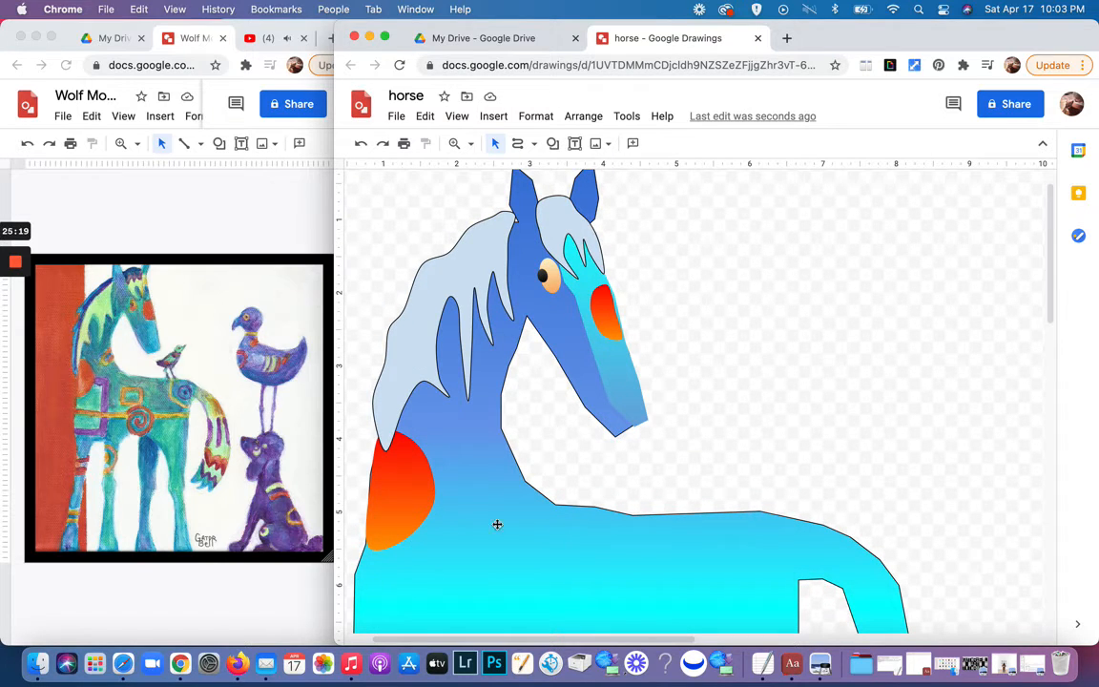
{"action": "scroll", "coordinate": [534, 549], "scroll_direction": "down", "scroll_amount": 4}
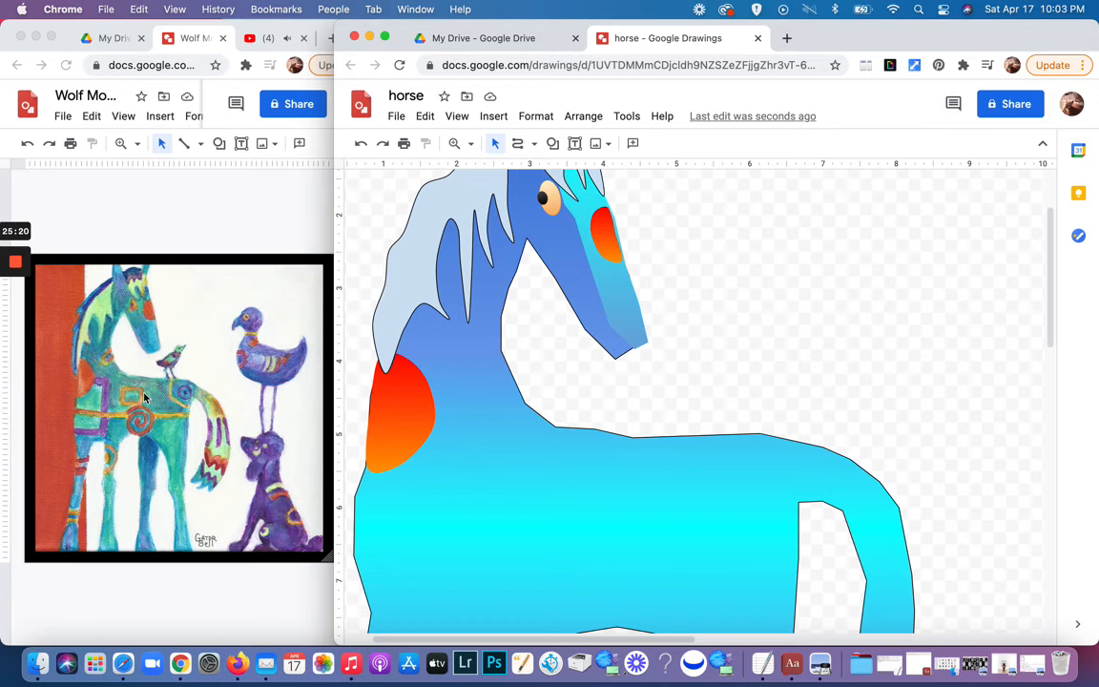
{"action": "scroll", "coordinate": [408, 577], "scroll_direction": "down", "scroll_amount": 4}
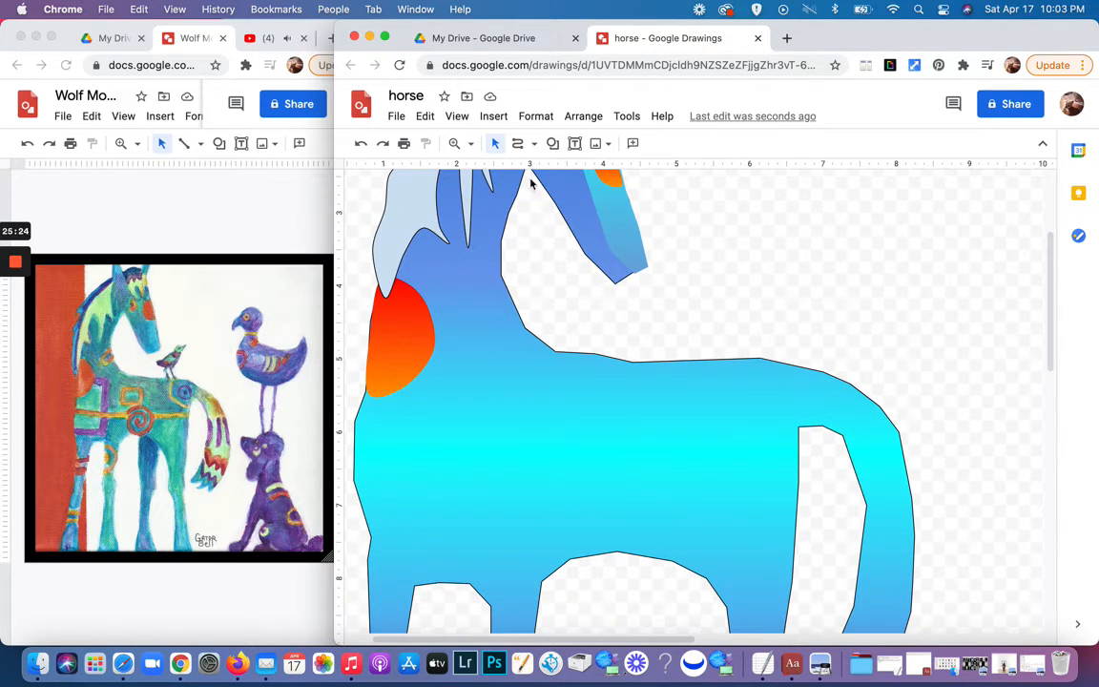
{"action": "left_click", "coordinate": [532, 144]}
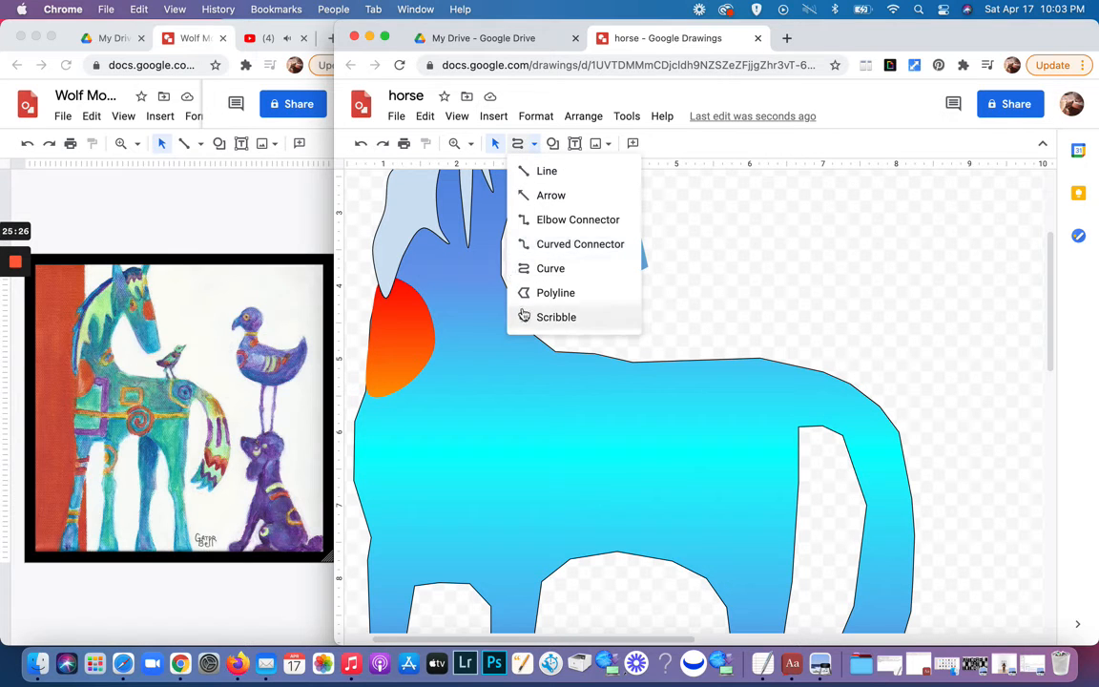
{"action": "left_click", "coordinate": [553, 293]}
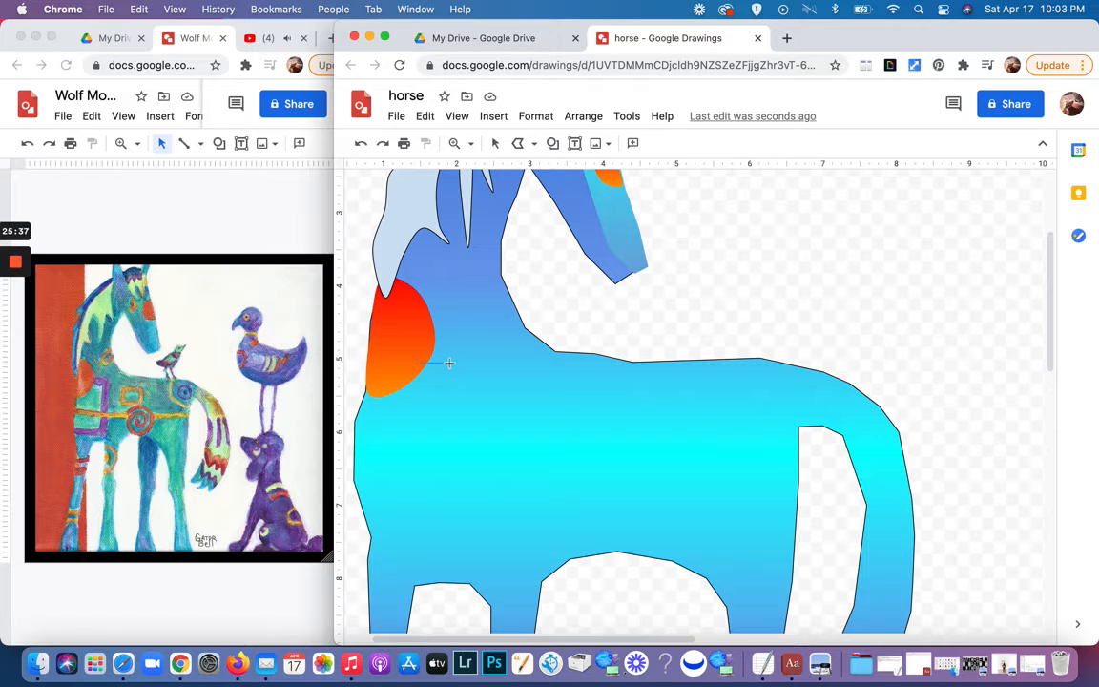
{"action": "left_click", "coordinate": [450, 362]}
{"action": "left_click", "coordinate": [358, 494]}
{"action": "left_click", "coordinate": [362, 512]}
{"action": "left_click", "coordinate": [393, 516]}
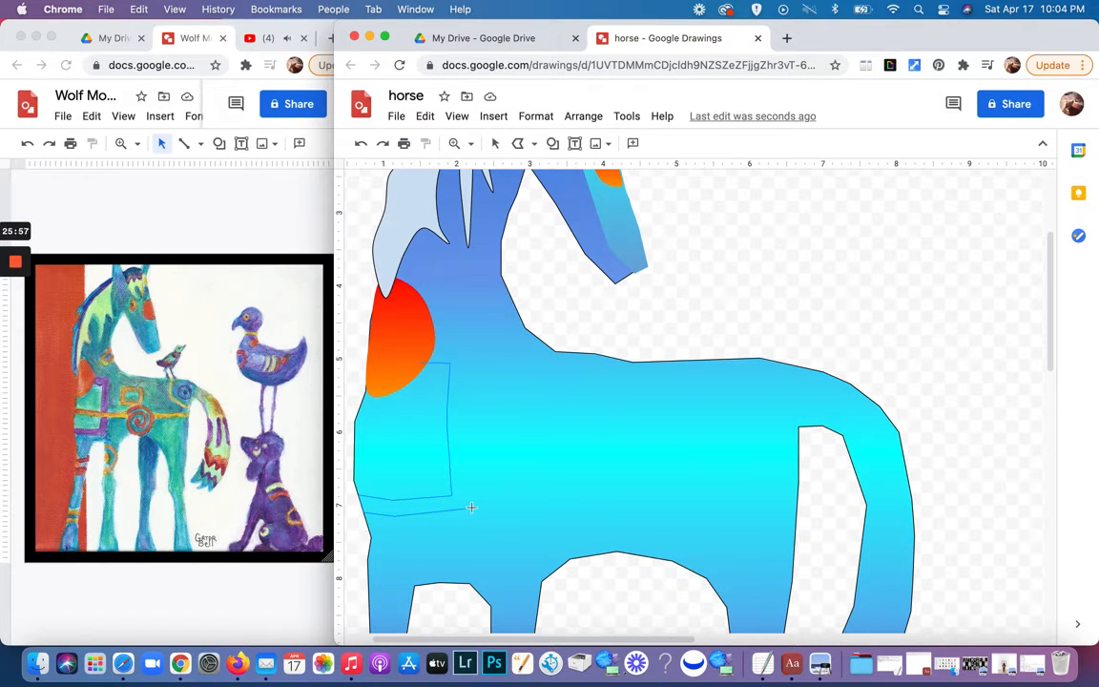
{"action": "left_click", "coordinate": [471, 507]}
{"action": "left_click", "coordinate": [417, 346]}
{"action": "double_click", "coordinate": [417, 363]}
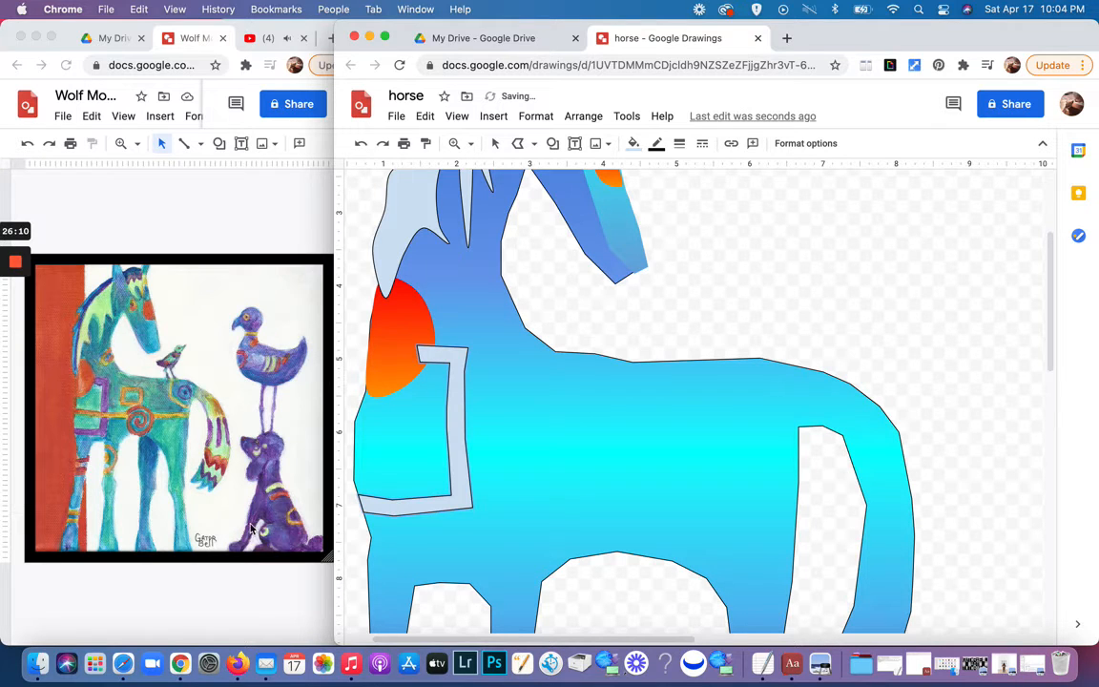
Step: Fill the bracket-shaped band with a custom linear gradient from purple to magenta at 90° and make its border transparent
{"action": "left_click", "coordinate": [633, 143]}
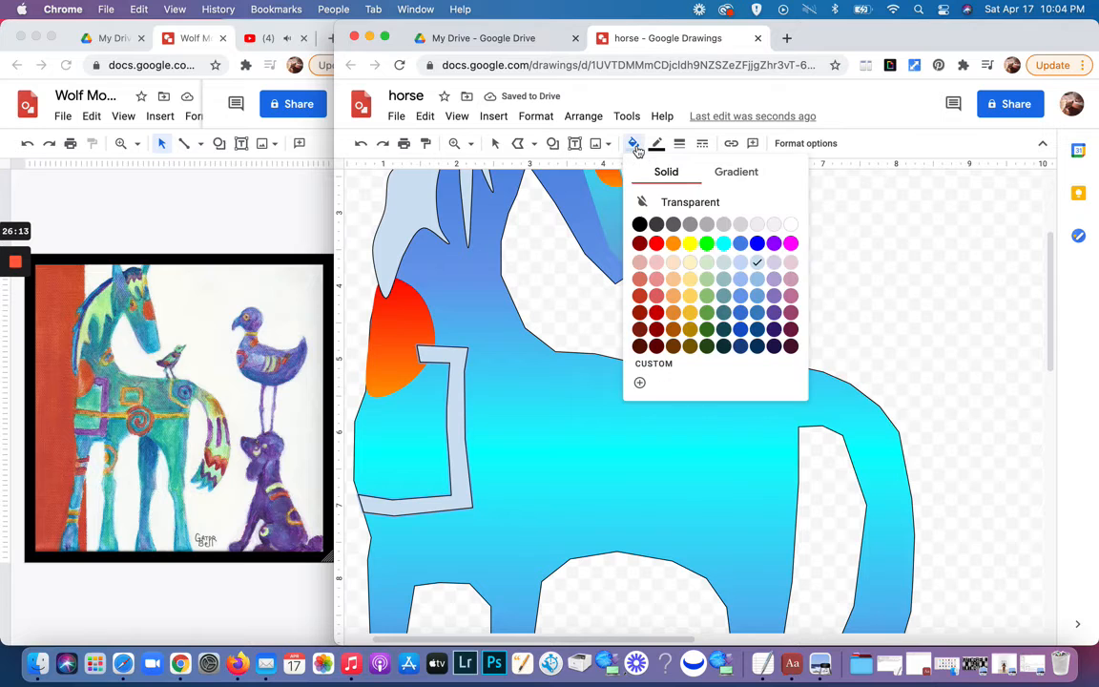
{"action": "left_click", "coordinate": [774, 244]}
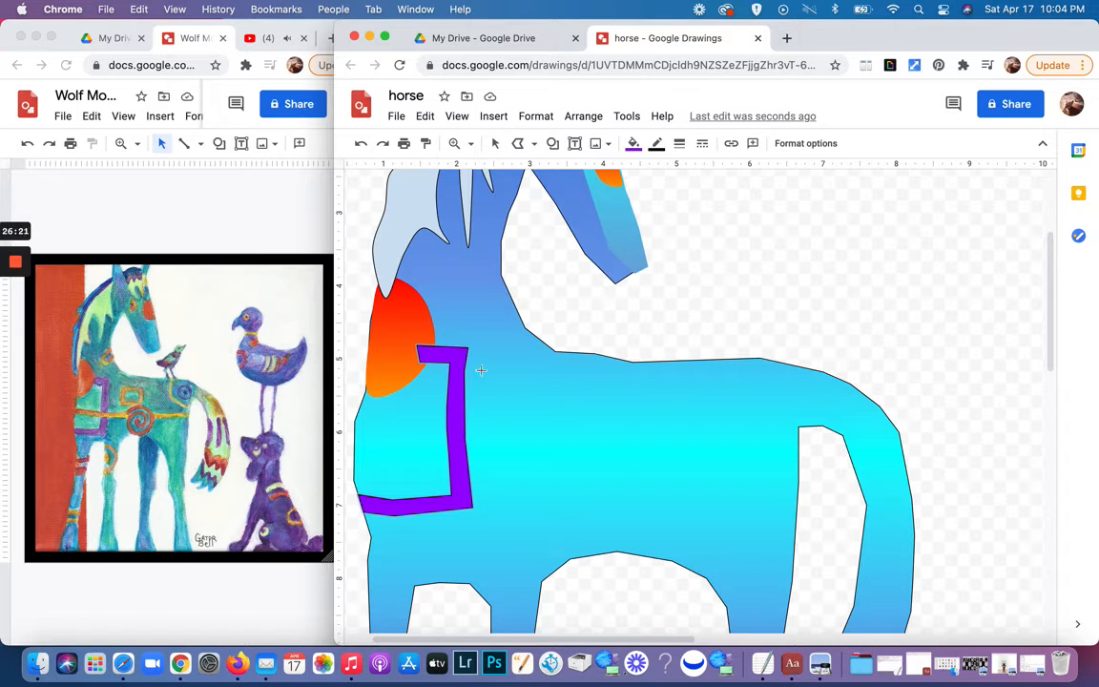
{"action": "left_click", "coordinate": [633, 145]}
{"action": "left_click", "coordinate": [733, 174]}
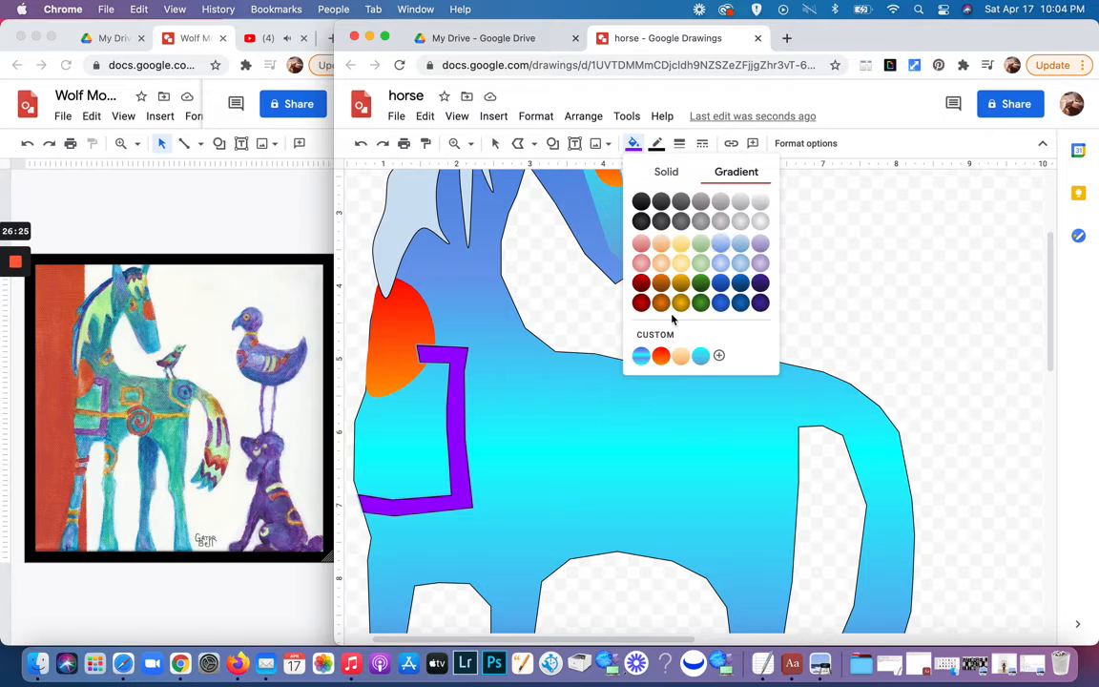
{"action": "left_click", "coordinate": [654, 337]}
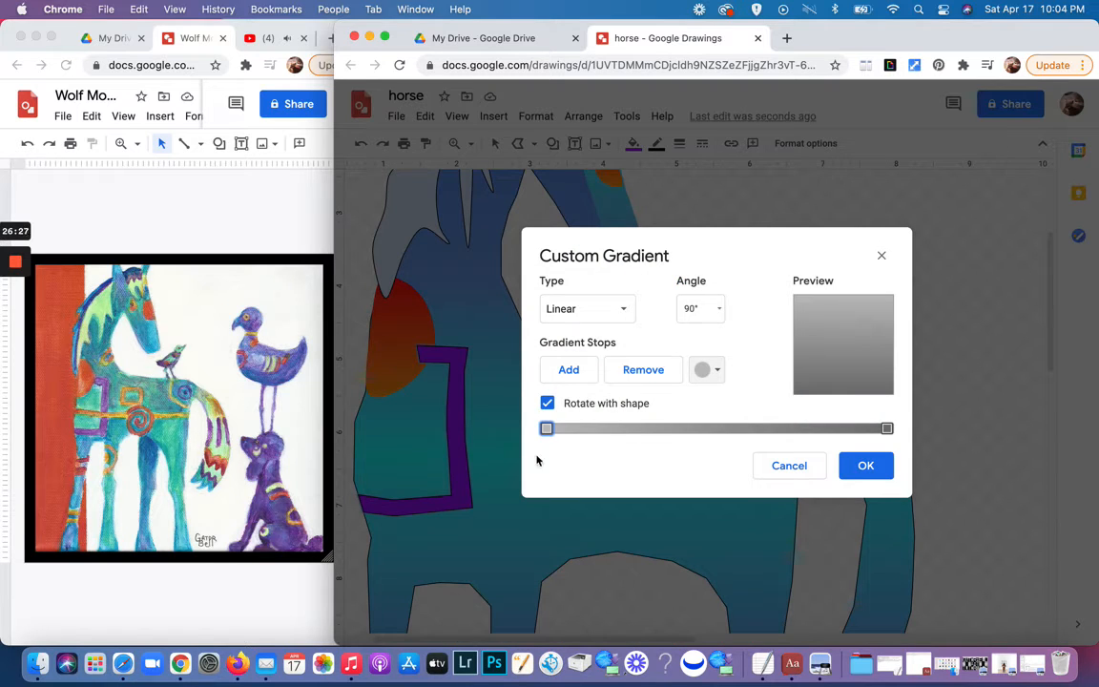
{"action": "left_click", "coordinate": [701, 371]}
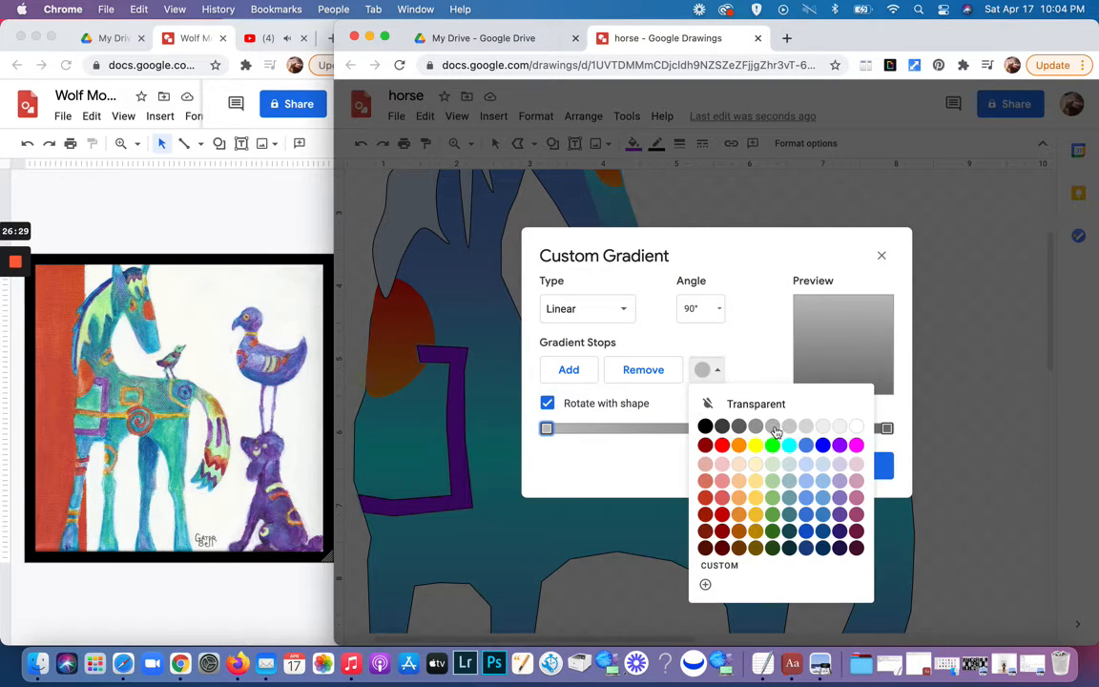
{"action": "left_click", "coordinate": [839, 444]}
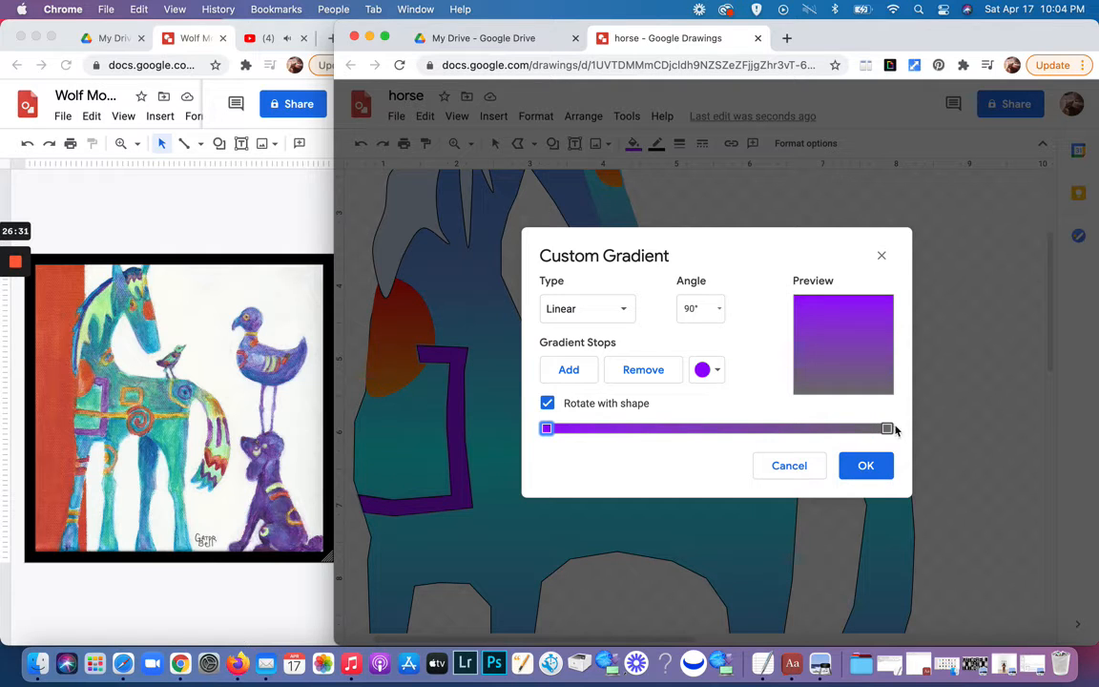
{"action": "left_click", "coordinate": [889, 430]}
{"action": "left_click", "coordinate": [708, 369]}
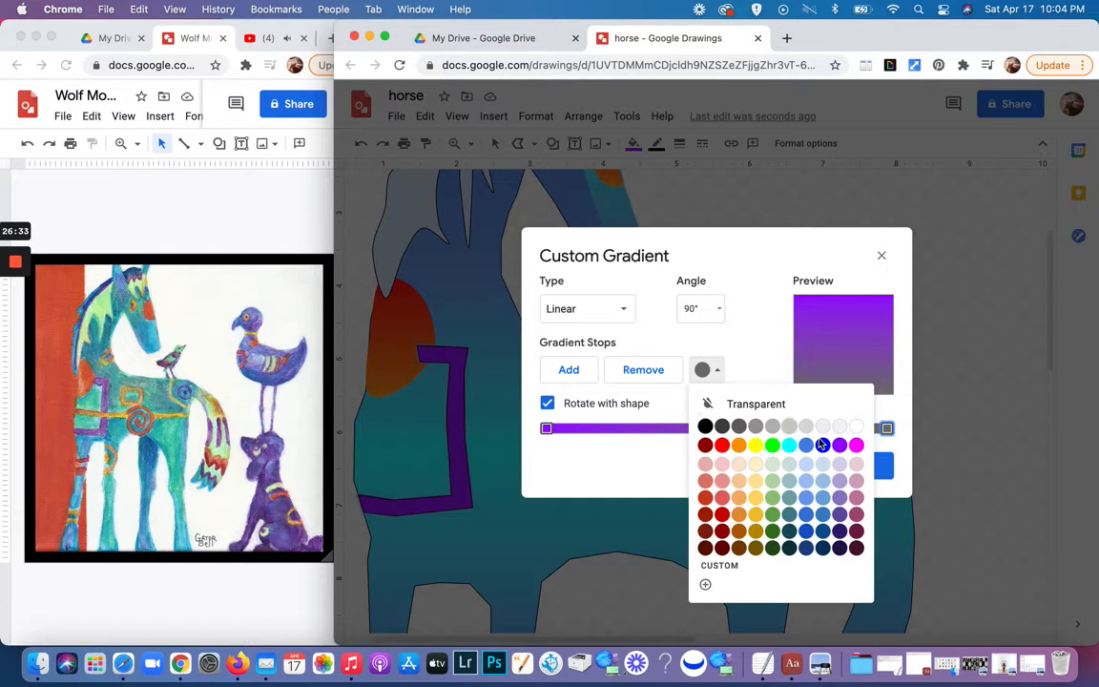
{"action": "left_click", "coordinate": [856, 444]}
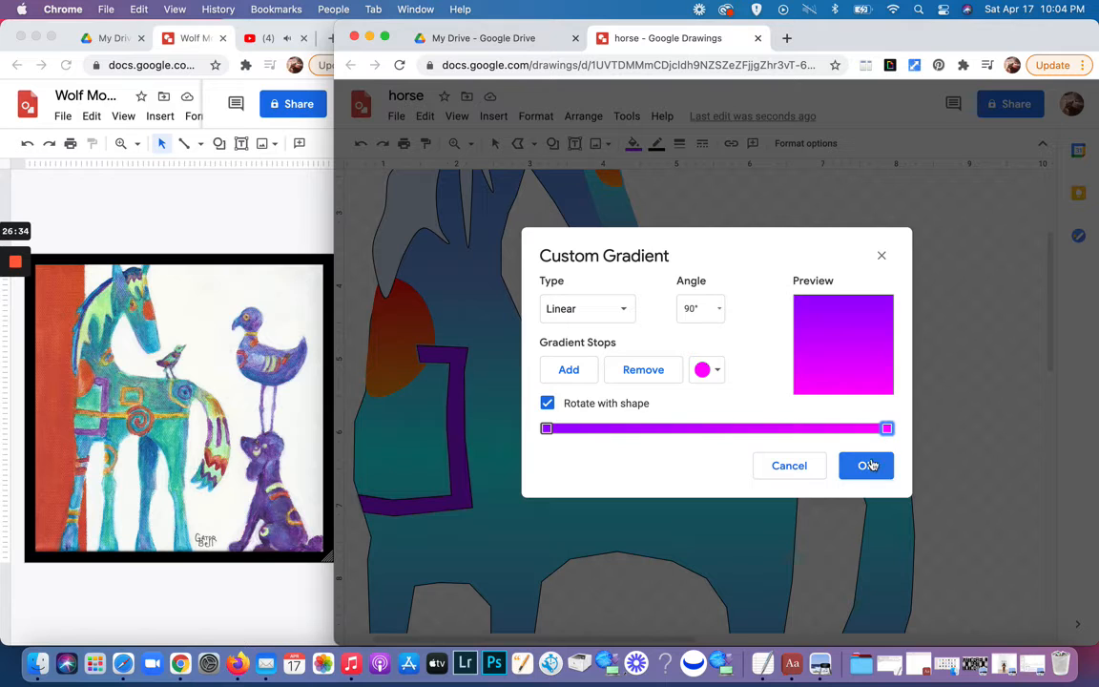
{"action": "left_click", "coordinate": [868, 465]}
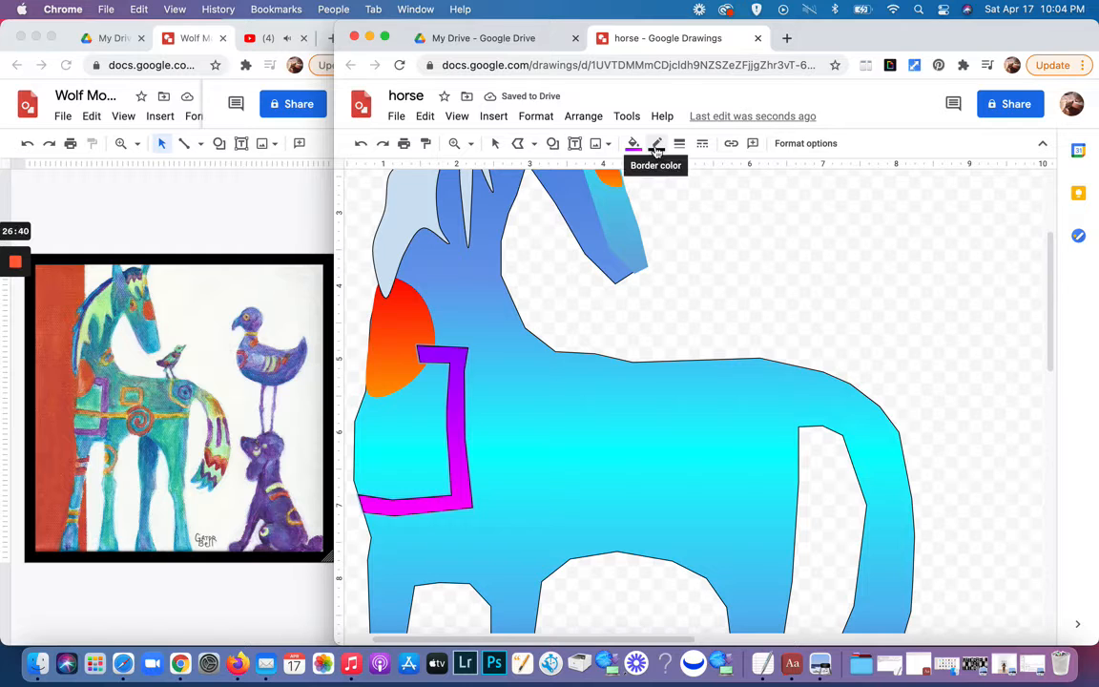
{"action": "left_click", "coordinate": [656, 151]}
{"action": "left_click", "coordinate": [668, 175]}
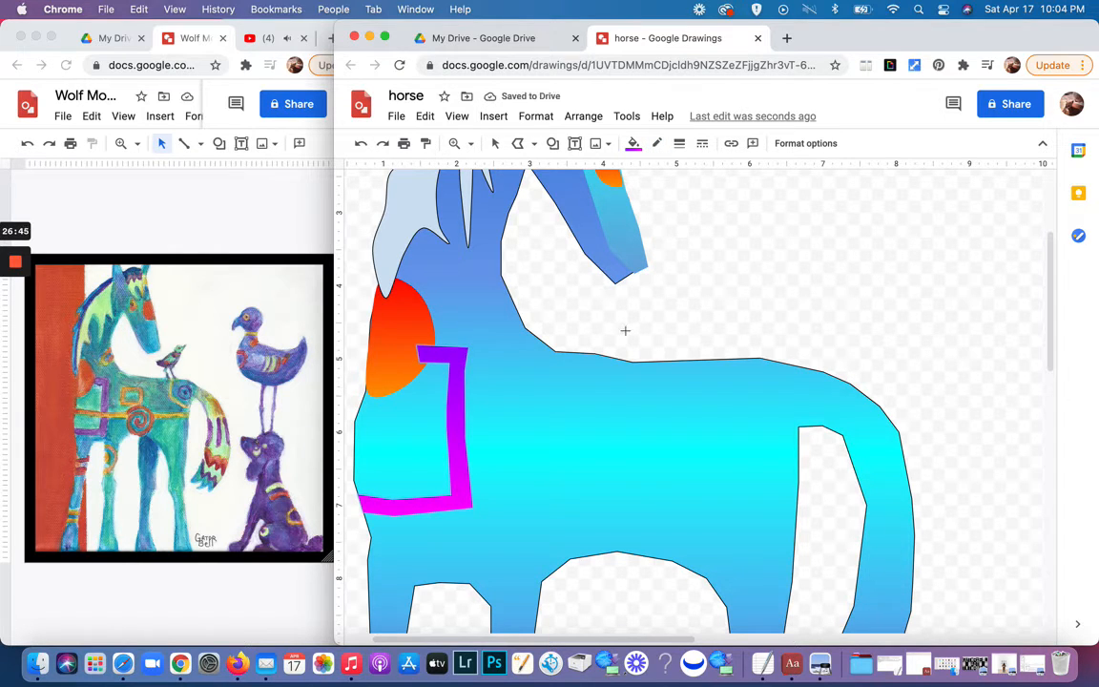
{"action": "left_click", "coordinate": [402, 322]}
{"action": "left_click", "coordinate": [376, 394]}
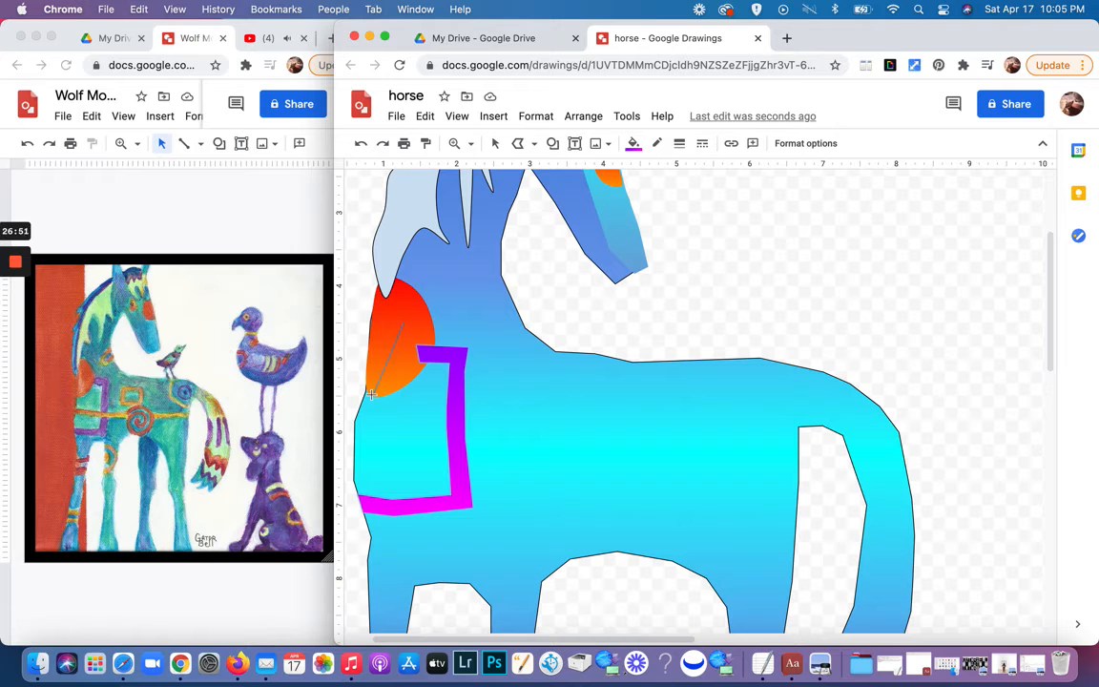
{"action": "left_click", "coordinate": [365, 324]}
{"action": "left_click", "coordinate": [495, 143]}
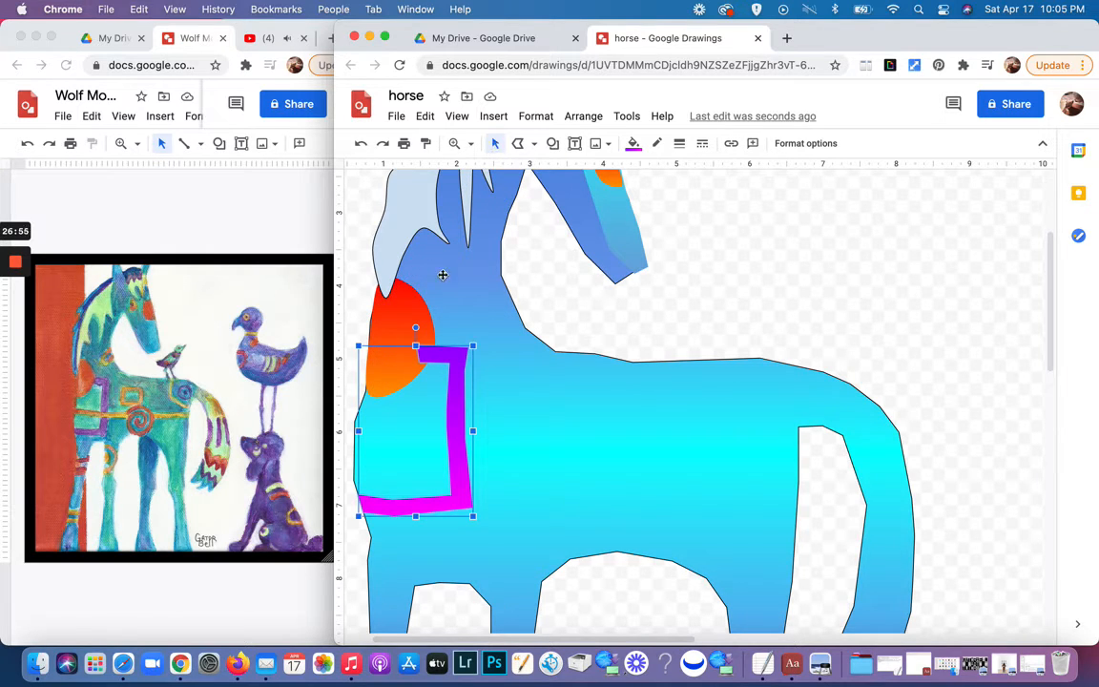
Step: Bring the red-orange neck spot and the mane to the front, over the purple band, and deselect them
{"action": "left_click", "coordinate": [414, 313]}
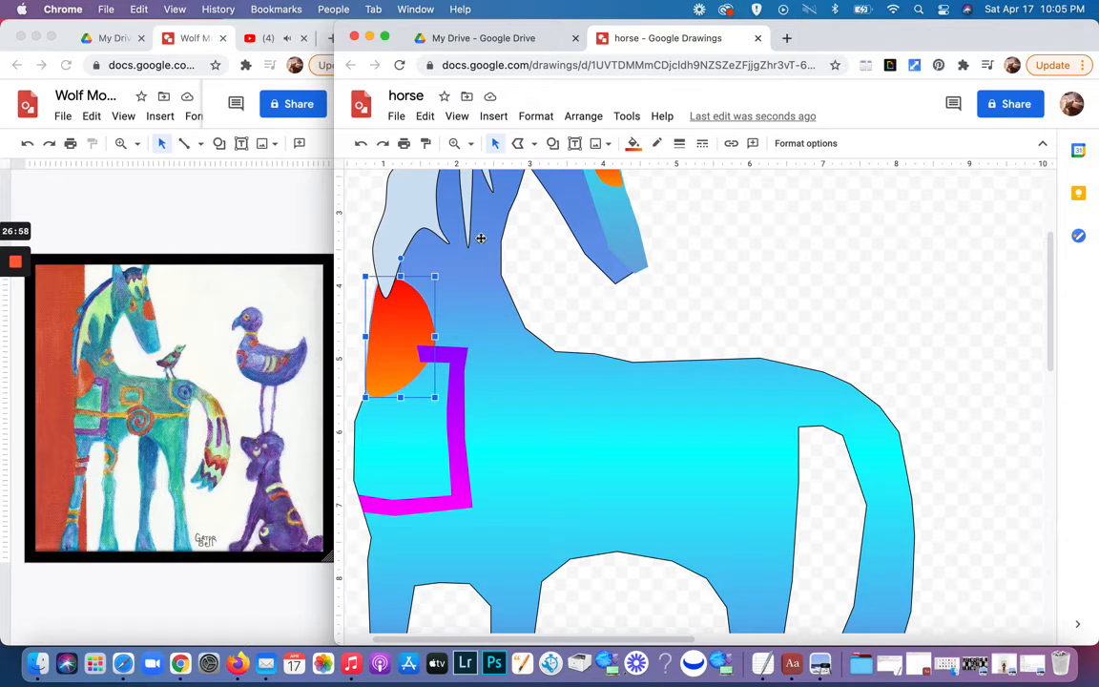
{"action": "left_click", "coordinate": [413, 211], "text": "shift"}
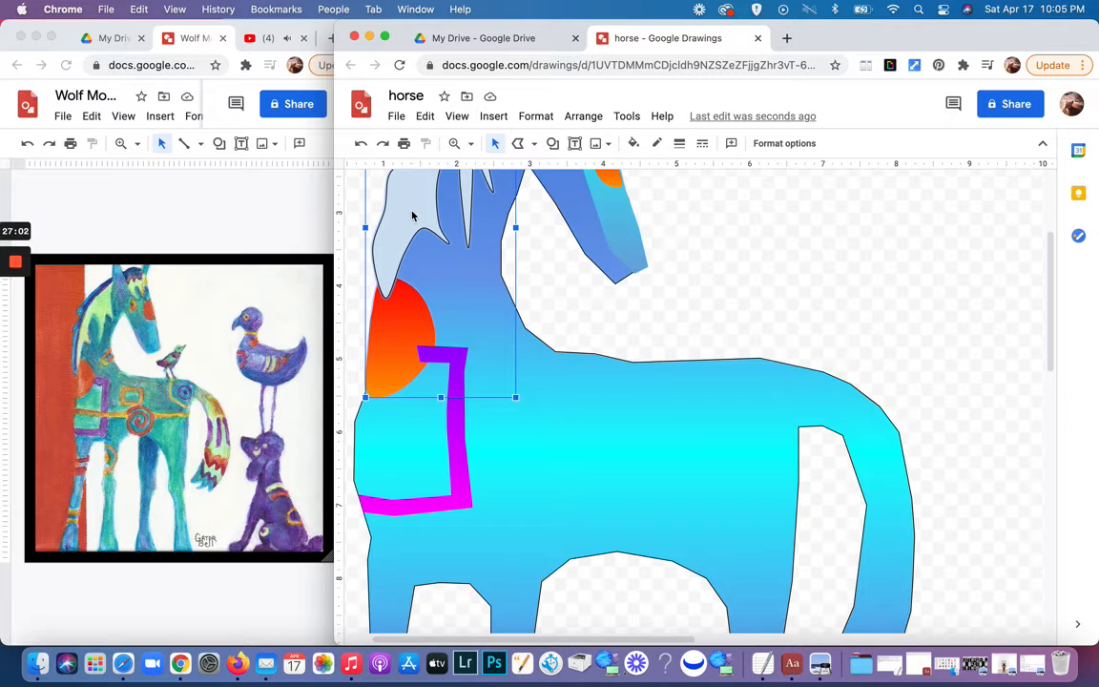
{"action": "left_click", "coordinate": [575, 121]}
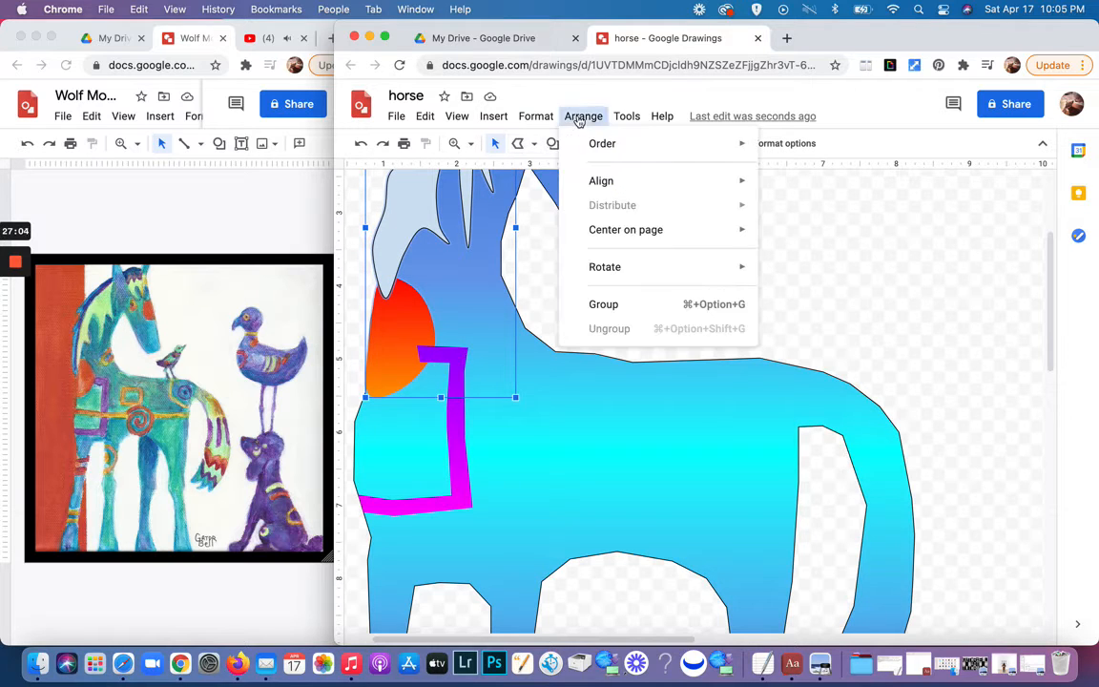
{"action": "mouse_move", "coordinate": [599, 143]}
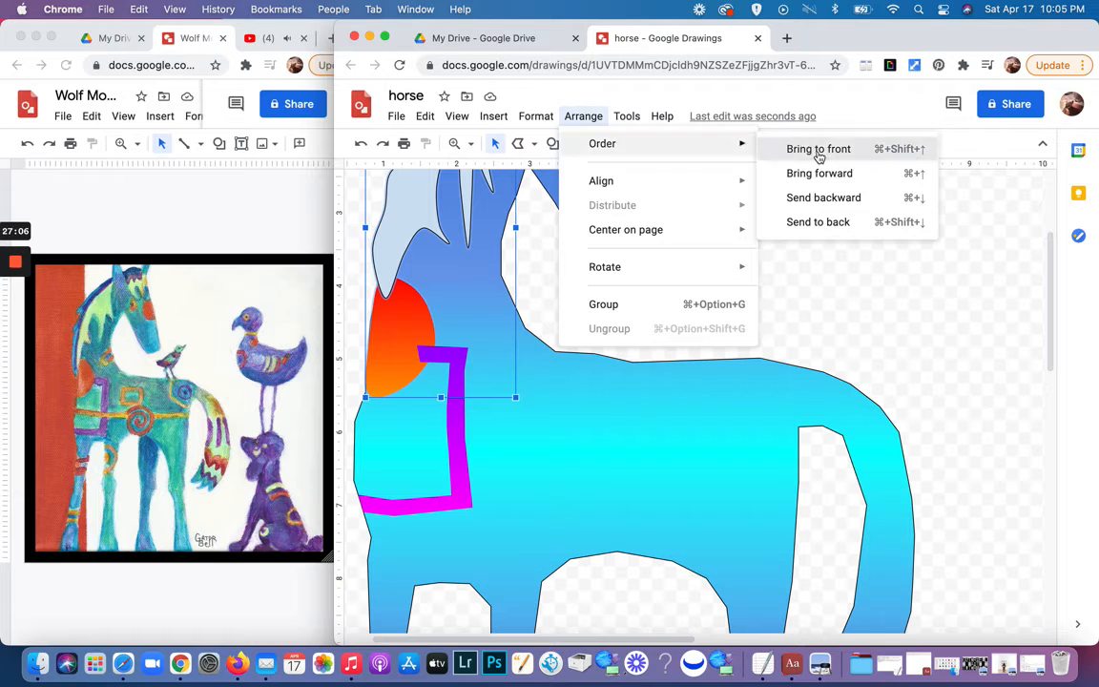
{"action": "left_click", "coordinate": [811, 149]}
{"action": "left_click", "coordinate": [699, 277]}
{"action": "scroll", "coordinate": [559, 512], "scroll_direction": "up", "scroll_amount": 5}
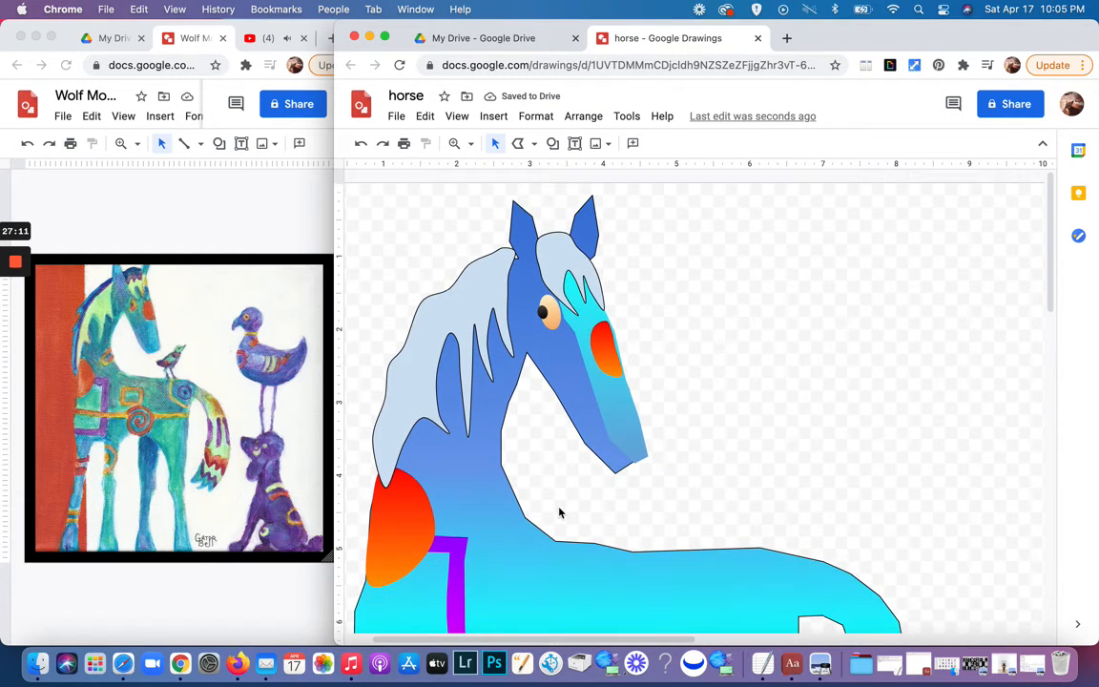
Step: Draw a closed curve shaped like a spiral band, about 1.9 by 1.6 inches, in the middle of the horse's body
{"action": "scroll", "coordinate": [559, 512], "scroll_direction": "down", "scroll_amount": 4}
{"action": "scroll", "coordinate": [559, 512], "scroll_direction": "down", "scroll_amount": 3}
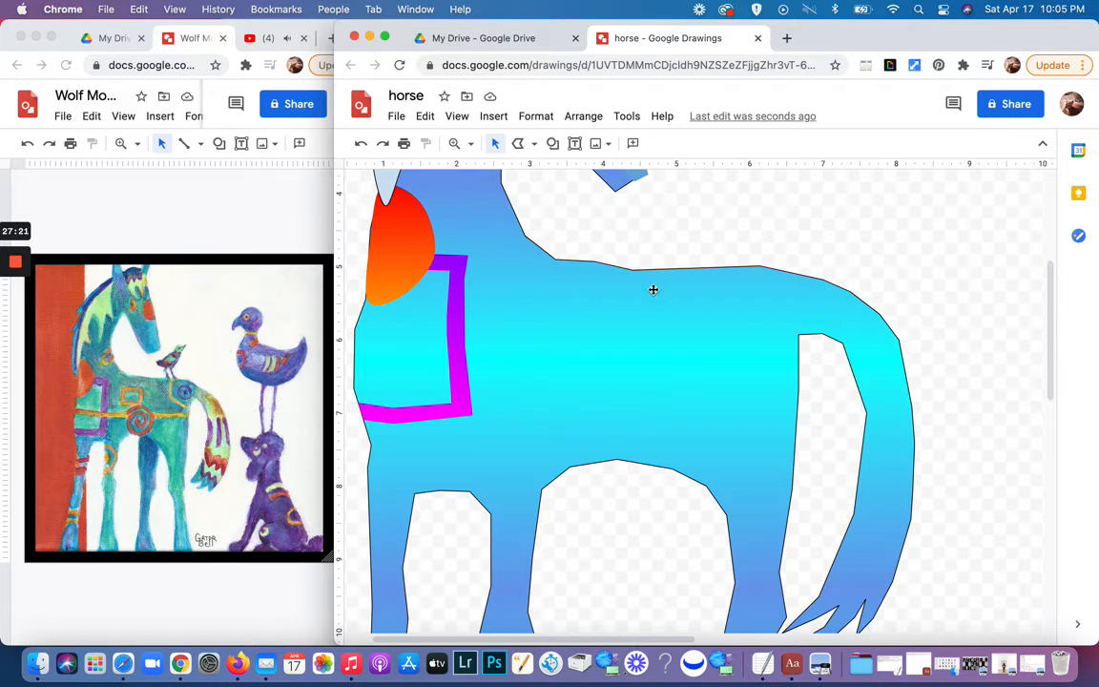
{"action": "left_click", "coordinate": [533, 145]}
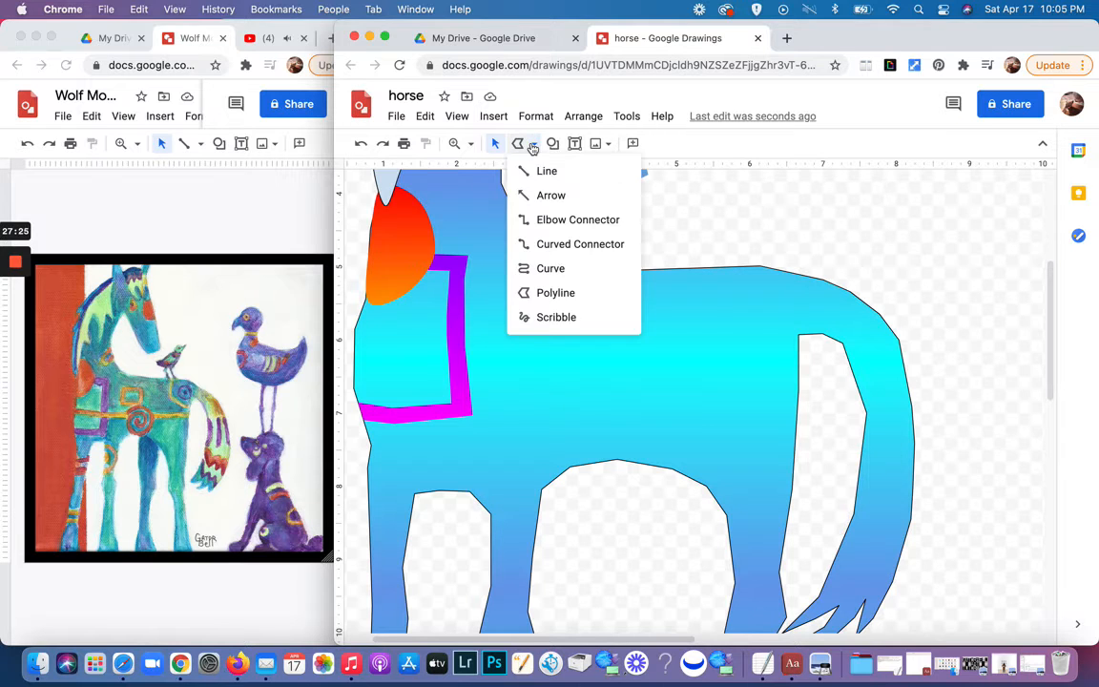
{"action": "left_click", "coordinate": [541, 266]}
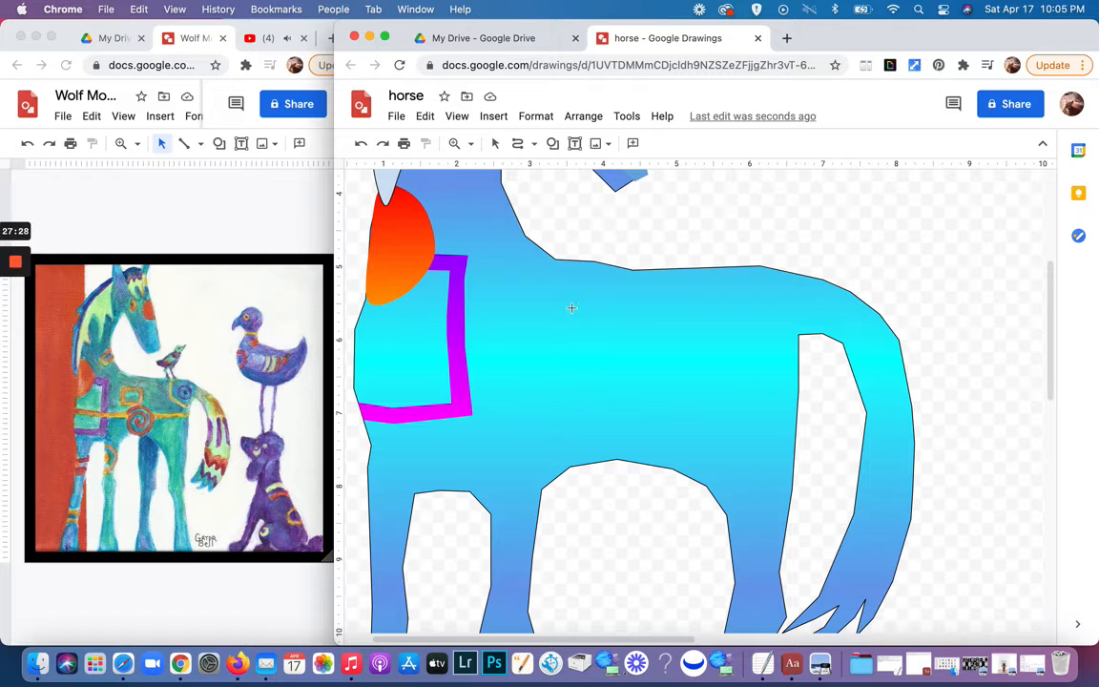
{"action": "left_click", "coordinate": [607, 373]}
{"action": "left_click", "coordinate": [642, 328]}
{"action": "left_click", "coordinate": [567, 380]}
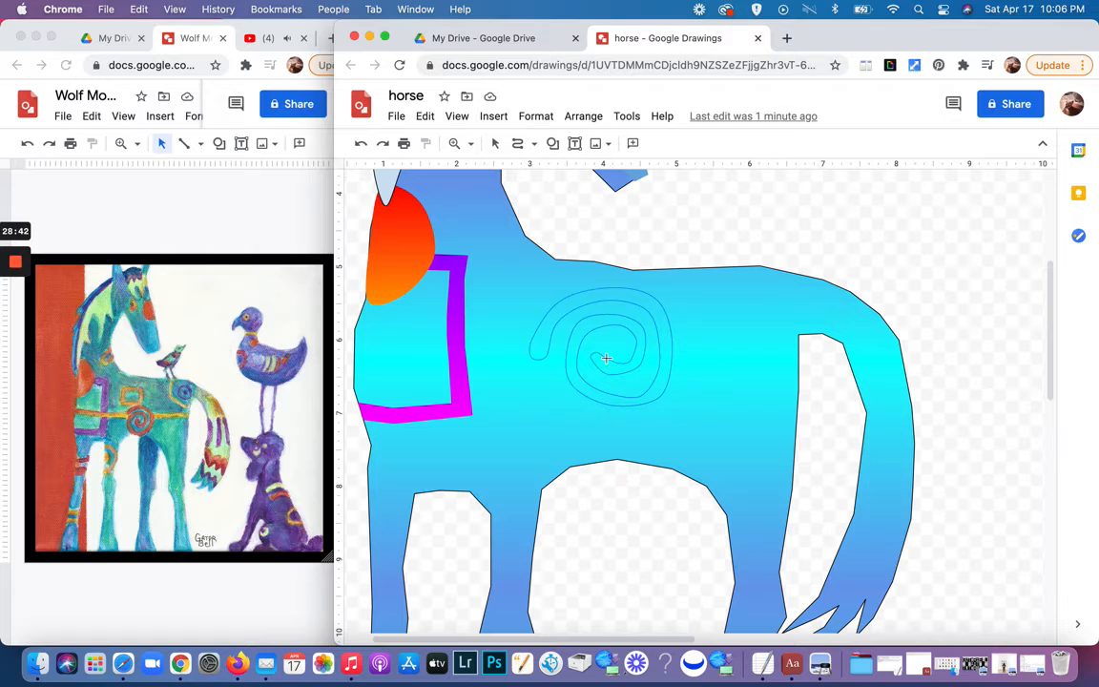
{"action": "left_click", "coordinate": [605, 358]}
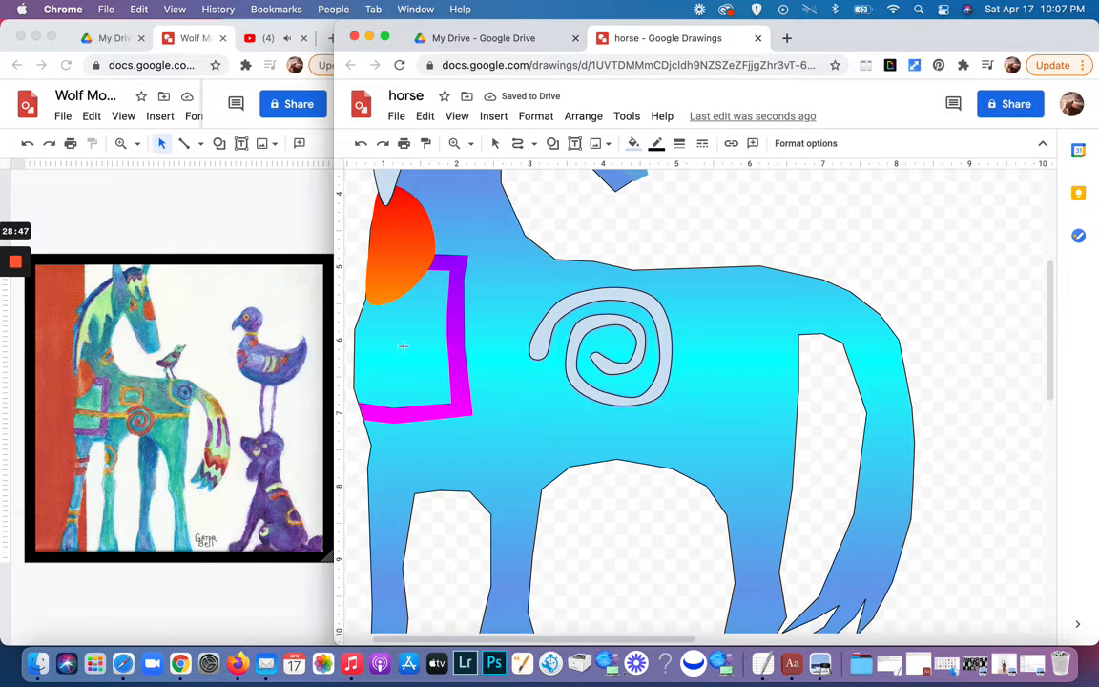
Step: Make the spiral's border transparent and fill it with the custom red-to-orange gradient
{"action": "left_click", "coordinate": [656, 145]}
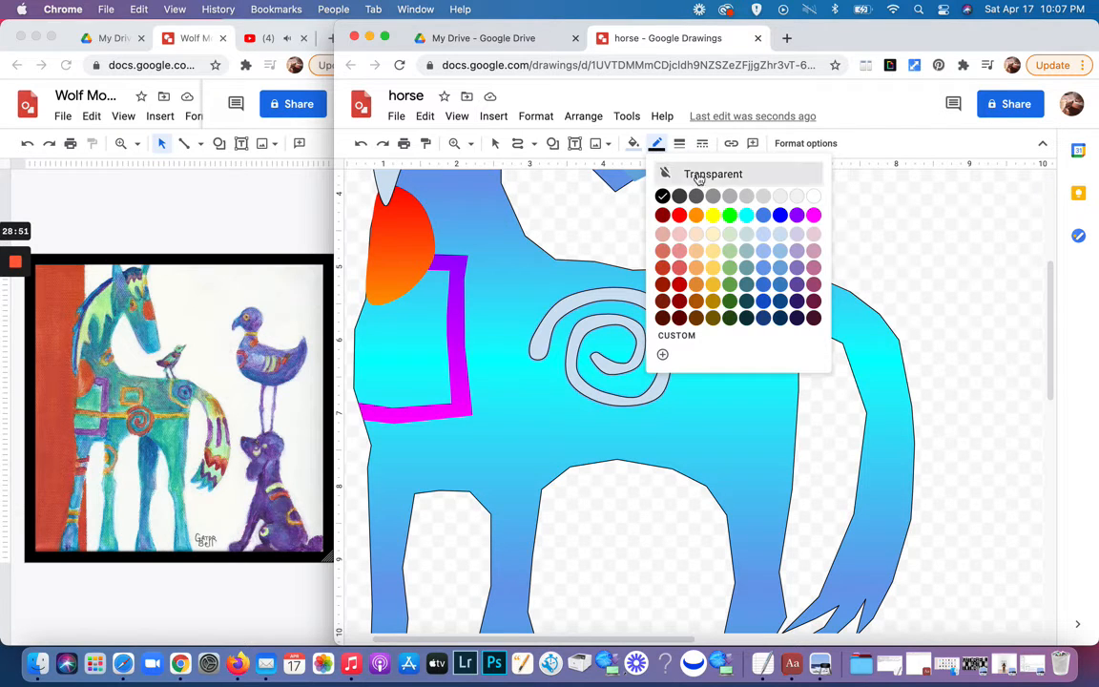
{"action": "left_click", "coordinate": [699, 177]}
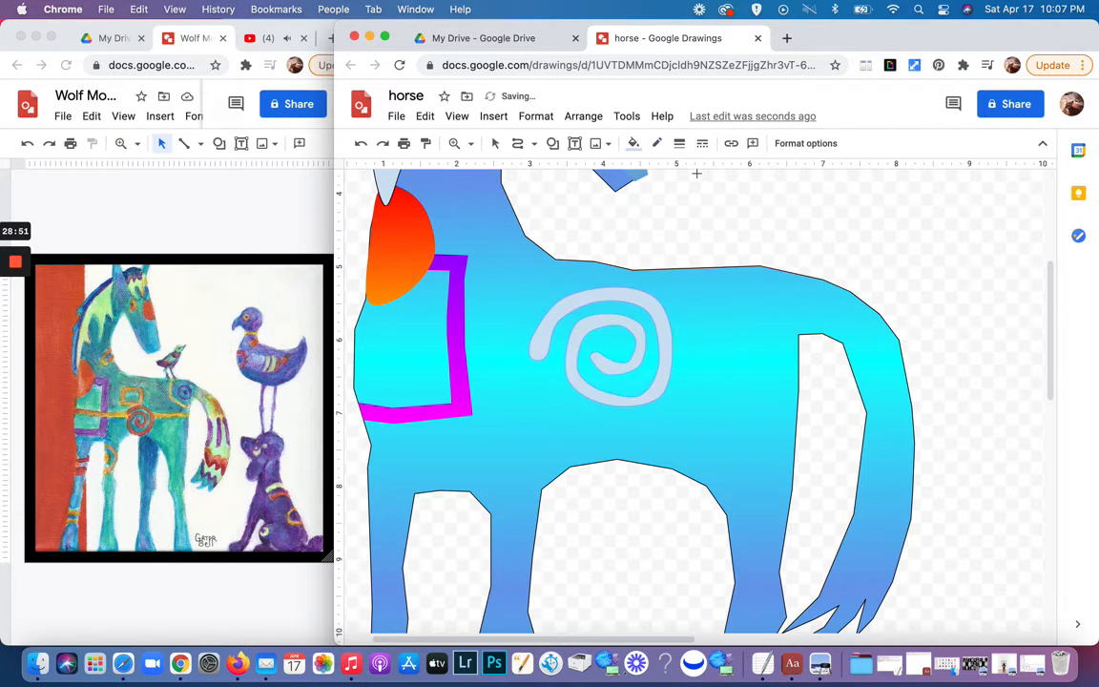
{"action": "left_click", "coordinate": [576, 308]}
{"action": "left_click", "coordinate": [495, 143]}
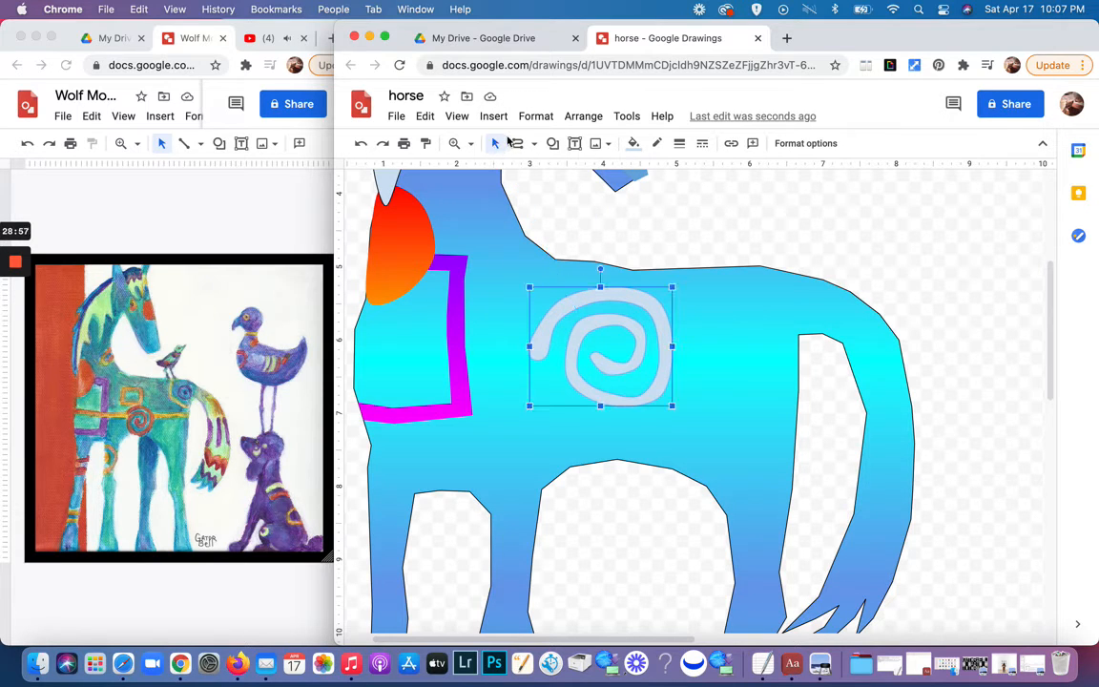
{"action": "left_click", "coordinate": [635, 143]}
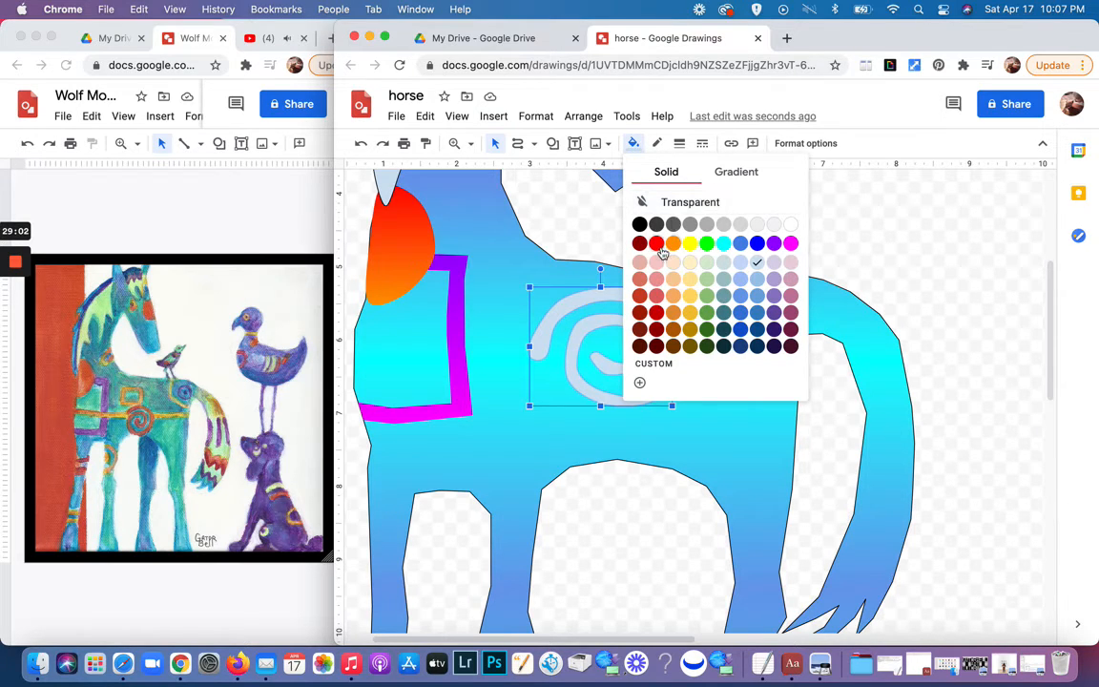
{"action": "left_click", "coordinate": [733, 173]}
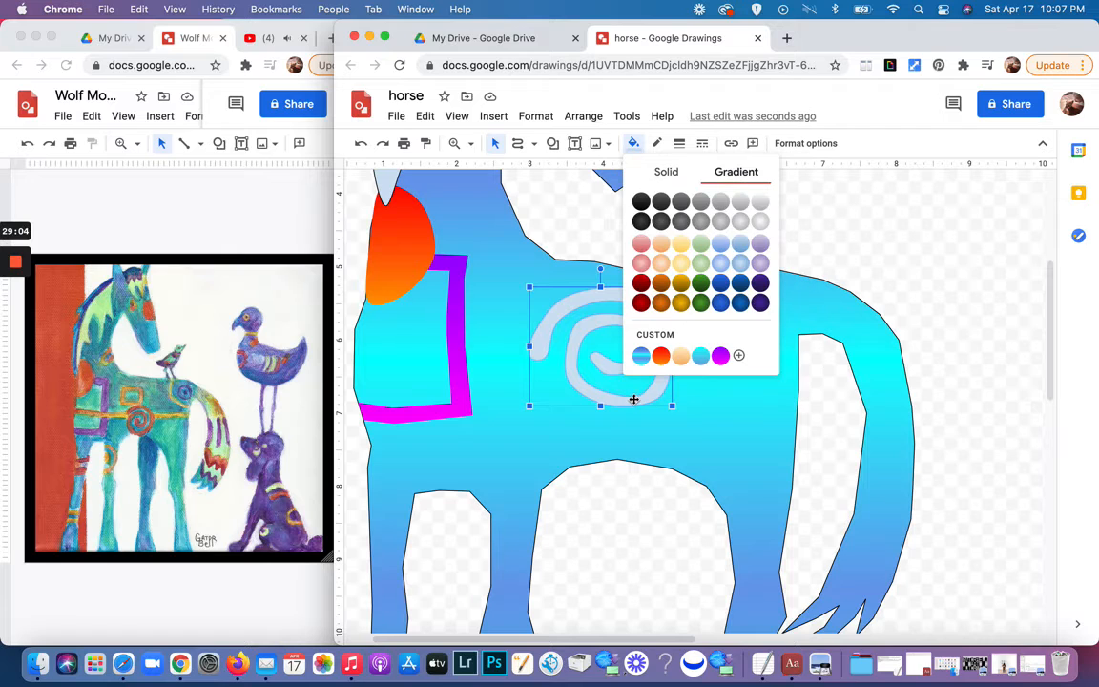
{"action": "left_click", "coordinate": [660, 357]}
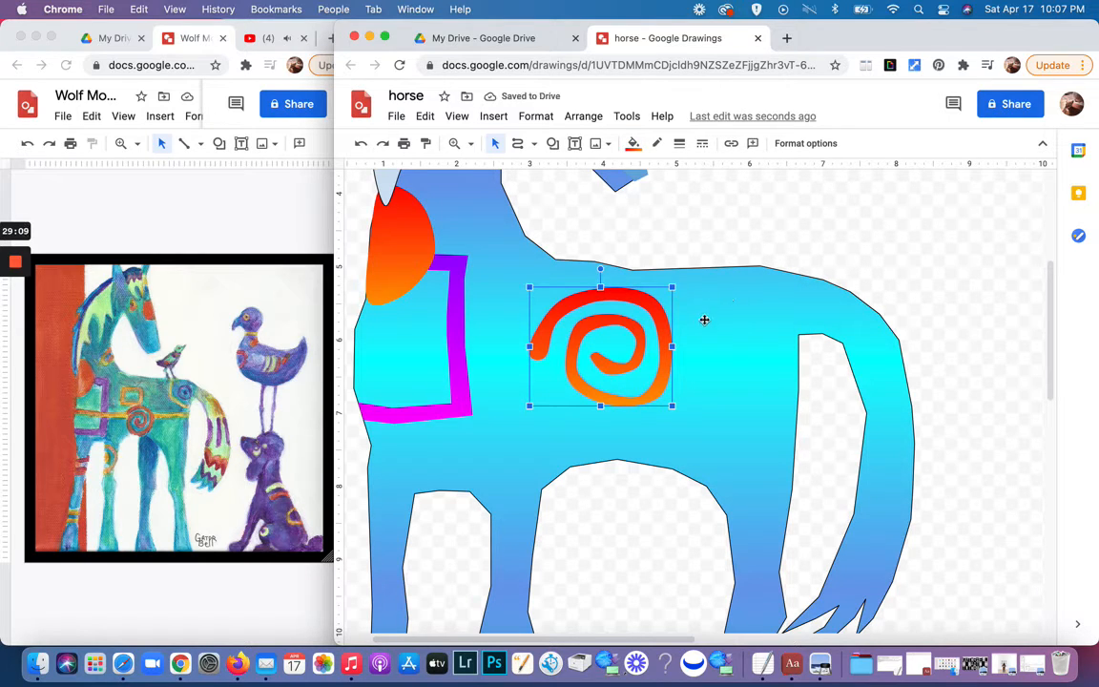
Step: Adjust the spiral's edge points to even out its band and round its ends, and move it down about 0.5 inch on the belly
{"action": "double_click", "coordinate": [663, 349]}
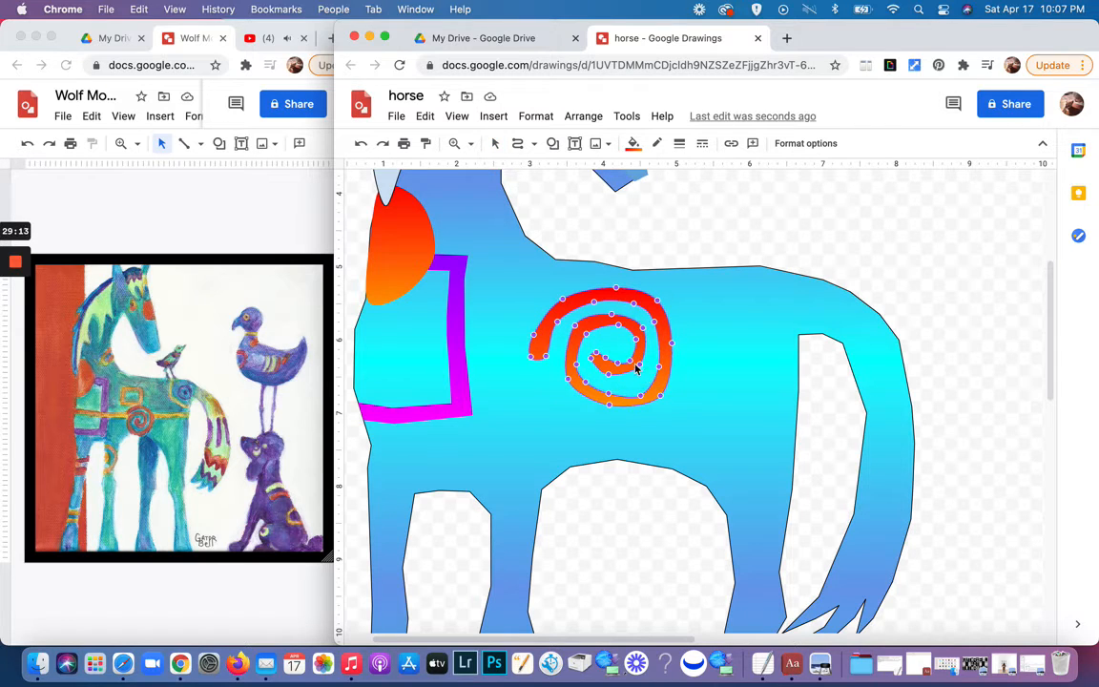
{"action": "left_click_drag", "start_coordinate": [630, 363], "coordinate": [629, 361]}
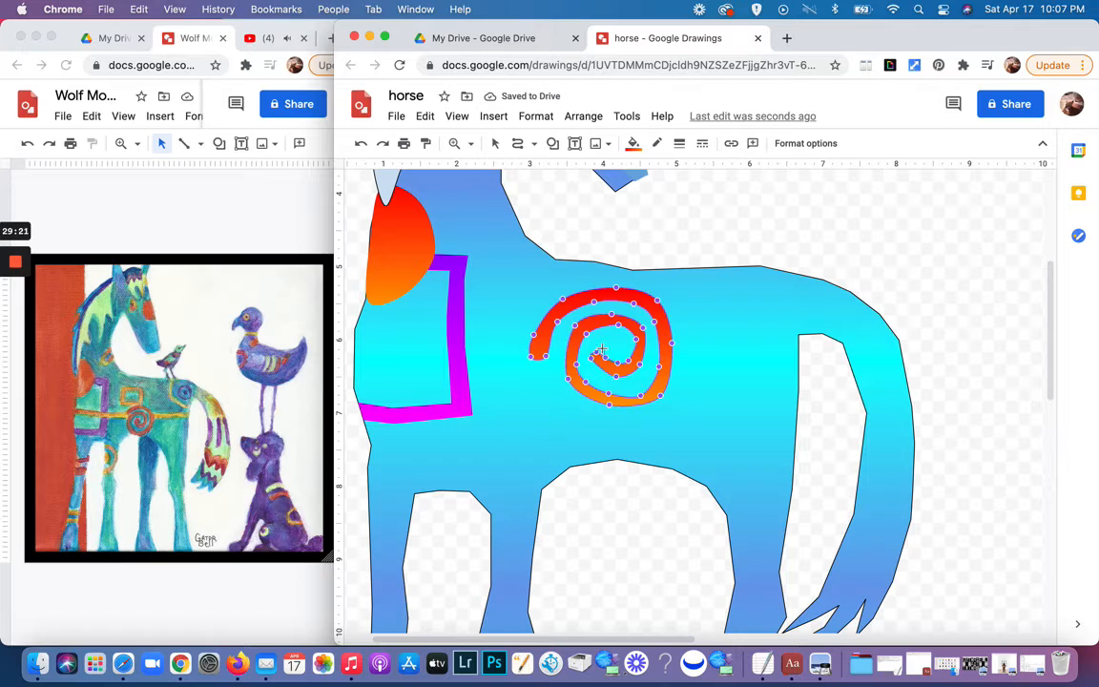
{"action": "left_click_drag", "start_coordinate": [602, 351], "coordinate": [592, 360]}
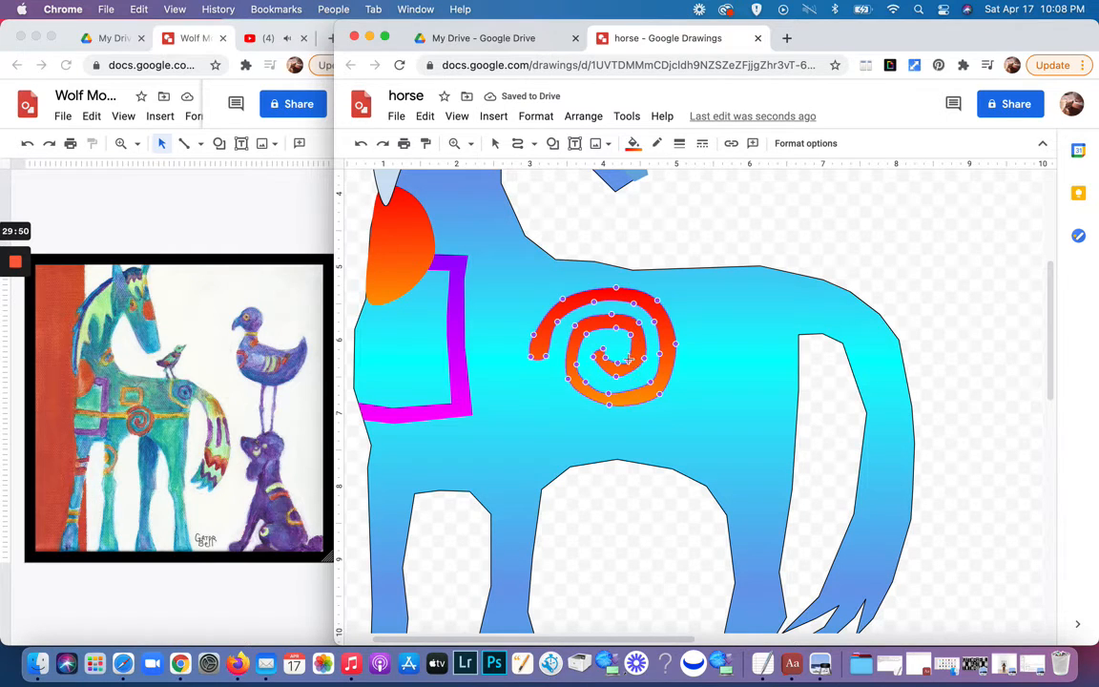
{"action": "left_click_drag", "start_coordinate": [628, 356], "coordinate": [633, 351]}
{"action": "left_click_drag", "start_coordinate": [566, 378], "coordinate": [564, 375]}
{"action": "mouse_move", "coordinate": [545, 357]}
{"action": "left_mouse_down"}
{"action": "mouse_move", "coordinate": [534, 360]}
{"action": "mouse_move", "coordinate": [538, 336]}
{"action": "left_mouse_up"}
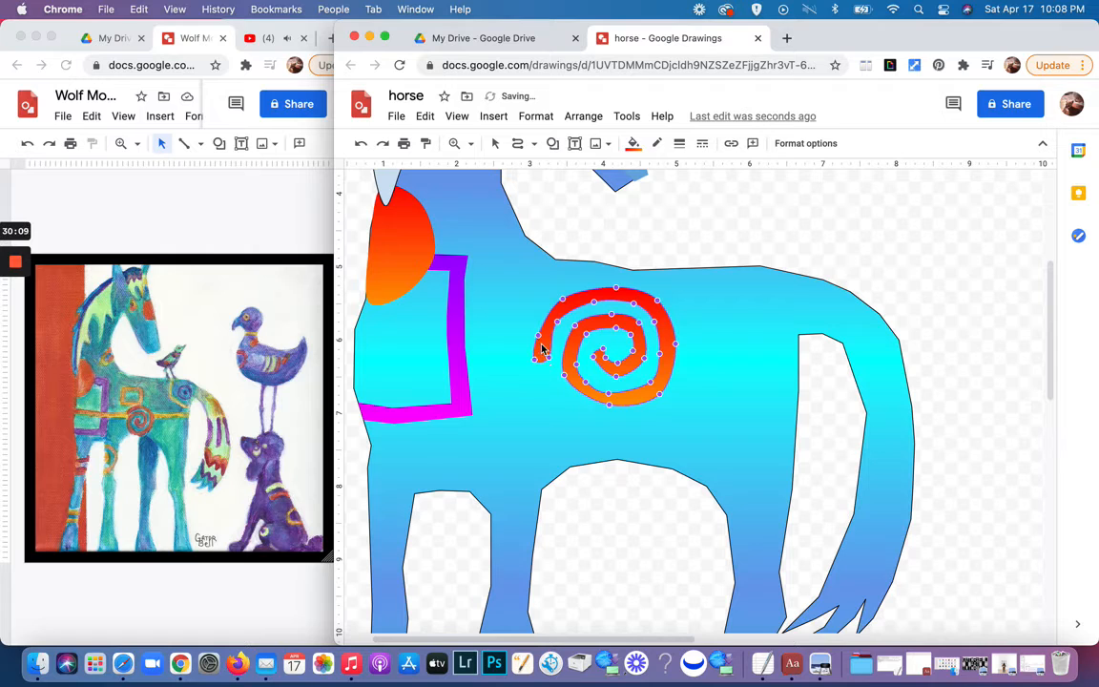
{"action": "mouse_move", "coordinate": [540, 327]}
{"action": "left_mouse_down"}
{"action": "mouse_move", "coordinate": [569, 317]}
{"action": "mouse_move", "coordinate": [561, 330]}
{"action": "left_mouse_up"}
{"action": "key", "text": "Escape"}
{"action": "left_click", "coordinate": [548, 389]}
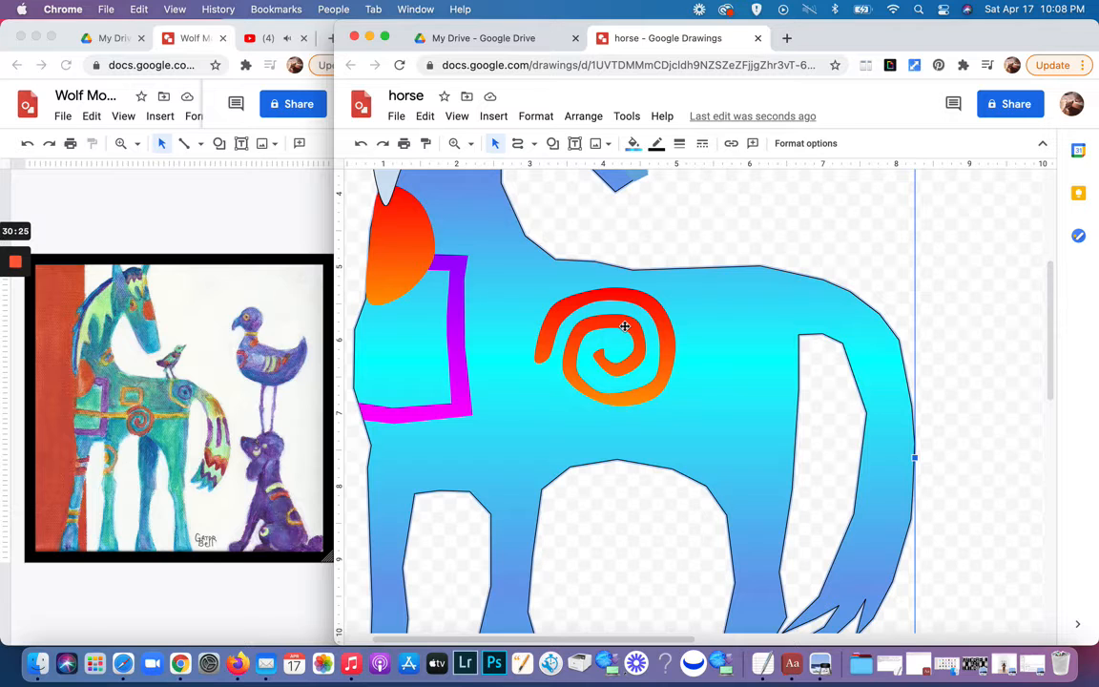
{"action": "left_click_drag", "start_coordinate": [625, 330], "coordinate": [573, 345]}
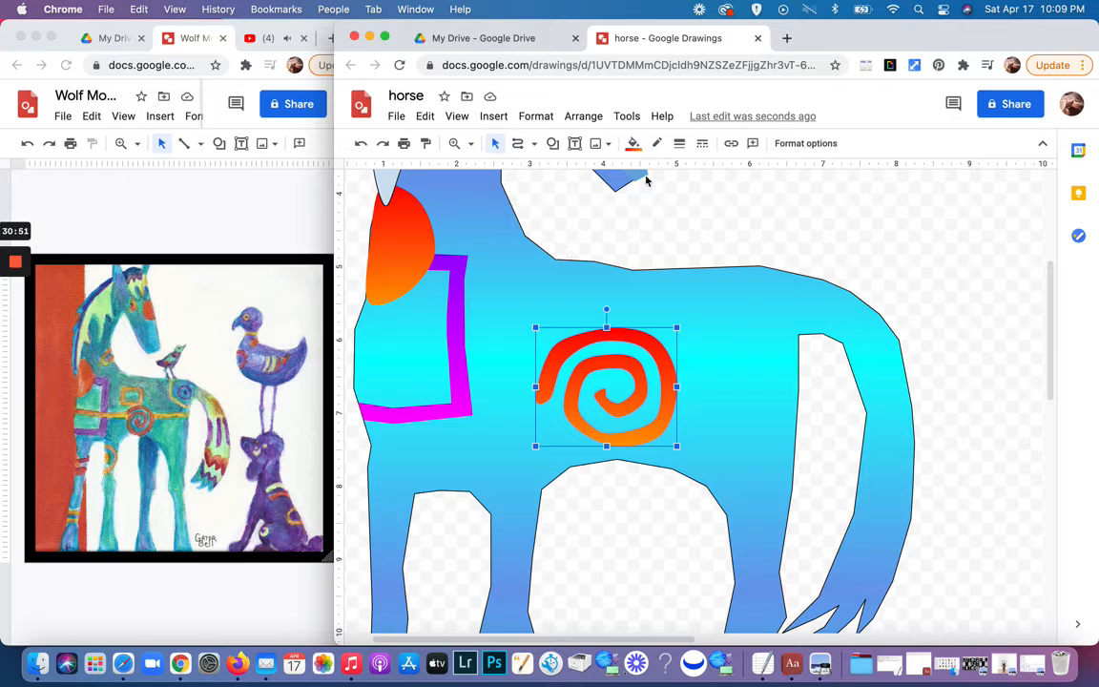
Step: Draw a narrow closed polyline strap about 2.5 inches long from the chest edge to the spiral and fill it with the custom peach gradient
{"action": "left_click", "coordinate": [520, 143]}
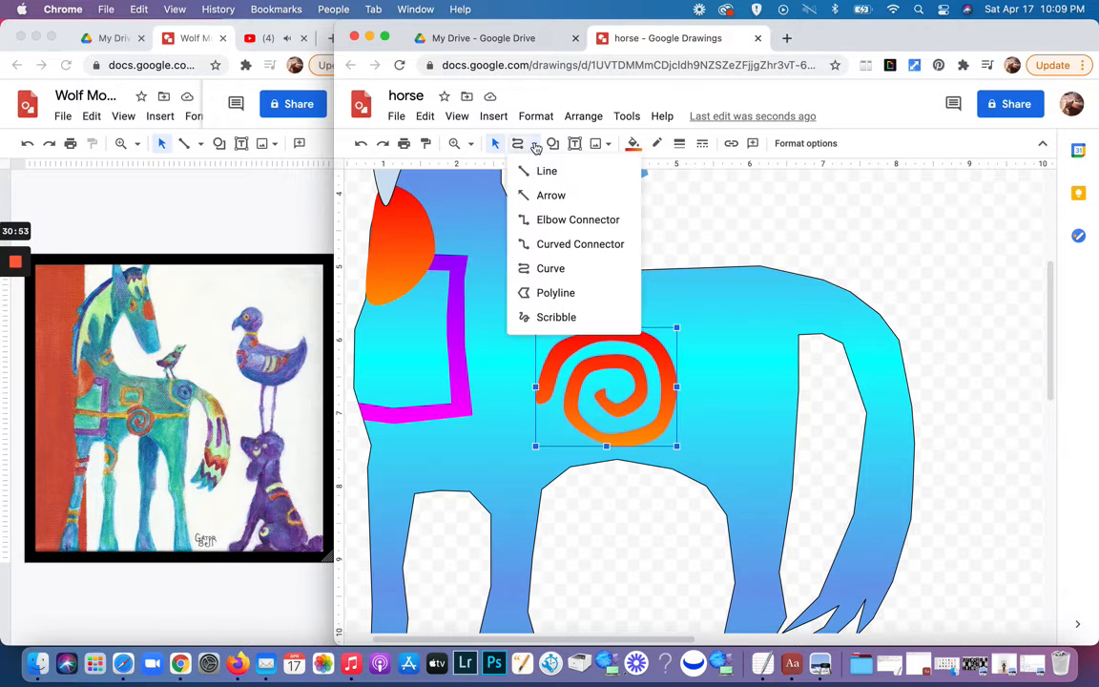
{"action": "left_click", "coordinate": [532, 293]}
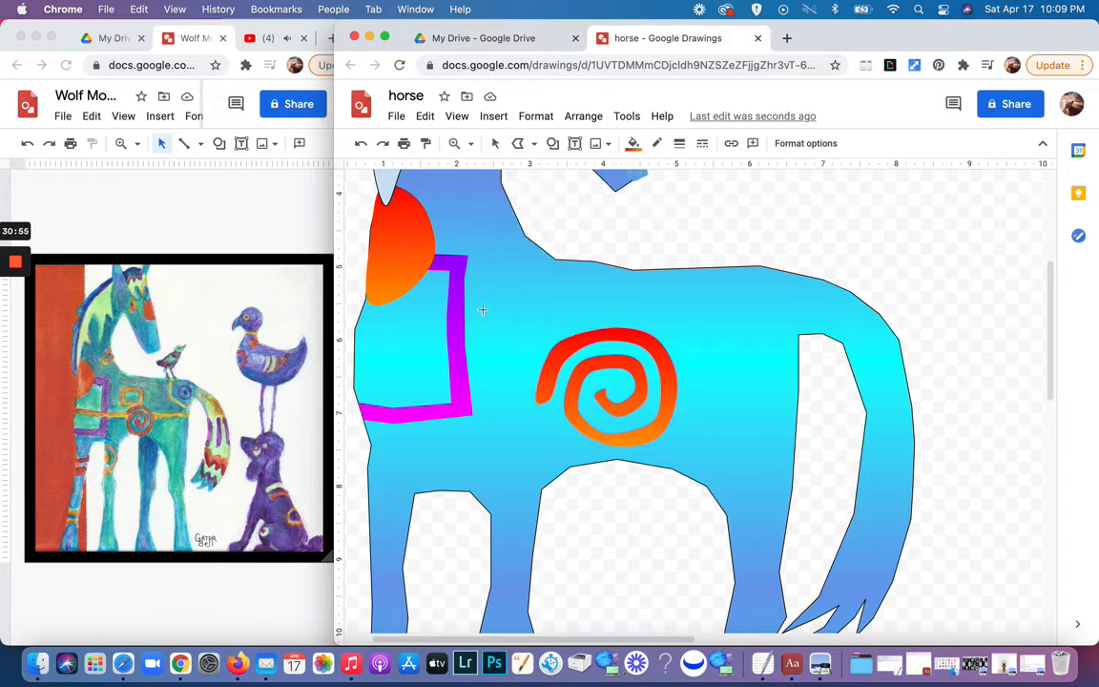
{"action": "left_click", "coordinate": [355, 356]}
{"action": "left_click", "coordinate": [538, 382]}
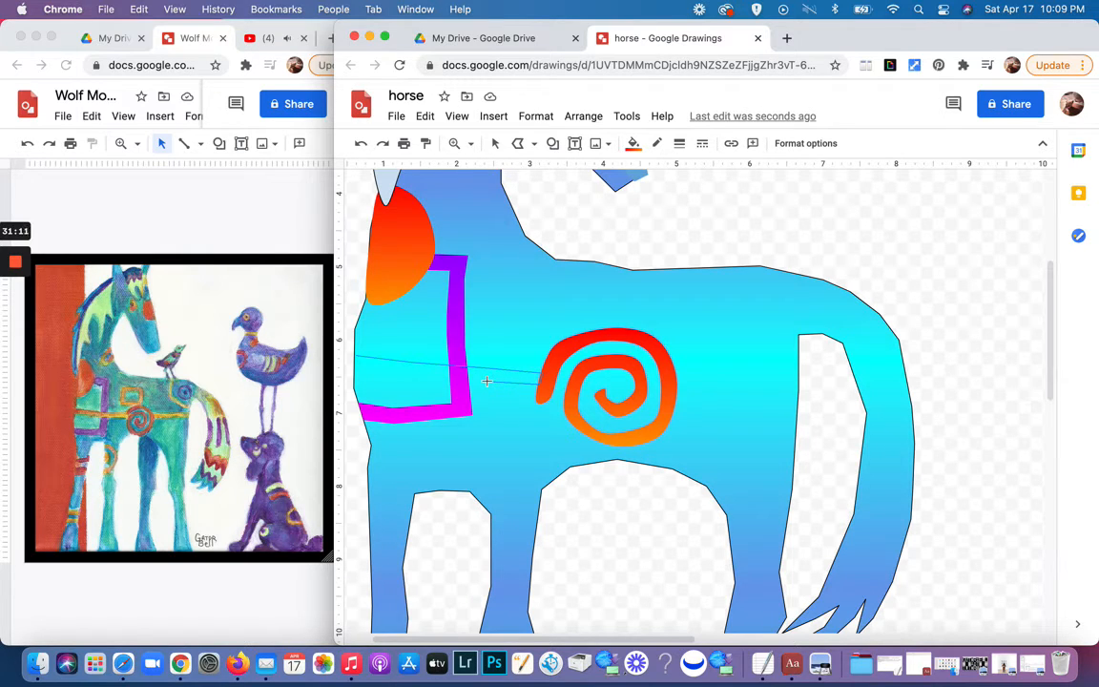
{"action": "left_click", "coordinate": [353, 356]}
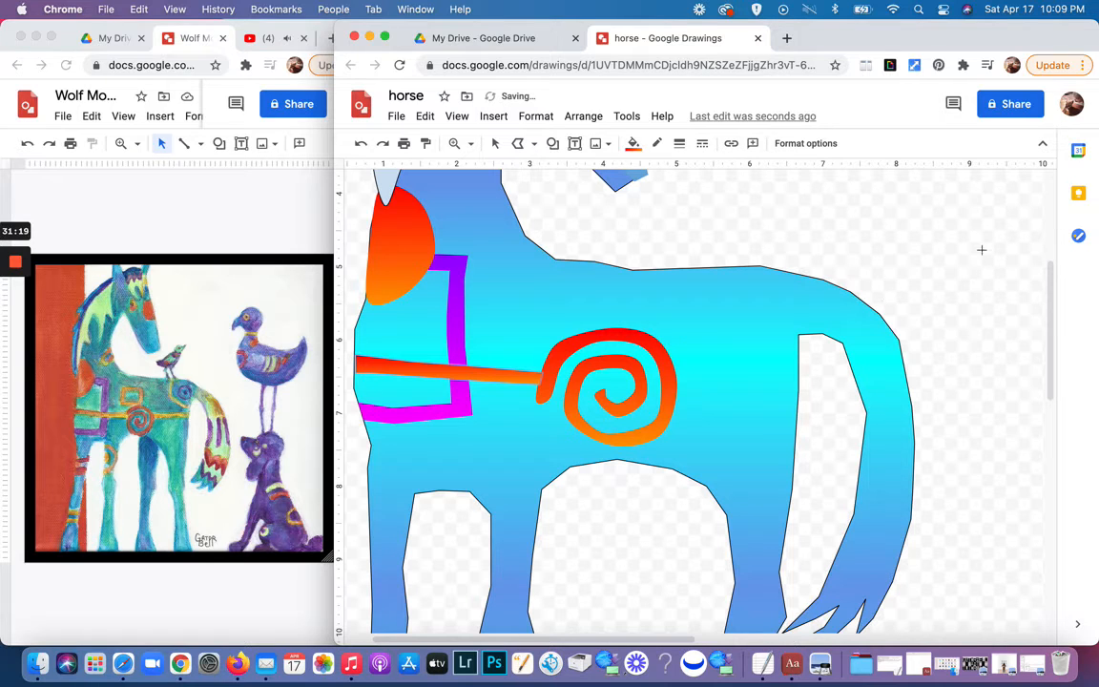
{"action": "left_click", "coordinate": [631, 144]}
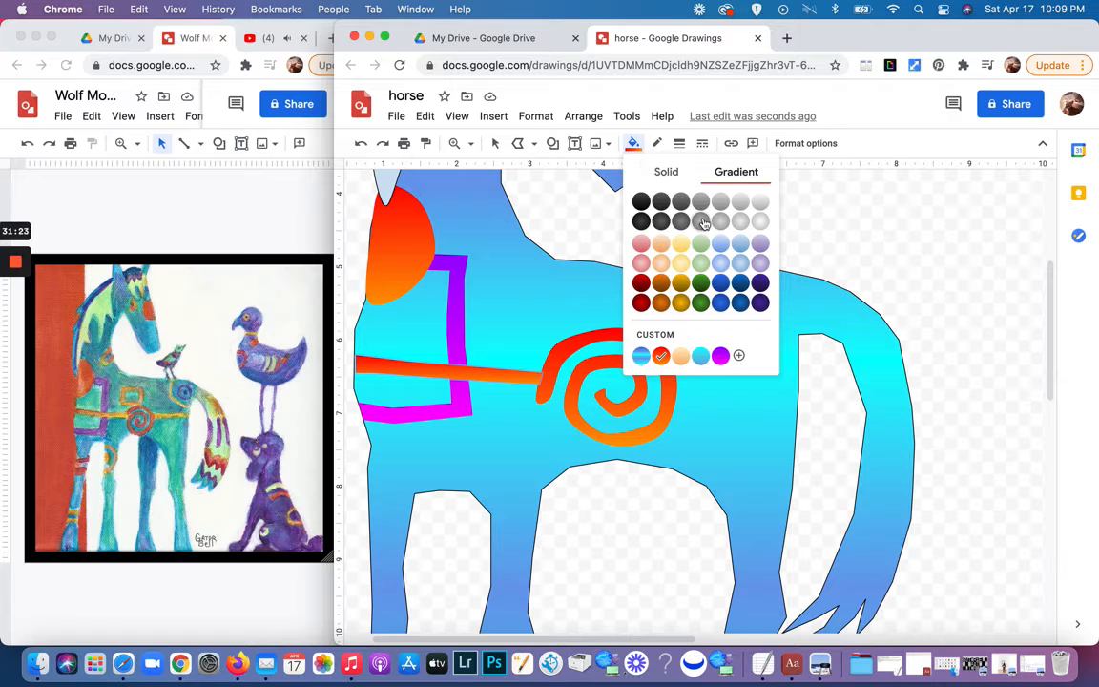
{"action": "left_click", "coordinate": [680, 364]}
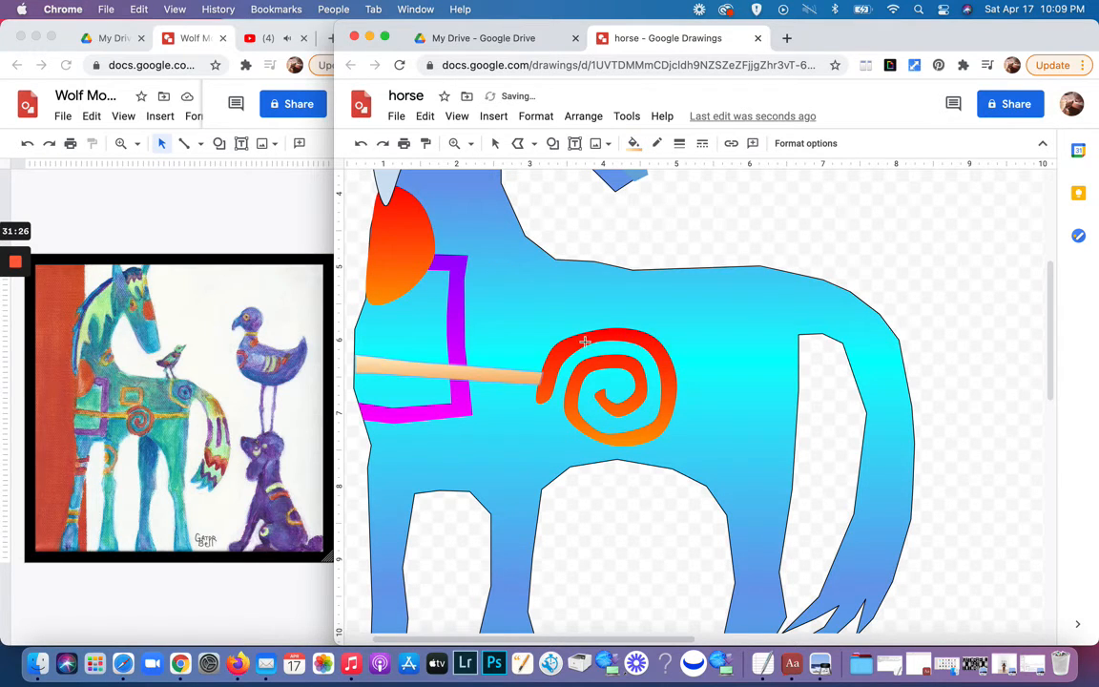
Step: Draw a second closed polyline strap, about 1.7 by 0.2 inches, from the spiral to the body's rear edge and fill it with the custom peach gradient
{"action": "scroll", "coordinate": [585, 342], "scroll_direction": "up", "scroll_amount": 3}
{"action": "scroll", "coordinate": [585, 341], "scroll_direction": "up", "scroll_amount": 5}
{"action": "scroll", "coordinate": [628, 516], "scroll_direction": "down", "scroll_amount": 5}
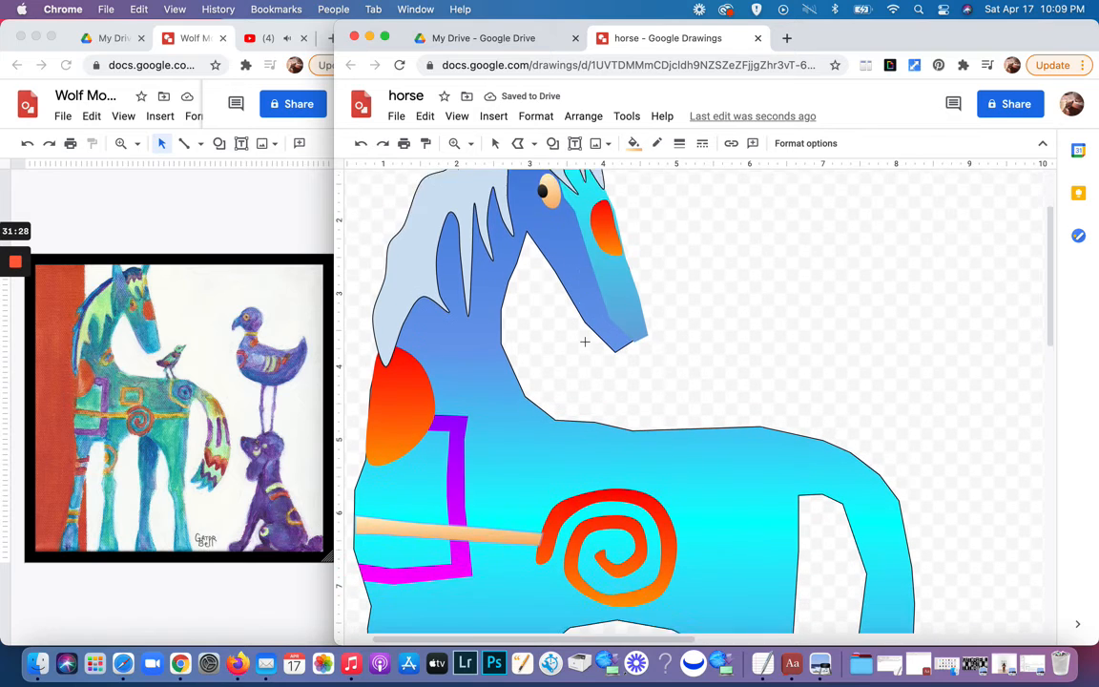
{"action": "scroll", "coordinate": [628, 516], "scroll_direction": "down", "scroll_amount": 1}
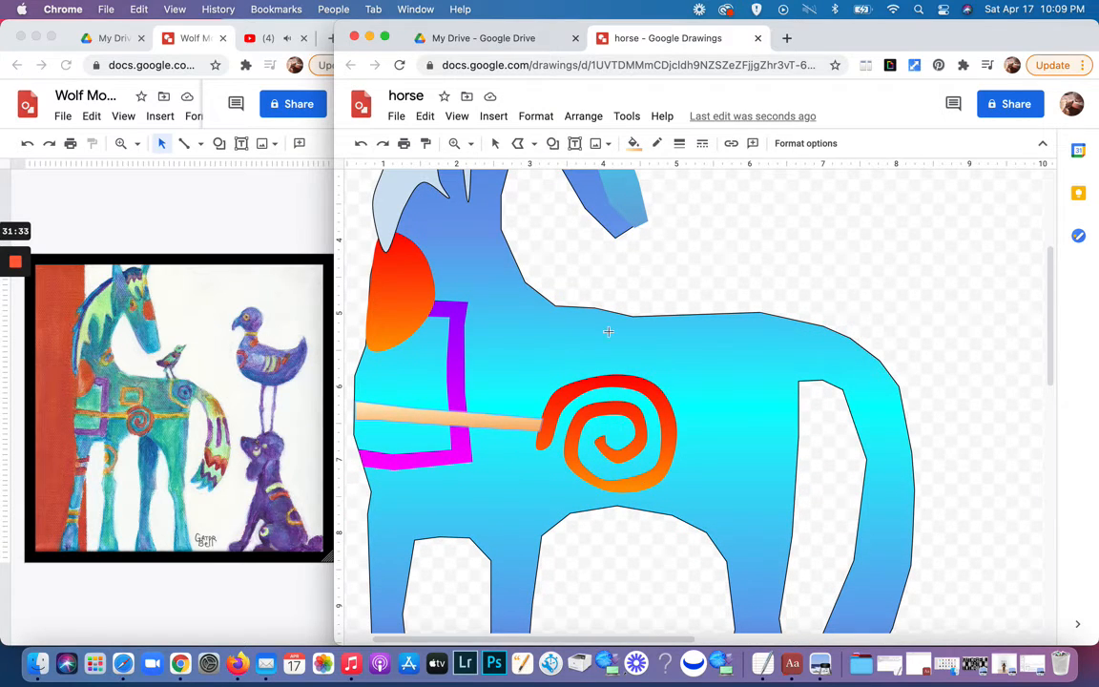
{"action": "left_click", "coordinate": [517, 144]}
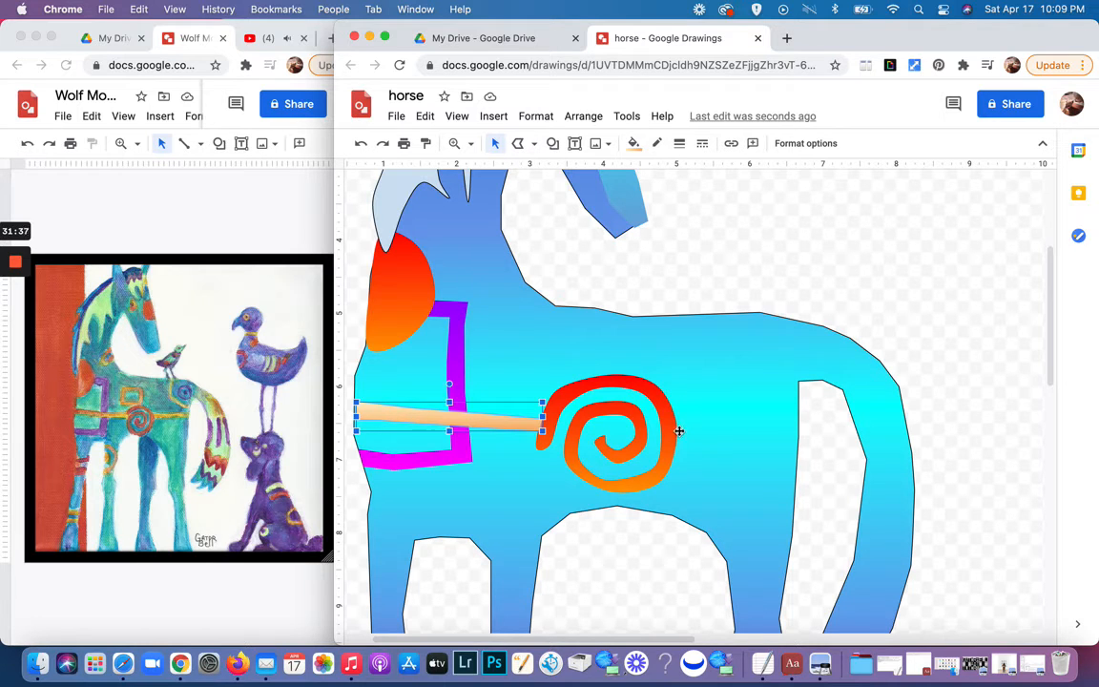
{"action": "left_click", "coordinate": [610, 389]}
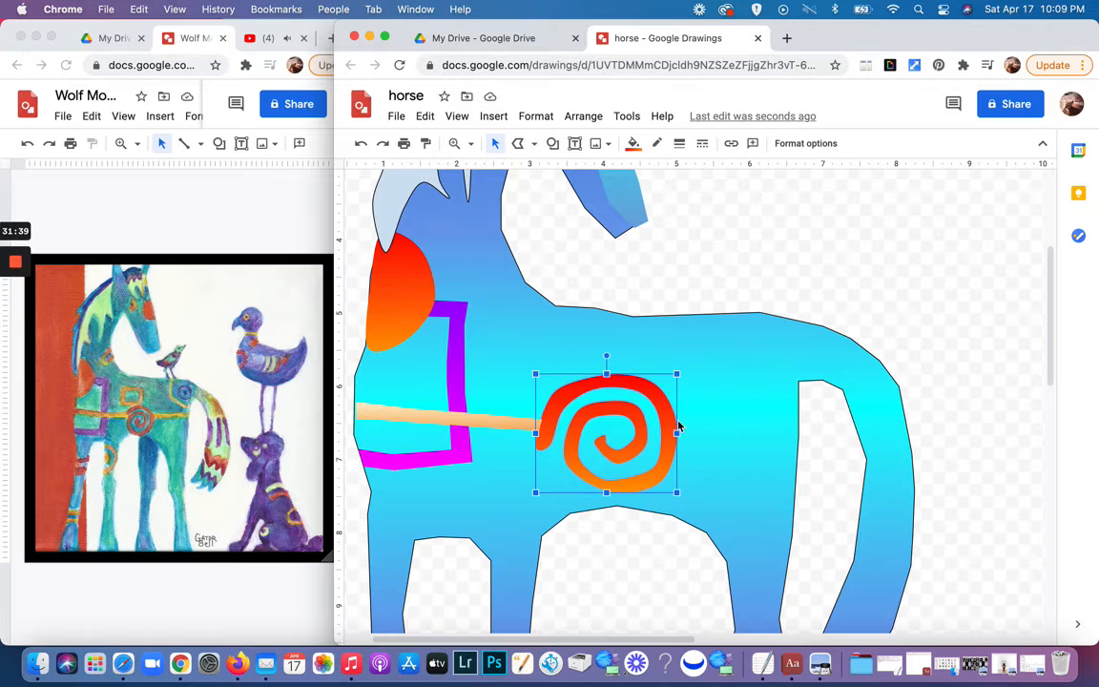
{"action": "left_click", "coordinate": [517, 143]}
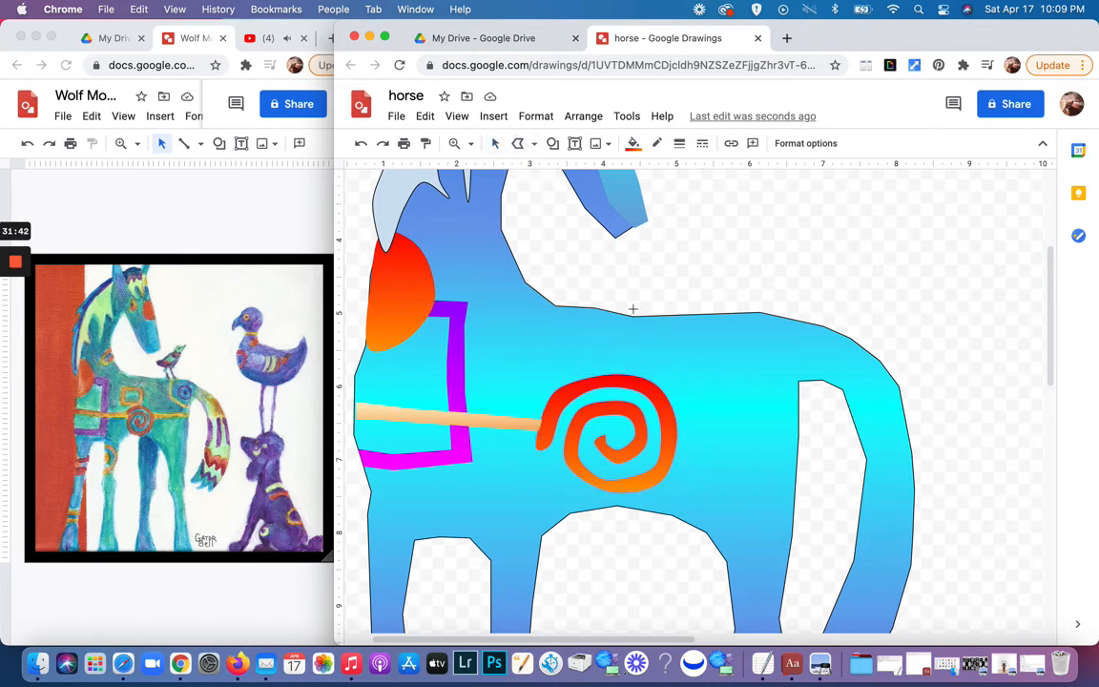
{"action": "left_click", "coordinate": [677, 421]}
{"action": "double_click", "coordinate": [677, 436]}
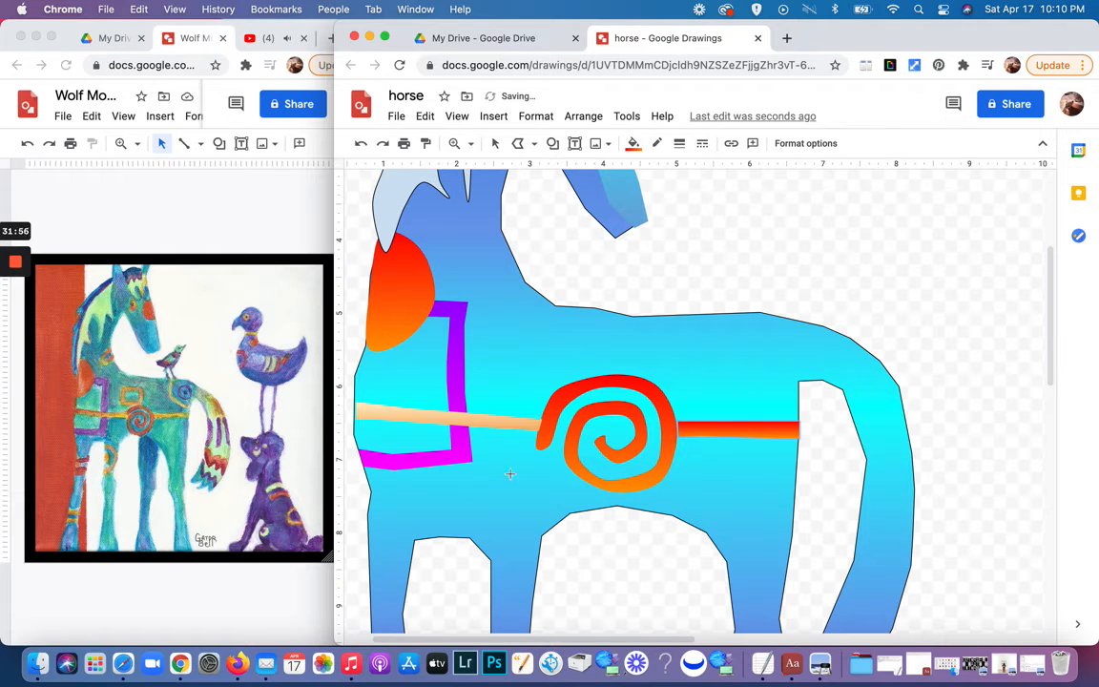
{"action": "left_click", "coordinate": [634, 144]}
{"action": "left_click", "coordinate": [608, 314]}
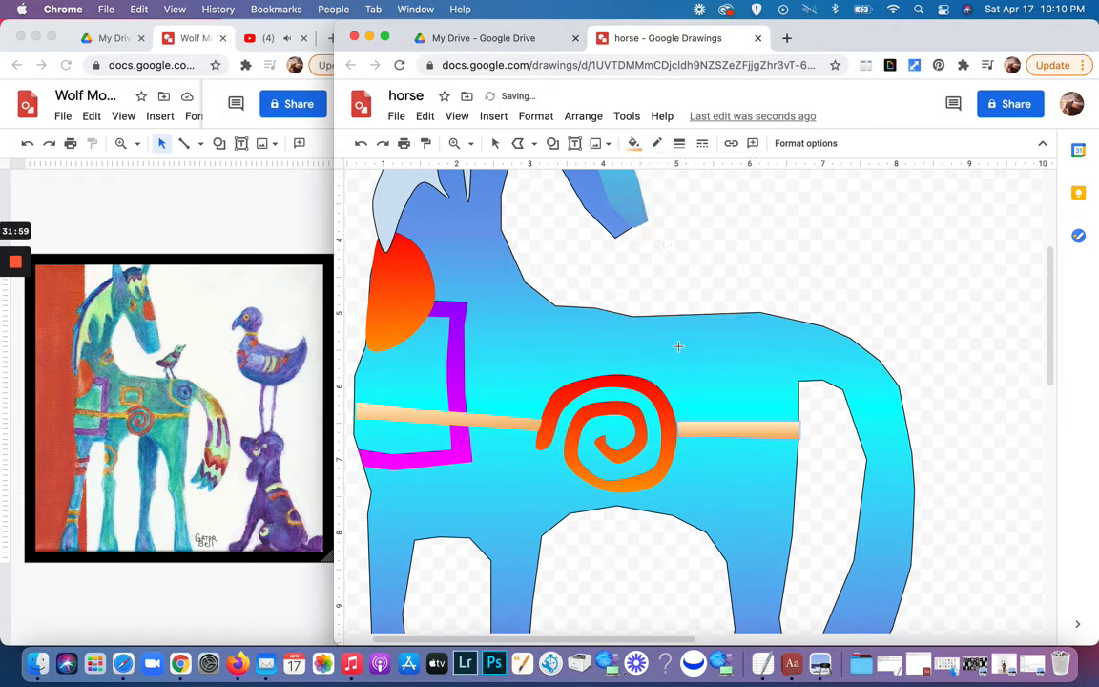
Step: Make the rear peach strap slightly narrower by raising its lower edge
{"action": "scroll", "coordinate": [760, 288], "scroll_direction": "up", "scroll_amount": 3}
{"action": "scroll", "coordinate": [760, 289], "scroll_direction": "down", "scroll_amount": 8}
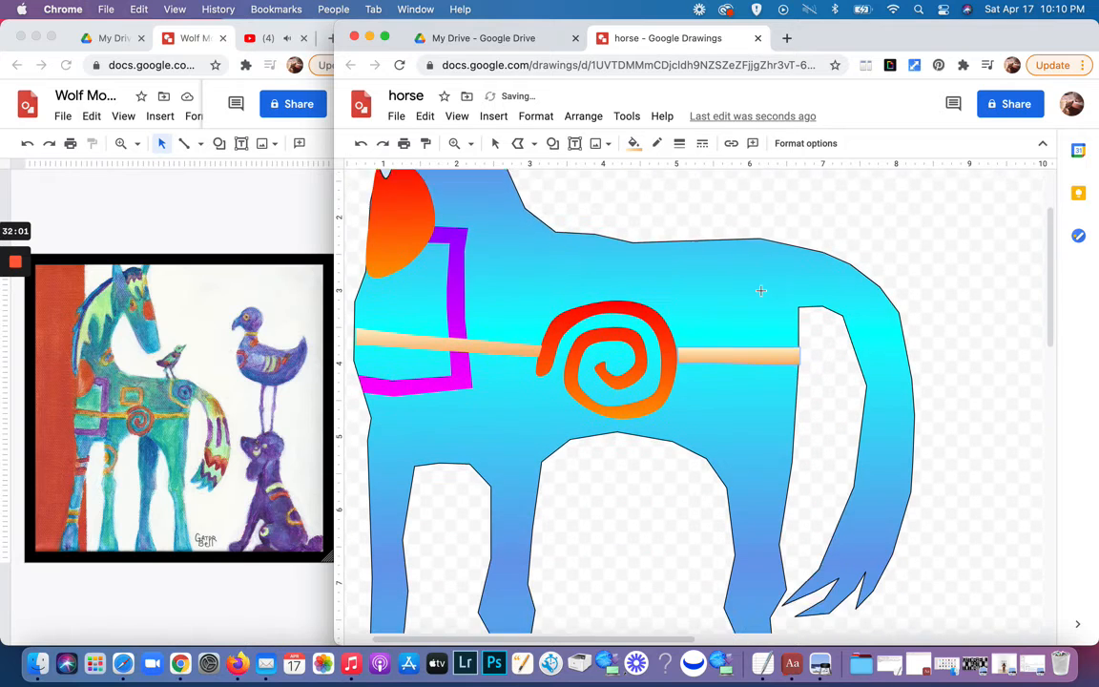
{"action": "scroll", "coordinate": [760, 289], "scroll_direction": "up", "scroll_amount": 4}
{"action": "left_click", "coordinate": [761, 258]}
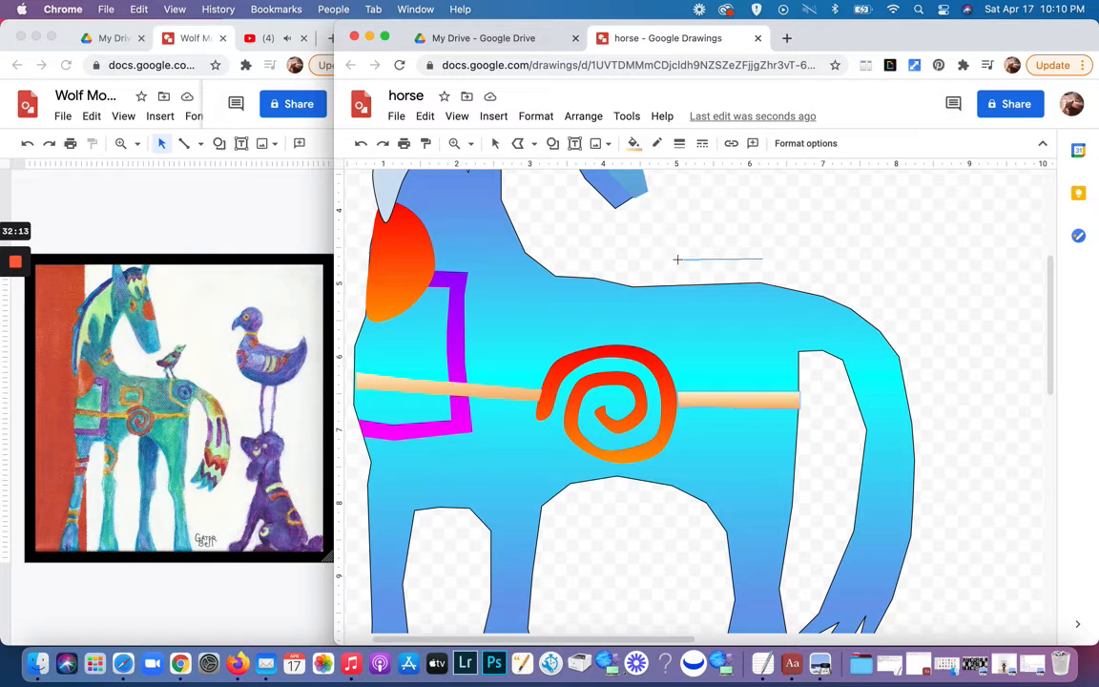
{"action": "key", "text": "Escape"}
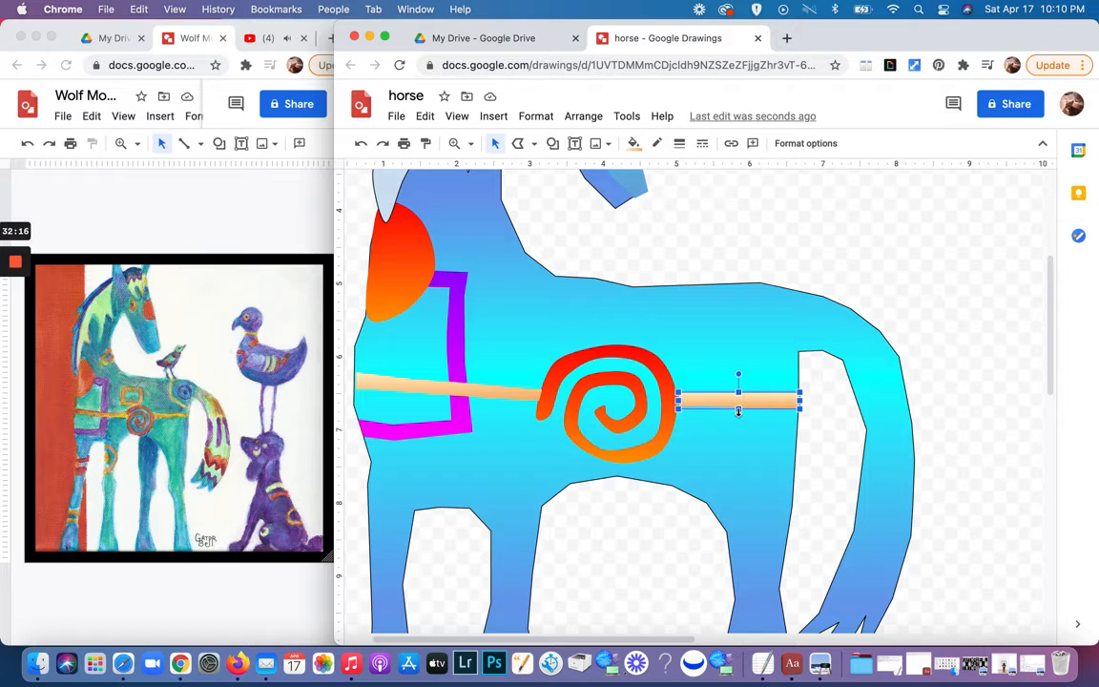
{"action": "left_click_drag", "start_coordinate": [739, 411], "coordinate": [739, 407]}
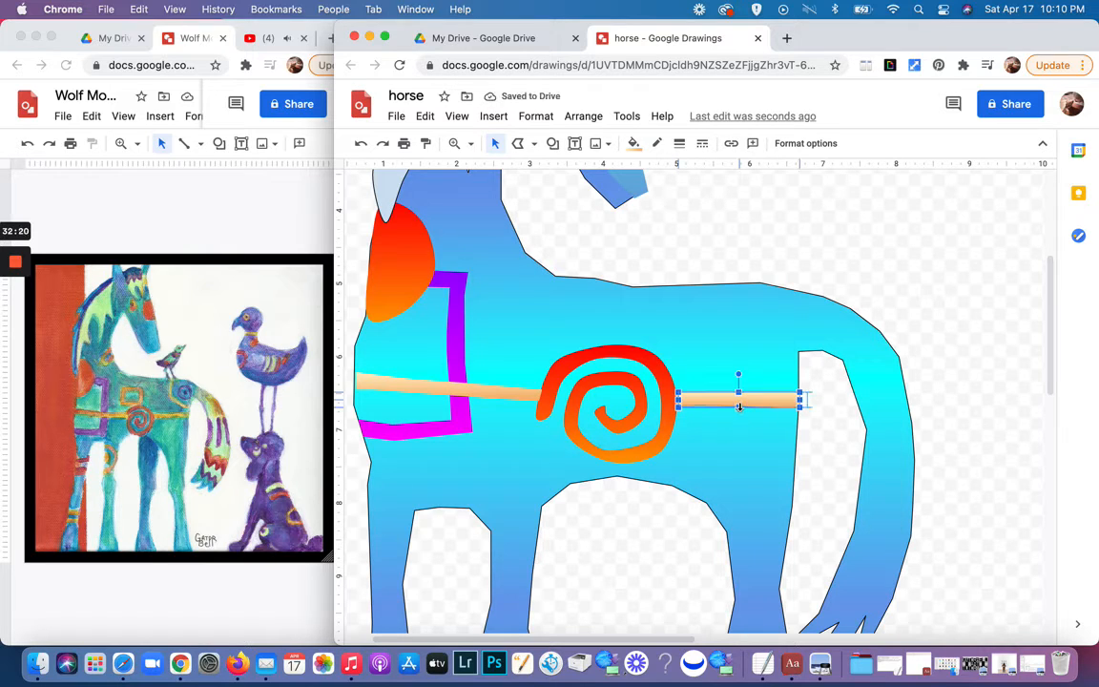
{"action": "left_click", "coordinate": [738, 442]}
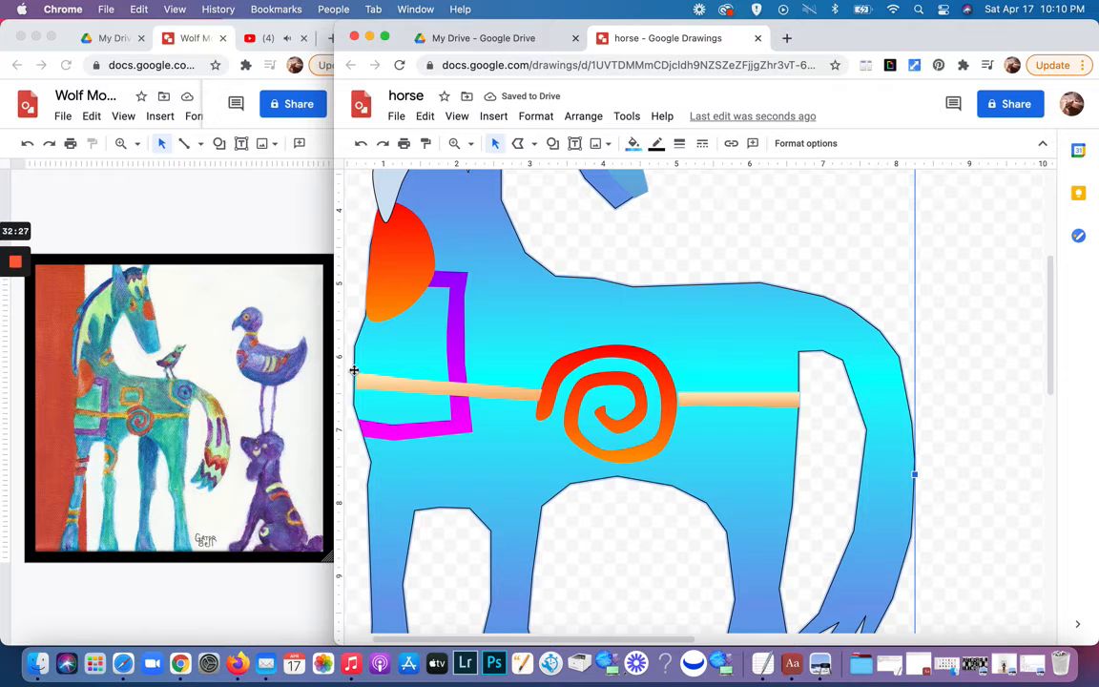
Step: Draw a closed polyline patch about 1.4 by 1 inch on the body, directly above the start of the spiral
{"action": "left_click", "coordinate": [518, 143]}
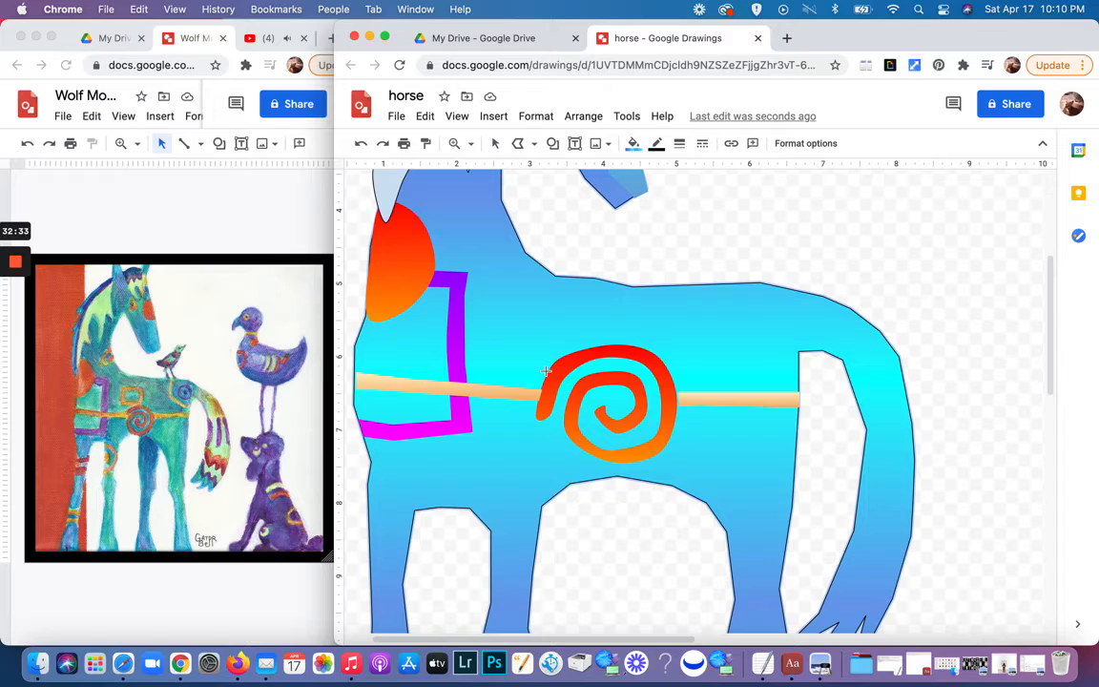
{"action": "left_click", "coordinate": [545, 371]}
{"action": "left_click", "coordinate": [501, 303]}
{"action": "left_click", "coordinate": [540, 300]}
{"action": "left_click", "coordinate": [594, 312]}
{"action": "left_click", "coordinate": [588, 343]}
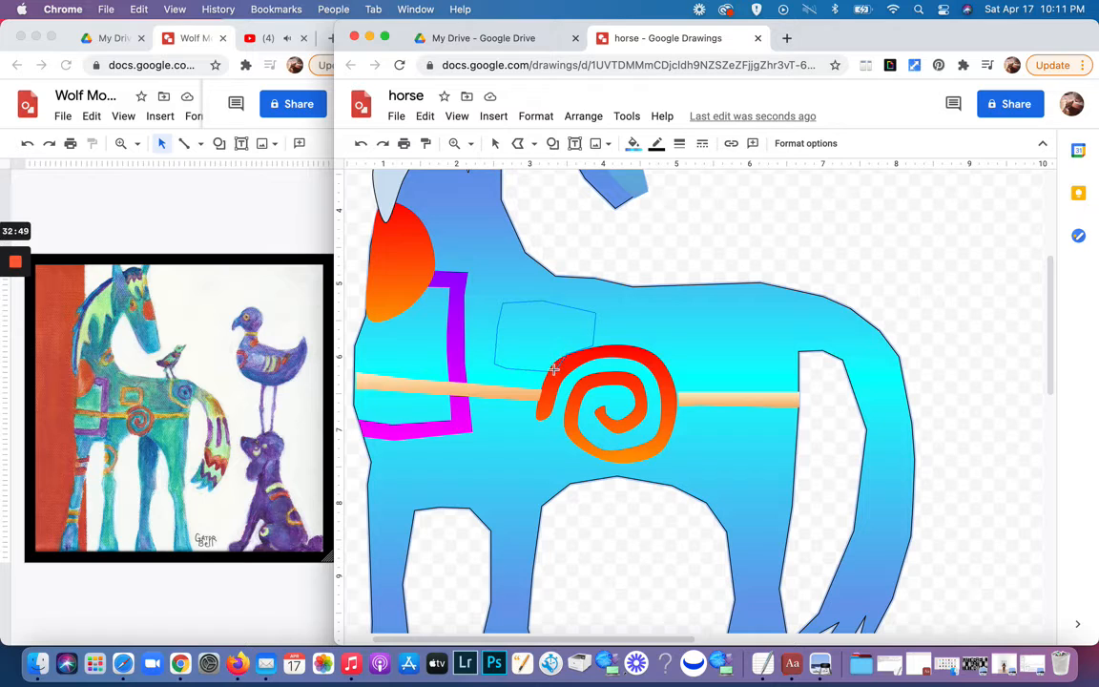
{"action": "double_click", "coordinate": [550, 372]}
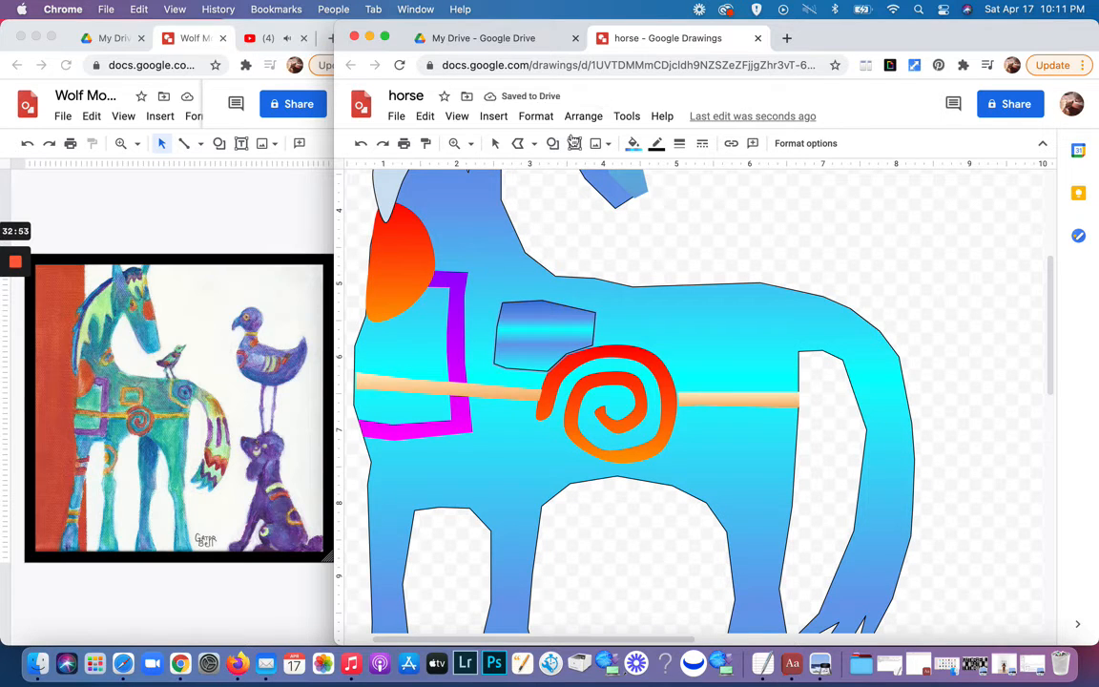
Step: Fill the new patch with the custom peach gradient and make its border transparent
{"action": "left_click", "coordinate": [633, 143]}
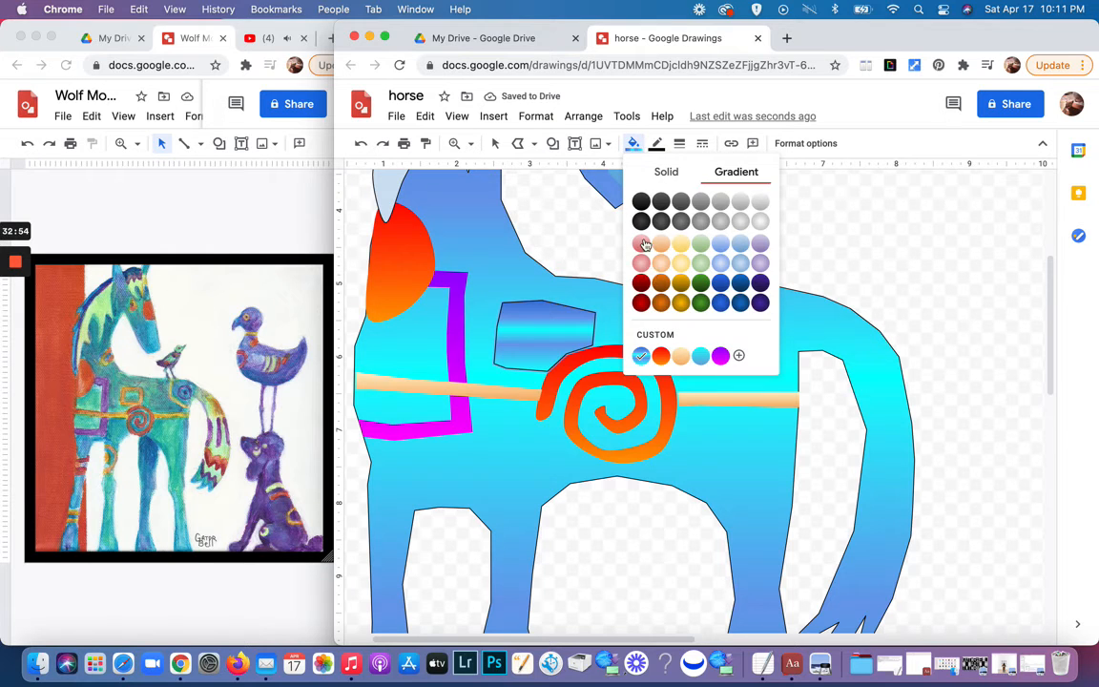
{"action": "left_click", "coordinate": [682, 355]}
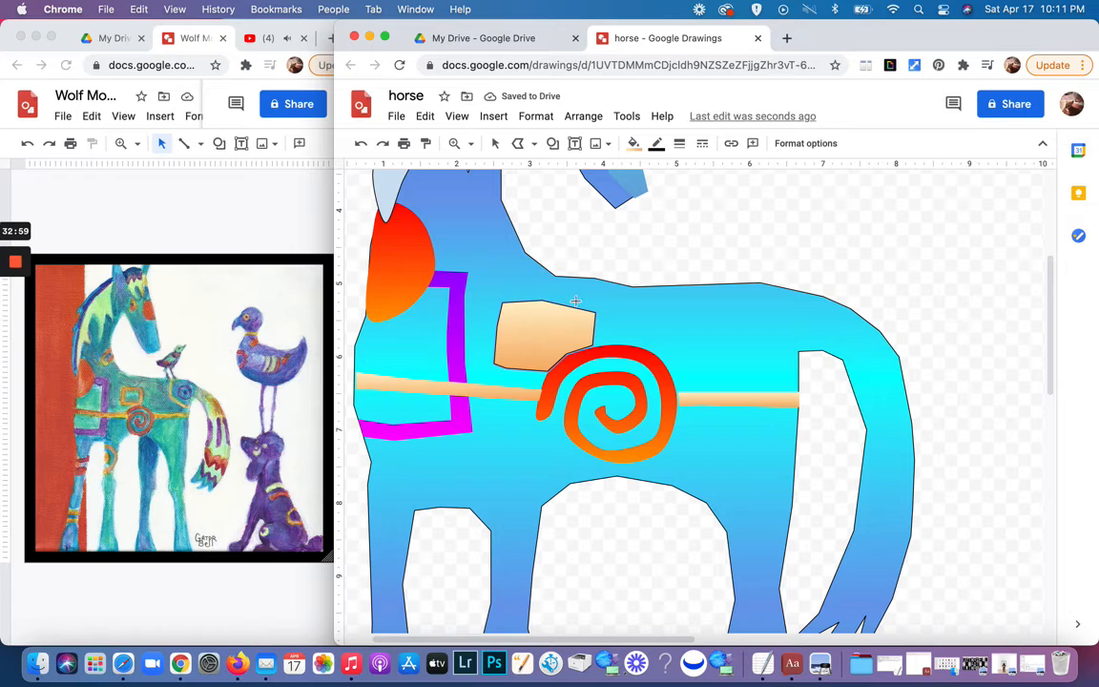
{"action": "left_click", "coordinate": [658, 145]}
{"action": "left_click", "coordinate": [688, 174]}
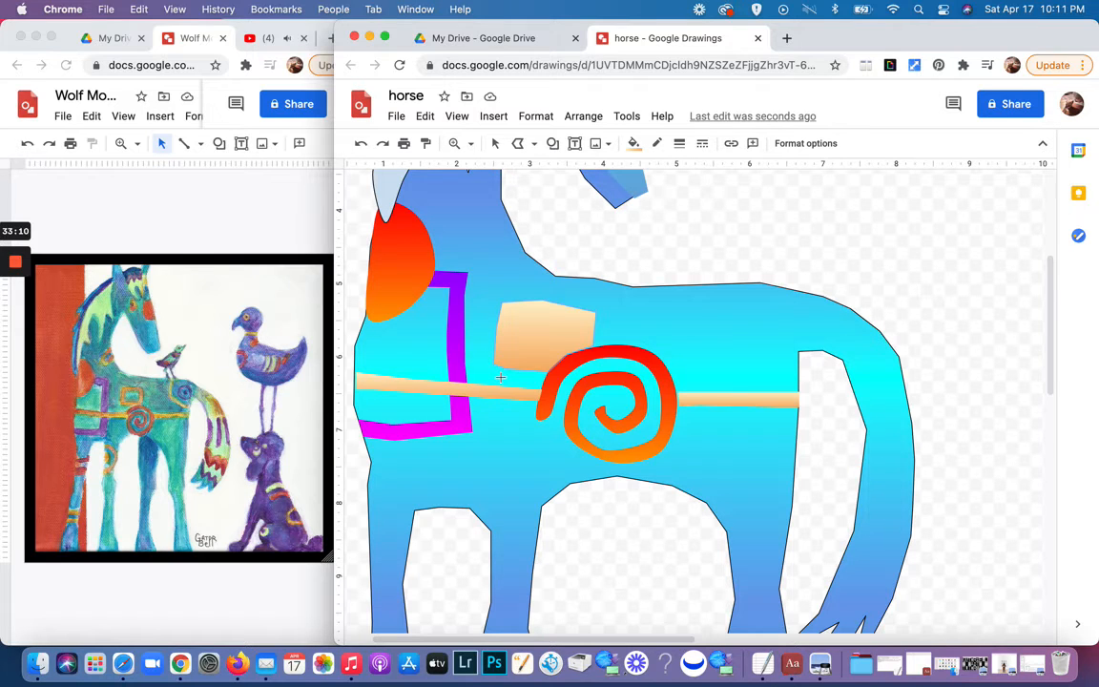
{"action": "left_click", "coordinate": [495, 143]}
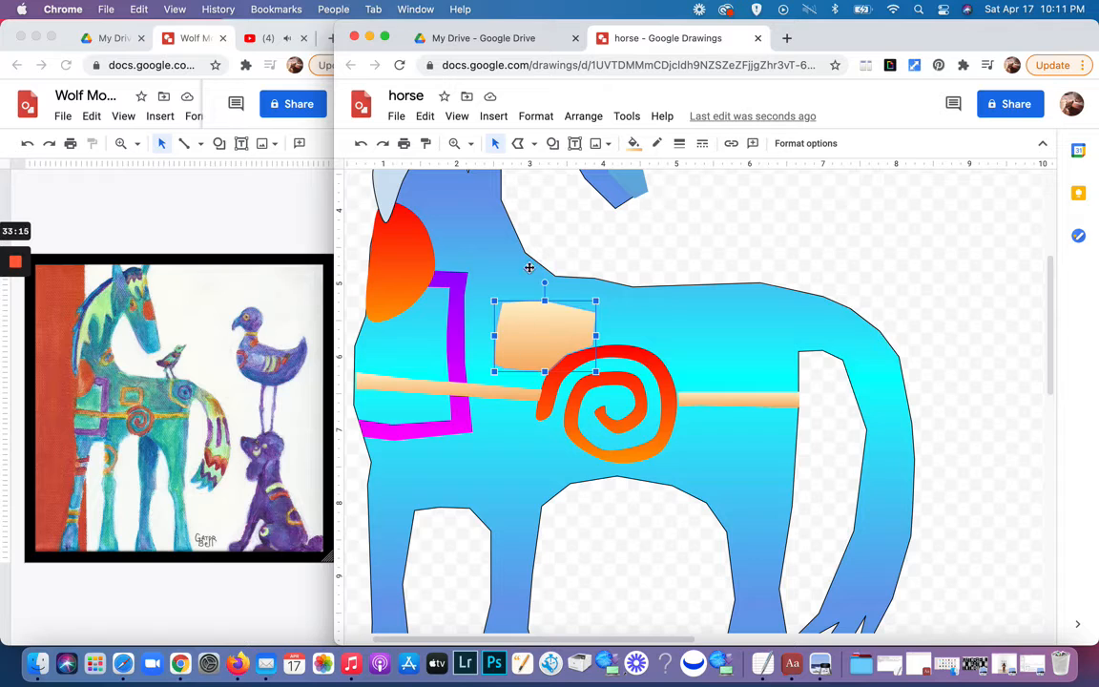
Step: Draw a smaller polyline inset, about 1 by 0.55 inch, inside the peach patch and fill it with the custom cyan-to-blue gradient
{"action": "left_click", "coordinate": [518, 144]}
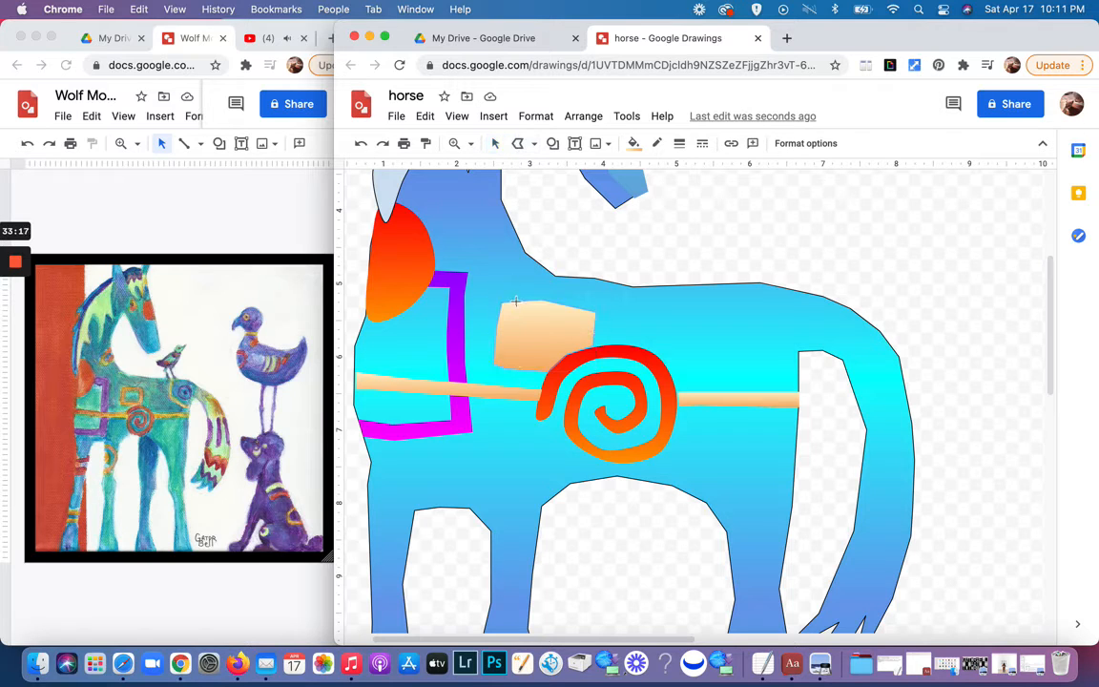
{"action": "left_click", "coordinate": [510, 319]}
{"action": "left_click", "coordinate": [508, 356]}
{"action": "double_click", "coordinate": [562, 357]}
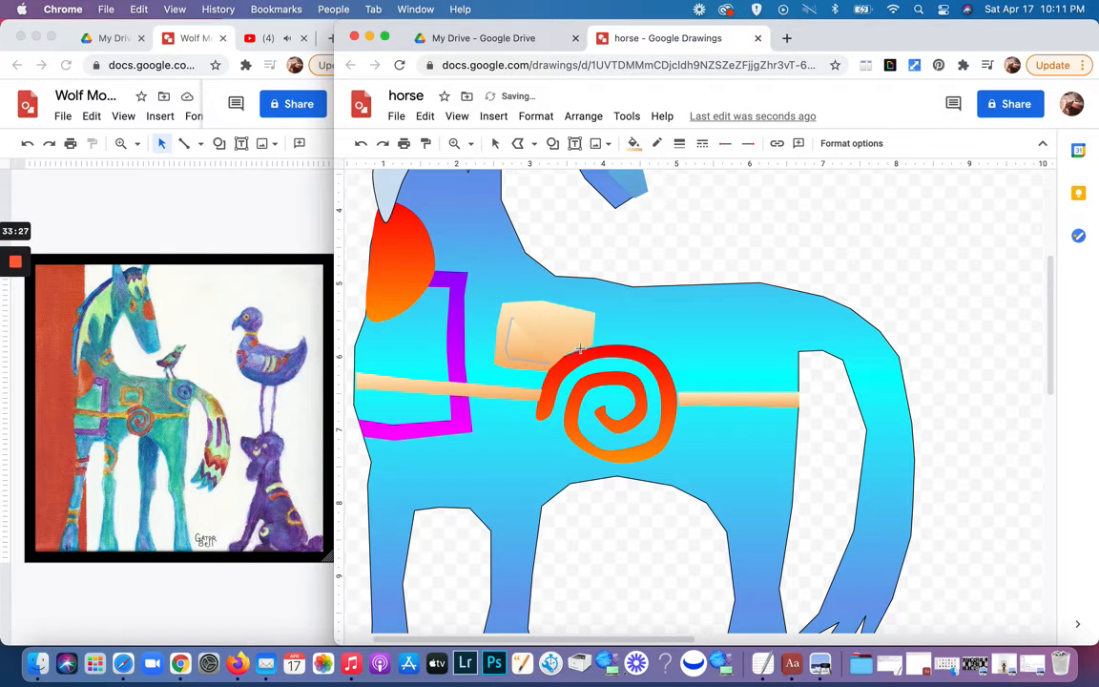
{"action": "left_click", "coordinate": [582, 350]}
{"action": "left_click", "coordinate": [580, 319]}
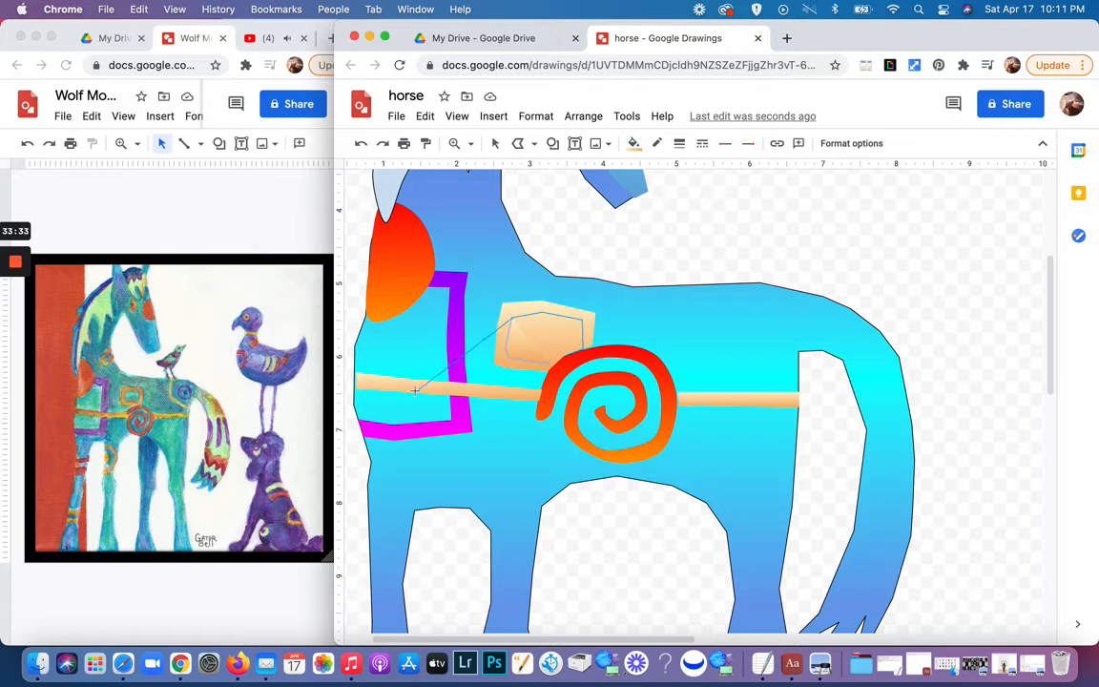
{"action": "left_click", "coordinate": [505, 347]}
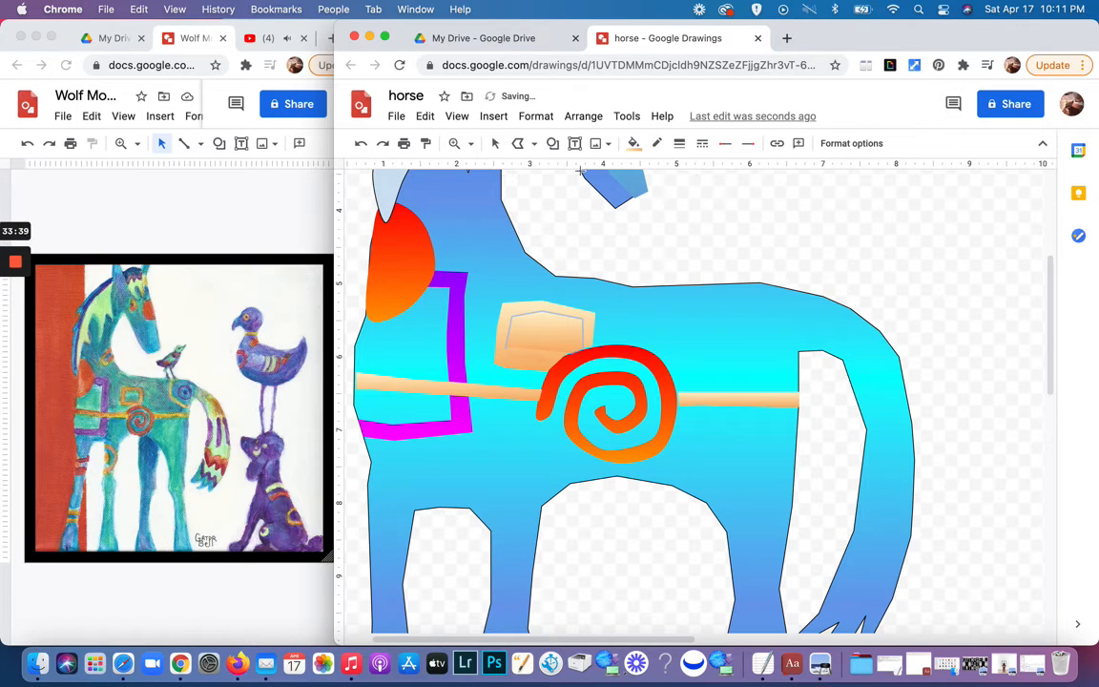
{"action": "left_click", "coordinate": [634, 143]}
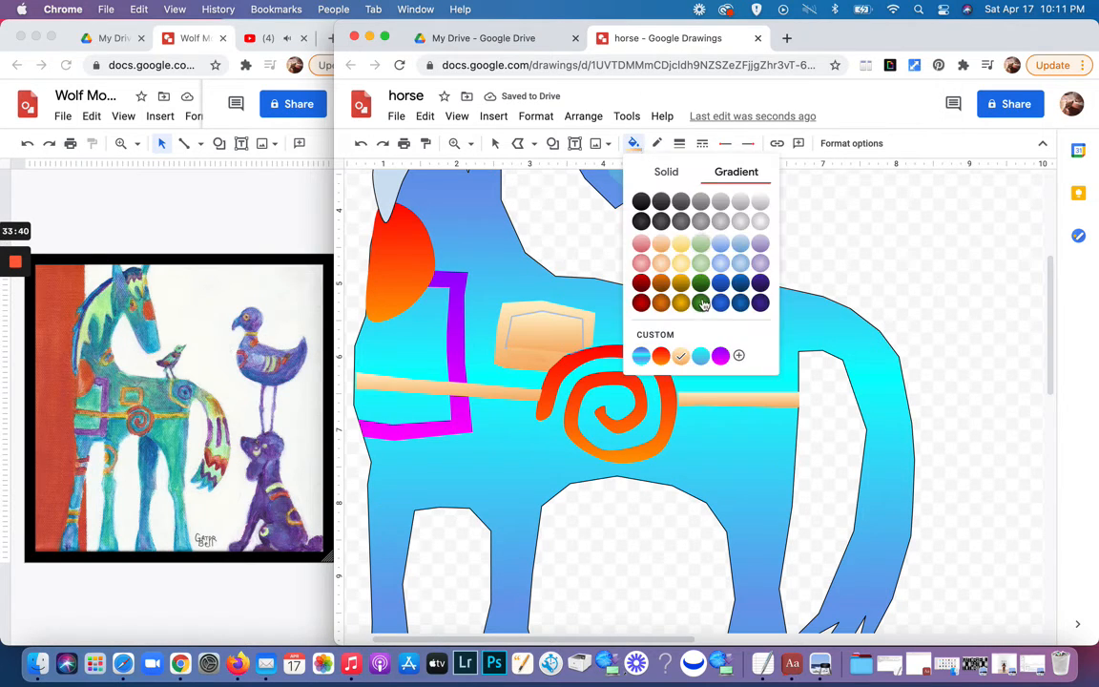
{"action": "left_click", "coordinate": [641, 365]}
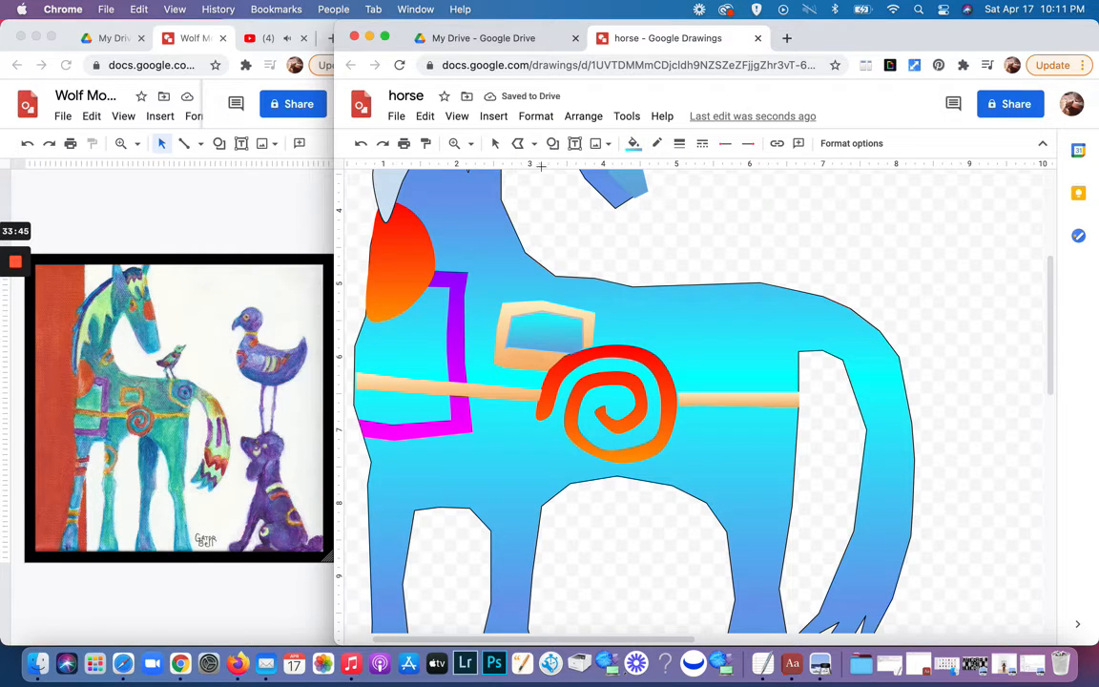
Step: Stretch the blue inset down about 0.1 inch and adjust its lower edge points to even the peach frame near the spiral
{"action": "left_click", "coordinate": [495, 143]}
{"action": "left_click", "coordinate": [520, 336]}
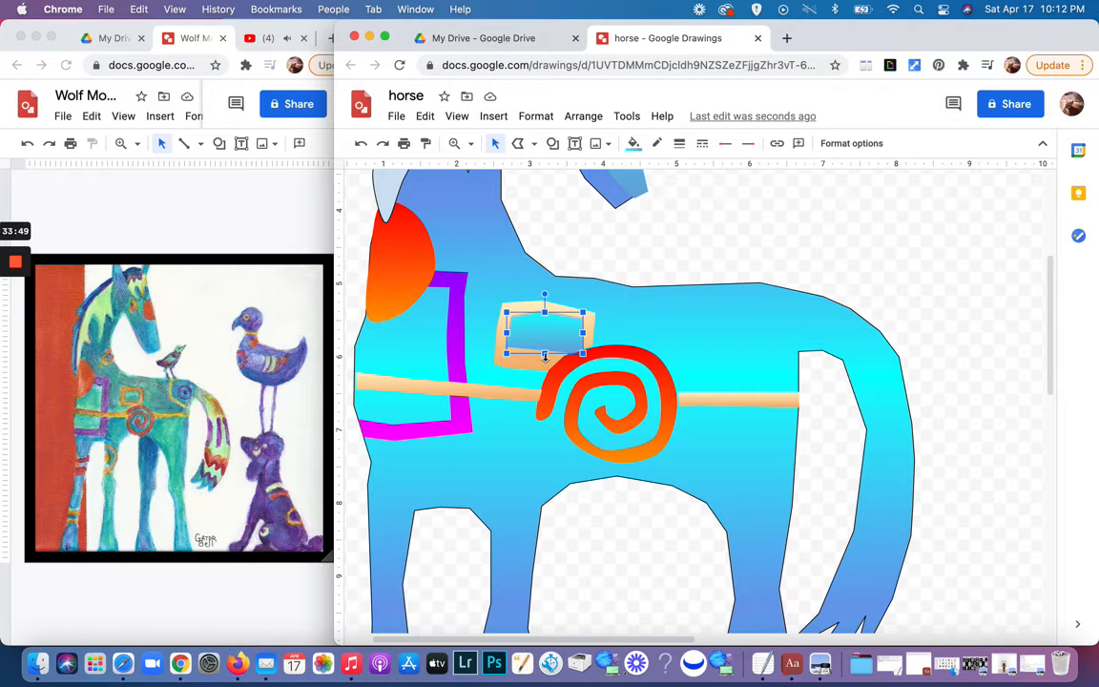
{"action": "left_click_drag", "start_coordinate": [545, 356], "coordinate": [544, 364]}
{"action": "left_click", "coordinate": [622, 317]}
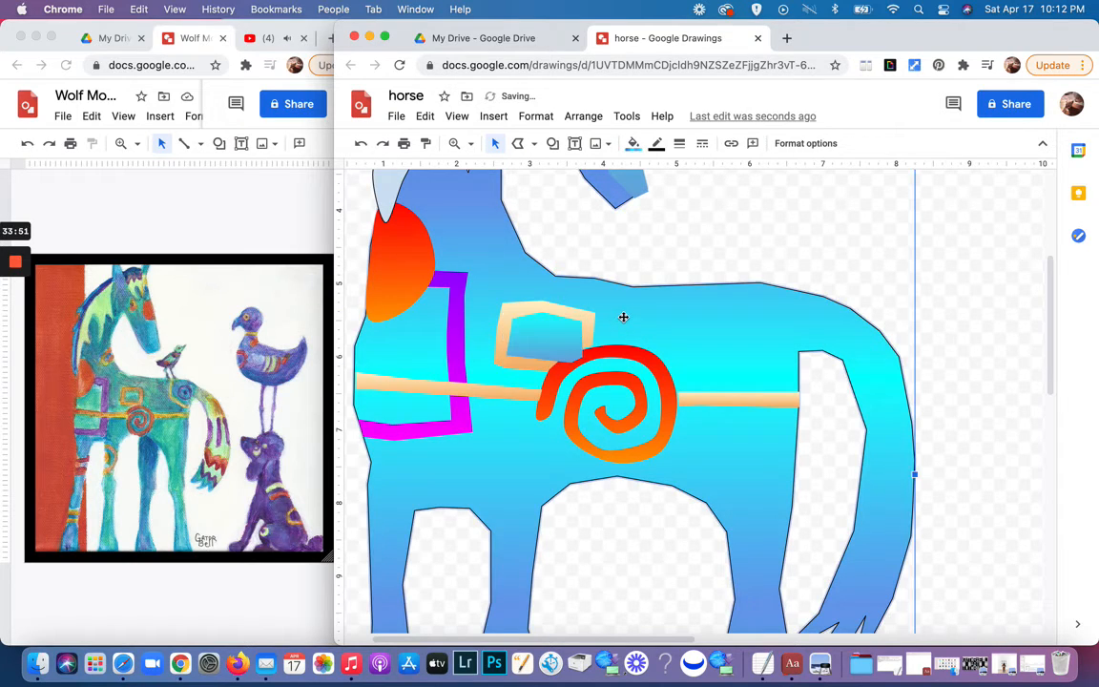
{"action": "double_click", "coordinate": [577, 345]}
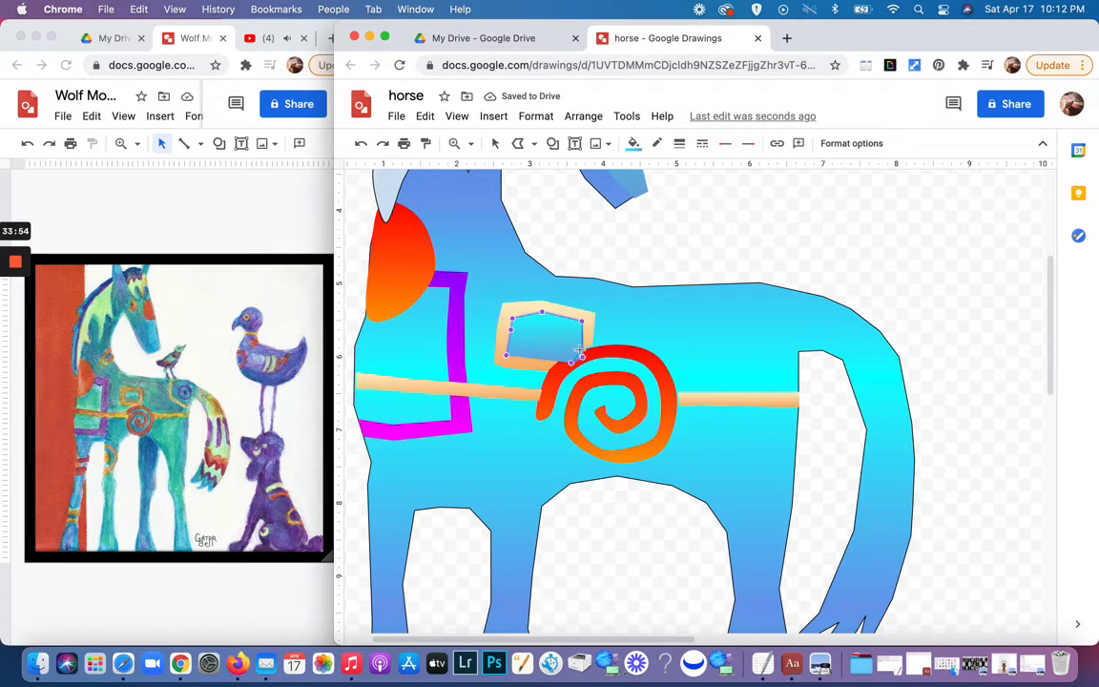
{"action": "mouse_move", "coordinate": [579, 349]}
{"action": "left_mouse_down"}
{"action": "mouse_move", "coordinate": [571, 363]}
{"action": "mouse_move", "coordinate": [560, 358]}
{"action": "left_mouse_up"}
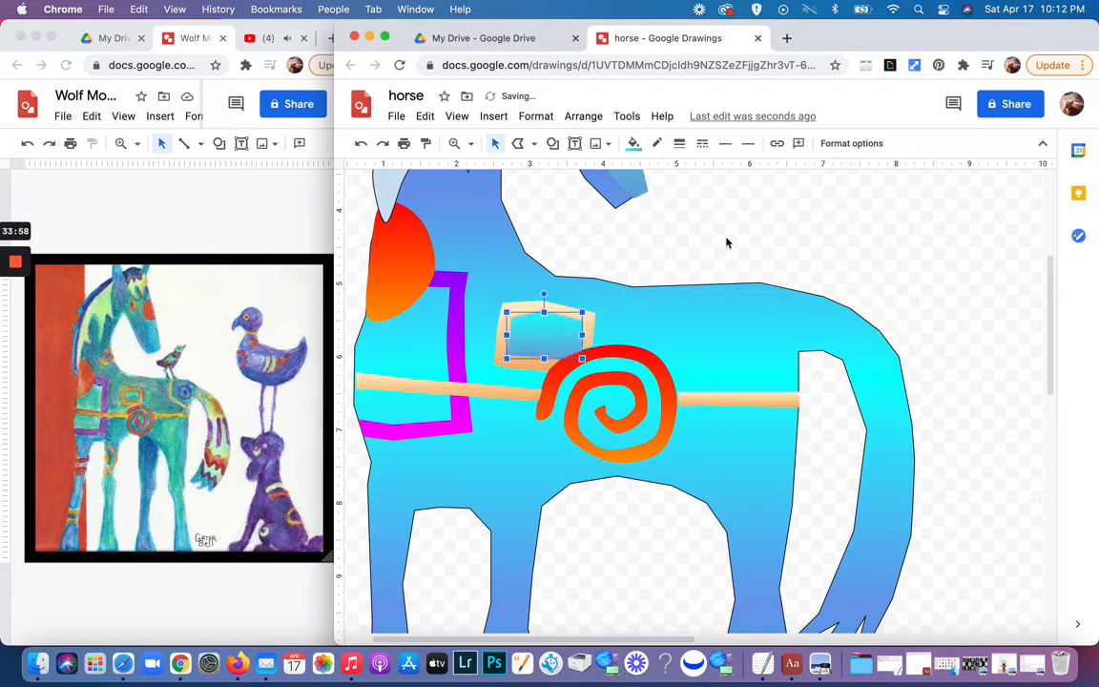
Step: Open the outline points of the peach patch for editing
{"action": "left_click", "coordinate": [726, 240]}
{"action": "left_click", "coordinate": [591, 325]}
{"action": "double_click", "coordinate": [592, 338]}
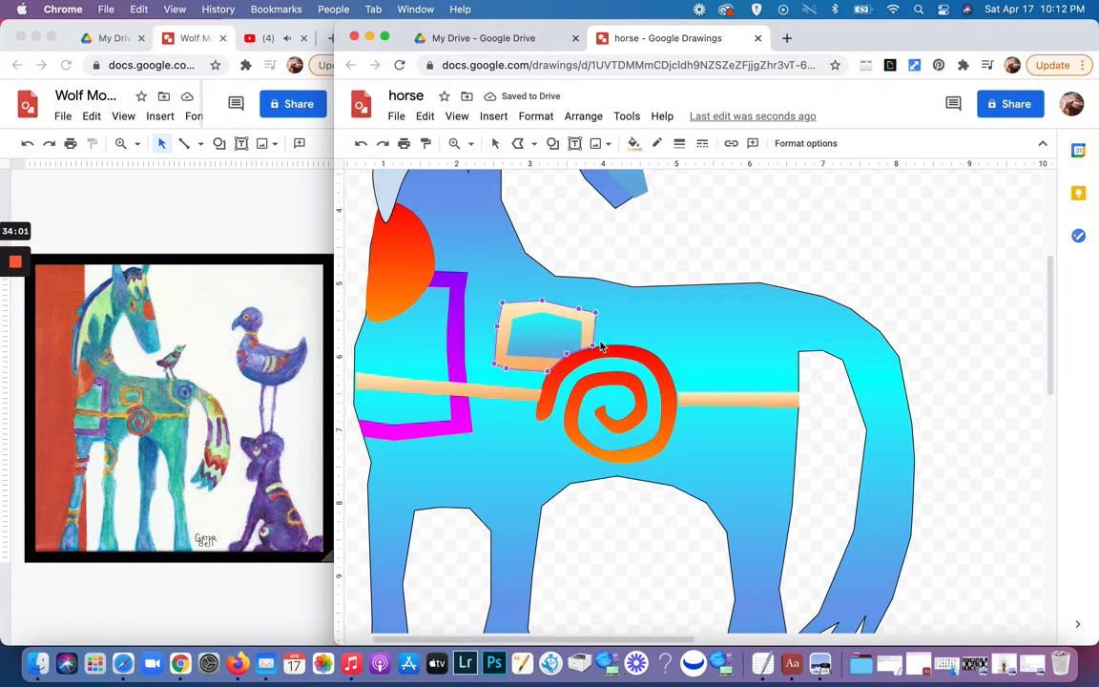
Step: Adjust the lower corner points of the tan frame on the horse's body, and bring the red-orange spiral to the front
{"action": "left_click_drag", "start_coordinate": [592, 347], "coordinate": [594, 345]}
{"action": "left_click_drag", "start_coordinate": [567, 355], "coordinate": [549, 374]}
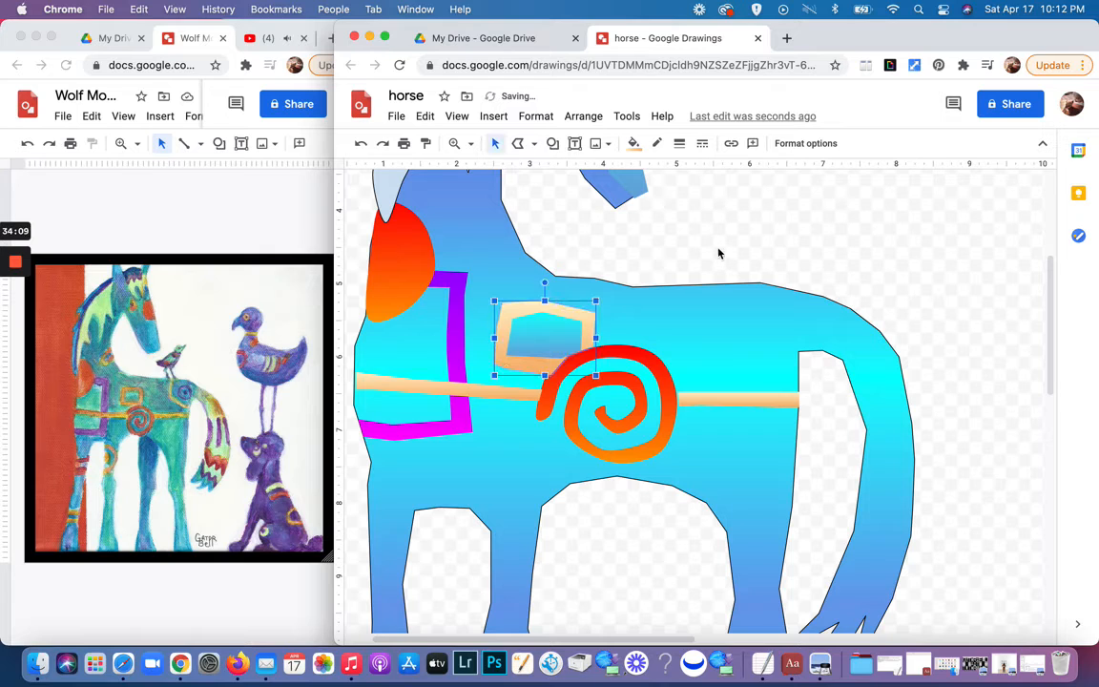
{"action": "left_click", "coordinate": [630, 381]}
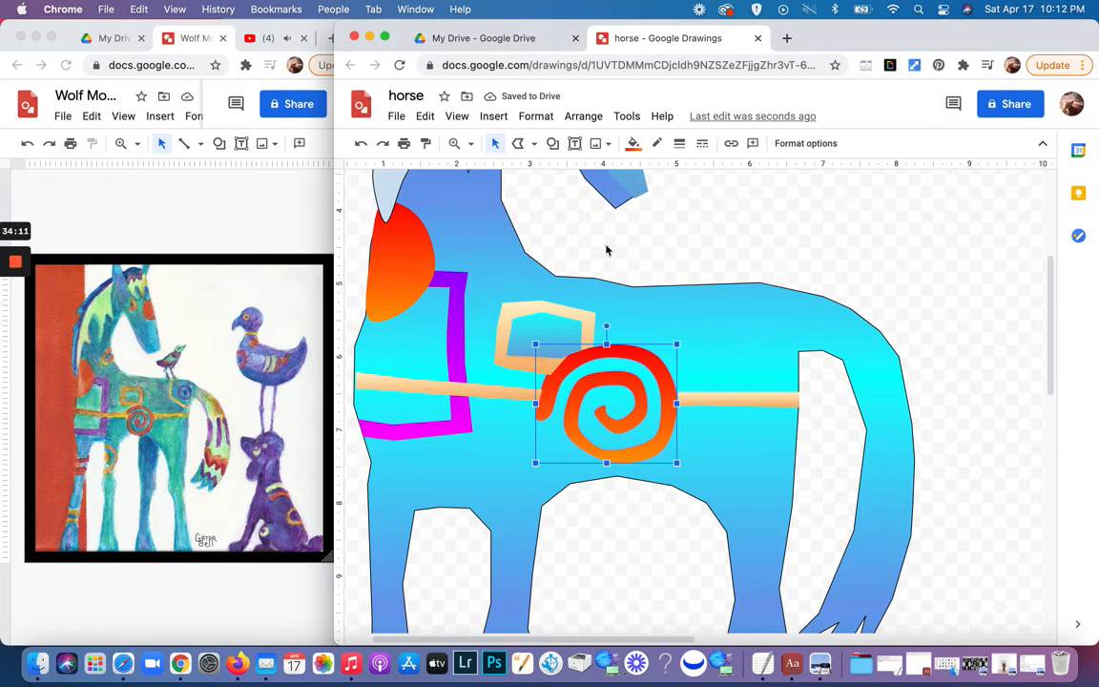
{"action": "left_click", "coordinate": [582, 116]}
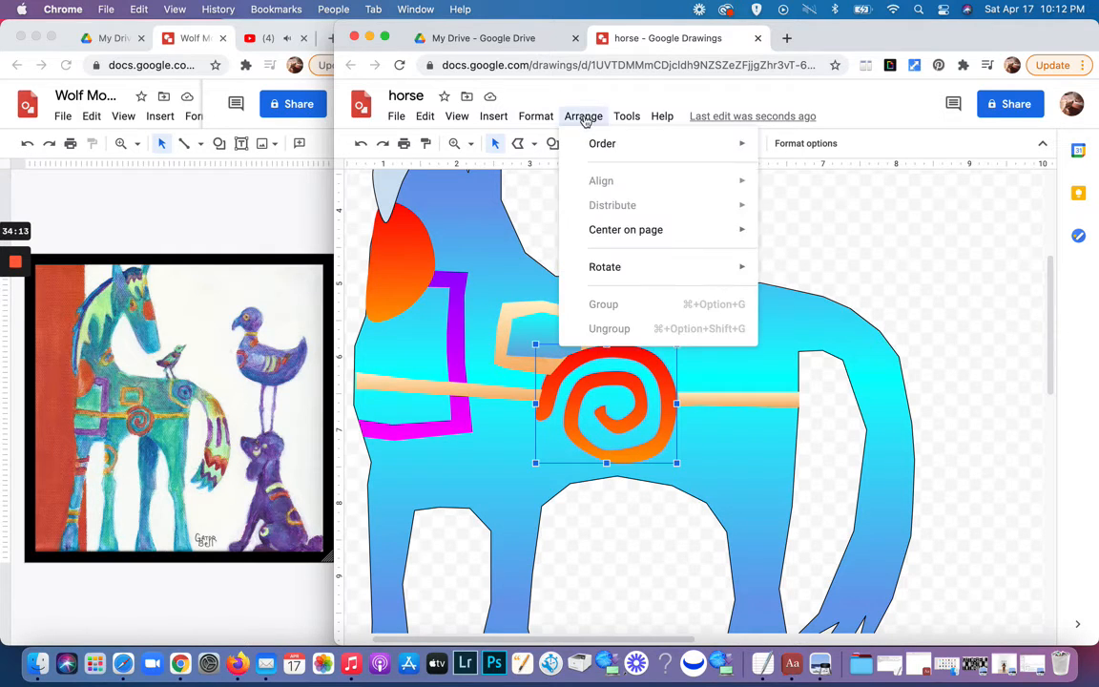
{"action": "mouse_move", "coordinate": [601, 143]}
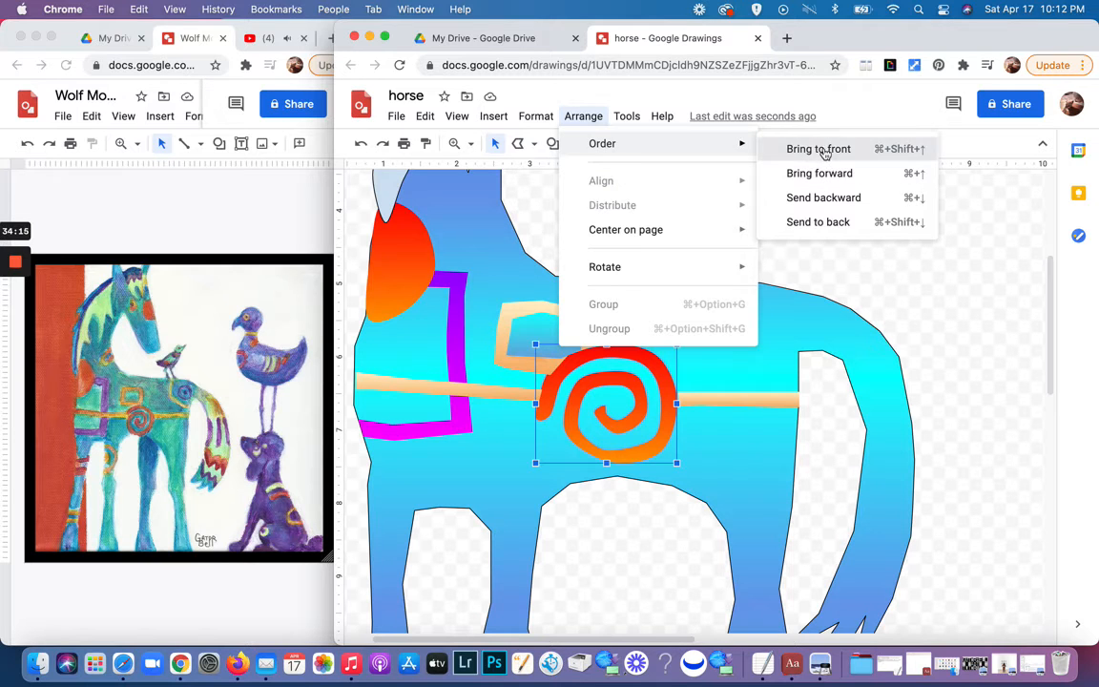
{"action": "left_click", "coordinate": [819, 149]}
Step: Look over the whole horse drawing from head to legs to compare its decorations with the reference painting
{"action": "scroll", "coordinate": [661, 486], "scroll_direction": "up", "scroll_amount": 2}
{"action": "scroll", "coordinate": [660, 487], "scroll_direction": "up", "scroll_amount": 2}
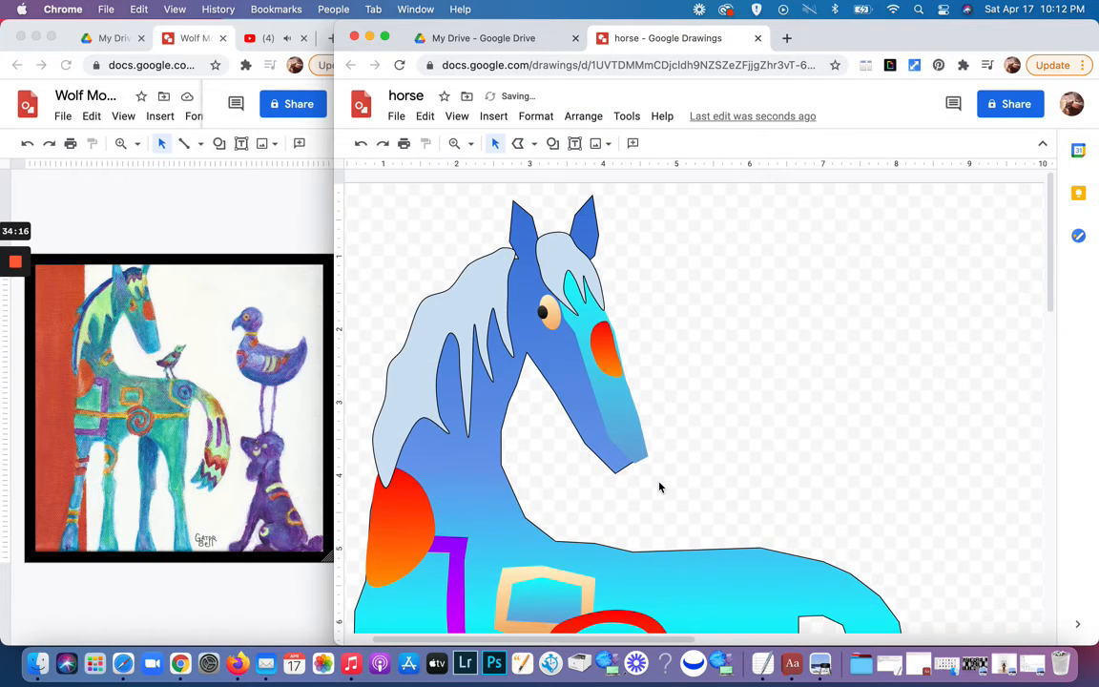
{"action": "scroll", "coordinate": [660, 487], "scroll_direction": "down", "scroll_amount": 5}
{"action": "scroll", "coordinate": [659, 487], "scroll_direction": "down", "scroll_amount": 1}
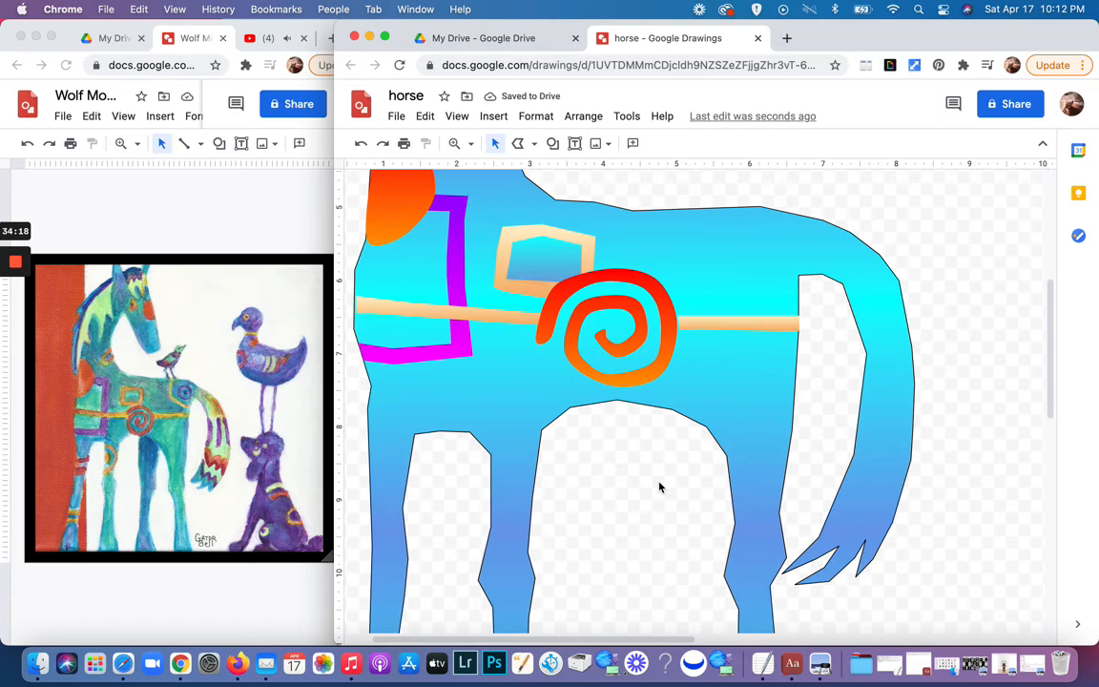
{"action": "scroll", "coordinate": [658, 486], "scroll_direction": "down", "scroll_amount": 5}
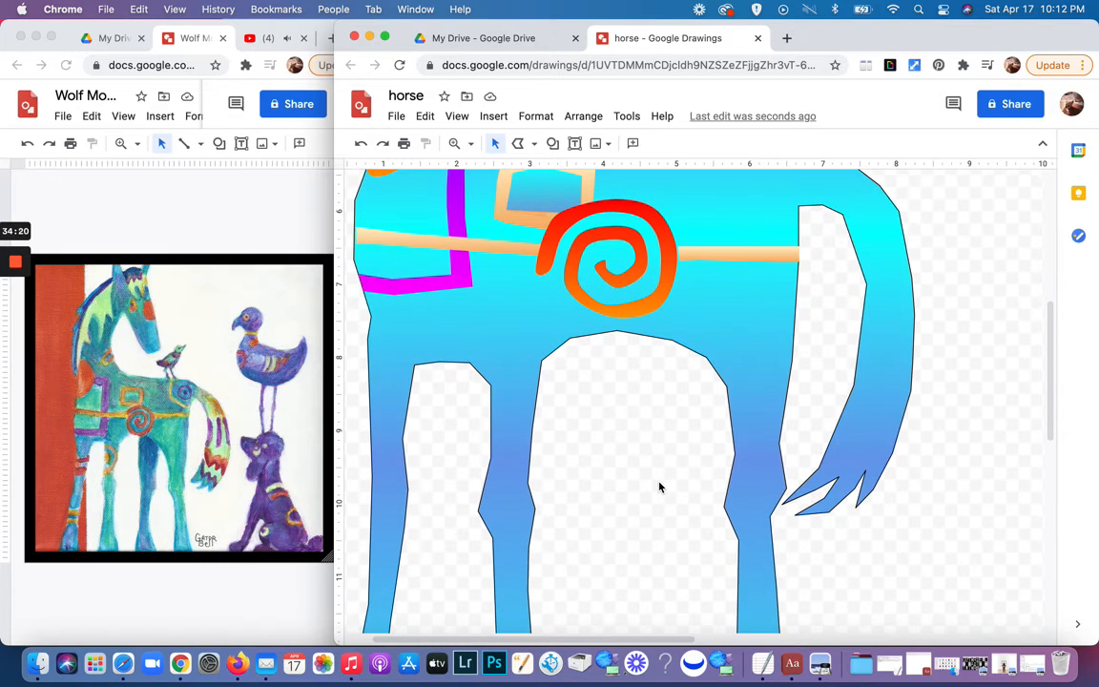
{"action": "scroll", "coordinate": [658, 484], "scroll_direction": "up", "scroll_amount": 10}
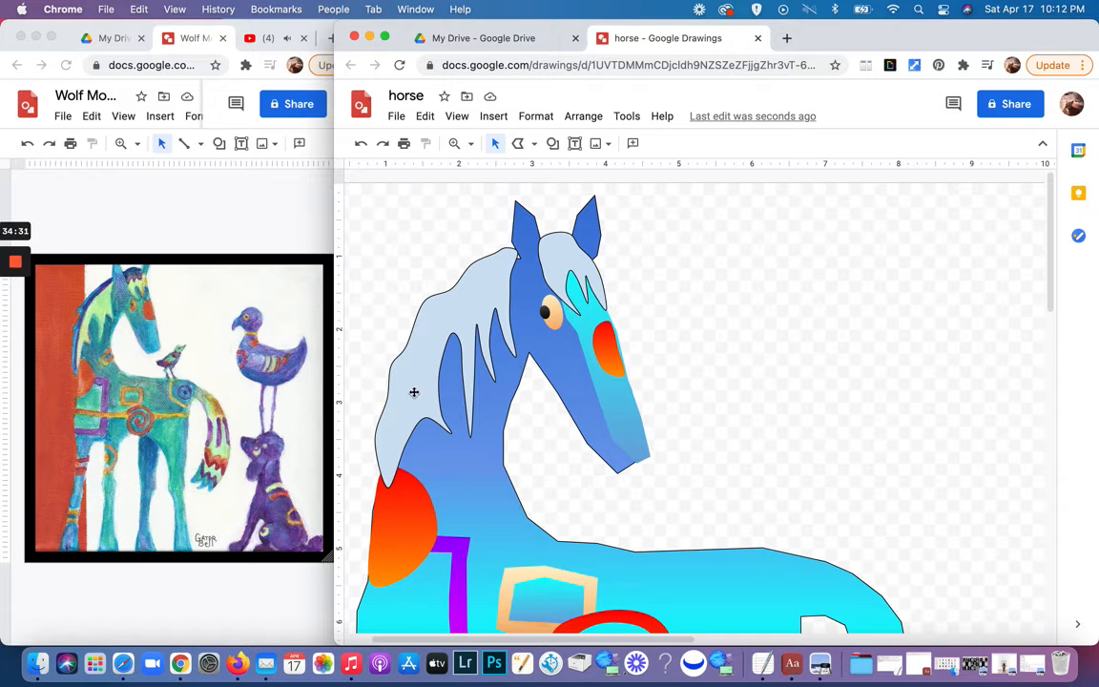
{"action": "scroll", "coordinate": [502, 458], "scroll_direction": "down", "scroll_amount": 1}
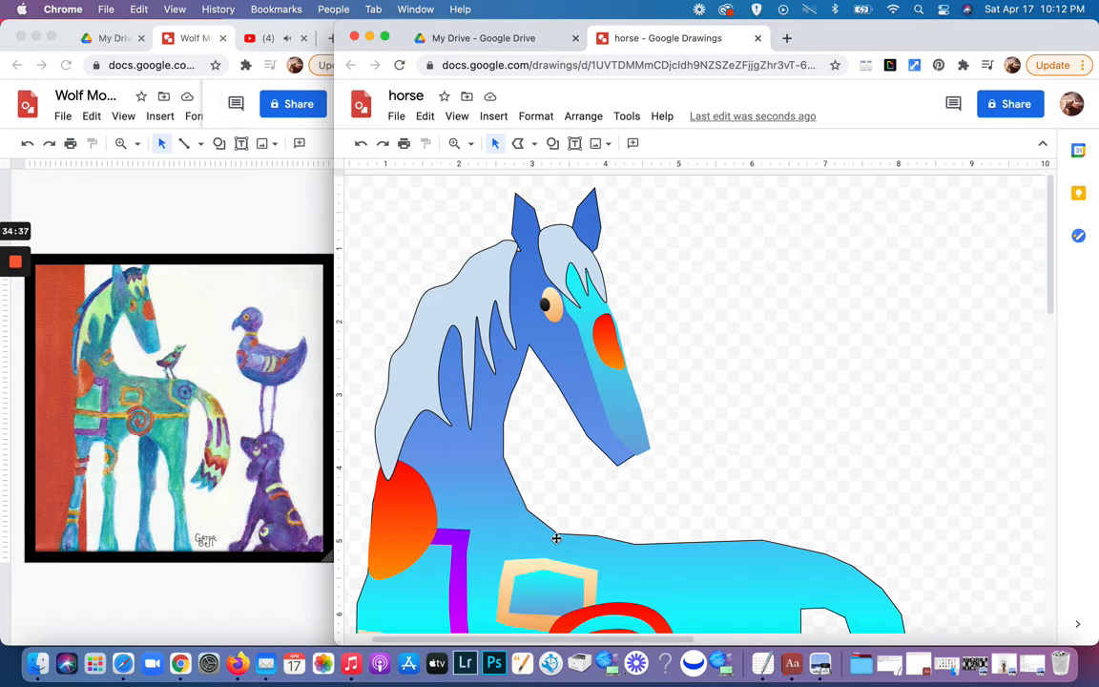
{"action": "scroll", "coordinate": [556, 538], "scroll_direction": "down", "scroll_amount": 10}
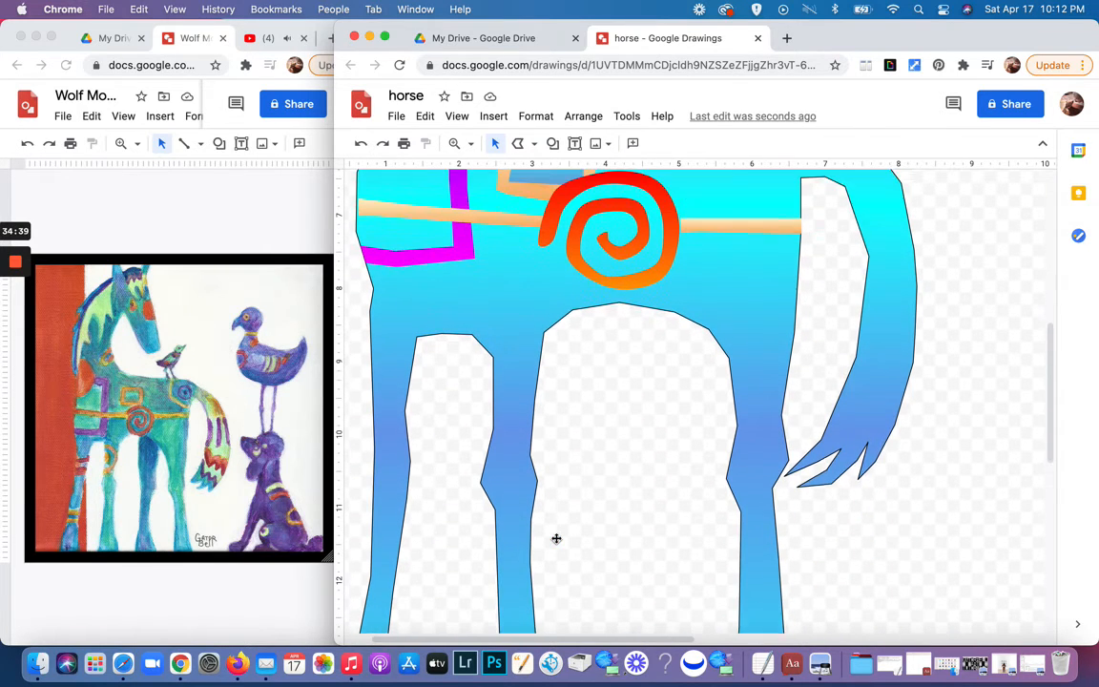
{"action": "scroll", "coordinate": [556, 538], "scroll_direction": "up", "scroll_amount": 3}
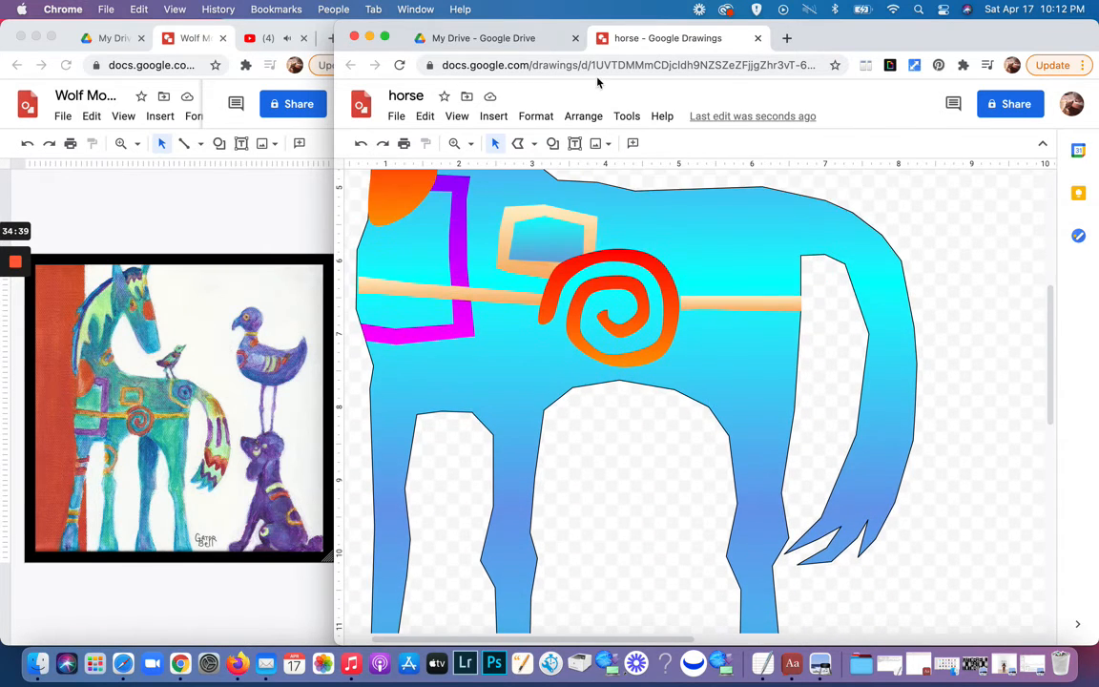
Step: Draw a thin closed band with the Polyline tool across the upper part of the horse's foremost leg
{"action": "left_click", "coordinate": [516, 146]}
{"action": "left_click", "coordinate": [390, 465]}
{"action": "left_click", "coordinate": [373, 450]}
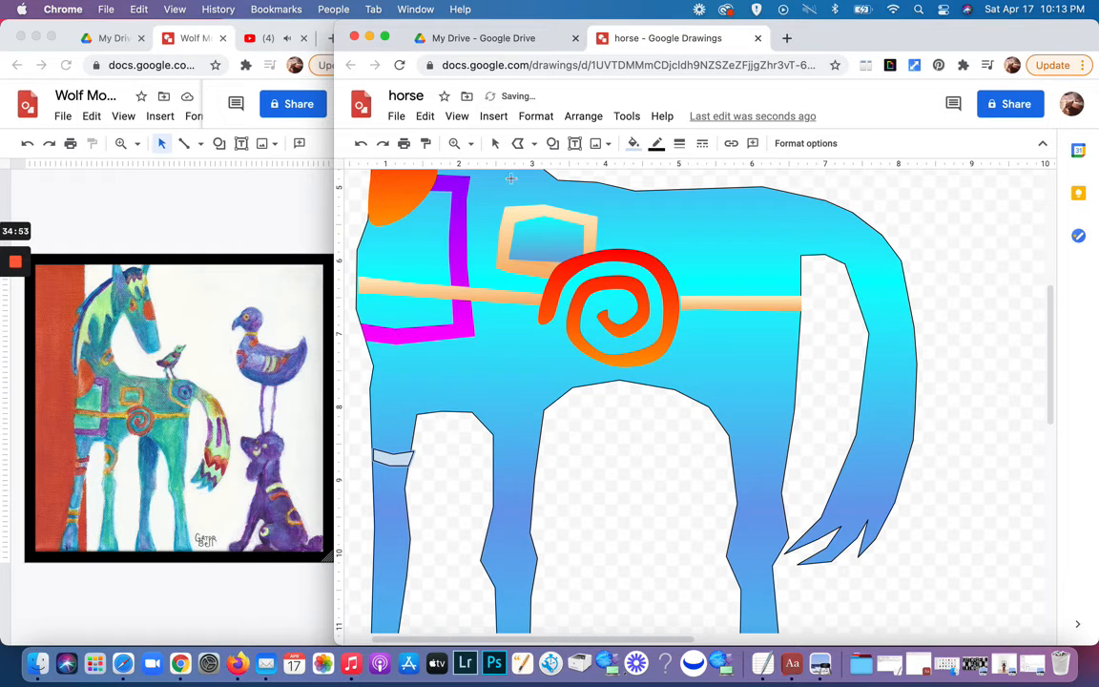
Step: Make the new leg band's outline transparent and fill it with the custom red-to-orange gradient
{"action": "left_click", "coordinate": [656, 143]}
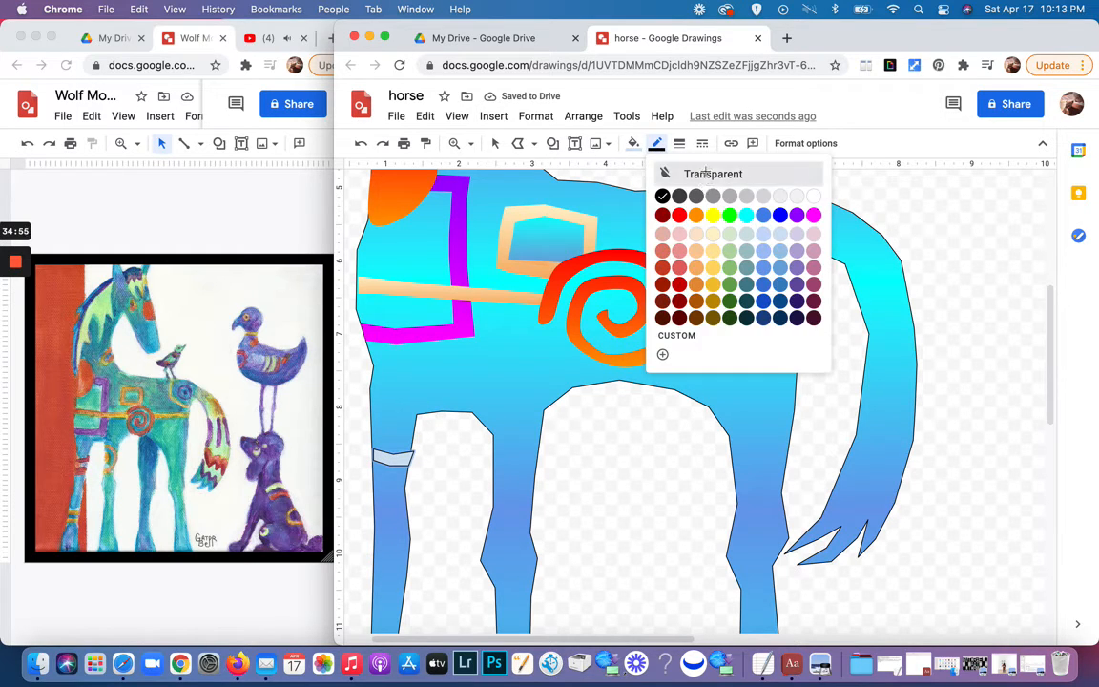
{"action": "left_click", "coordinate": [706, 173]}
{"action": "left_click", "coordinate": [633, 143]}
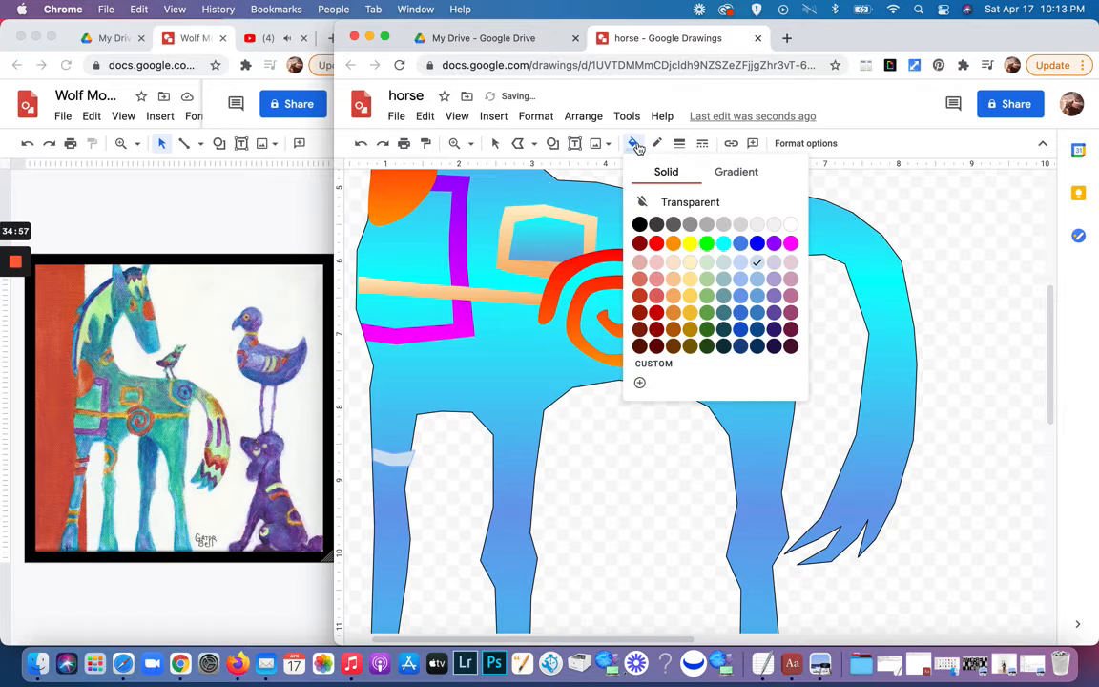
{"action": "left_click", "coordinate": [736, 172]}
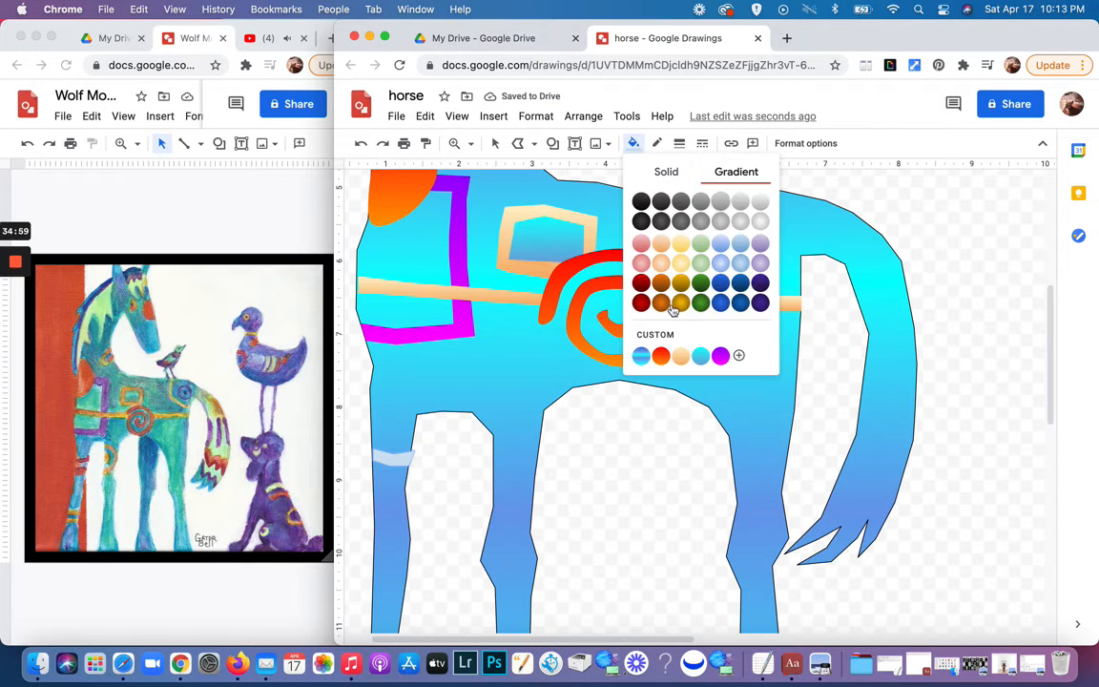
{"action": "left_click", "coordinate": [654, 359]}
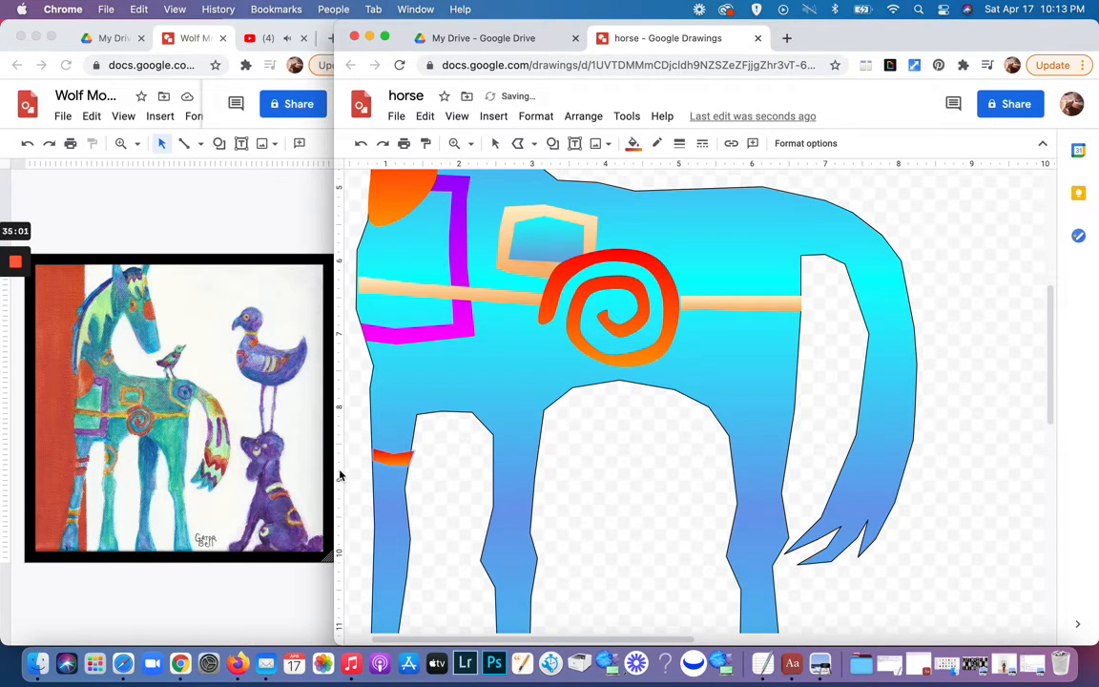
Step: Duplicate the red-orange leg band, place and resize the copy just below the original, and adjust its lower corner point to the leg's edge
{"action": "left_click_drag", "start_coordinate": [390, 460], "coordinate": [482, 164]}
{"action": "left_click", "coordinate": [495, 144]}
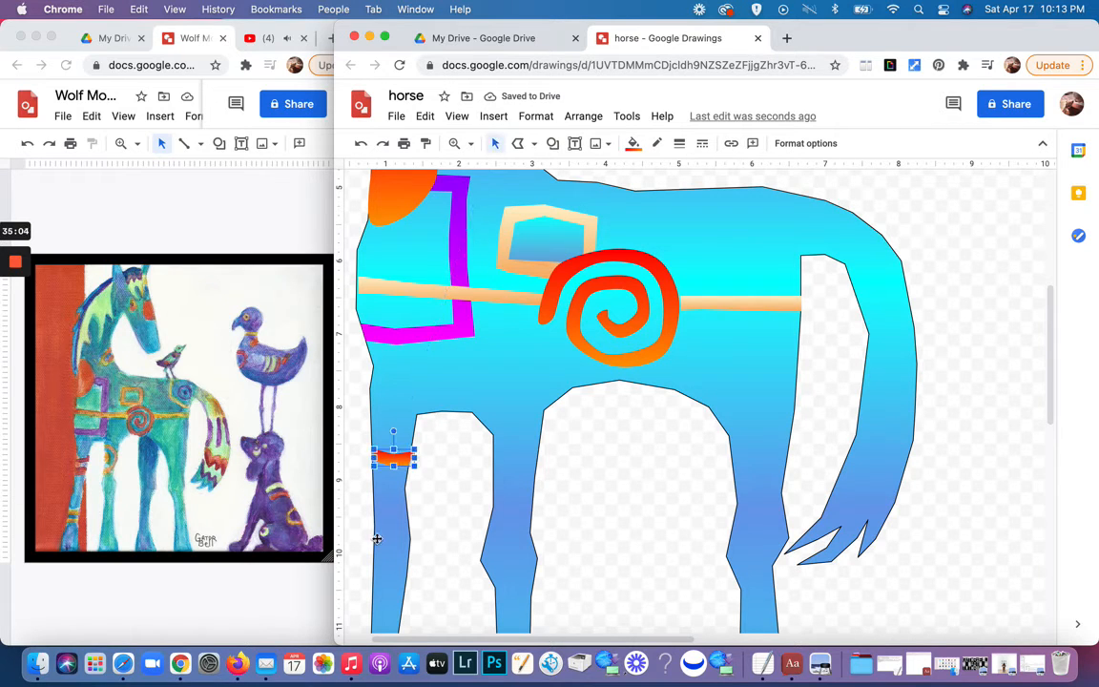
{"action": "key", "text": "super+d"}
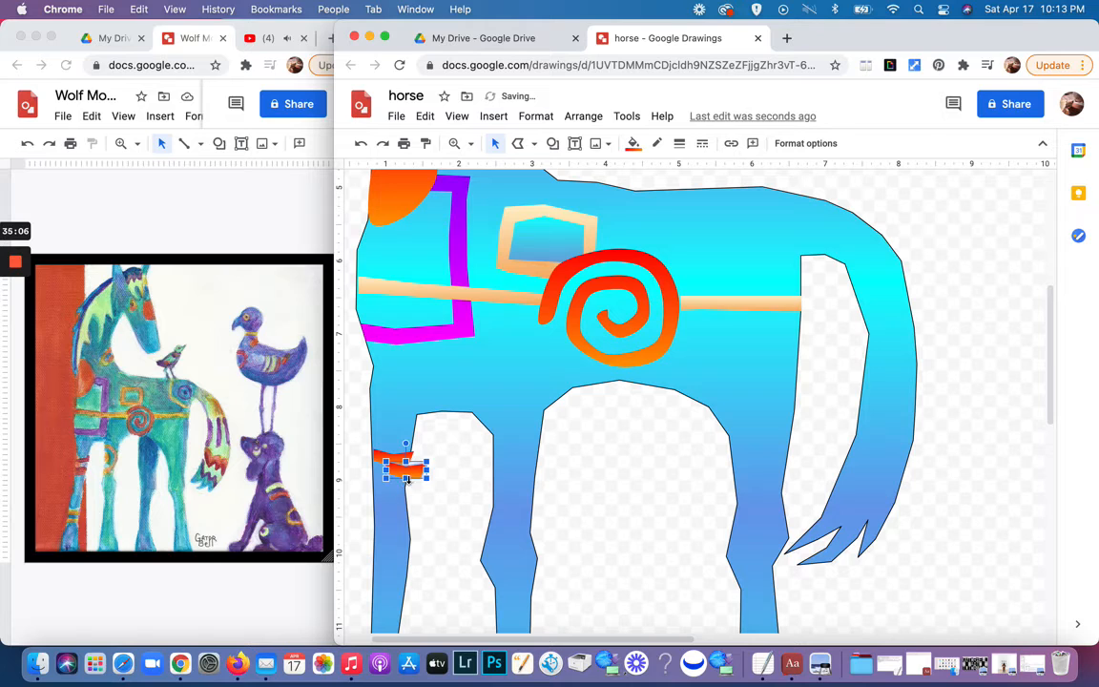
{"action": "mouse_move", "coordinate": [392, 481]}
{"action": "left_mouse_down"}
{"action": "mouse_move", "coordinate": [384, 489]}
{"action": "mouse_move", "coordinate": [397, 489]}
{"action": "mouse_move", "coordinate": [393, 499]}
{"action": "left_mouse_up"}
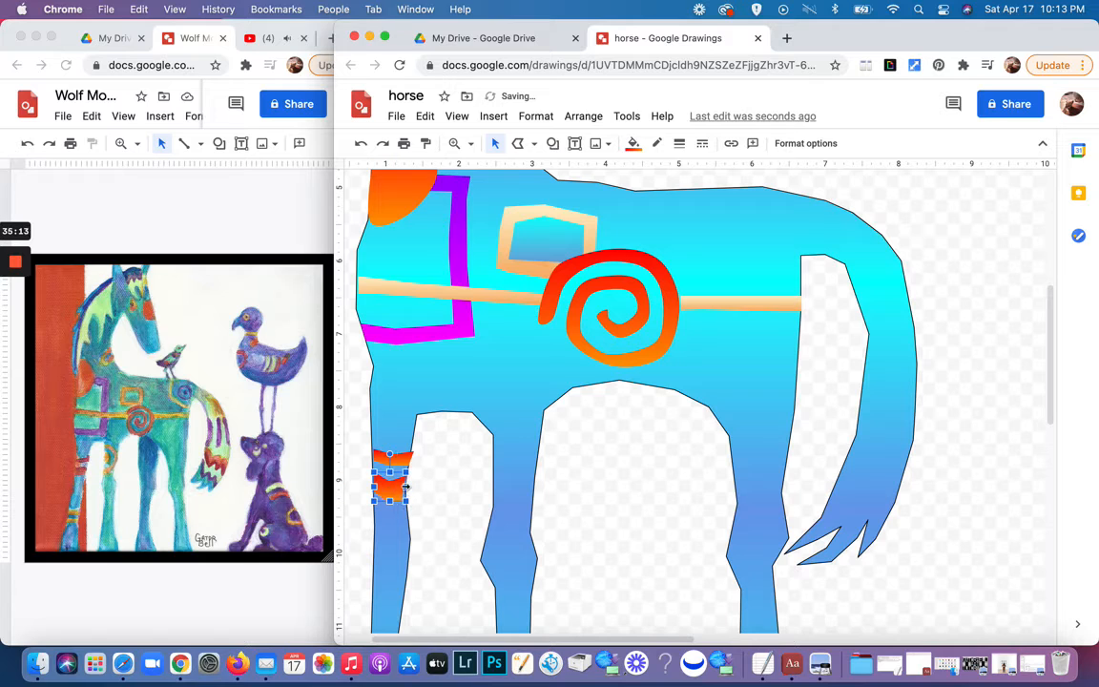
{"action": "left_click", "coordinate": [414, 500]}
{"action": "left_click", "coordinate": [384, 488]}
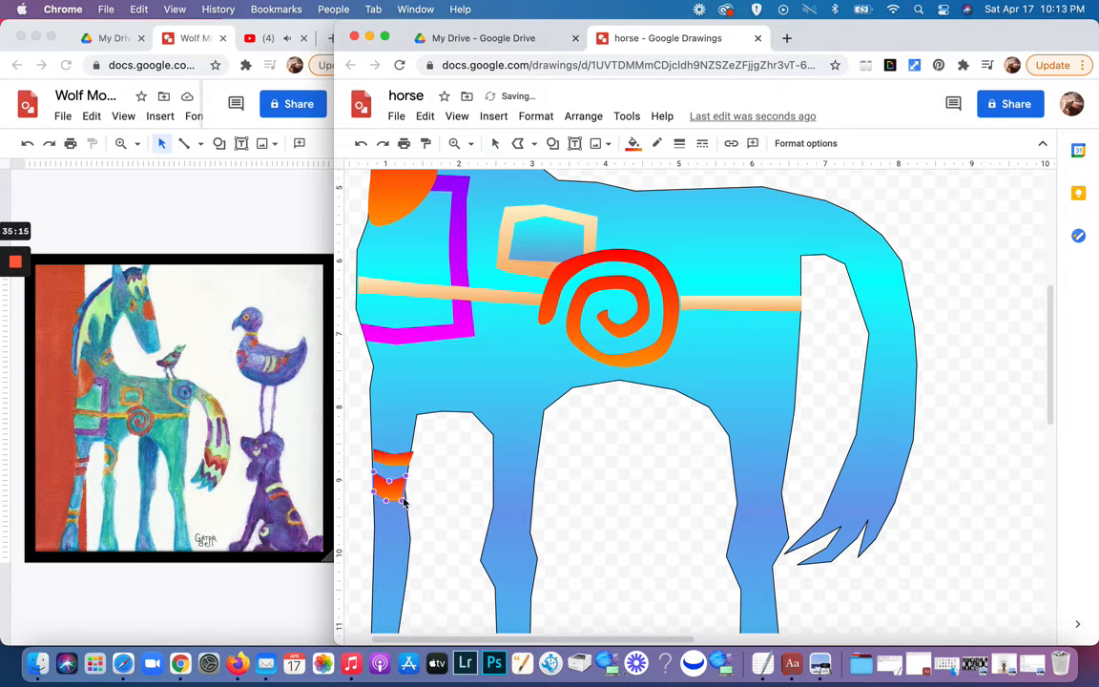
{"action": "left_click_drag", "start_coordinate": [403, 500], "coordinate": [407, 503]}
Step: Adjust the corner points of the upper red-orange band to follow the leg's edges
{"action": "double_click", "coordinate": [402, 461]}
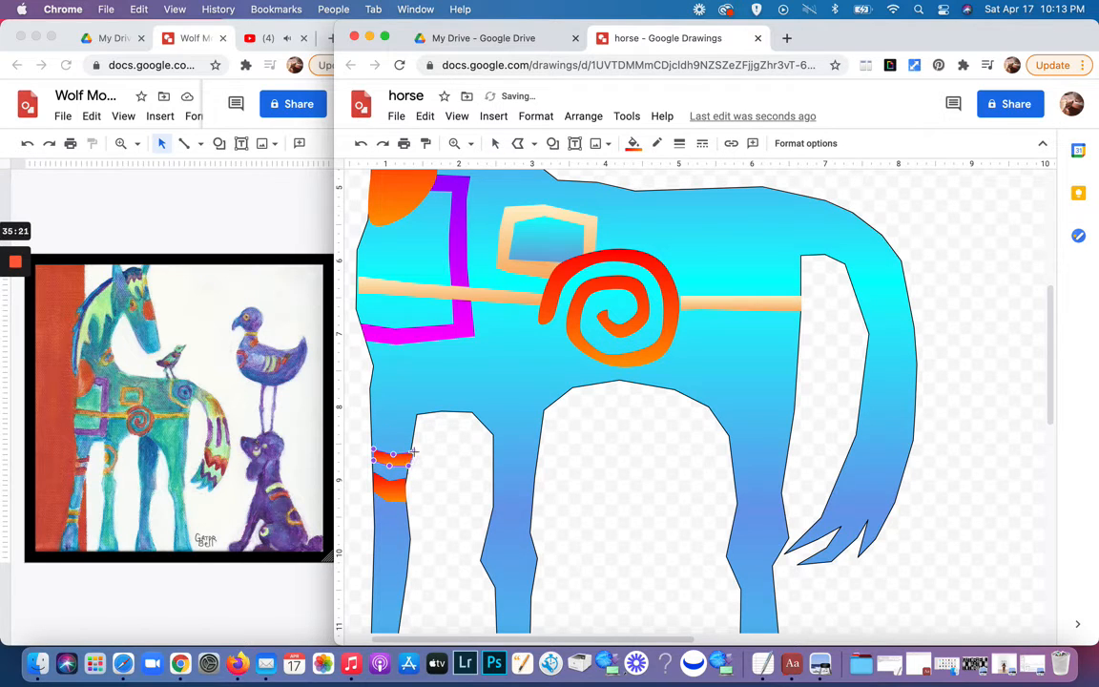
{"action": "left_click_drag", "start_coordinate": [414, 452], "coordinate": [412, 449]}
{"action": "left_click_drag", "start_coordinate": [374, 463], "coordinate": [375, 464]}
{"action": "key", "text": "Escape"}
{"action": "left_click", "coordinate": [458, 480]}
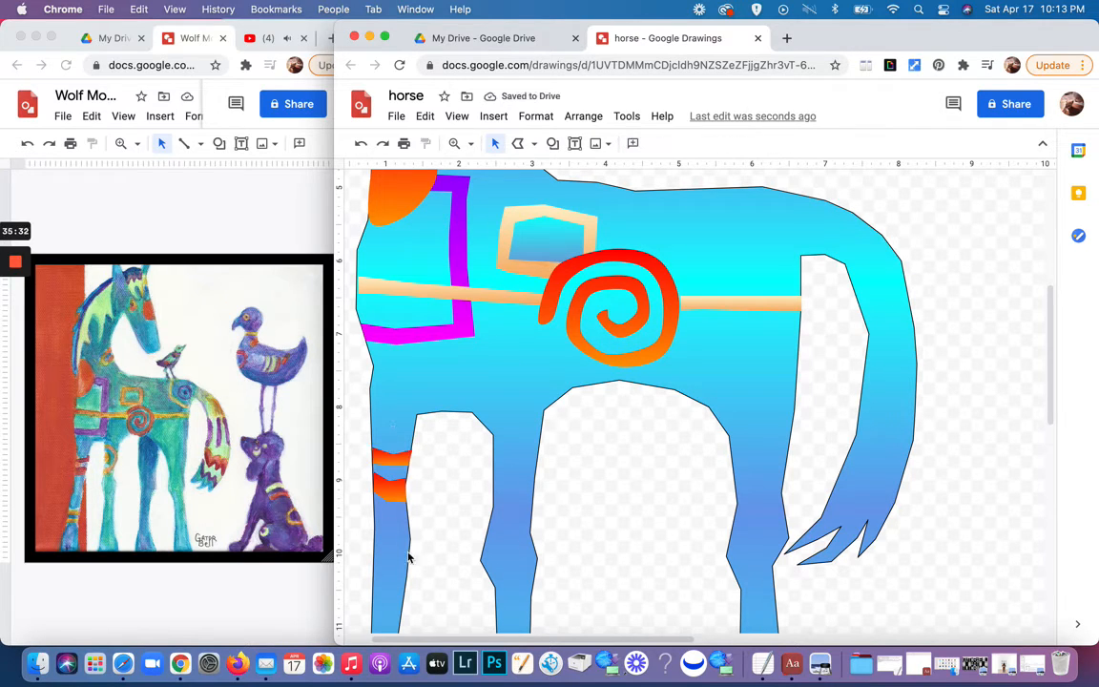
Step: Draw a closed V-shaped band with the Polyline tool across the lower part of the foremost leg
{"action": "scroll", "coordinate": [407, 556], "scroll_direction": "down", "scroll_amount": 2}
{"action": "scroll", "coordinate": [408, 556], "scroll_direction": "down", "scroll_amount": 6}
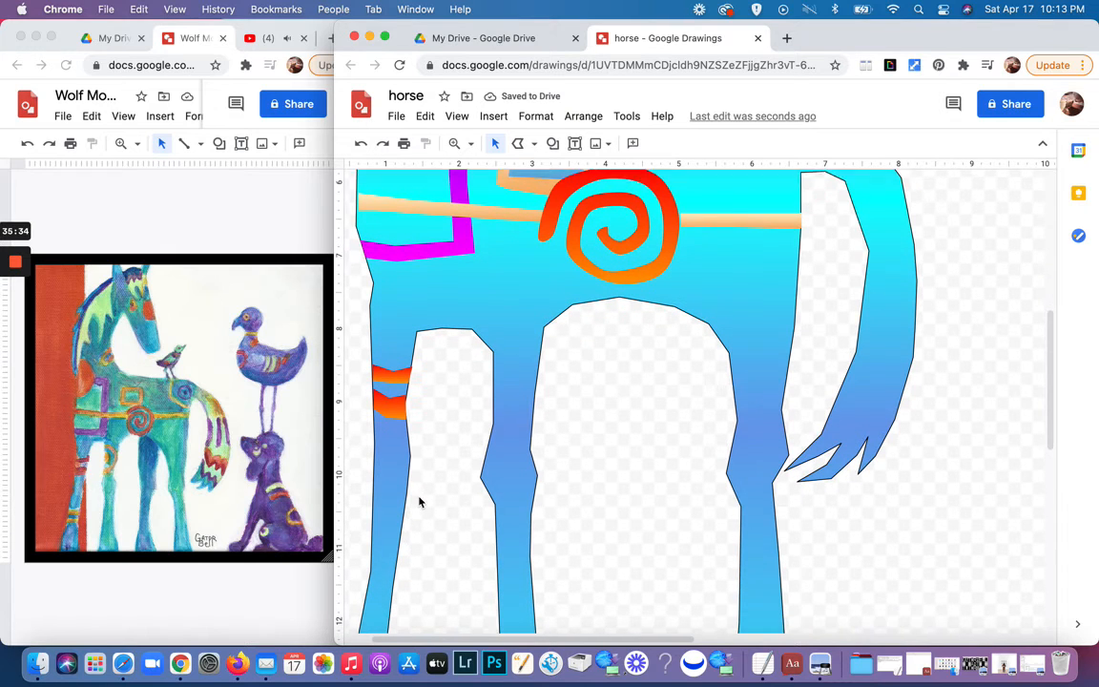
{"action": "scroll", "coordinate": [416, 391], "scroll_direction": "down", "scroll_amount": 8}
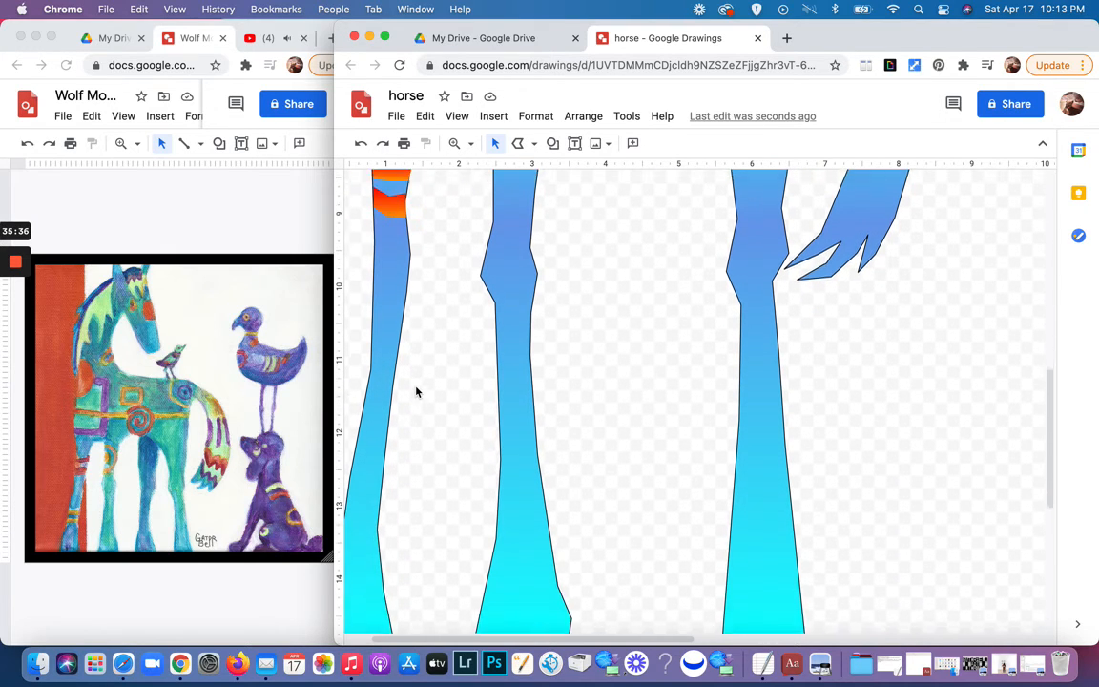
{"action": "scroll", "coordinate": [416, 391], "scroll_direction": "left", "scroll_amount": 2}
{"action": "scroll", "coordinate": [415, 391], "scroll_direction": "up", "scroll_amount": 3}
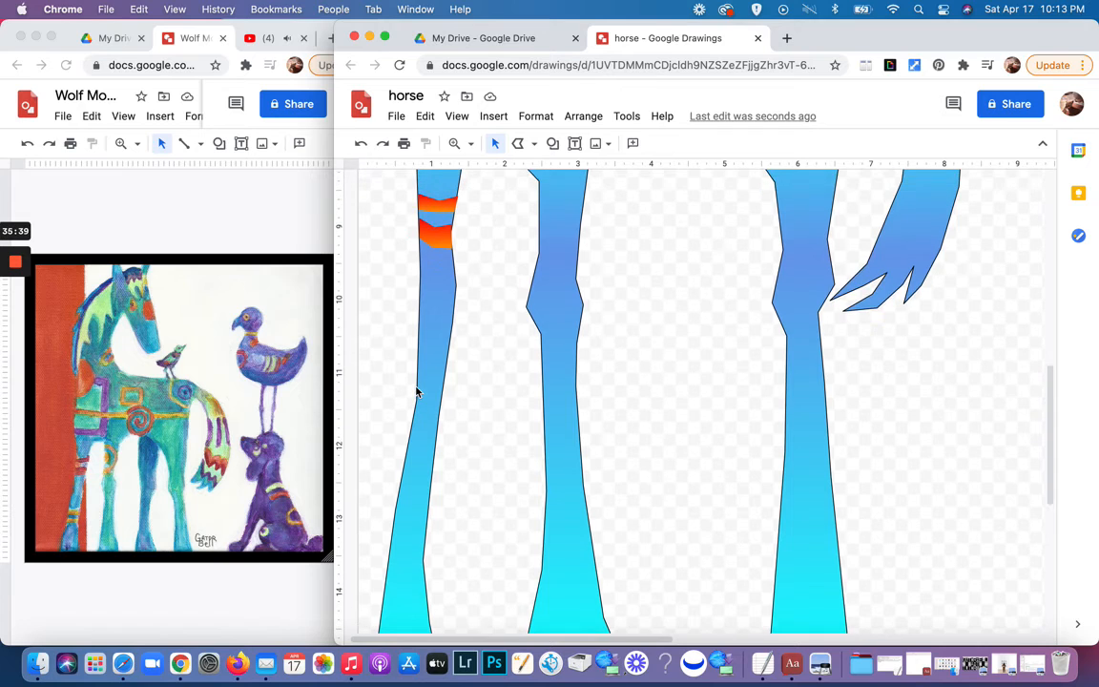
{"action": "left_click", "coordinate": [517, 144]}
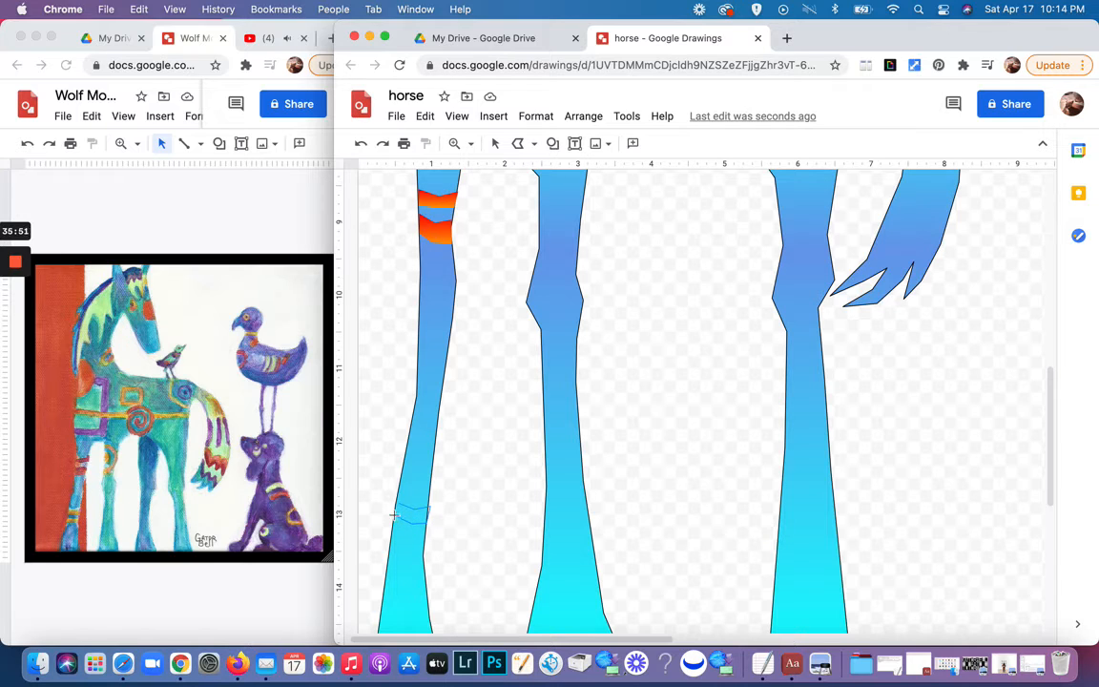
{"action": "left_click", "coordinate": [396, 502]}
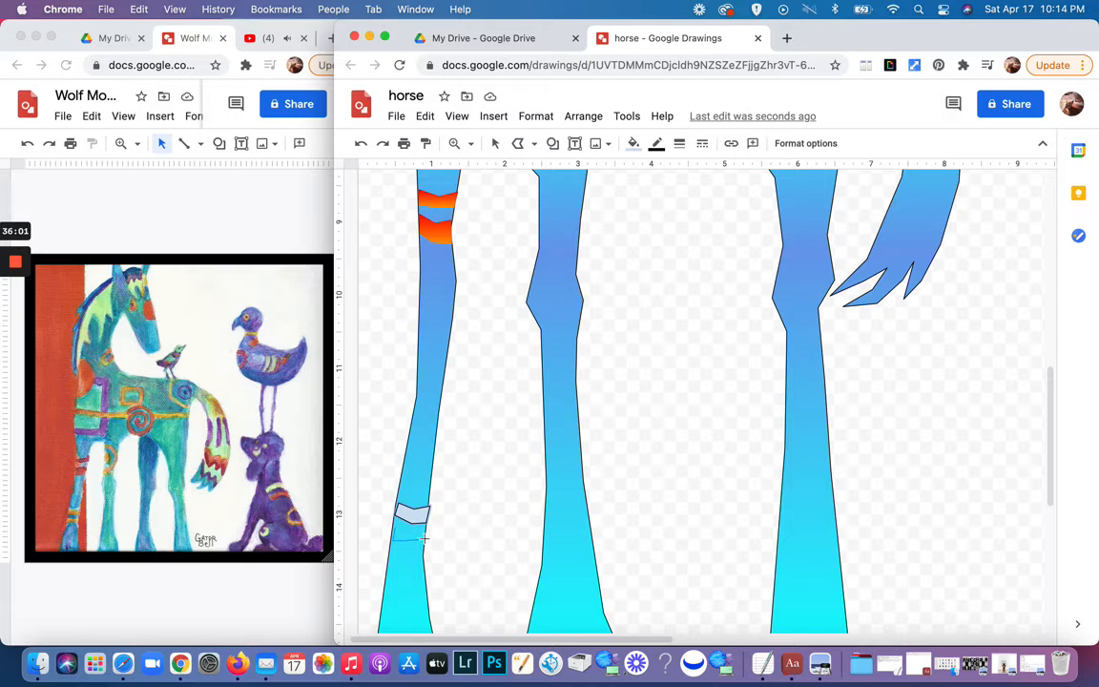
{"action": "left_click", "coordinate": [412, 535]}
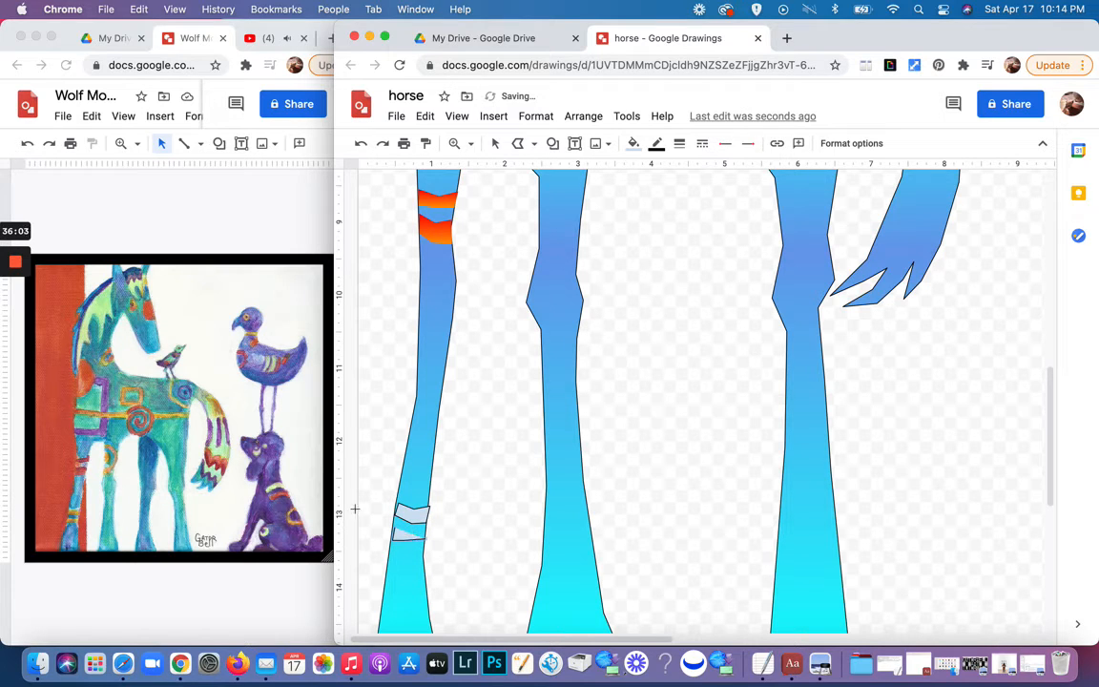
{"action": "left_click", "coordinate": [360, 143]}
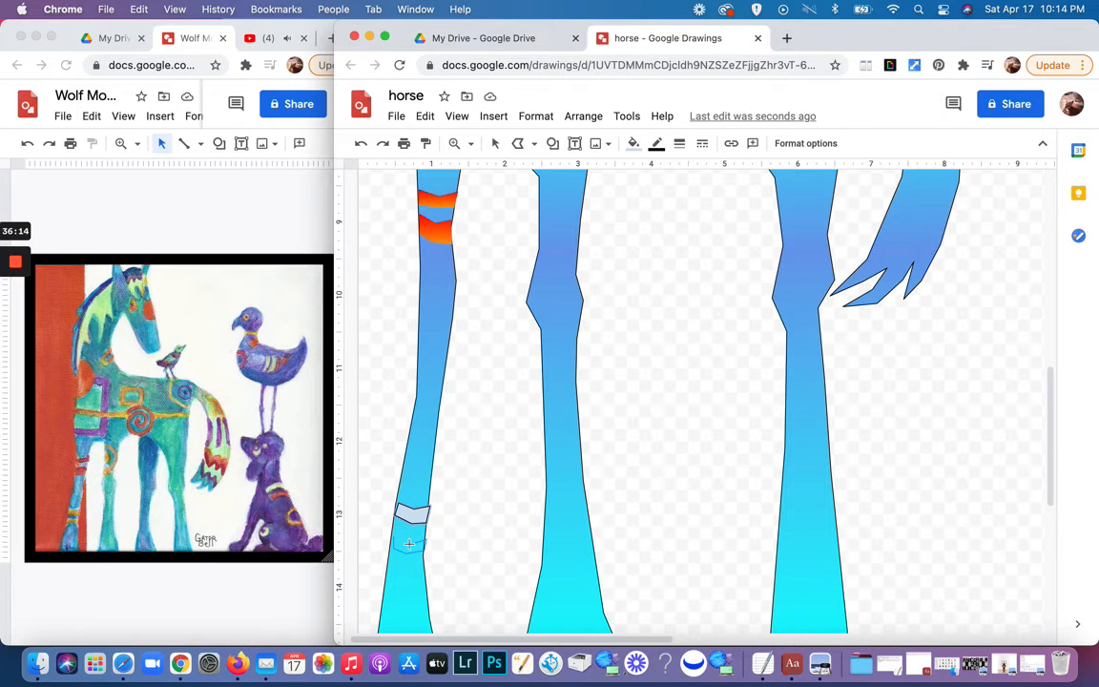
{"action": "left_click_drag", "start_coordinate": [396, 537], "coordinate": [395, 537]}
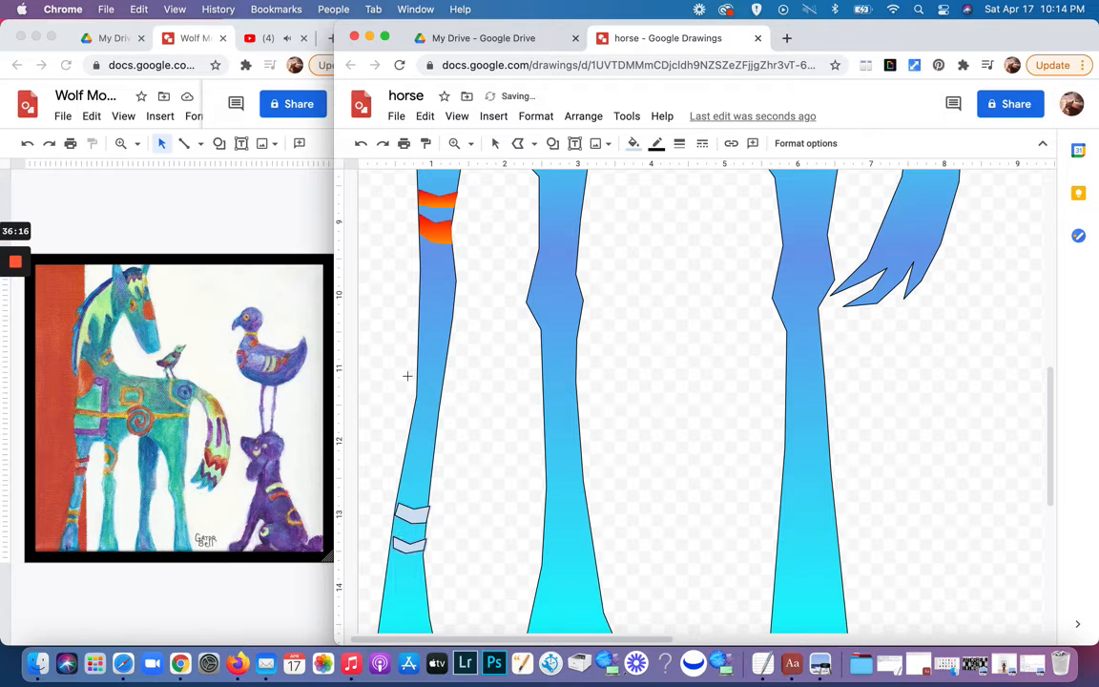
{"action": "left_click", "coordinate": [656, 143]}
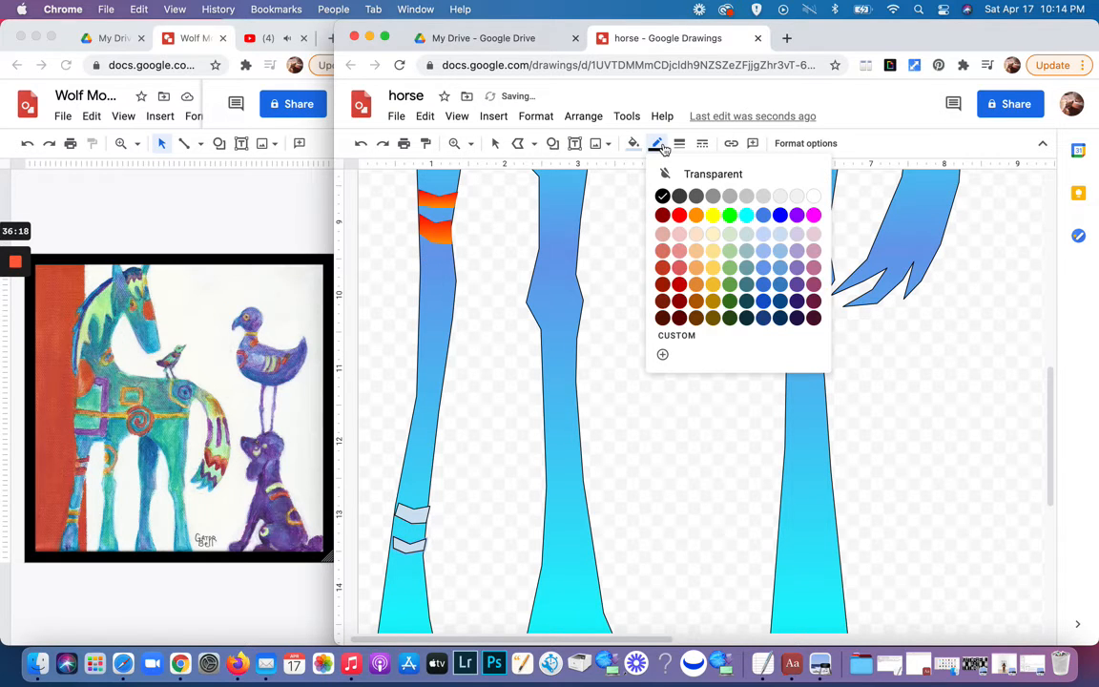
{"action": "left_click", "coordinate": [713, 175]}
{"action": "left_click", "coordinate": [414, 512]}
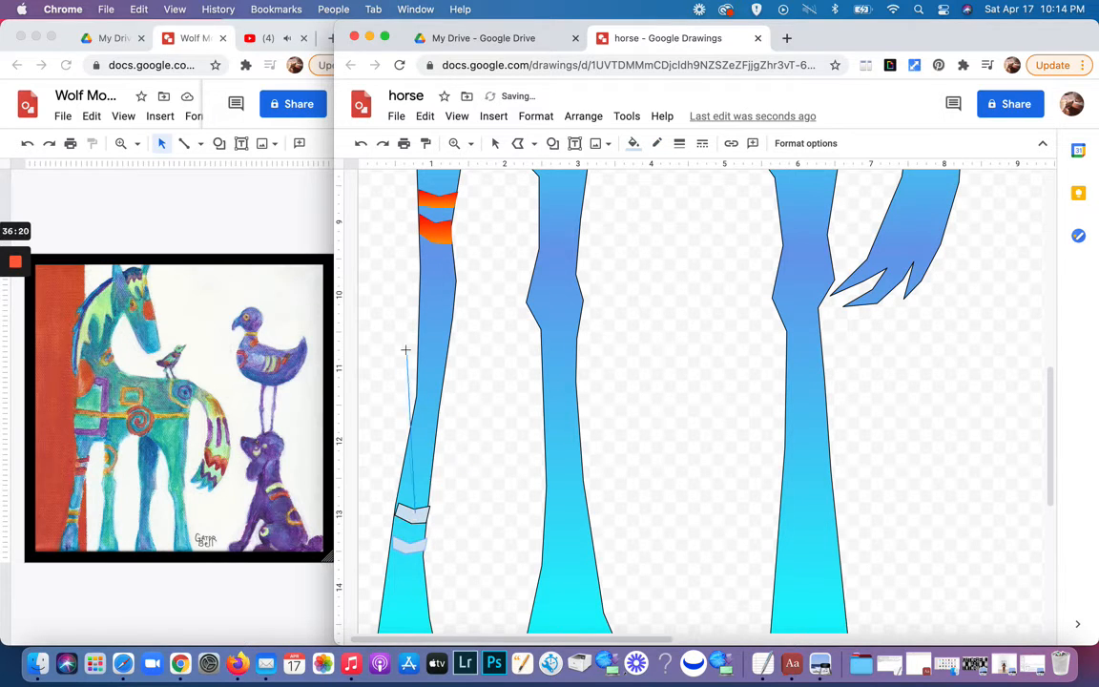
{"action": "left_click", "coordinate": [362, 145]}
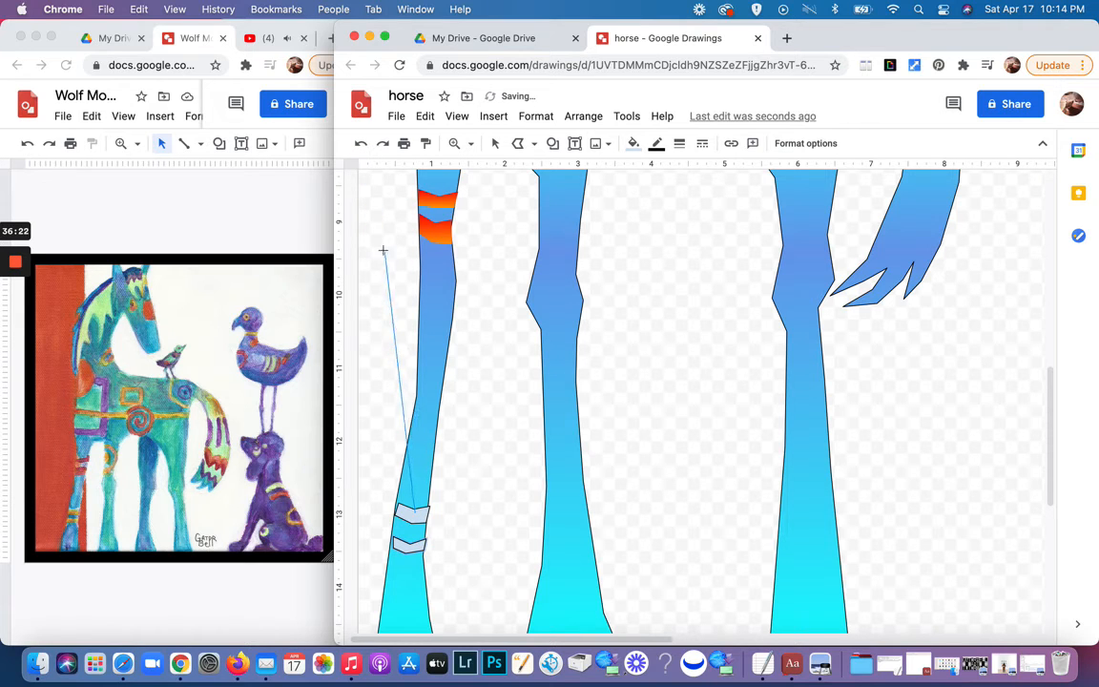
{"action": "left_click", "coordinate": [362, 145]}
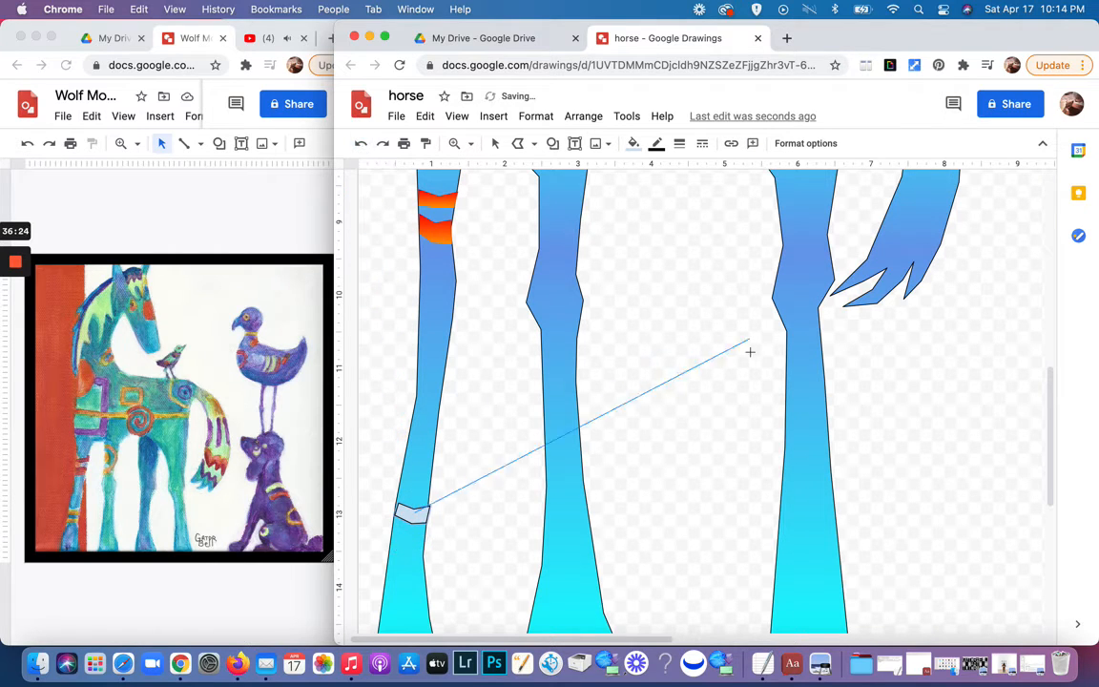
{"action": "left_click", "coordinate": [494, 143]}
{"action": "left_click", "coordinate": [481, 388]}
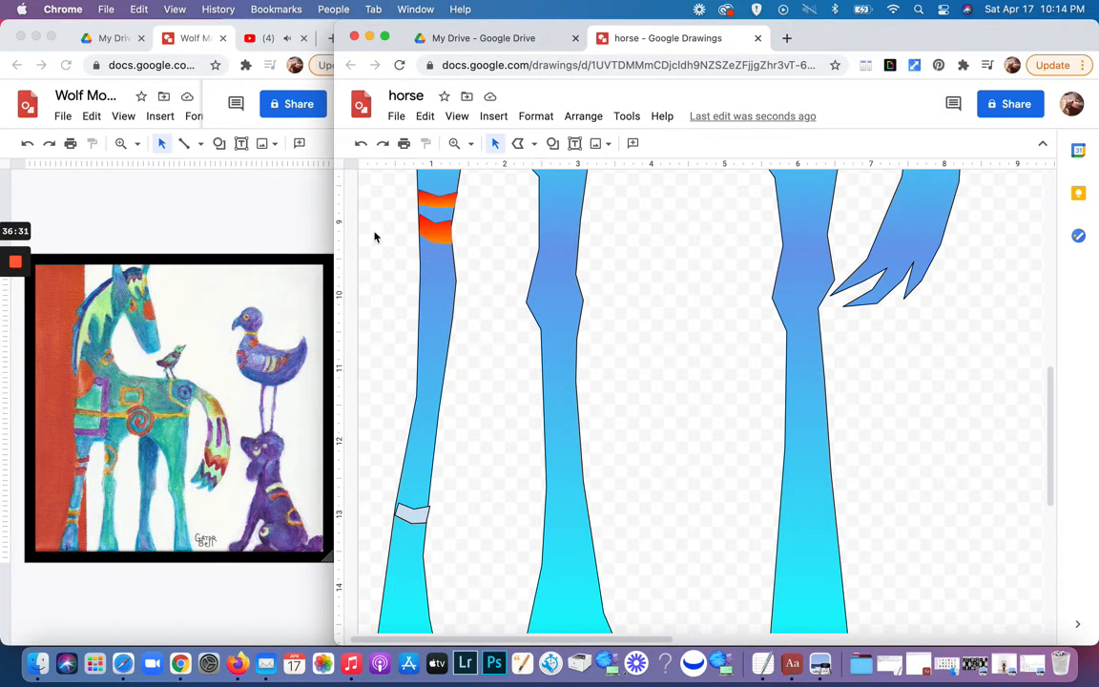
Step: Undo the pale V-shaped band on the foremost leg, and redo it together with its copy just below
{"action": "left_click", "coordinate": [362, 143]}
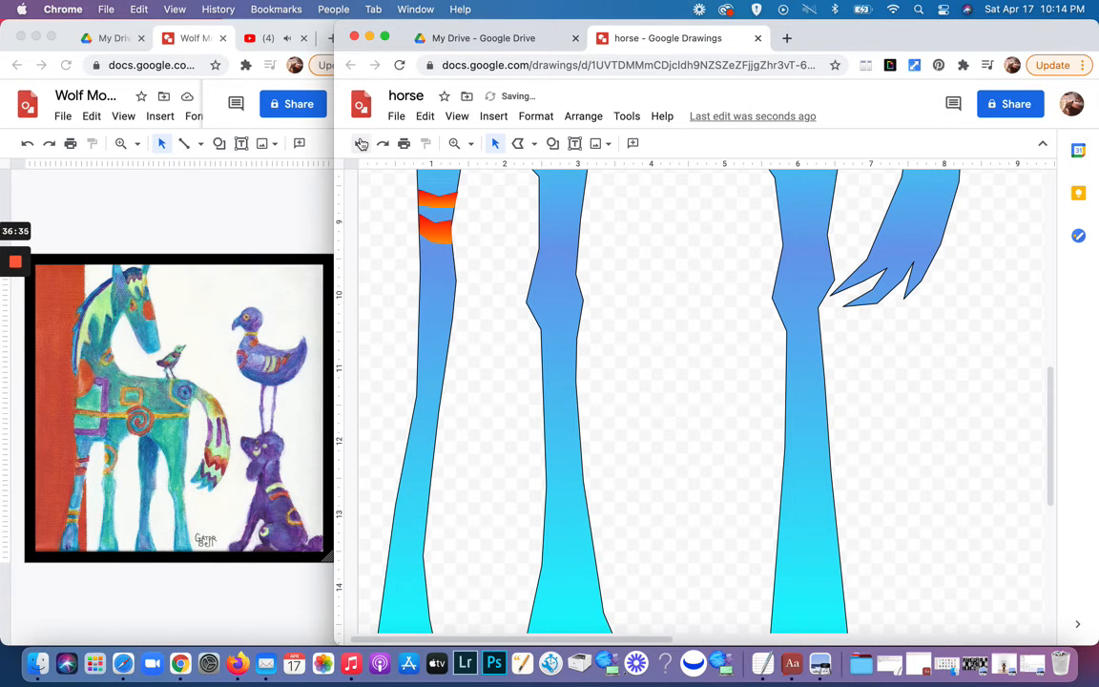
{"action": "left_click", "coordinate": [381, 145]}
{"action": "left_click", "coordinate": [382, 145]}
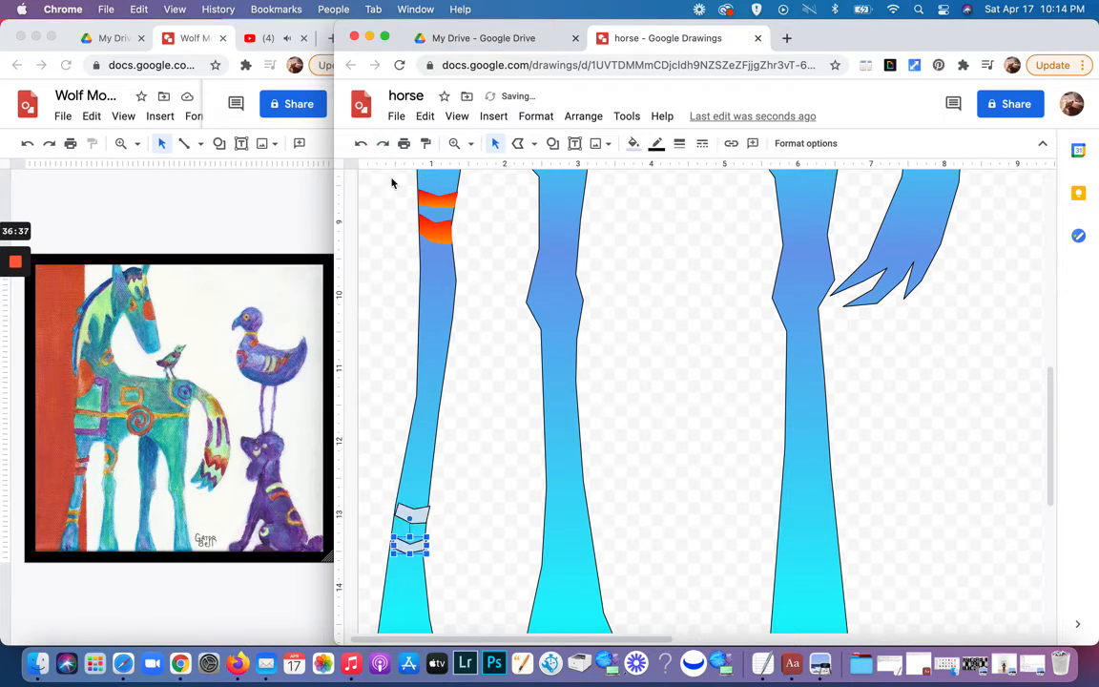
{"action": "left_click", "coordinate": [477, 407]}
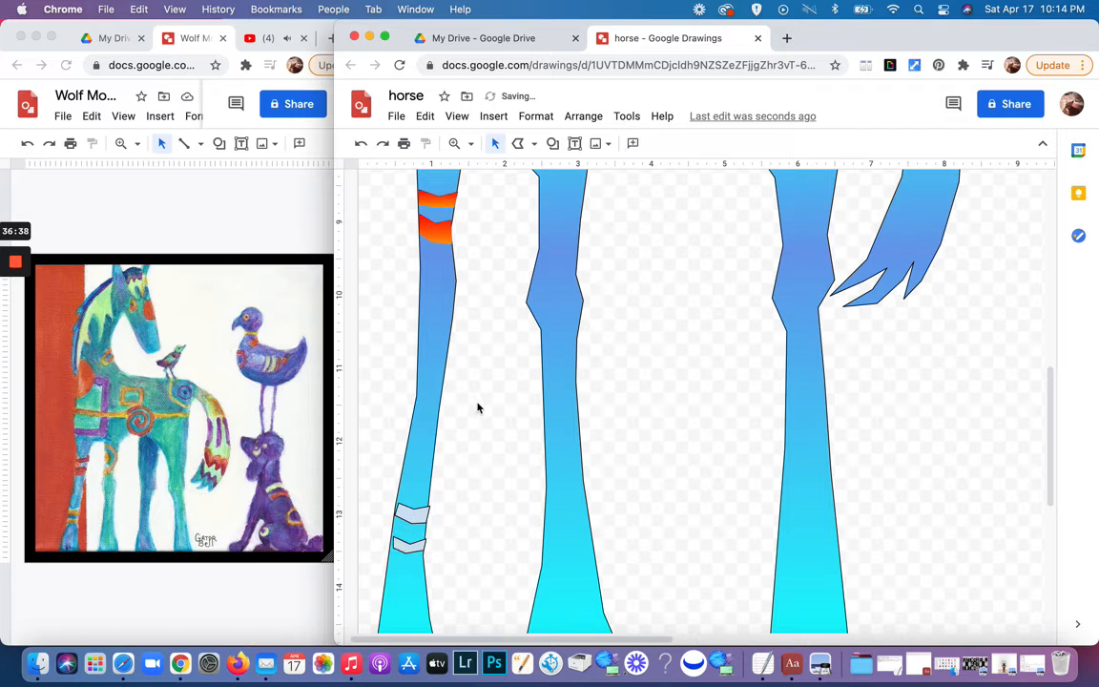
Step: Reshape the upper pale leg band by lowering its bottom middle point and fitting its upper corner to the leg's edge
{"action": "left_click", "coordinate": [408, 513]}
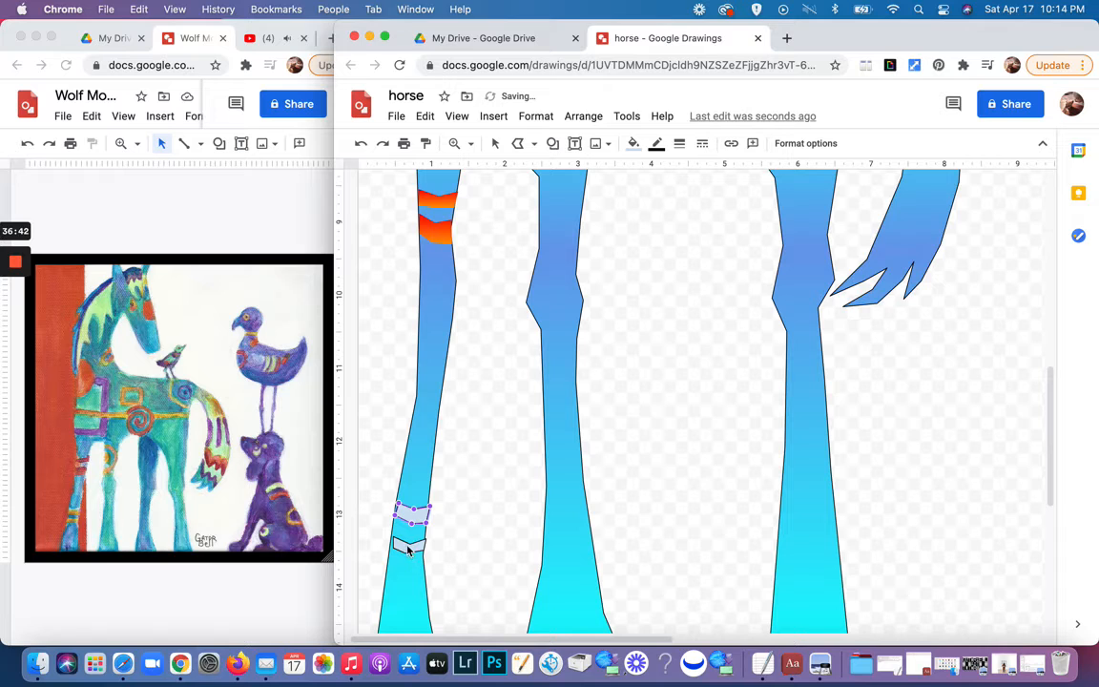
{"action": "left_click", "coordinate": [406, 546]}
{"action": "left_click", "coordinate": [406, 513]}
{"action": "left_click_drag", "start_coordinate": [395, 501], "coordinate": [396, 500]}
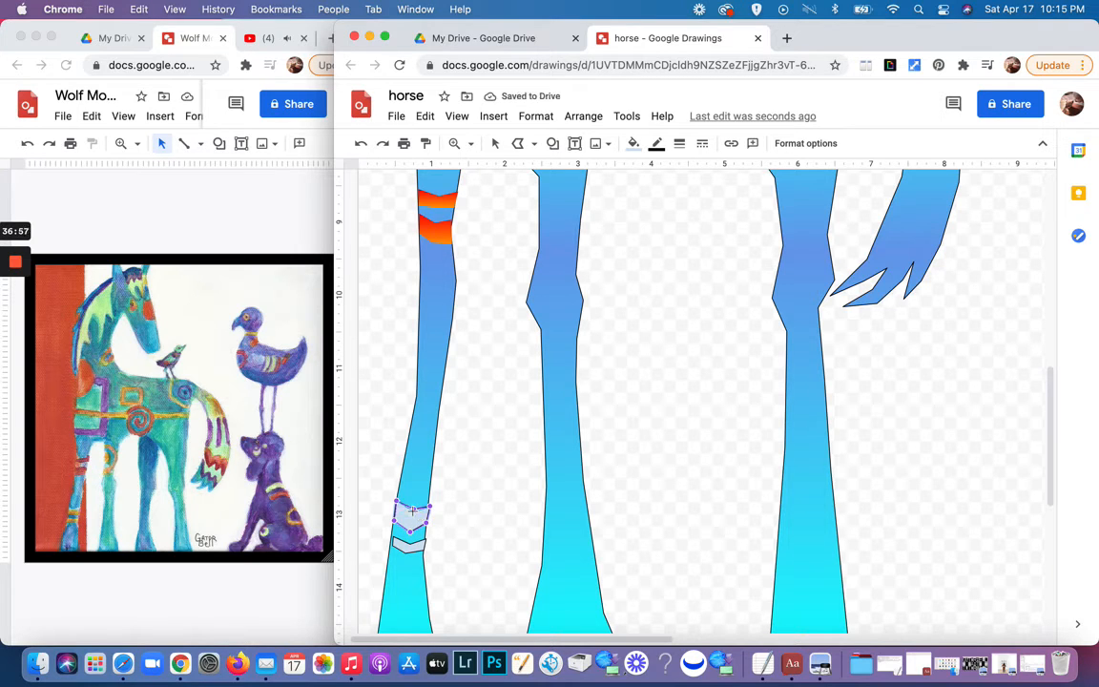
Step: Move the upper outer corner point of the lower pale band out to the leg's edge
{"action": "left_click", "coordinate": [407, 545]}
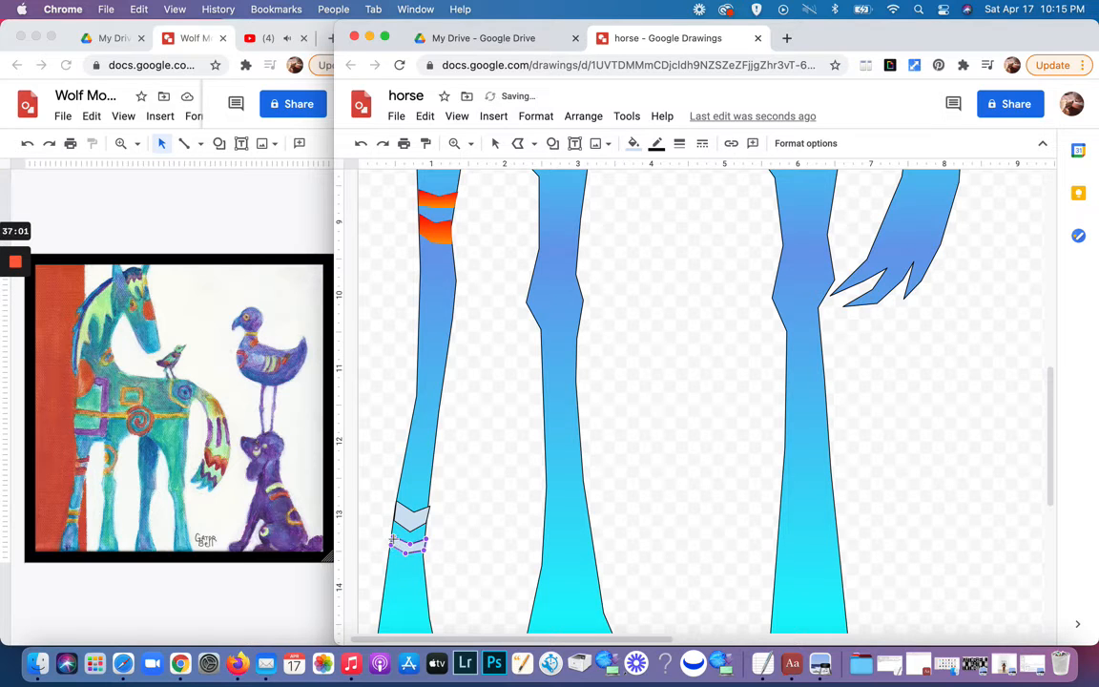
{"action": "left_click", "coordinate": [393, 538]}
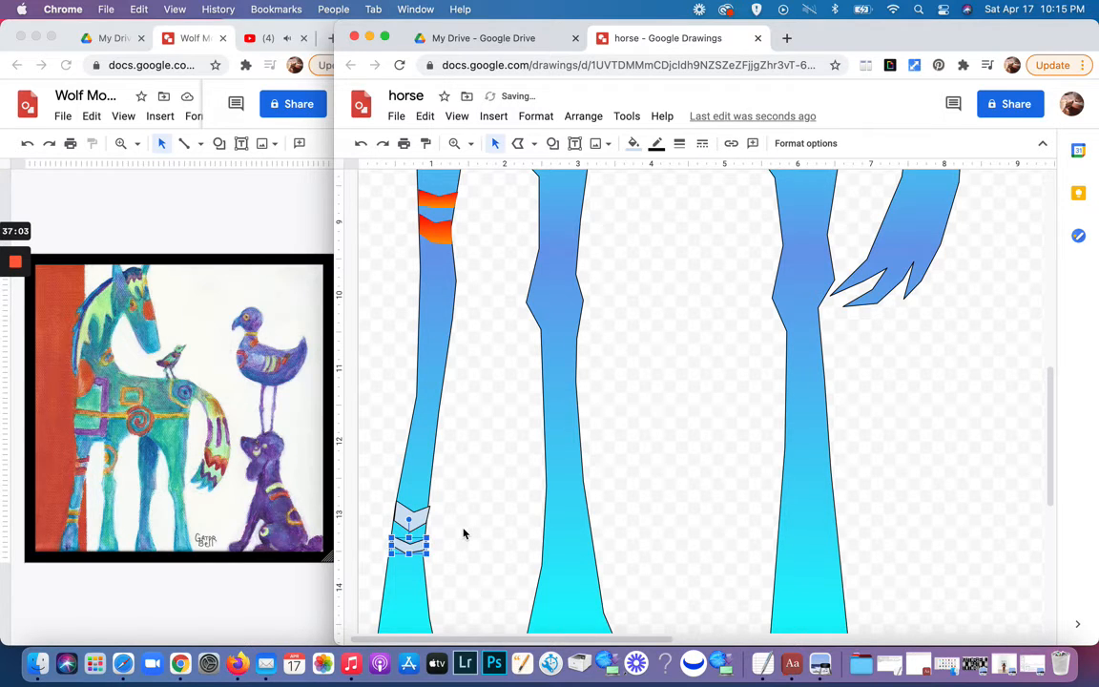
{"action": "left_click", "coordinate": [463, 530]}
{"action": "scroll", "coordinate": [463, 532], "scroll_direction": "down", "scroll_amount": 3}
{"action": "scroll", "coordinate": [464, 532], "scroll_direction": "down", "scroll_amount": 3}
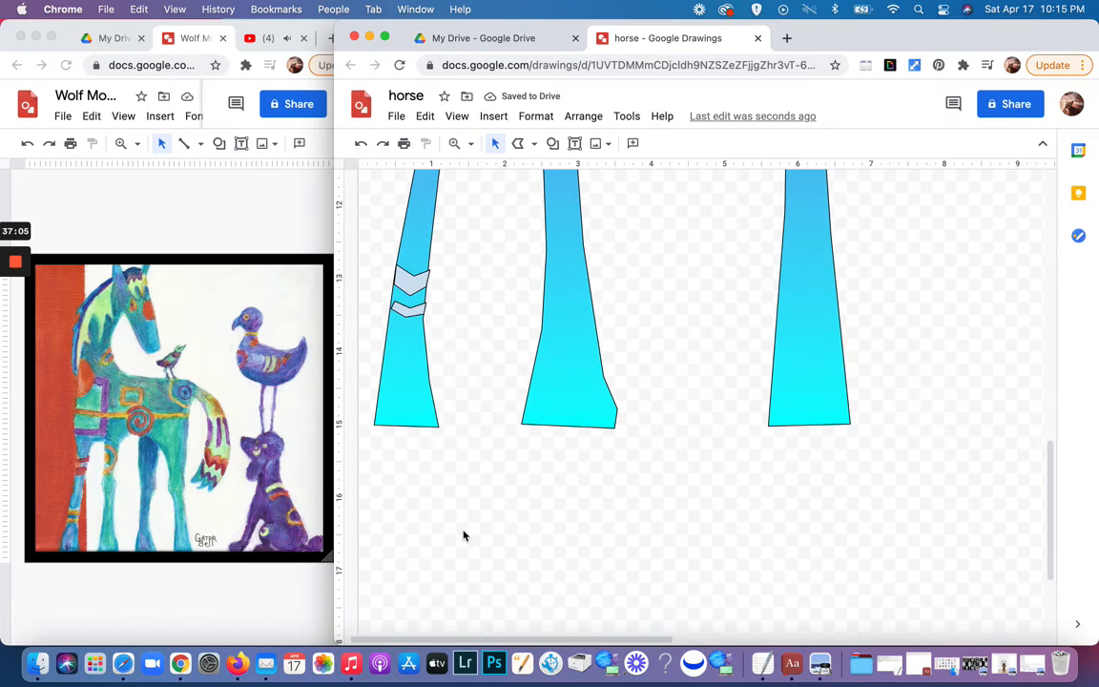
{"action": "left_click", "coordinate": [405, 310]}
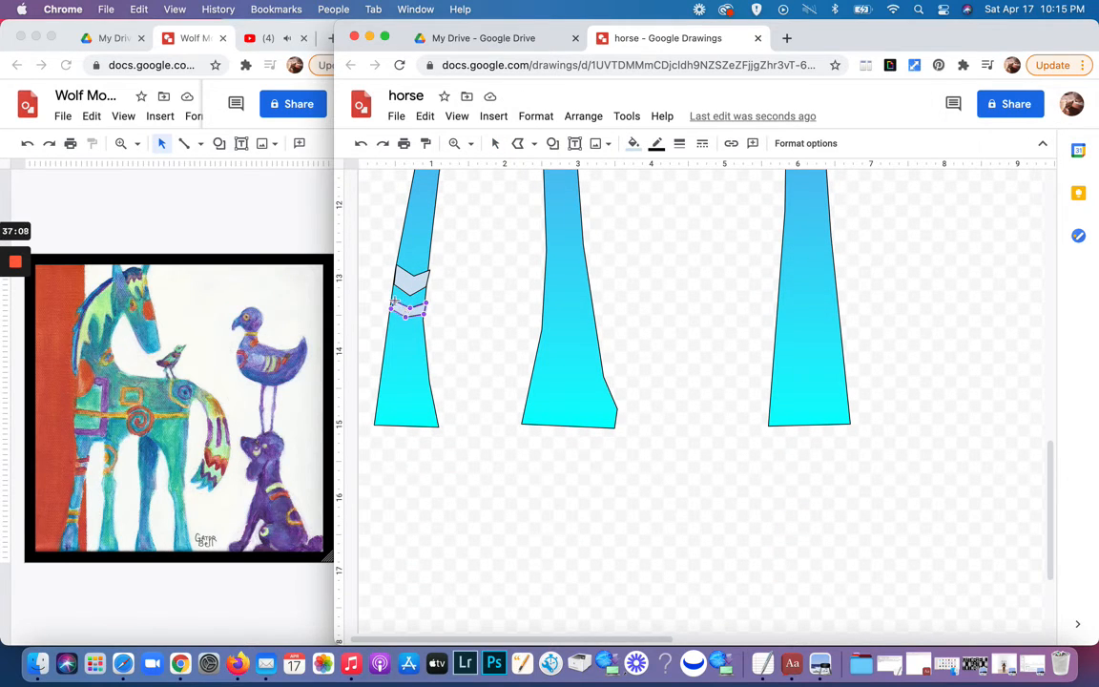
{"action": "left_click_drag", "start_coordinate": [394, 301], "coordinate": [391, 298]}
{"action": "left_click", "coordinate": [482, 384]}
{"action": "left_click", "coordinate": [482, 385]}
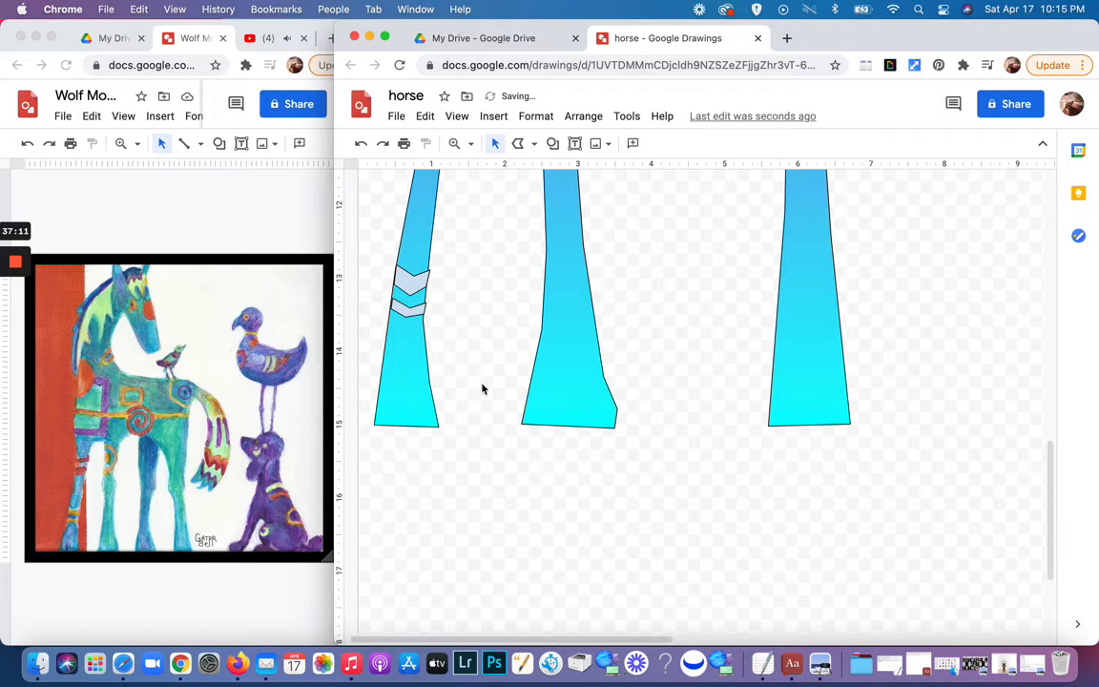
Step: Pull the bottom middle point of the lower pale band slightly down to deepen its V shape
{"action": "left_click", "coordinate": [405, 317]}
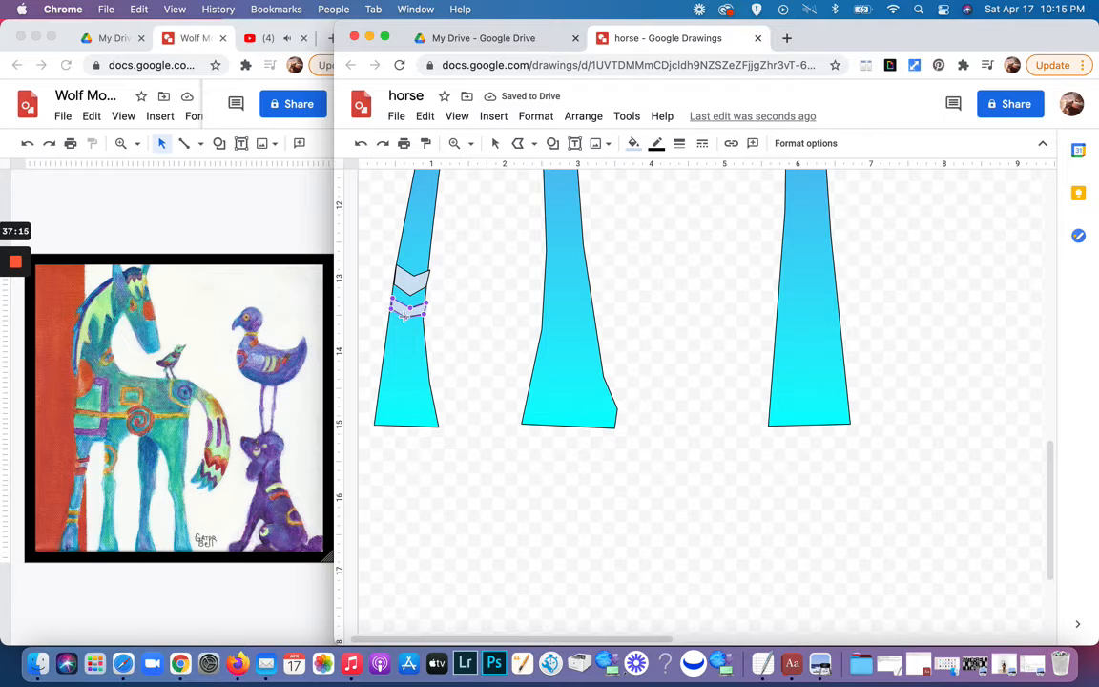
{"action": "left_click_drag", "start_coordinate": [405, 317], "coordinate": [407, 321]}
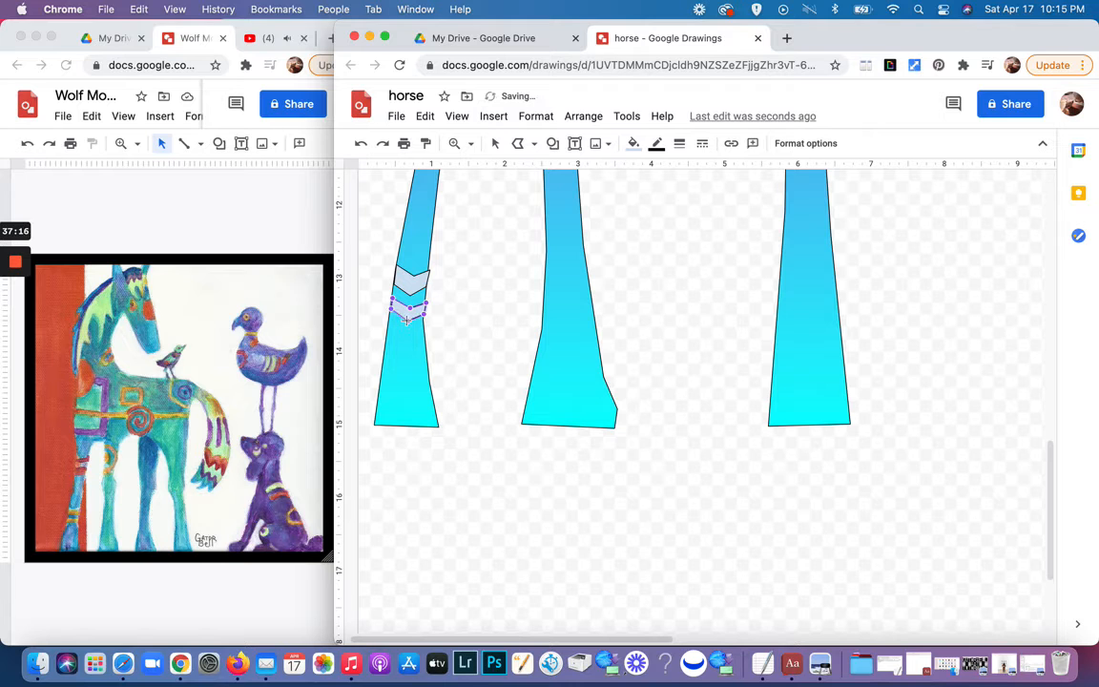
{"action": "left_click", "coordinate": [476, 322]}
{"action": "left_click", "coordinate": [476, 323]}
Step: Draw a closed crescent-shaped band with the Curve tool on the horse's rump, from the back line down to the rear edge
{"action": "scroll", "coordinate": [476, 322], "scroll_direction": "up", "scroll_amount": 4}
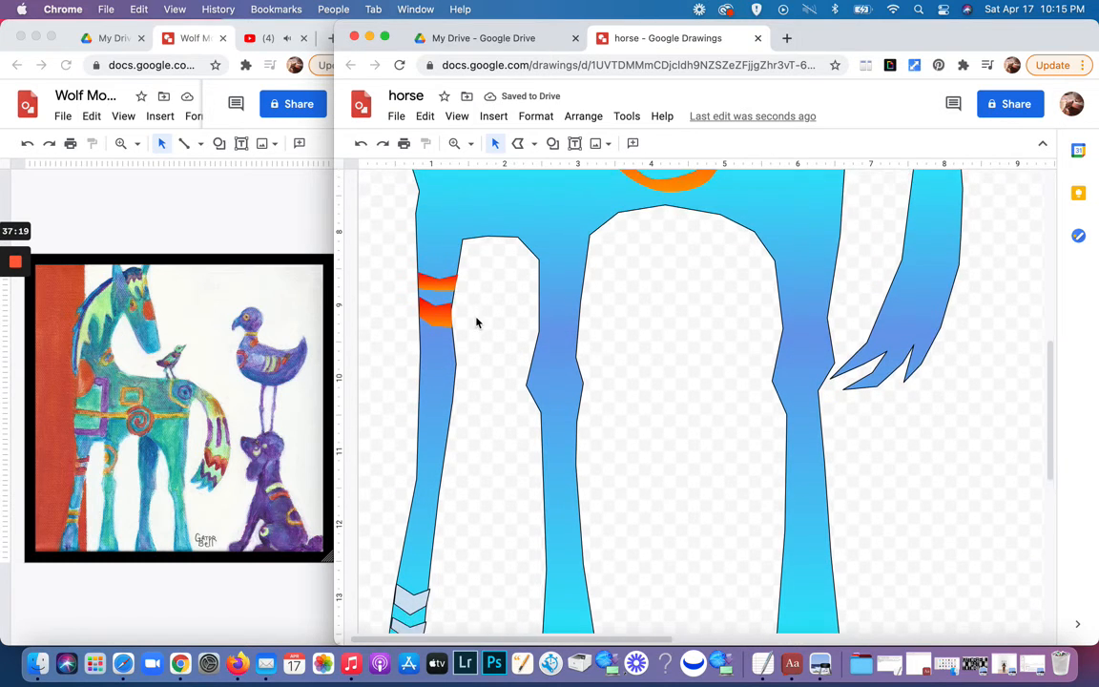
{"action": "scroll", "coordinate": [476, 322], "scroll_direction": "up", "scroll_amount": 10}
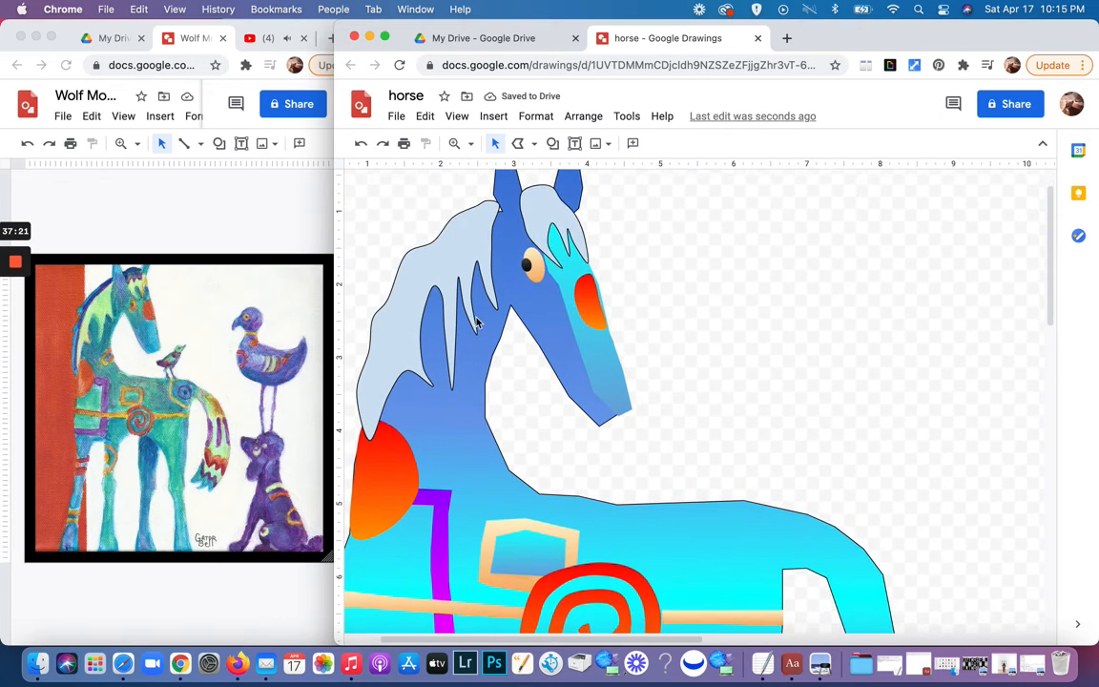
{"action": "scroll", "coordinate": [476, 322], "scroll_direction": "down", "scroll_amount": 5}
{"action": "scroll", "coordinate": [476, 322], "scroll_direction": "right", "scroll_amount": 2}
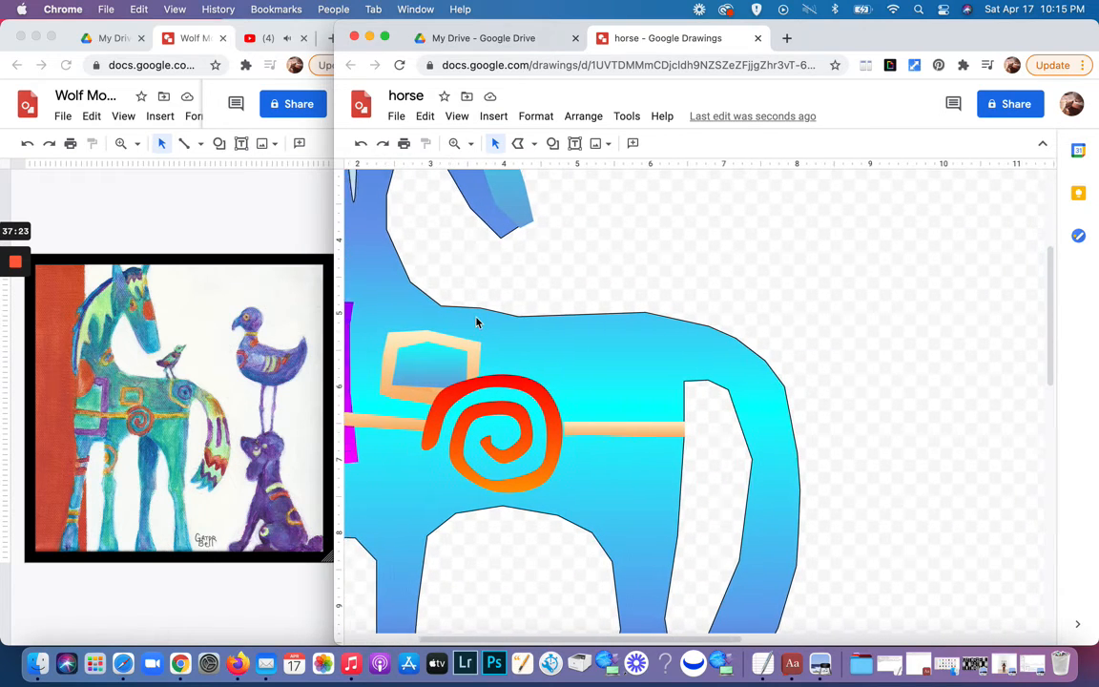
{"action": "scroll", "coordinate": [476, 322], "scroll_direction": "right", "scroll_amount": 2}
{"action": "scroll", "coordinate": [524, 272], "scroll_direction": "up", "scroll_amount": 2}
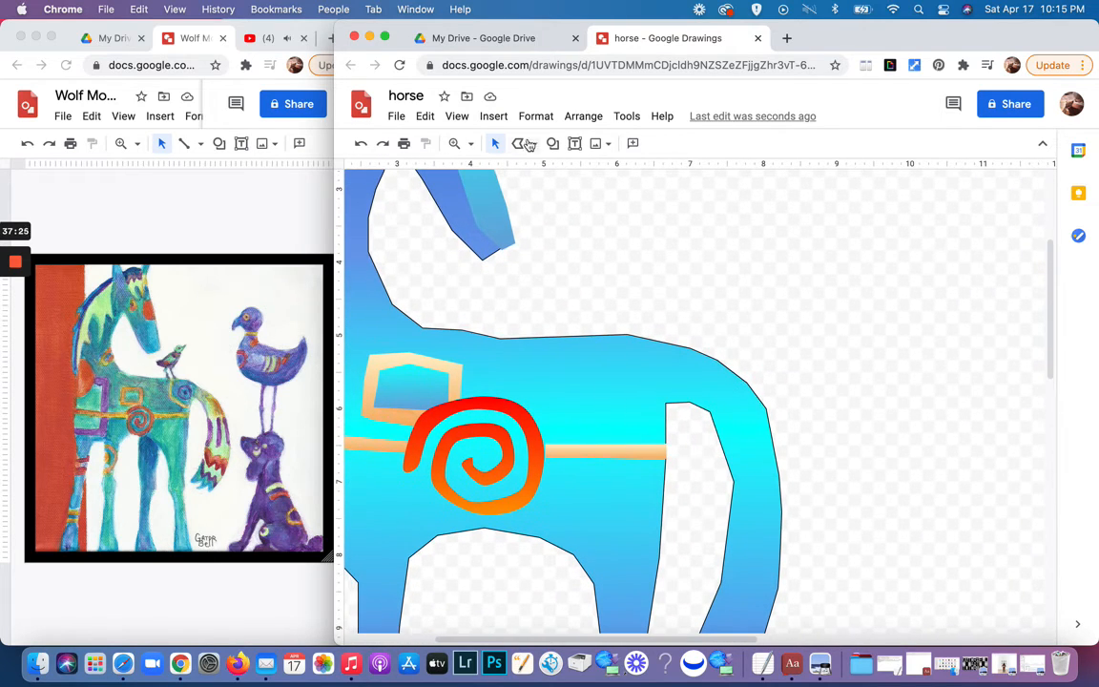
{"action": "left_click", "coordinate": [532, 143]}
{"action": "left_click", "coordinate": [535, 270]}
{"action": "left_click", "coordinate": [614, 335]}
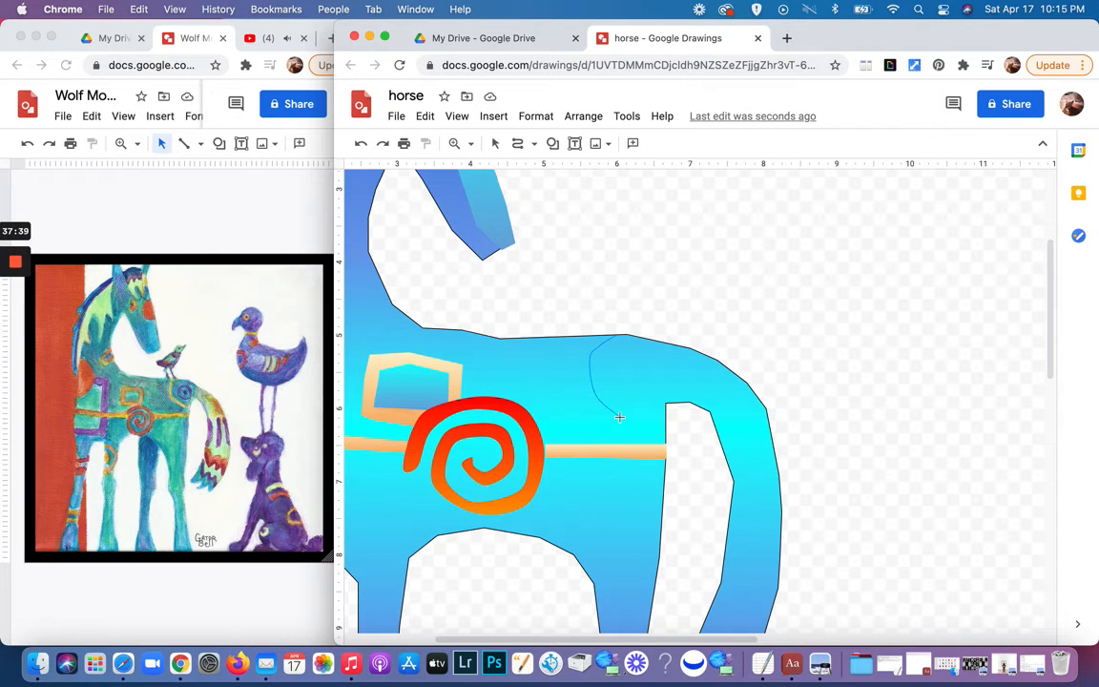
{"action": "left_click", "coordinate": [666, 438]}
{"action": "left_click", "coordinate": [618, 336]}
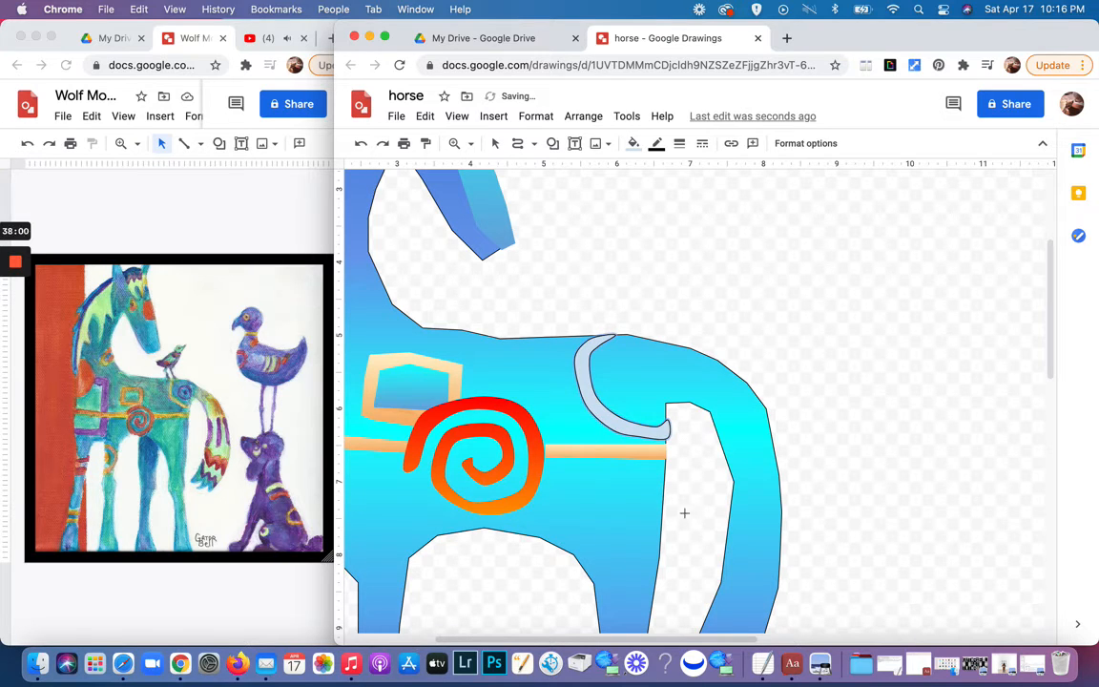
Step: Make the rump band's outline transparent and fill it with the custom light-orange gradient
{"action": "left_click", "coordinate": [656, 145]}
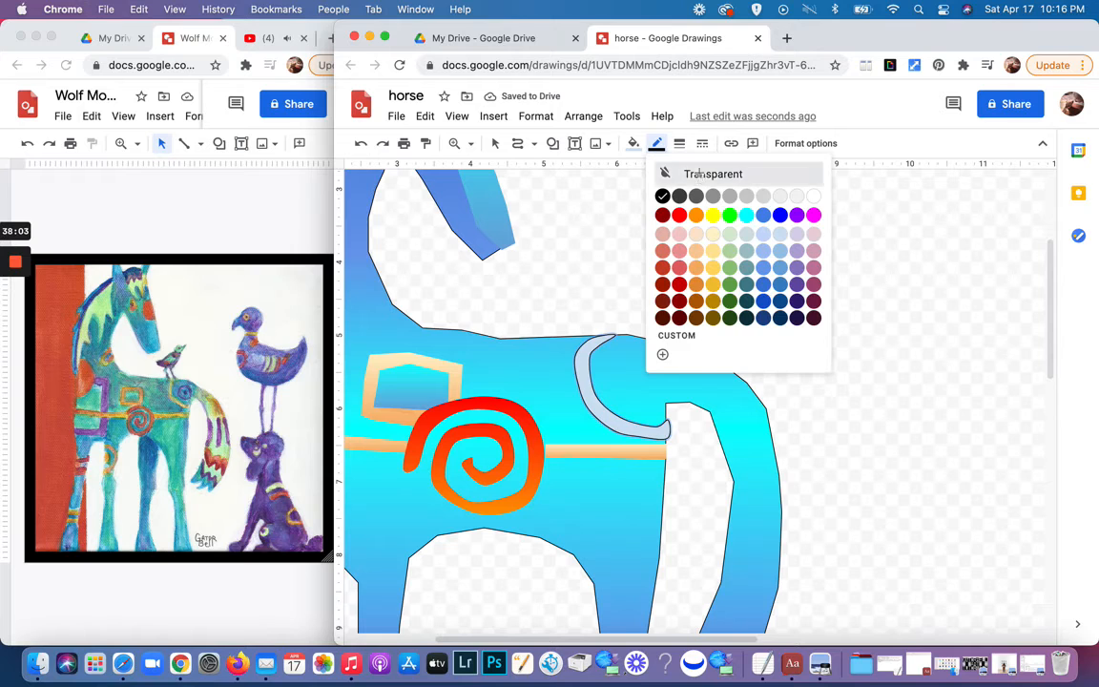
{"action": "left_click", "coordinate": [699, 173]}
{"action": "left_click", "coordinate": [632, 144]}
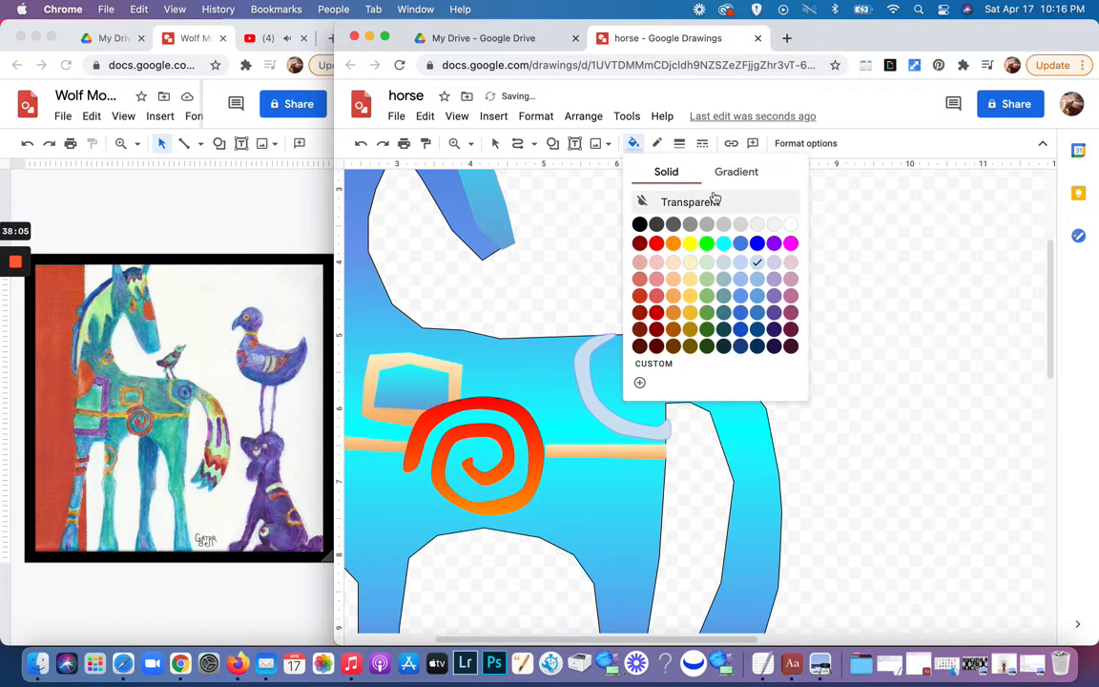
{"action": "left_click", "coordinate": [735, 172]}
{"action": "left_click", "coordinate": [681, 356]}
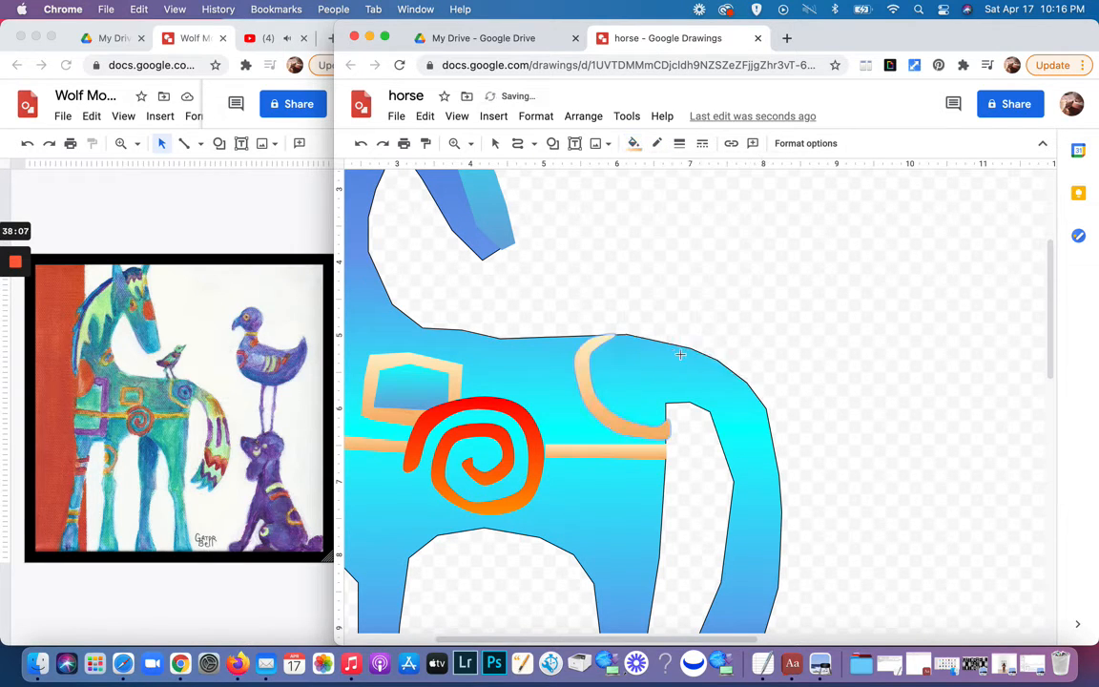
{"action": "left_click_drag", "start_coordinate": [659, 316], "coordinate": [493, 150]}
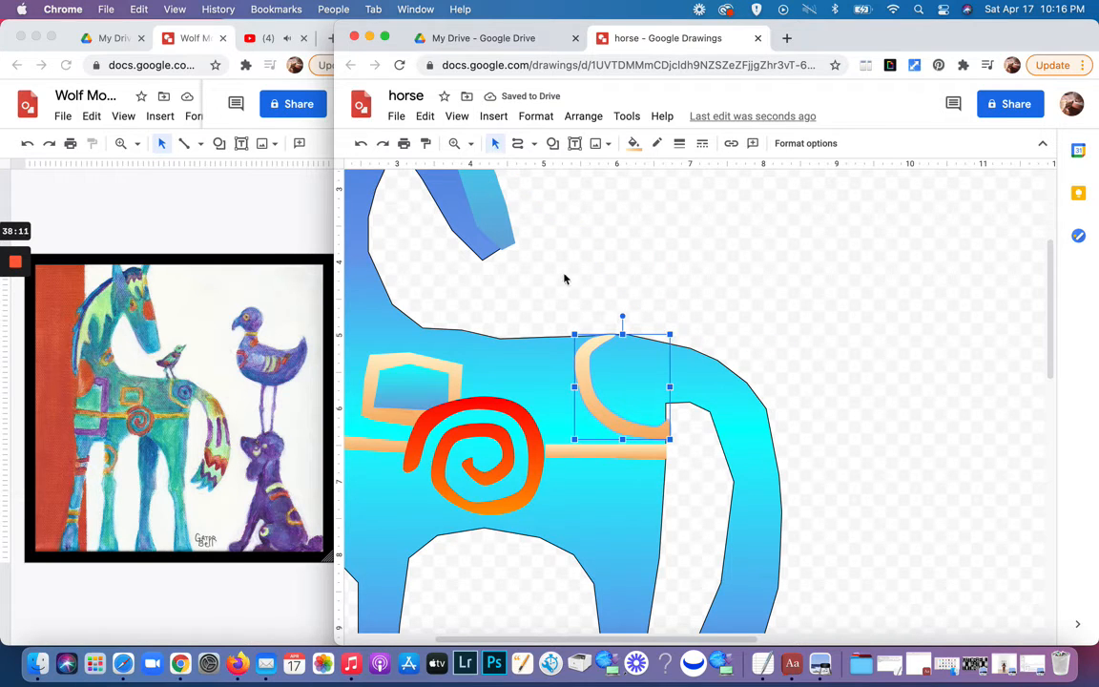
{"action": "left_click", "coordinate": [504, 244]}
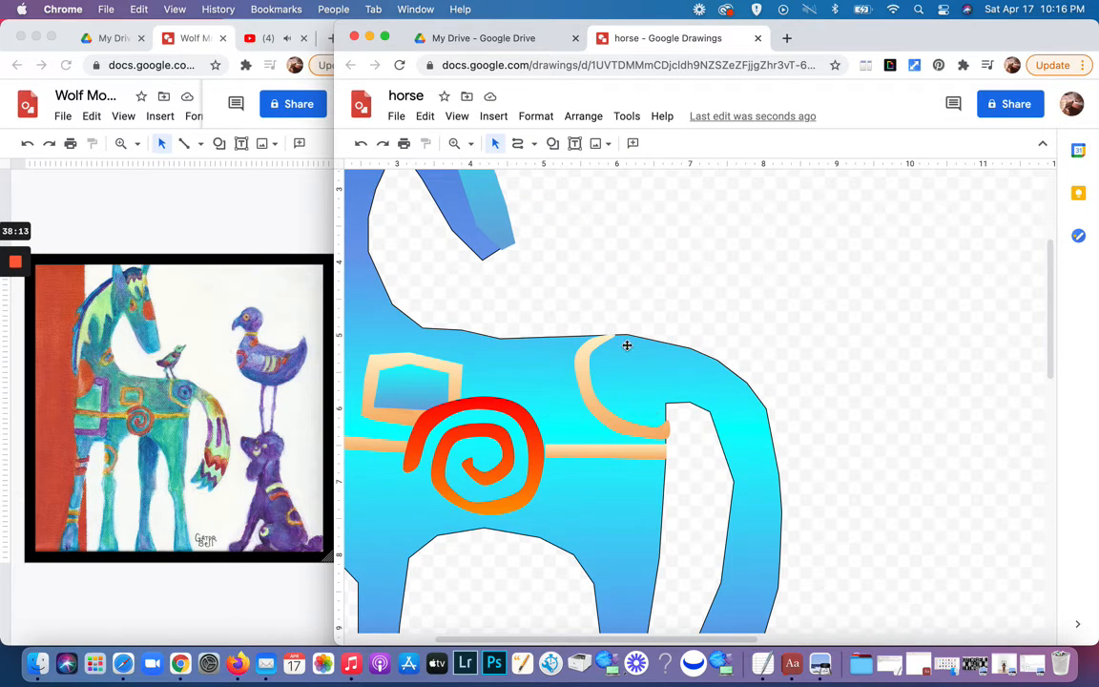
Step: Draw a closed oval with the Curve tool on the rump, inside the light-orange curved band
{"action": "left_click", "coordinate": [517, 144]}
{"action": "left_click", "coordinate": [617, 358]}
{"action": "left_click", "coordinate": [645, 359]}
{"action": "left_click", "coordinate": [666, 391]}
{"action": "left_click", "coordinate": [651, 416]}
{"action": "left_click", "coordinate": [612, 406]}
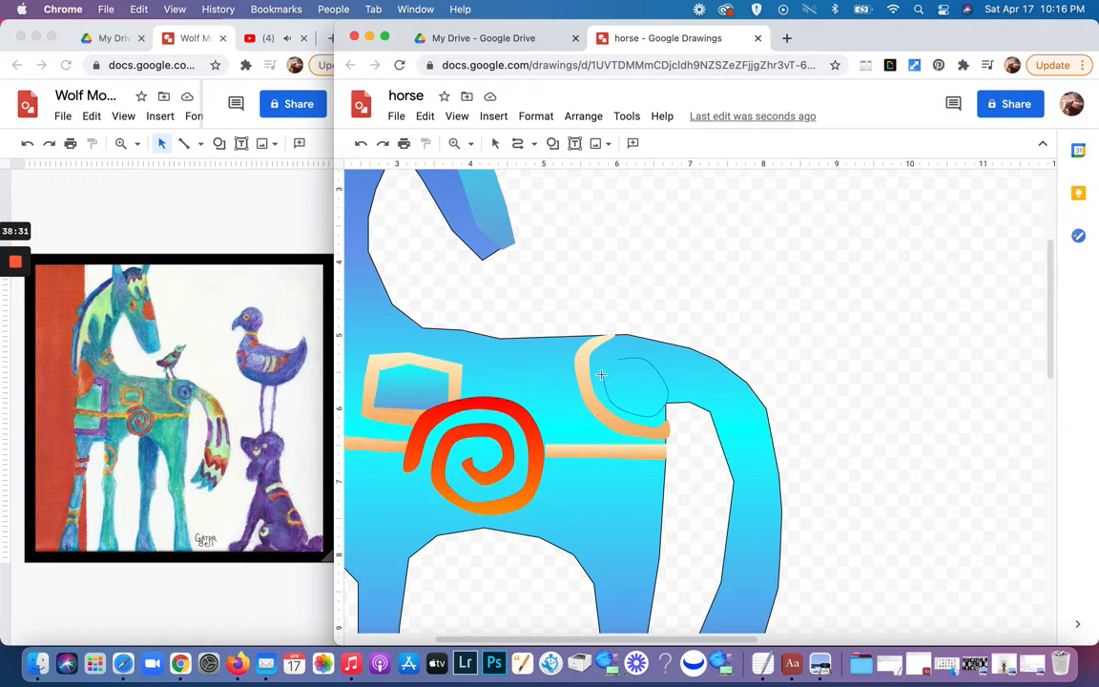
{"action": "left_click", "coordinate": [601, 376]}
{"action": "left_click", "coordinate": [613, 359]}
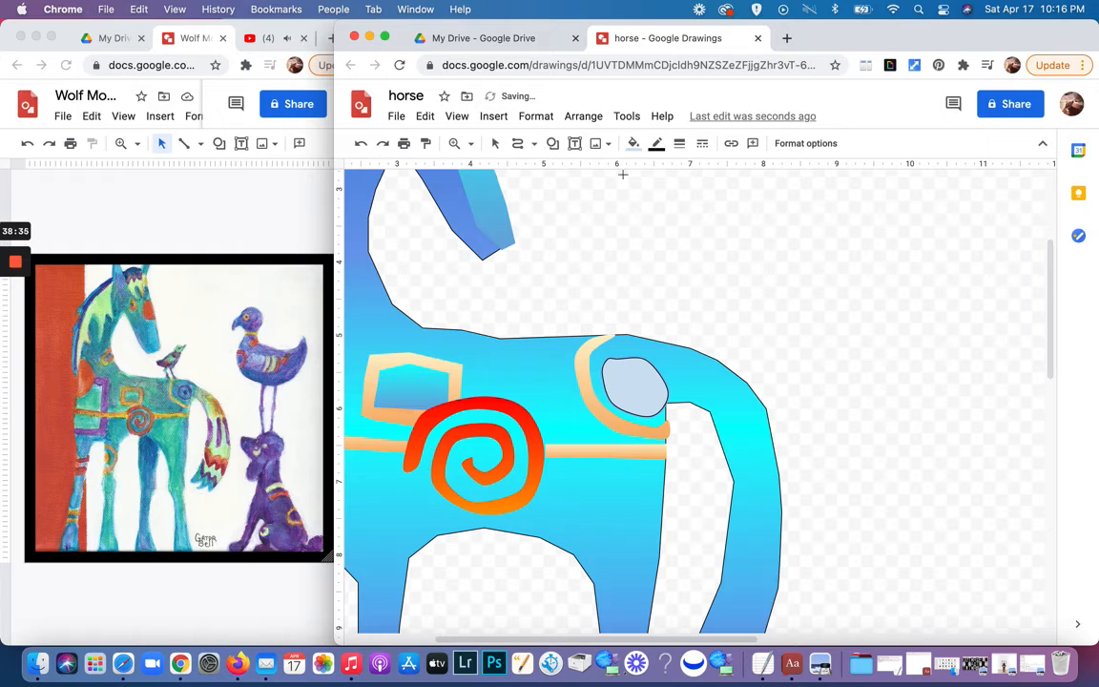
Step: Adjust the edit points of the rump oval to round its contour and keep it within the horse's rear edge
{"action": "left_click", "coordinate": [495, 143]}
{"action": "left_click", "coordinate": [624, 381]}
{"action": "double_click", "coordinate": [624, 377]}
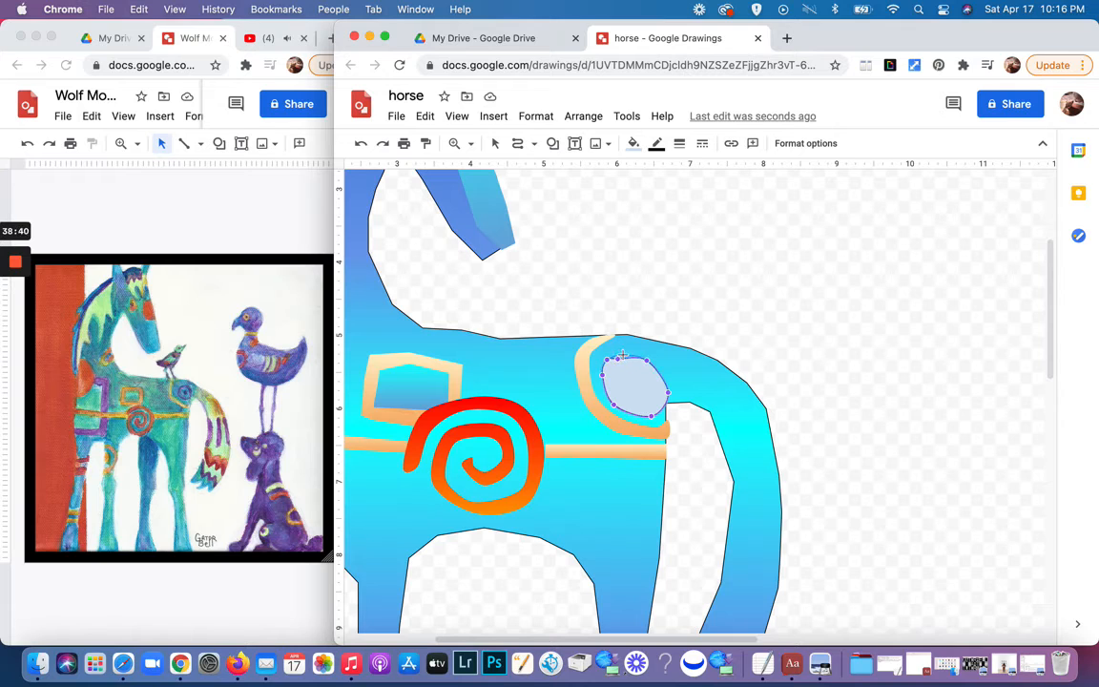
{"action": "left_click_drag", "start_coordinate": [622, 354], "coordinate": [624, 355]}
{"action": "left_click_drag", "start_coordinate": [666, 392], "coordinate": [662, 397]}
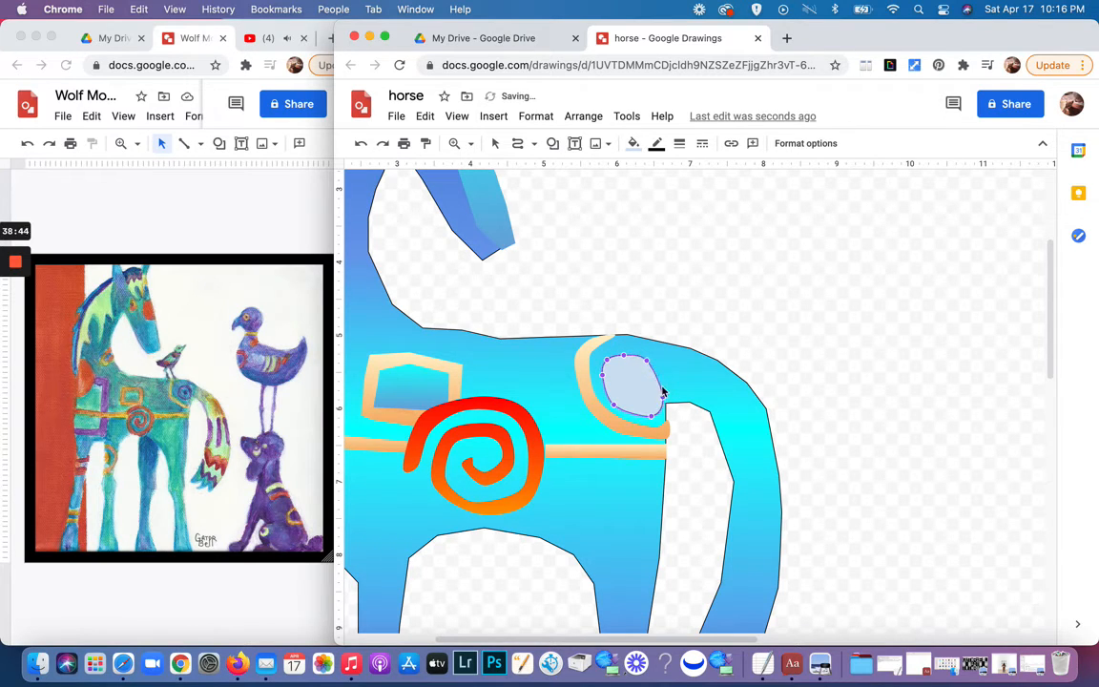
{"action": "left_click", "coordinate": [646, 358]}
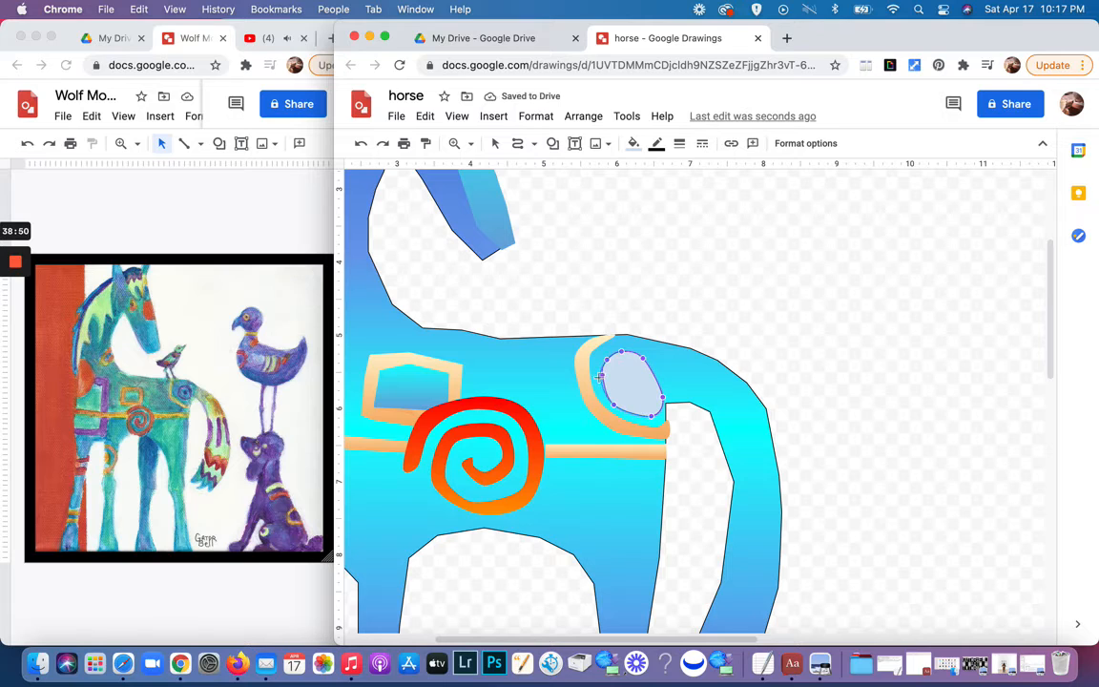
{"action": "left_click_drag", "start_coordinate": [602, 375], "coordinate": [599, 378]}
{"action": "left_click_drag", "start_coordinate": [663, 389], "coordinate": [662, 385]}
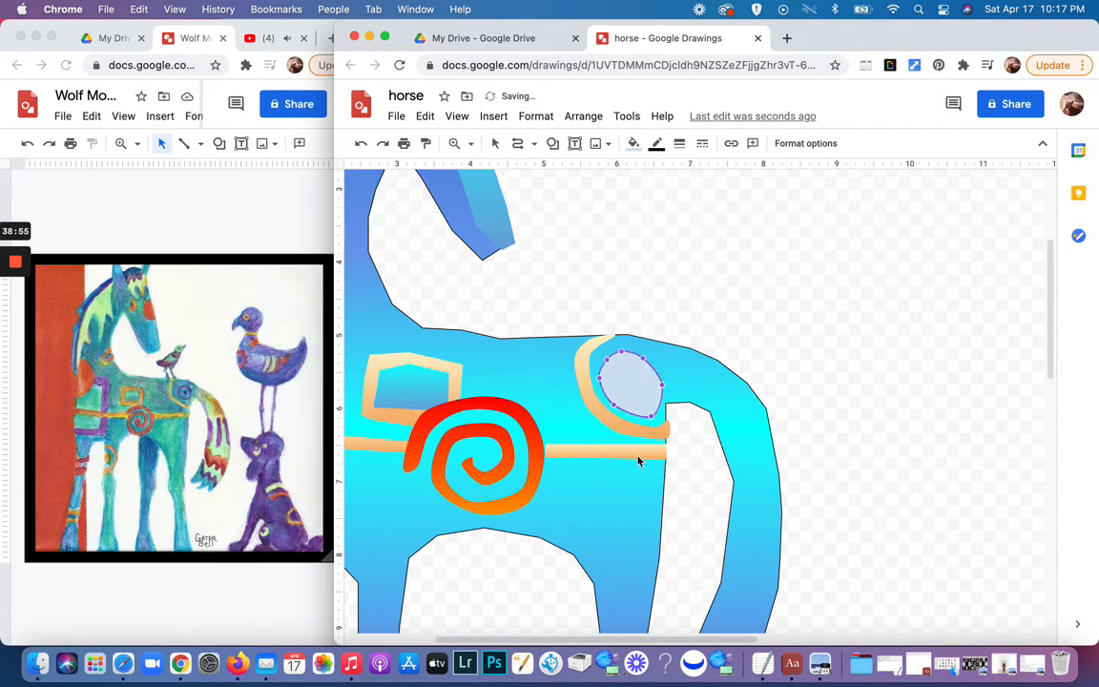
Step: Duplicate the rump oval, shrink the copy, and centre it inside the original to form a ring
{"action": "left_click", "coordinate": [634, 377]}
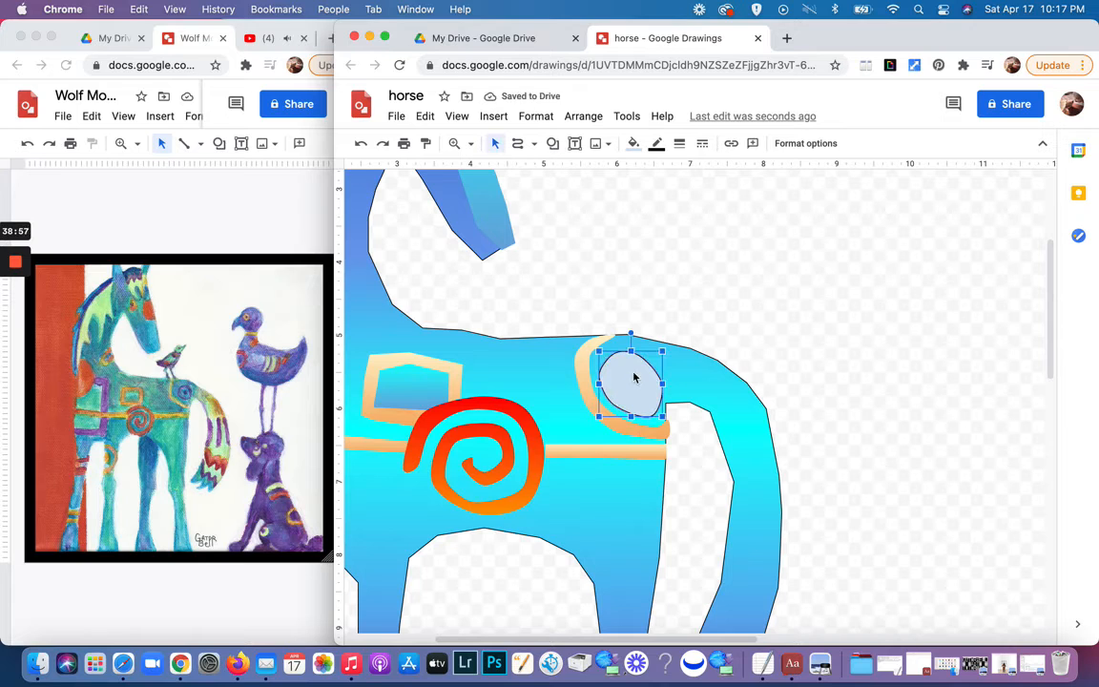
{"action": "left_click_drag", "start_coordinate": [633, 375], "coordinate": [644, 388]}
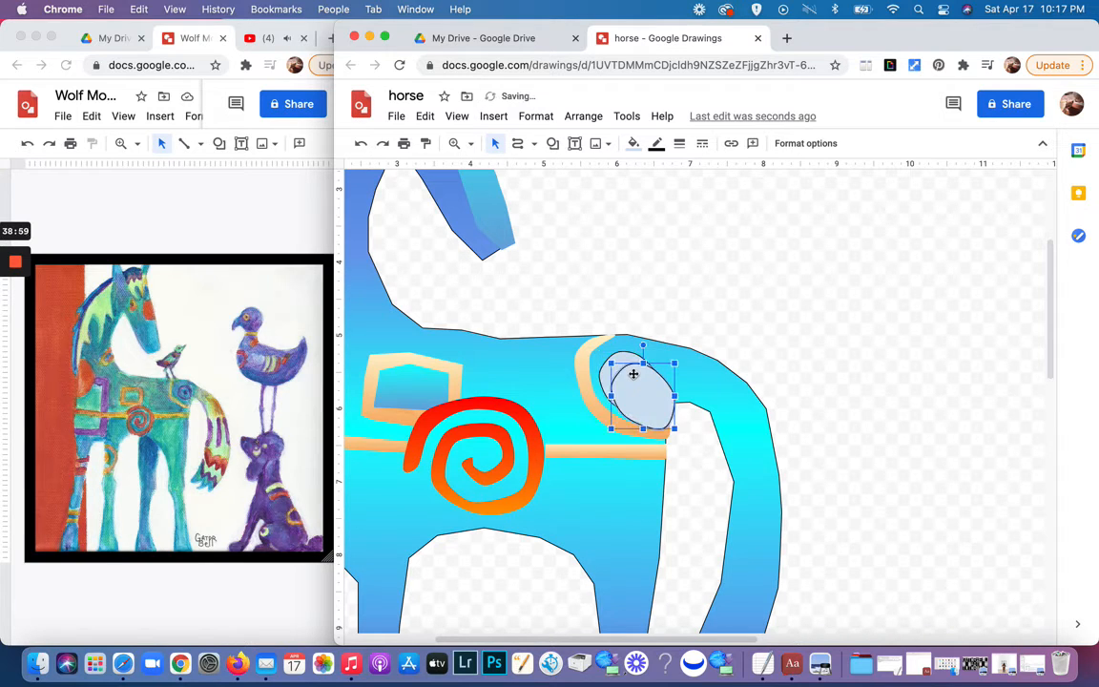
{"action": "left_click_drag", "start_coordinate": [674, 430], "coordinate": [631, 388]}
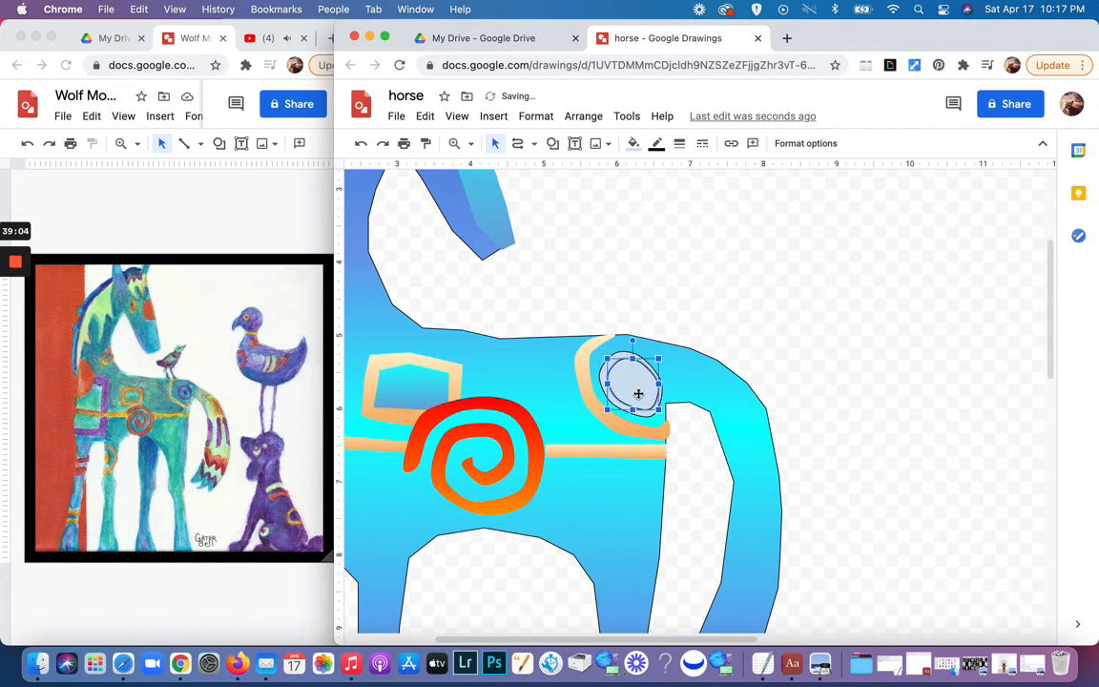
{"action": "left_click", "coordinate": [697, 340]}
Step: Fill the inner rump oval with the custom cyan-to-blue gradient
{"action": "left_click", "coordinate": [641, 394]}
{"action": "left_click", "coordinate": [631, 144]}
{"action": "left_click", "coordinate": [736, 172]}
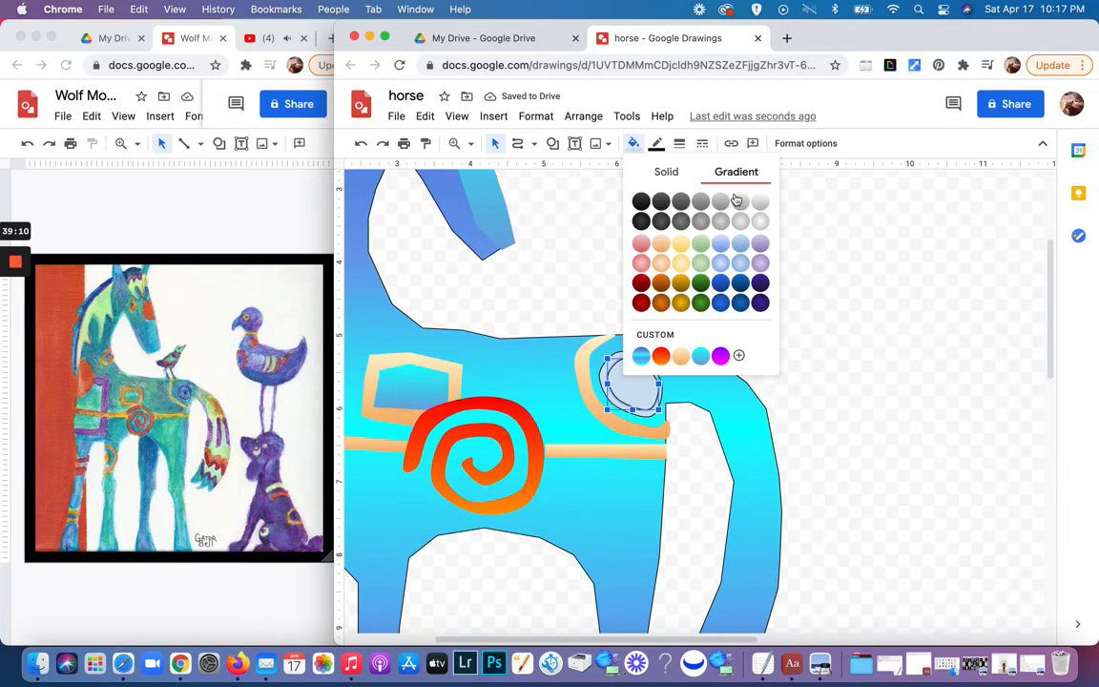
{"action": "left_click", "coordinate": [704, 356]}
{"action": "left_click", "coordinate": [679, 317]}
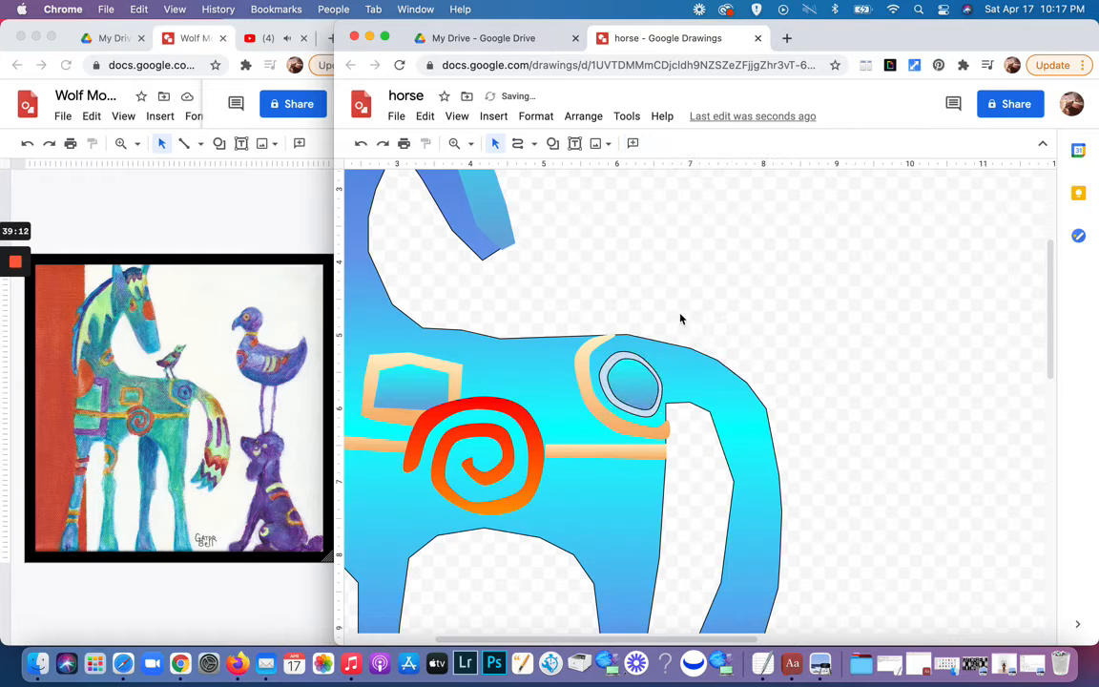
{"action": "left_click", "coordinate": [609, 368]}
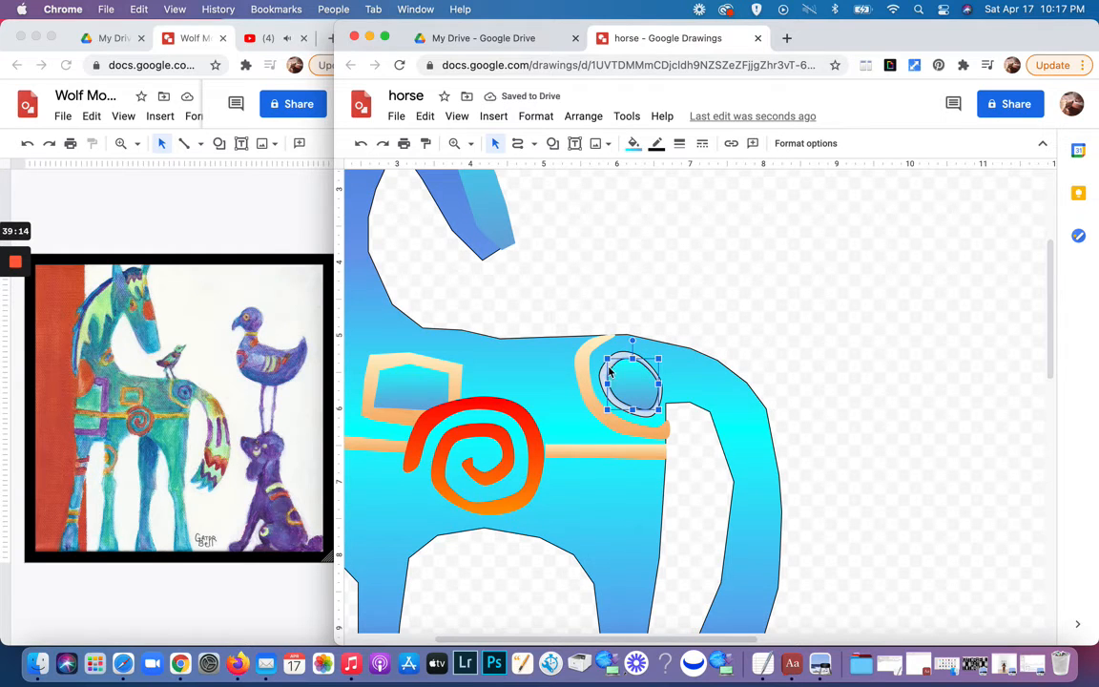
Step: Make the outer rump oval's border transparent and fill the oval with solid purple
{"action": "left_click", "coordinate": [604, 373]}
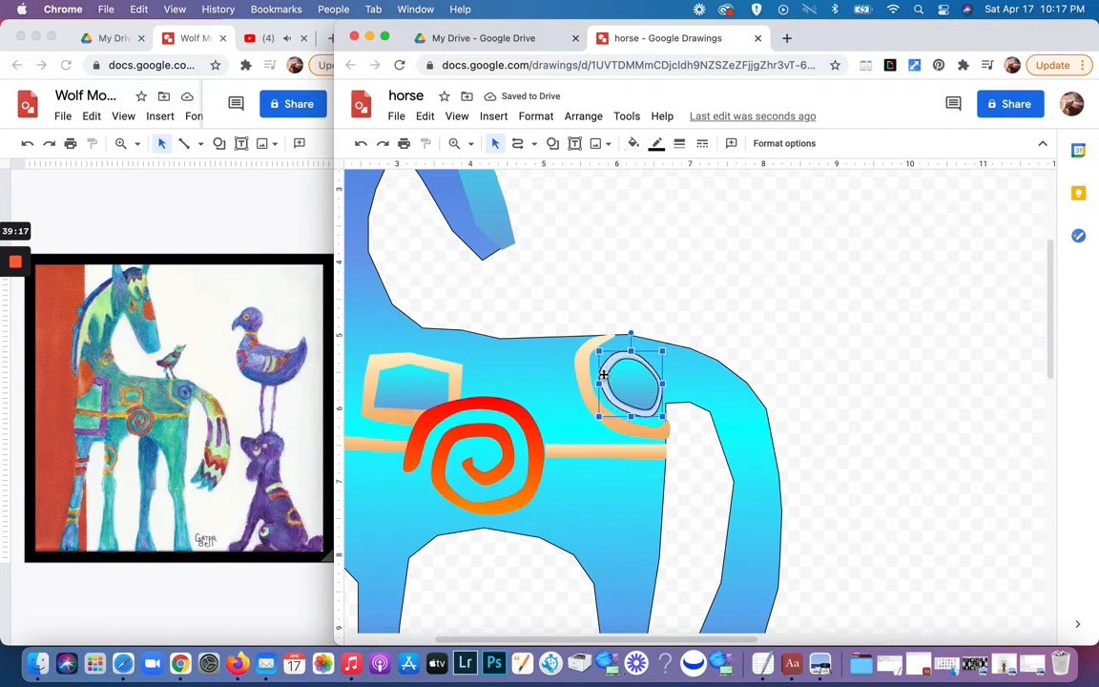
{"action": "left_click", "coordinate": [633, 143]}
{"action": "left_click", "coordinate": [660, 171]}
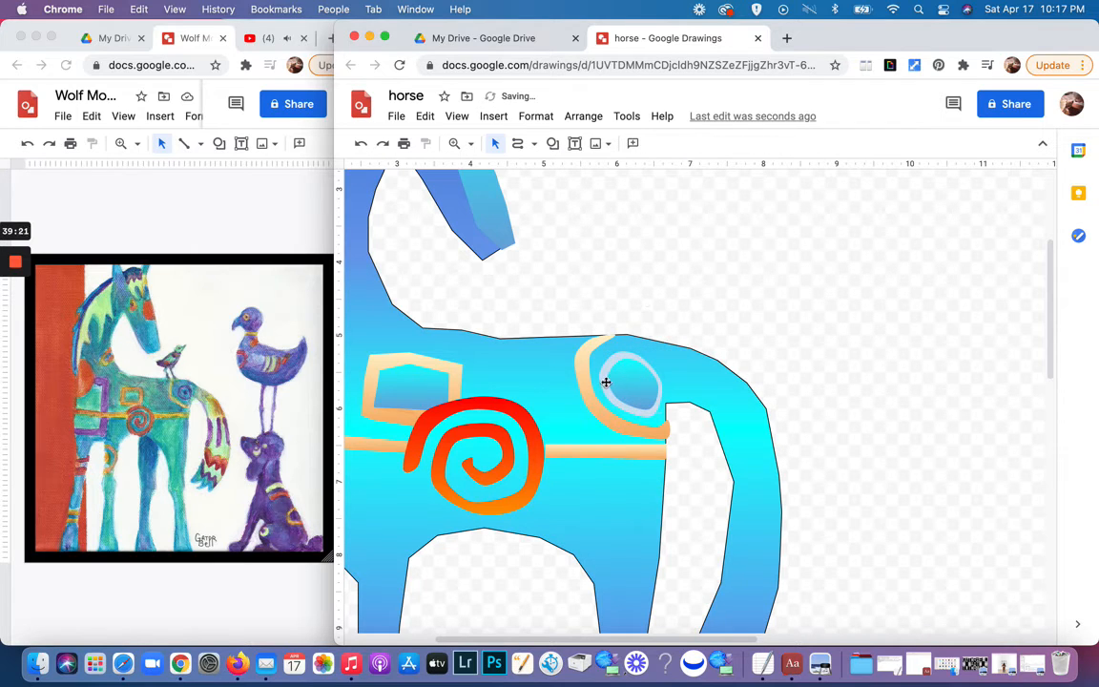
{"action": "left_click", "coordinate": [606, 381]}
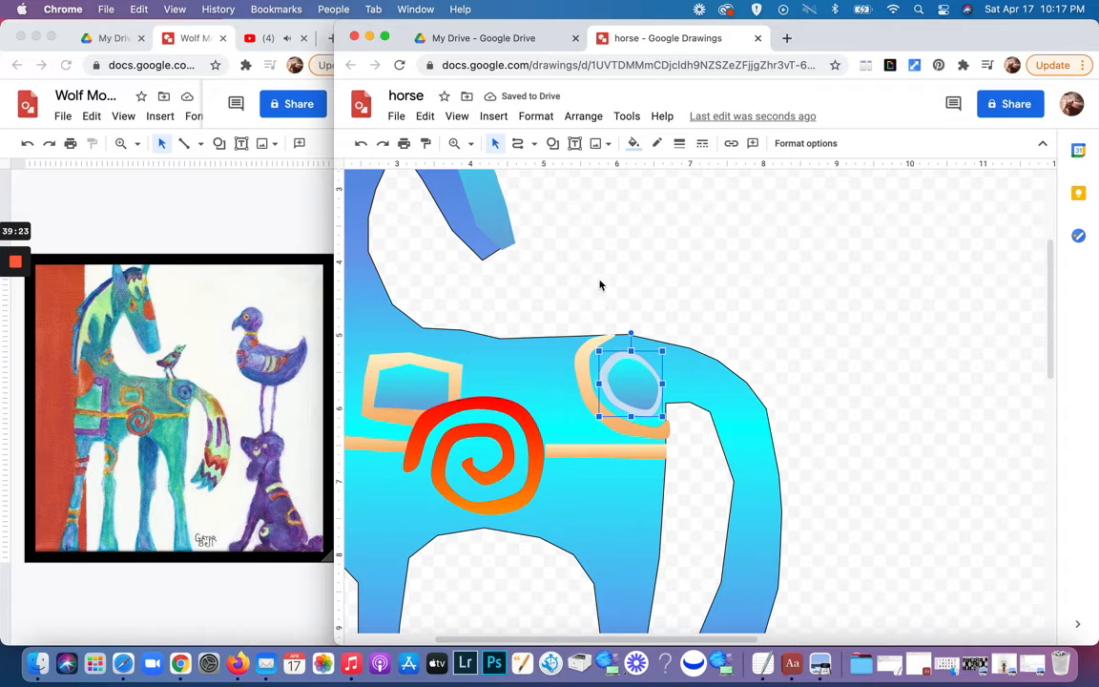
{"action": "left_click", "coordinate": [633, 144]}
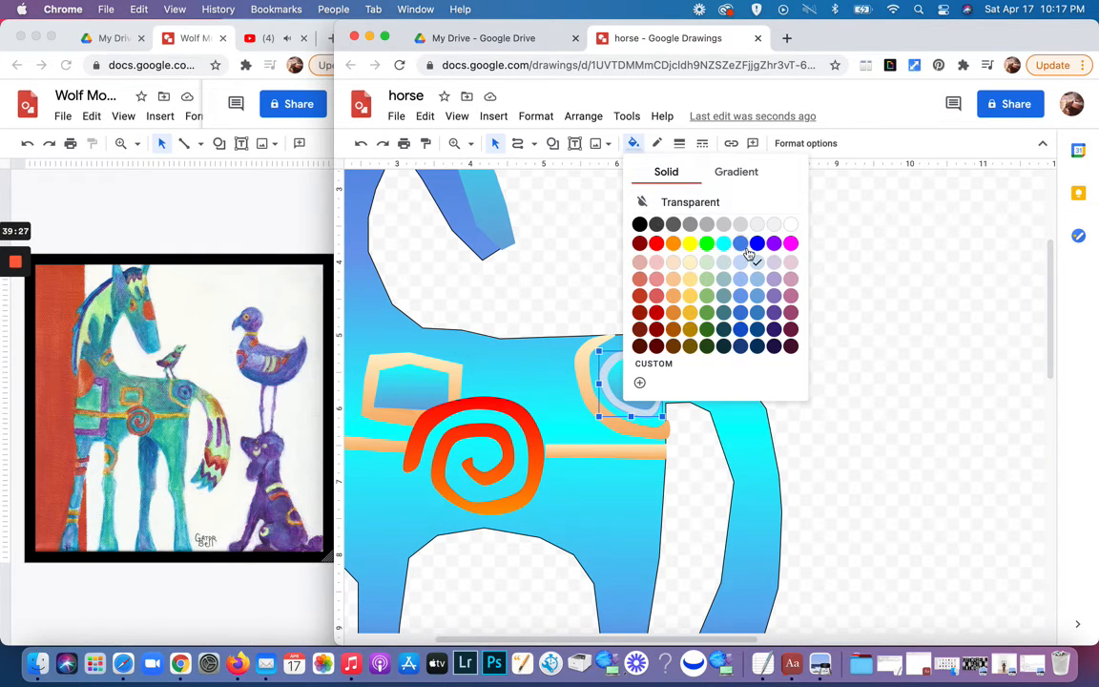
{"action": "left_click", "coordinate": [774, 244]}
{"action": "left_click", "coordinate": [774, 243]}
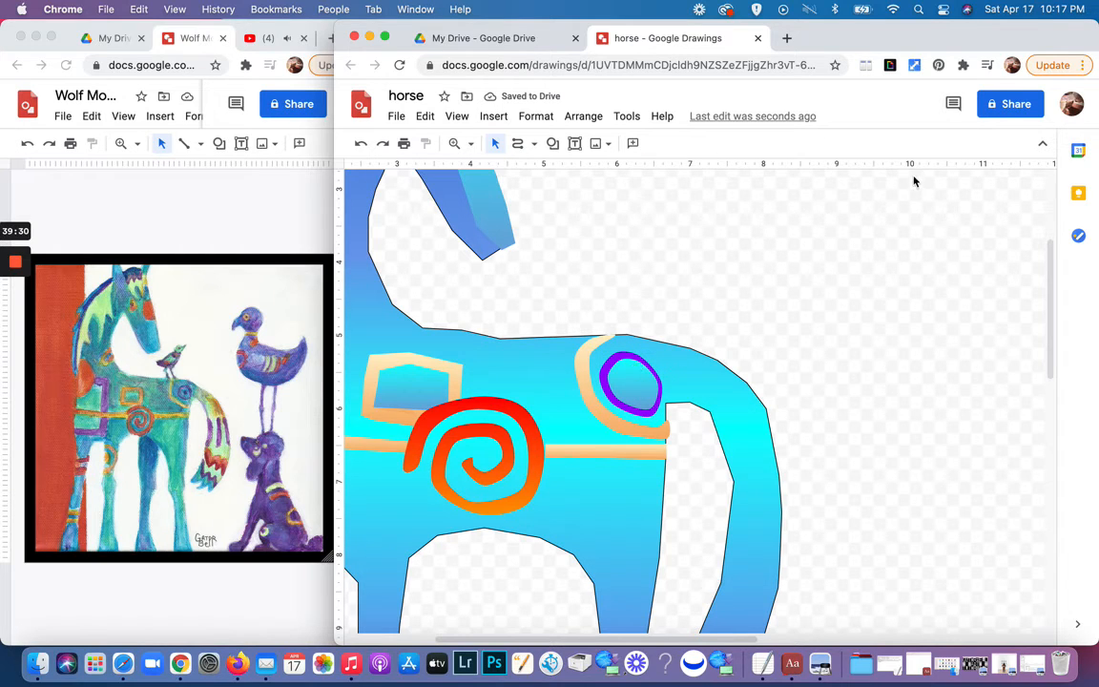
Step: Adjust the inner rump oval's lower edit point to even out the purple ring's thickness
{"action": "double_click", "coordinate": [632, 381]}
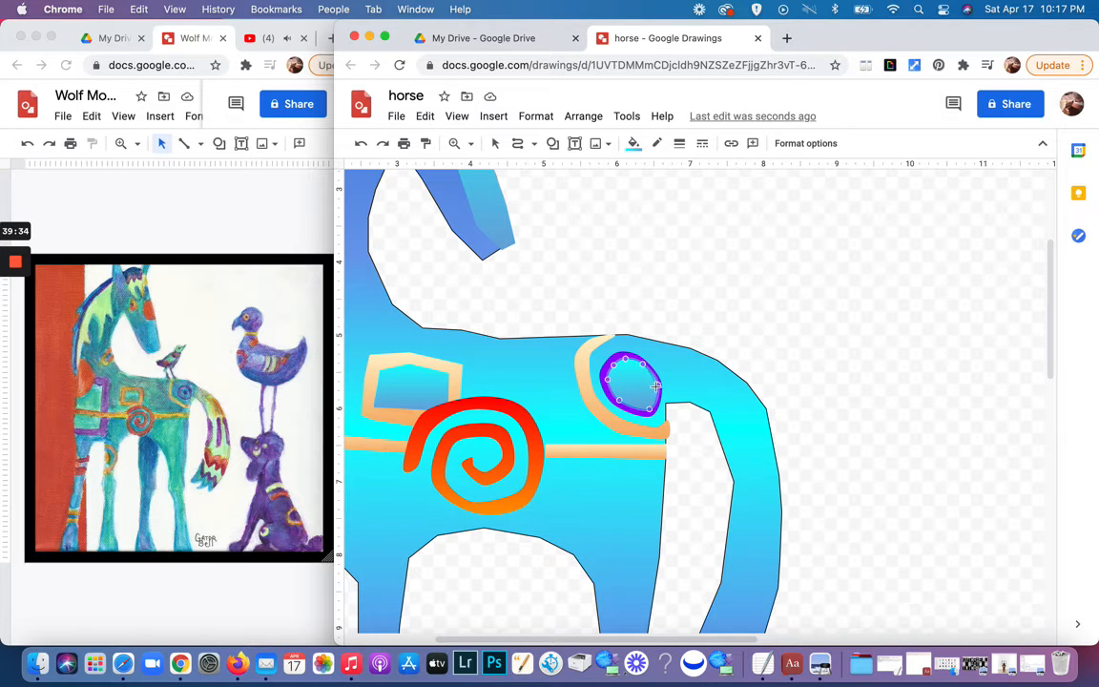
{"action": "left_click_drag", "start_coordinate": [657, 387], "coordinate": [646, 407]}
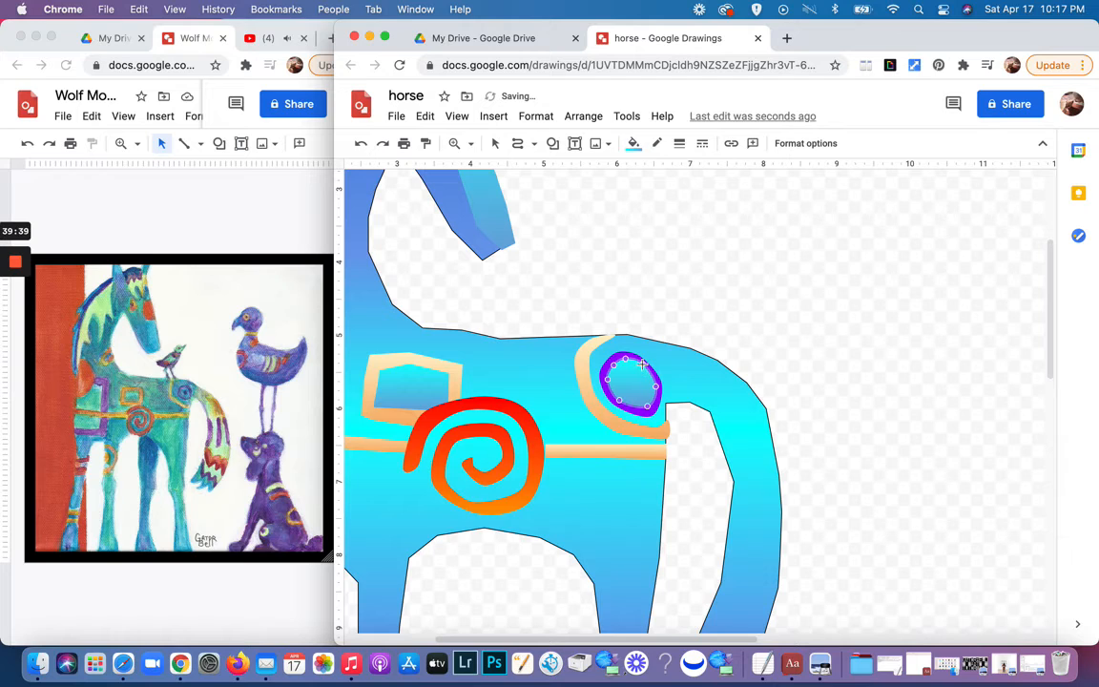
{"action": "left_click", "coordinate": [689, 321]}
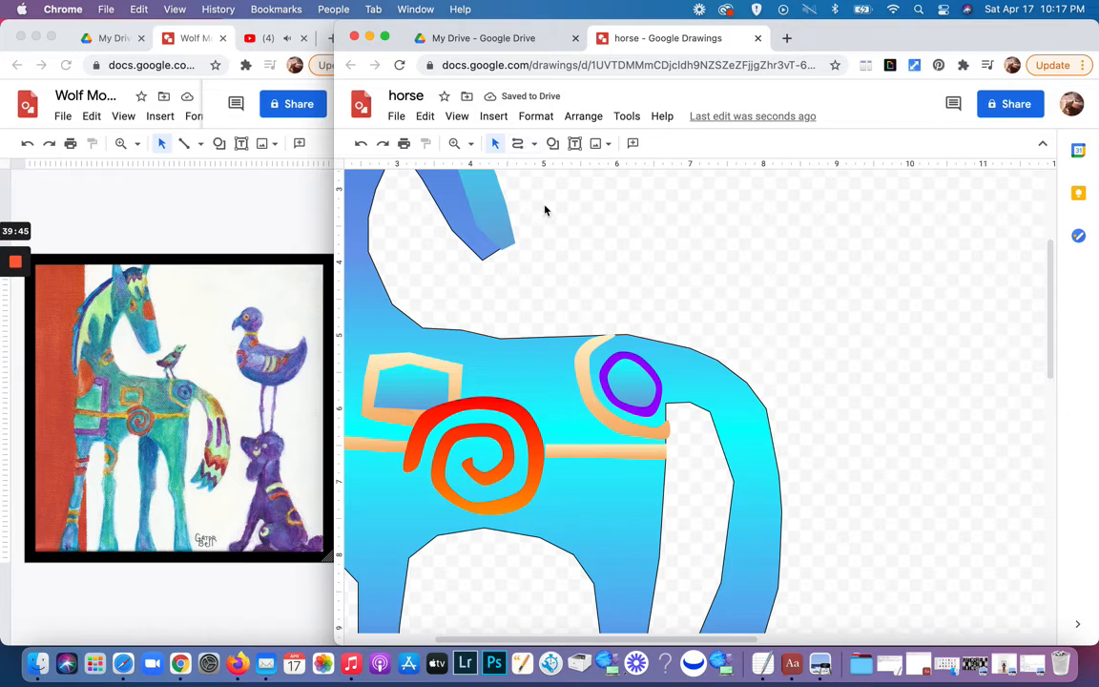
Step: Draw a small closed oval at the centre of the purple ring, with a transparent border and solid purple fill
{"action": "left_click", "coordinate": [517, 143]}
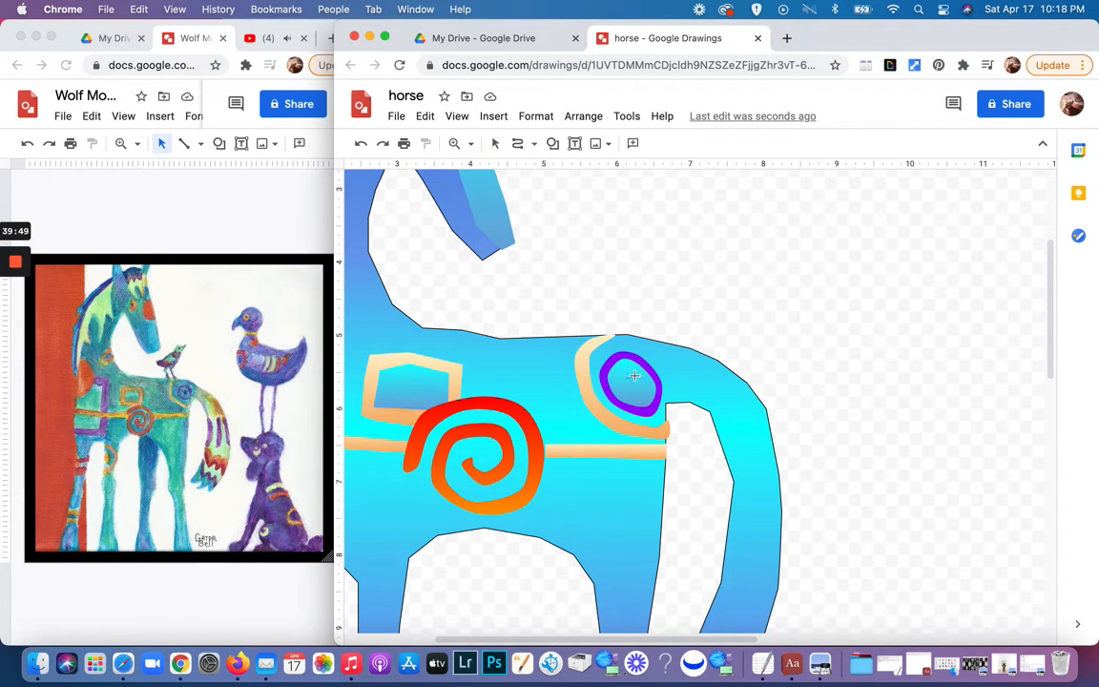
{"action": "mouse_move", "coordinate": [634, 376]}
{"action": "left_mouse_down"}
{"action": "mouse_move", "coordinate": [640, 394]}
{"action": "mouse_move", "coordinate": [631, 380]}
{"action": "left_mouse_up"}
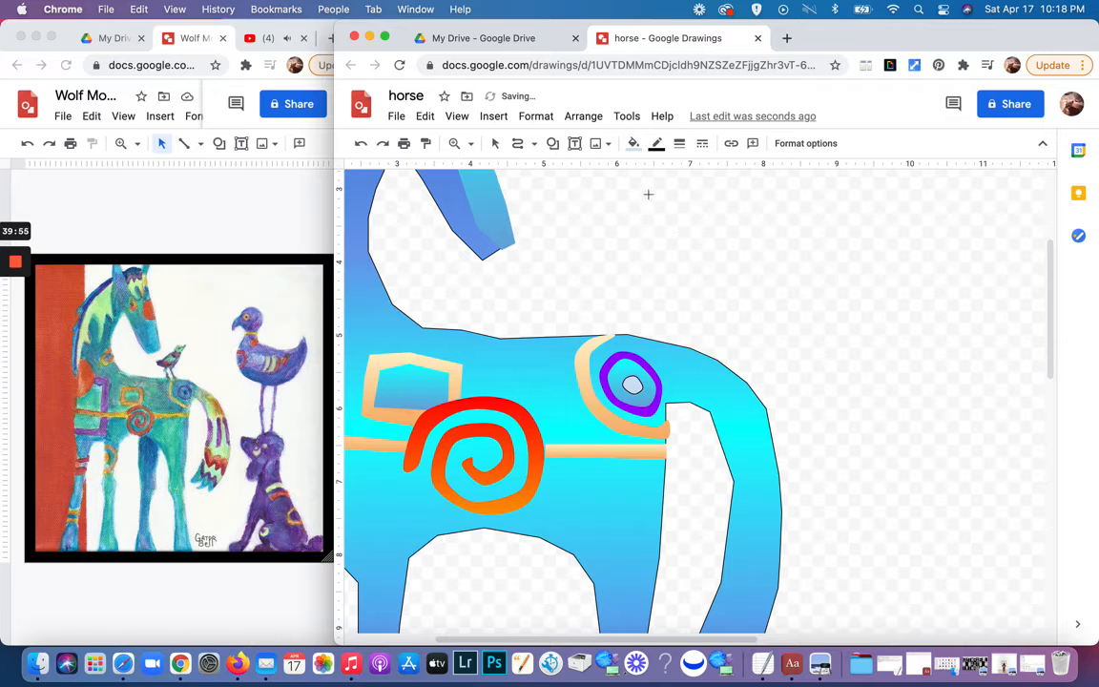
{"action": "left_click", "coordinate": [656, 143]}
{"action": "left_click", "coordinate": [682, 175]}
{"action": "left_click", "coordinate": [494, 143]}
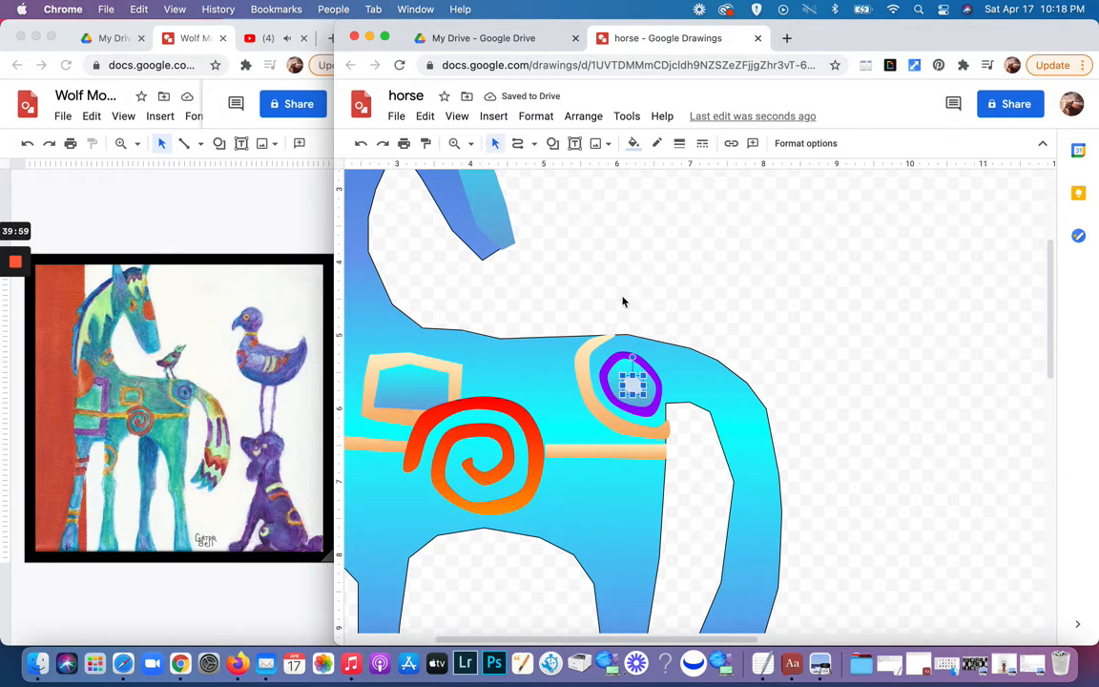
{"action": "left_click", "coordinate": [632, 143]}
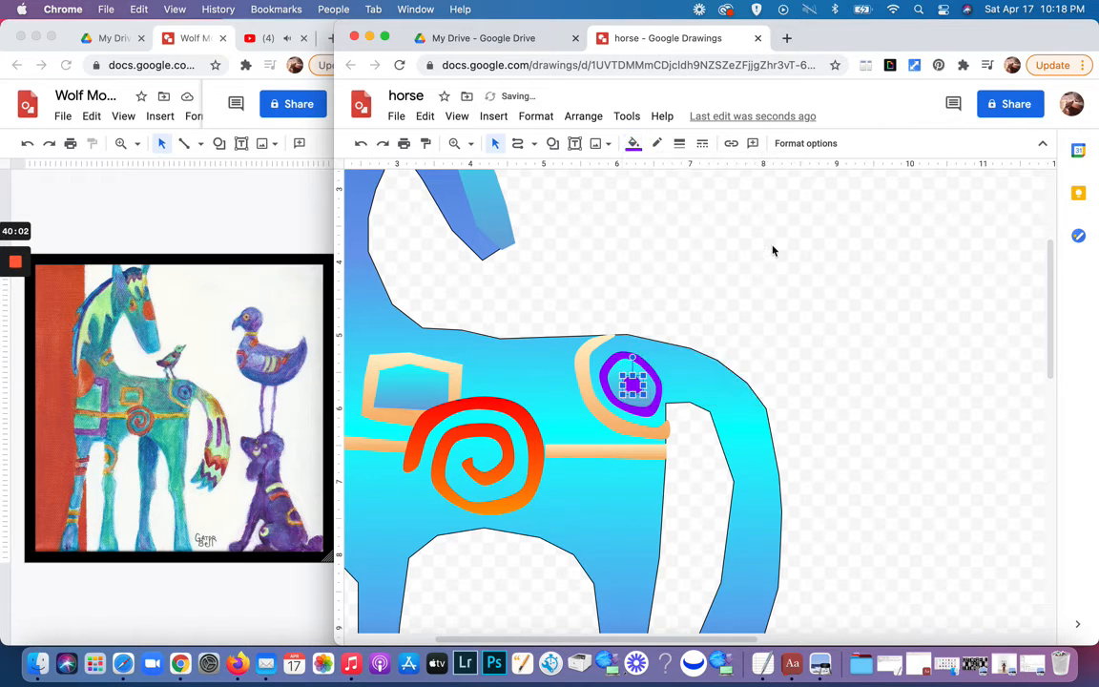
{"action": "left_click", "coordinate": [774, 245]}
{"action": "scroll", "coordinate": [869, 332], "scroll_direction": "down", "scroll_amount": 3}
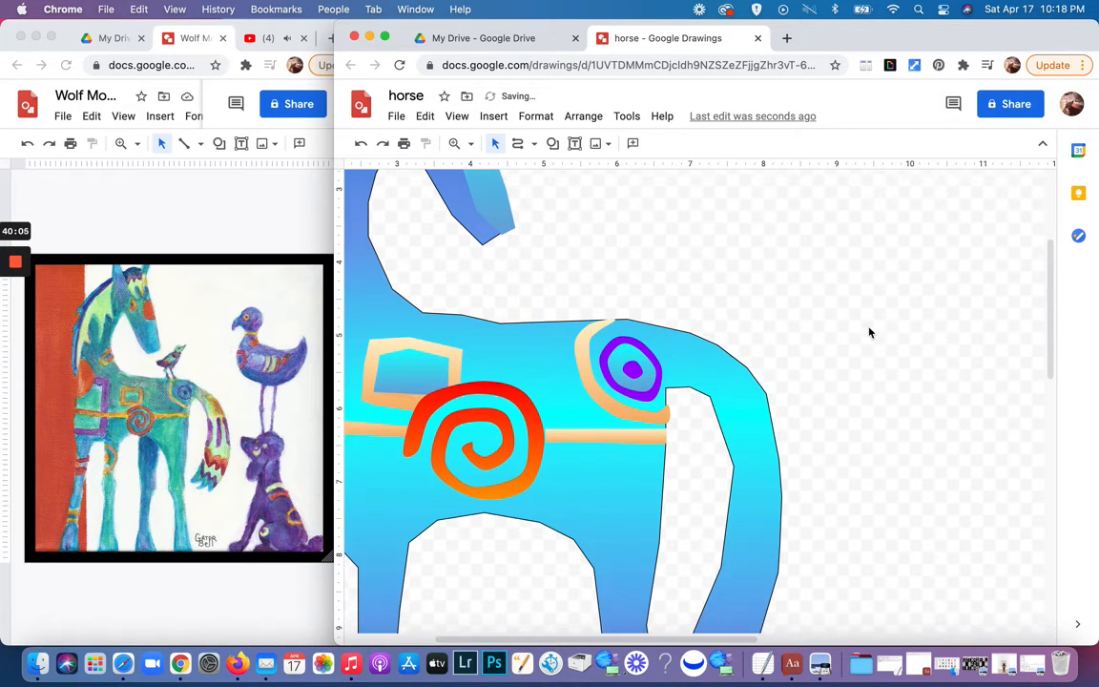
{"action": "scroll", "coordinate": [869, 331], "scroll_direction": "down", "scroll_amount": 3}
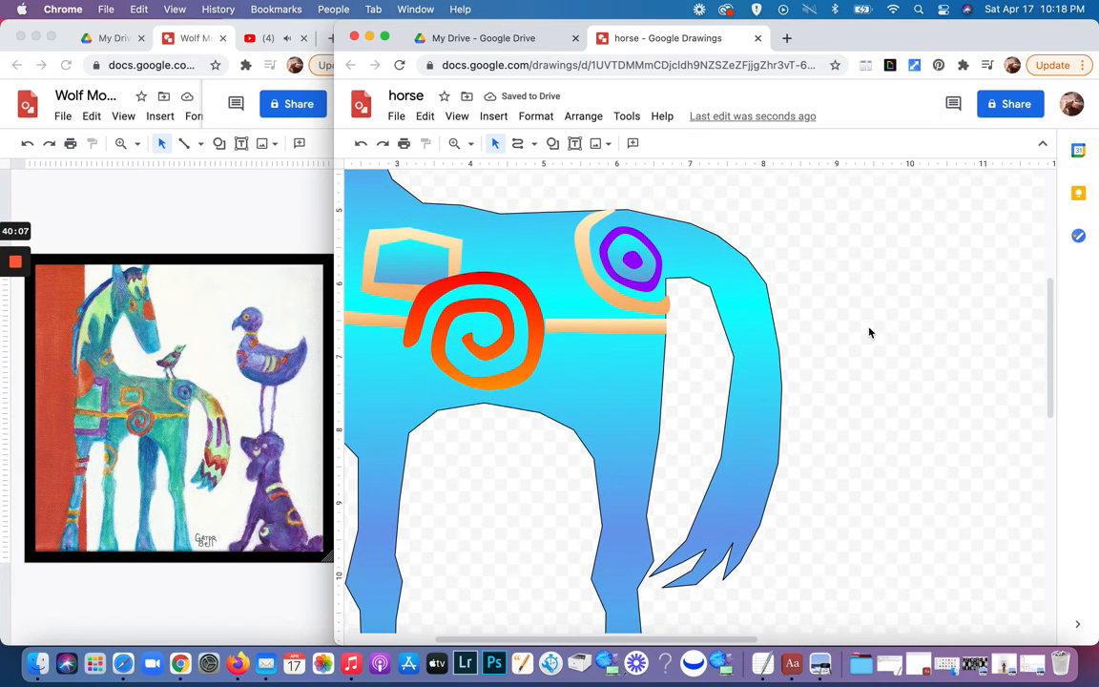
{"action": "scroll", "coordinate": [869, 332], "scroll_direction": "down", "scroll_amount": 3}
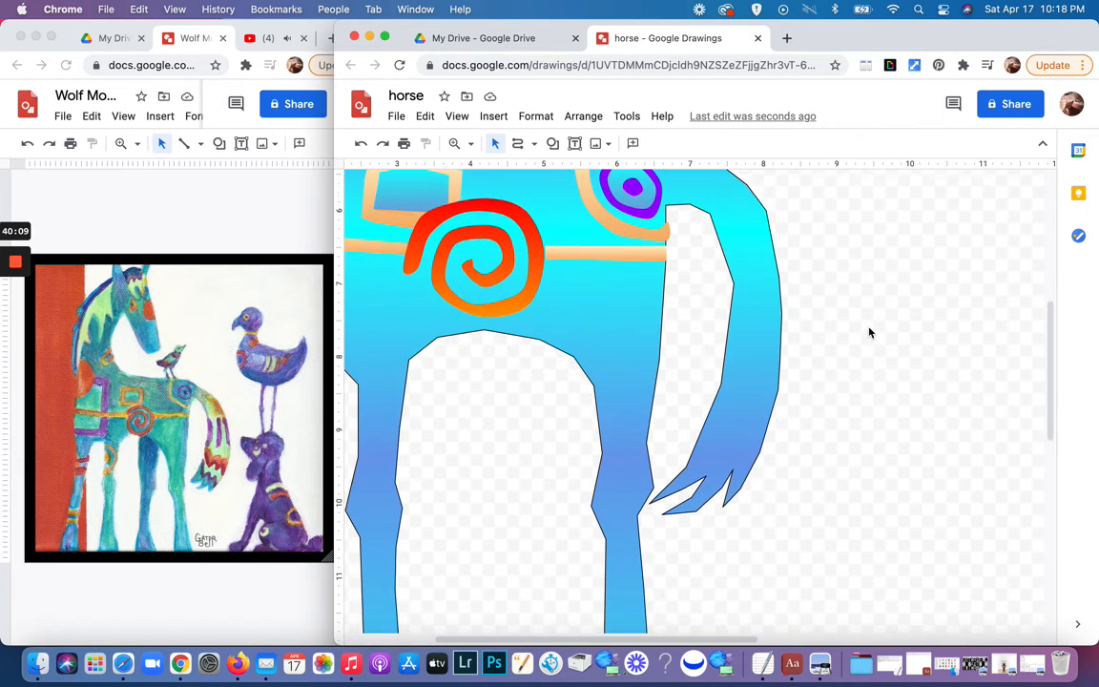
{"action": "scroll", "coordinate": [869, 332], "scroll_direction": "up", "scroll_amount": 4}
{"action": "scroll", "coordinate": [869, 332], "scroll_direction": "up", "scroll_amount": 1}
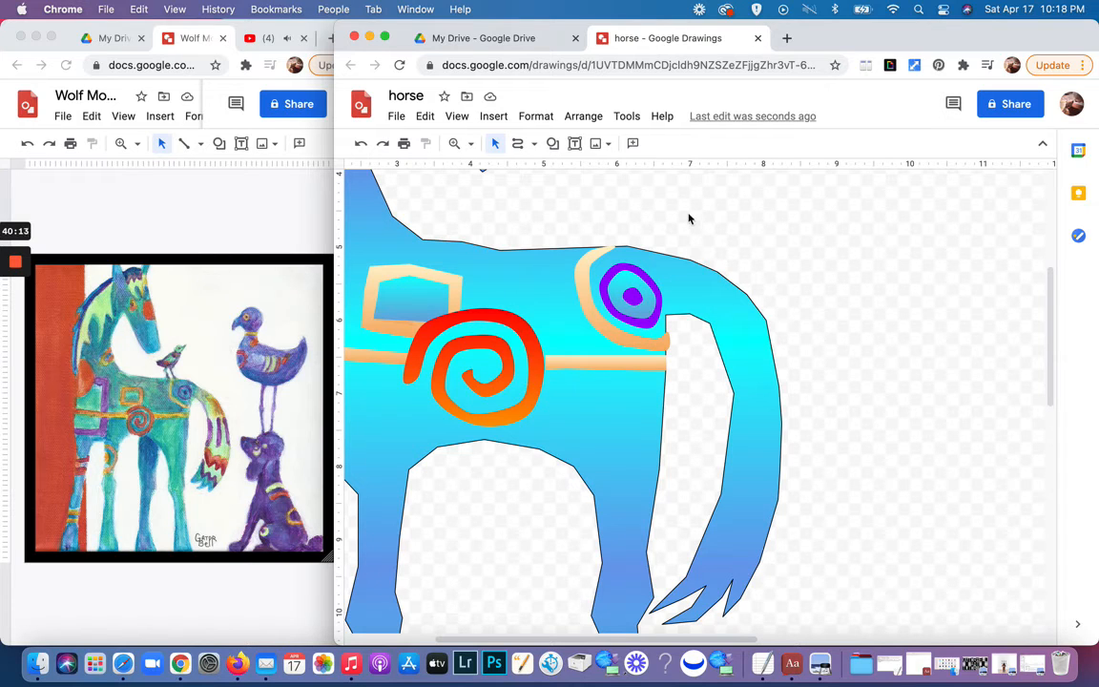
{"action": "left_click", "coordinate": [517, 143]}
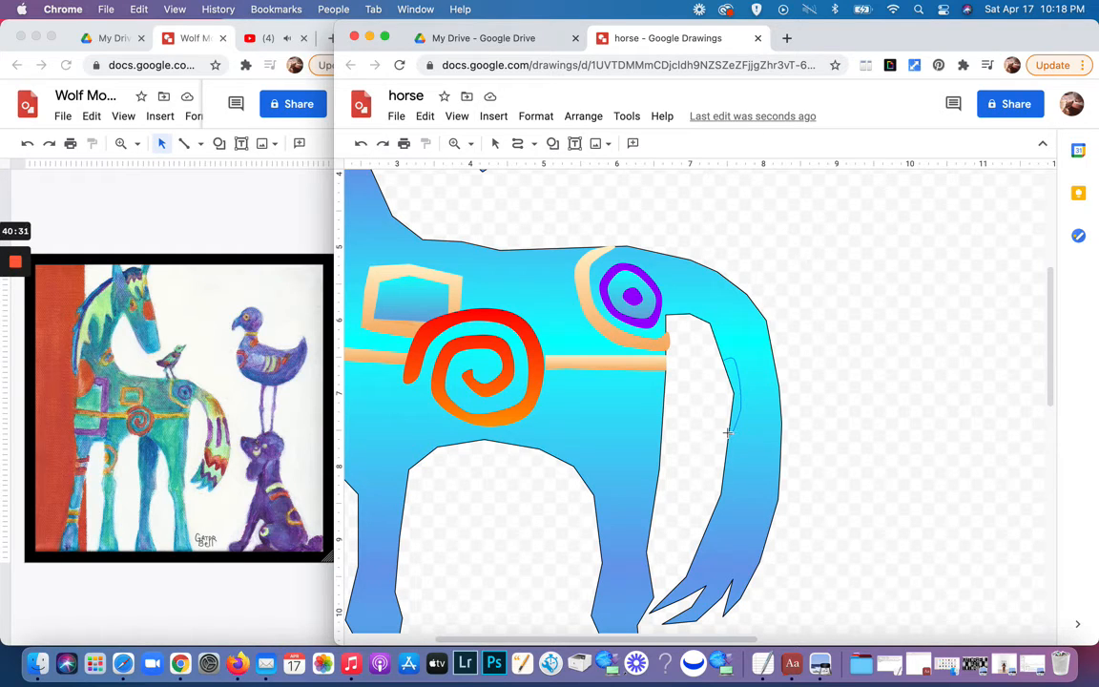
{"action": "double_click", "coordinate": [725, 432]}
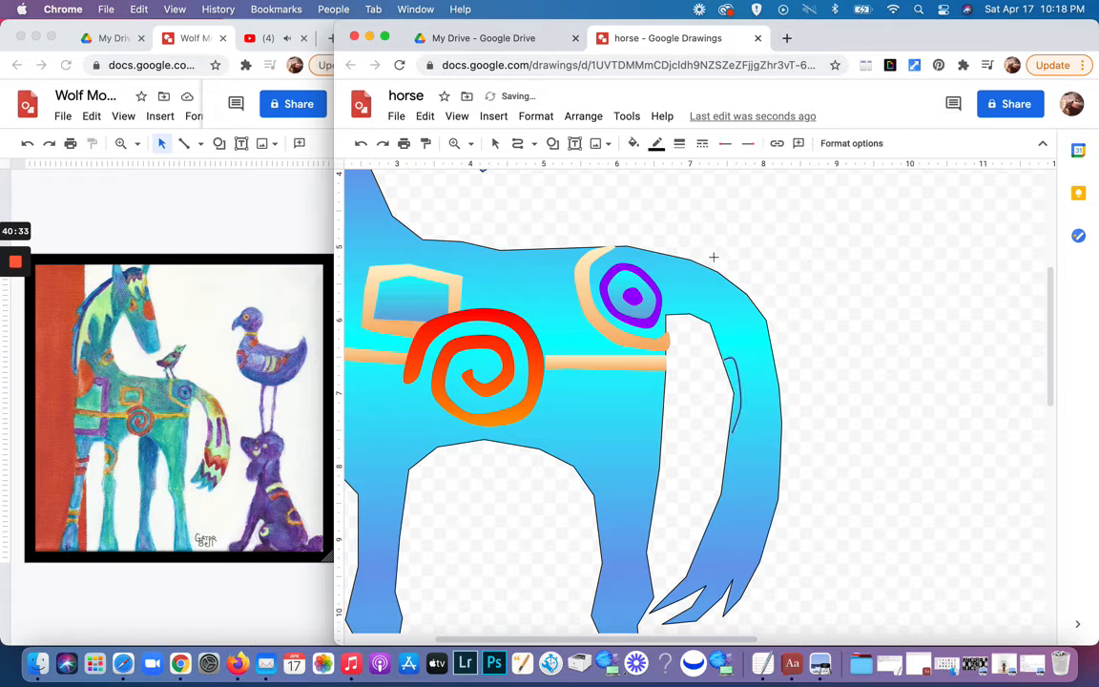
{"action": "left_click", "coordinate": [360, 143]}
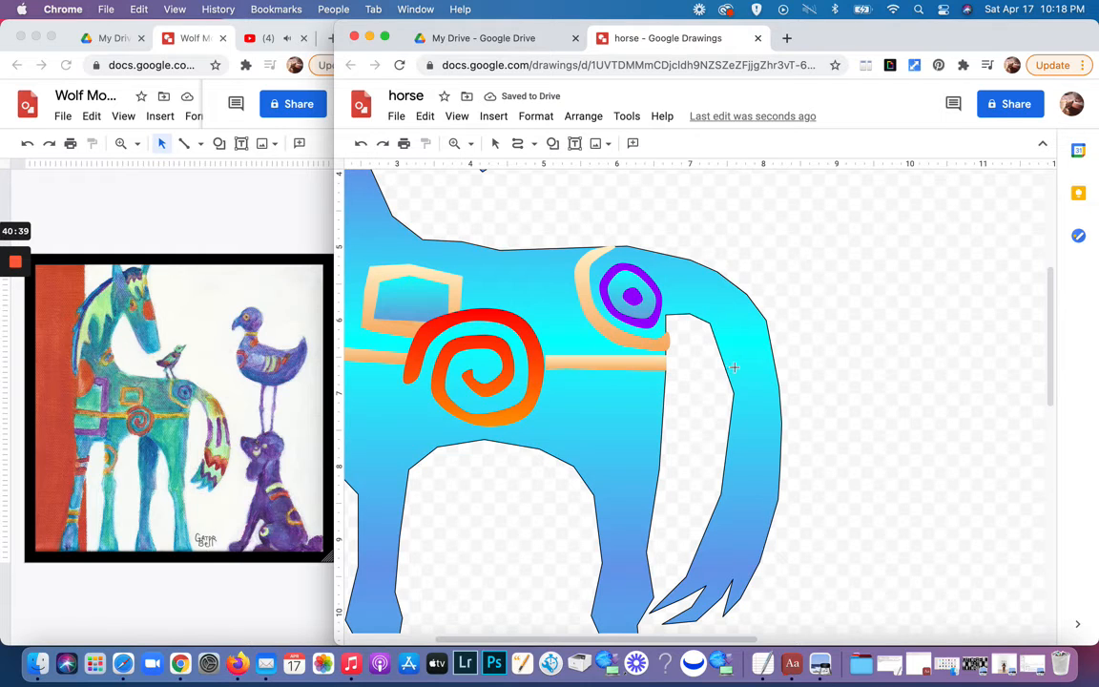
Step: Draw a narrow, closed, curved stripe along the inner edge of the tail with the Curve tool
{"action": "left_click", "coordinate": [735, 366]}
{"action": "left_click", "coordinate": [743, 428]}
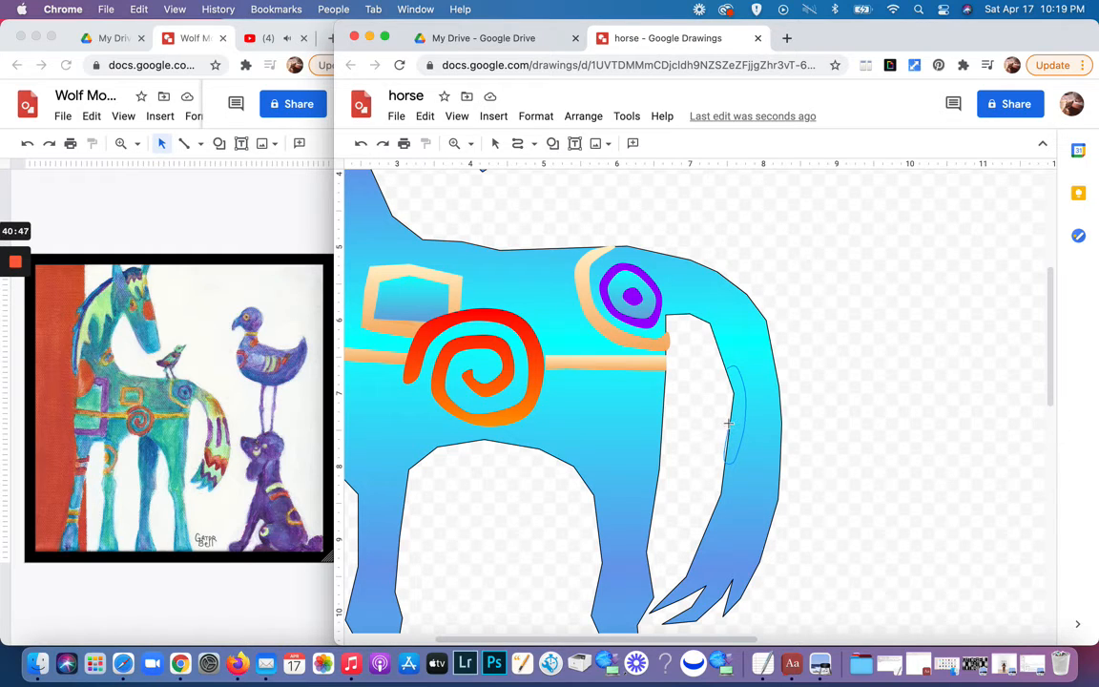
{"action": "left_click", "coordinate": [727, 368]}
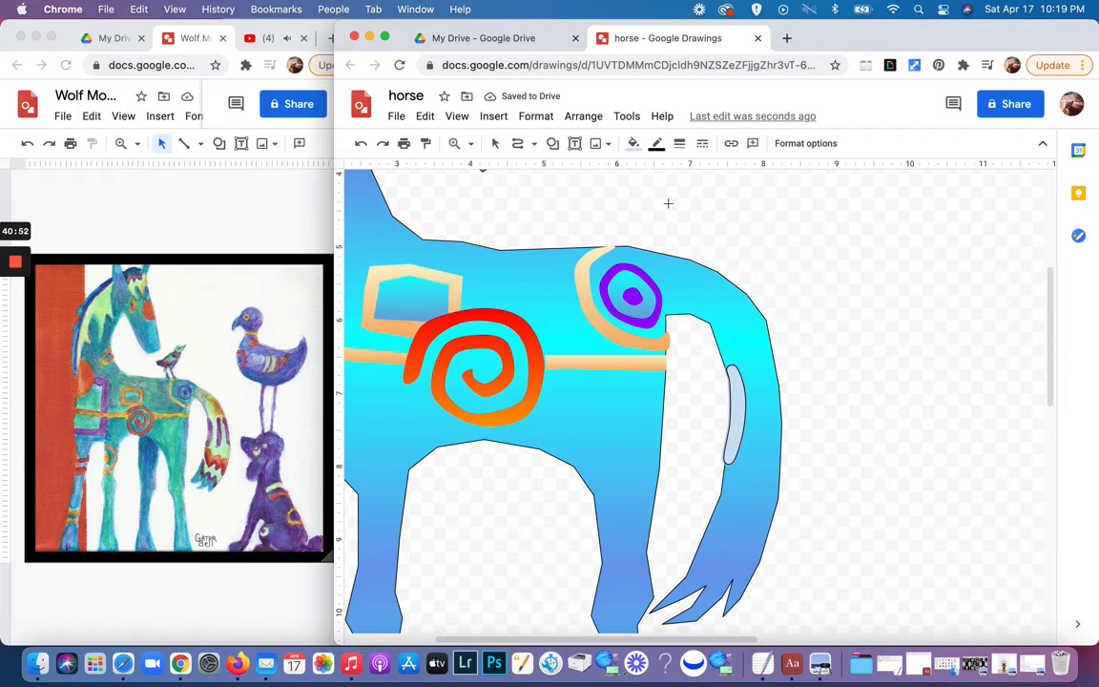
Step: Make the tail stripe's border transparent and fill the stripe with solid purple
{"action": "left_click", "coordinate": [656, 145]}
{"action": "left_click", "coordinate": [702, 174]}
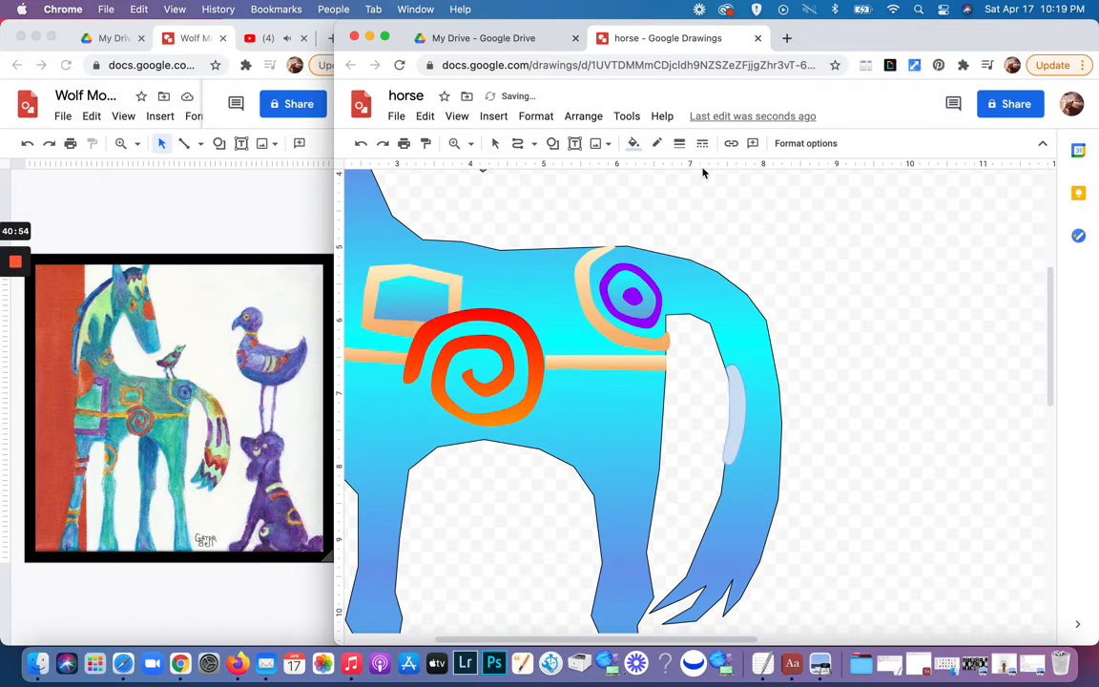
{"action": "left_click", "coordinate": [630, 144]}
{"action": "left_click", "coordinate": [769, 242]}
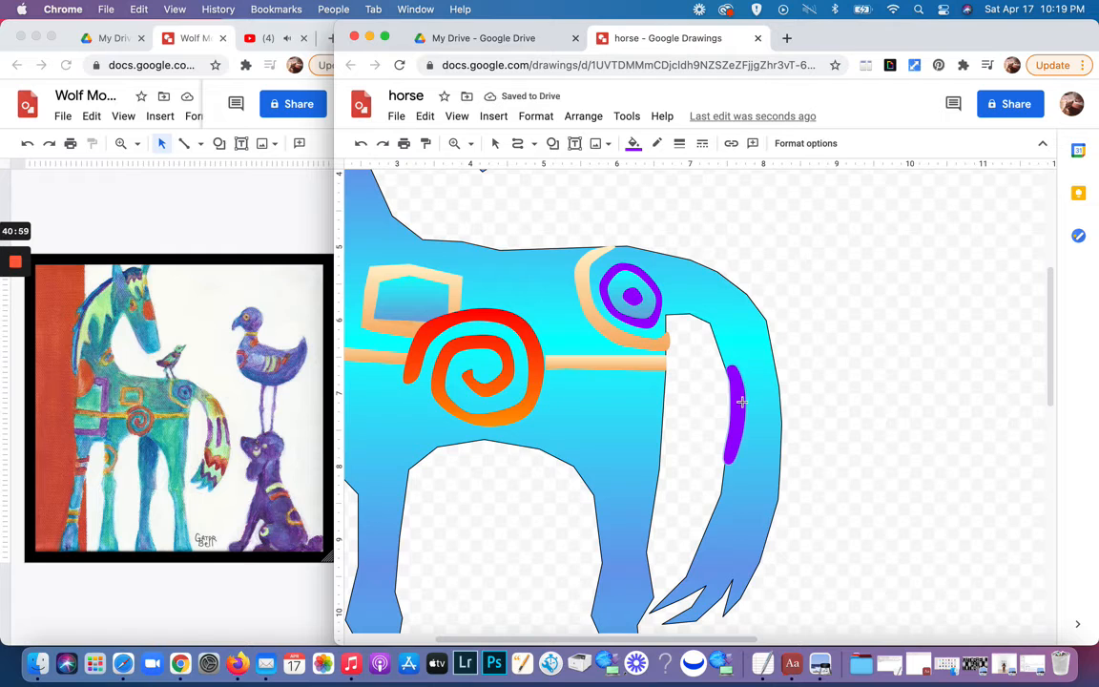
Step: Narrow the purple stripe so that it hugs the inner edge of the tail
{"action": "left_click", "coordinate": [495, 143]}
{"action": "left_click", "coordinate": [730, 415]}
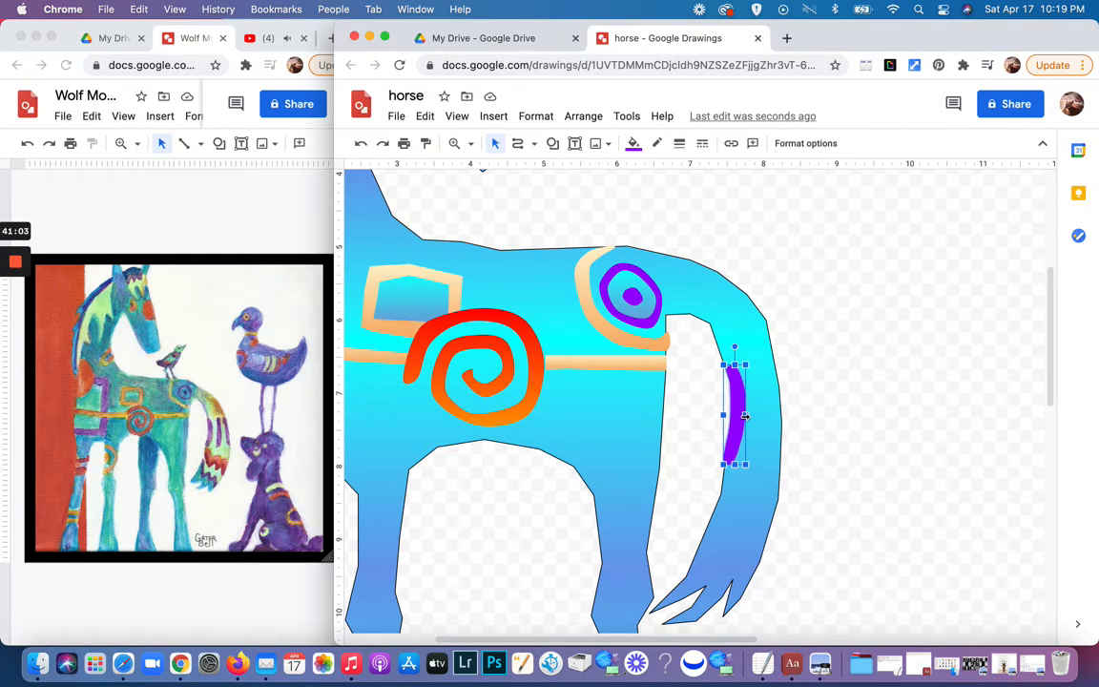
{"action": "left_click_drag", "start_coordinate": [745, 416], "coordinate": [738, 416]}
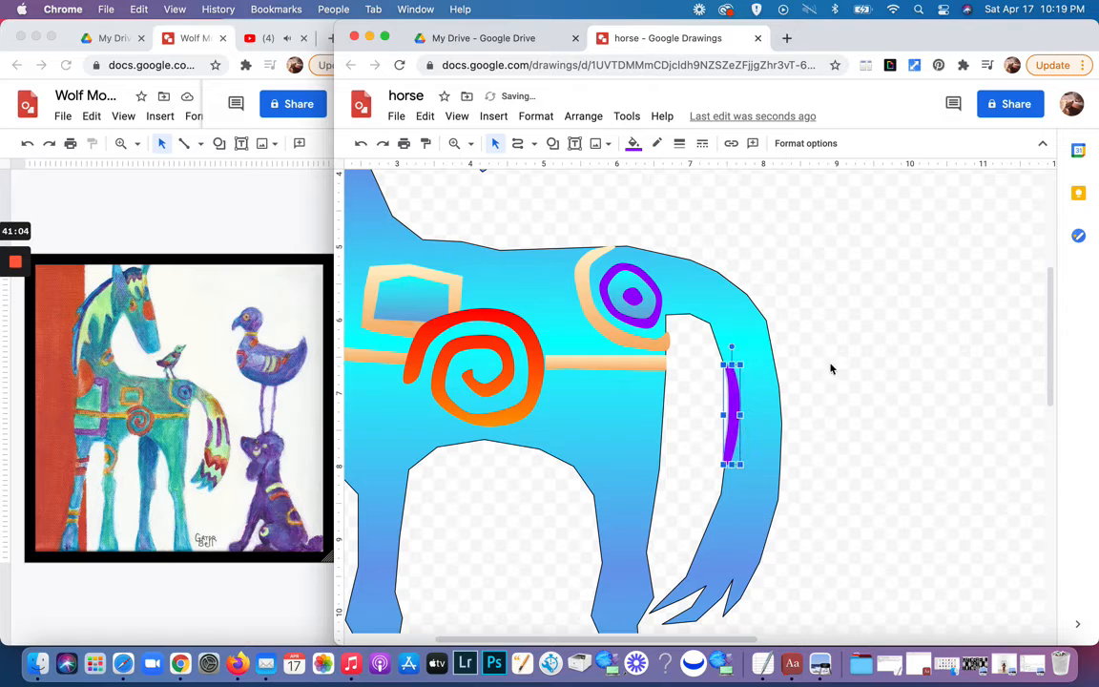
{"action": "left_click", "coordinate": [855, 354]}
Step: Duplicate the purple stripe, place the copy in the middle of the tail, and tilt it slightly counterclockwise
{"action": "left_click", "coordinate": [729, 415]}
{"action": "key", "text": "super+d"}
{"action": "left_click_drag", "start_coordinate": [746, 427], "coordinate": [759, 415]}
{"action": "left_click_drag", "start_coordinate": [756, 347], "coordinate": [751, 351]}
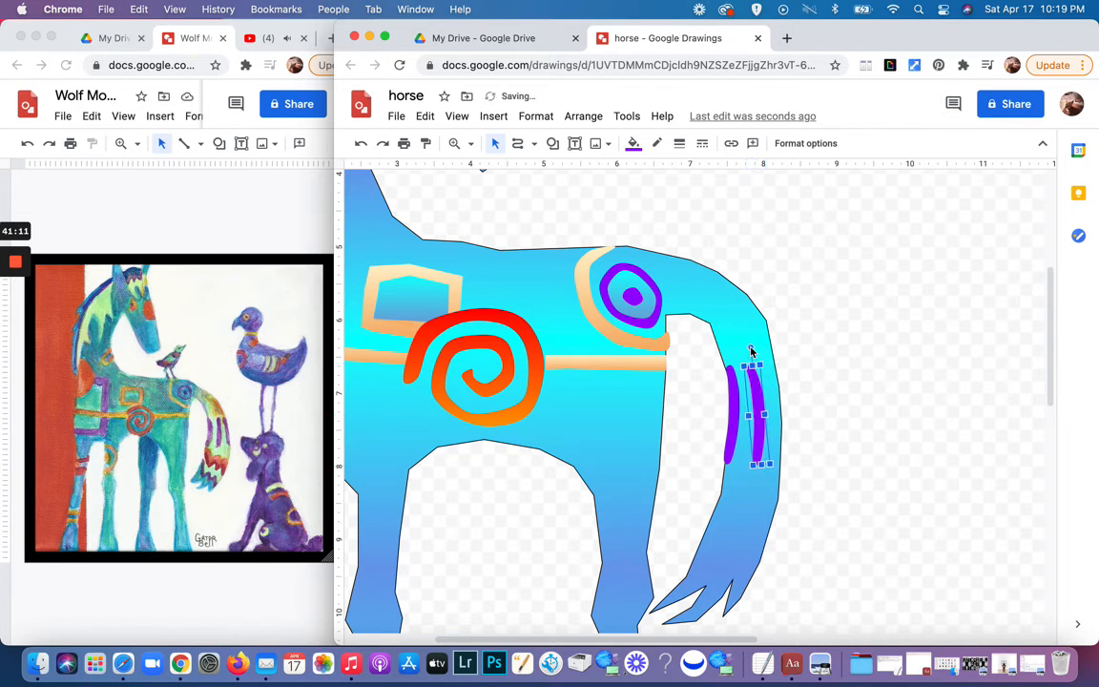
Step: Widen the lower end of the middle tail stripe by moving its bottom edit point outward
{"action": "double_click", "coordinate": [759, 438]}
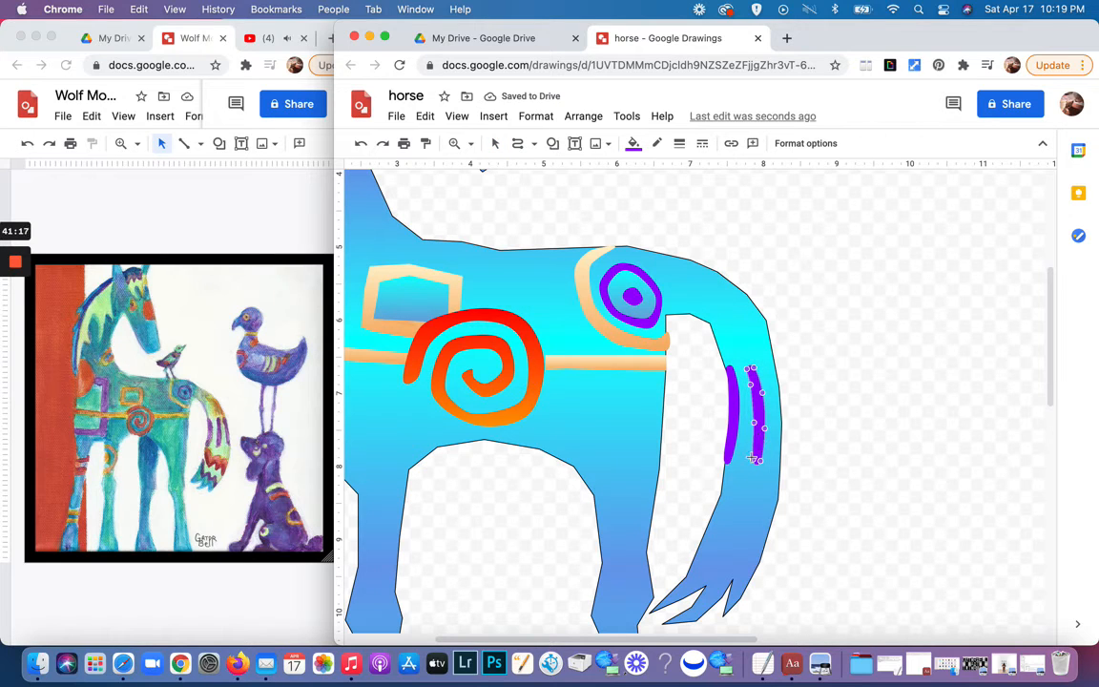
{"action": "left_click_drag", "start_coordinate": [753, 460], "coordinate": [748, 459]}
{"action": "left_click", "coordinate": [806, 367]}
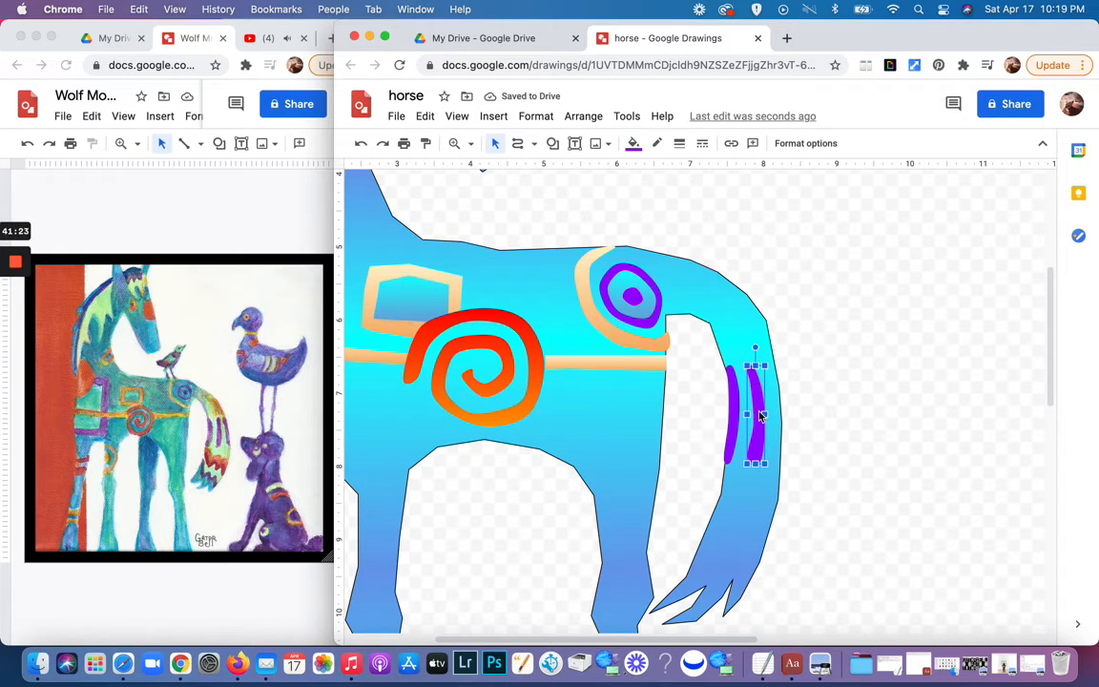
Step: Duplicate the middle stripe onto the tail's outer edge and reshape its edit points into a longer, thinner stripe following the contour
{"action": "key", "text": "super+d"}
{"action": "left_click_drag", "start_coordinate": [760, 417], "coordinate": [781, 406]}
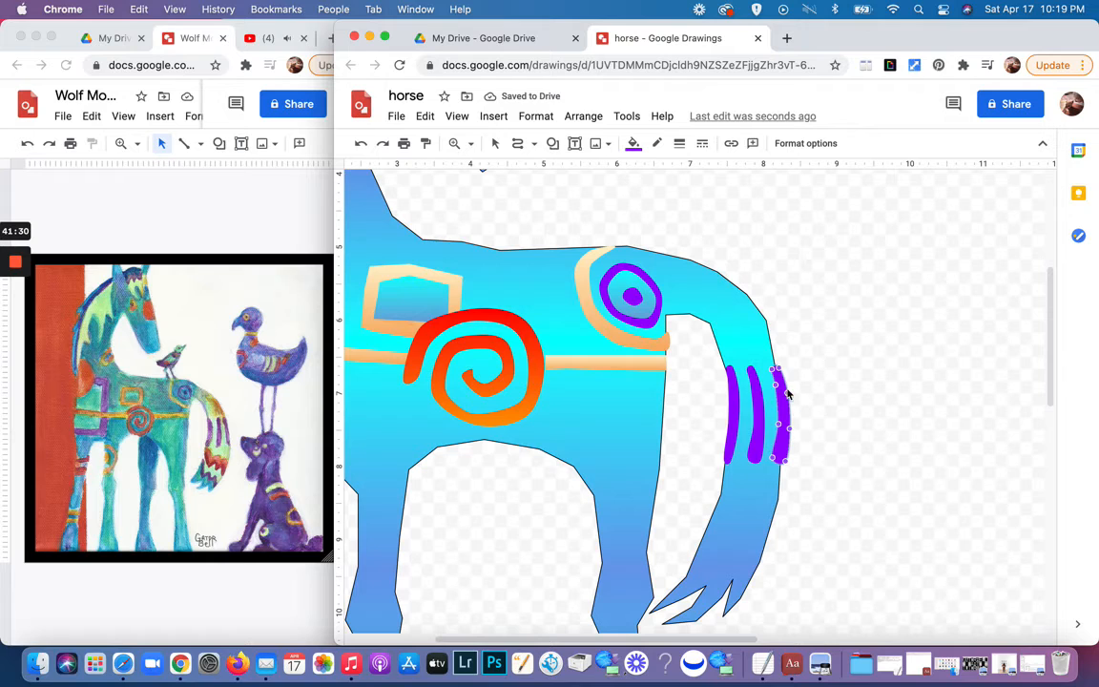
{"action": "double_click", "coordinate": [779, 377]}
{"action": "left_click_drag", "start_coordinate": [771, 365], "coordinate": [769, 327]}
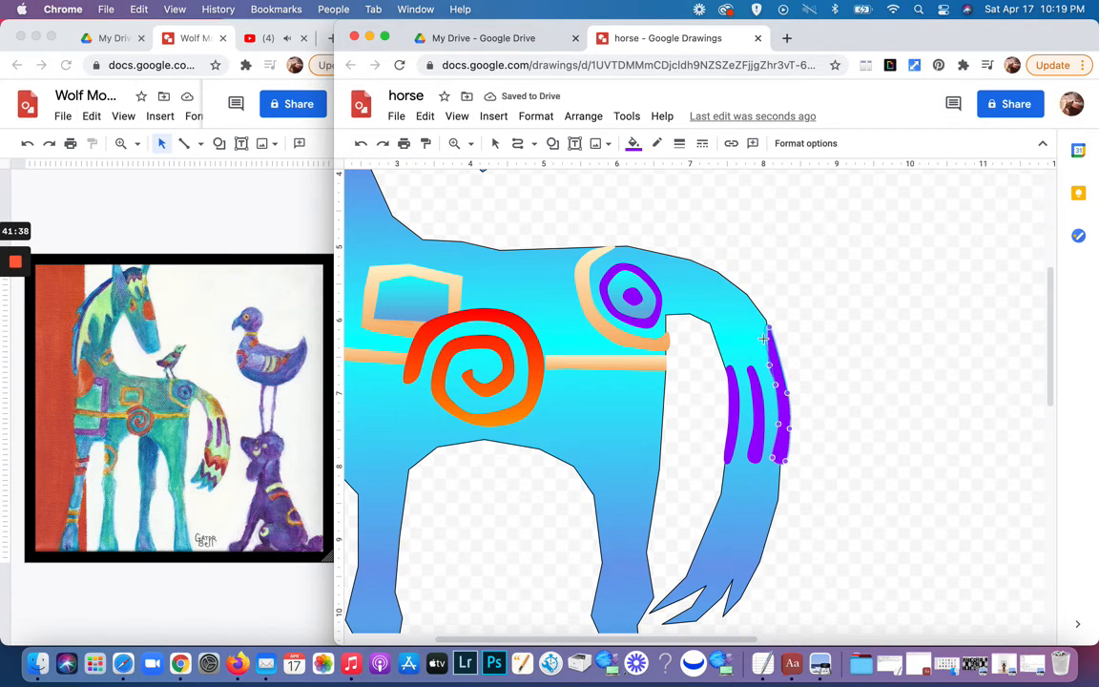
{"action": "left_click_drag", "start_coordinate": [763, 339], "coordinate": [762, 337]}
{"action": "mouse_move", "coordinate": [784, 462]}
{"action": "left_mouse_down"}
{"action": "mouse_move", "coordinate": [780, 487]}
{"action": "mouse_move", "coordinate": [770, 486]}
{"action": "left_mouse_up"}
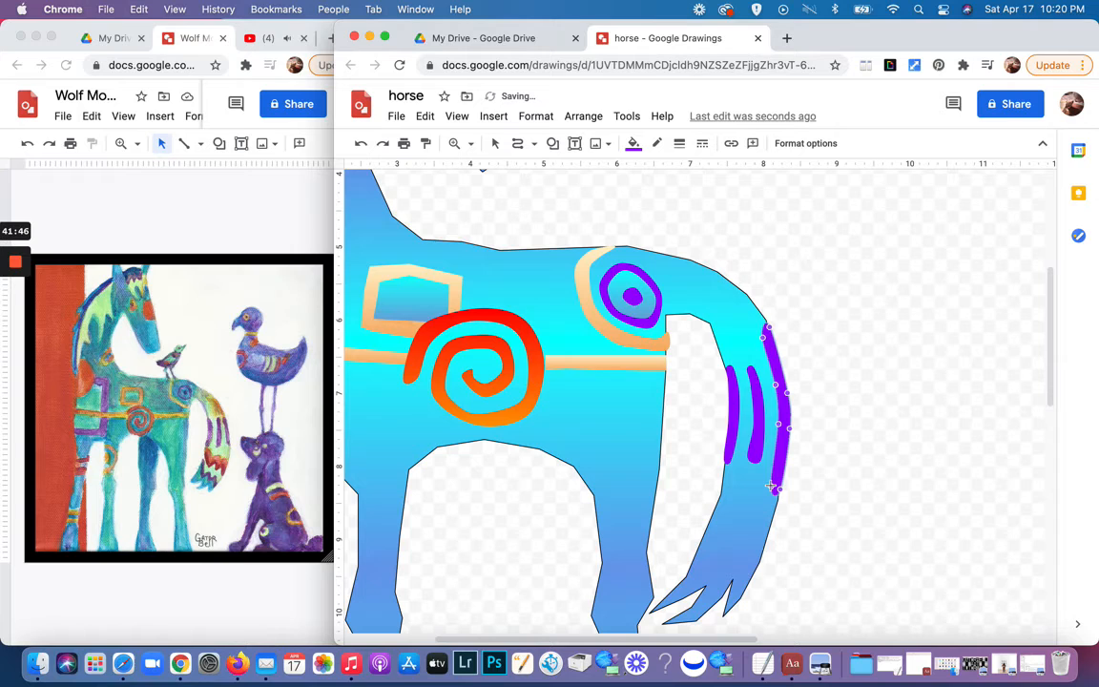
{"action": "left_click_drag", "start_coordinate": [779, 423], "coordinate": [782, 424]}
{"action": "left_click", "coordinate": [759, 423]}
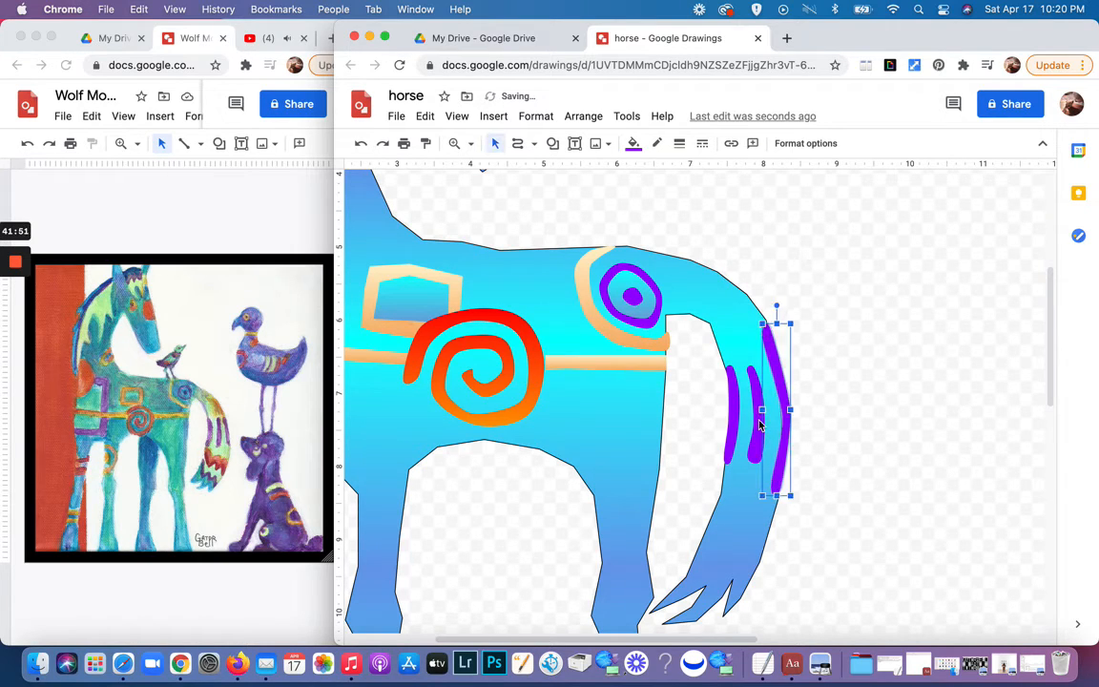
Step: Lengthen the middle tail stripe by moving its end edit points farther up and down the tail
{"action": "double_click", "coordinate": [759, 422]}
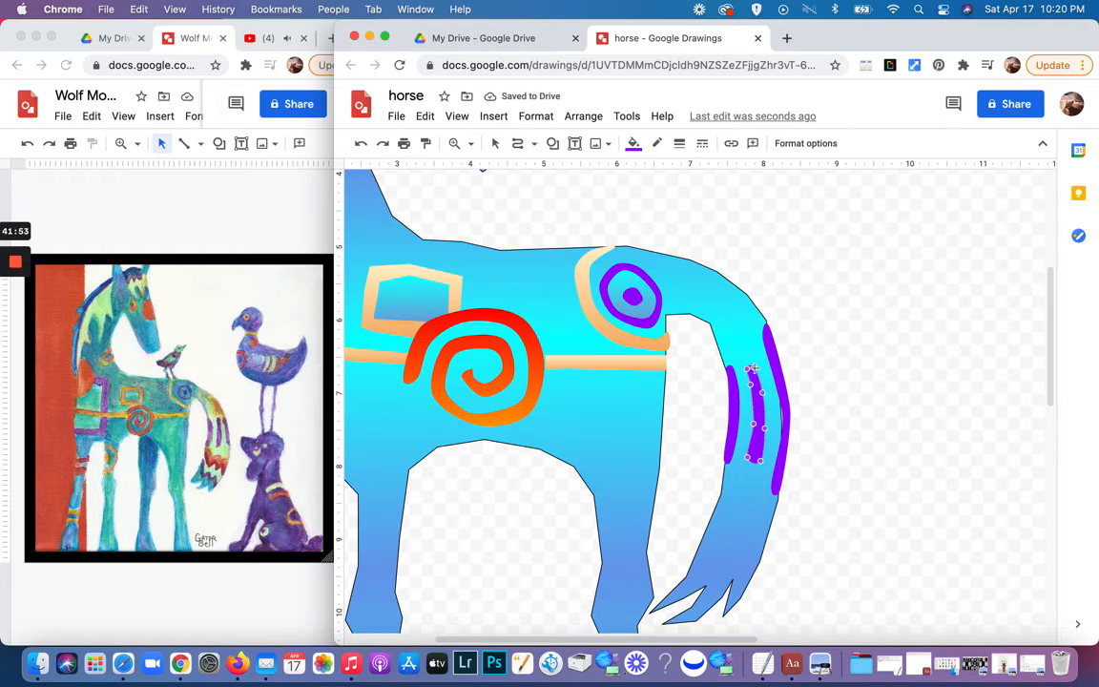
{"action": "left_click_drag", "start_coordinate": [752, 365], "coordinate": [749, 347]}
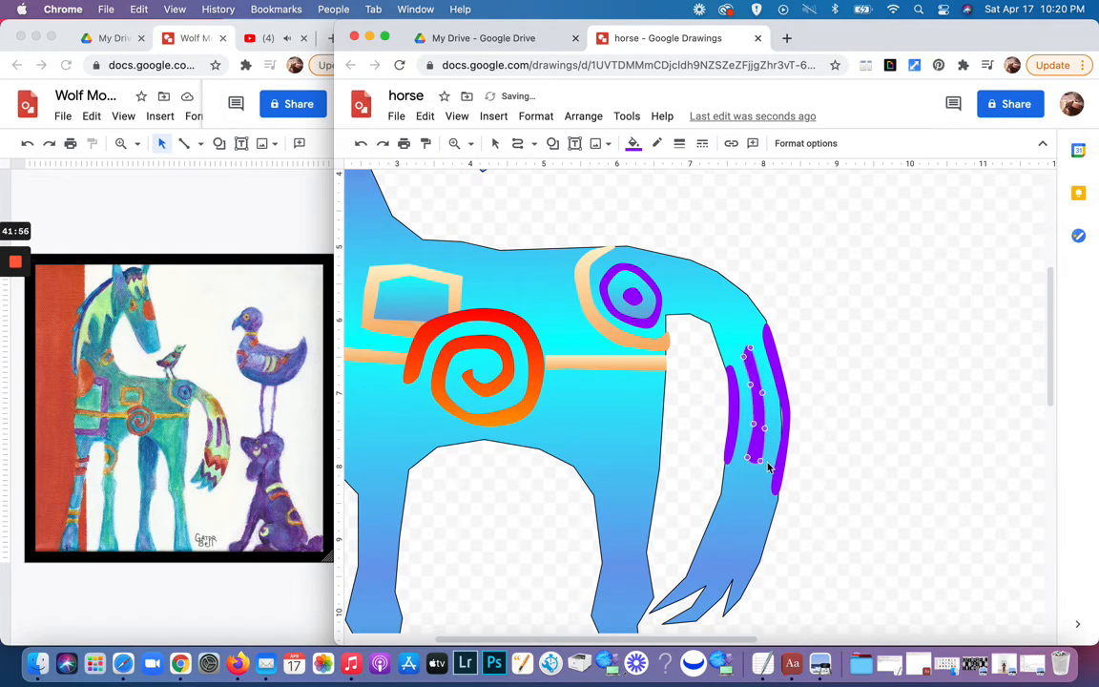
{"action": "mouse_move", "coordinate": [761, 459]}
{"action": "left_mouse_down"}
{"action": "mouse_move", "coordinate": [759, 473]}
{"action": "mouse_move", "coordinate": [748, 468]}
{"action": "left_mouse_up"}
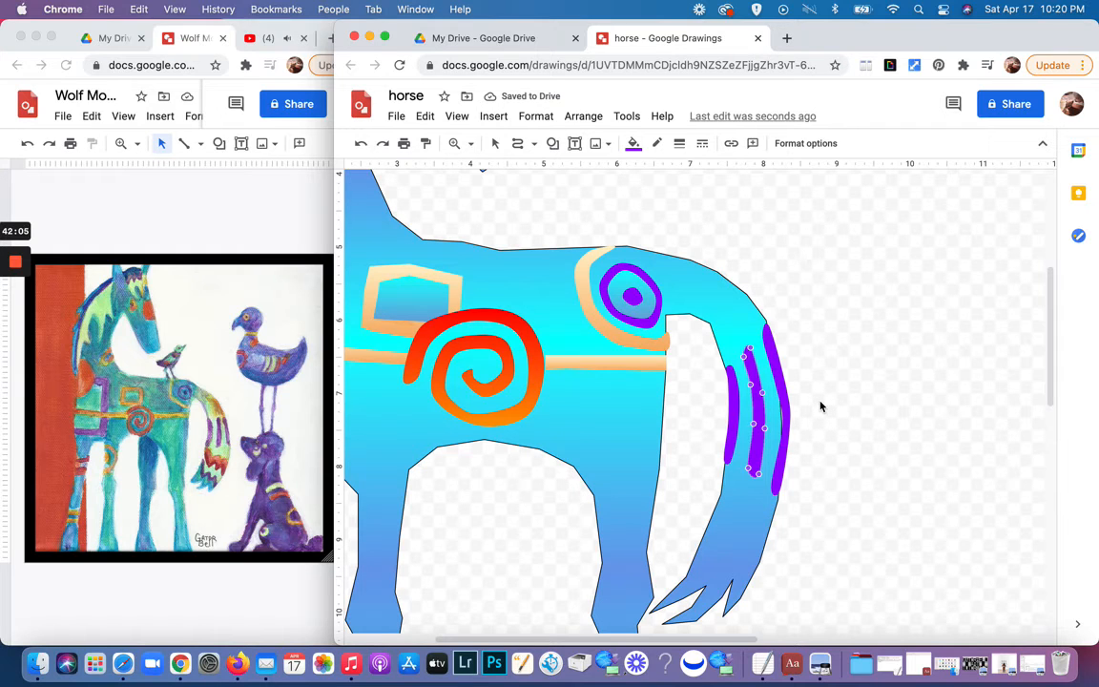
Step: Widen the middle of the tail's outer purple stripe by moving its two inner edit points slightly inward
{"action": "left_click", "coordinate": [782, 425]}
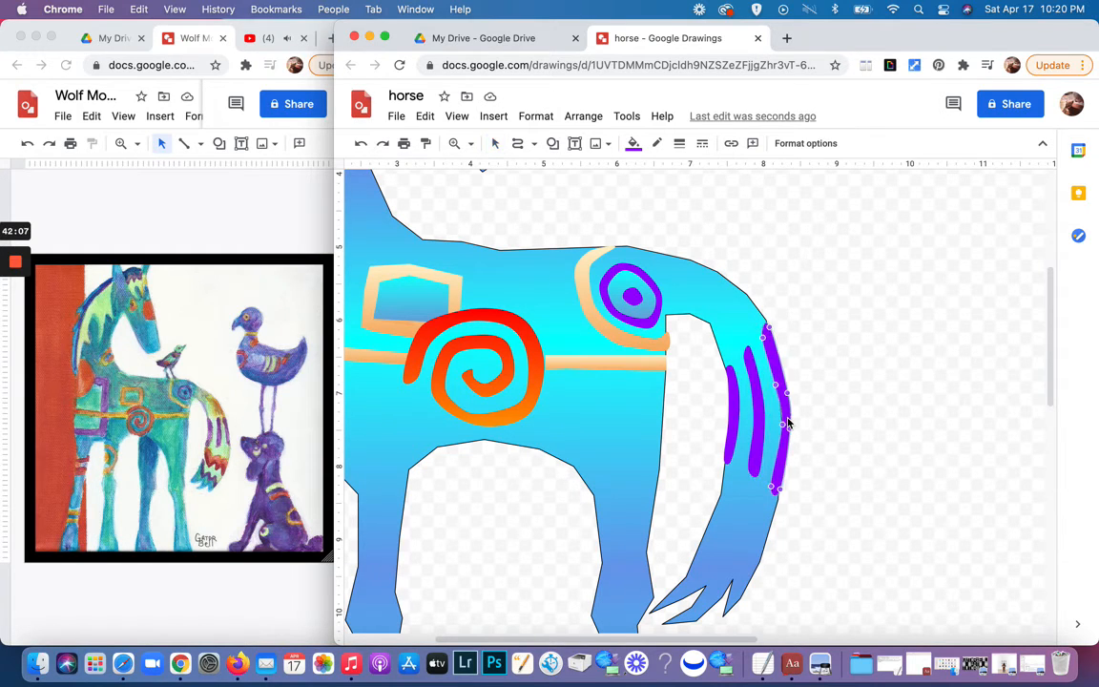
{"action": "left_click_drag", "start_coordinate": [780, 426], "coordinate": [777, 426]}
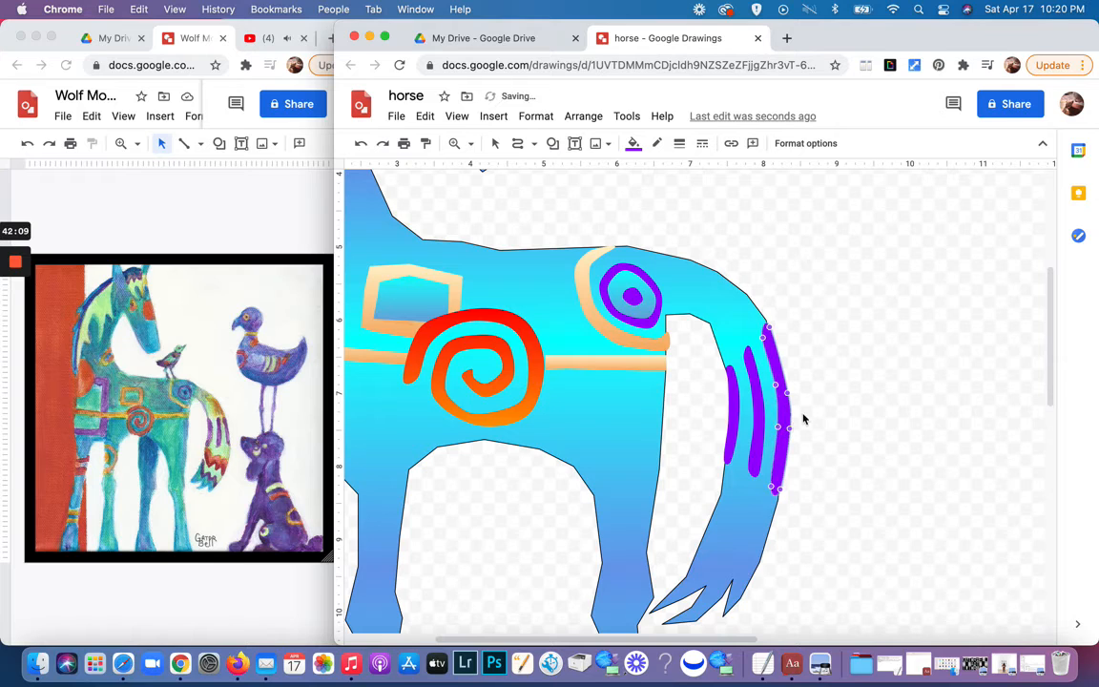
{"action": "left_click_drag", "start_coordinate": [775, 384], "coordinate": [773, 385]}
{"action": "left_click", "coordinate": [822, 351]}
{"action": "left_click", "coordinate": [822, 351]}
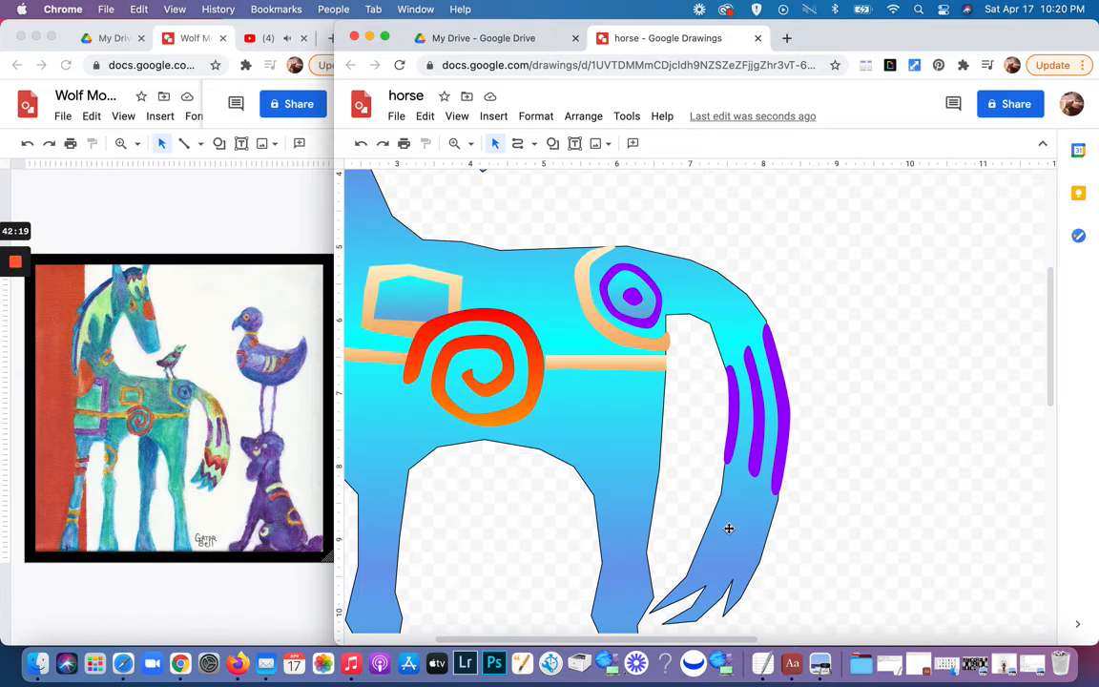
Step: Draw a closed zigzag band across the lower tail below the purple stripes with the Polyline tool
{"action": "scroll", "coordinate": [658, 476], "scroll_direction": "down", "scroll_amount": 1}
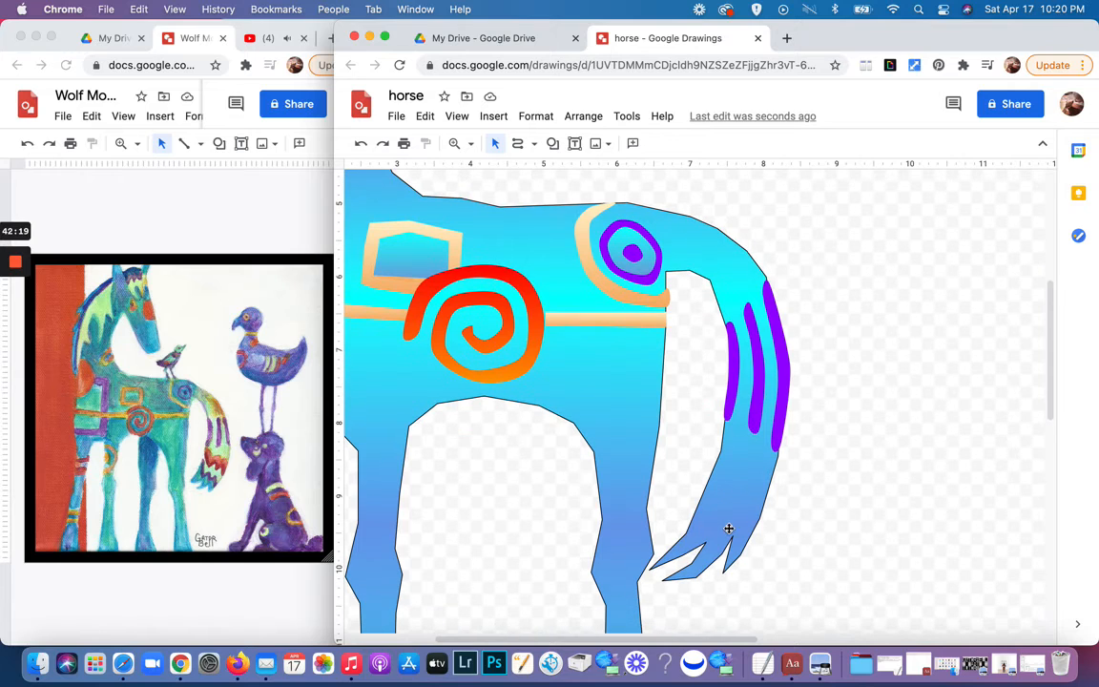
{"action": "left_click", "coordinate": [533, 143]}
{"action": "left_click", "coordinate": [539, 293]}
{"action": "left_click", "coordinate": [724, 446]}
{"action": "left_click", "coordinate": [733, 465]}
{"action": "left_click", "coordinate": [750, 455]}
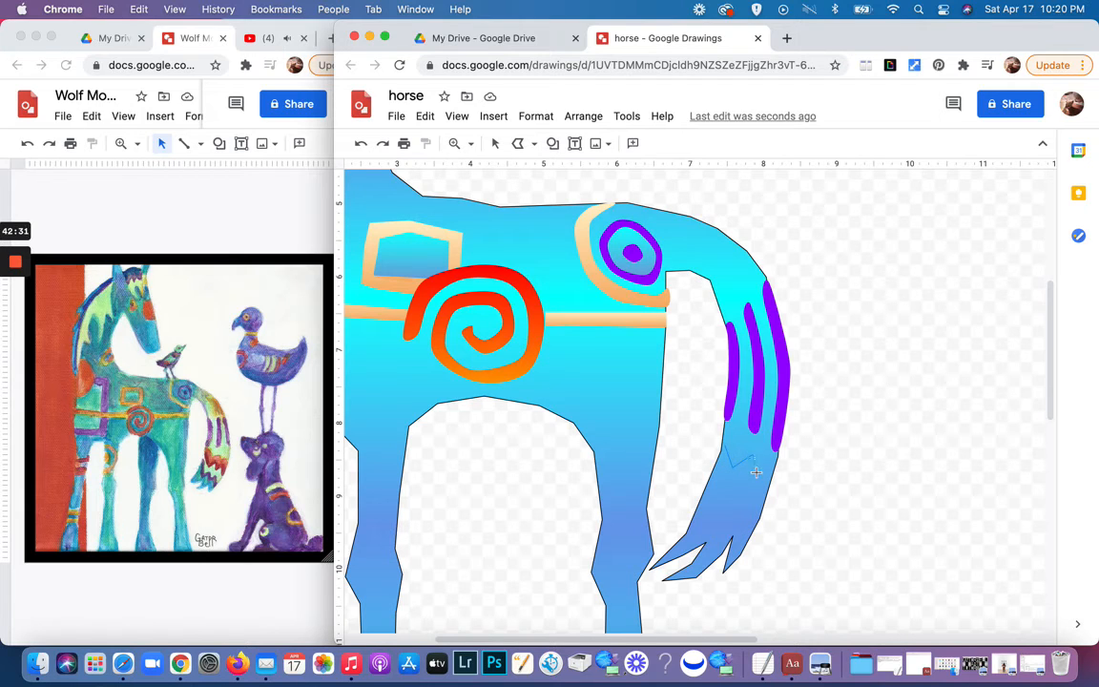
{"action": "left_click", "coordinate": [755, 474]}
{"action": "left_click", "coordinate": [770, 486]}
{"action": "left_click", "coordinate": [722, 442]}
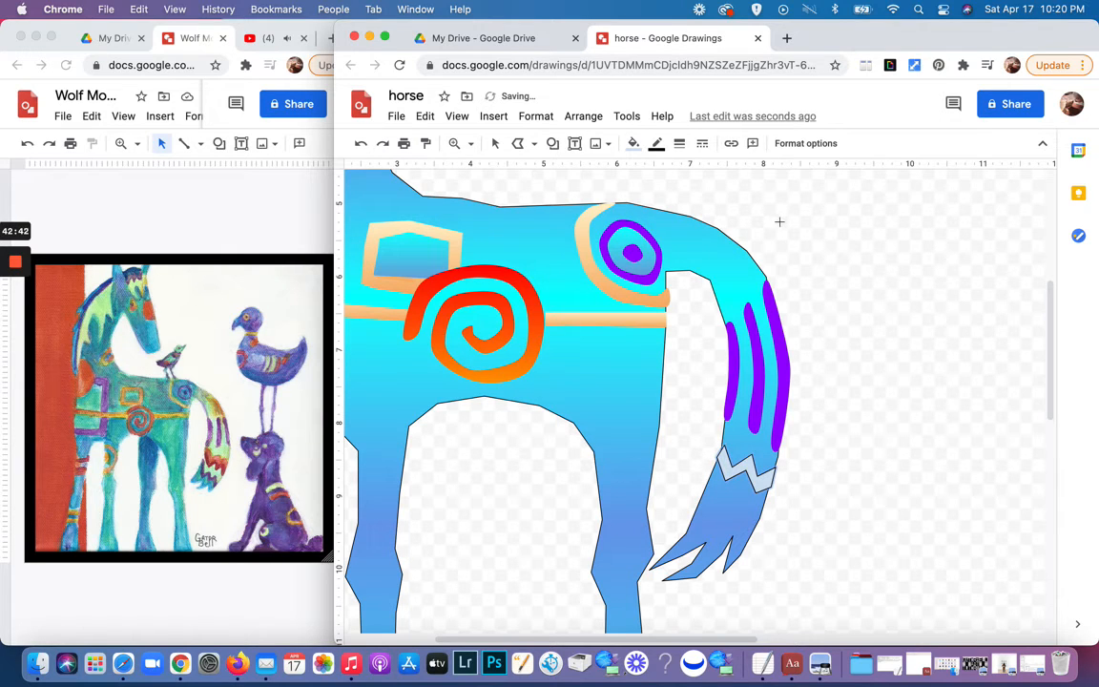
Step: Make the zigzag band's outline transparent and fill the band with solid orange
{"action": "left_click", "coordinate": [656, 143]}
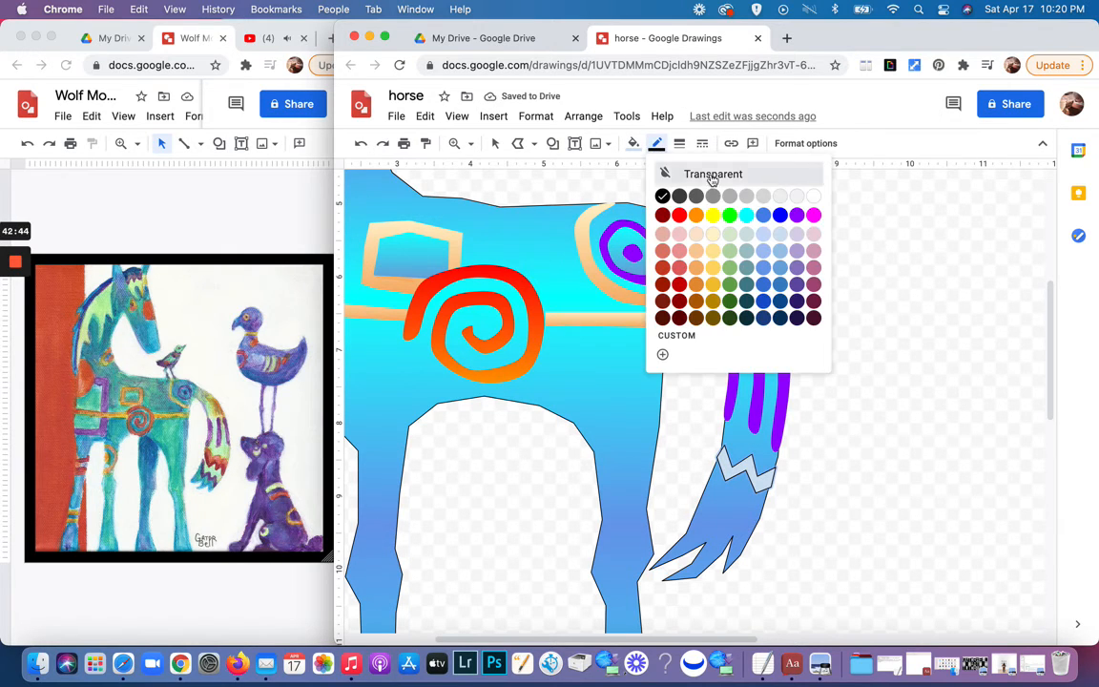
{"action": "left_click", "coordinate": [712, 175]}
{"action": "left_click", "coordinate": [495, 143]}
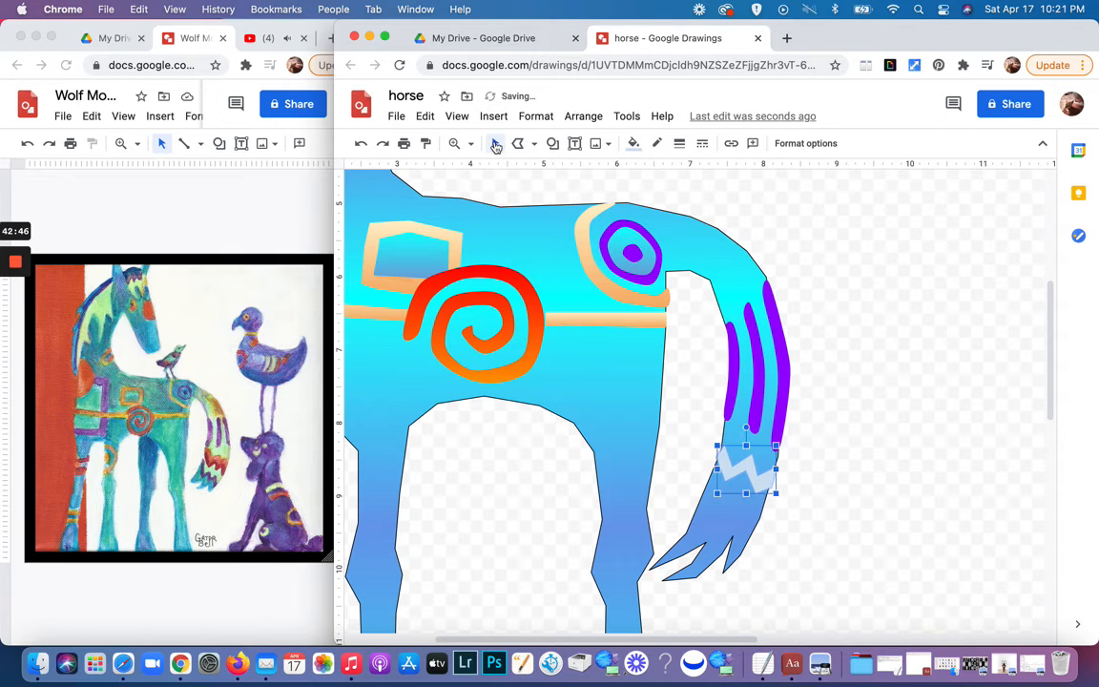
{"action": "left_click", "coordinate": [631, 145]}
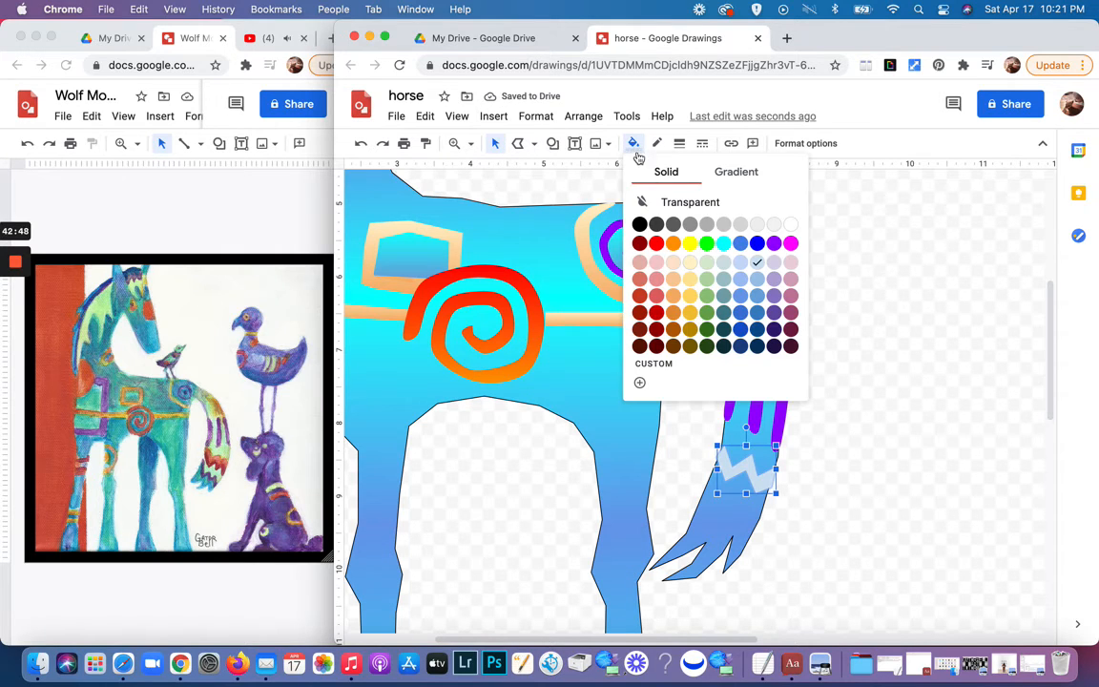
{"action": "left_click", "coordinate": [673, 244]}
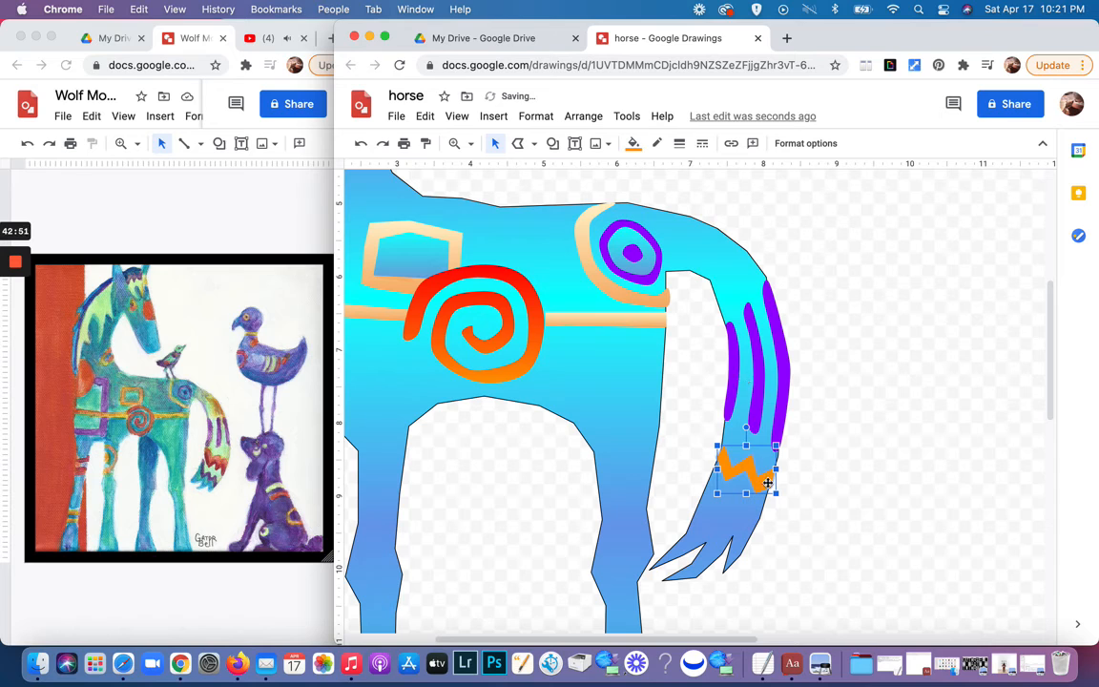
Step: Duplicate the orange zigzag, fit the copy directly beneath the original, and fill it with solid red
{"action": "left_click_drag", "start_coordinate": [768, 484], "coordinate": [716, 506]}
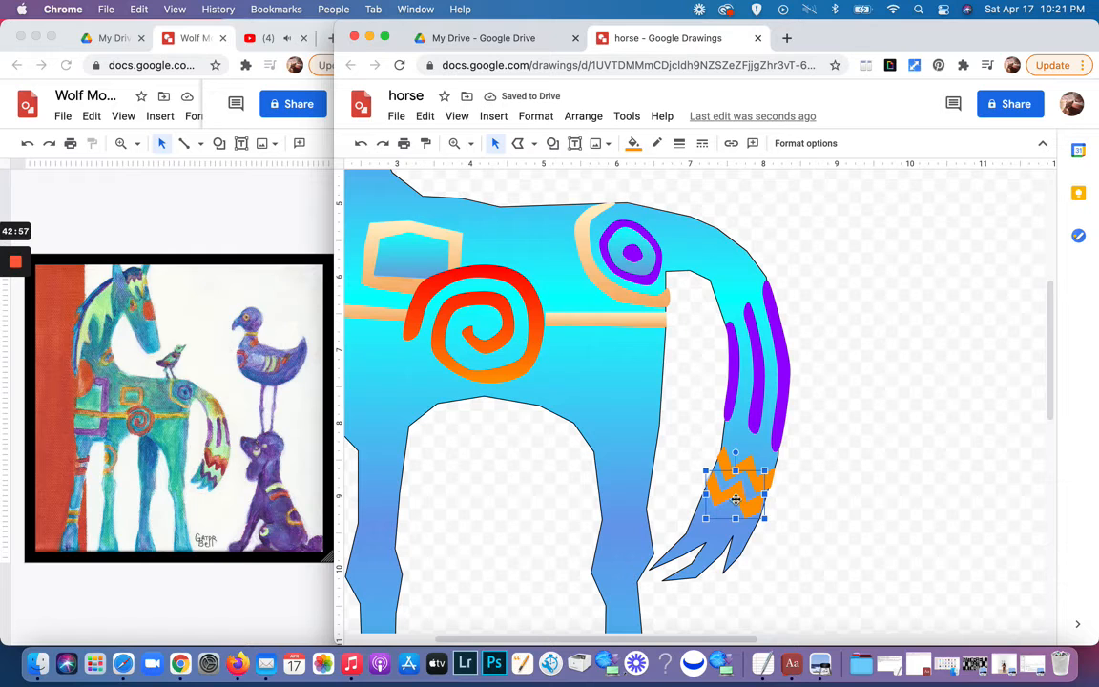
{"action": "left_click_drag", "start_coordinate": [733, 497], "coordinate": [744, 485]}
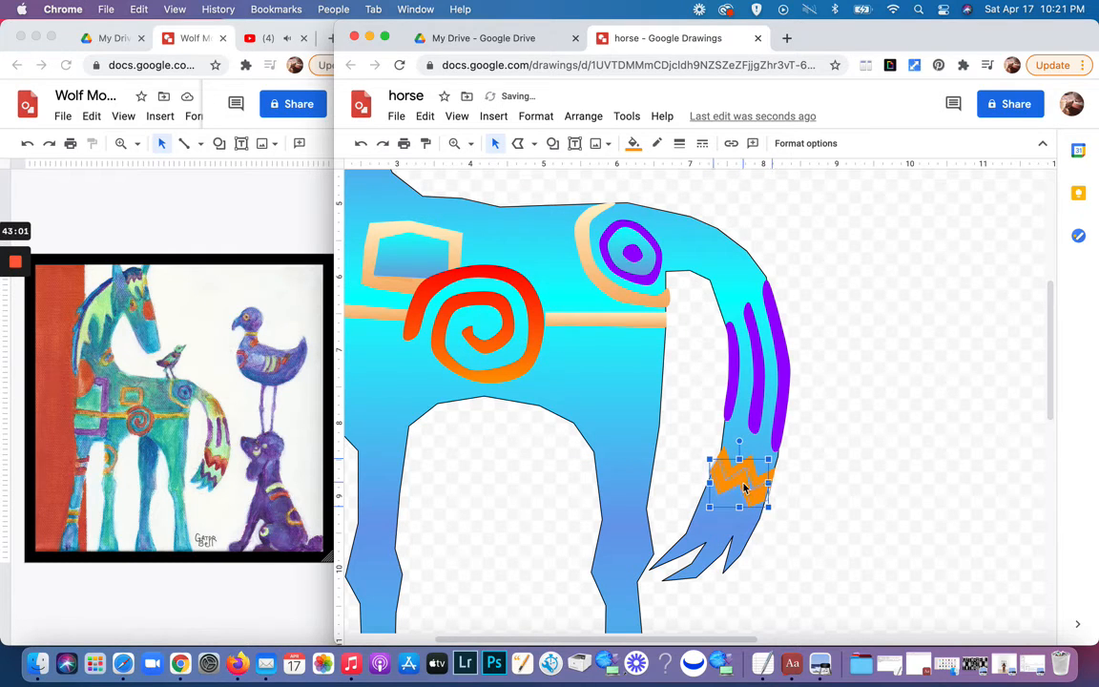
{"action": "left_click", "coordinate": [633, 143]}
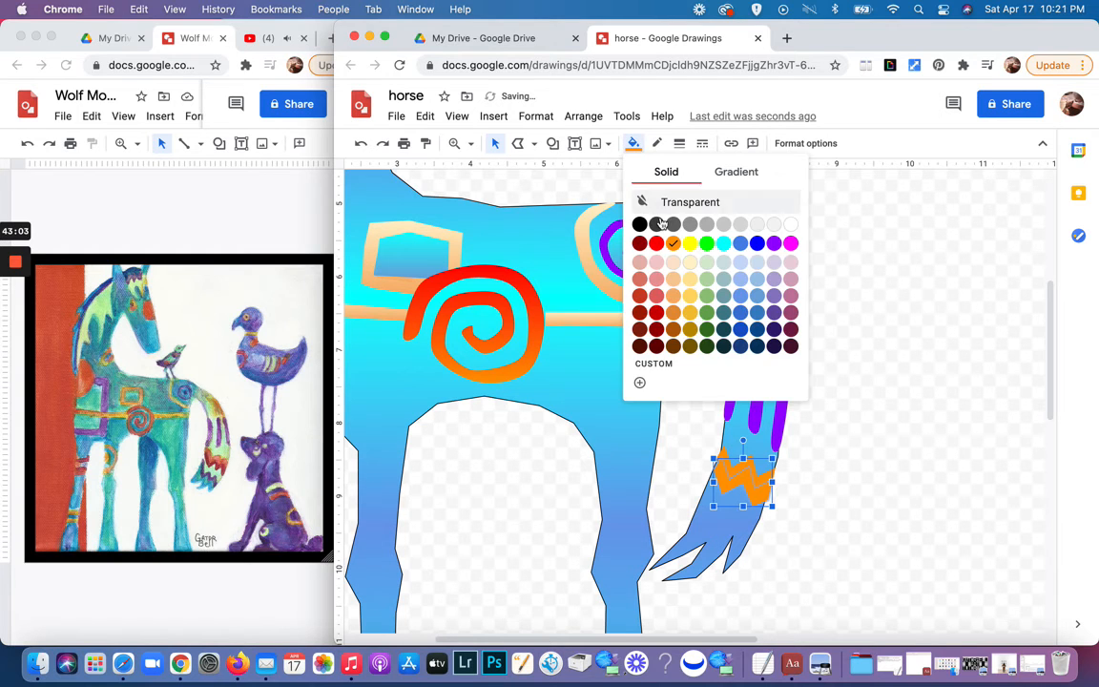
{"action": "left_click", "coordinate": [667, 240]}
{"action": "left_click", "coordinate": [846, 278]}
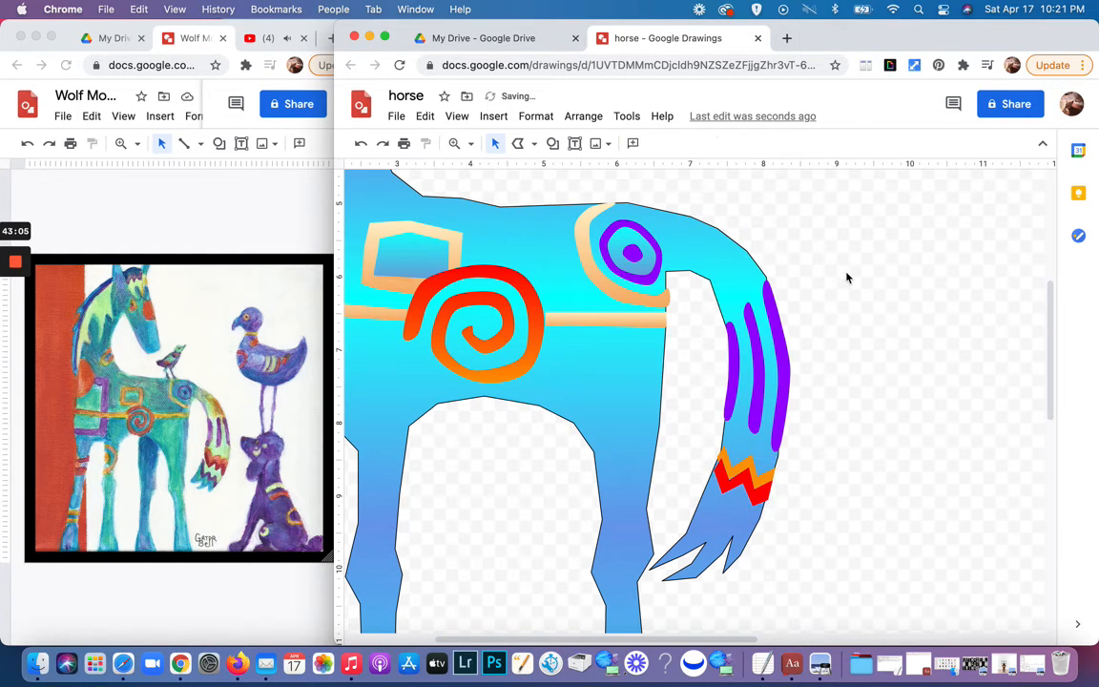
Step: Fill the lower zigzag of the pair with the custom red-to-orange gradient
{"action": "left_click", "coordinate": [739, 477]}
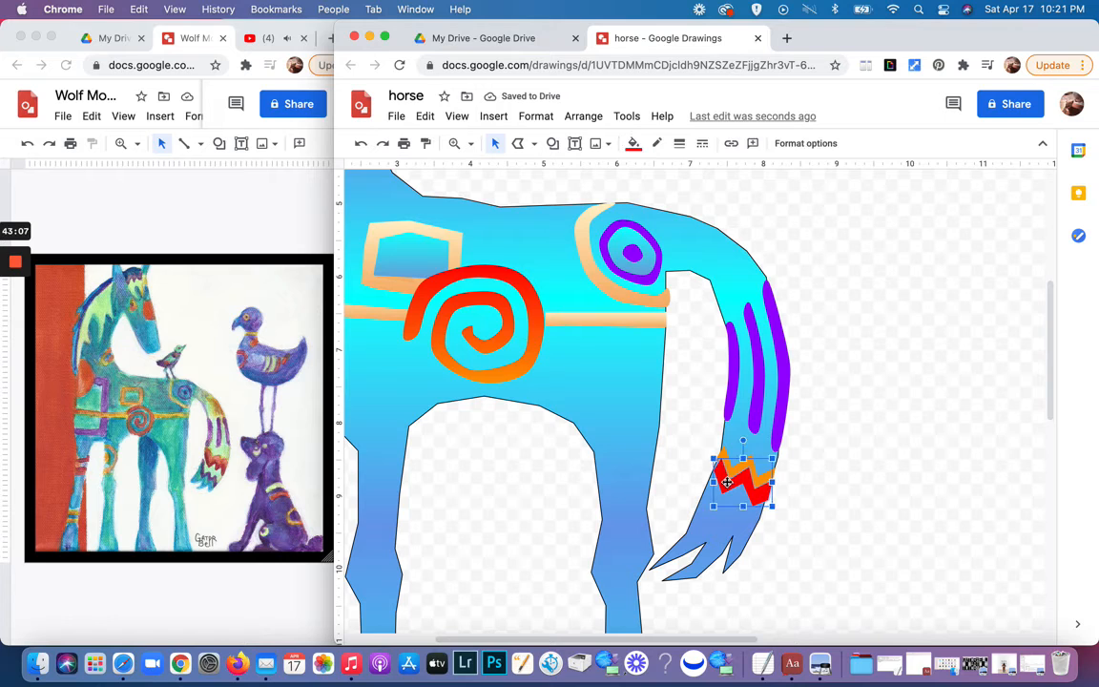
{"action": "left_click", "coordinate": [633, 143]}
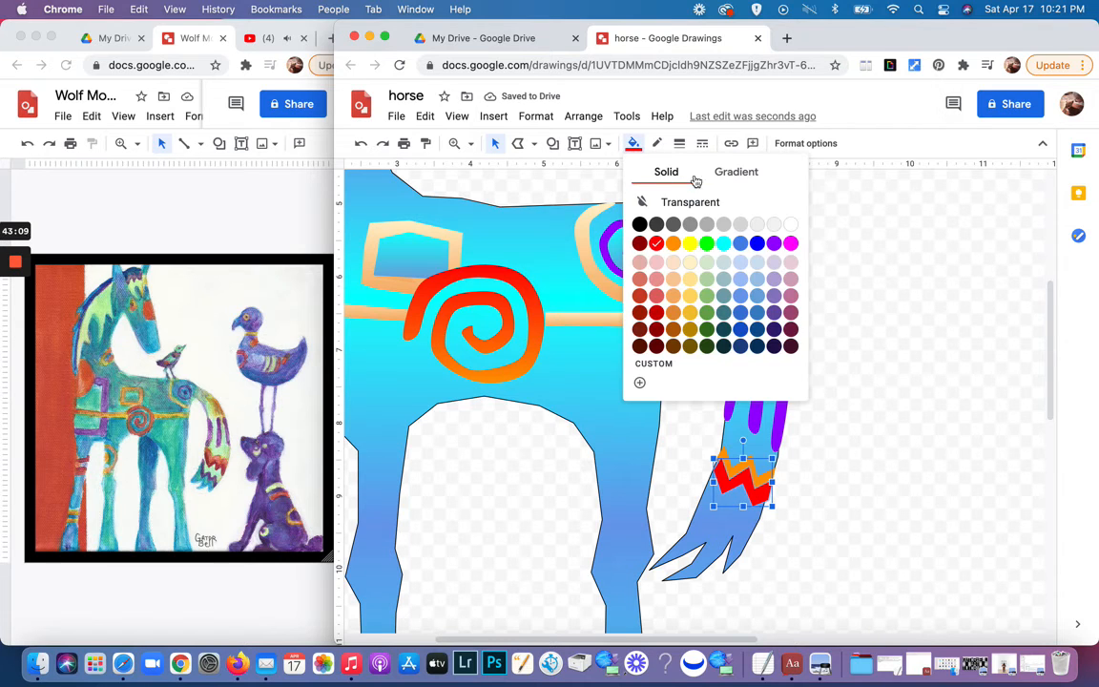
{"action": "left_click", "coordinate": [731, 172]}
{"action": "left_click", "coordinate": [660, 356]}
{"action": "left_click", "coordinate": [798, 338]}
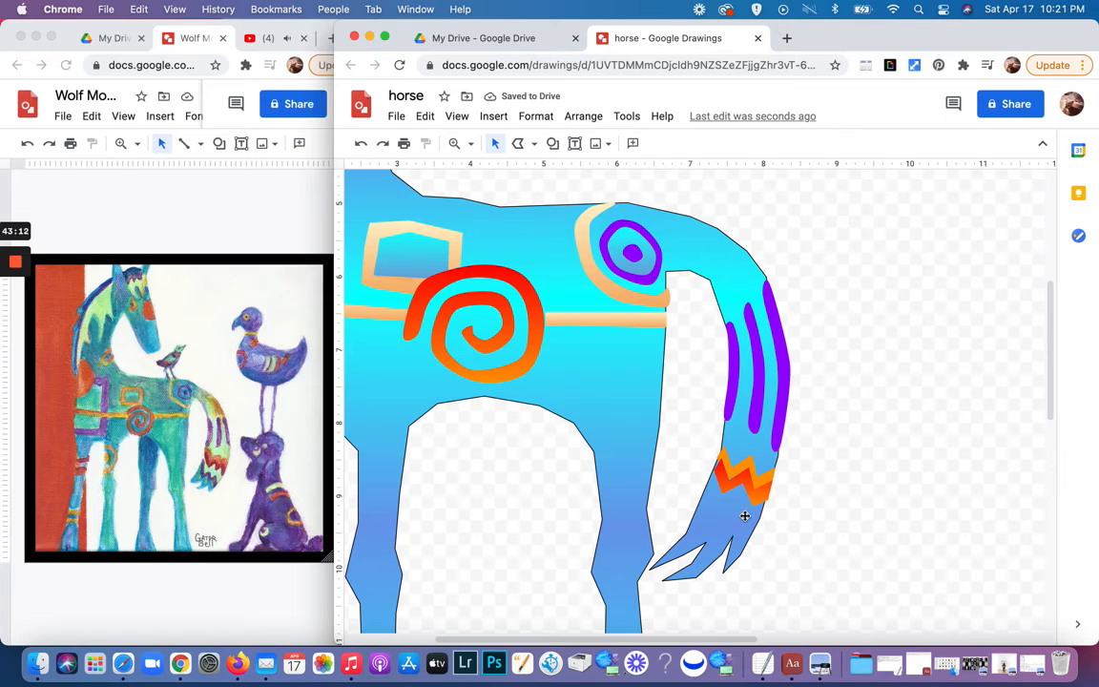
Step: Adjust the inner end of the red-orange zigzag by moving its upper edit point slightly to fit the tail
{"action": "left_click", "coordinate": [727, 469]}
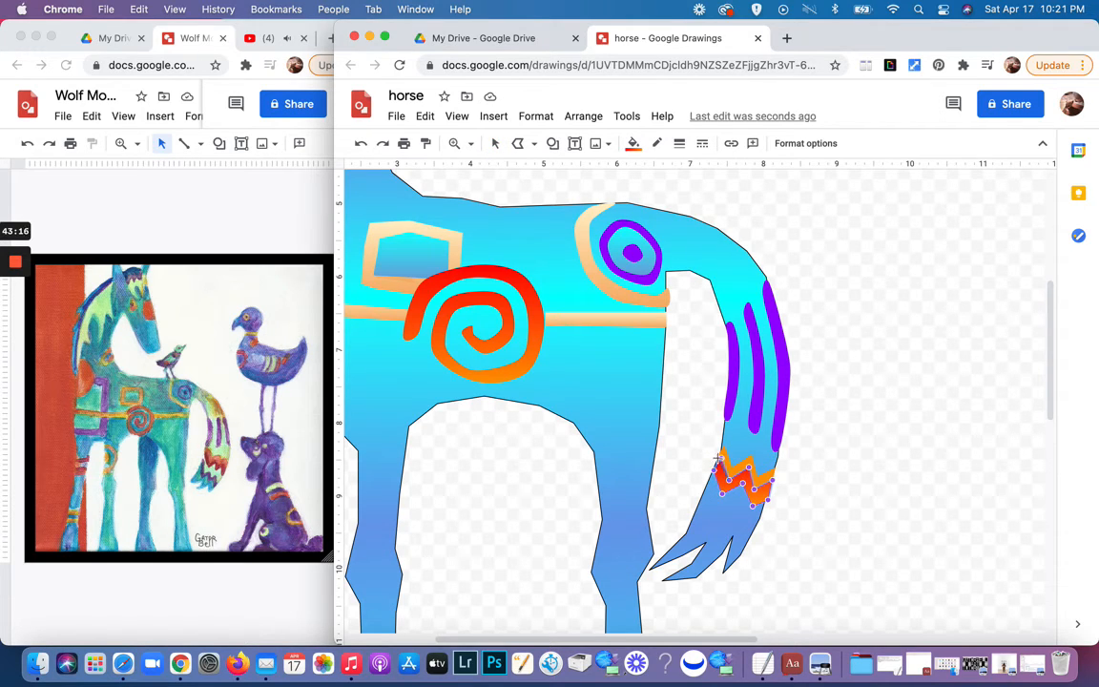
{"action": "left_click_drag", "start_coordinate": [718, 458], "coordinate": [719, 464]}
{"action": "left_click", "coordinate": [833, 448]}
{"action": "left_click", "coordinate": [833, 449]}
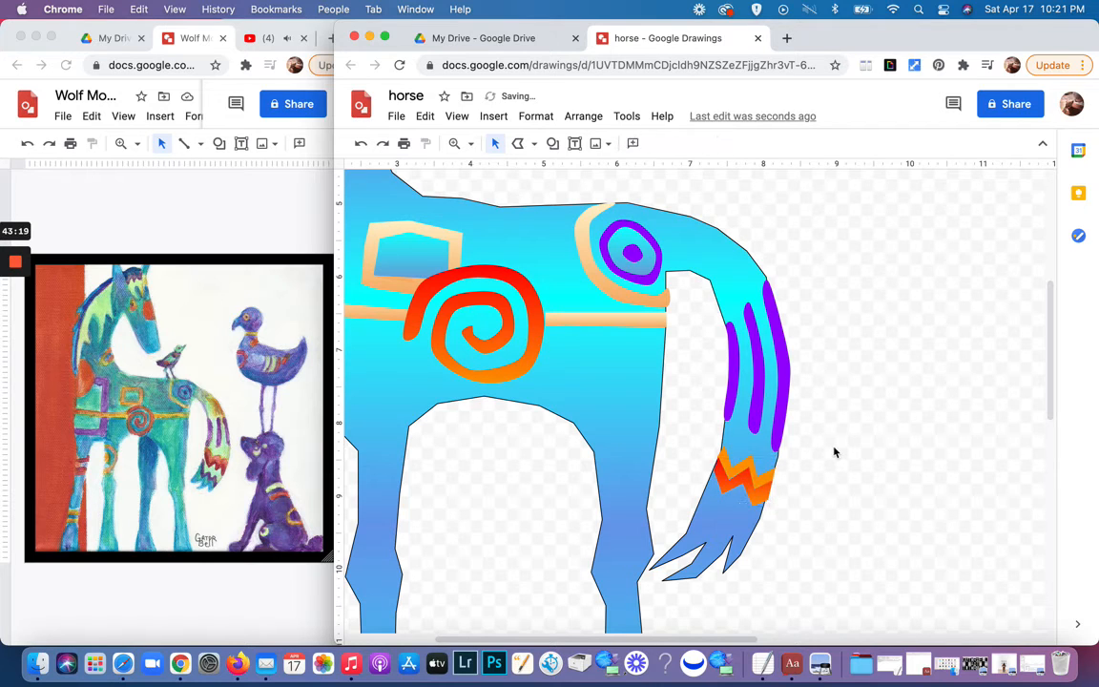
Step: Duplicate the red-orange zigzag, place the copy just above the tail tips, and fill it with the custom purple-to-magenta gradient
{"action": "left_click", "coordinate": [734, 488]}
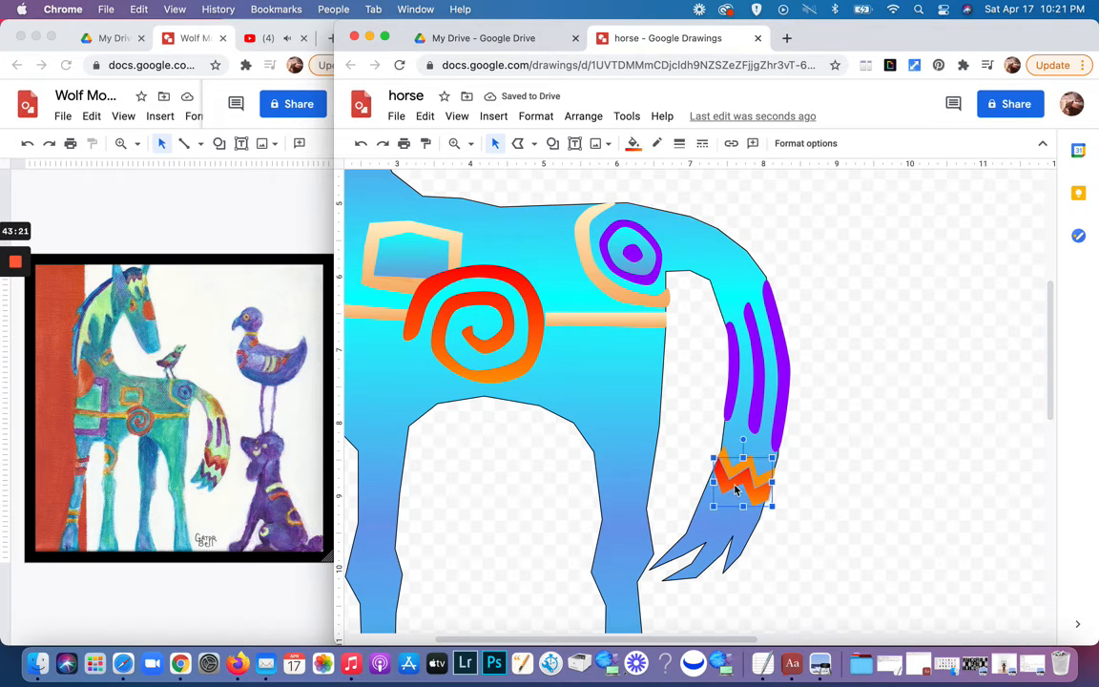
{"action": "key", "text": "super+d"}
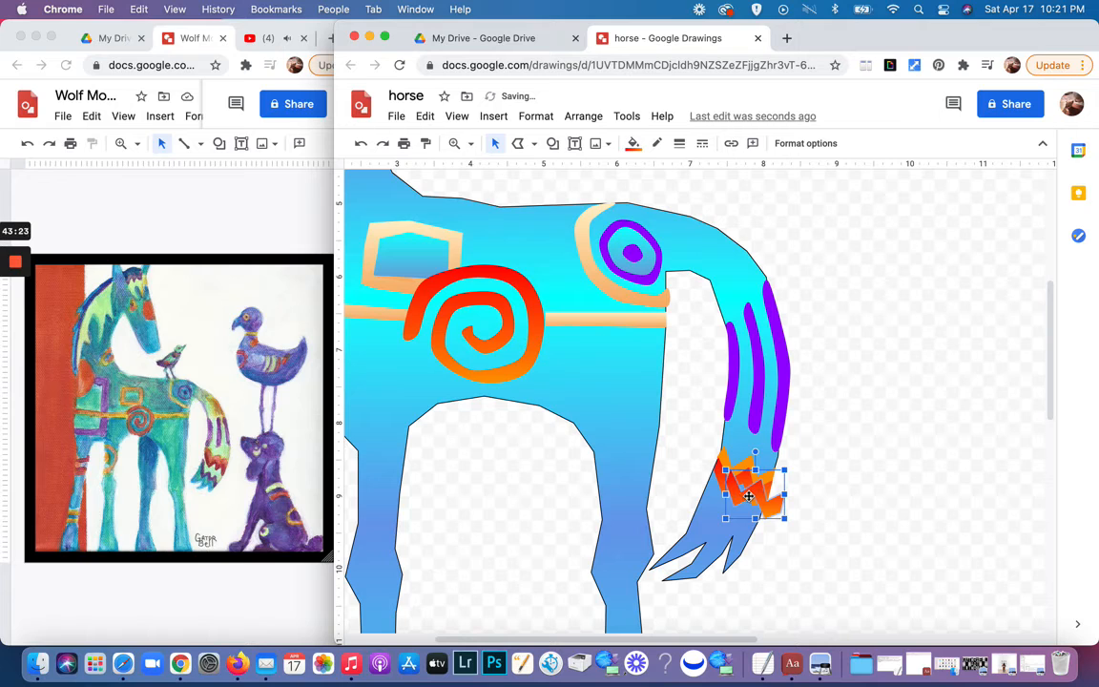
{"action": "left_click_drag", "start_coordinate": [752, 498], "coordinate": [725, 549]}
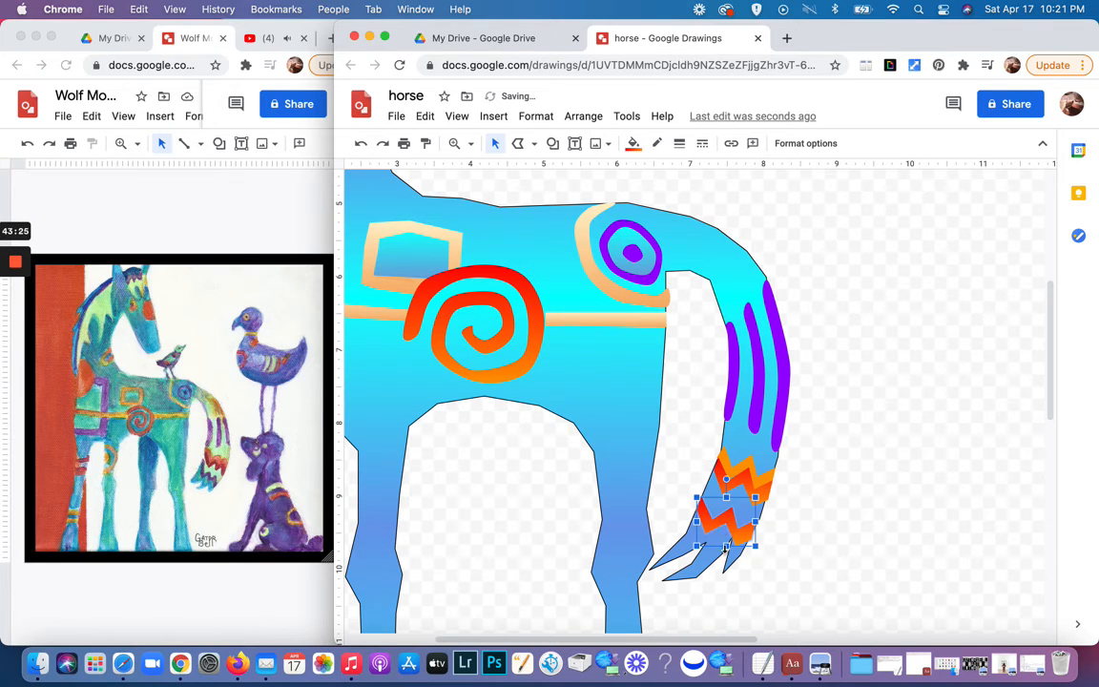
{"action": "left_click", "coordinate": [632, 144]}
{"action": "left_click", "coordinate": [720, 355]}
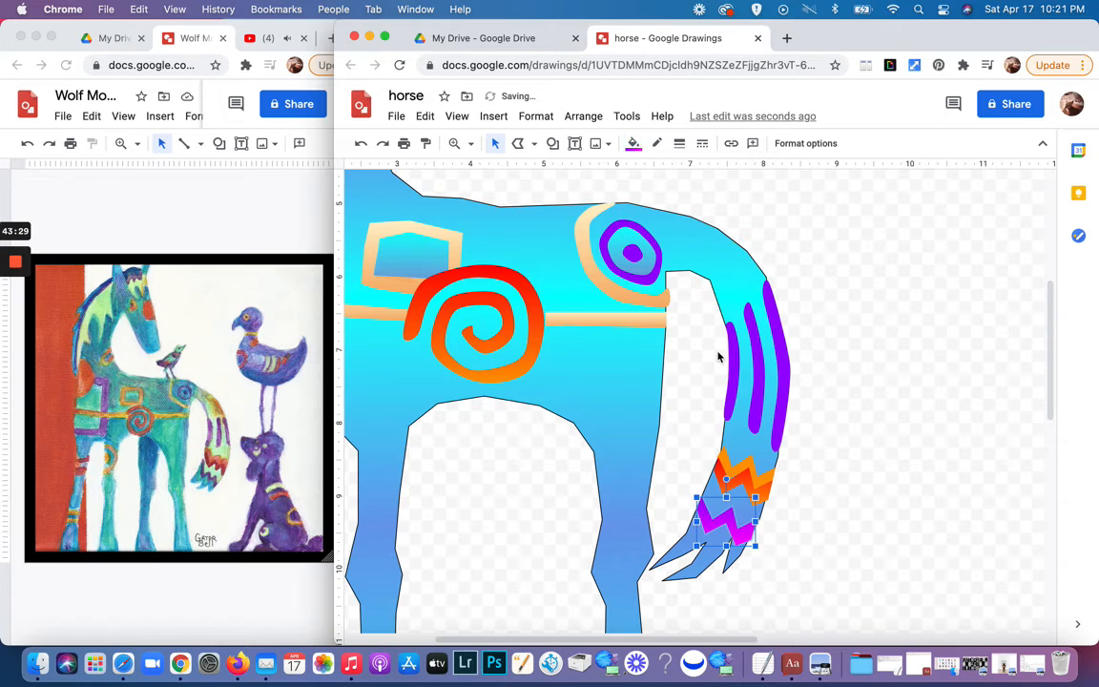
{"action": "left_click", "coordinate": [897, 326]}
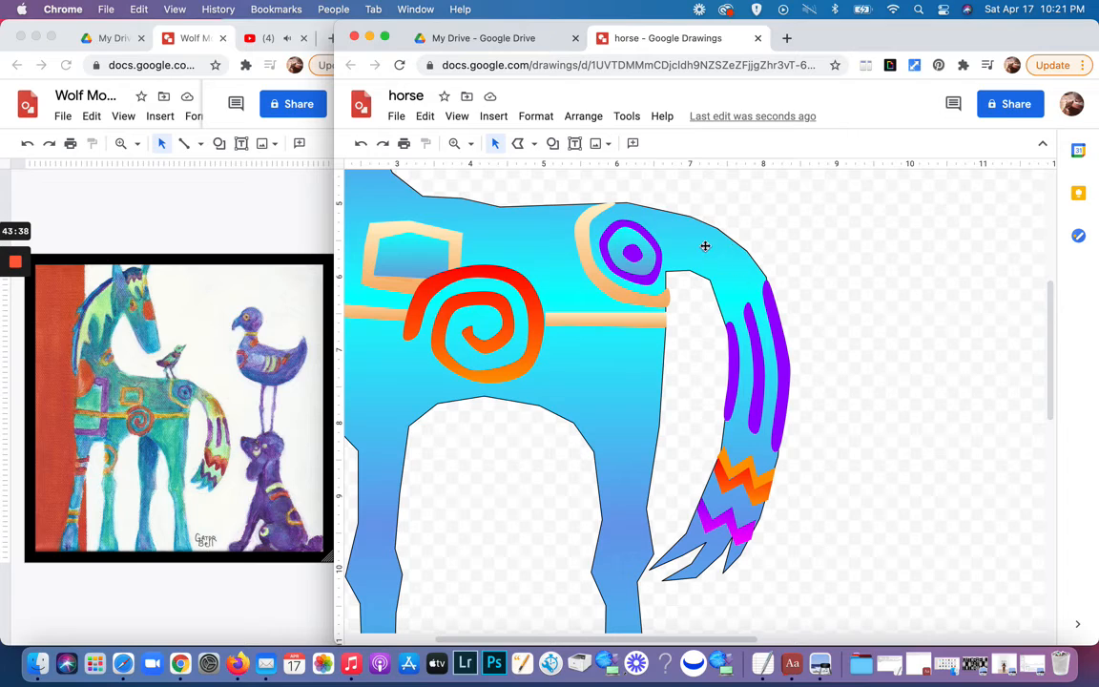
Step: Duplicate the small purple dot inside the rump ring and place the copy on the upper bend of the tail
{"action": "left_click", "coordinate": [635, 253]}
{"action": "key", "text": "super+d"}
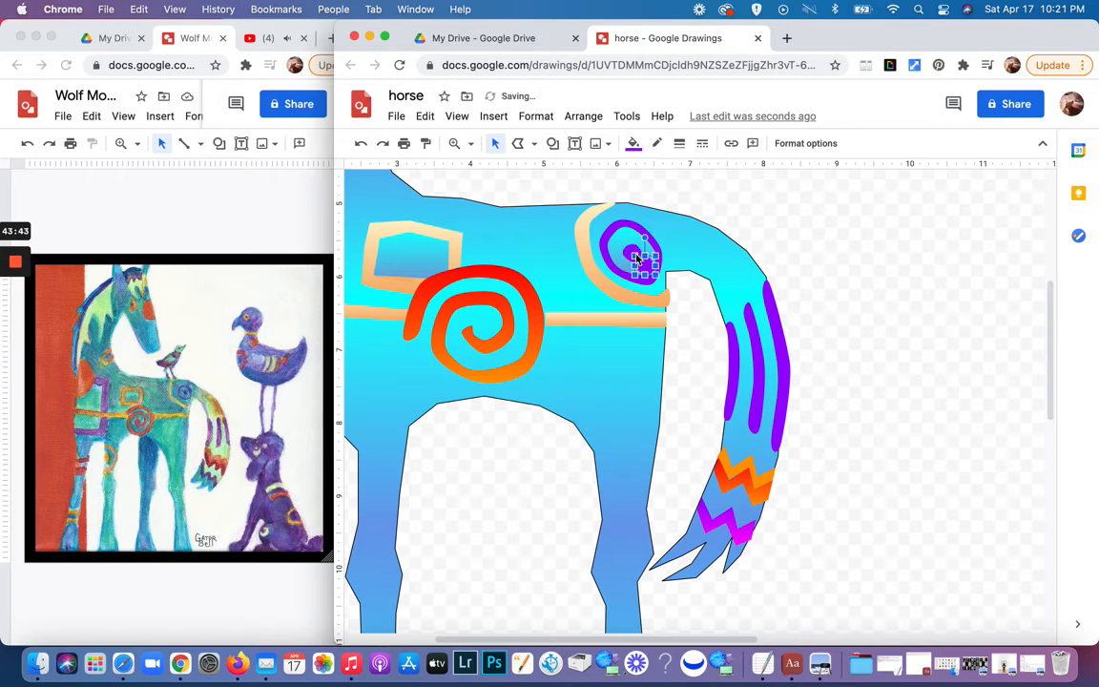
{"action": "left_click_drag", "start_coordinate": [649, 267], "coordinate": [746, 269]}
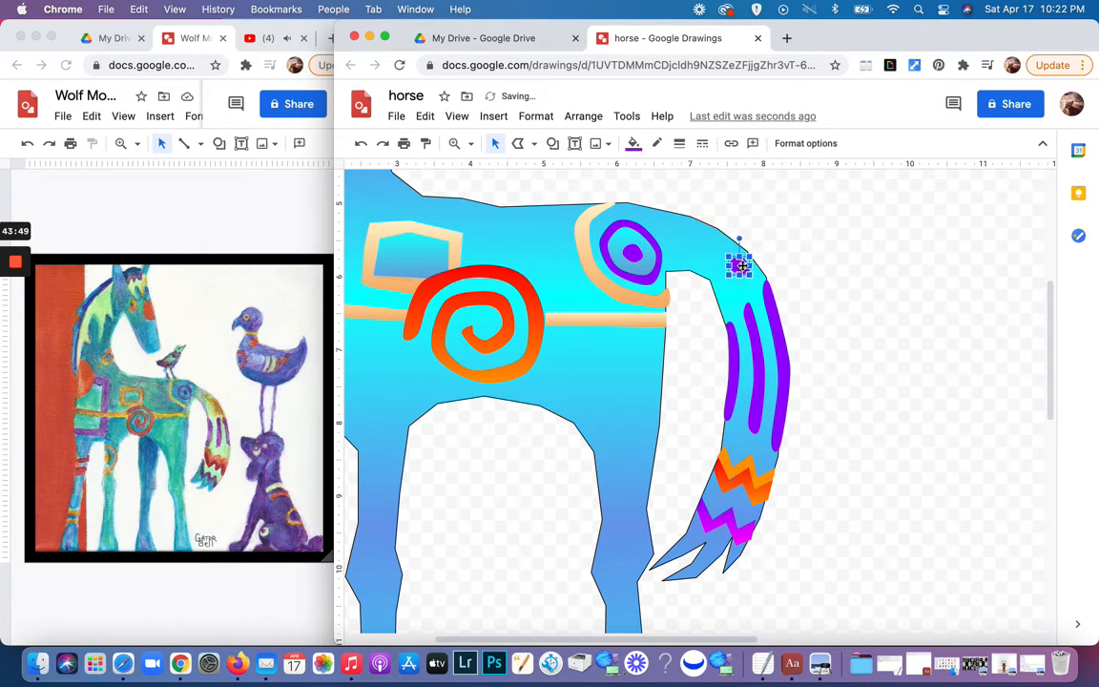
Step: Reshape the purple dot on the upper tail by moving its edit points out to the tail's outer edge
{"action": "double_click", "coordinate": [742, 266]}
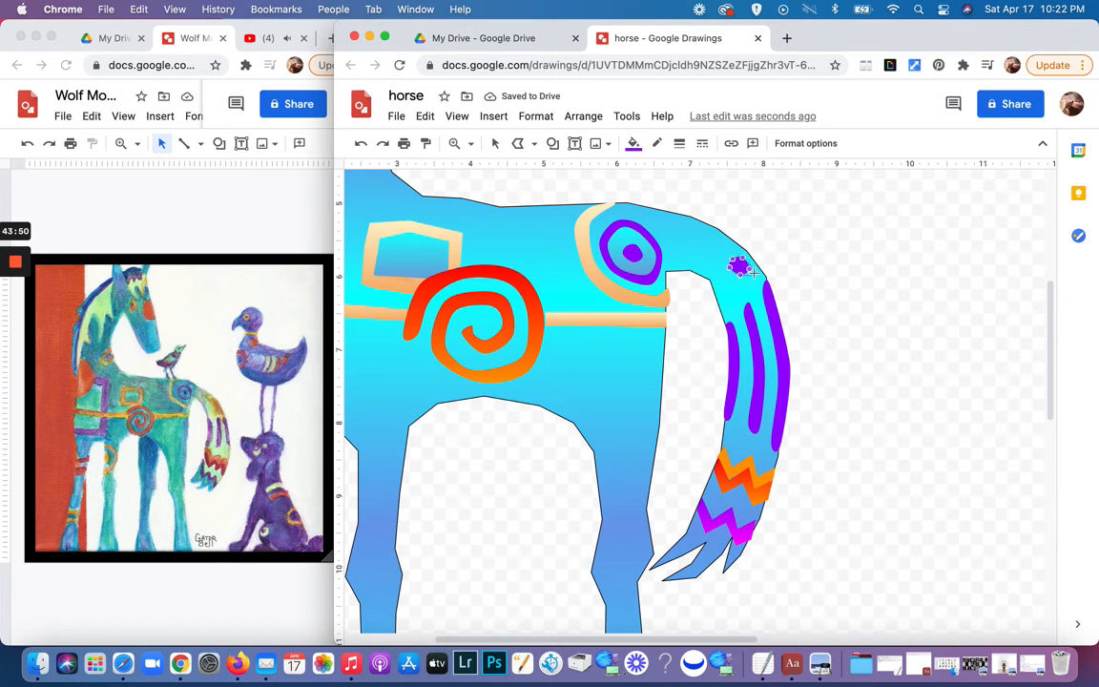
{"action": "left_click_drag", "start_coordinate": [757, 277], "coordinate": [744, 251]}
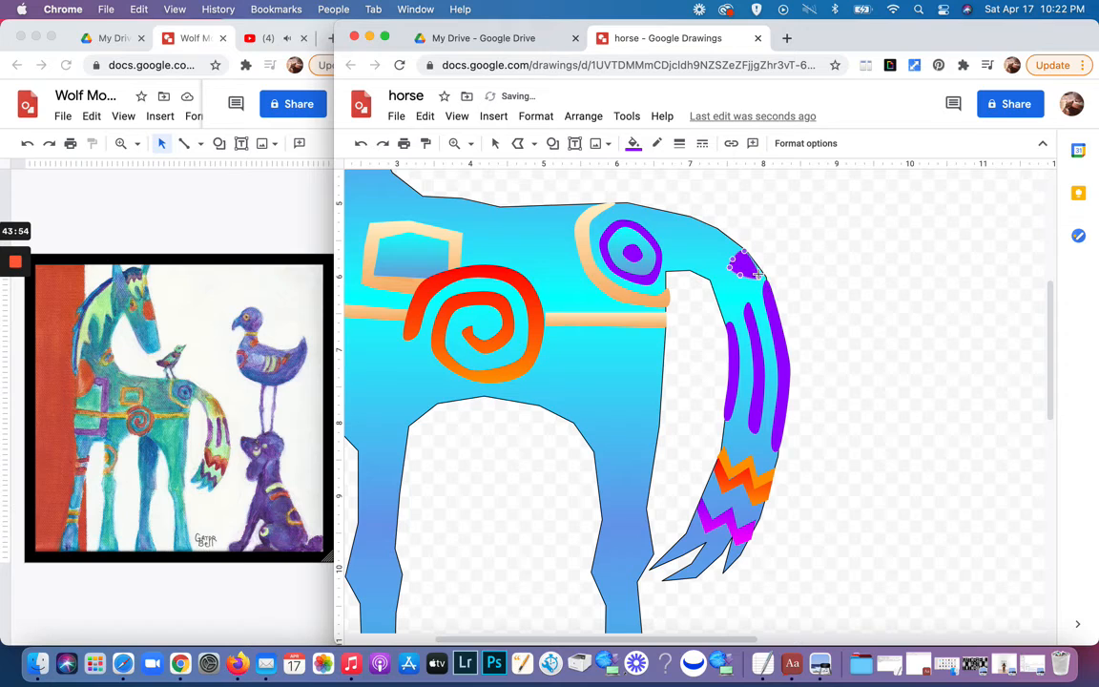
{"action": "key", "text": "Escape"}
{"action": "double_click", "coordinate": [761, 275]}
{"action": "left_click_drag", "start_coordinate": [758, 275], "coordinate": [735, 245]}
Step: Fill the reshaped spot on the upper tail with the custom beige-to-orange gradient
{"action": "left_click", "coordinate": [632, 143]}
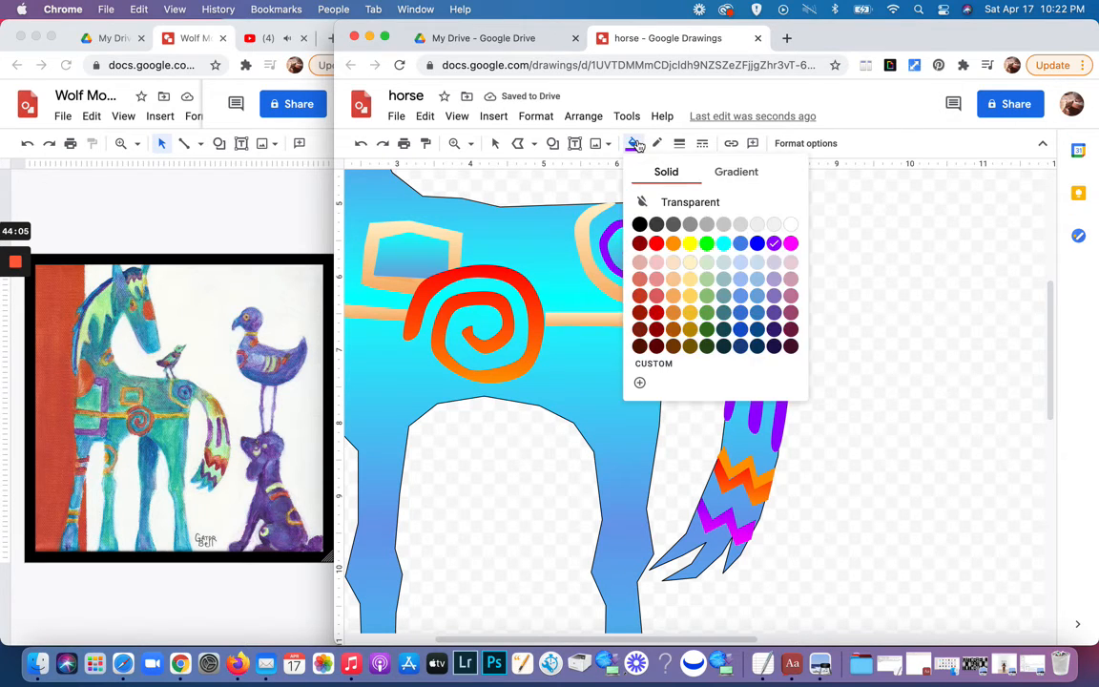
{"action": "left_click", "coordinate": [733, 171]}
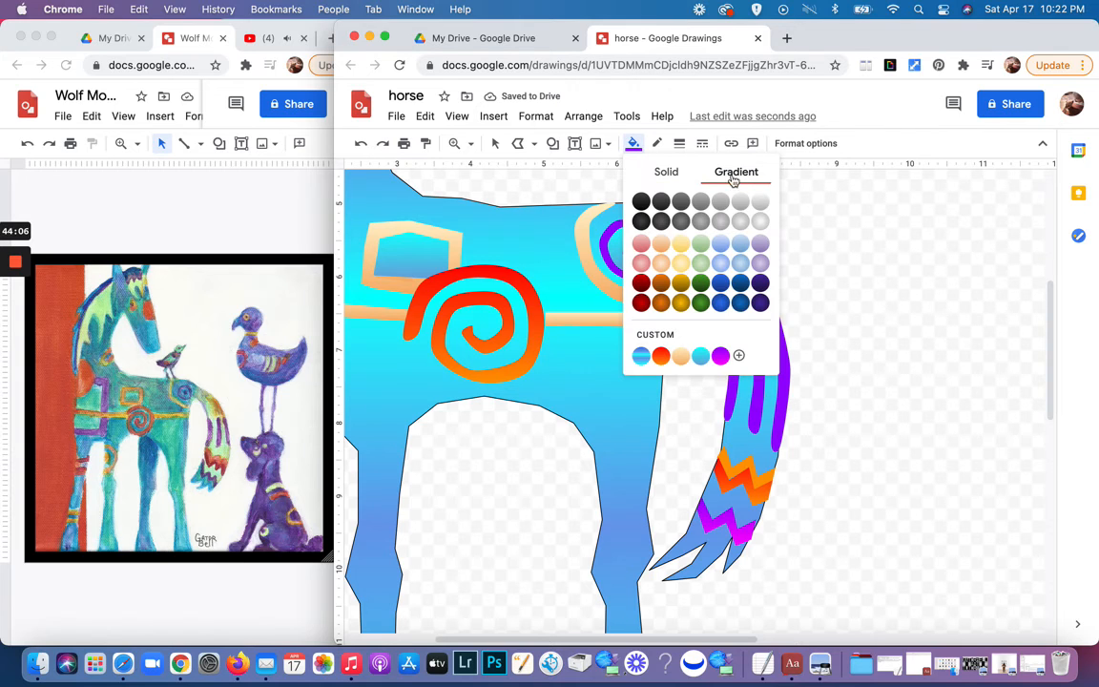
{"action": "left_click", "coordinate": [683, 362]}
{"action": "left_click", "coordinate": [834, 271]}
{"action": "left_click", "coordinate": [834, 270]}
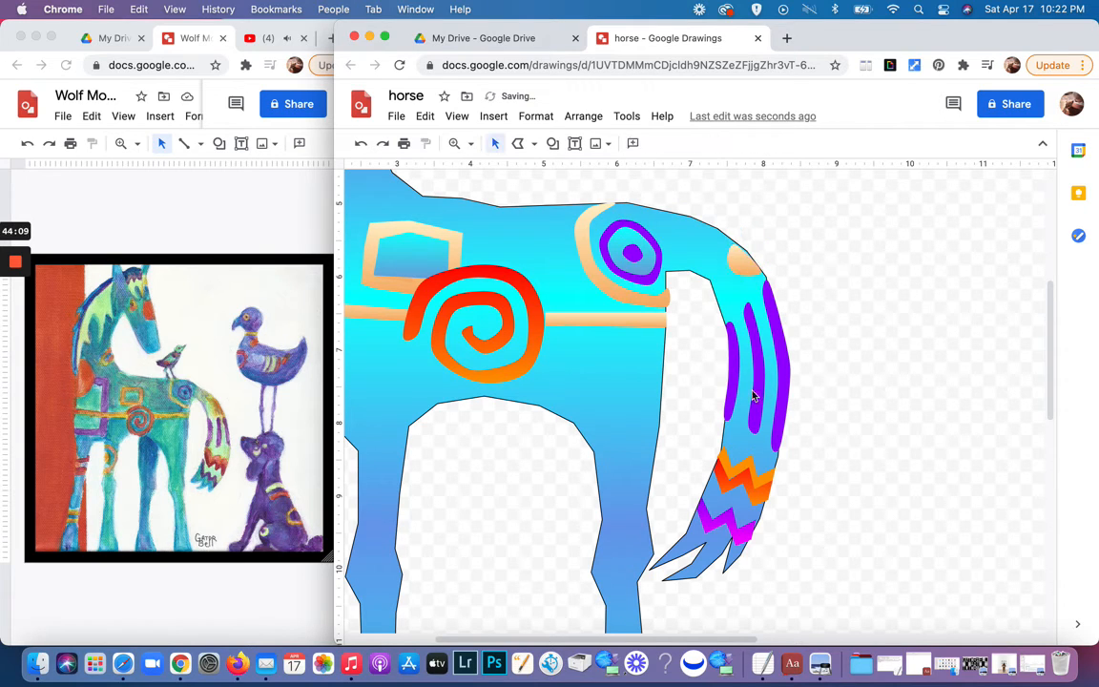
Step: Nudge the beige spot's upper edit point slightly so the shape follows the tail's contour
{"action": "left_click", "coordinate": [732, 267]}
{"action": "left_click", "coordinate": [745, 270]}
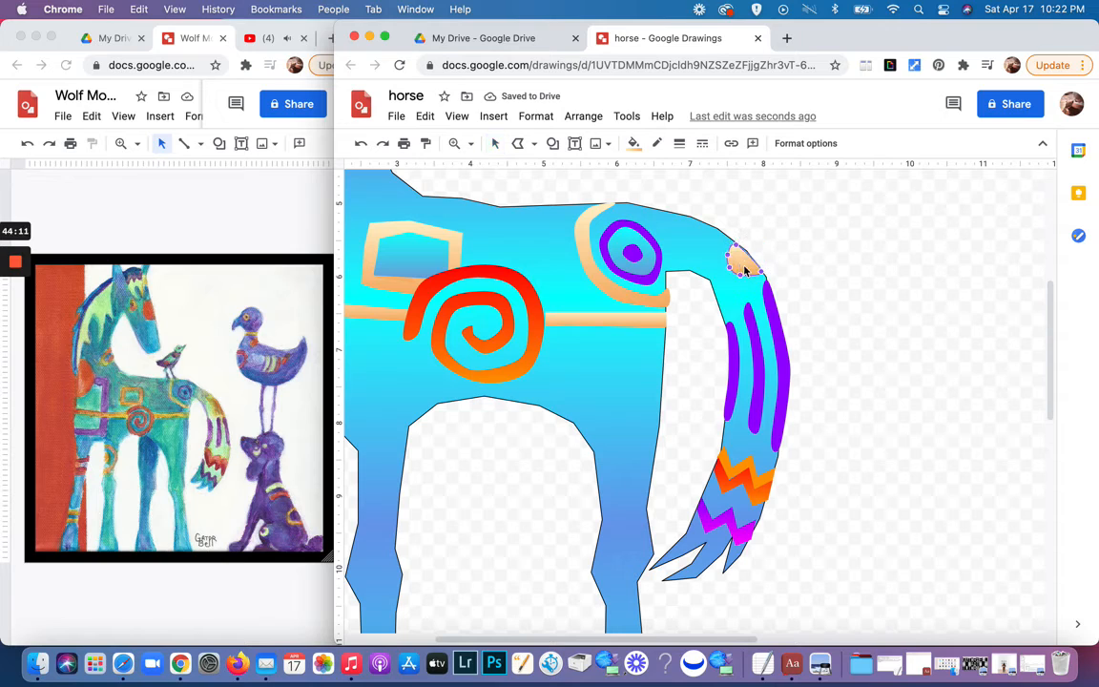
{"action": "left_click_drag", "start_coordinate": [737, 245], "coordinate": [741, 245]}
{"action": "key", "text": "Escape"}
{"action": "key", "text": "Escape"}
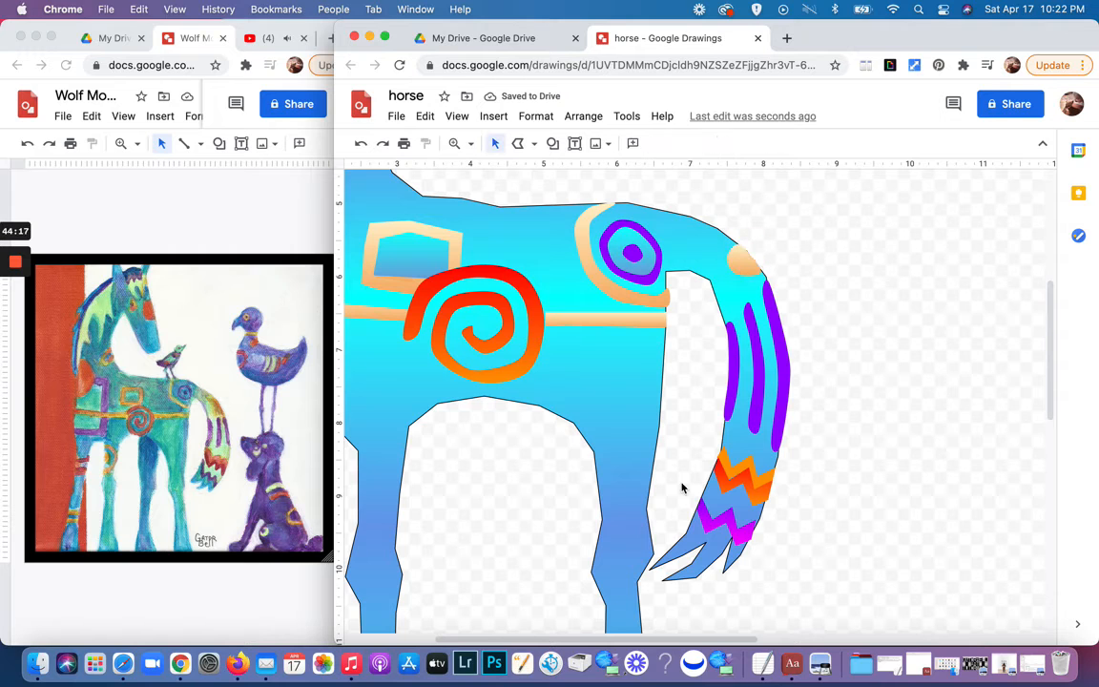
Step: Reshape the middle strand at the tail's tip by adjusting the edit points along its edges
{"action": "scroll", "coordinate": [681, 487], "scroll_direction": "down", "scroll_amount": 5}
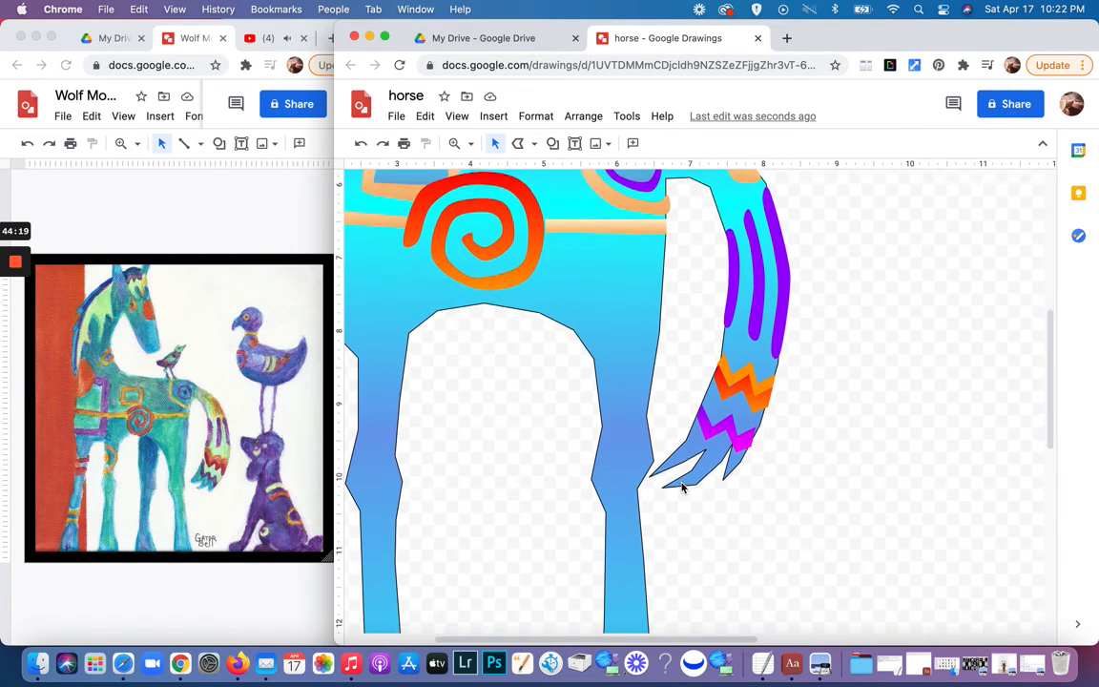
{"action": "double_click", "coordinate": [699, 467]}
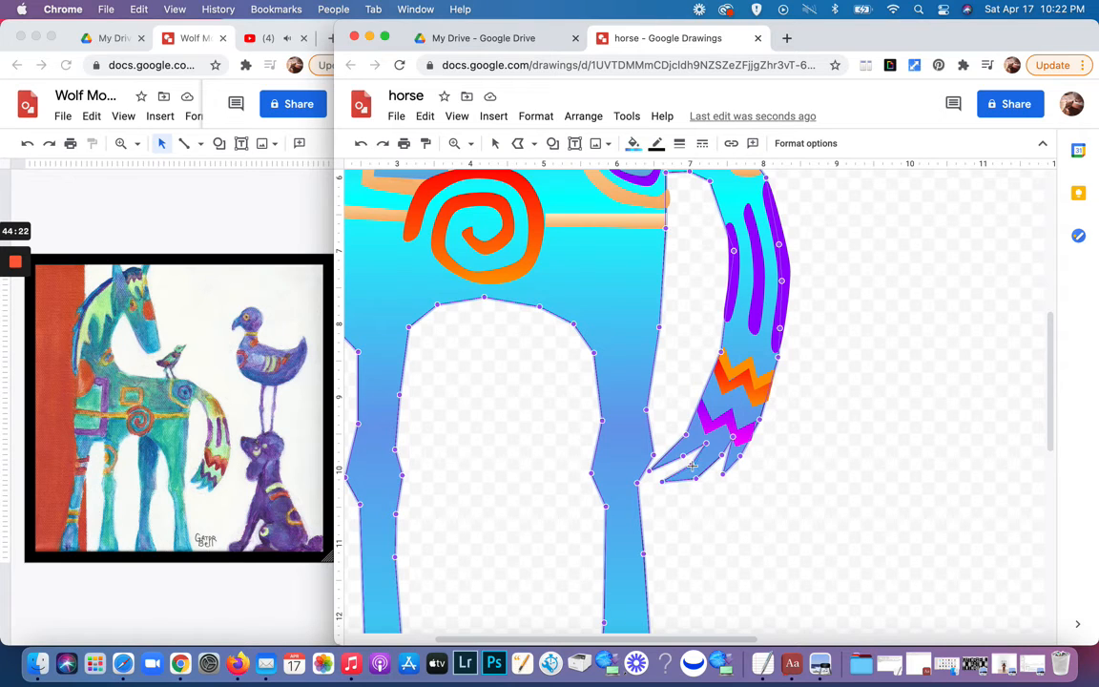
{"action": "left_click_drag", "start_coordinate": [692, 466], "coordinate": [692, 466]}
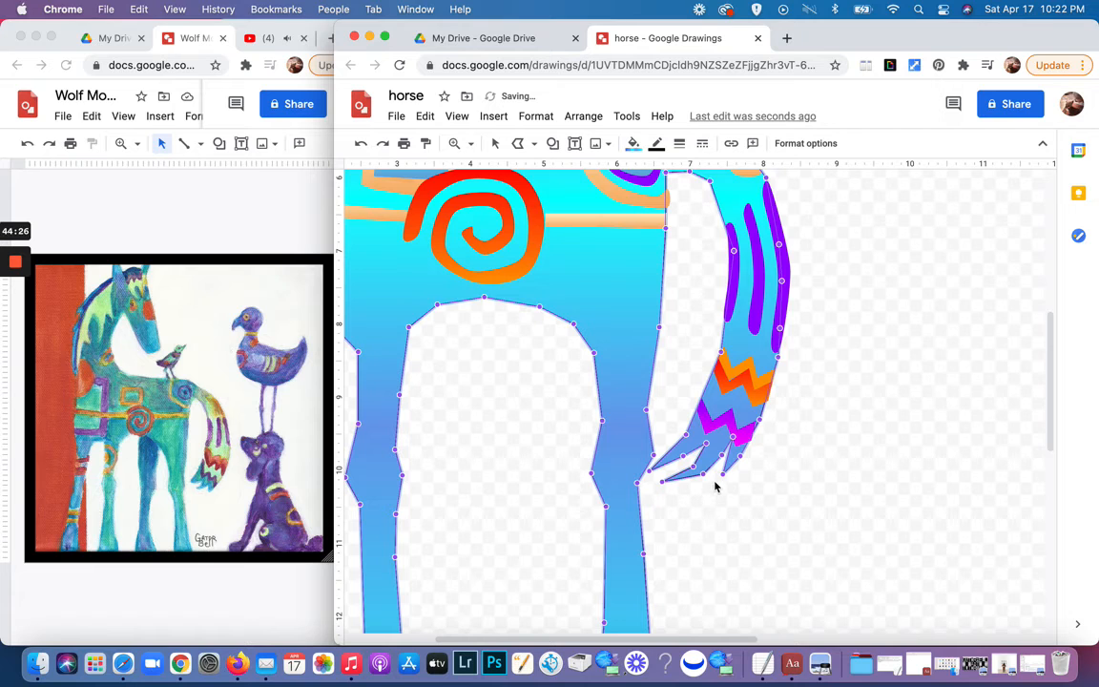
{"action": "left_click", "coordinate": [696, 501]}
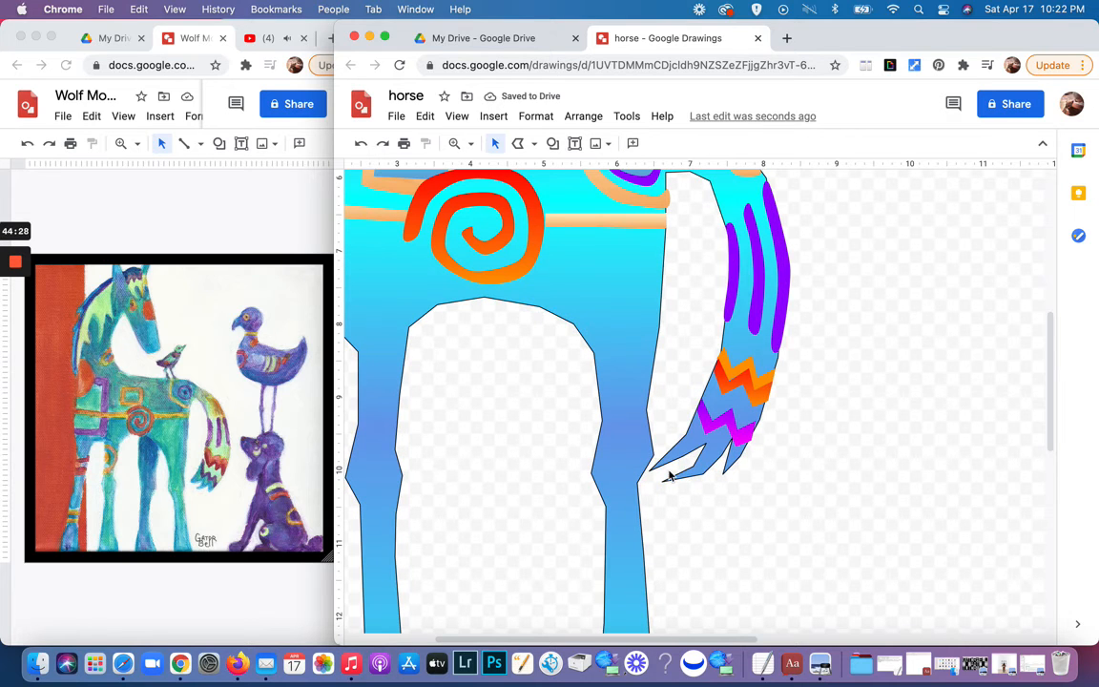
Step: Begin a new custom linear gradient fill for the horse's mane
{"action": "scroll", "coordinate": [623, 510], "scroll_direction": "up", "scroll_amount": 1}
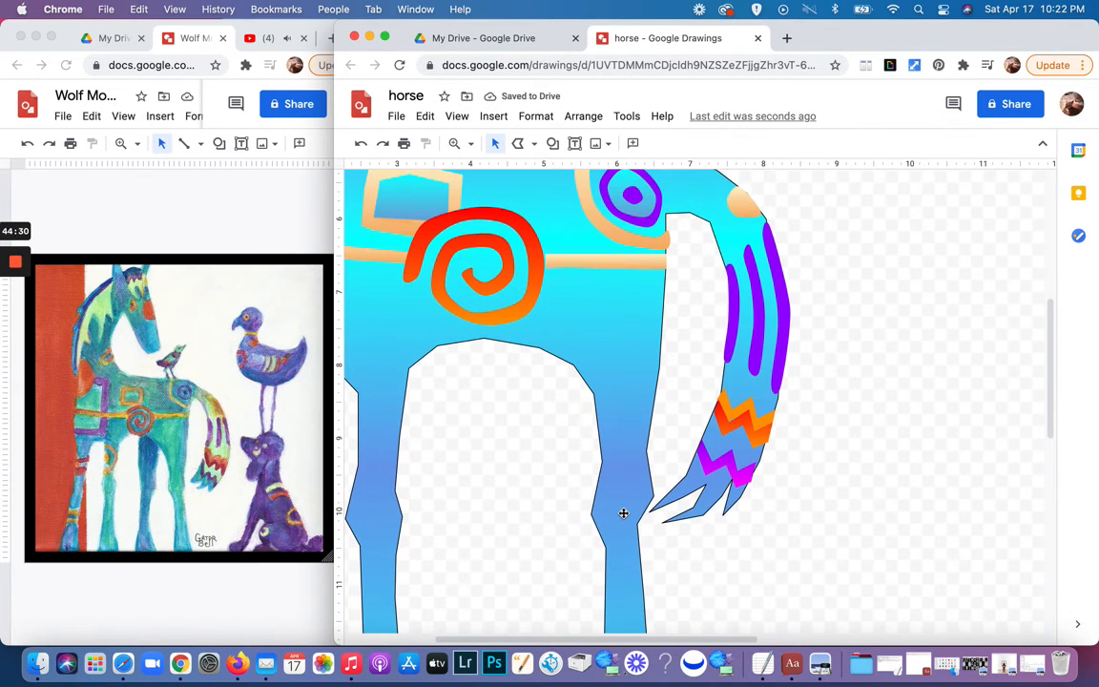
{"action": "scroll", "coordinate": [623, 513], "scroll_direction": "up", "scroll_amount": 10}
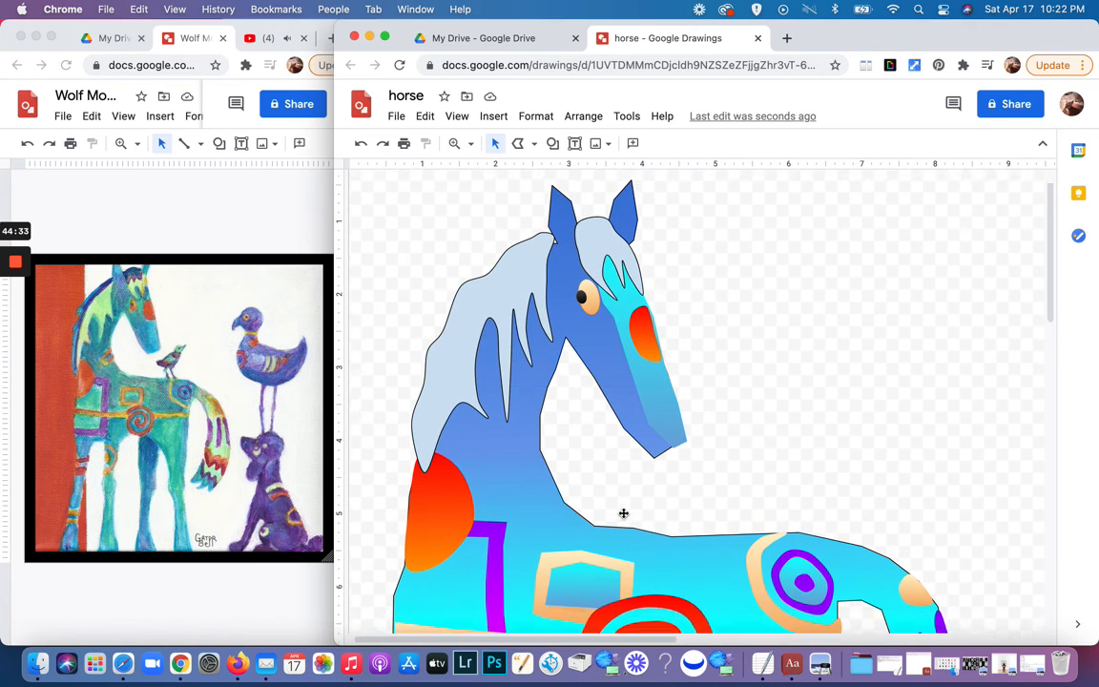
{"action": "scroll", "coordinate": [623, 513], "scroll_direction": "up", "scroll_amount": 2}
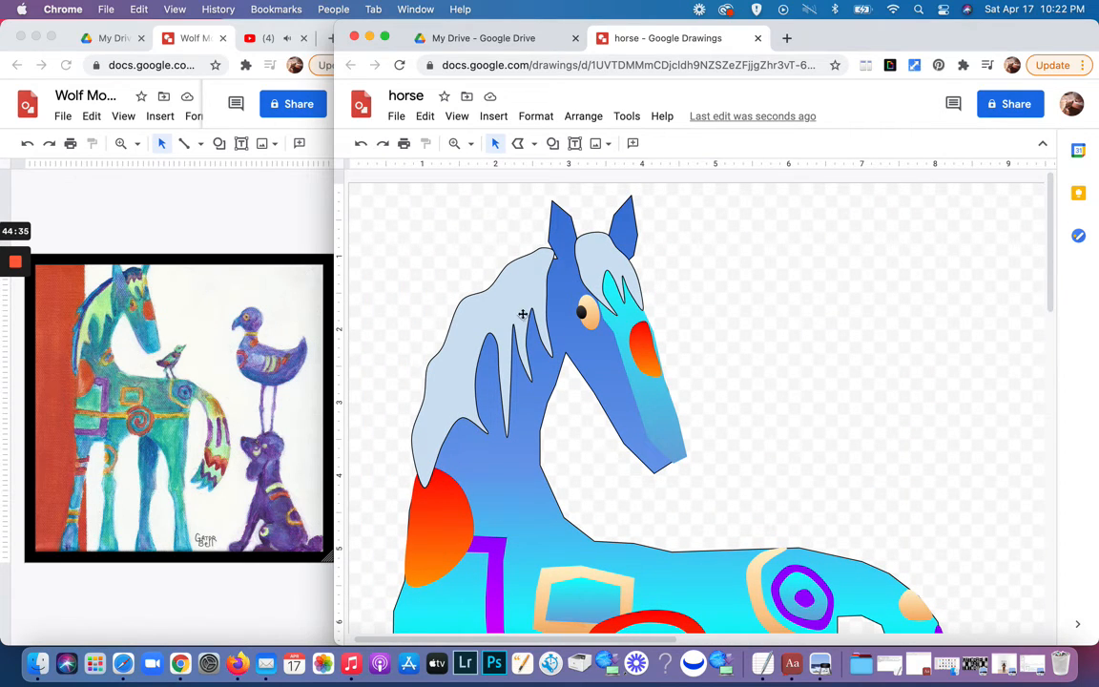
{"action": "left_click", "coordinate": [465, 276]}
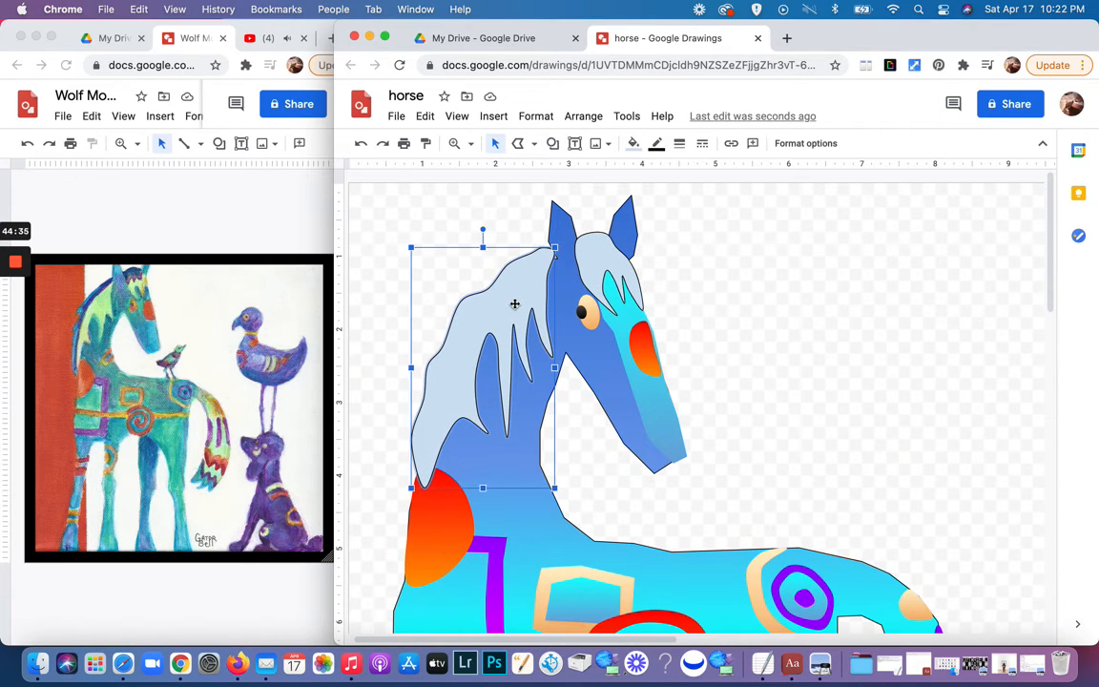
{"action": "left_click", "coordinate": [633, 143]}
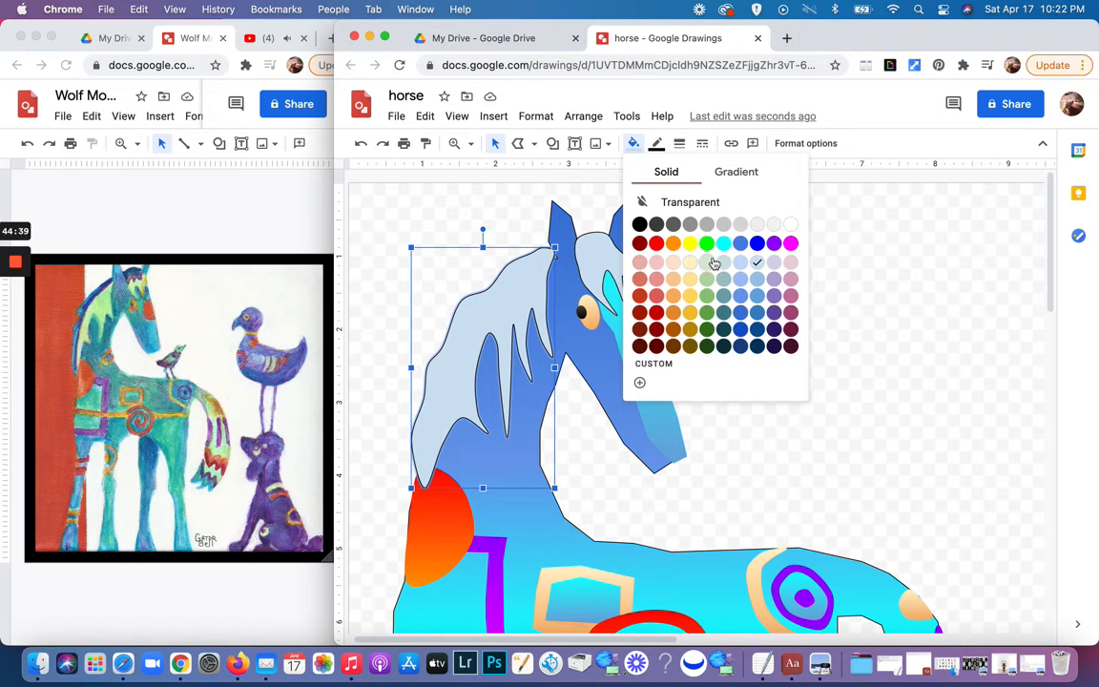
{"action": "left_click", "coordinate": [733, 172]}
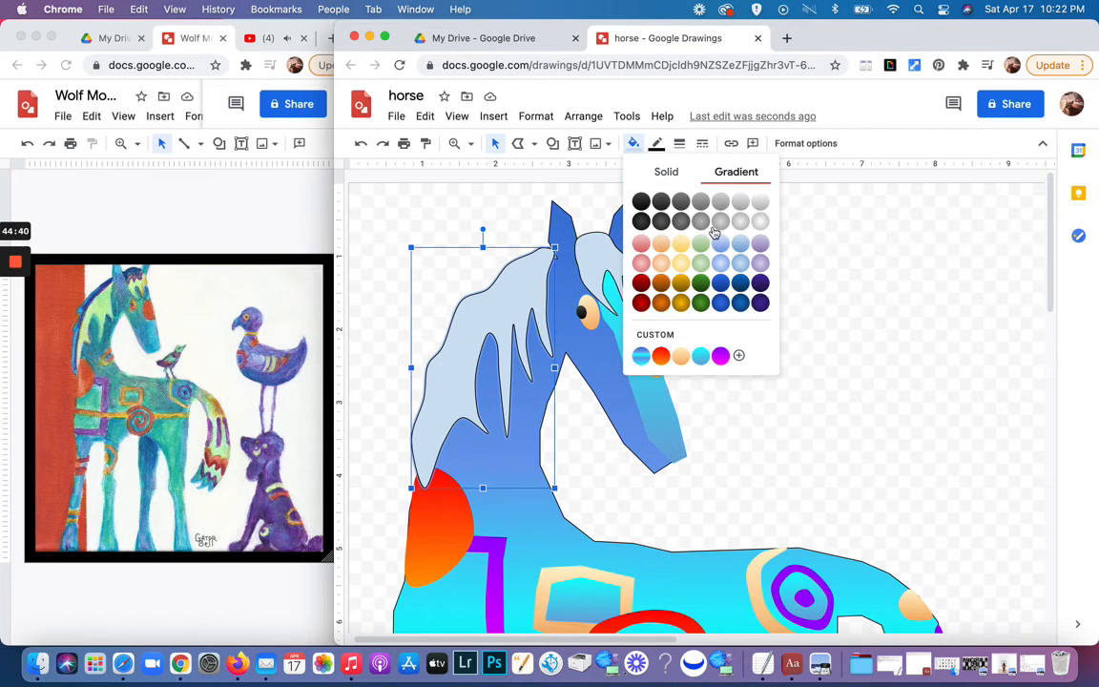
{"action": "left_click", "coordinate": [655, 335]}
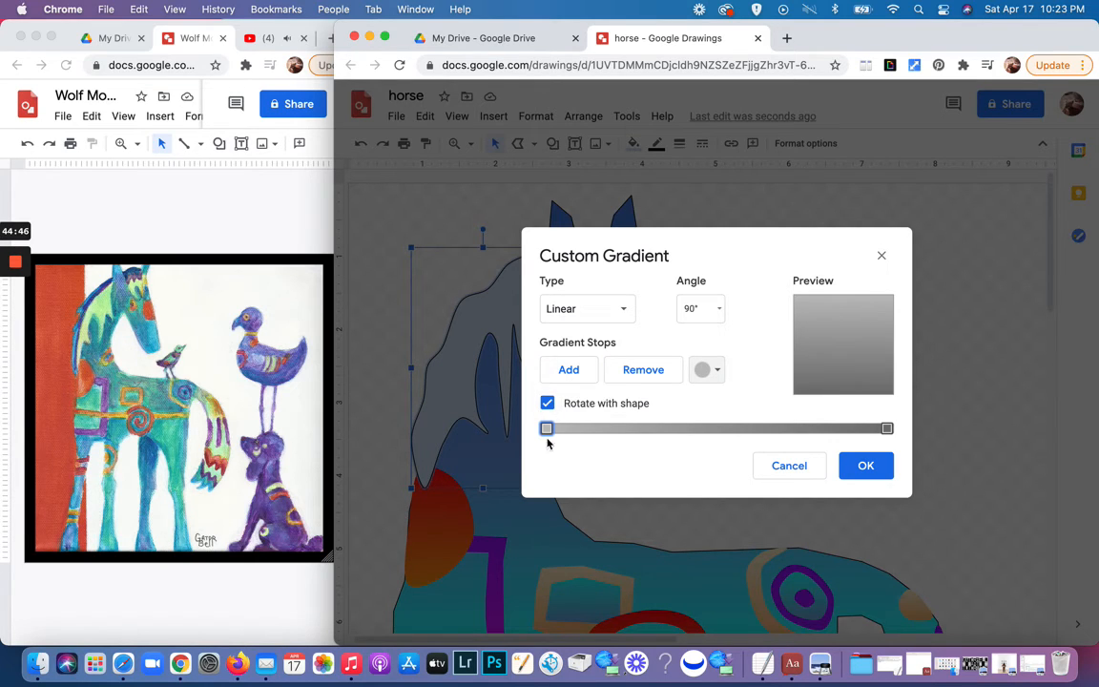
Step: Set the mane gradient's first stop to the custom mint colour #97ffe4ff and select the end stop
{"action": "left_click", "coordinate": [707, 369]}
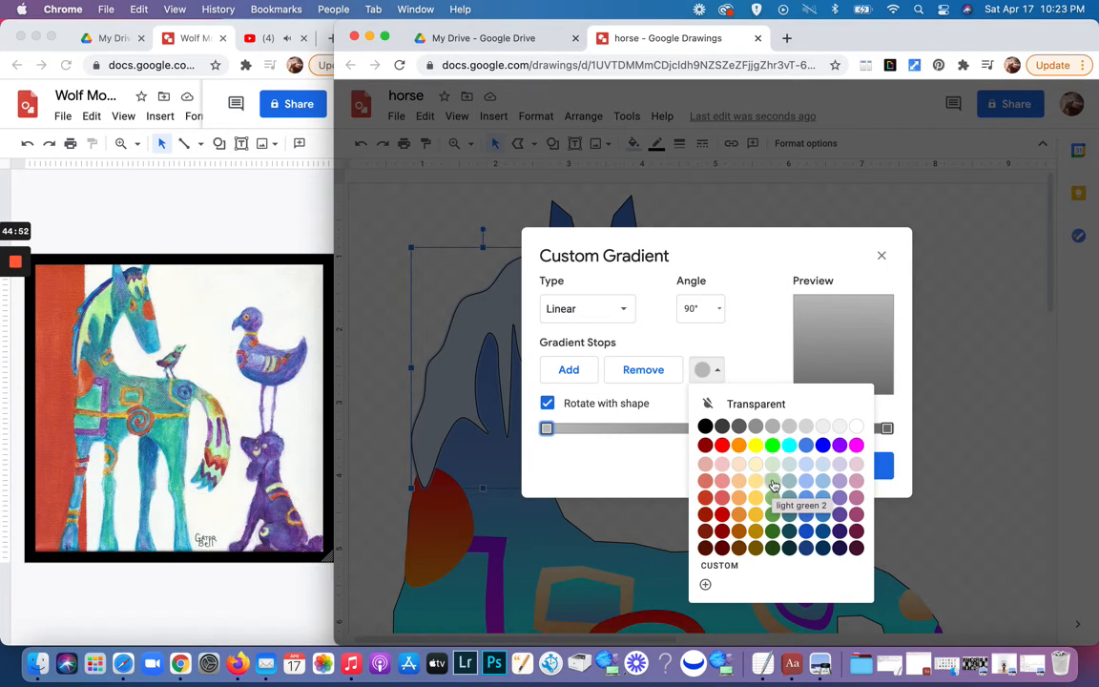
{"action": "left_click", "coordinate": [789, 444]}
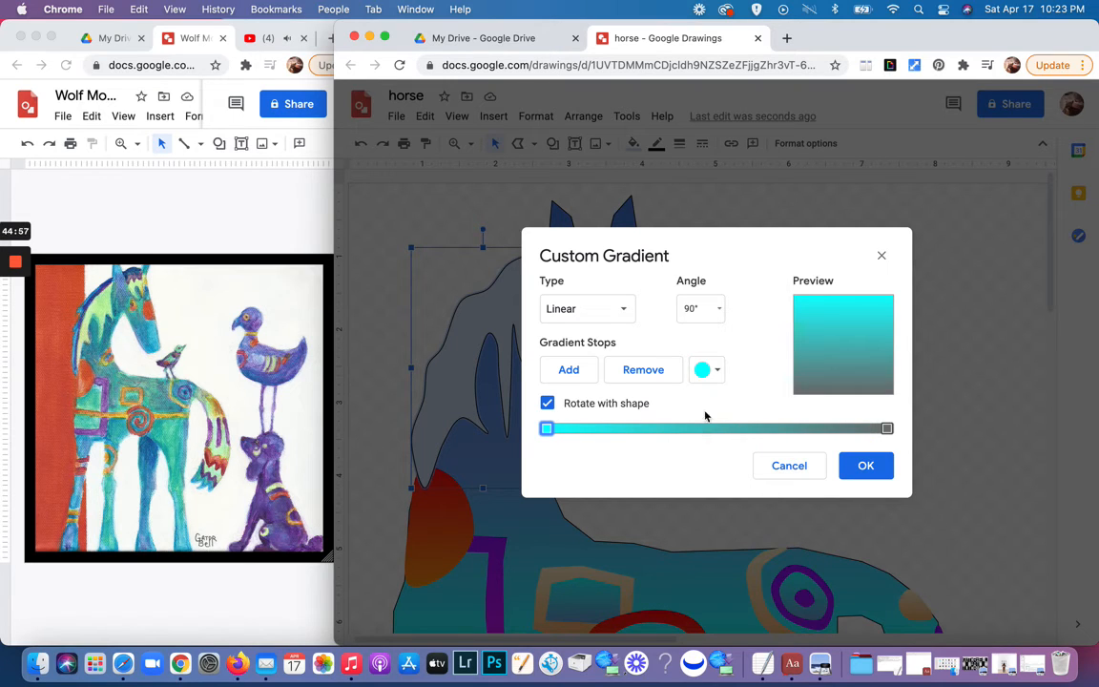
{"action": "left_click", "coordinate": [717, 370]}
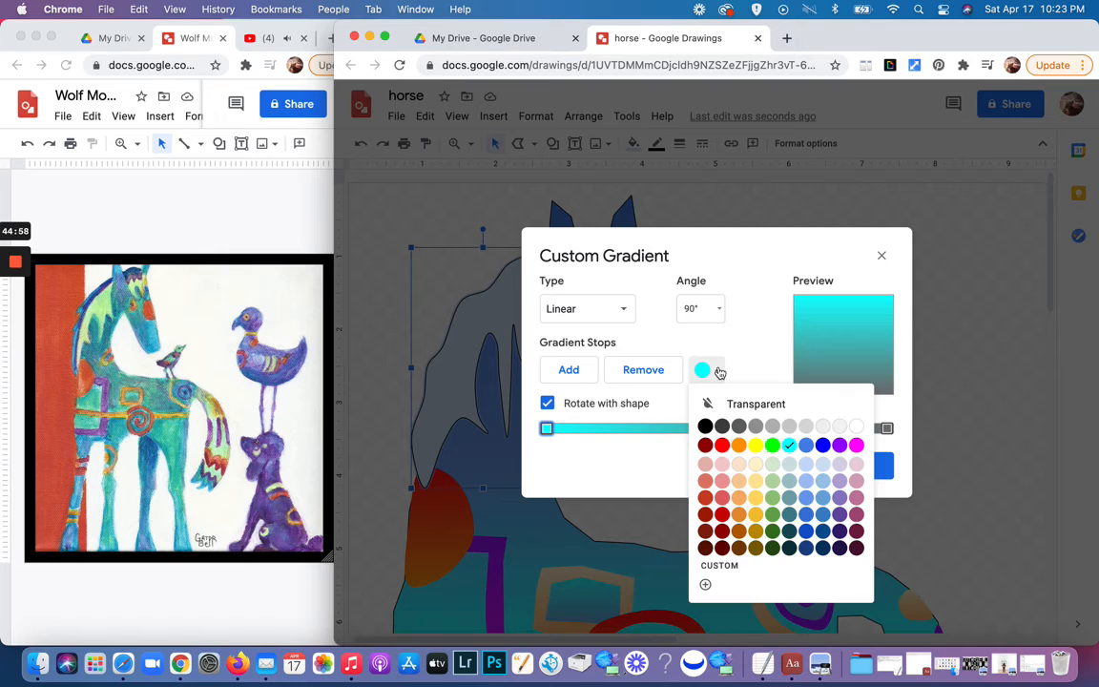
{"action": "left_click", "coordinate": [705, 584]}
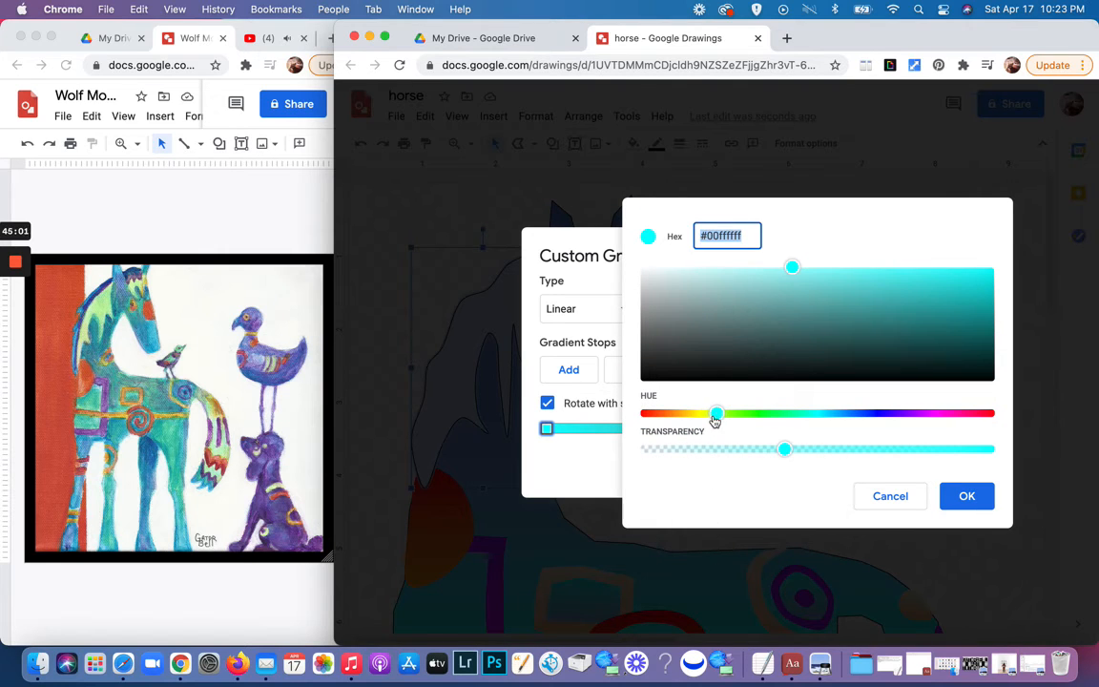
{"action": "left_click_drag", "start_coordinate": [716, 416], "coordinate": [803, 426]}
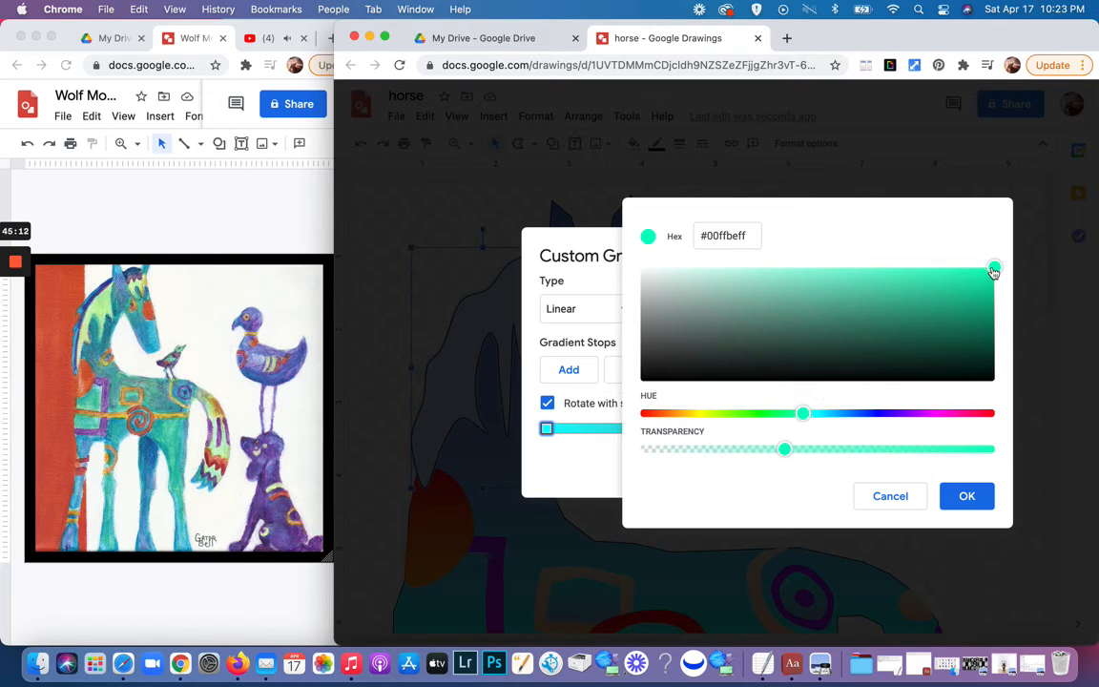
{"action": "left_click_drag", "start_coordinate": [994, 268], "coordinate": [786, 272]}
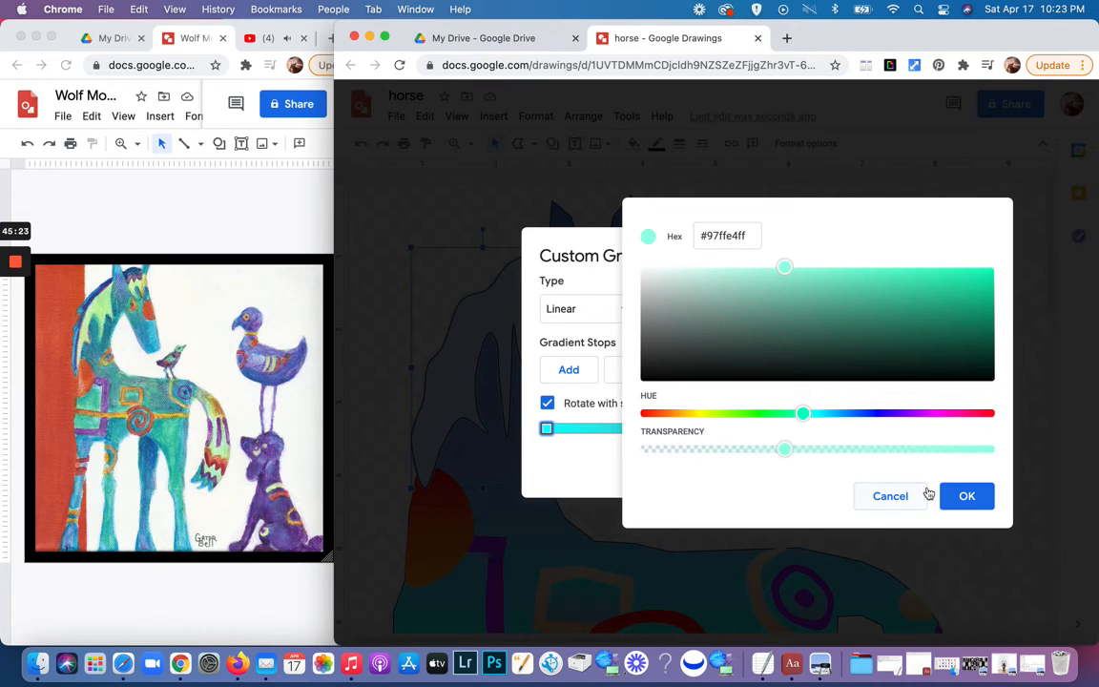
{"action": "left_click", "coordinate": [965, 496]}
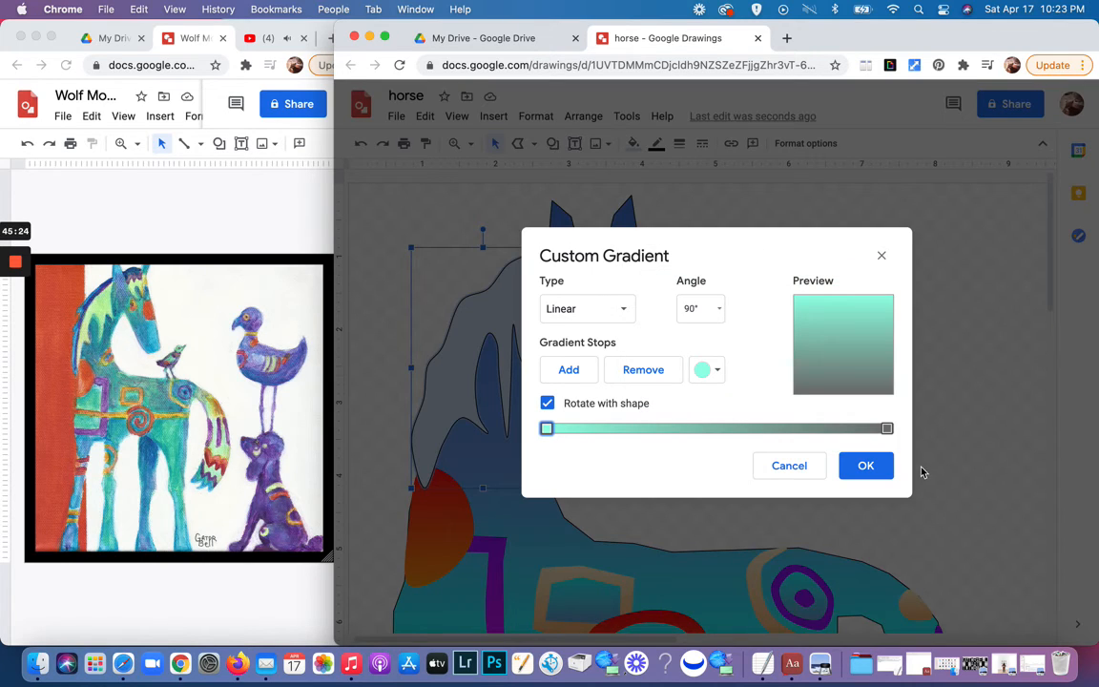
{"action": "left_click", "coordinate": [885, 429]}
{"action": "left_click", "coordinate": [711, 371]}
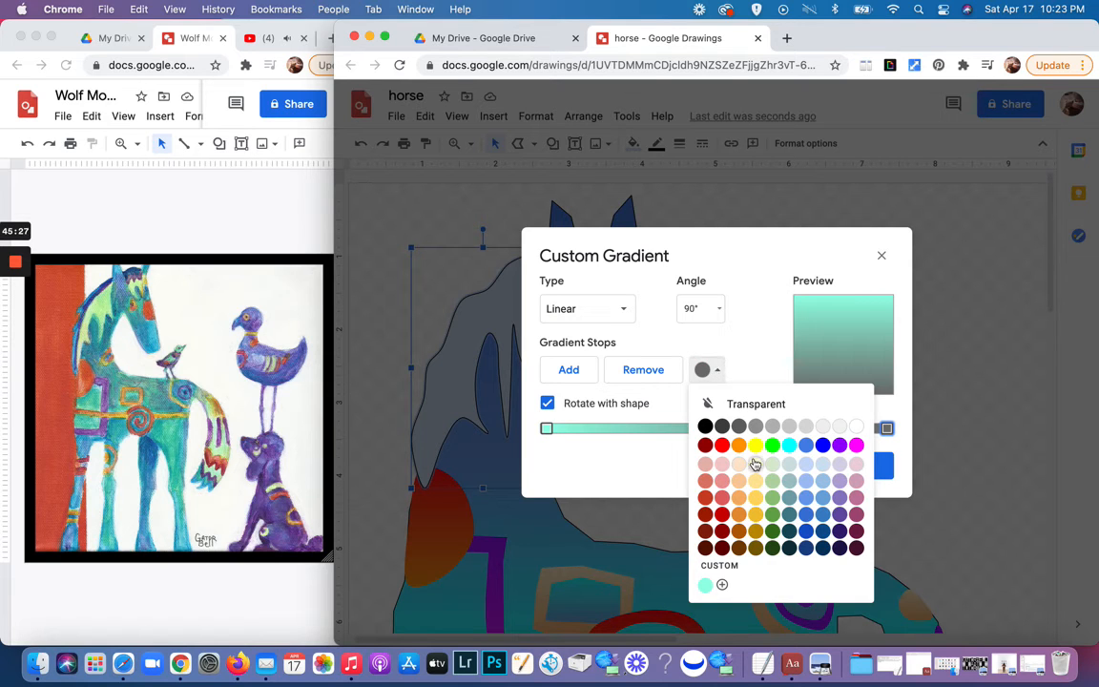
{"action": "left_click", "coordinate": [720, 567]}
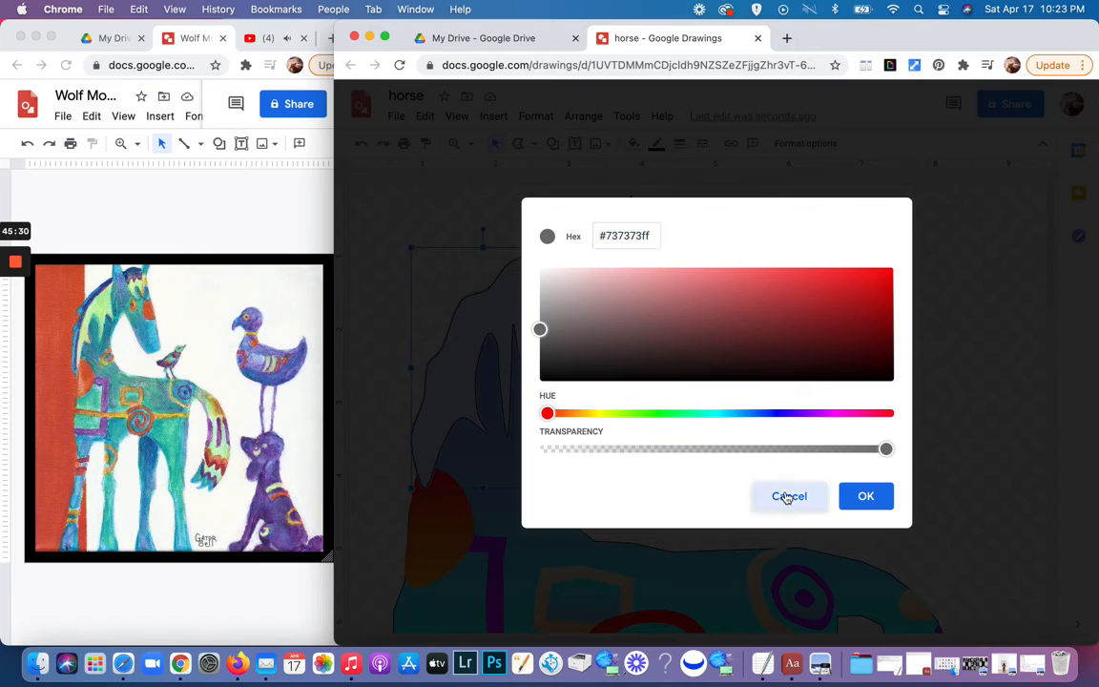
{"action": "left_click", "coordinate": [787, 495]}
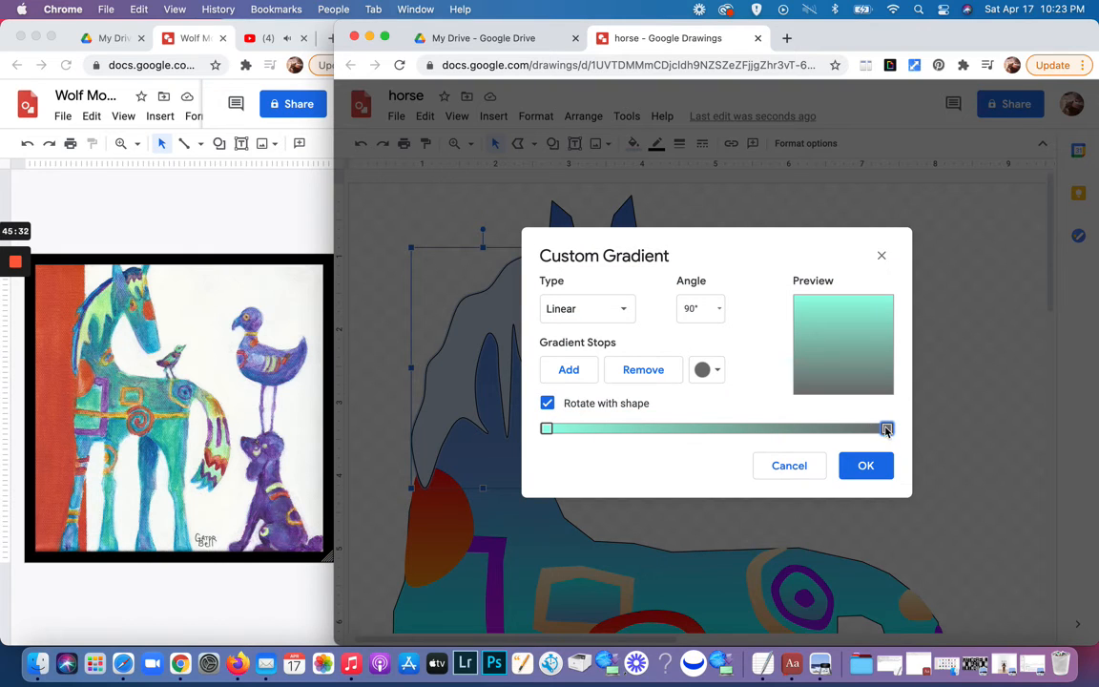
Step: Give the end stop a custom aqua based on the saved mint, with the hue shifted slightly toward blue, and apply the gradient to the mane
{"action": "left_click", "coordinate": [709, 371]}
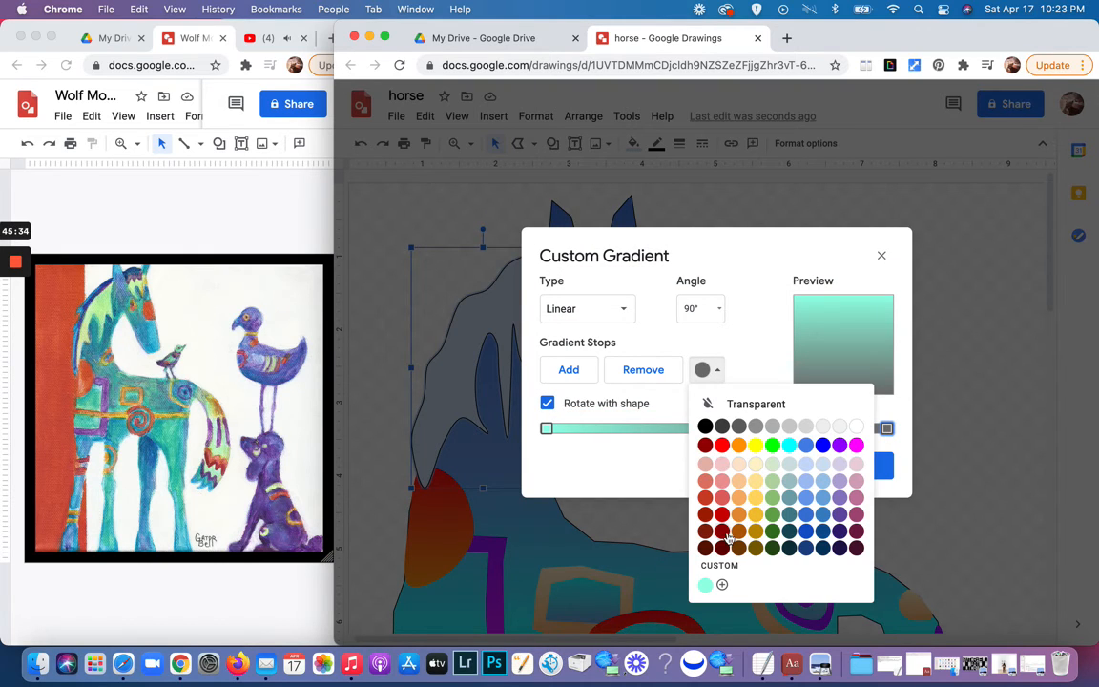
{"action": "left_click", "coordinate": [705, 584]}
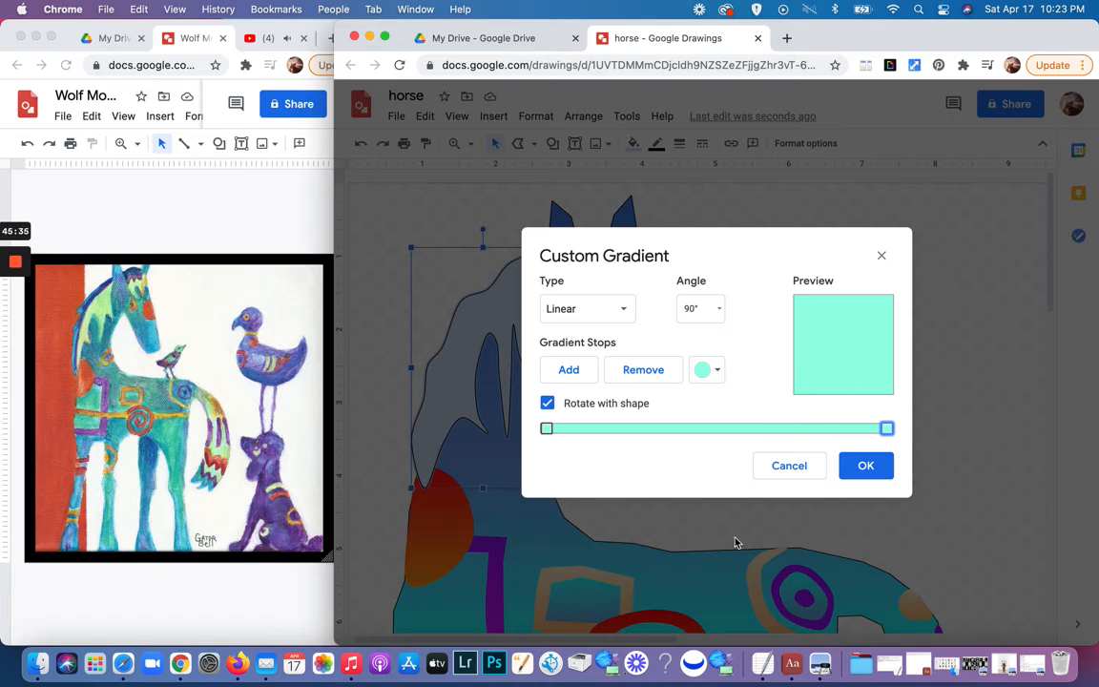
{"action": "left_click", "coordinate": [708, 370]}
{"action": "left_click", "coordinate": [720, 584]}
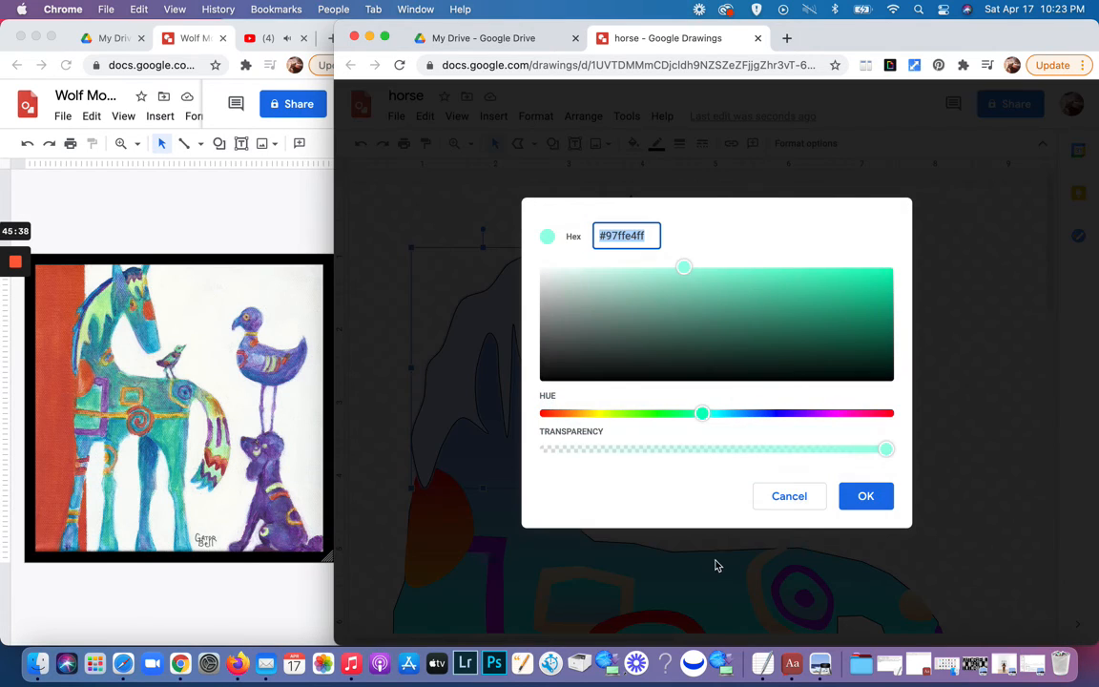
{"action": "left_click", "coordinate": [687, 268]}
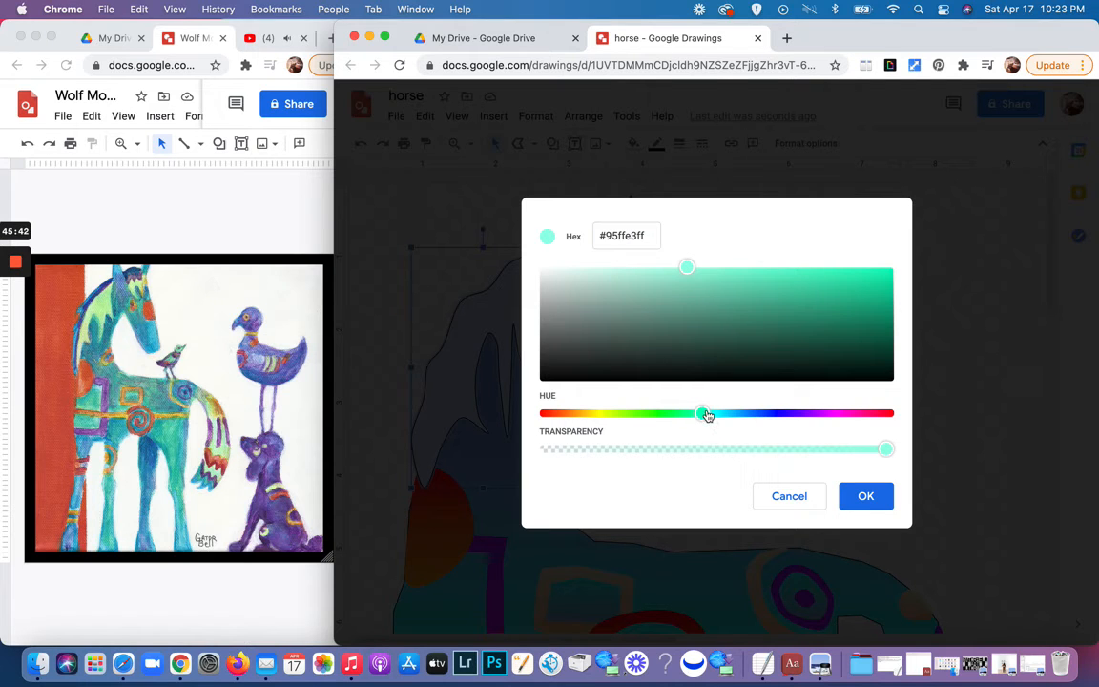
{"action": "left_click_drag", "start_coordinate": [707, 415], "coordinate": [723, 417]}
{"action": "left_click", "coordinate": [865, 496]}
{"action": "left_click", "coordinate": [866, 465]}
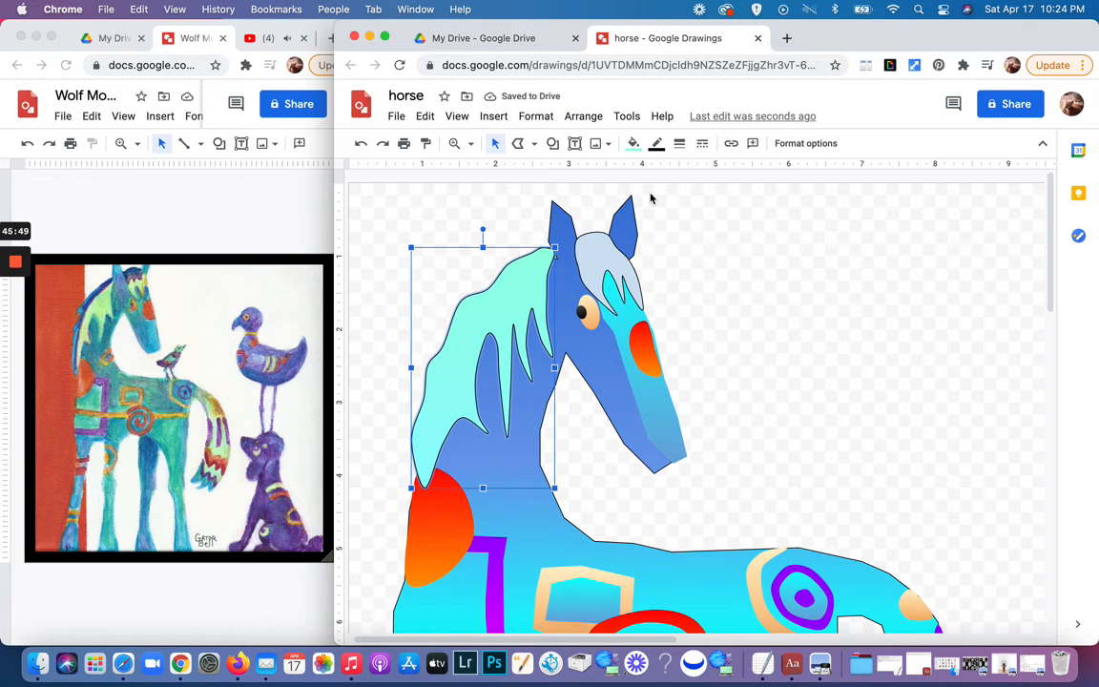
Step: Make the mane's outline transparent and deselect the mane
{"action": "left_click", "coordinate": [656, 143]}
{"action": "left_click", "coordinate": [704, 172]}
{"action": "left_click", "coordinate": [716, 276]}
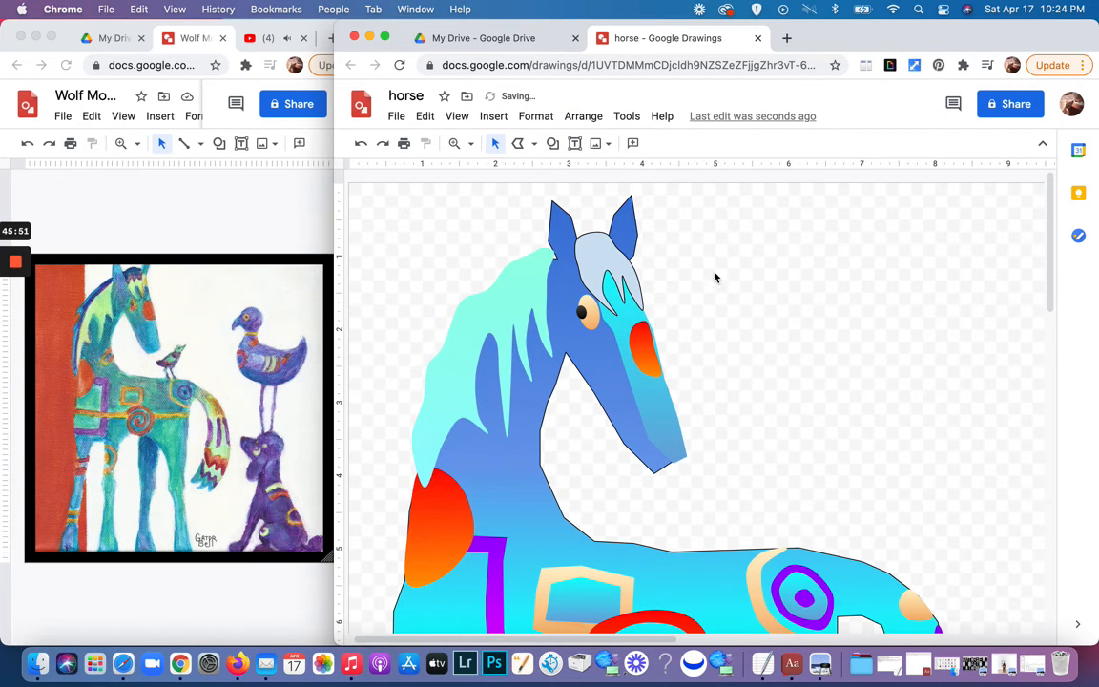
Step: Fill the forelock between the ears with the saved custom mint colour and make its outline transparent
{"action": "scroll", "coordinate": [716, 277], "scroll_direction": "down", "scroll_amount": 1}
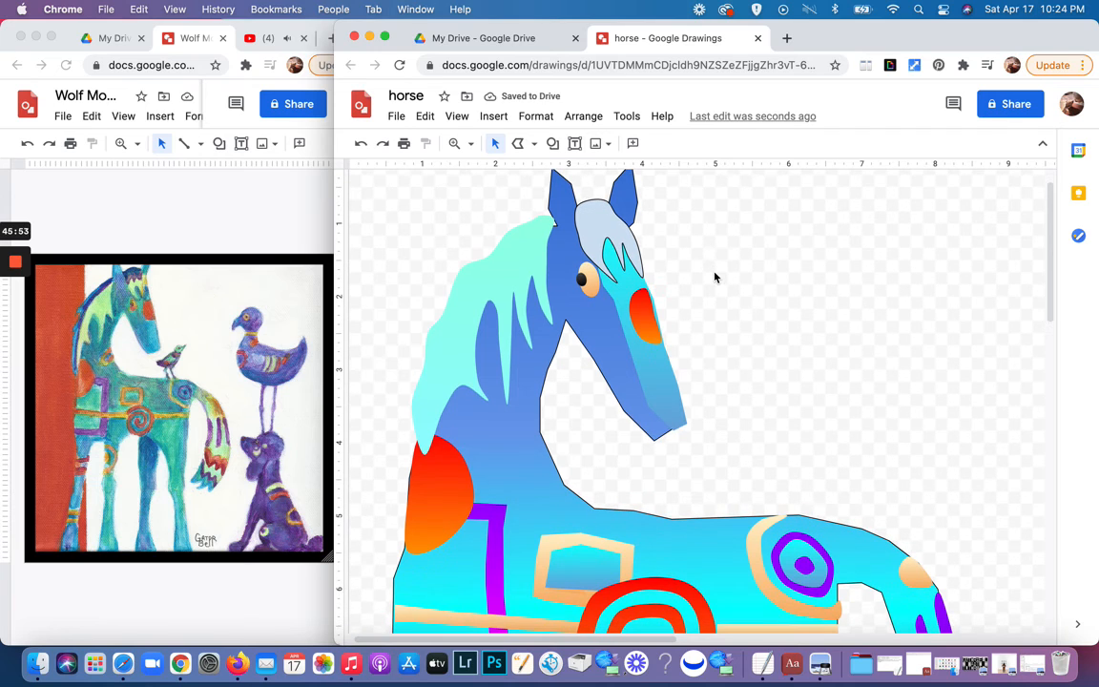
{"action": "scroll", "coordinate": [716, 276], "scroll_direction": "up", "scroll_amount": 1}
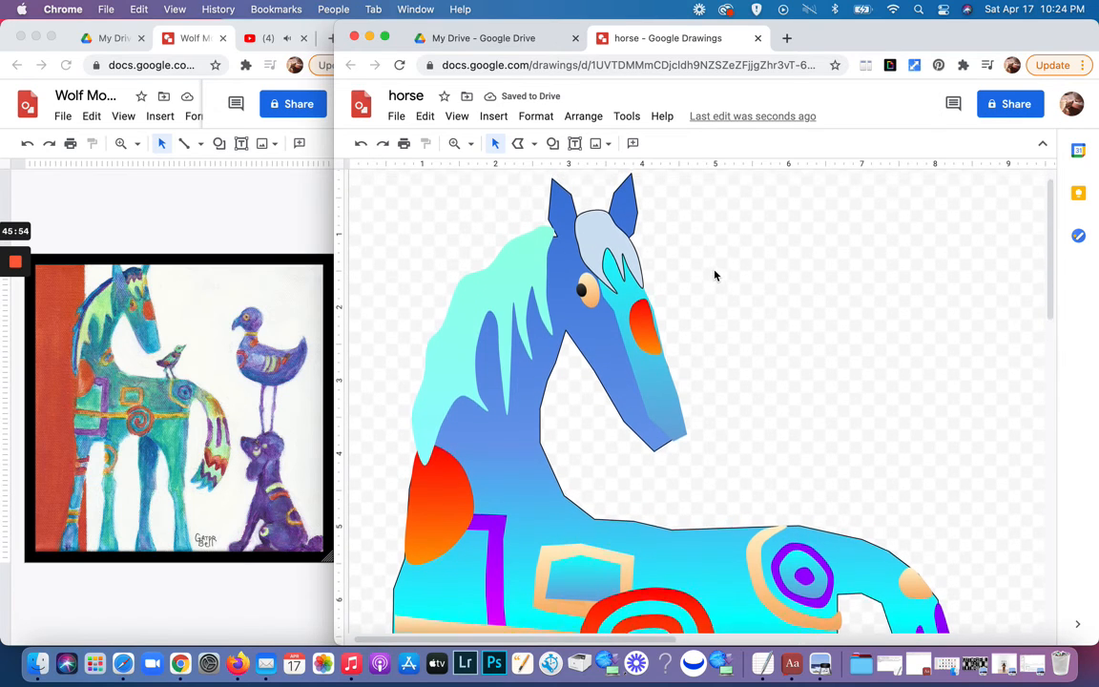
{"action": "left_click", "coordinate": [607, 239]}
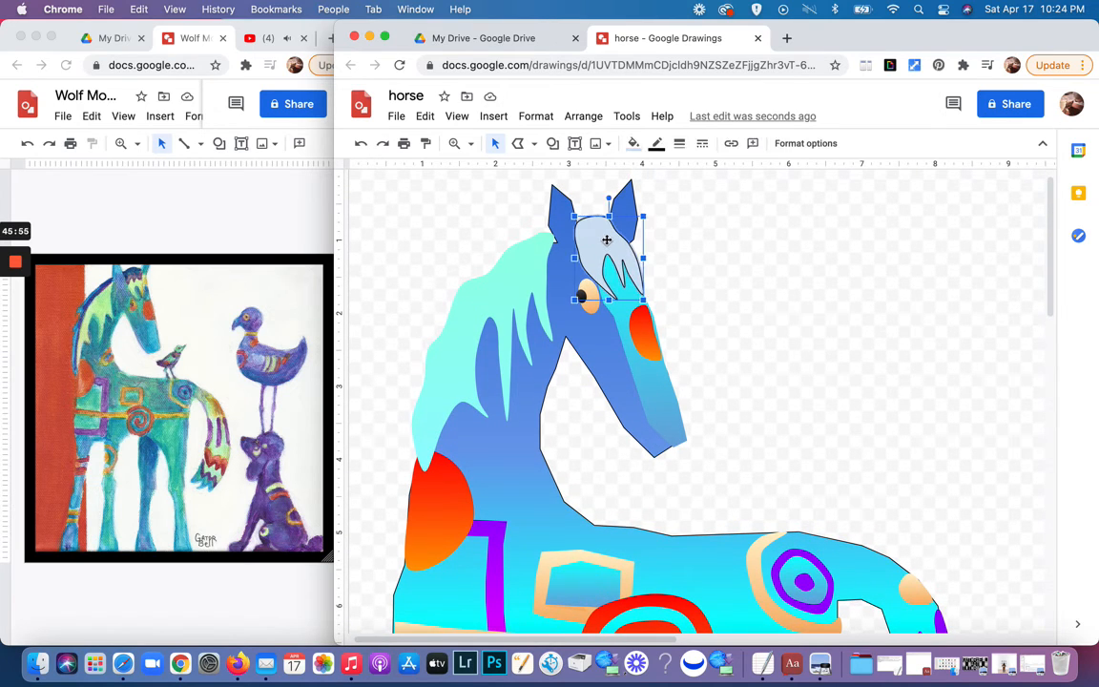
{"action": "left_click", "coordinate": [632, 143]}
{"action": "left_click", "coordinate": [639, 382]}
{"action": "left_click", "coordinate": [765, 364]}
{"action": "left_click", "coordinate": [603, 249]}
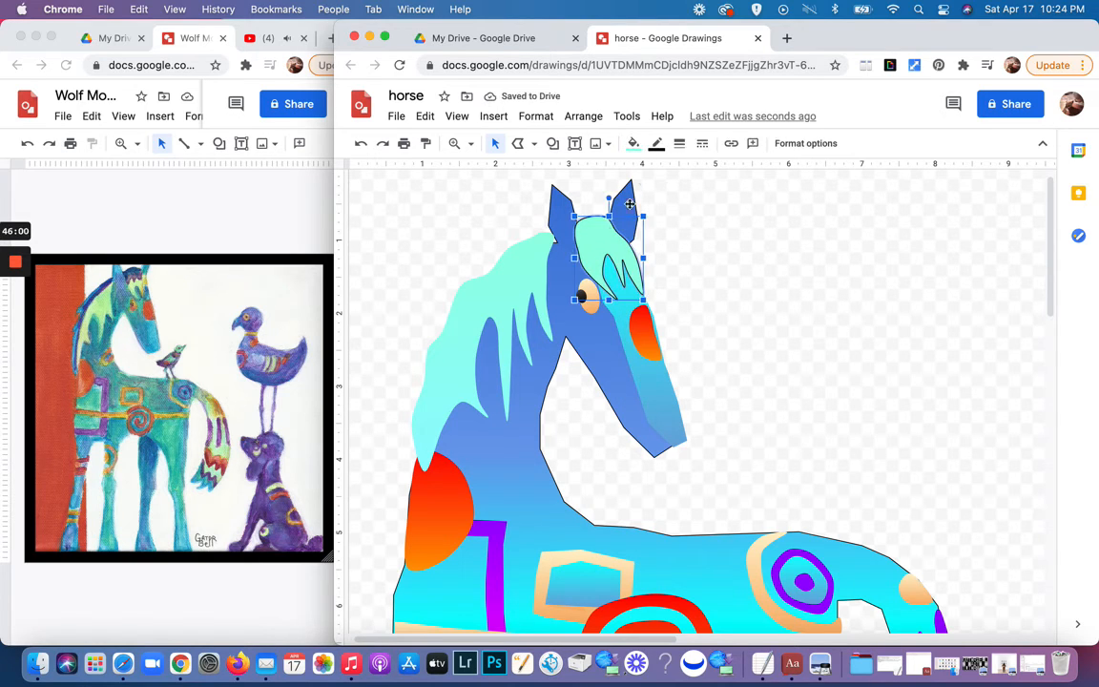
{"action": "left_click", "coordinate": [658, 144]}
{"action": "left_click", "coordinate": [695, 170]}
{"action": "left_click", "coordinate": [734, 279]}
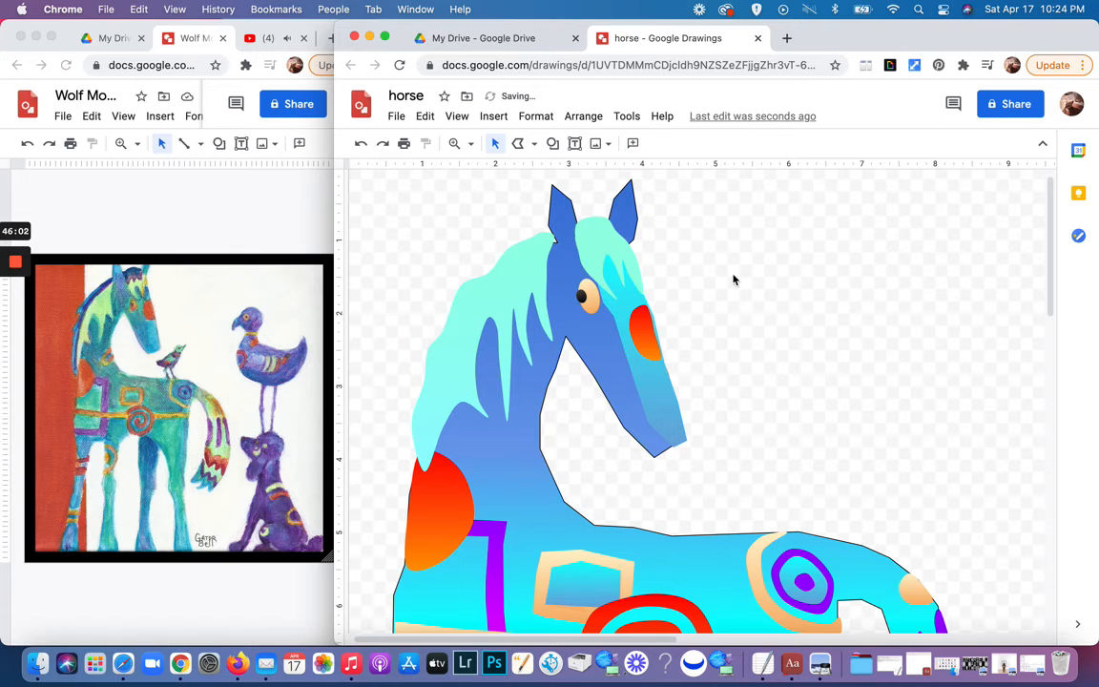
{"action": "scroll", "coordinate": [779, 371], "scroll_direction": "down", "scroll_amount": 5}
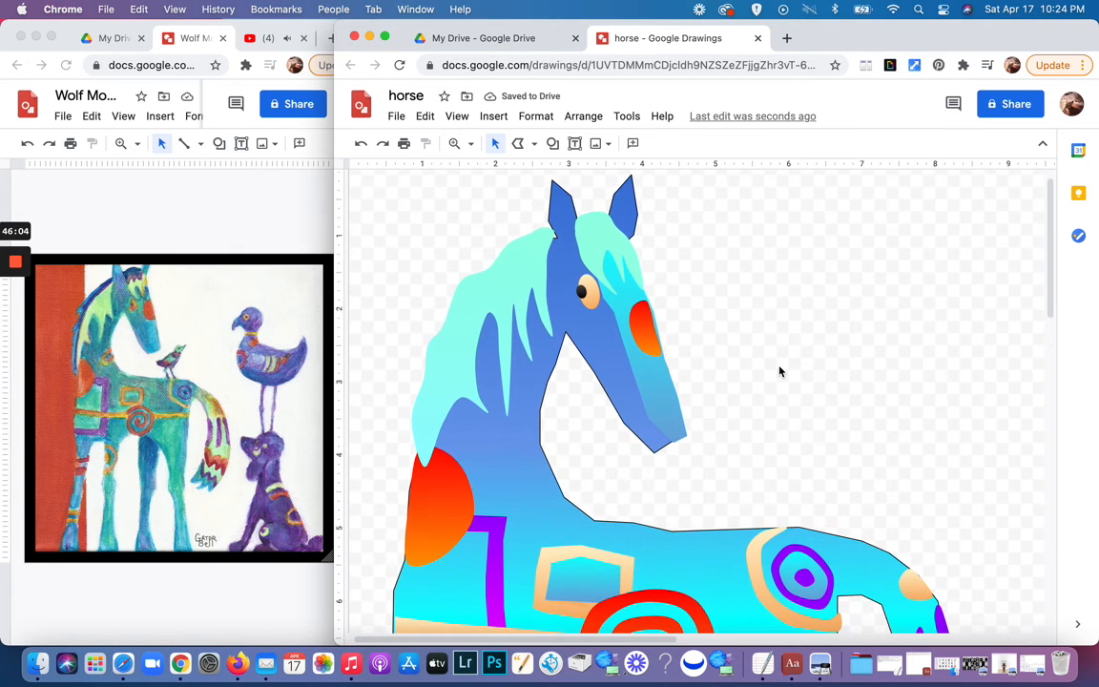
{"action": "scroll", "coordinate": [779, 371], "scroll_direction": "down", "scroll_amount": 6}
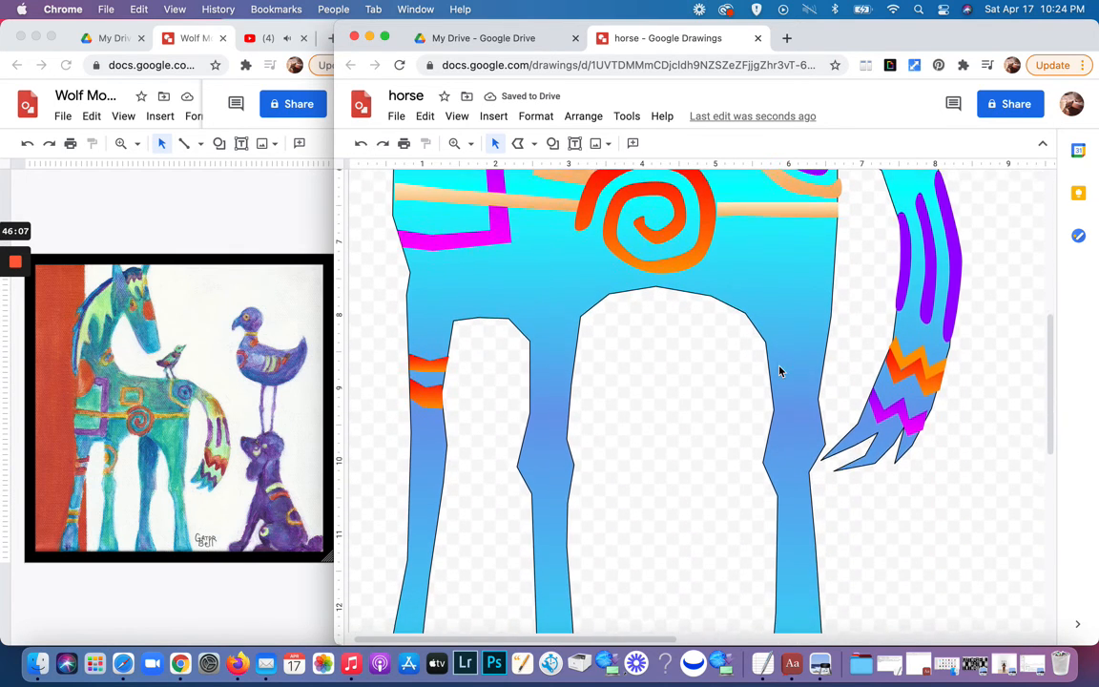
{"action": "scroll", "coordinate": [779, 371], "scroll_direction": "up", "scroll_amount": 8}
{"action": "scroll", "coordinate": [779, 371], "scroll_direction": "down", "scroll_amount": 4}
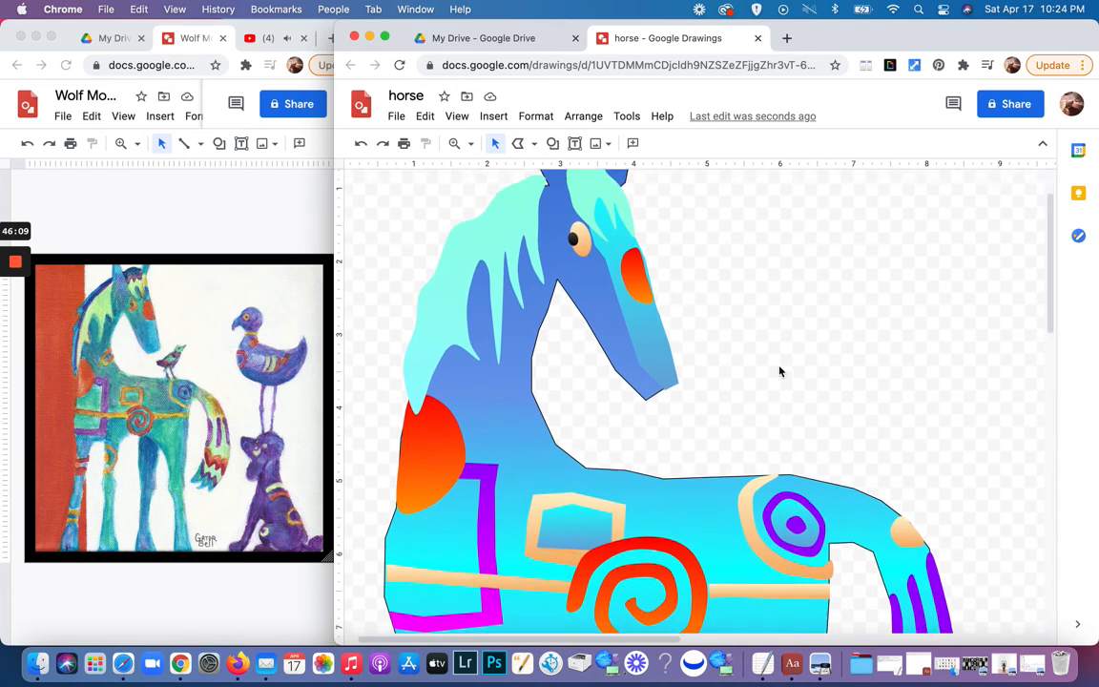
Step: Draw a curved half-ring shape on the front of the second leg, just above the knee, with the Curve tool
{"action": "scroll", "coordinate": [774, 436], "scroll_direction": "down", "scroll_amount": 4}
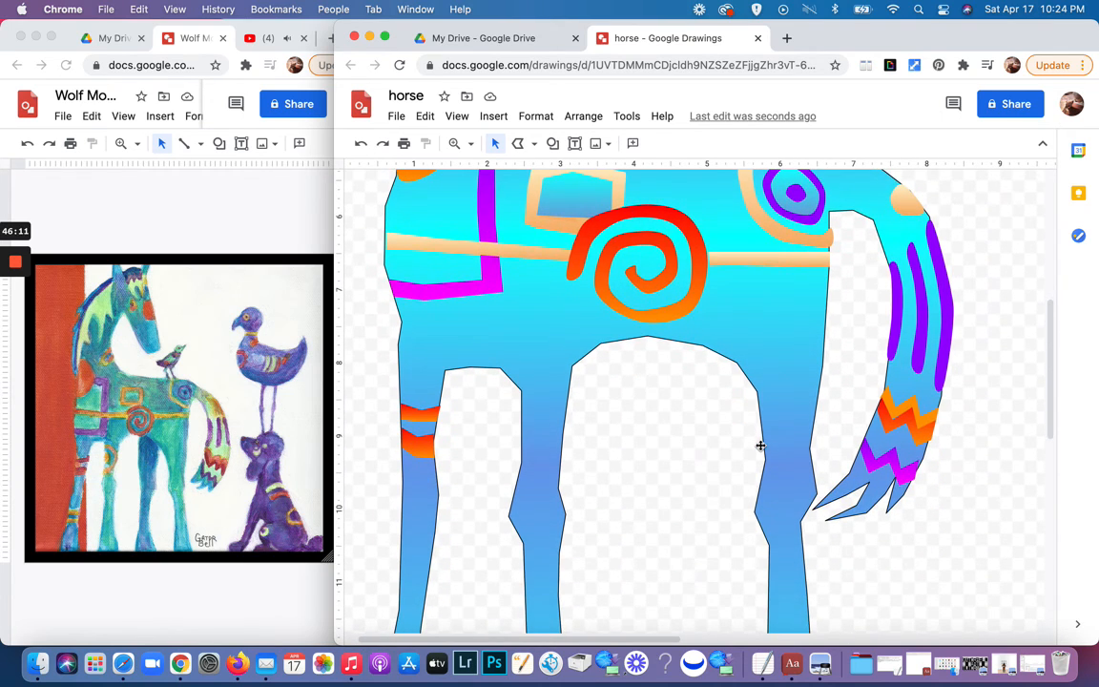
{"action": "scroll", "coordinate": [760, 446], "scroll_direction": "down", "scroll_amount": 8}
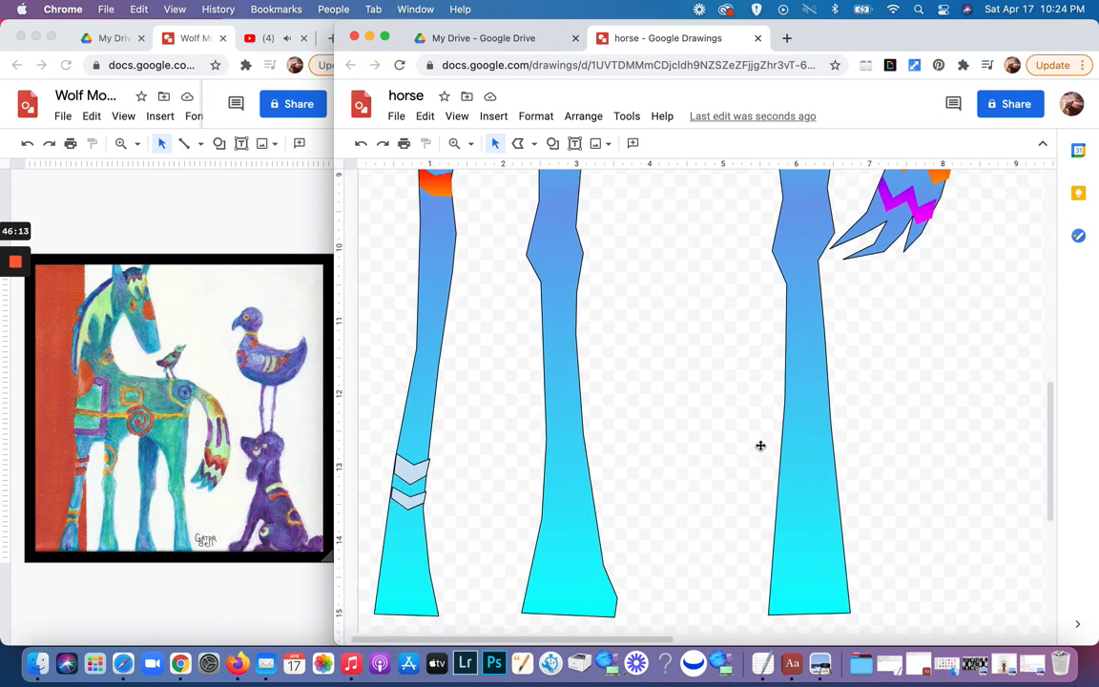
{"action": "scroll", "coordinate": [760, 446], "scroll_direction": "up", "scroll_amount": 9}
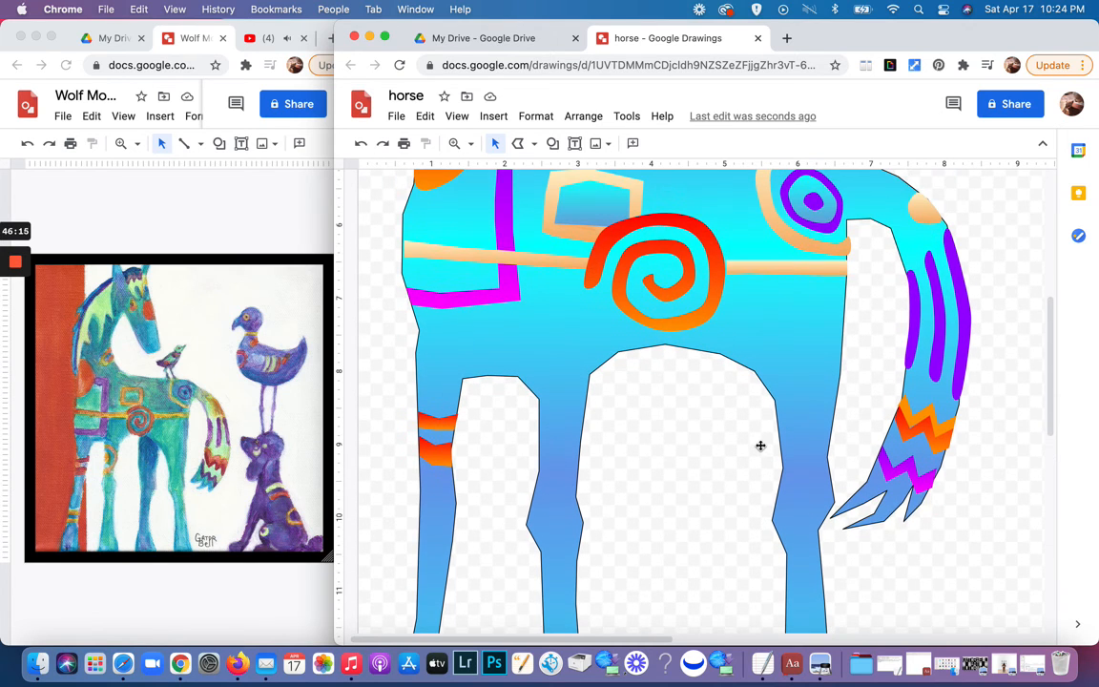
{"action": "scroll", "coordinate": [760, 445], "scroll_direction": "down", "scroll_amount": 1}
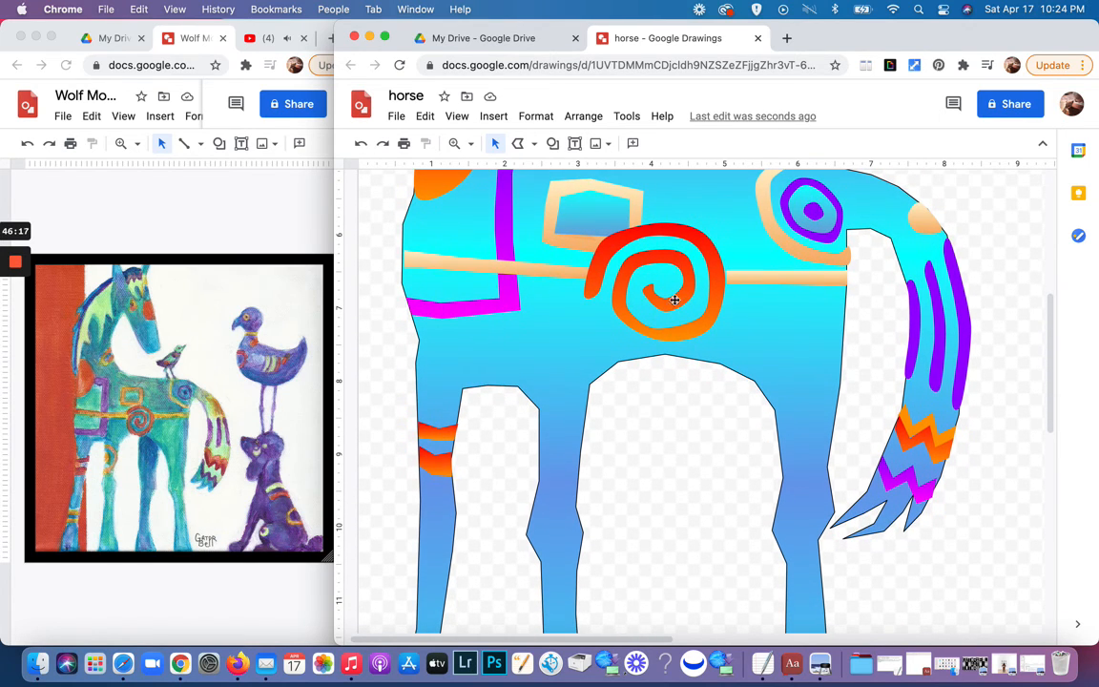
{"action": "left_click", "coordinate": [532, 143]}
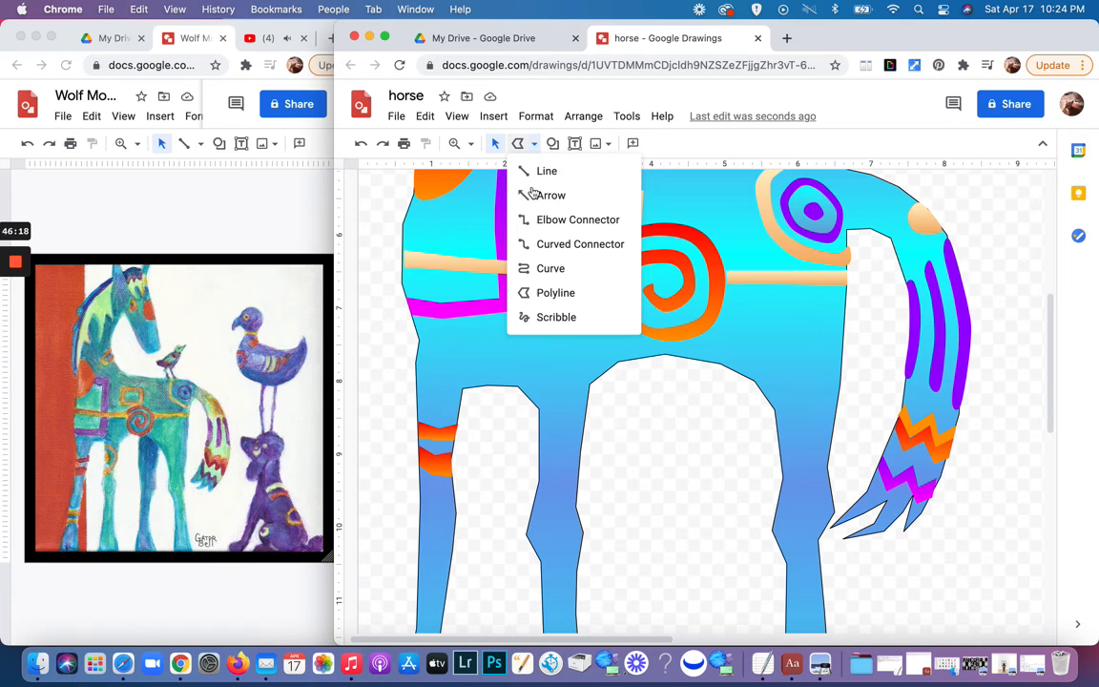
{"action": "left_click", "coordinate": [524, 265]}
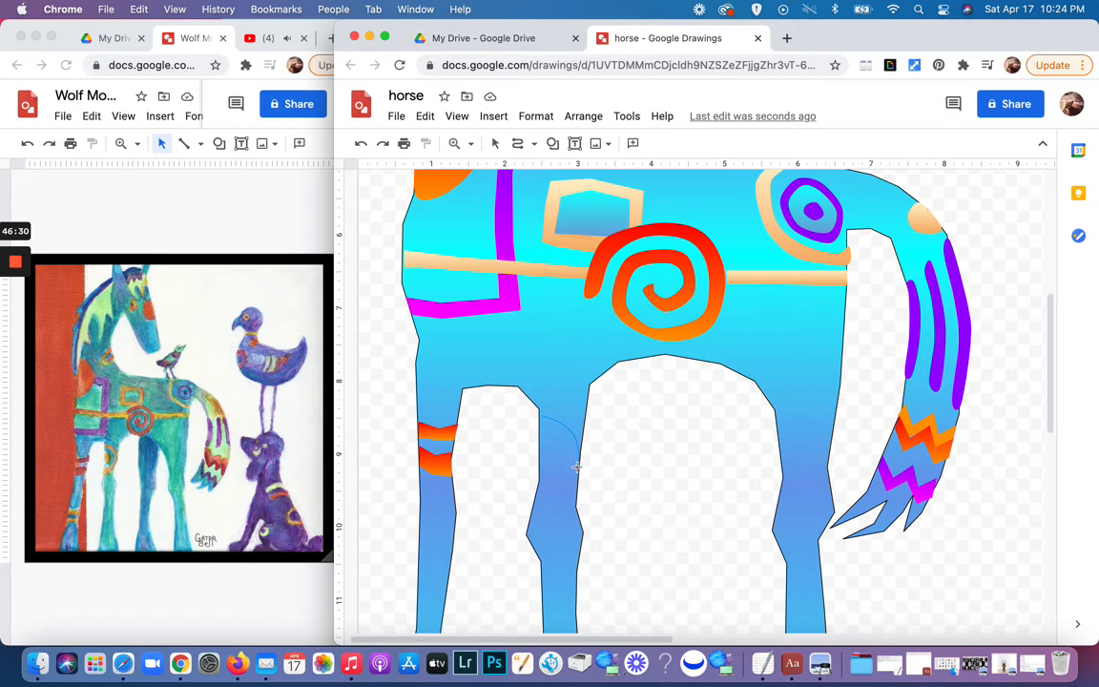
{"action": "left_click", "coordinate": [576, 474]}
{"action": "left_click", "coordinate": [538, 413]}
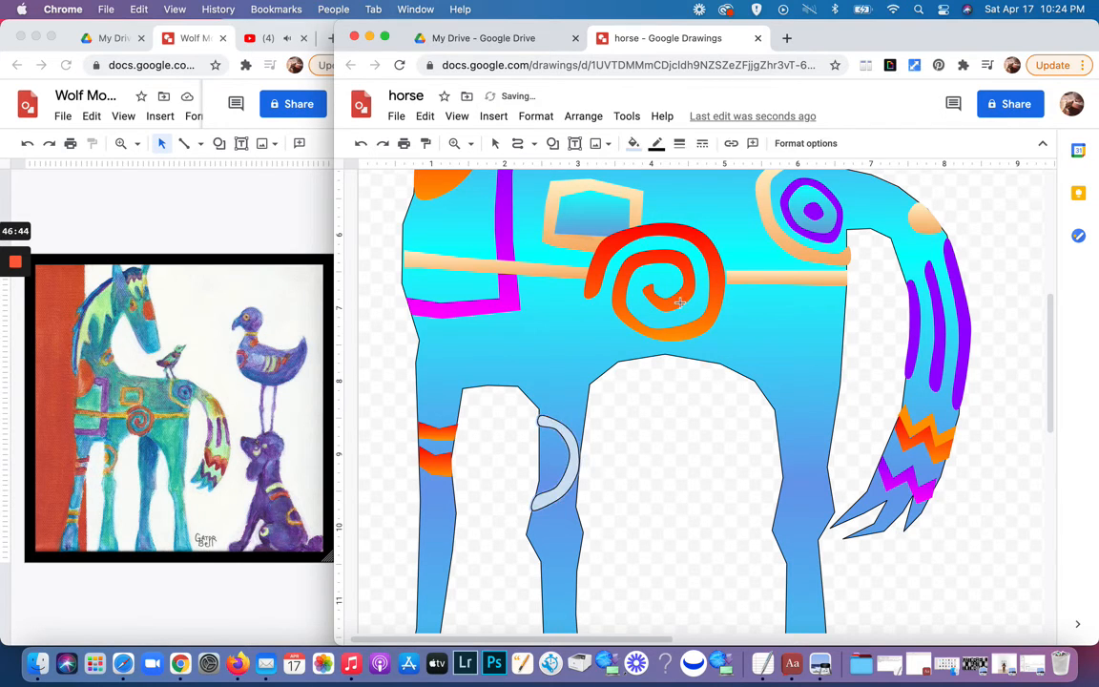
Step: Make the half-ring's outline transparent and fill it with the saved custom peach gradient
{"action": "left_click", "coordinate": [657, 143]}
{"action": "left_click", "coordinate": [683, 169]}
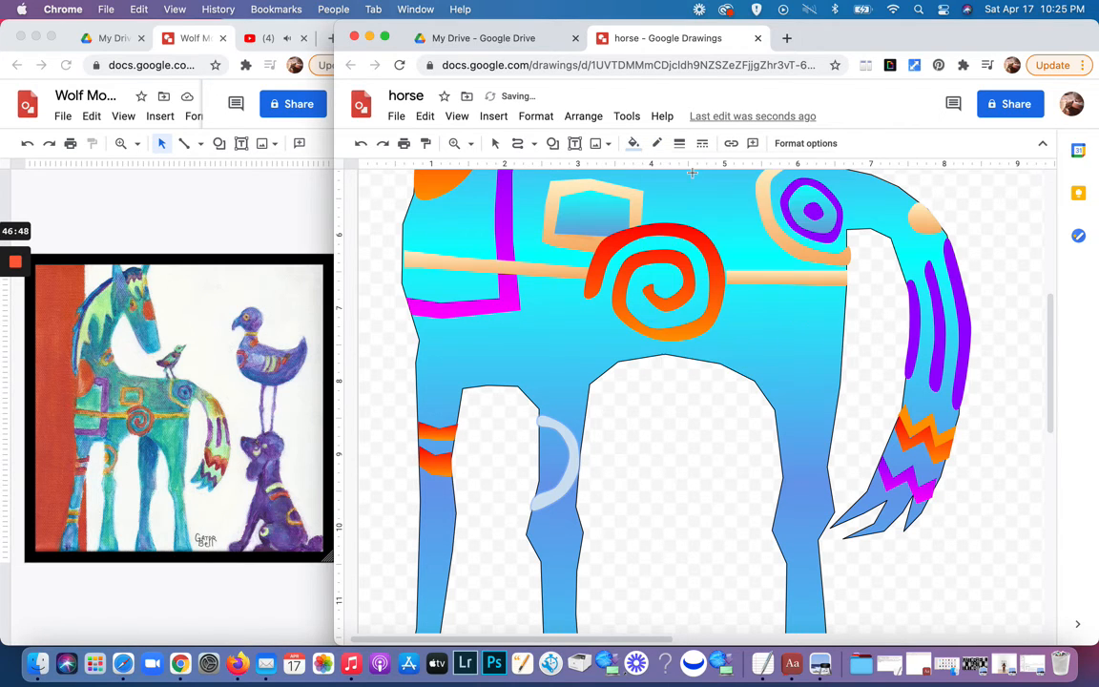
{"action": "left_click", "coordinate": [632, 143]}
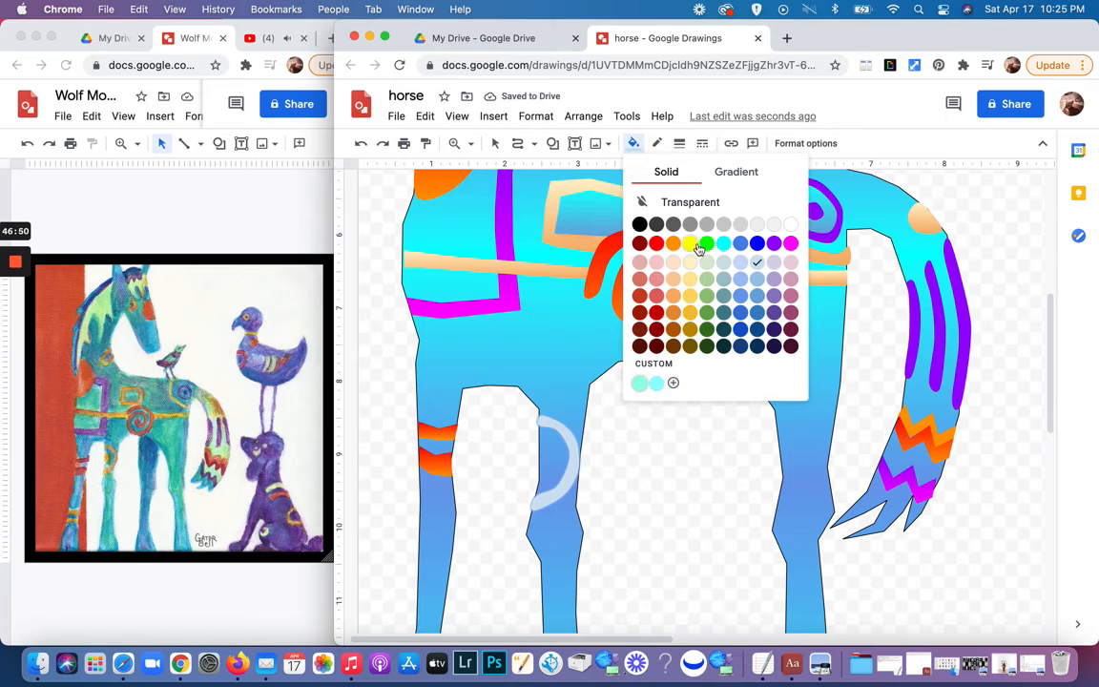
{"action": "left_click", "coordinate": [731, 178]}
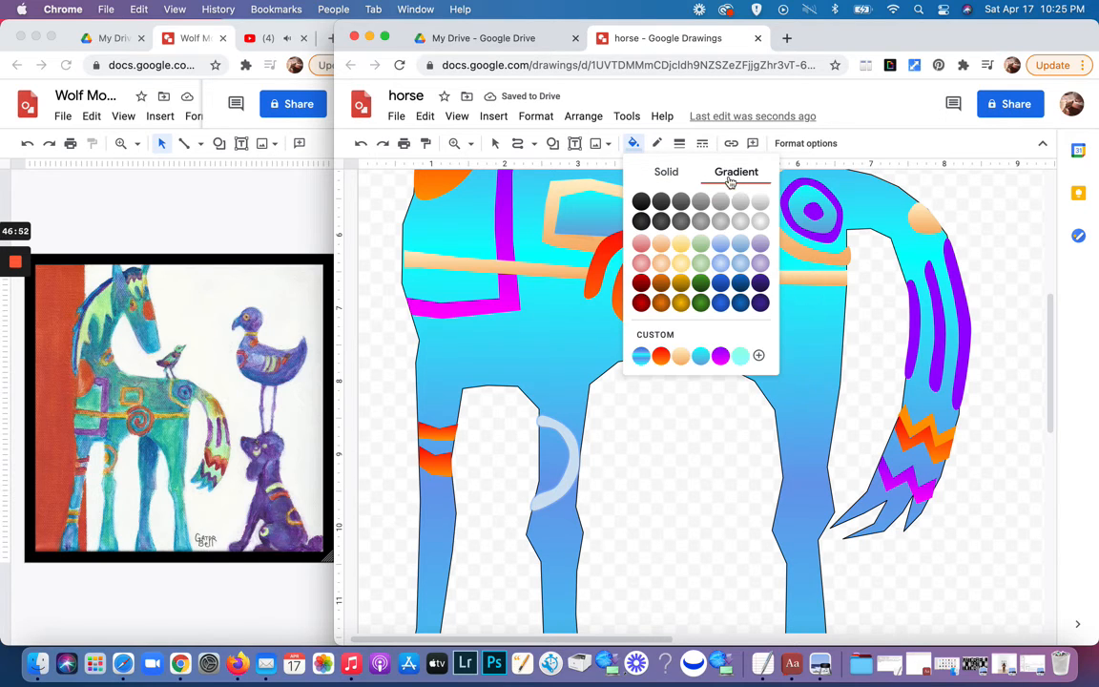
{"action": "left_click", "coordinate": [660, 355]}
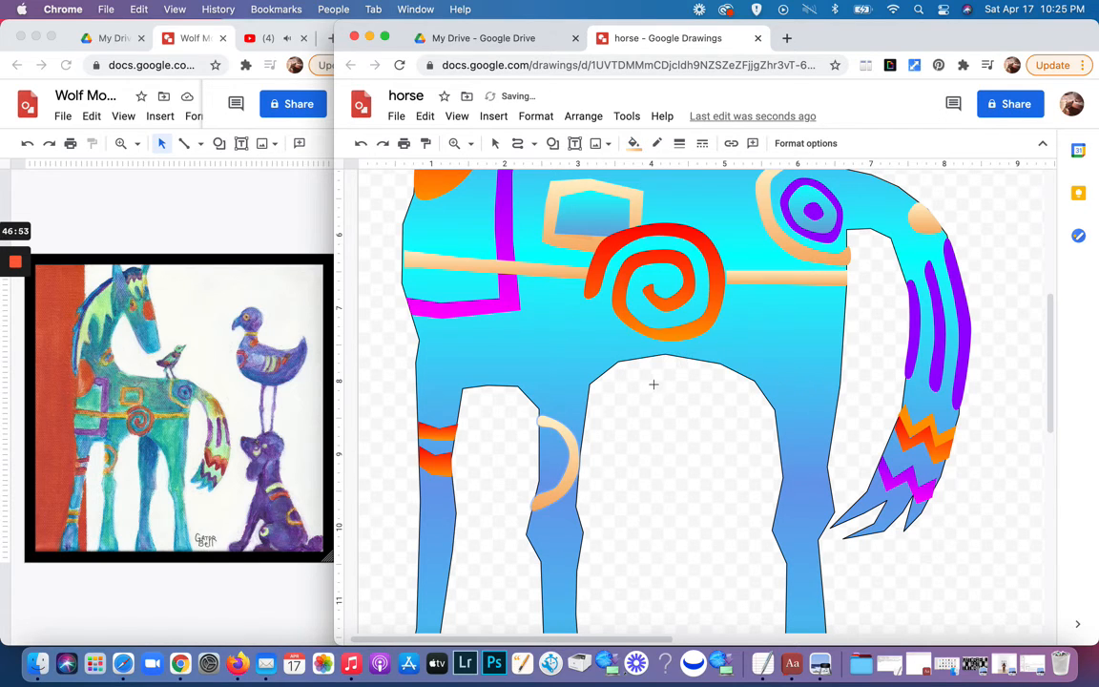
{"action": "left_click", "coordinate": [626, 464]}
{"action": "left_click", "coordinate": [492, 144]}
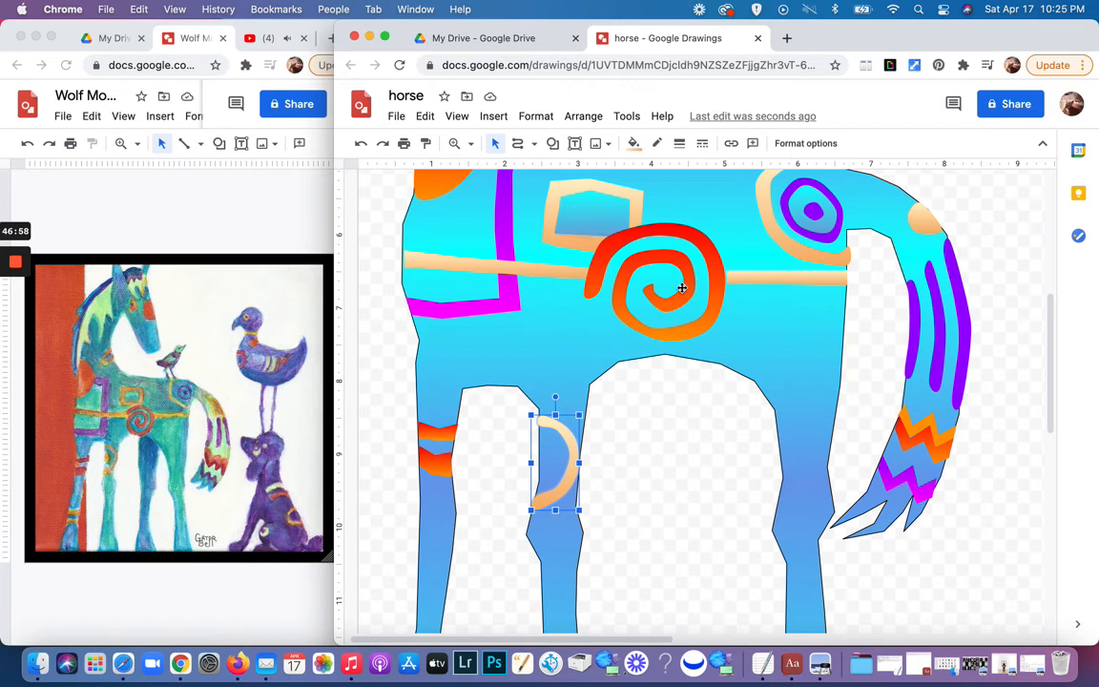
Step: Place a copy of the hip ornament's purple centre dot inside the leg's half-ring and reshape it to fit the leg's edge
{"action": "left_click", "coordinate": [813, 212]}
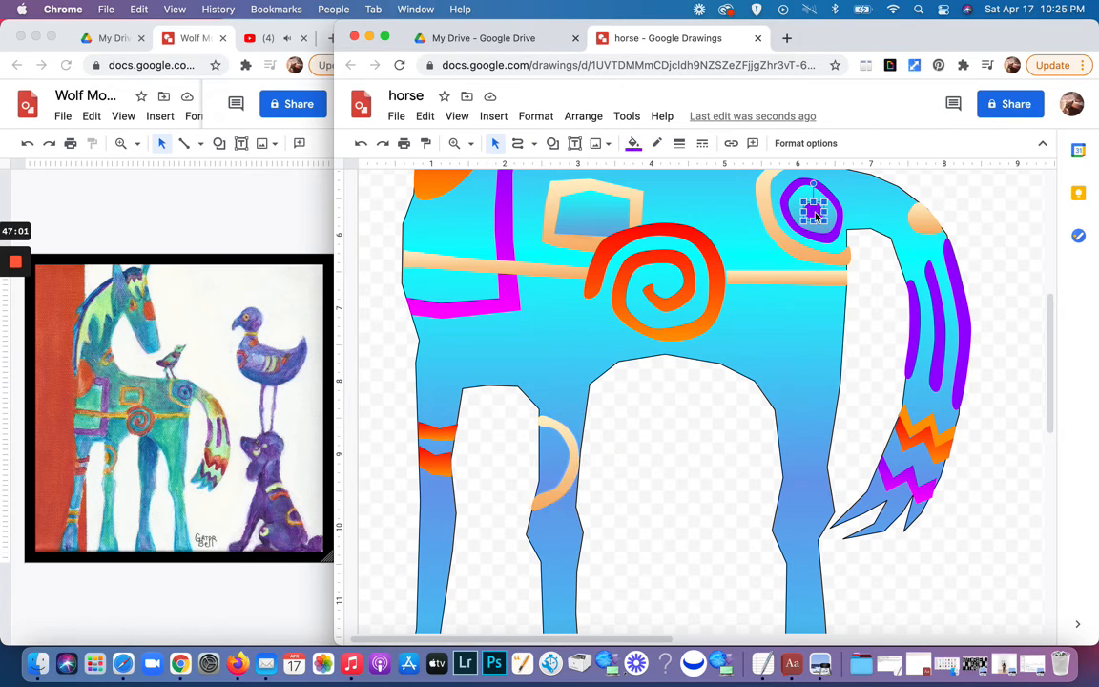
{"action": "left_click_drag", "start_coordinate": [817, 217], "coordinate": [547, 463]}
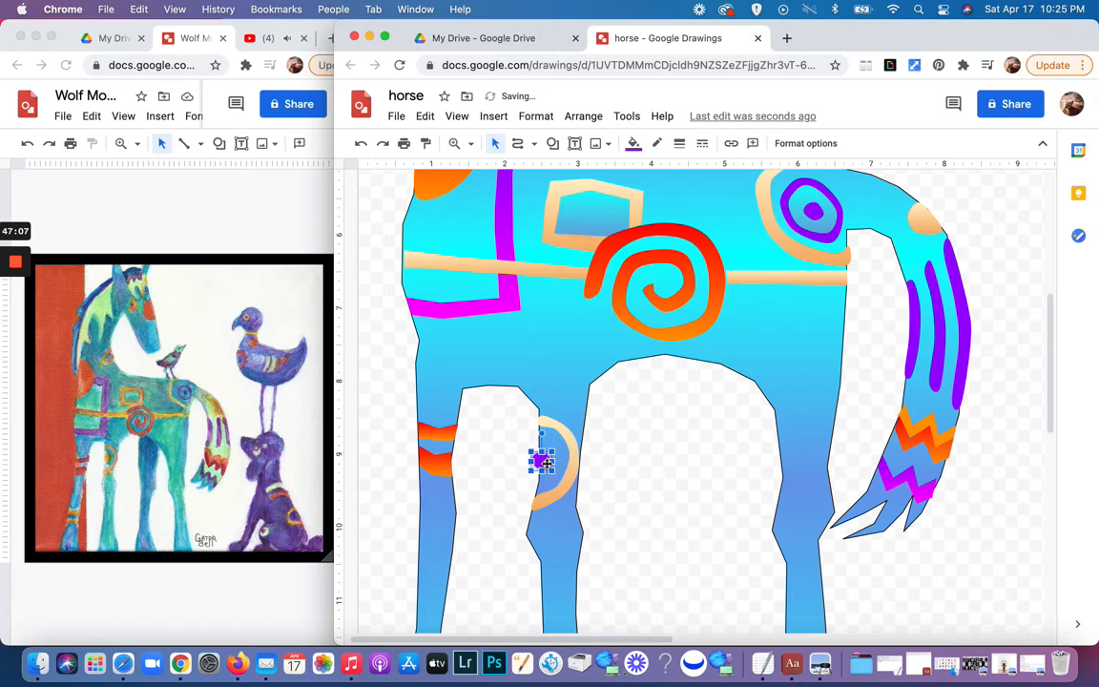
{"action": "double_click", "coordinate": [547, 465]}
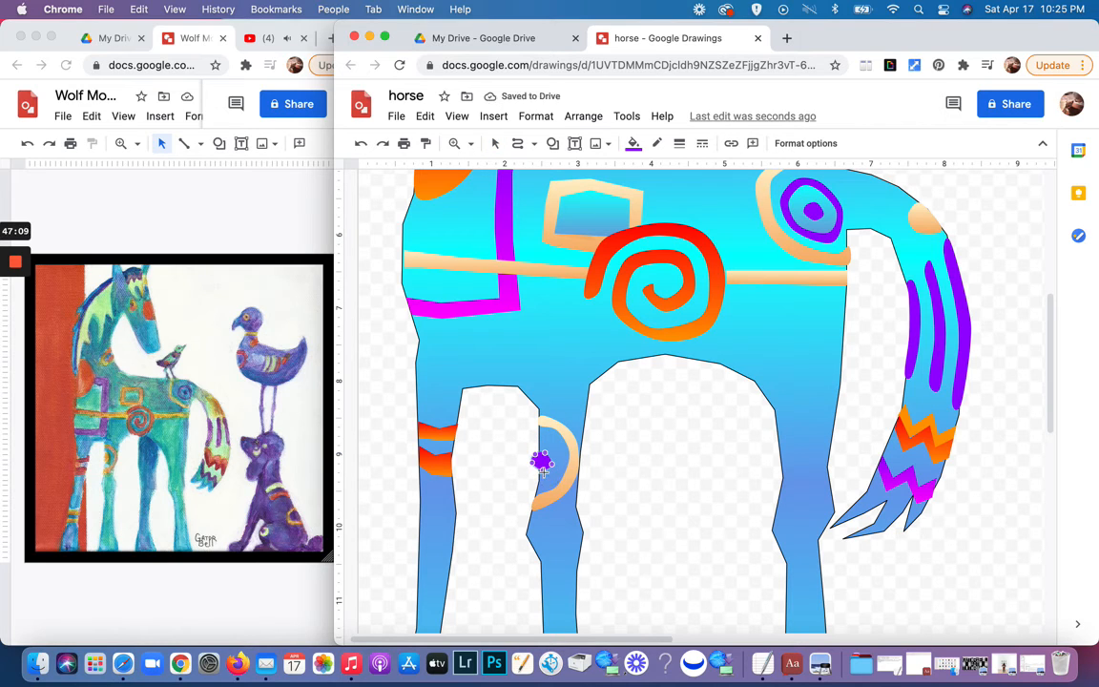
{"action": "mouse_move", "coordinate": [542, 475]}
{"action": "left_mouse_down"}
{"action": "mouse_move", "coordinate": [552, 452]}
{"action": "mouse_move", "coordinate": [536, 464]}
{"action": "mouse_move", "coordinate": [539, 475]}
{"action": "left_mouse_up"}
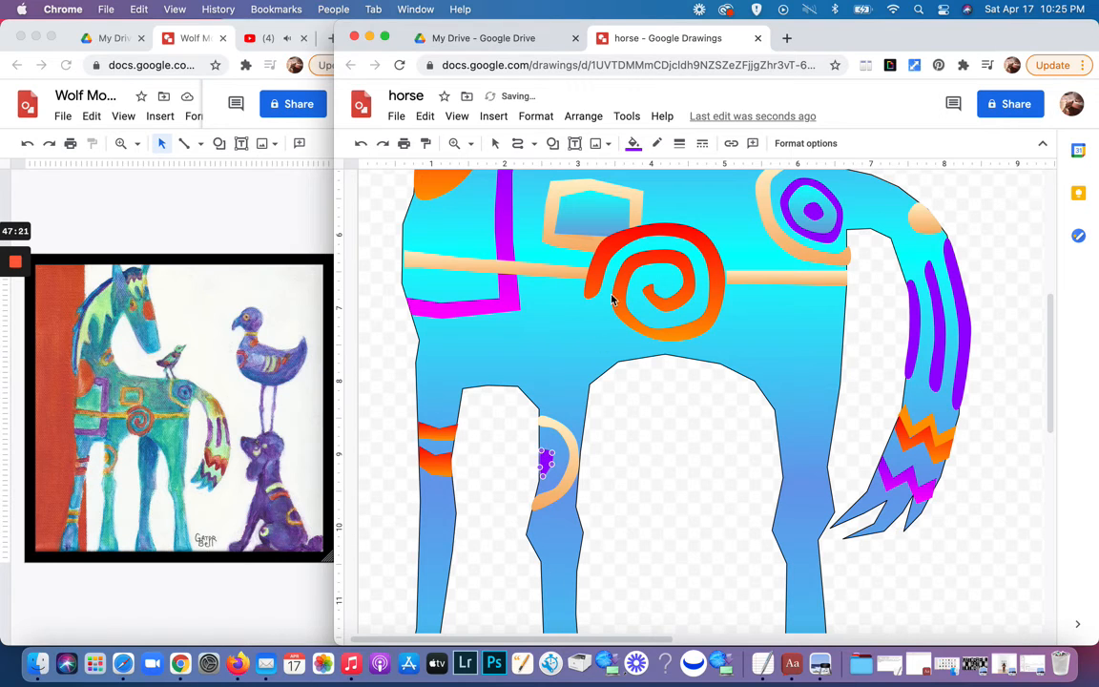
Step: Fill the copied dot with the saved custom peach gradient, refine its points against the leg's edge, and deselect it
{"action": "left_click", "coordinate": [634, 143]}
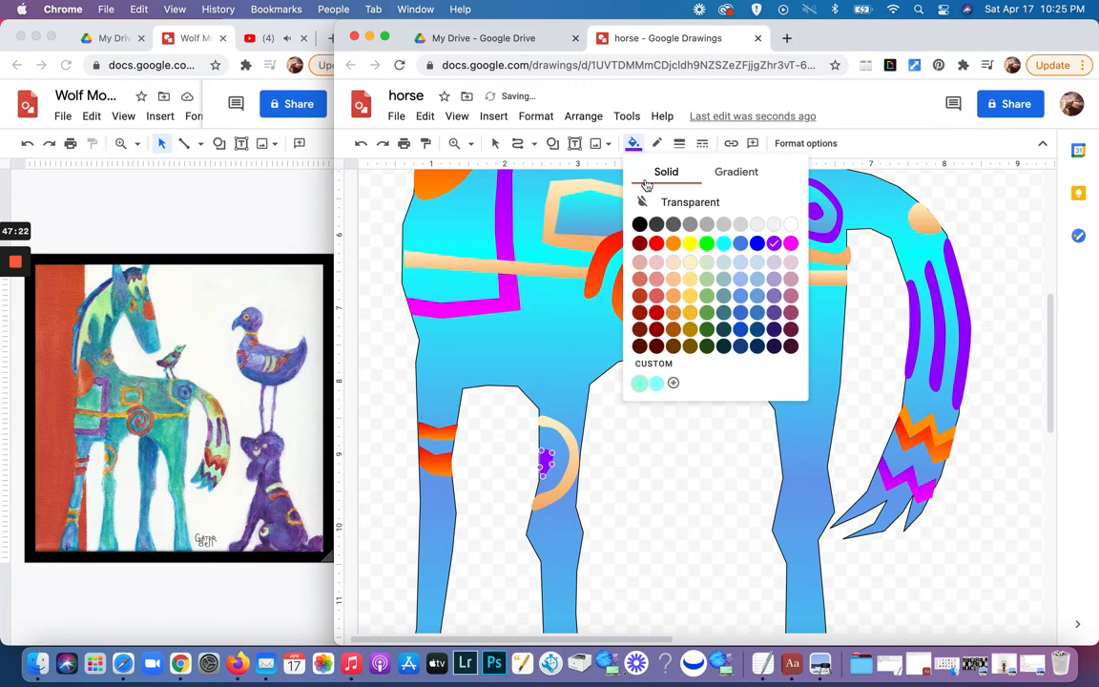
{"action": "left_click", "coordinate": [740, 176]}
{"action": "left_click", "coordinate": [687, 355]}
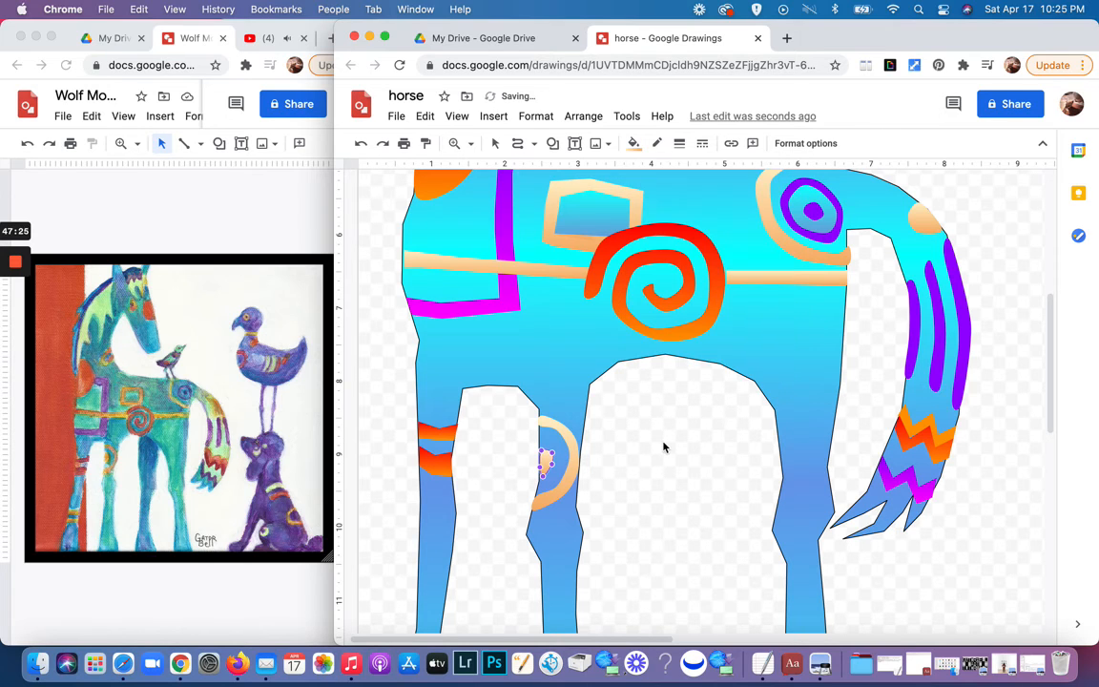
{"action": "left_click", "coordinate": [583, 474]}
{"action": "left_click", "coordinate": [548, 464]}
{"action": "left_click_drag", "start_coordinate": [540, 452], "coordinate": [542, 468]}
{"action": "left_click", "coordinate": [511, 442]}
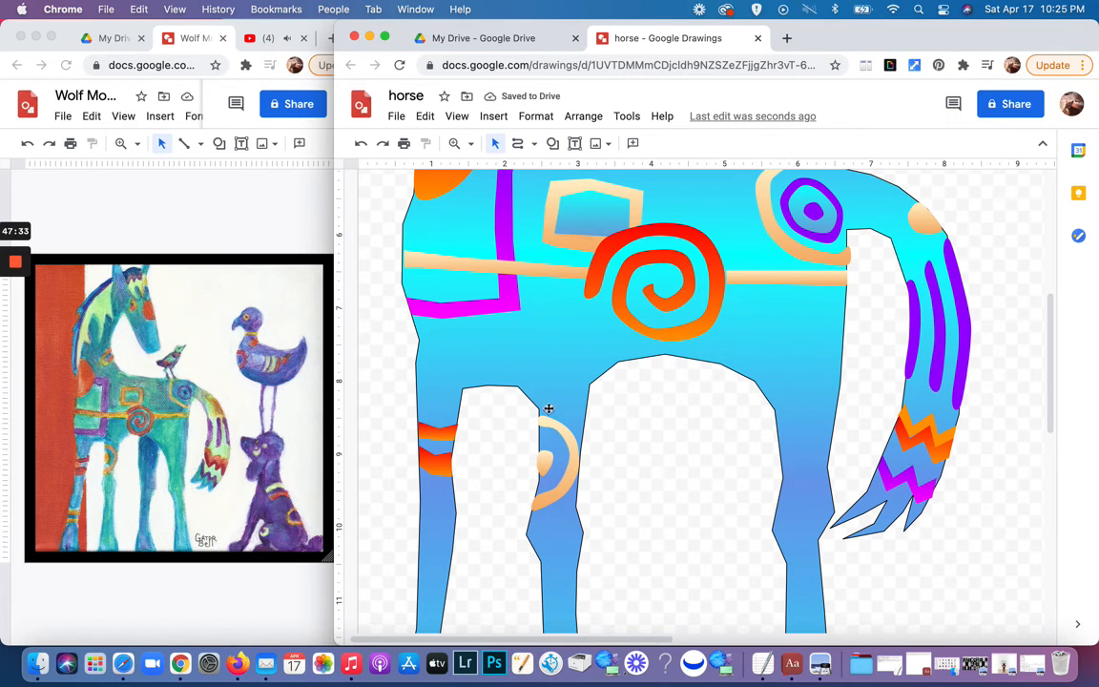
Step: Edit the horse body's points to move the leg's edge slightly outward beside the half-ring's upper end
{"action": "double_click", "coordinate": [547, 439]}
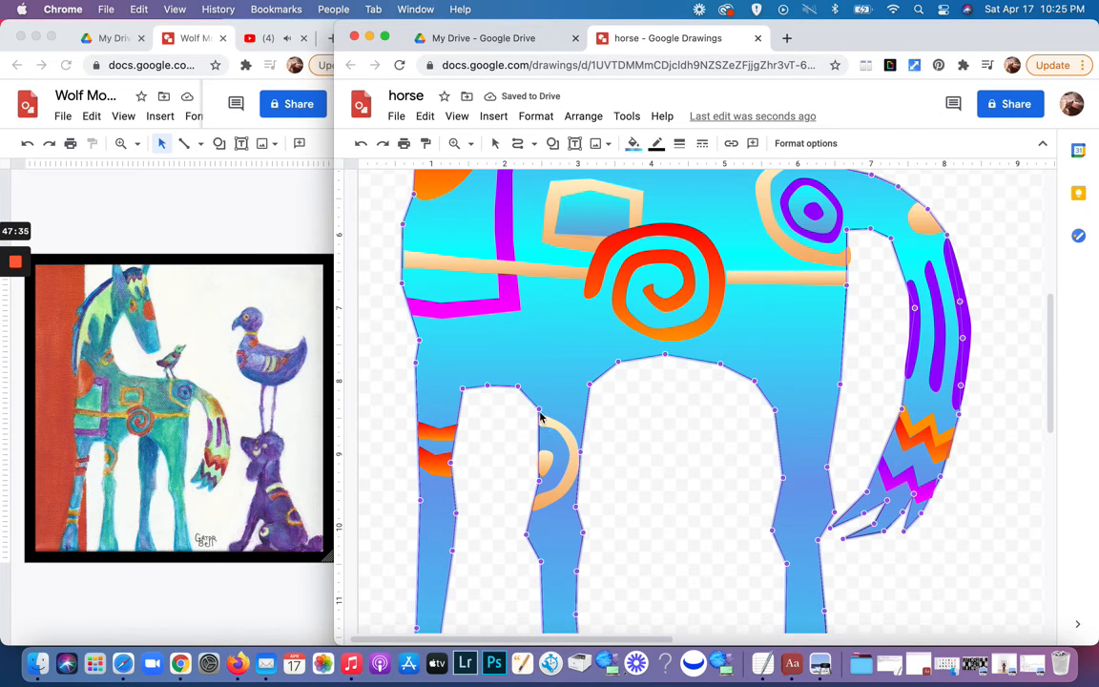
{"action": "left_click_drag", "start_coordinate": [539, 410], "coordinate": [536, 412]}
{"action": "key", "text": "Escape"}
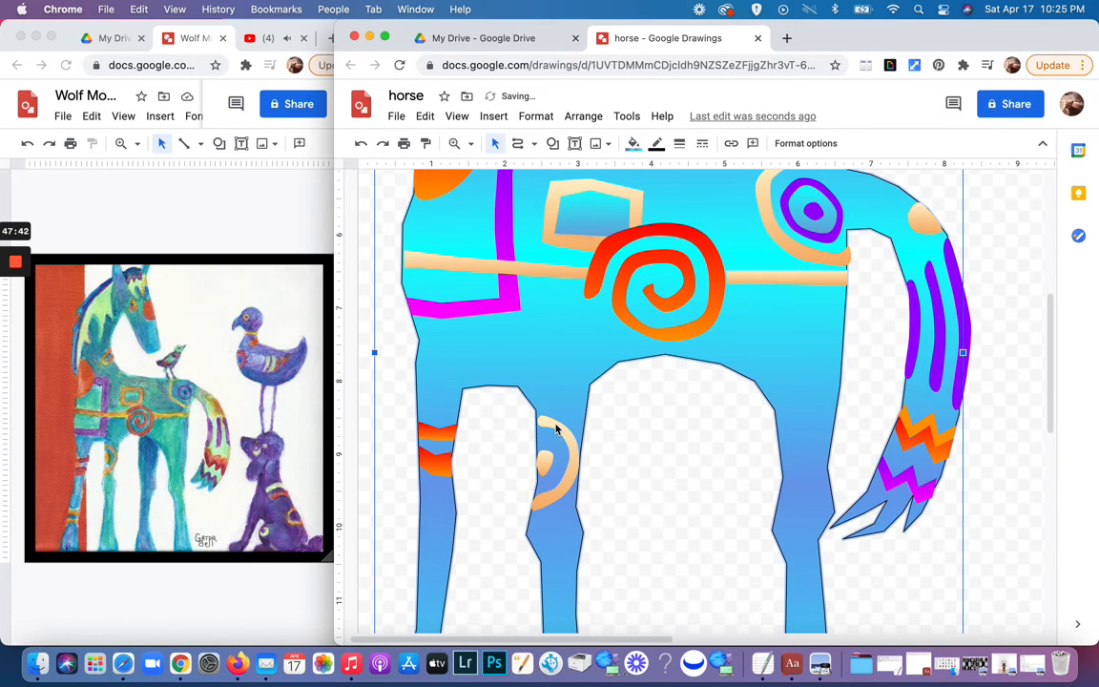
{"action": "left_click", "coordinate": [632, 421]}
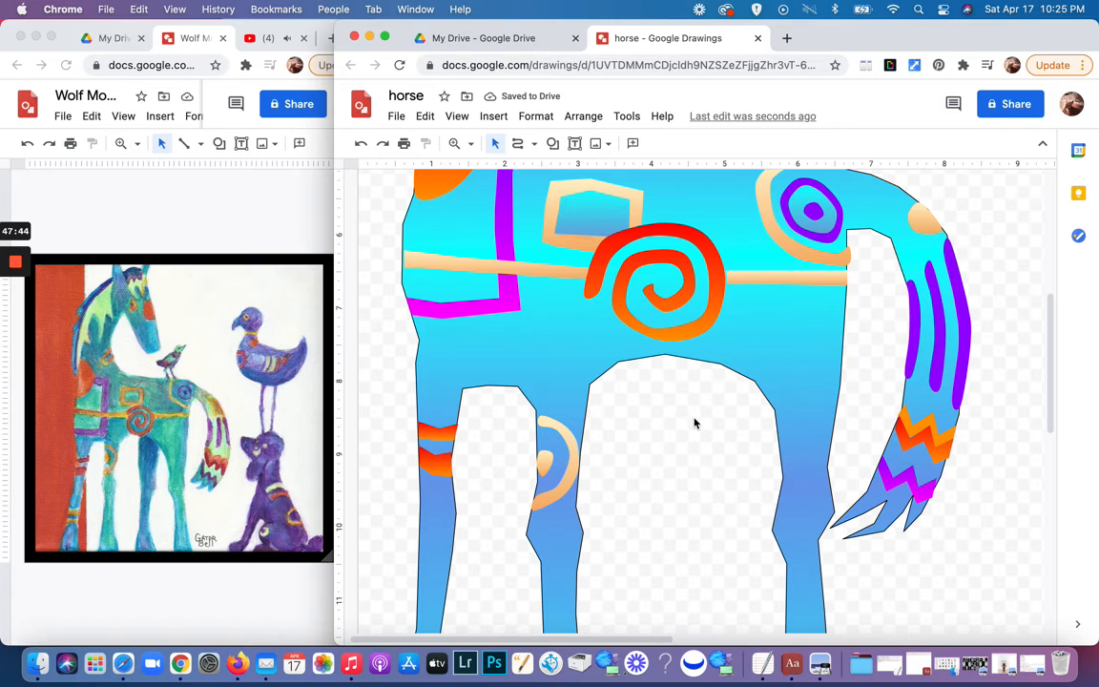
Step: Start a polyline for an extra hind leg, tracing its rear edge from the belly to the ground and across the hoof's base
{"action": "scroll", "coordinate": [695, 423], "scroll_direction": "down", "scroll_amount": 5}
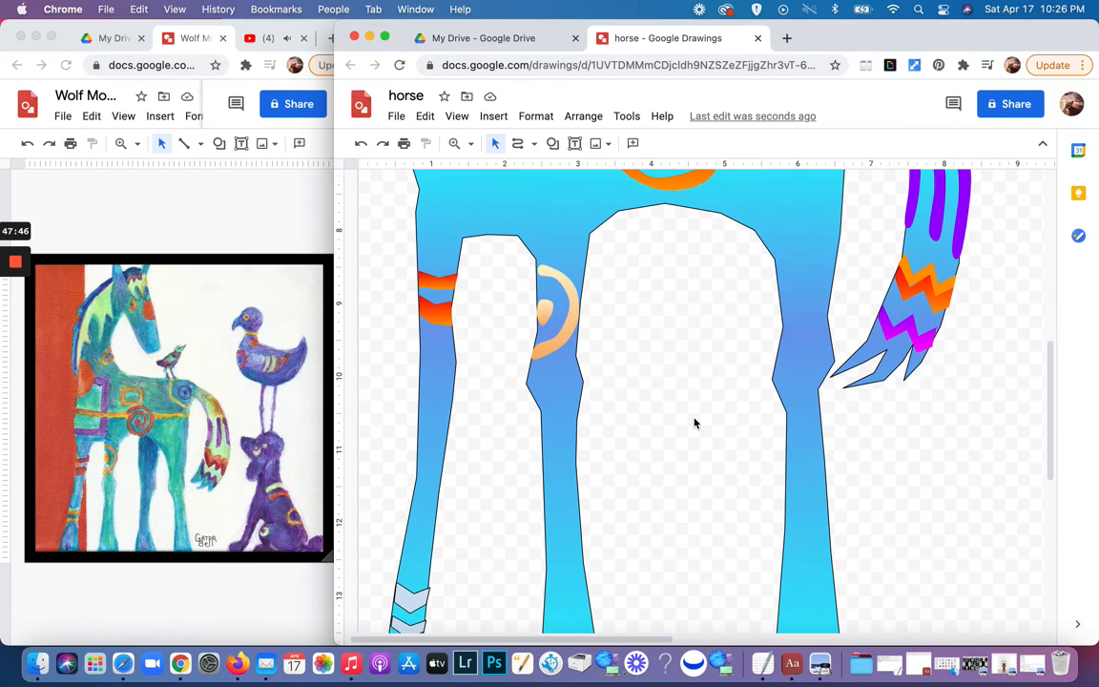
{"action": "left_click", "coordinate": [527, 144]}
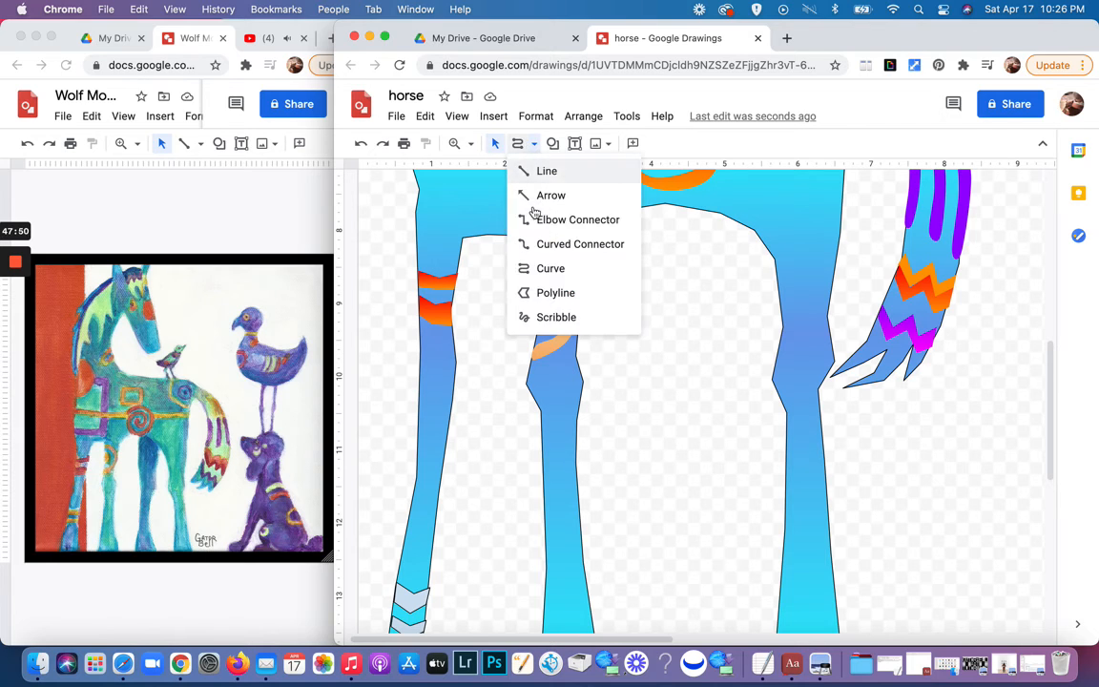
{"action": "left_click", "coordinate": [532, 292]}
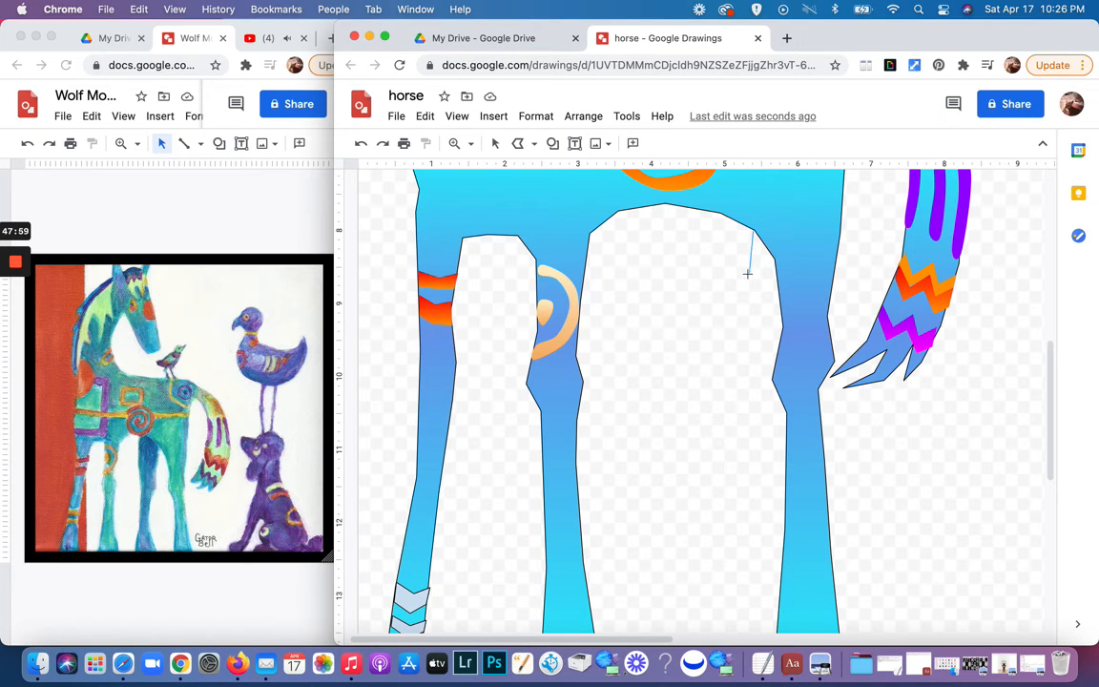
{"action": "left_click", "coordinate": [736, 355]}
{"action": "left_click", "coordinate": [691, 541]}
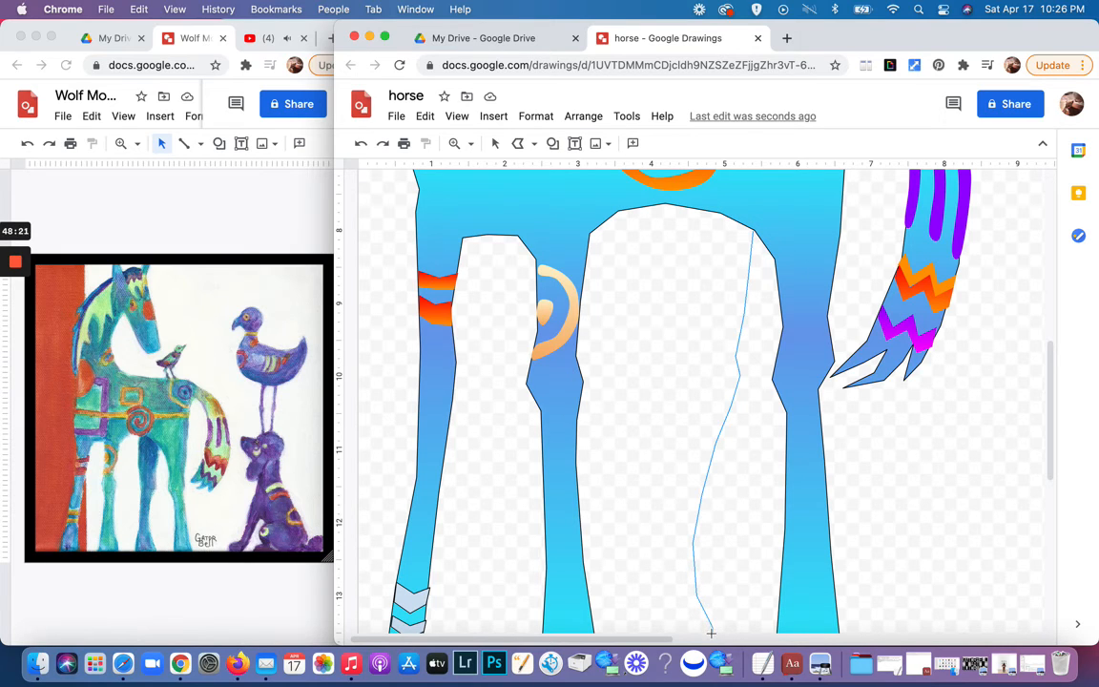
{"action": "scroll", "coordinate": [710, 632], "scroll_direction": "down", "scroll_amount": 5}
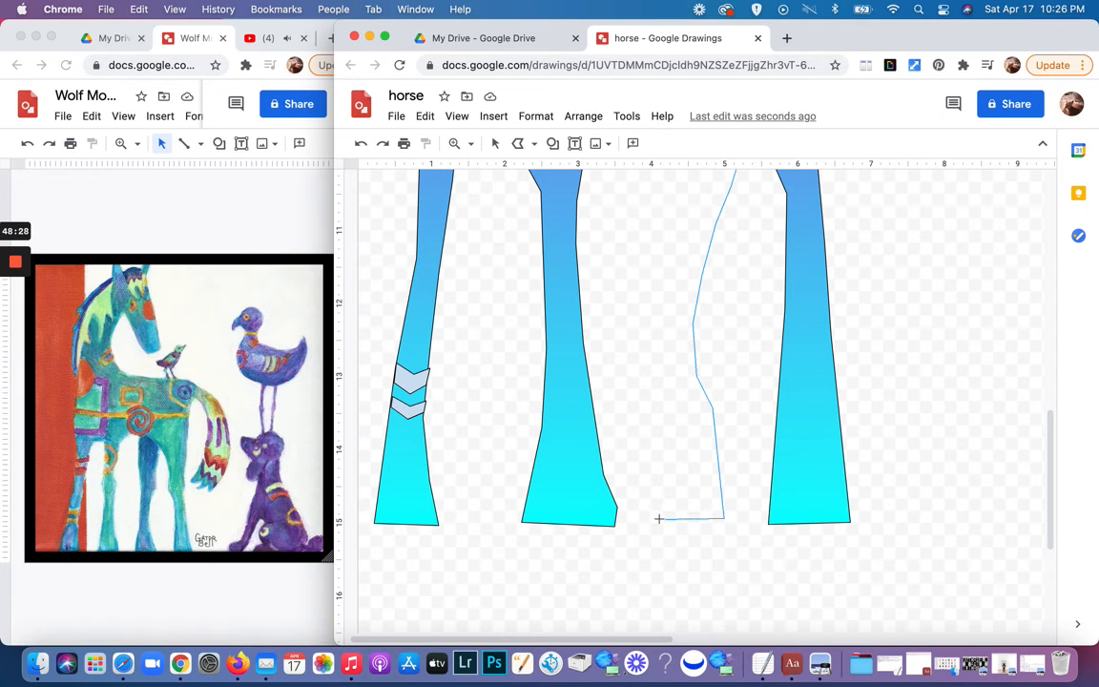
{"action": "left_click", "coordinate": [659, 520]}
Step: Trace the extra leg's front edge from the hoof back up, overlap the belly, and close the polyline at its starting point
{"action": "left_click", "coordinate": [646, 431]}
{"action": "left_click", "coordinate": [656, 394]}
{"action": "scroll", "coordinate": [656, 394], "scroll_direction": "up", "scroll_amount": 2}
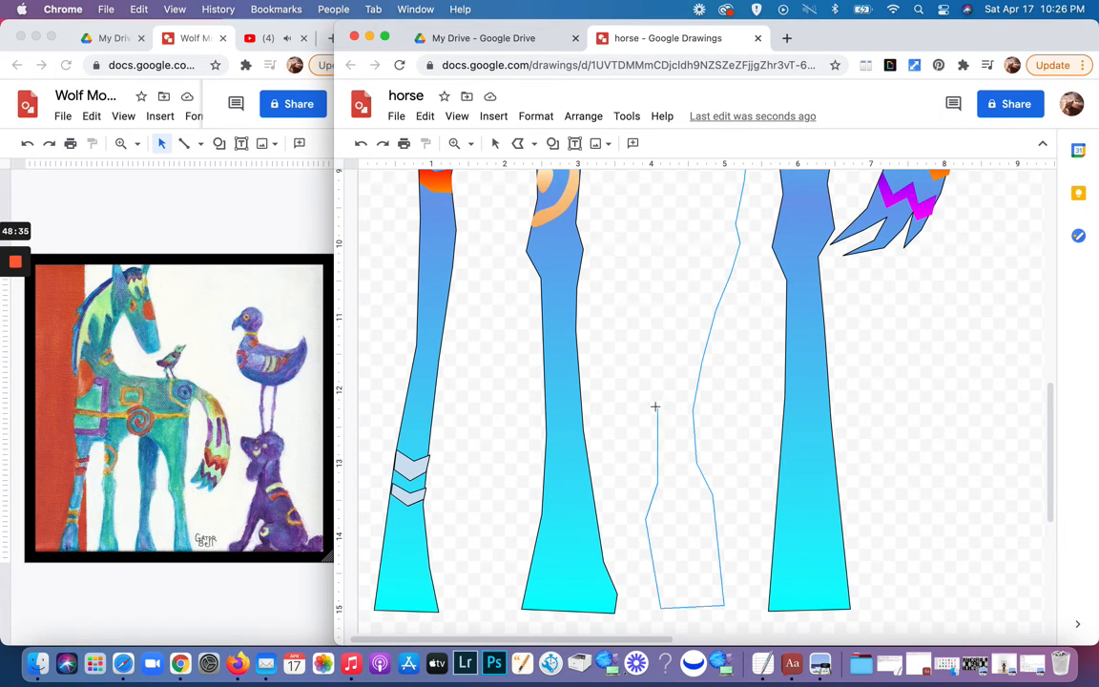
{"action": "left_click", "coordinate": [660, 370]}
{"action": "scroll", "coordinate": [658, 369], "scroll_direction": "up", "scroll_amount": 2}
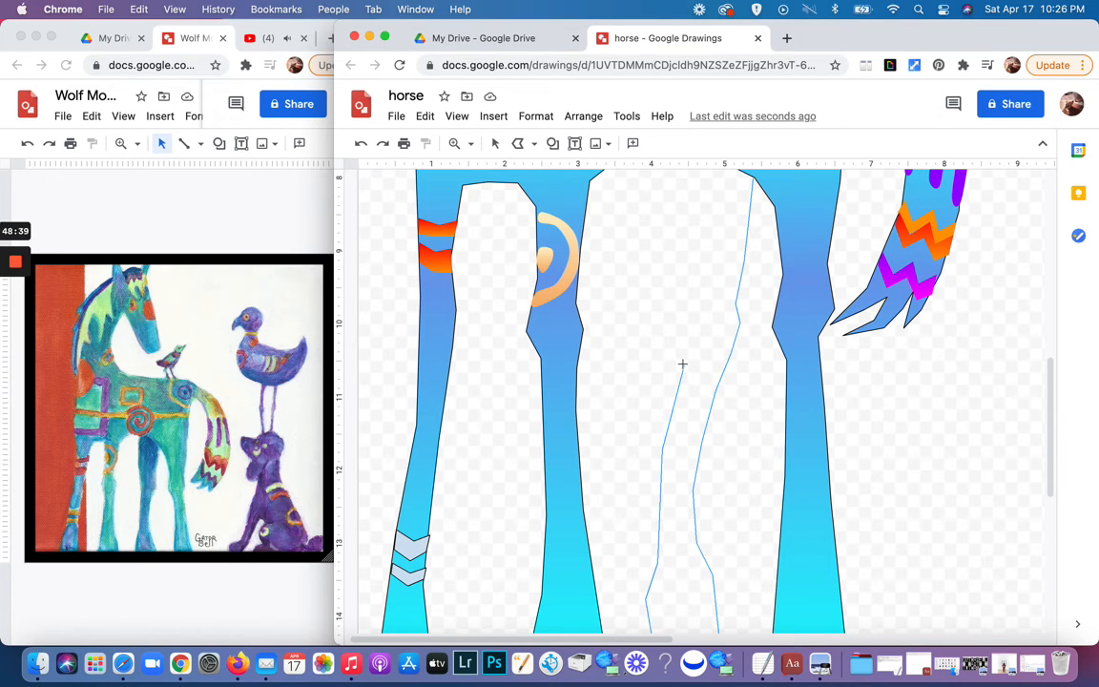
{"action": "left_click", "coordinate": [681, 349]}
{"action": "scroll", "coordinate": [680, 350], "scroll_direction": "up", "scroll_amount": 2}
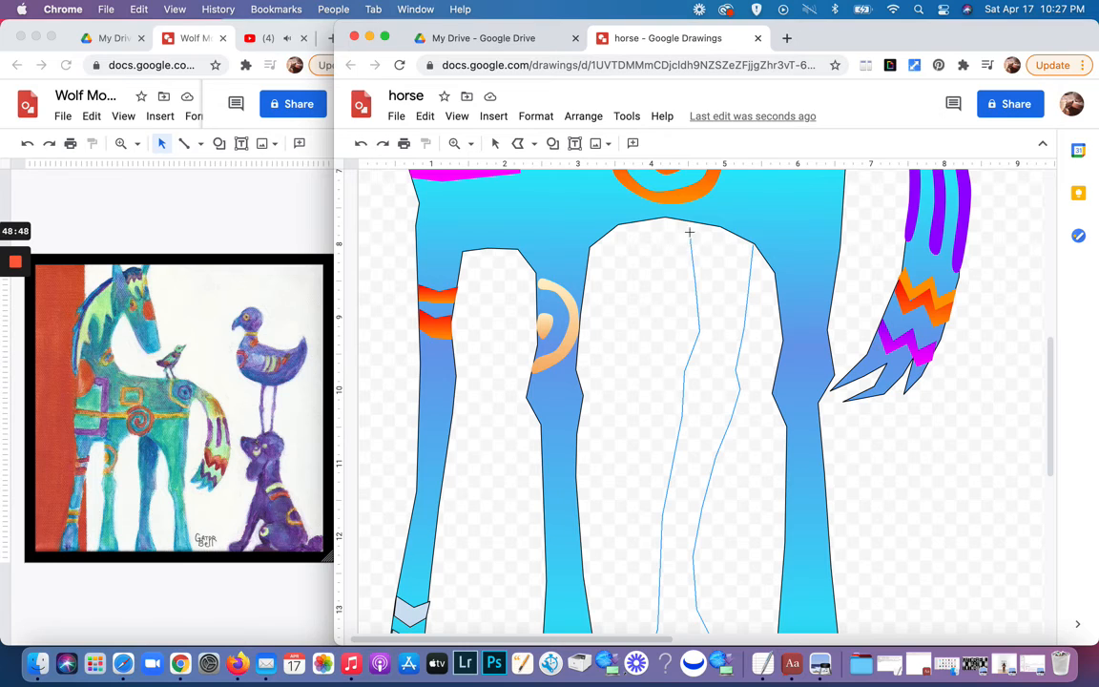
{"action": "left_click", "coordinate": [704, 203]}
{"action": "left_click", "coordinate": [777, 194]}
{"action": "left_click", "coordinate": [755, 248]}
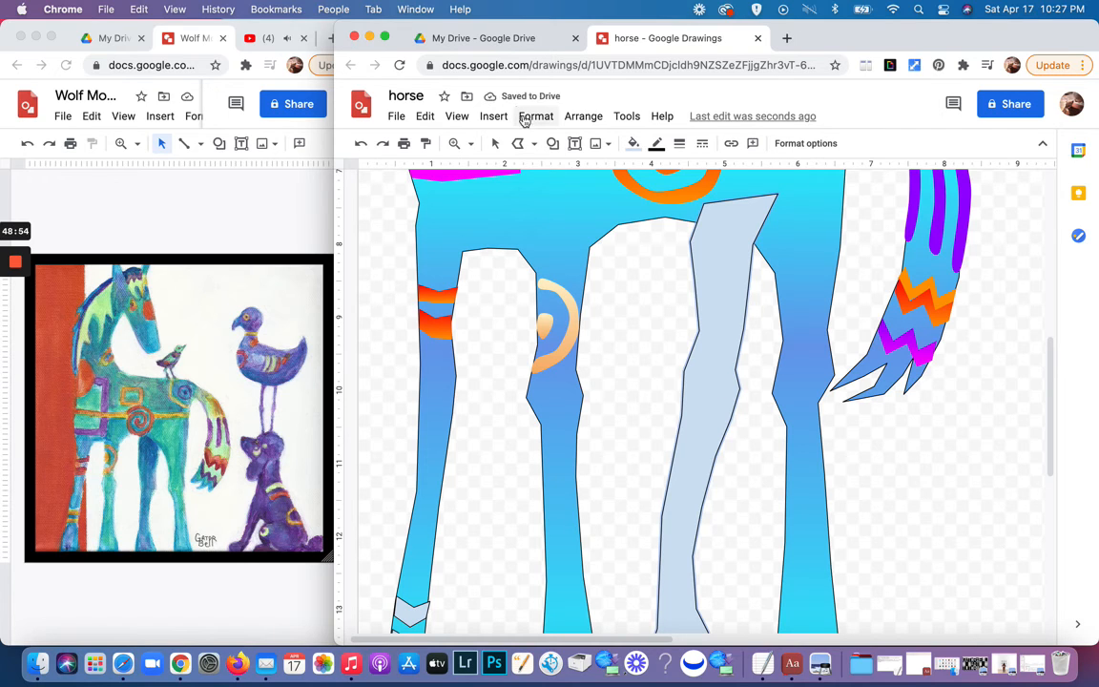
Step: Try the saved custom cyan-to-blue gradient as the extra hind leg's fill
{"action": "left_click", "coordinate": [632, 144]}
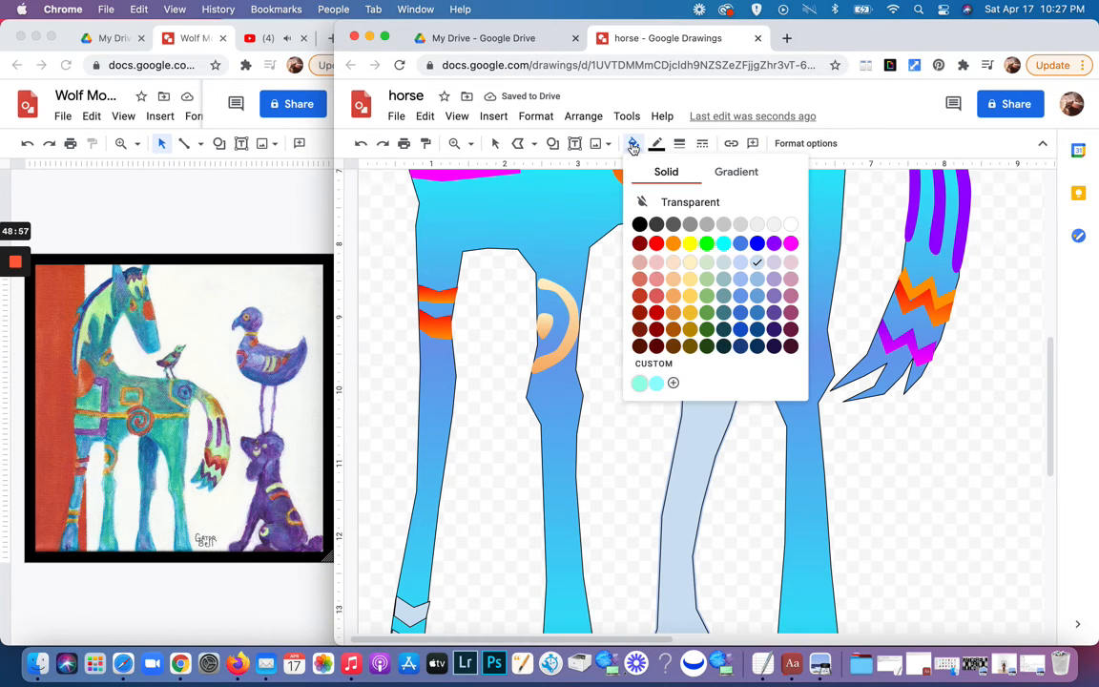
{"action": "left_click", "coordinate": [735, 172]}
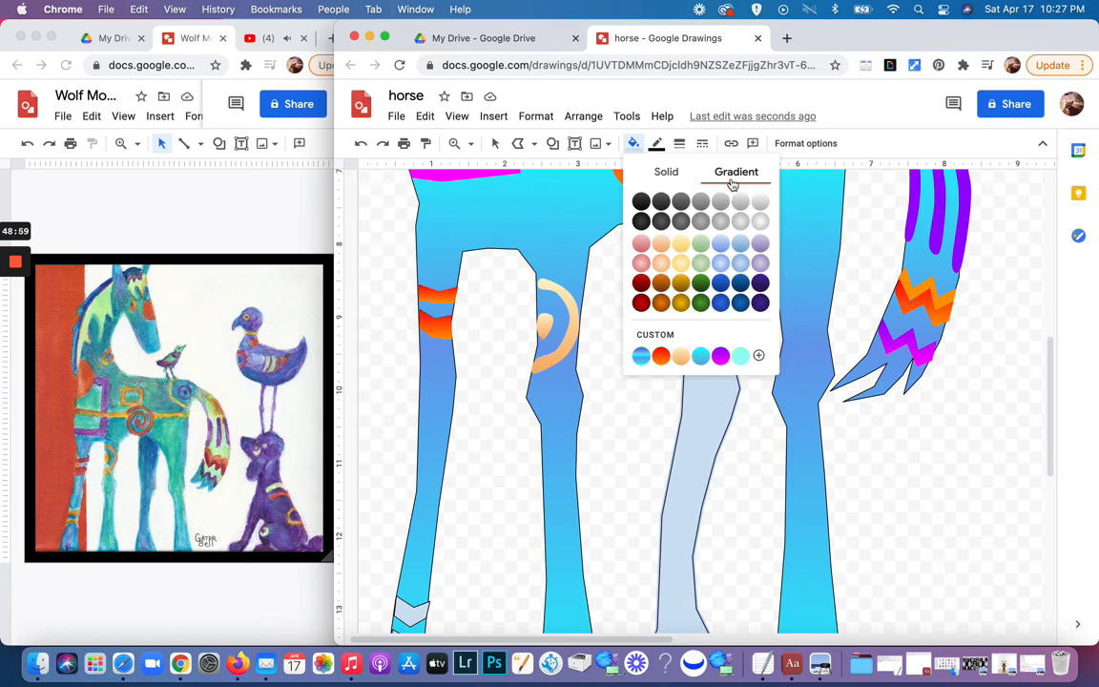
{"action": "left_click", "coordinate": [701, 357]}
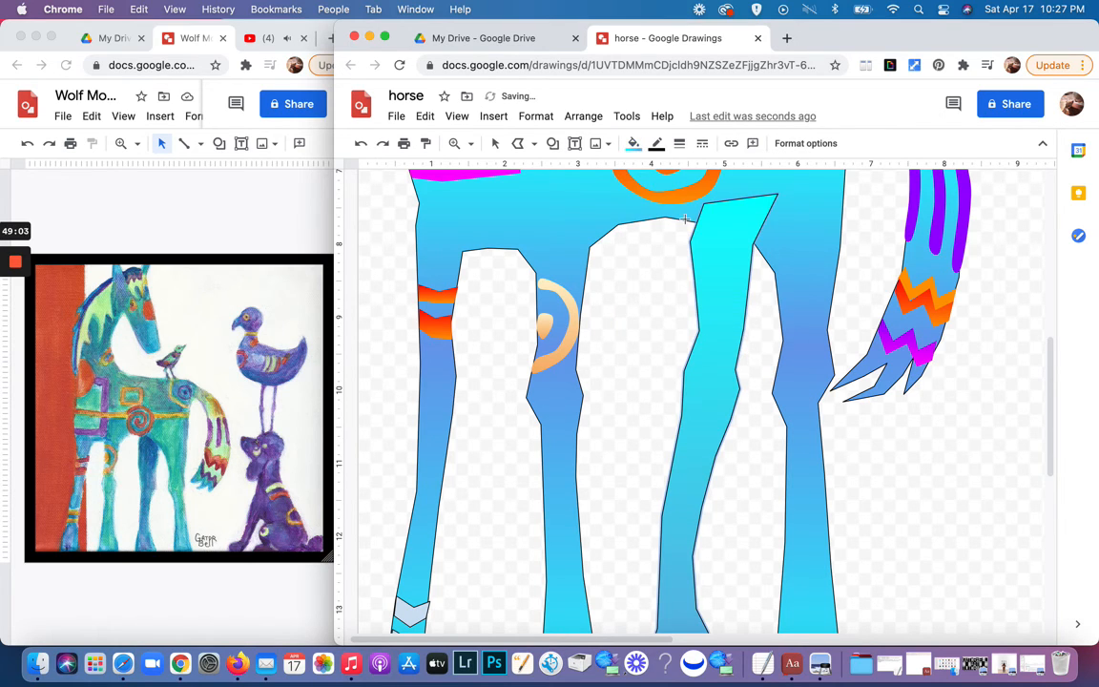
Step: Fill the extra leg with the saved custom banded blue-and-cyan gradient, changing its middle cyan stop to a deeper blue
{"action": "left_click", "coordinate": [632, 144]}
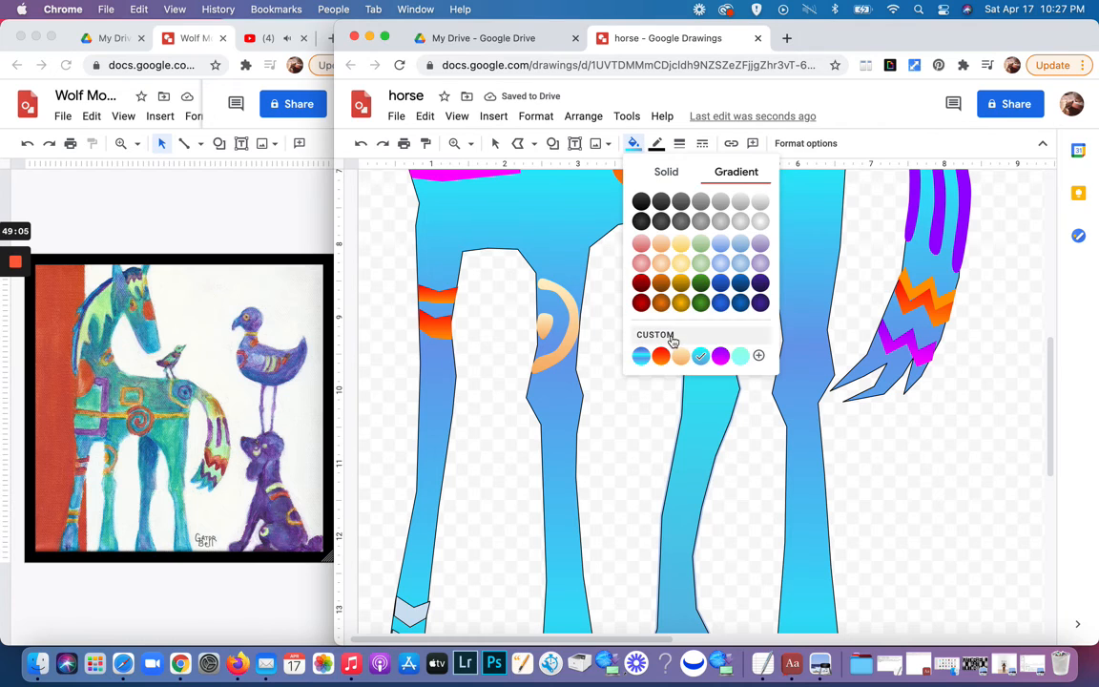
{"action": "left_click", "coordinate": [640, 357]}
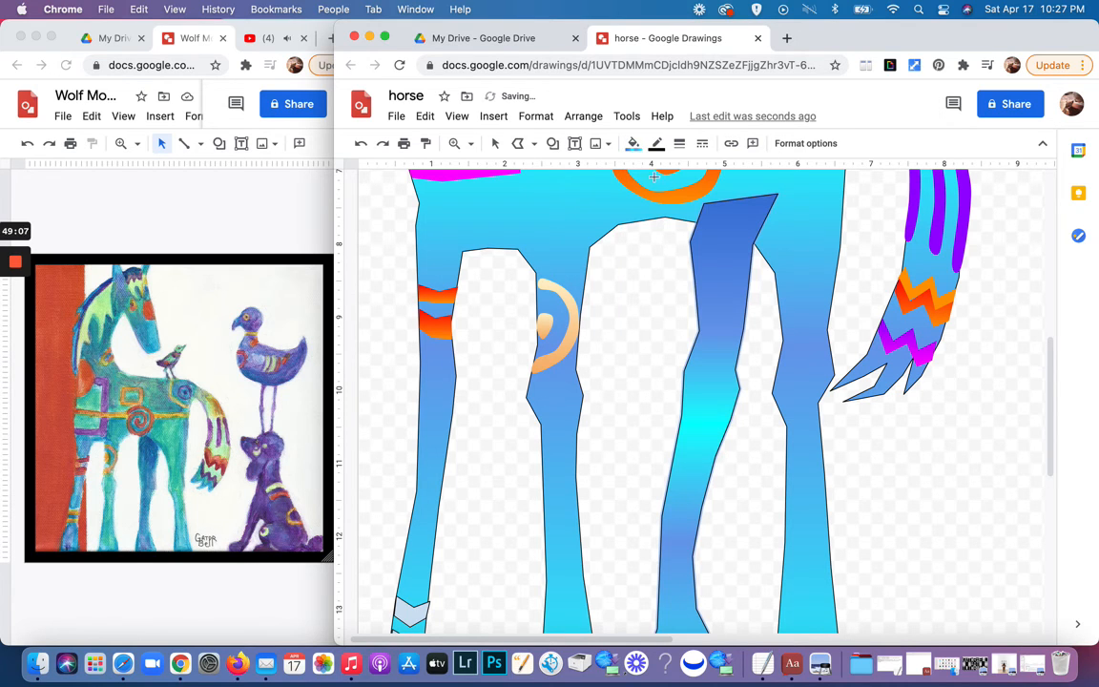
{"action": "left_click", "coordinate": [632, 144]}
{"action": "left_click", "coordinate": [663, 336]}
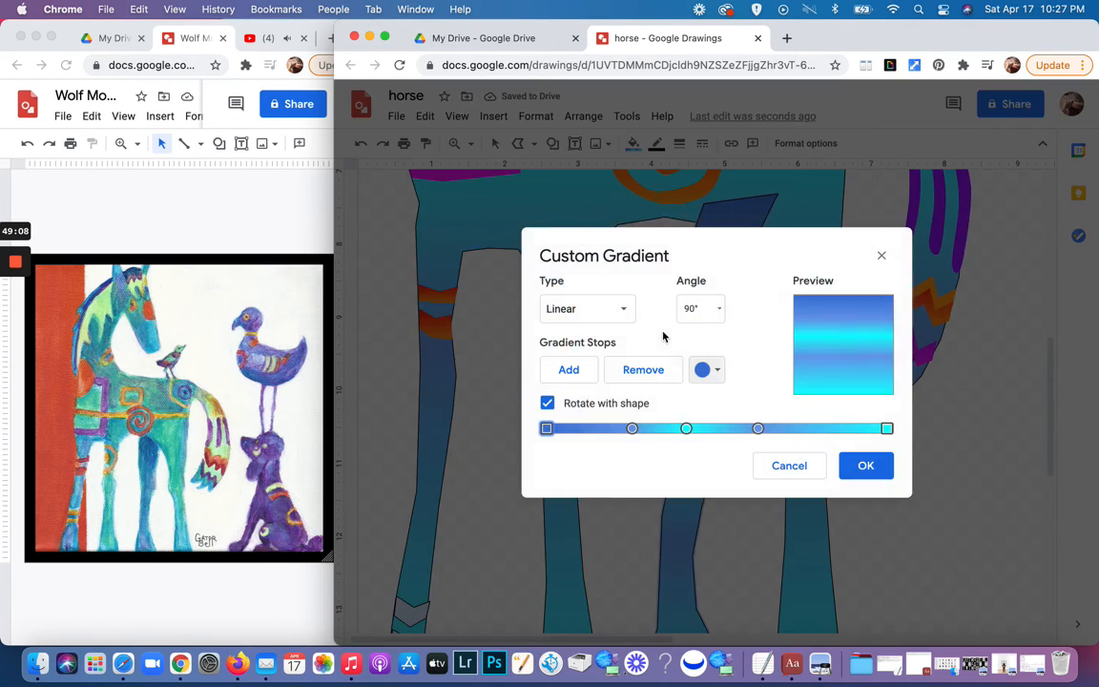
{"action": "left_click", "coordinate": [686, 428]}
{"action": "left_click", "coordinate": [719, 371]}
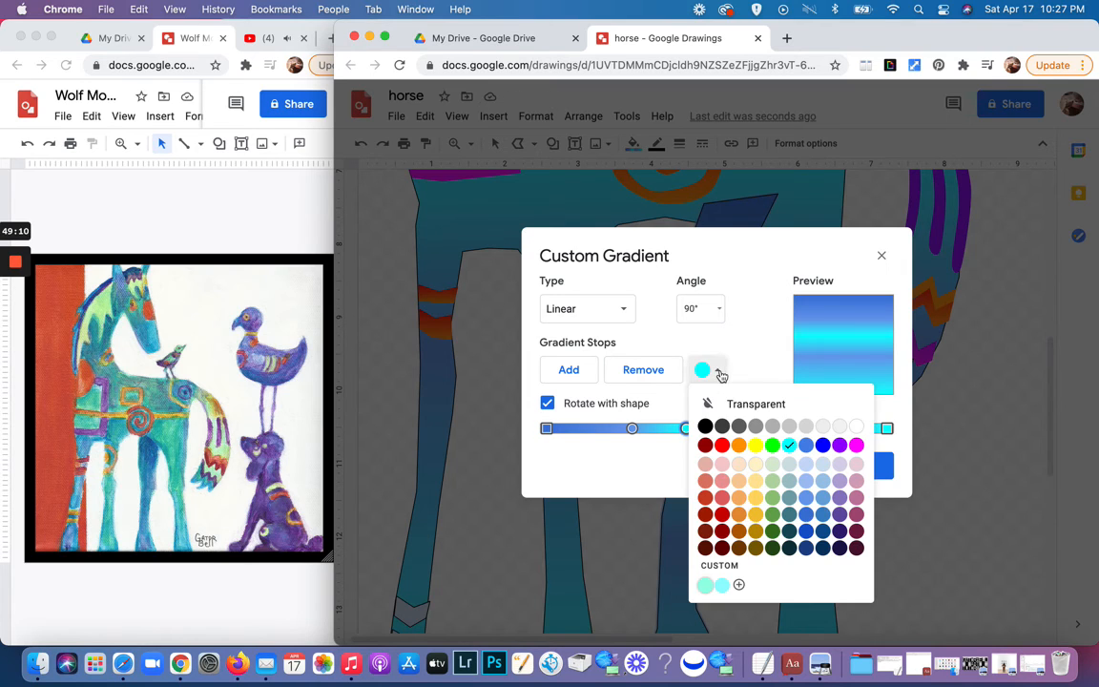
{"action": "left_click", "coordinate": [807, 496]}
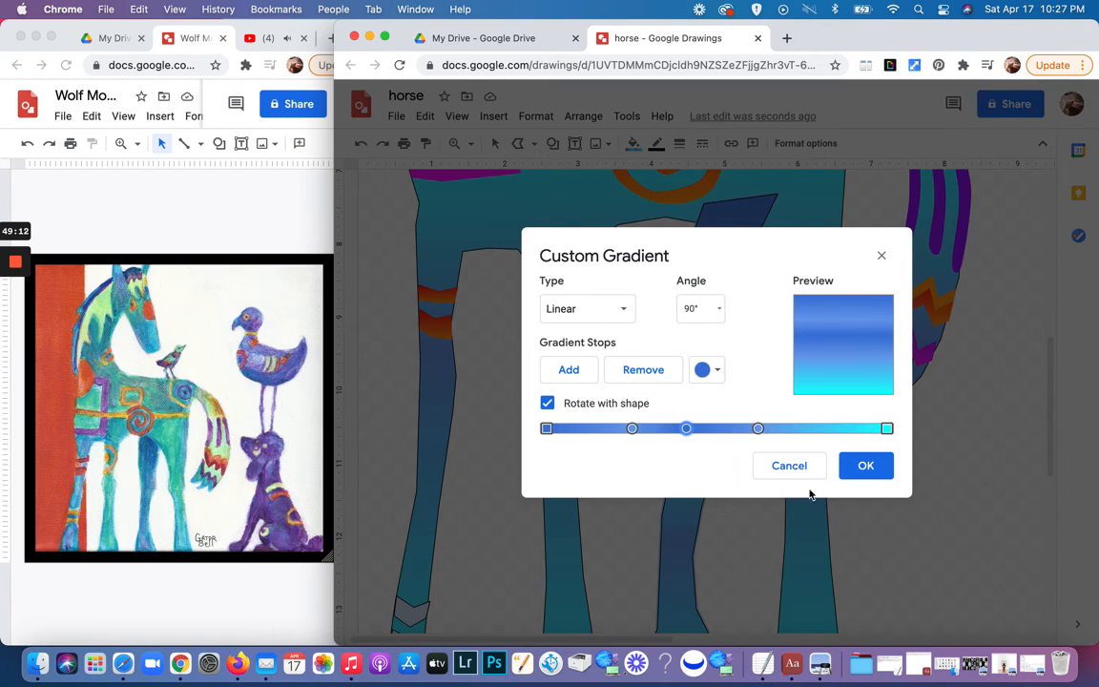
{"action": "left_click", "coordinate": [867, 468]}
Step: Send the extra hind leg to the back, behind the horse's body, and deselect it
{"action": "scroll", "coordinate": [829, 532], "scroll_direction": "down", "scroll_amount": 5}
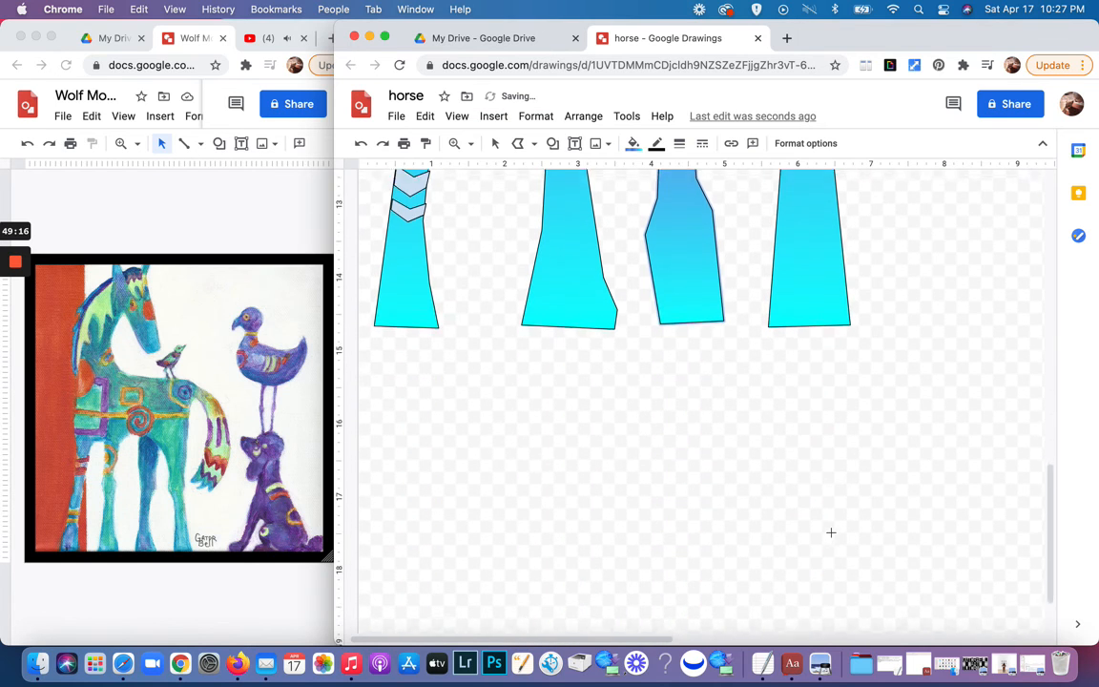
{"action": "scroll", "coordinate": [830, 532], "scroll_direction": "up", "scroll_amount": 3}
{"action": "scroll", "coordinate": [830, 533], "scroll_direction": "up", "scroll_amount": 4}
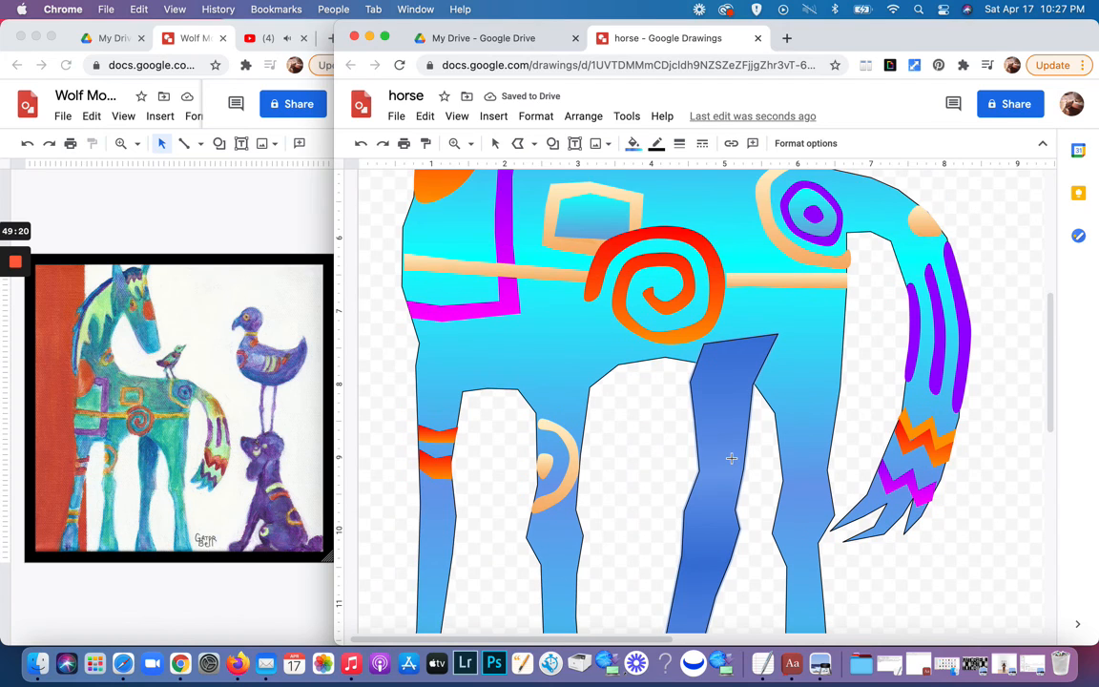
{"action": "left_click", "coordinate": [732, 458]}
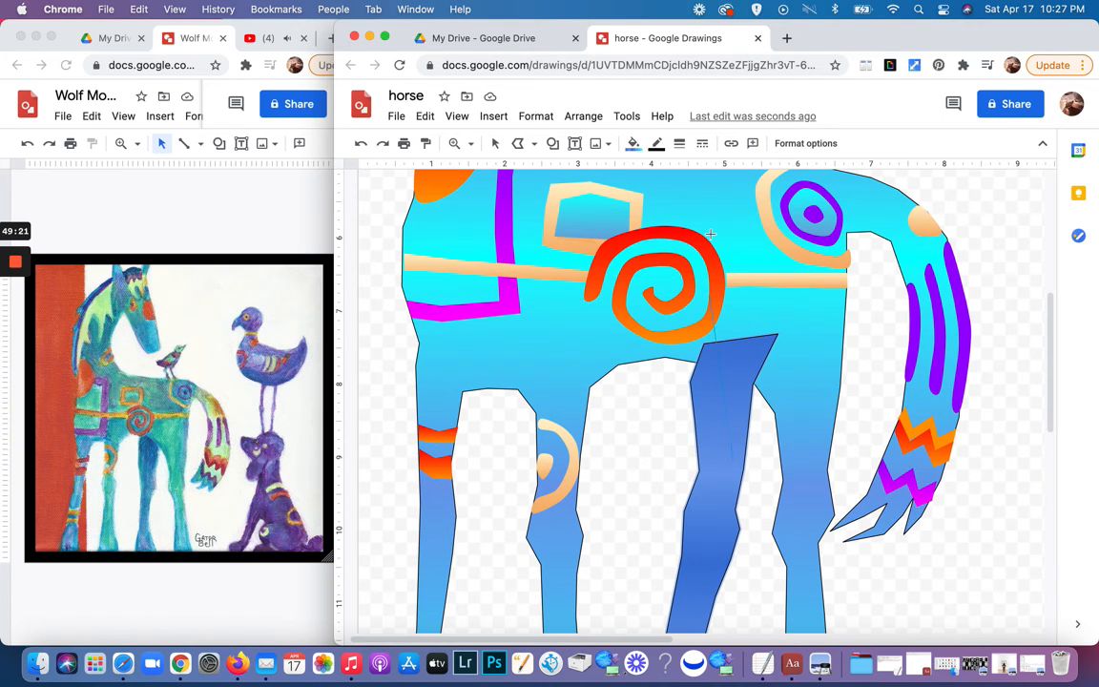
{"action": "left_click", "coordinate": [492, 143]}
{"action": "left_click", "coordinate": [583, 117]}
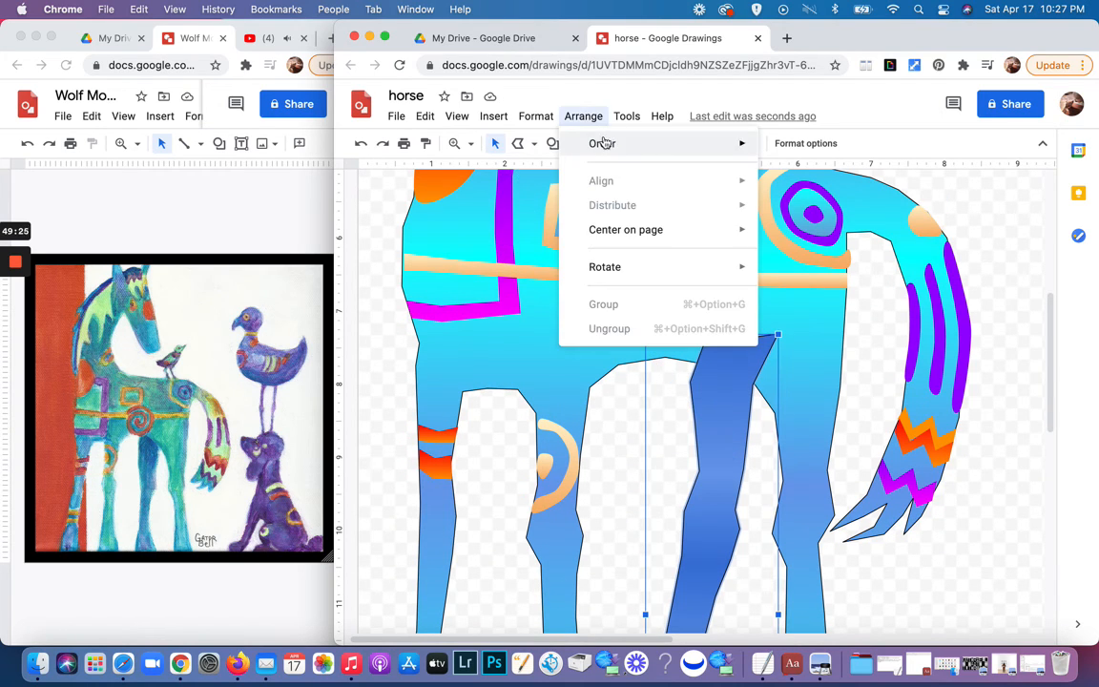
{"action": "mouse_move", "coordinate": [601, 143]}
{"action": "left_click", "coordinate": [809, 195]}
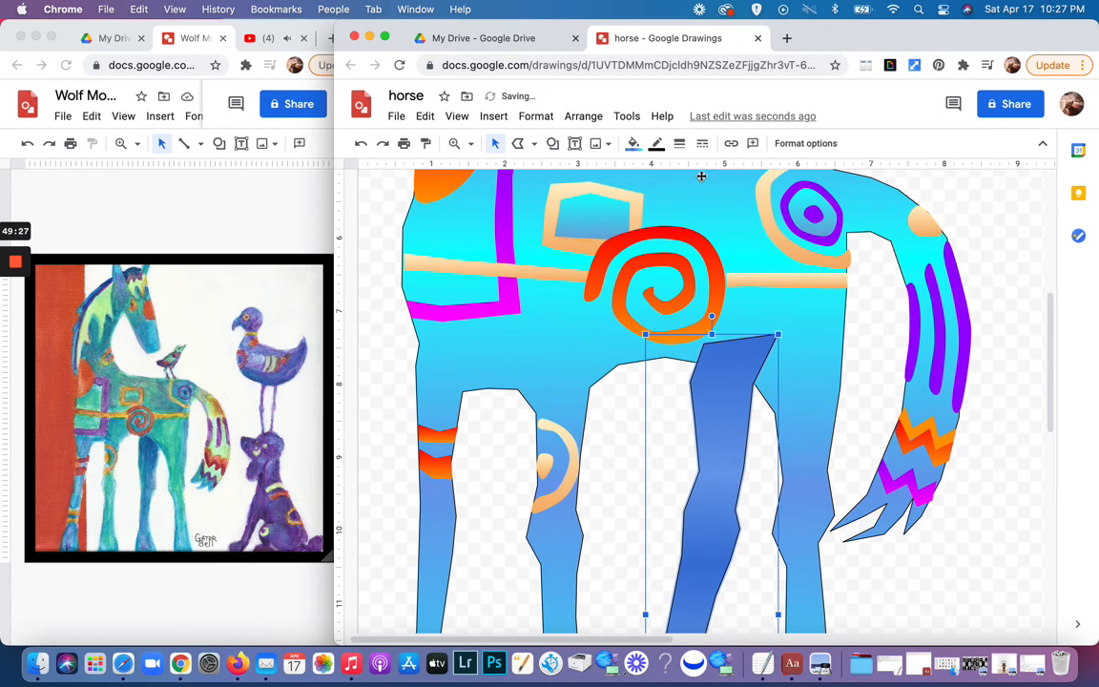
{"action": "left_click", "coordinate": [584, 116]}
{"action": "mouse_move", "coordinate": [683, 151]}
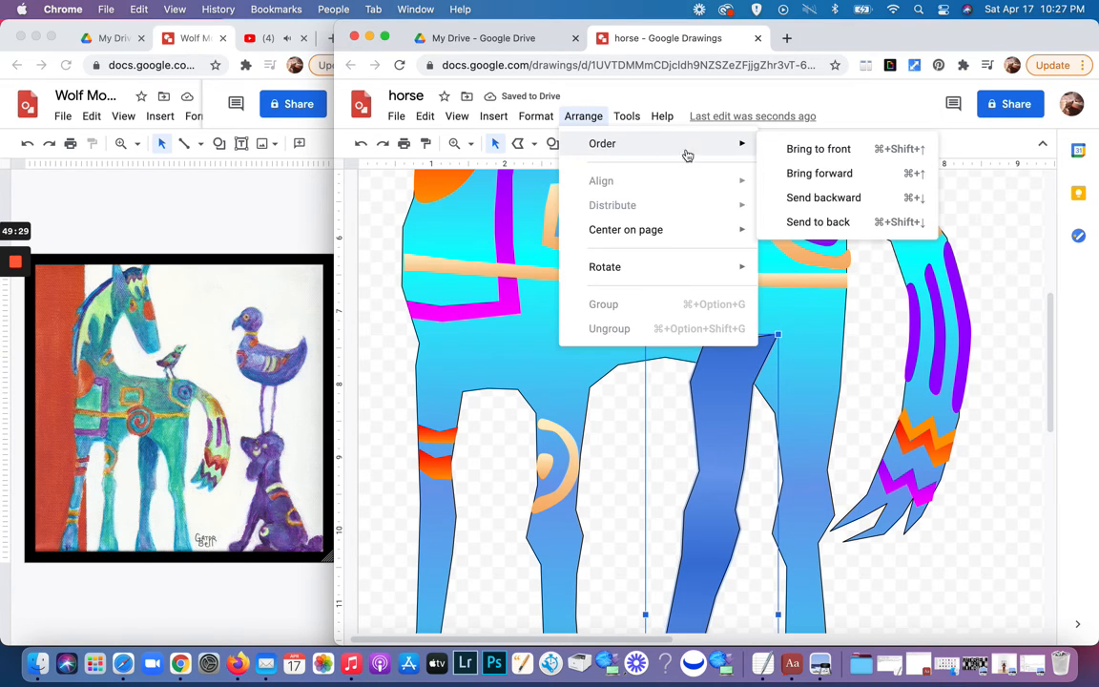
{"action": "left_click", "coordinate": [816, 220]}
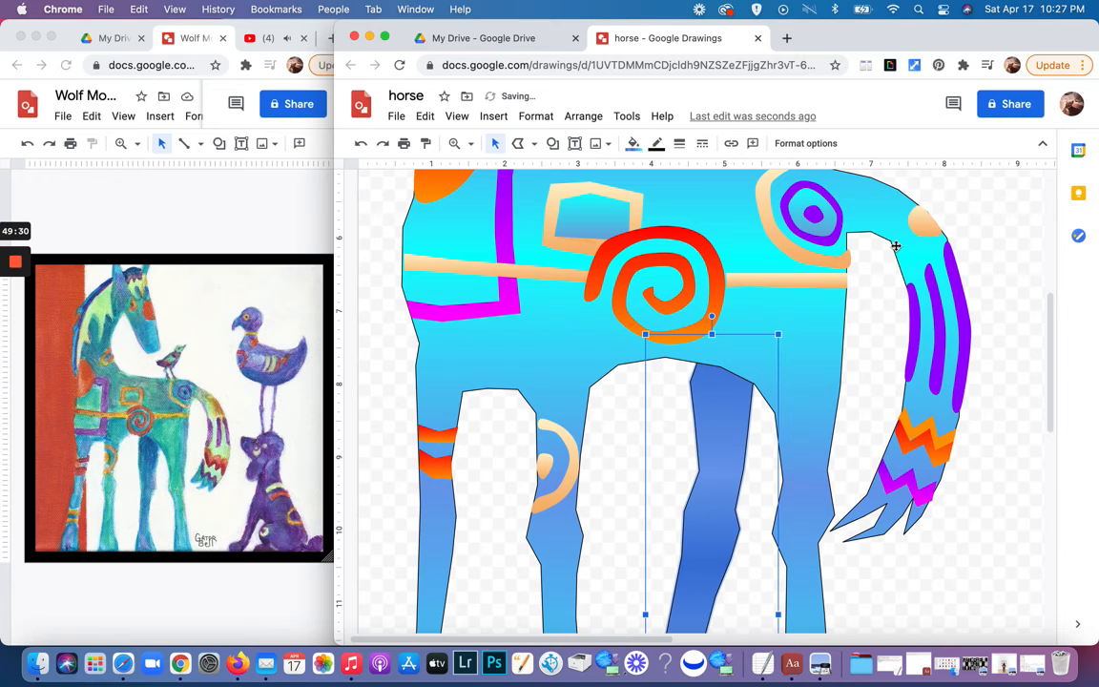
{"action": "left_click", "coordinate": [1013, 245]}
{"action": "scroll", "coordinate": [888, 392], "scroll_direction": "down", "scroll_amount": 3}
{"action": "scroll", "coordinate": [879, 432], "scroll_direction": "up", "scroll_amount": 3}
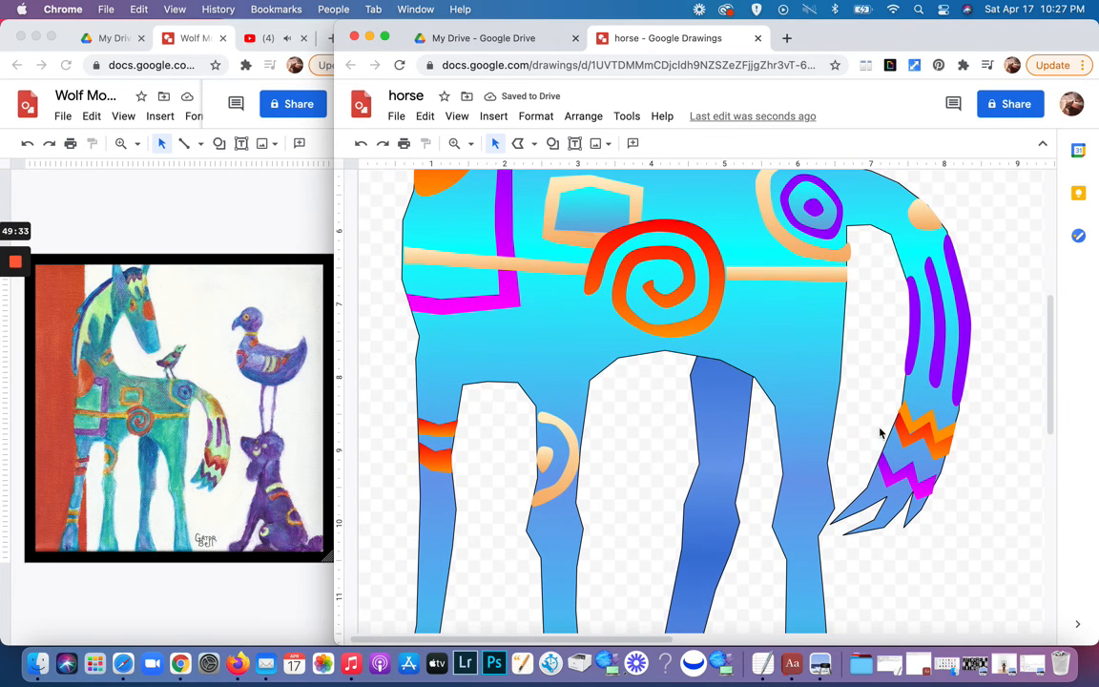
Step: Edit the extra leg's points, moving its hidden top-left corner and the upper left edge slightly outward
{"action": "left_click", "coordinate": [711, 401]}
{"action": "double_click", "coordinate": [713, 410]}
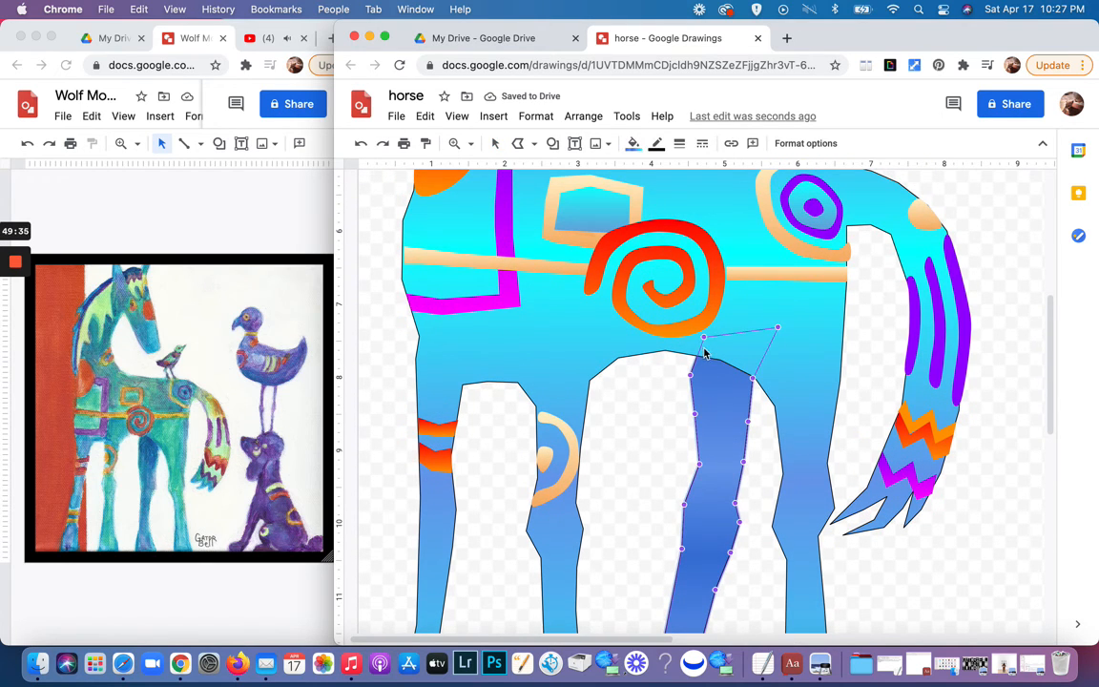
{"action": "mouse_move", "coordinate": [701, 336]}
{"action": "left_mouse_down"}
{"action": "mouse_move", "coordinate": [625, 315]}
{"action": "mouse_move", "coordinate": [617, 298]}
{"action": "mouse_move", "coordinate": [685, 330]}
{"action": "left_mouse_up"}
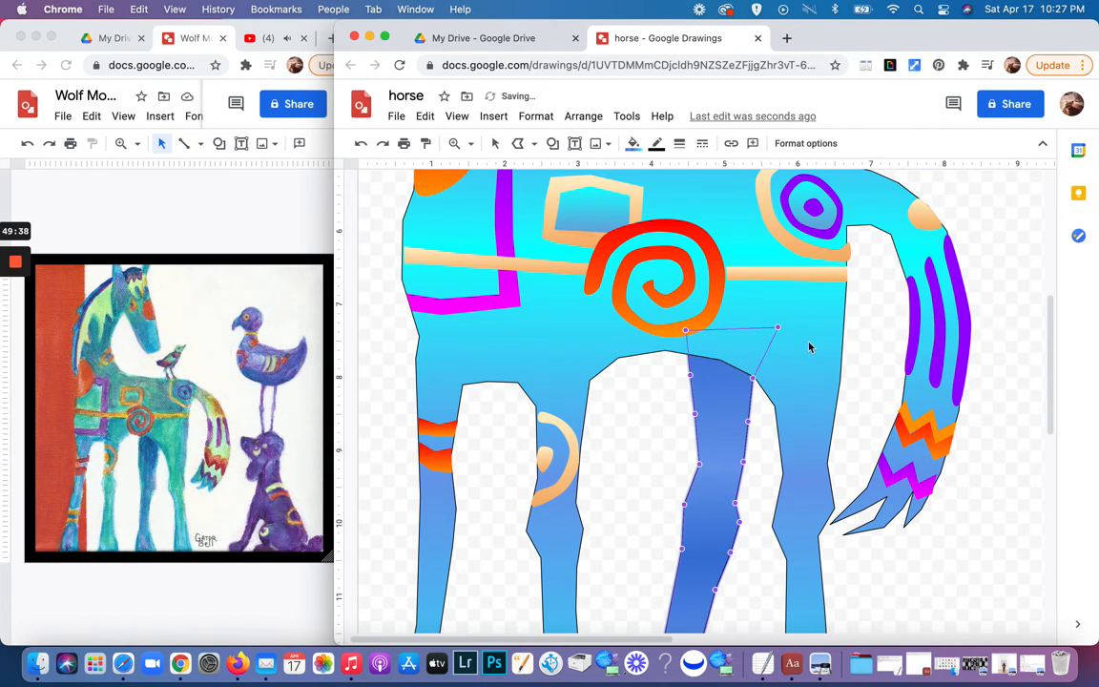
{"action": "scroll", "coordinate": [787, 473], "scroll_direction": "down", "scroll_amount": 2}
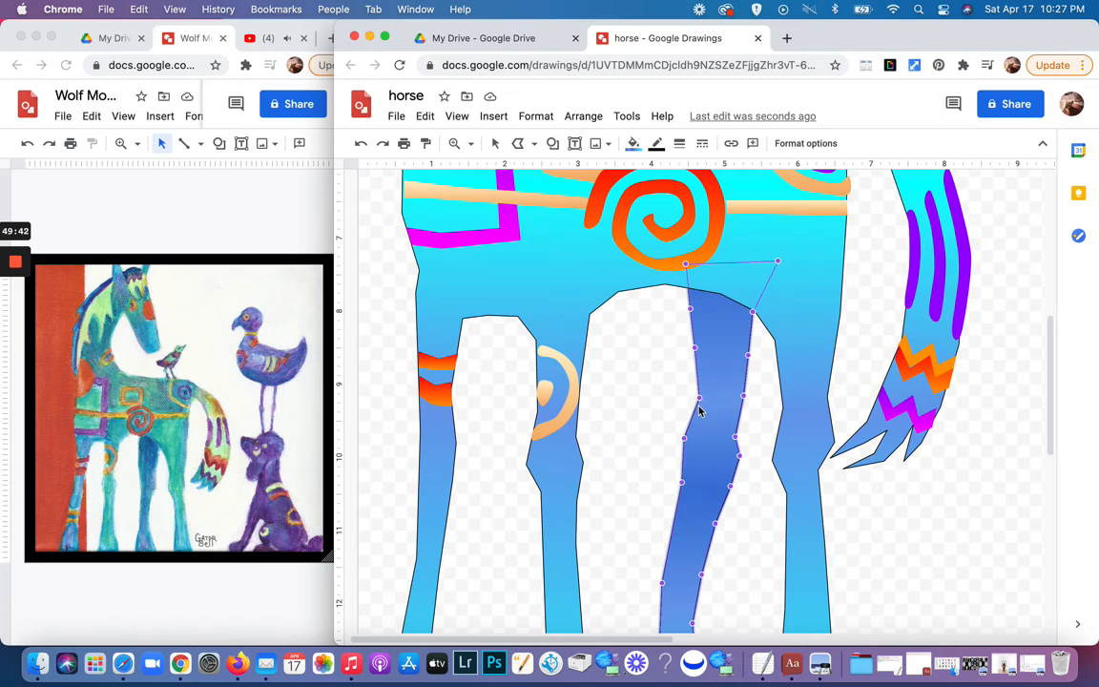
{"action": "left_click", "coordinate": [695, 347]}
{"action": "left_click_drag", "start_coordinate": [689, 349], "coordinate": [690, 349]}
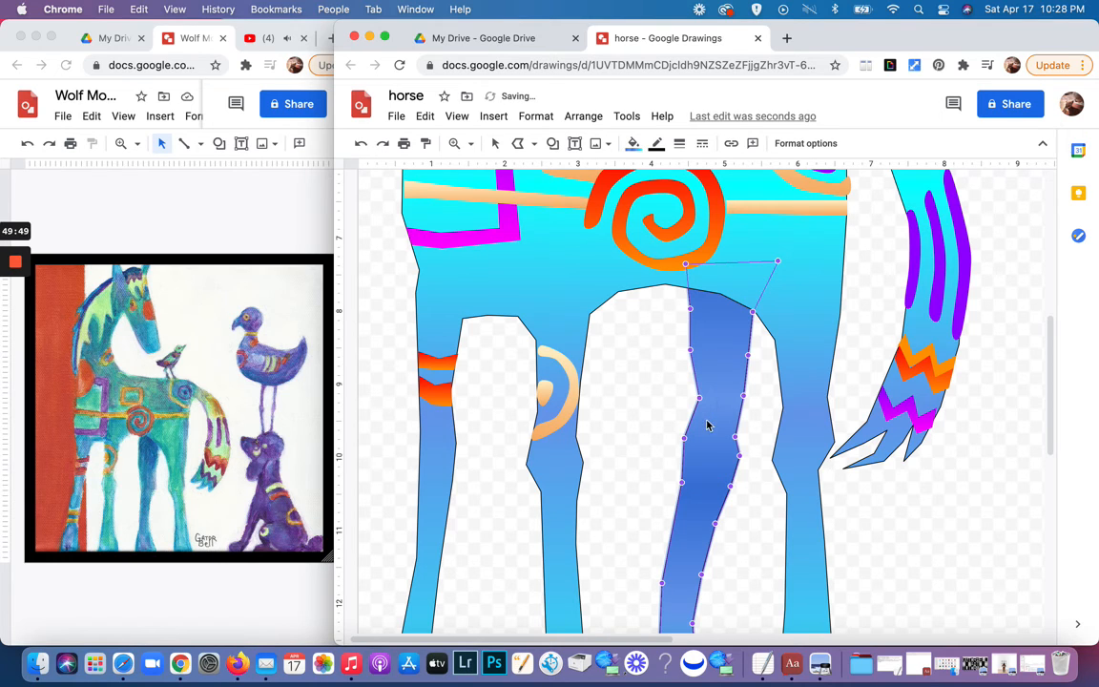
{"action": "left_click_drag", "start_coordinate": [699, 399], "coordinate": [696, 399]}
Step: Reshape the extra leg's lower end by lowering the side points above the hoof and moving the left ankle point outward
{"action": "scroll", "coordinate": [687, 485], "scroll_direction": "down", "scroll_amount": 3}
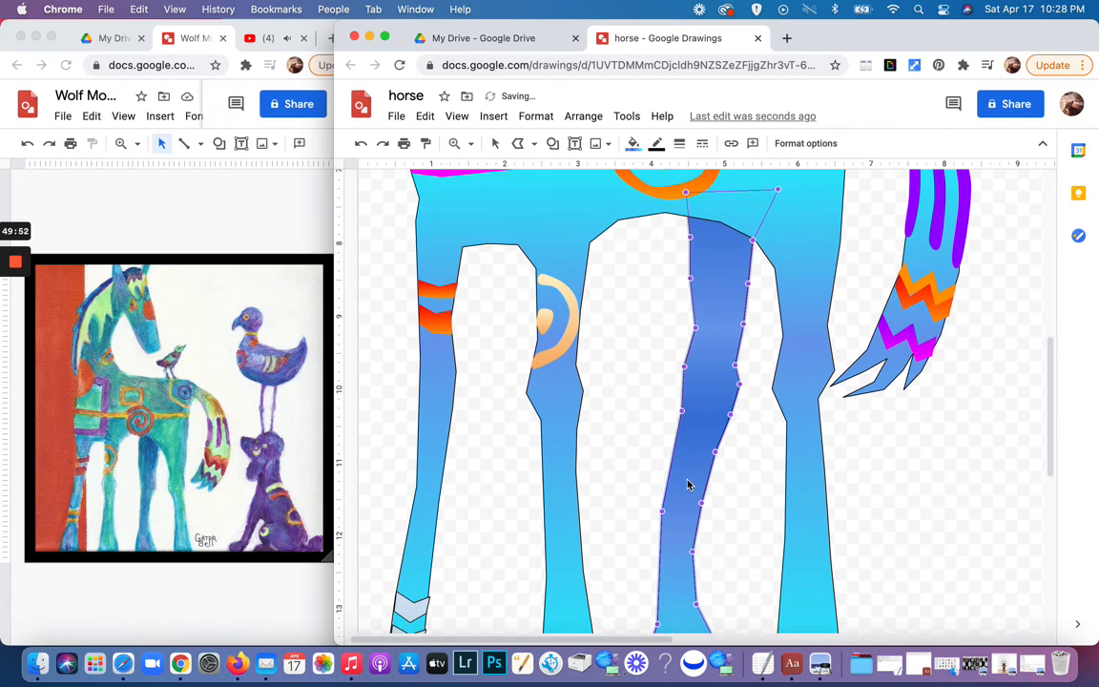
{"action": "scroll", "coordinate": [687, 485], "scroll_direction": "down", "scroll_amount": 4}
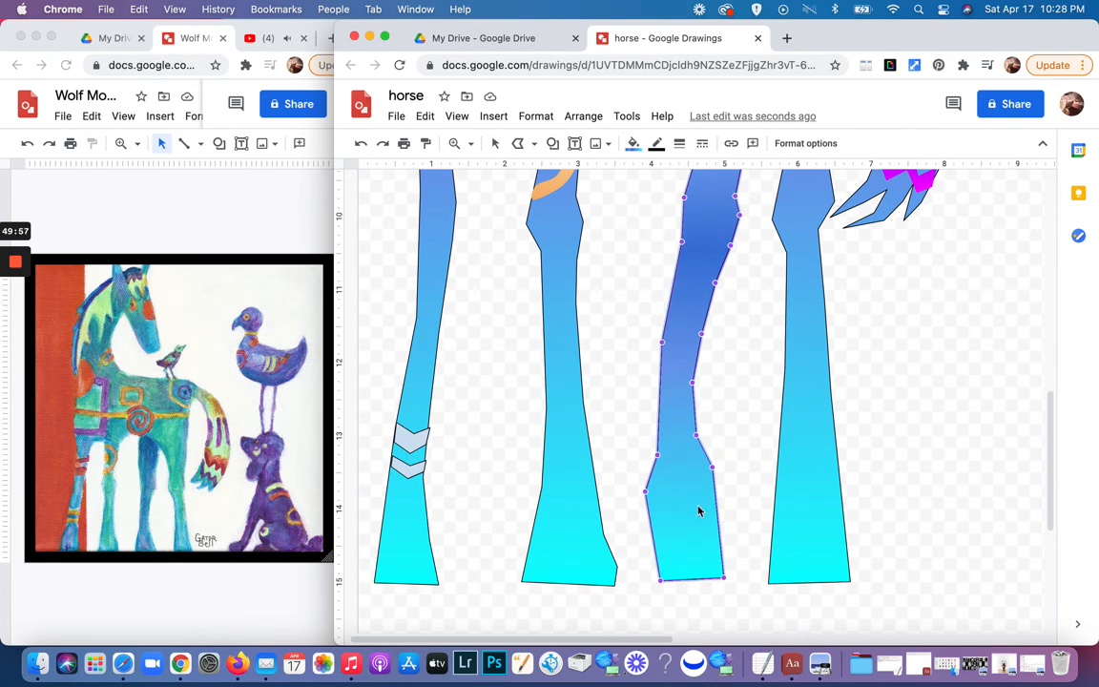
{"action": "left_click_drag", "start_coordinate": [713, 469], "coordinate": [718, 532]}
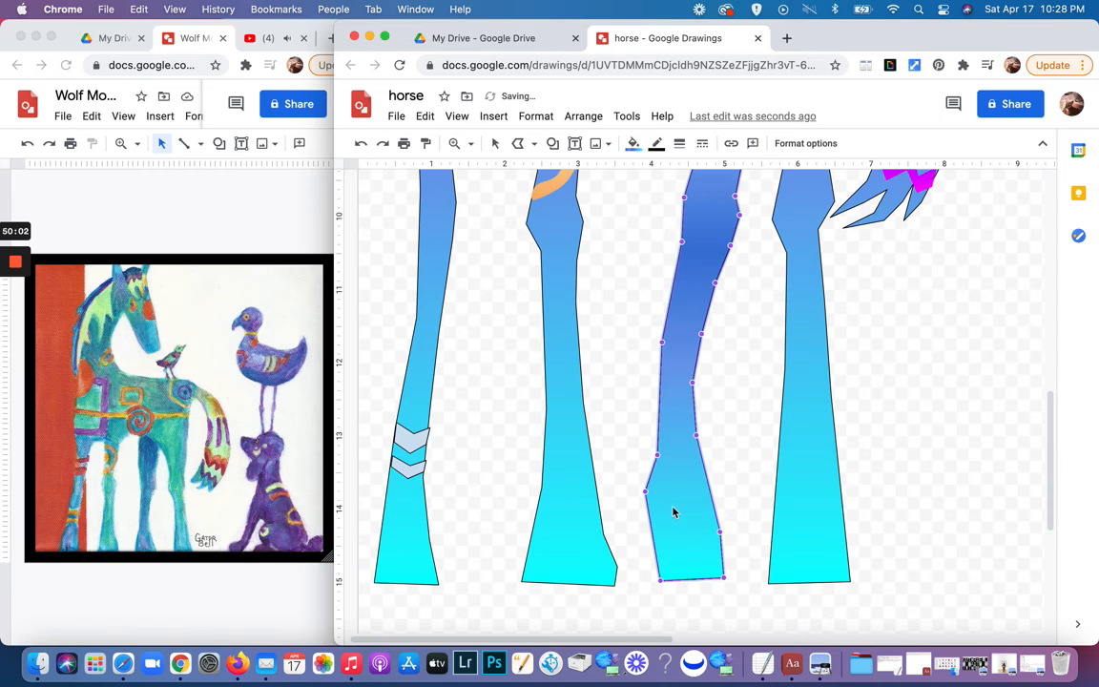
{"action": "left_click_drag", "start_coordinate": [646, 492], "coordinate": [653, 526]}
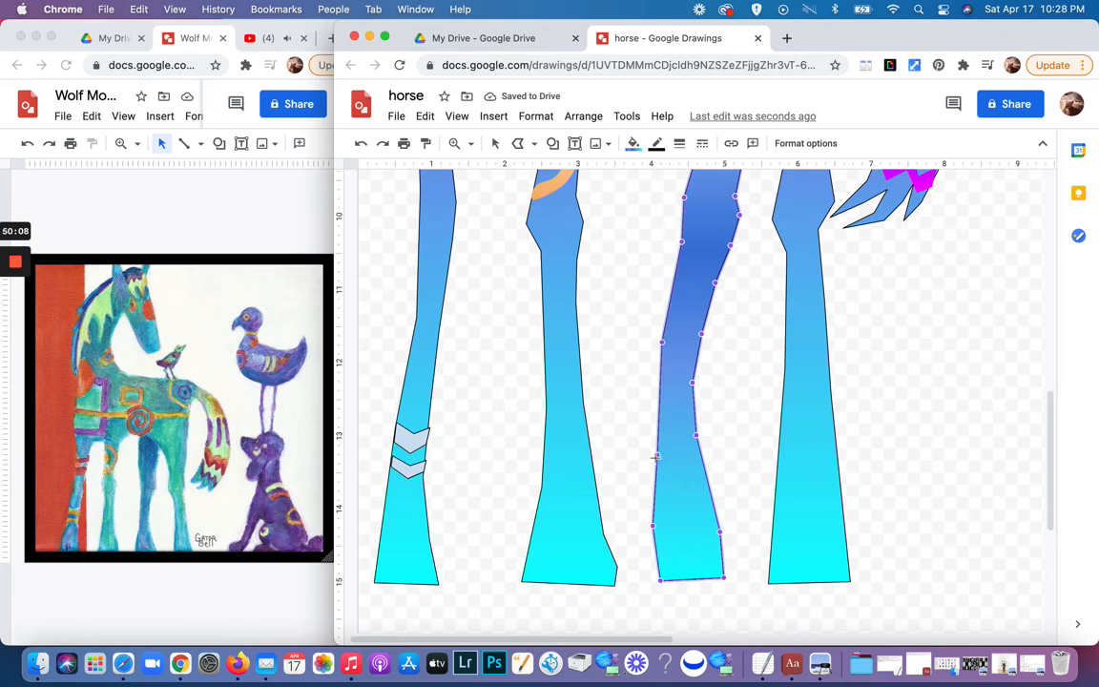
{"action": "key", "text": "Escape"}
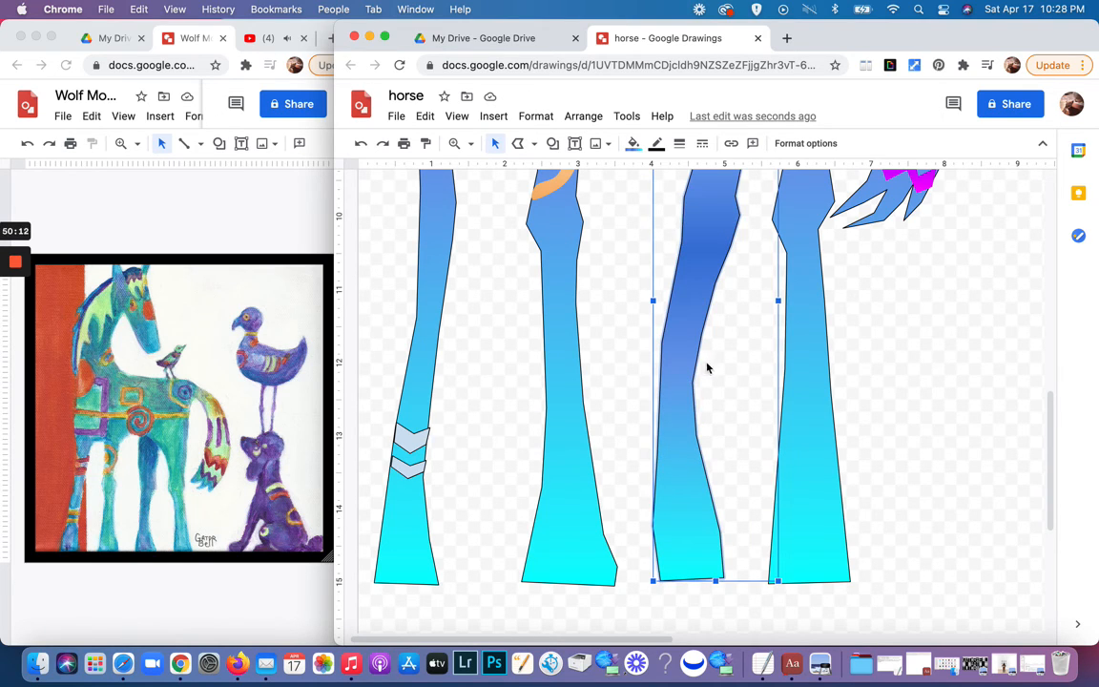
{"action": "double_click", "coordinate": [671, 418]}
{"action": "left_click_drag", "start_coordinate": [653, 455], "coordinate": [648, 454]}
{"action": "scroll", "coordinate": [652, 547], "scroll_direction": "down", "scroll_amount": 2}
{"action": "scroll", "coordinate": [650, 545], "scroll_direction": "down", "scroll_amount": 3}
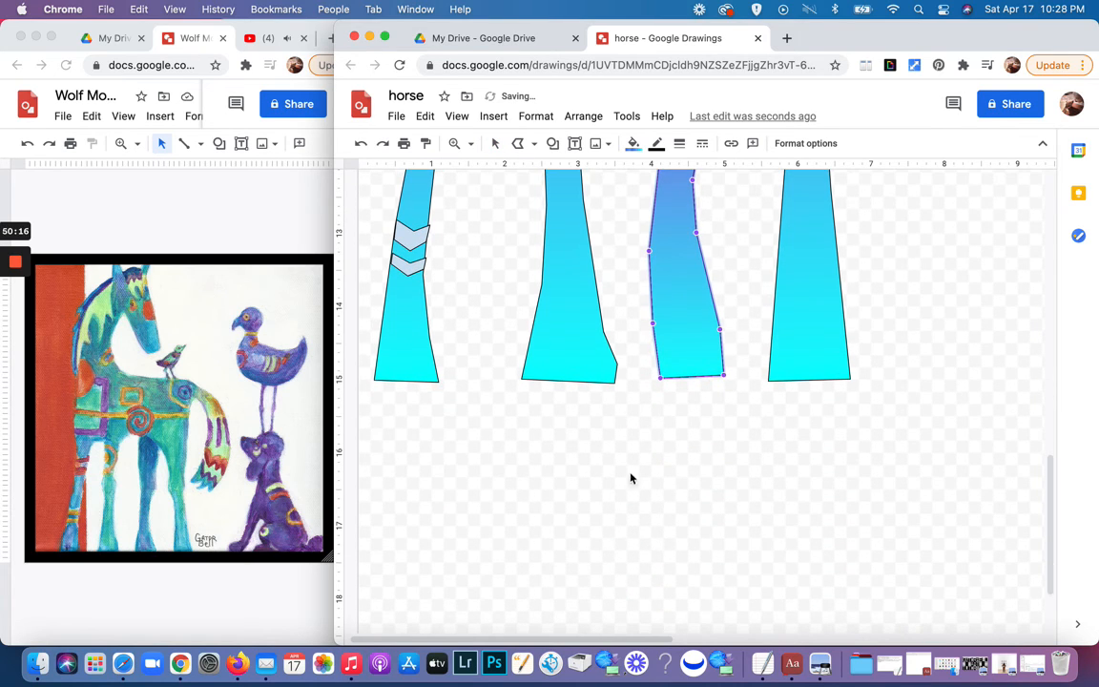
{"action": "key", "text": "Escape"}
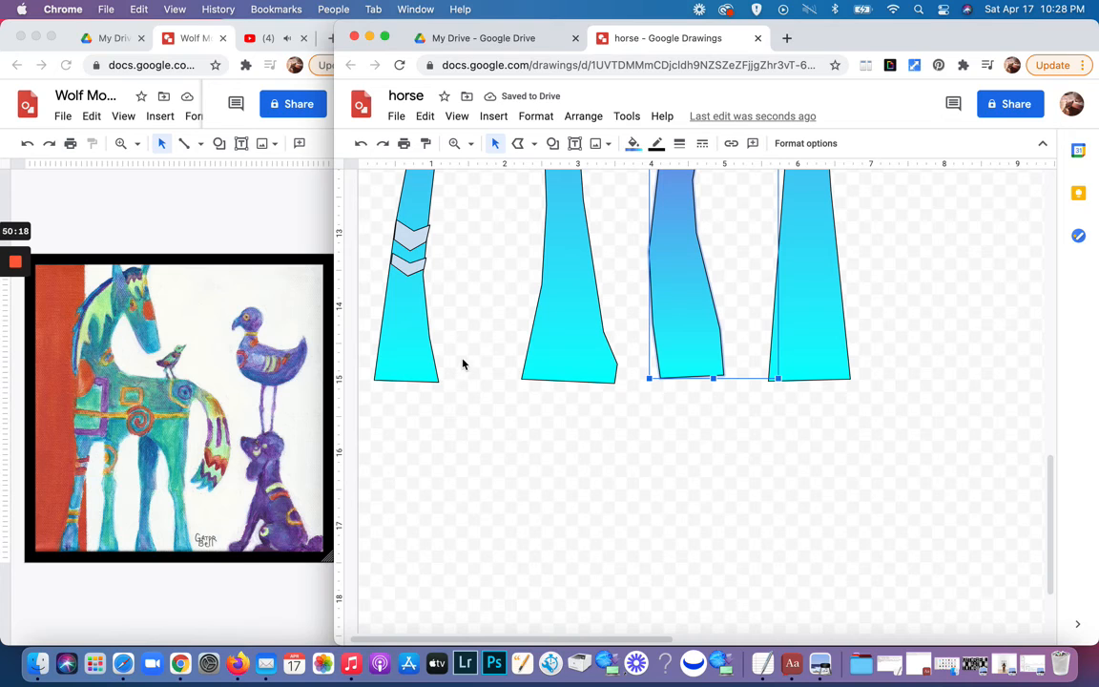
Step: Place a horizontal guide at about 15 inches, level with the lowest hoof corners
{"action": "left_click", "coordinate": [495, 143]}
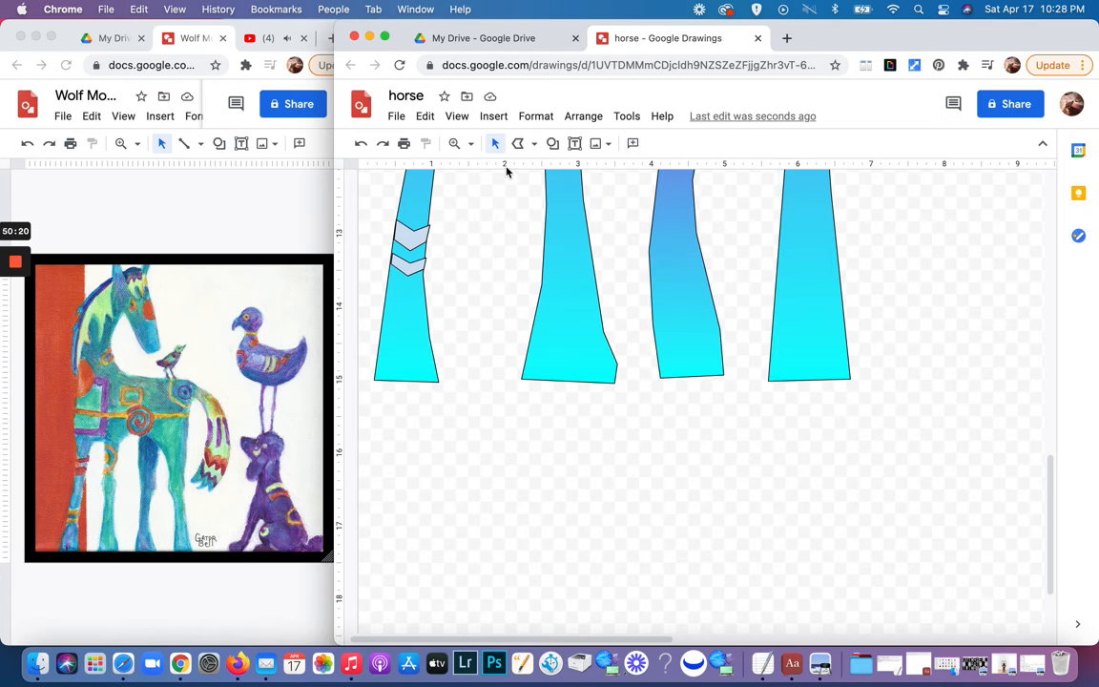
{"action": "left_click_drag", "start_coordinate": [494, 169], "coordinate": [483, 384]}
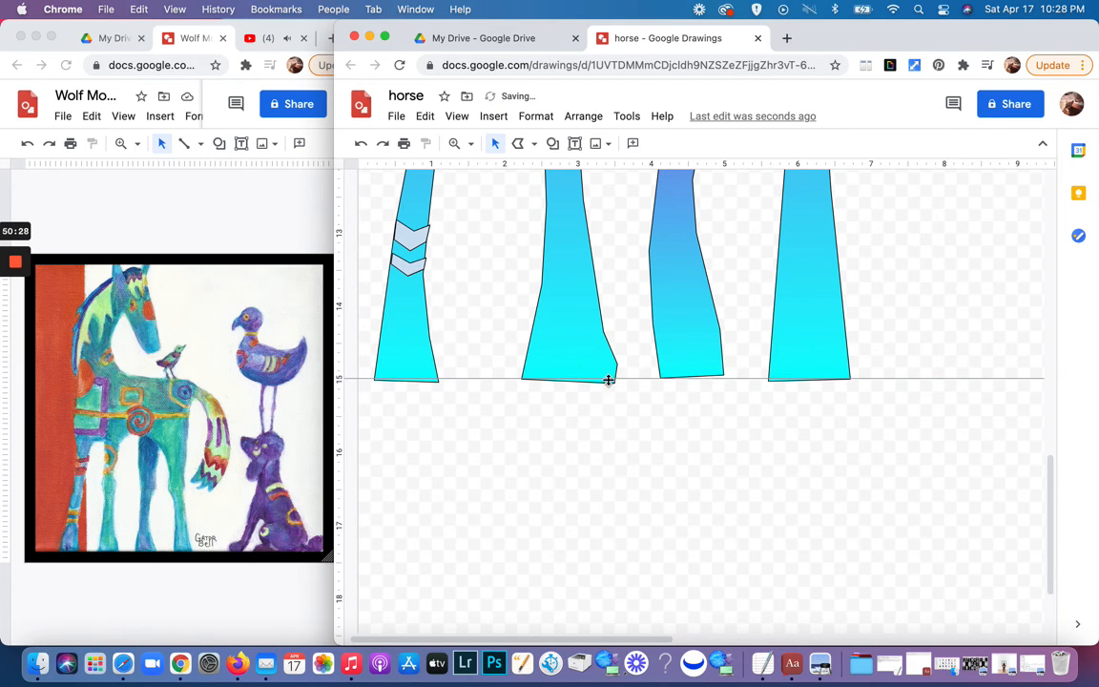
{"action": "left_click_drag", "start_coordinate": [635, 379], "coordinate": [634, 382]}
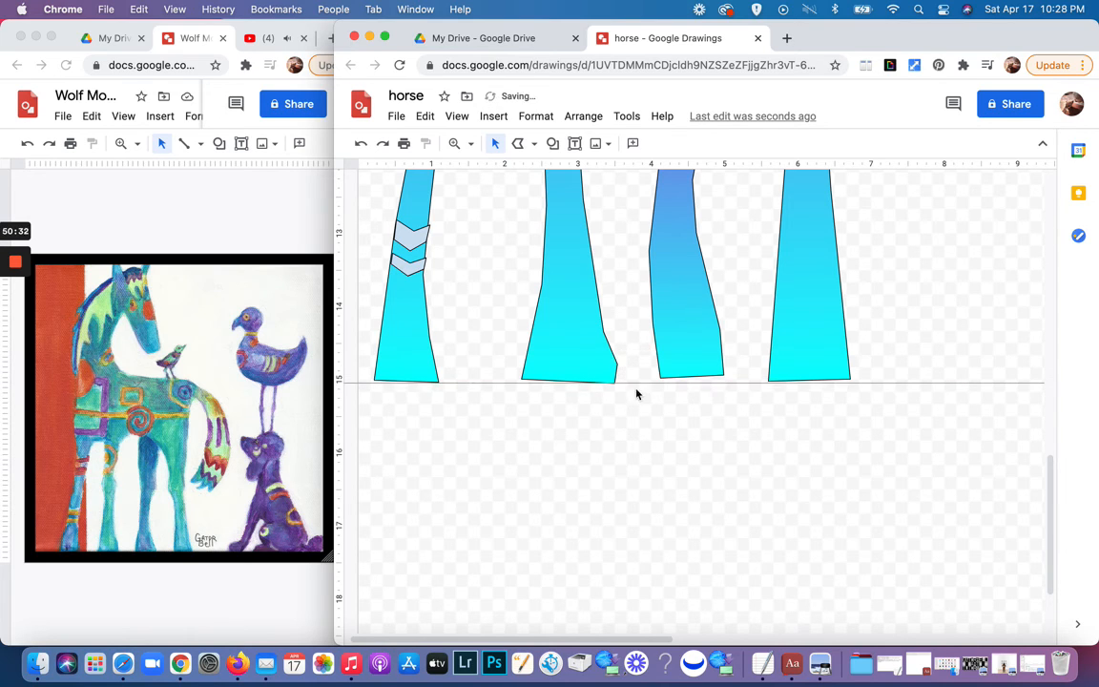
Step: Edit the horse body's points to bring the left hoof corners of both front legs down to the guide
{"action": "left_click", "coordinate": [597, 355]}
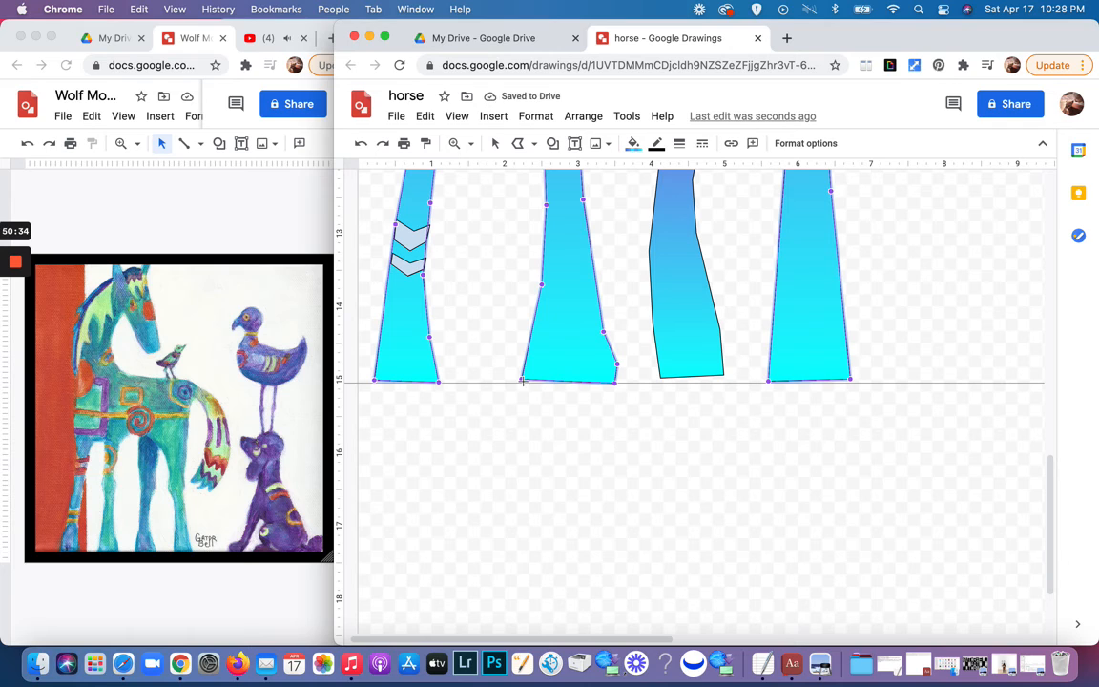
{"action": "left_click_drag", "start_coordinate": [521, 378], "coordinate": [524, 383]}
{"action": "double_click", "coordinate": [392, 378]}
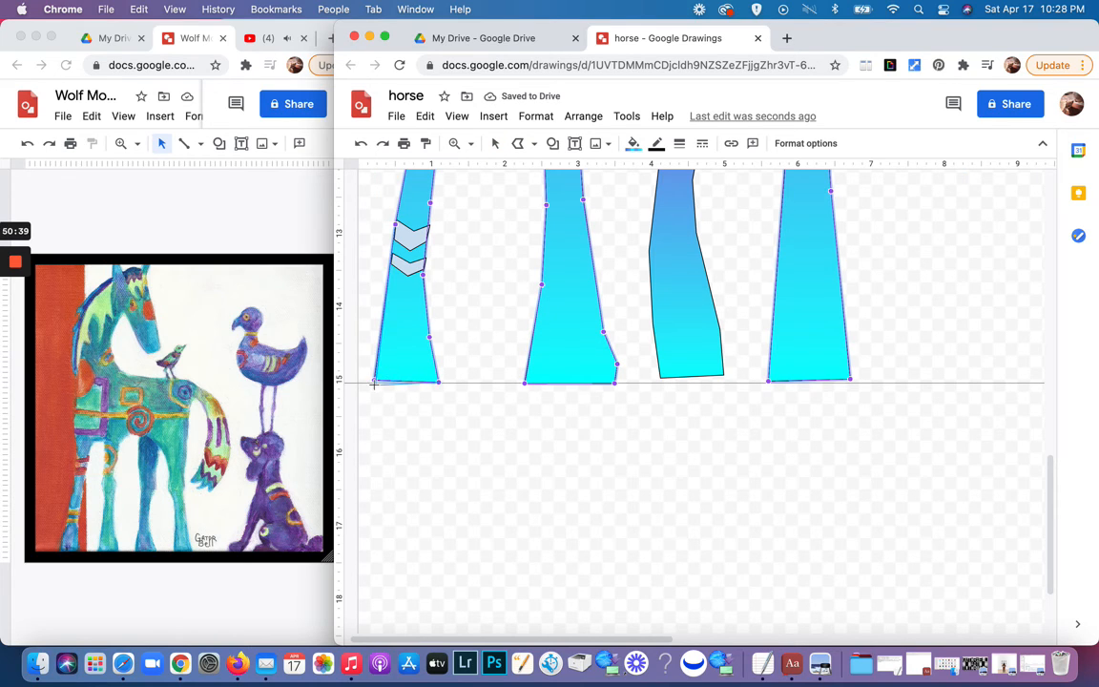
{"action": "left_click_drag", "start_coordinate": [374, 381], "coordinate": [375, 385]}
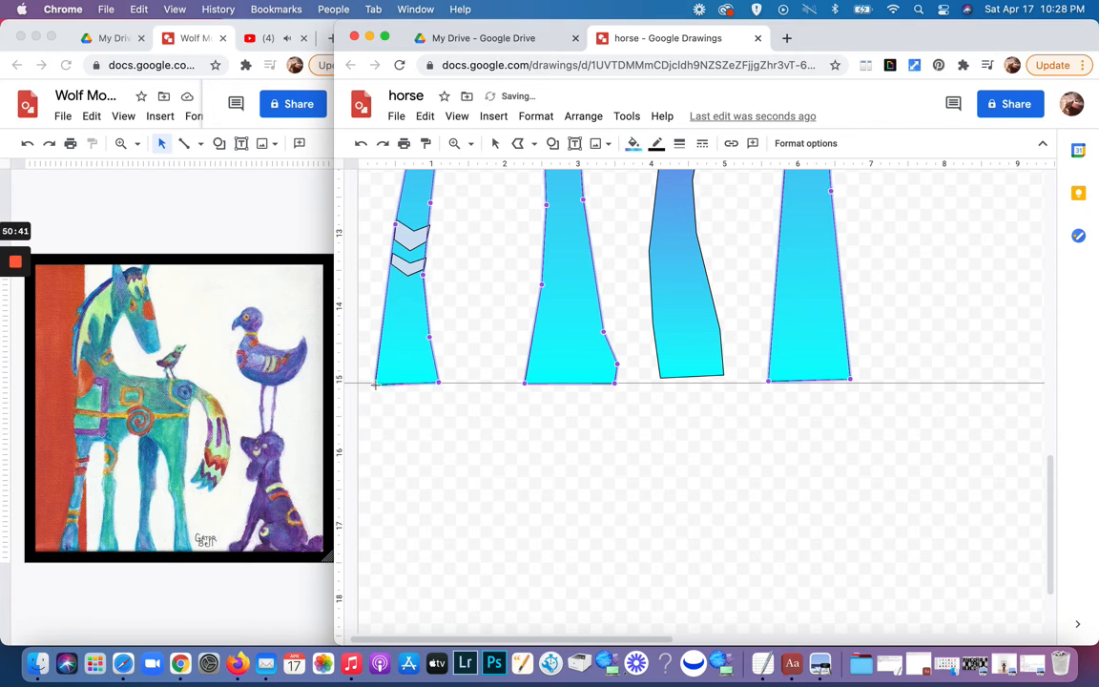
Step: Edit the extra leg's points, lowering both hoof corners to the 15-inch guide and moving the left ankle and hoof points outward
{"action": "left_click", "coordinate": [679, 361]}
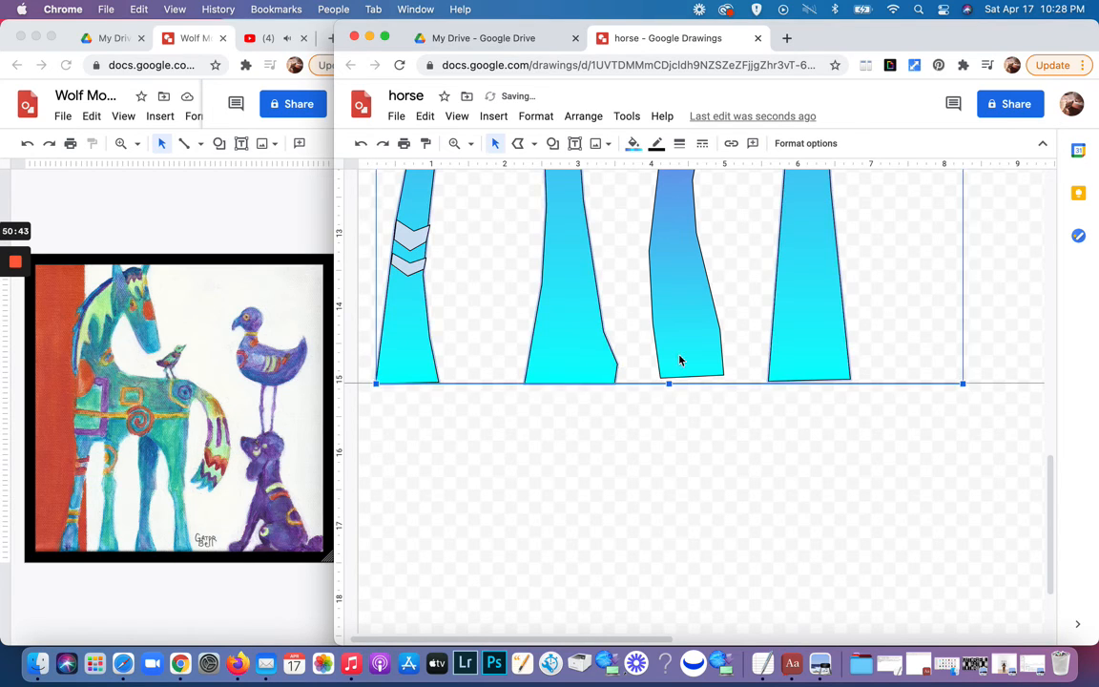
{"action": "double_click", "coordinate": [673, 375]}
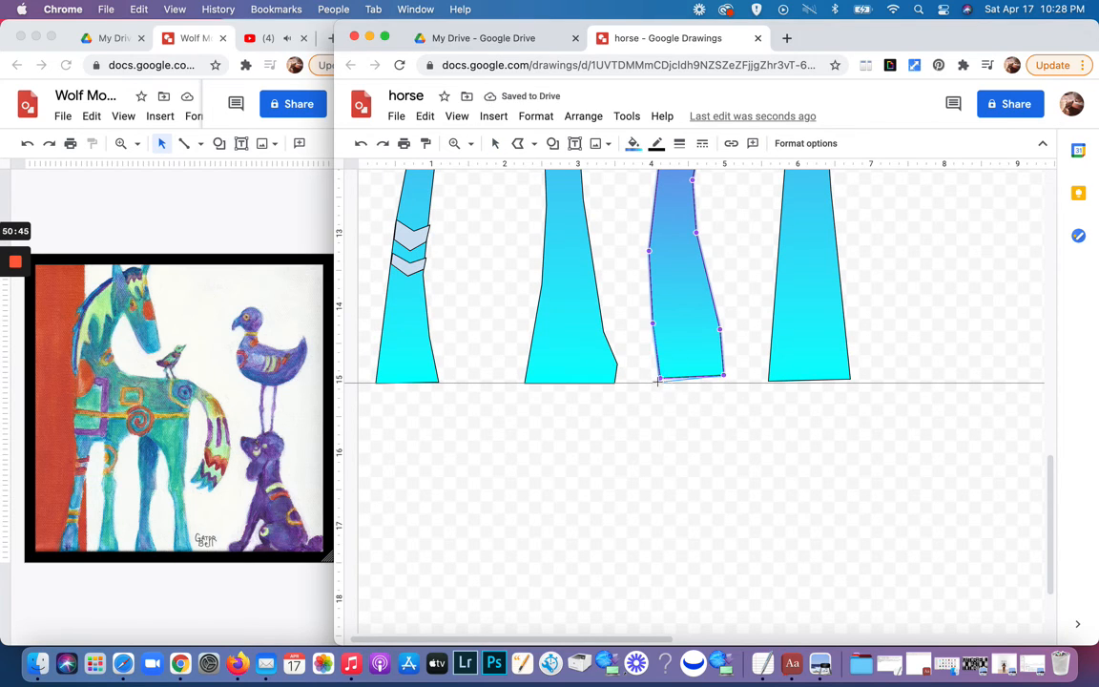
{"action": "left_click_drag", "start_coordinate": [658, 375], "coordinate": [727, 382]}
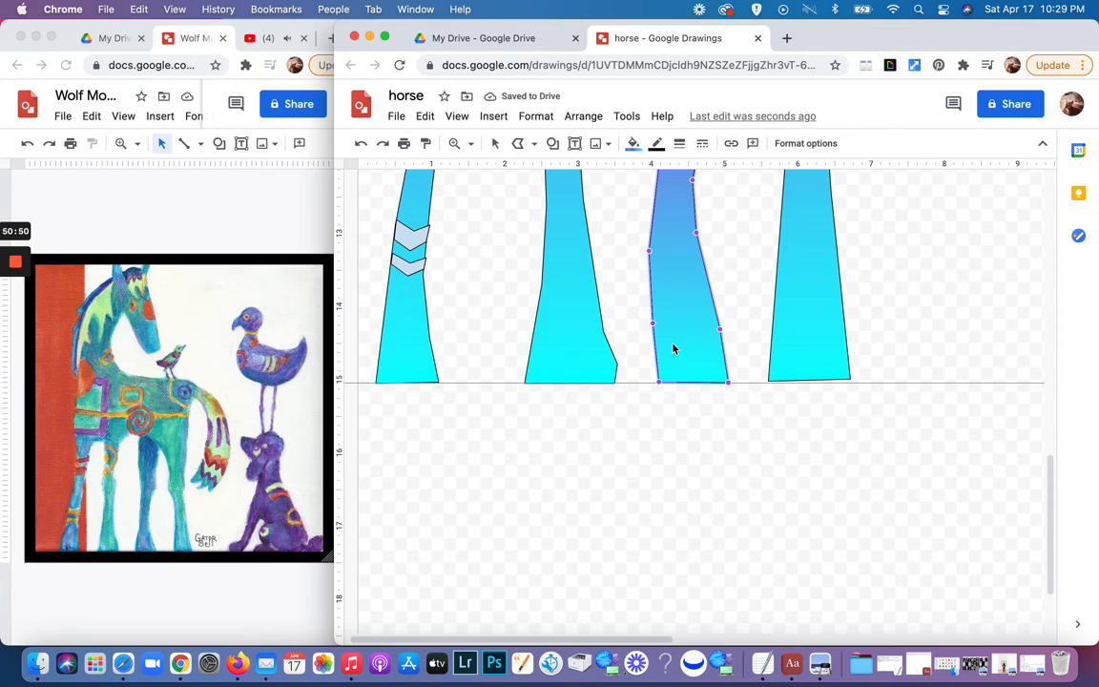
{"action": "left_click_drag", "start_coordinate": [651, 324], "coordinate": [649, 325]}
{"action": "left_click_drag", "start_coordinate": [657, 384], "coordinate": [648, 384]}
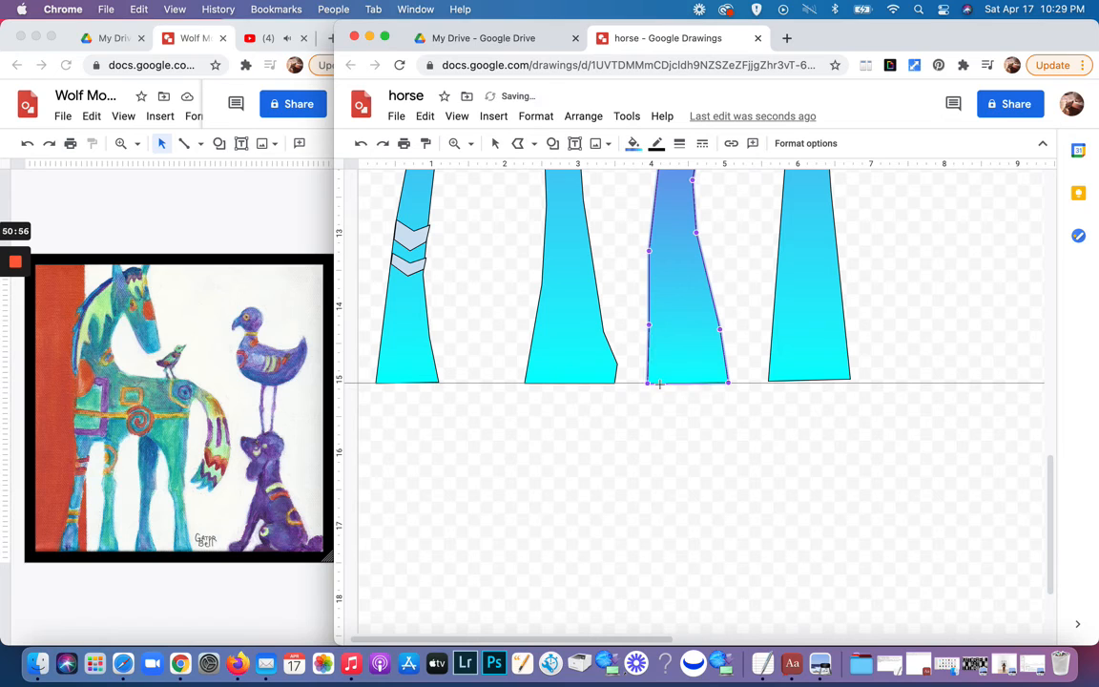
{"action": "left_click", "coordinate": [822, 367]}
{"action": "left_click_drag", "start_coordinate": [849, 380], "coordinate": [854, 387]}
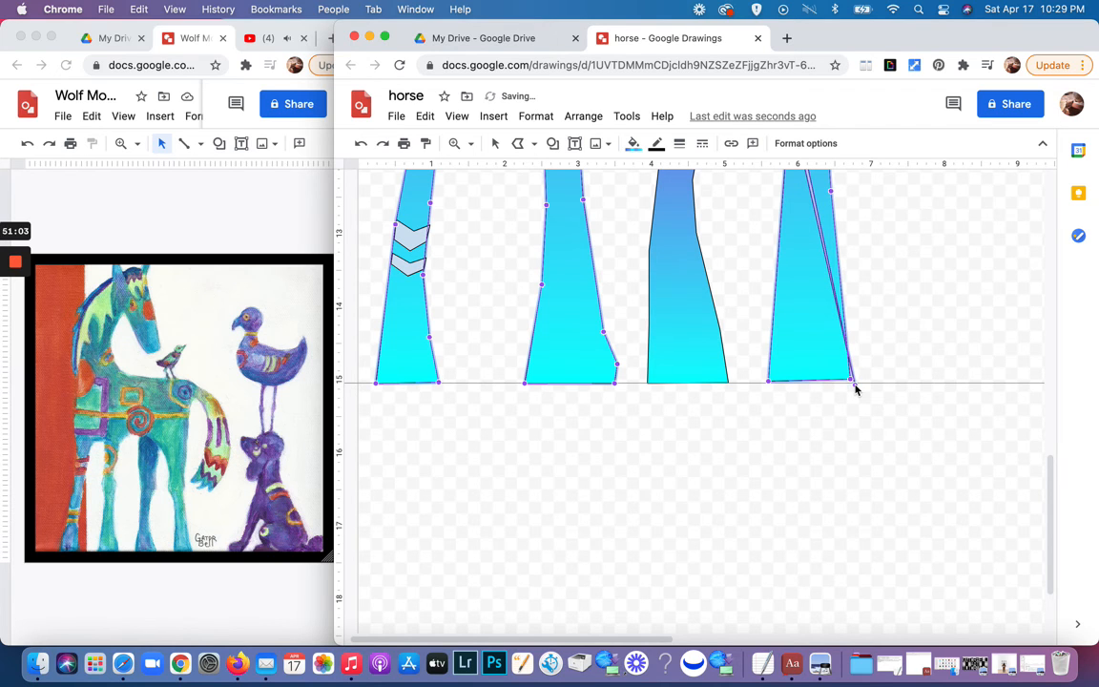
{"action": "scroll", "coordinate": [849, 379], "scroll_direction": "up", "scroll_amount": 10}
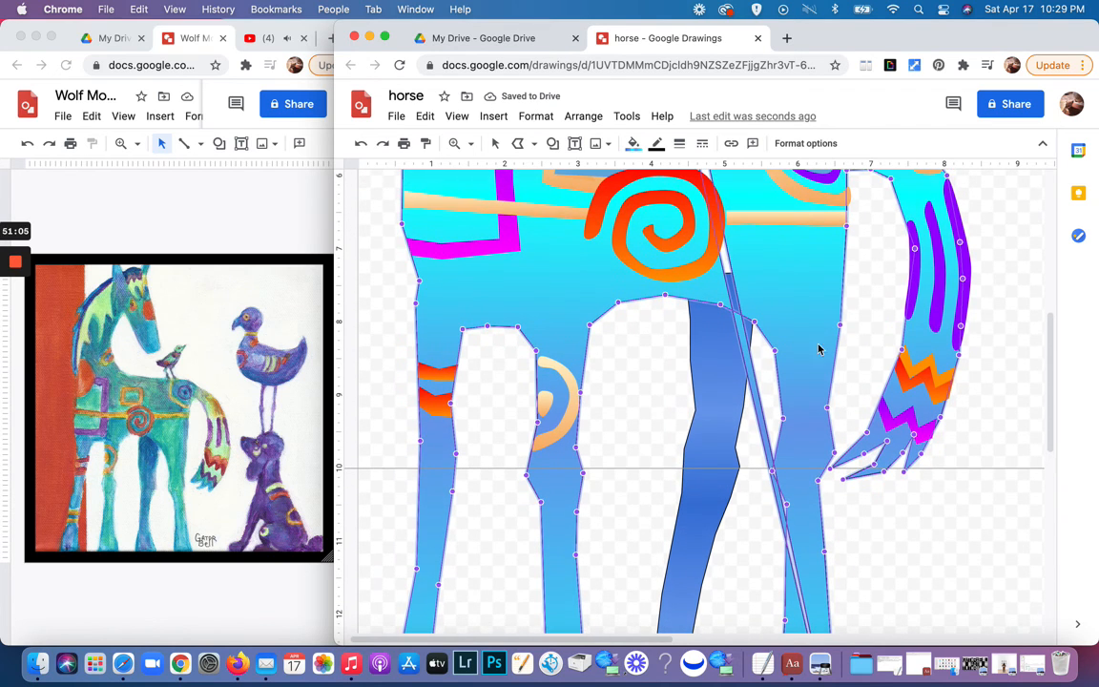
{"action": "left_click", "coordinate": [361, 144]}
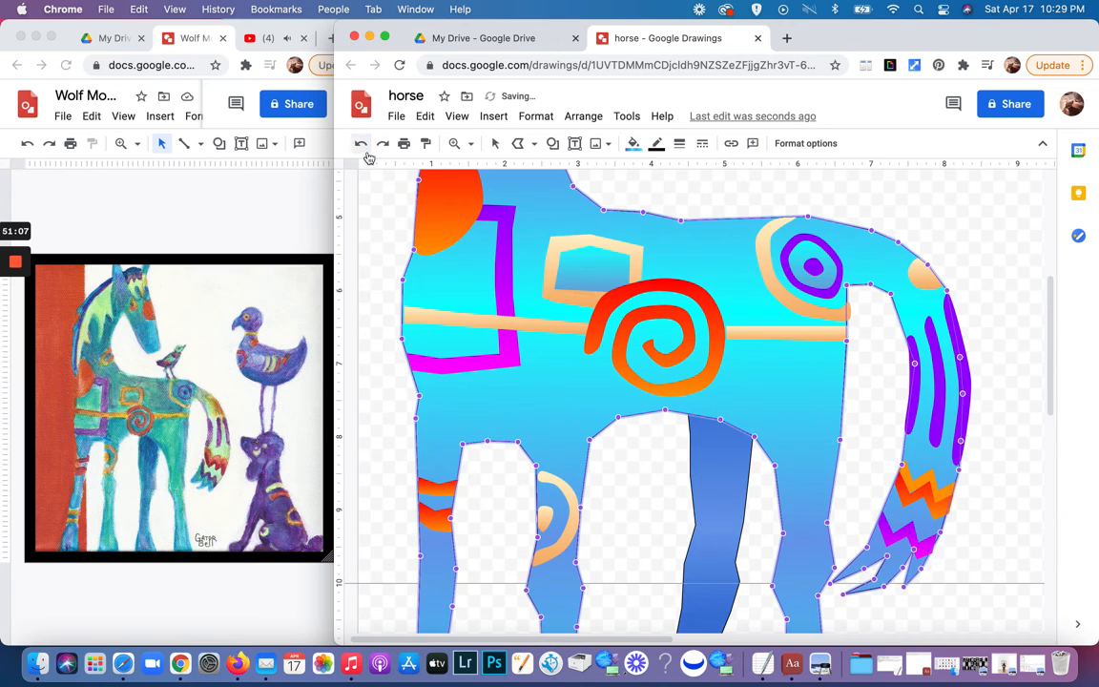
Step: Bring both hoof corners of the horse body's rearmost leg down to the 15-inch guide and finish editing its points
{"action": "scroll", "coordinate": [584, 382], "scroll_direction": "down", "scroll_amount": 8}
{"action": "scroll", "coordinate": [584, 383], "scroll_direction": "down", "scroll_amount": 4}
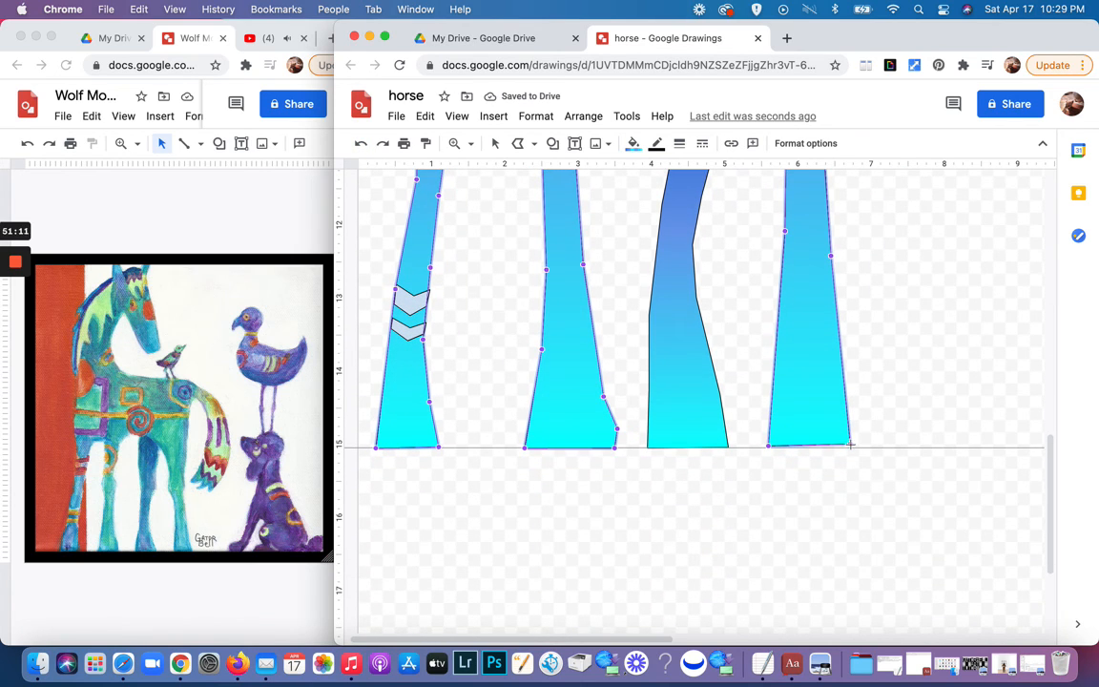
{"action": "left_click_drag", "start_coordinate": [851, 444], "coordinate": [851, 447]}
{"action": "scroll", "coordinate": [808, 510], "scroll_direction": "up", "scroll_amount": 5}
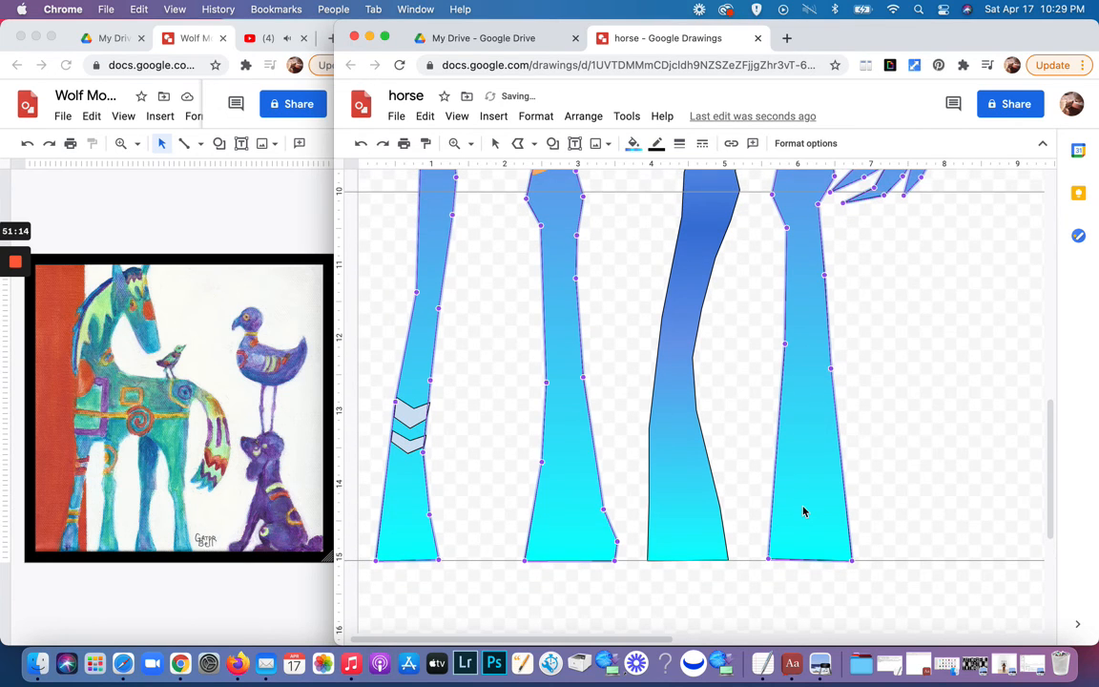
{"action": "scroll", "coordinate": [752, 511], "scroll_direction": "up", "scroll_amount": 15}
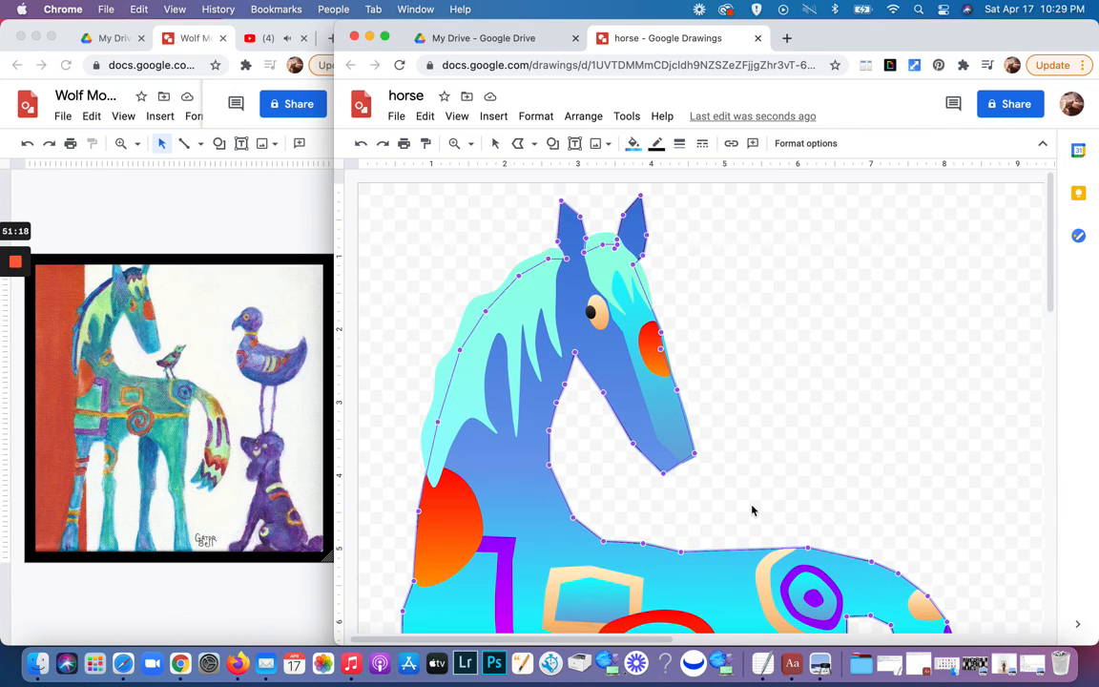
{"action": "scroll", "coordinate": [752, 510], "scroll_direction": "down", "scroll_amount": 15}
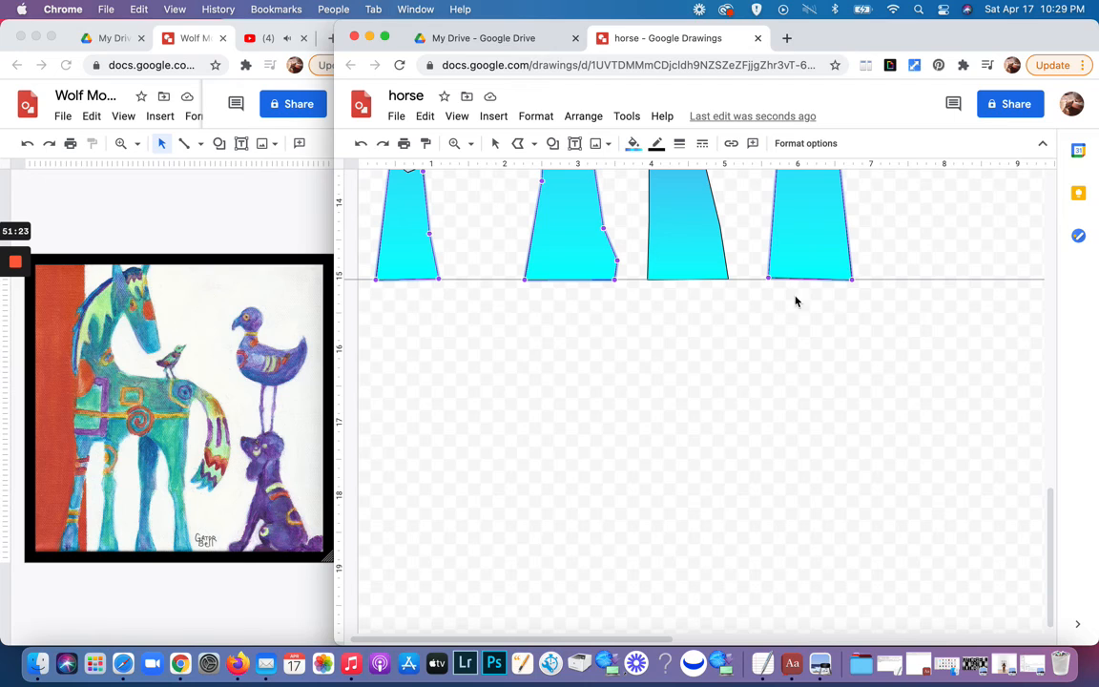
{"action": "left_click_drag", "start_coordinate": [768, 279], "coordinate": [770, 280]}
{"action": "left_click", "coordinate": [750, 315]}
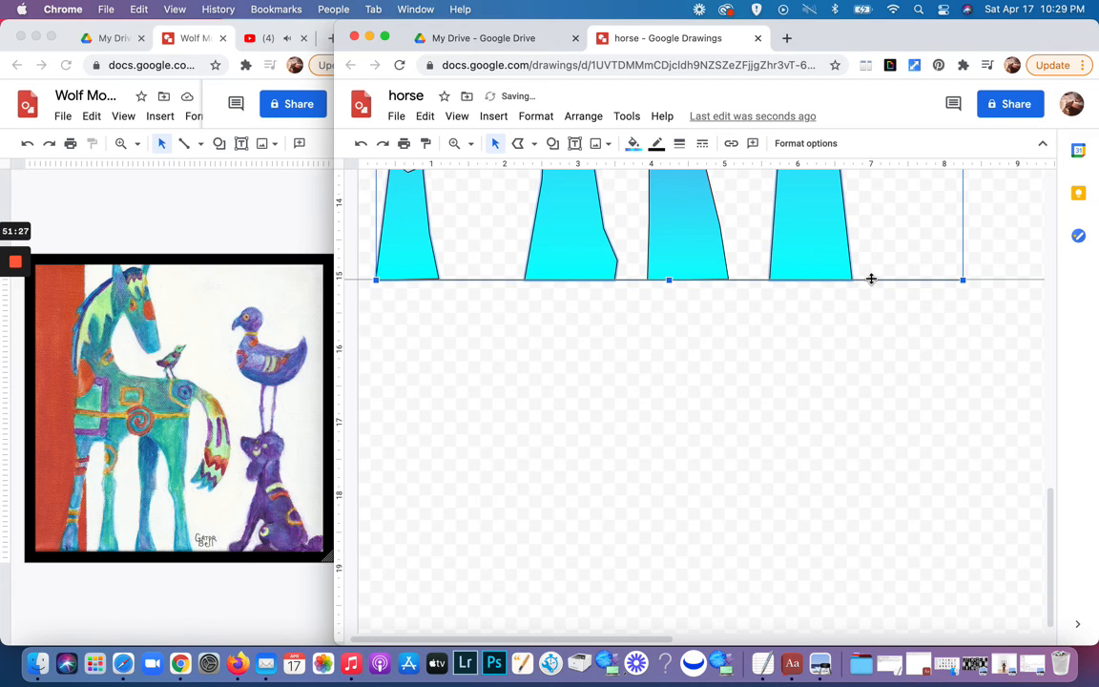
Step: Remove the horizontal guide under the hooves and review the whole horse
{"action": "left_click_drag", "start_coordinate": [871, 278], "coordinate": [858, 641]}
{"action": "scroll", "coordinate": [858, 638], "scroll_direction": "up", "scroll_amount": 5}
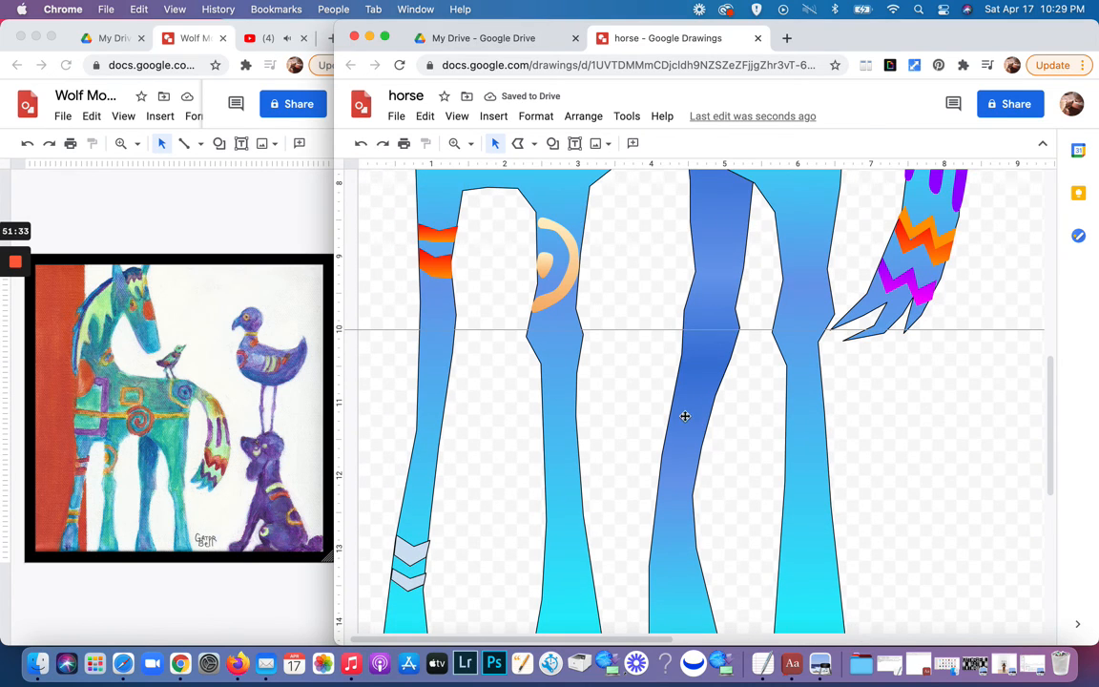
{"action": "scroll", "coordinate": [684, 416], "scroll_direction": "up", "scroll_amount": 5}
{"action": "scroll", "coordinate": [685, 416], "scroll_direction": "up", "scroll_amount": 4}
{"action": "scroll", "coordinate": [685, 416], "scroll_direction": "down", "scroll_amount": 8}
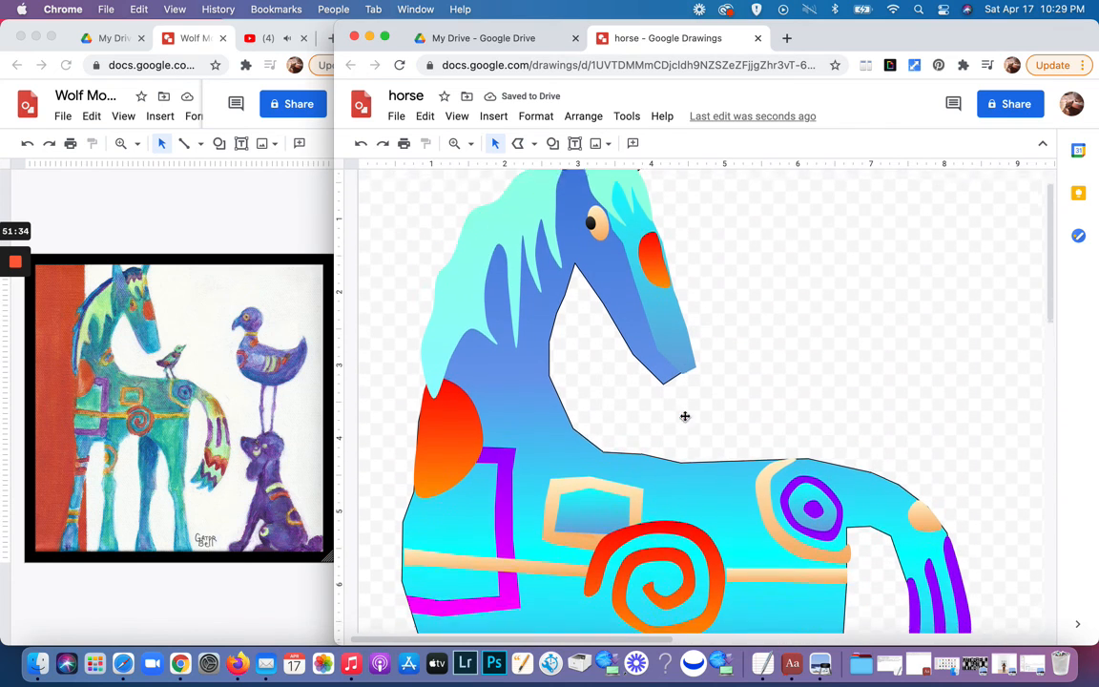
Step: Make the outlines of both chevrons on the front leg transparent
{"action": "scroll", "coordinate": [685, 416], "scroll_direction": "down", "scroll_amount": 5}
{"action": "left_click", "coordinate": [417, 429]}
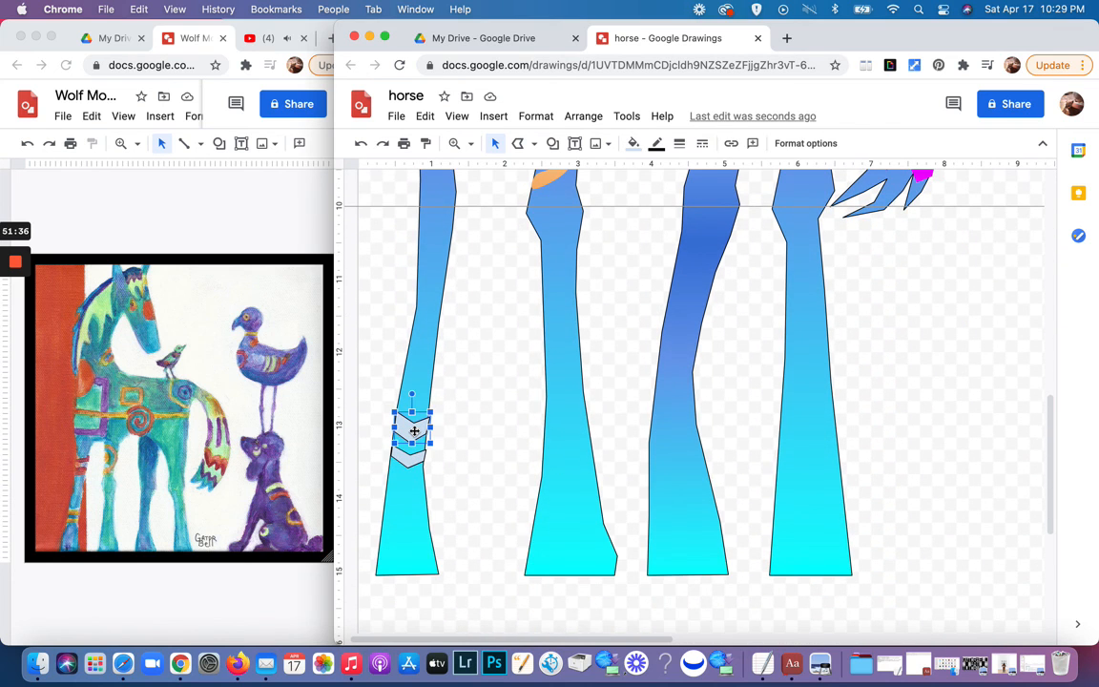
{"action": "left_click", "coordinate": [655, 143]}
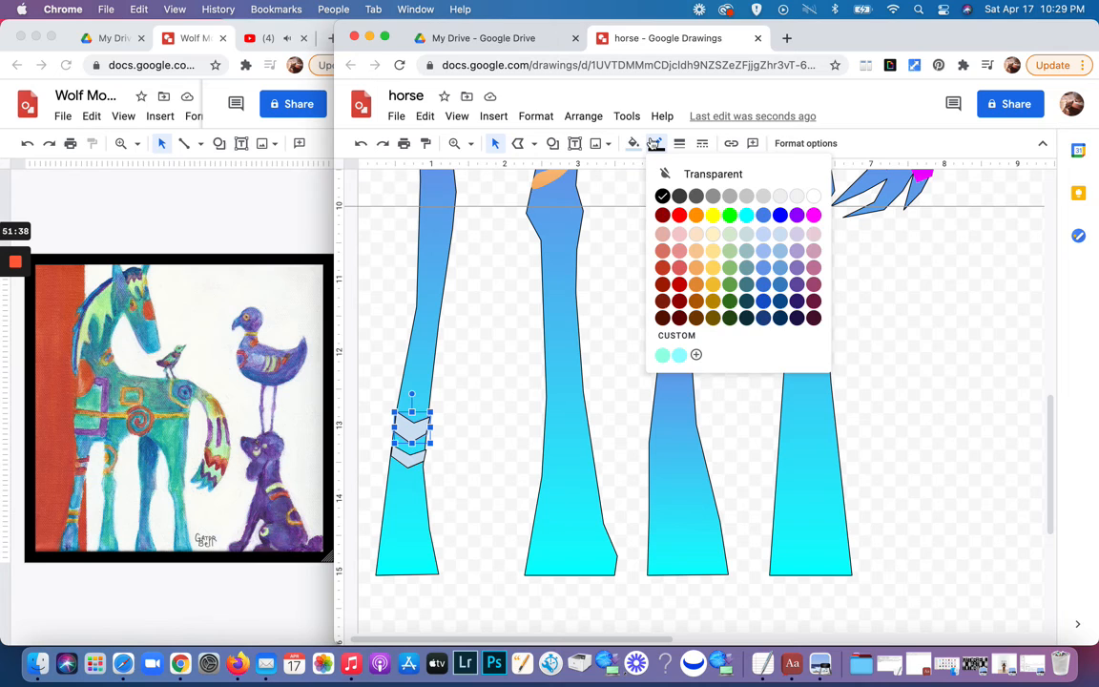
{"action": "left_click", "coordinate": [690, 174]}
{"action": "left_click", "coordinate": [403, 458]}
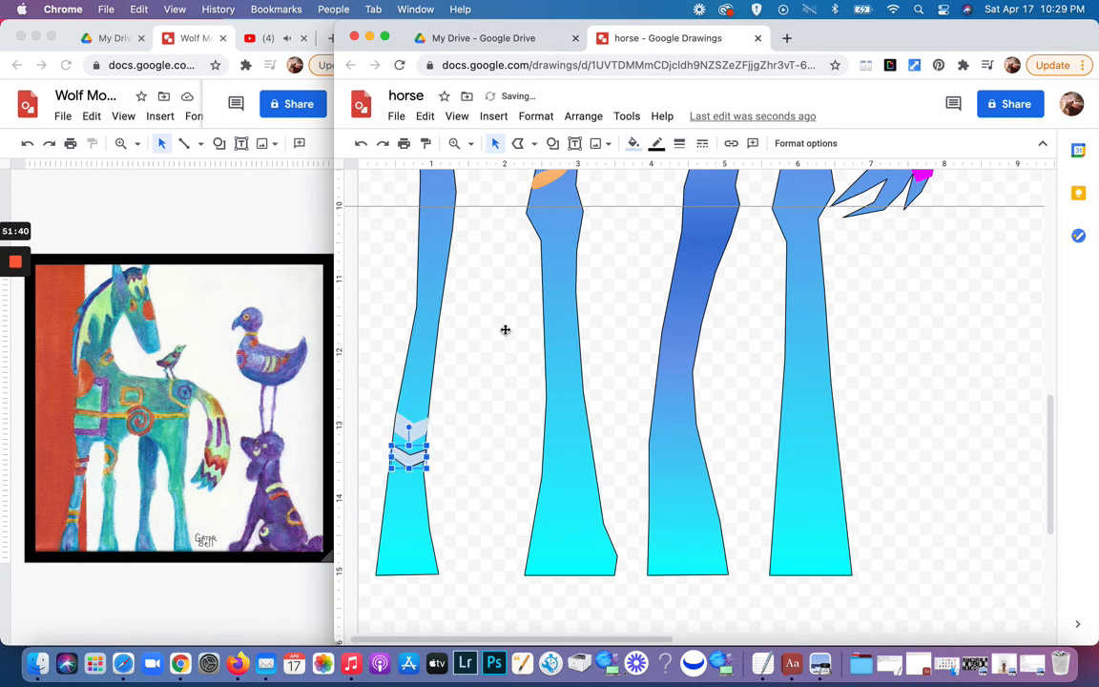
{"action": "left_click", "coordinate": [655, 143]}
{"action": "left_click", "coordinate": [701, 175]}
Step: Fill the front leg's upper chevron with a red-to-orange gradient and the lower chevron with solid orange
{"action": "left_click", "coordinate": [401, 425]}
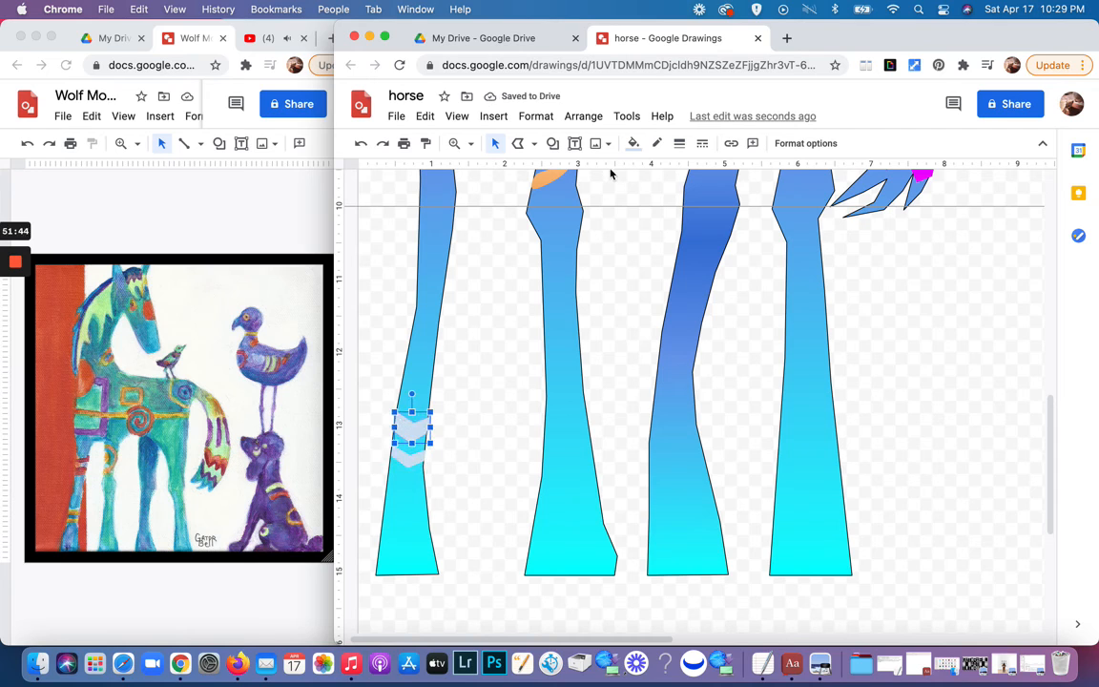
{"action": "left_click", "coordinate": [632, 143]}
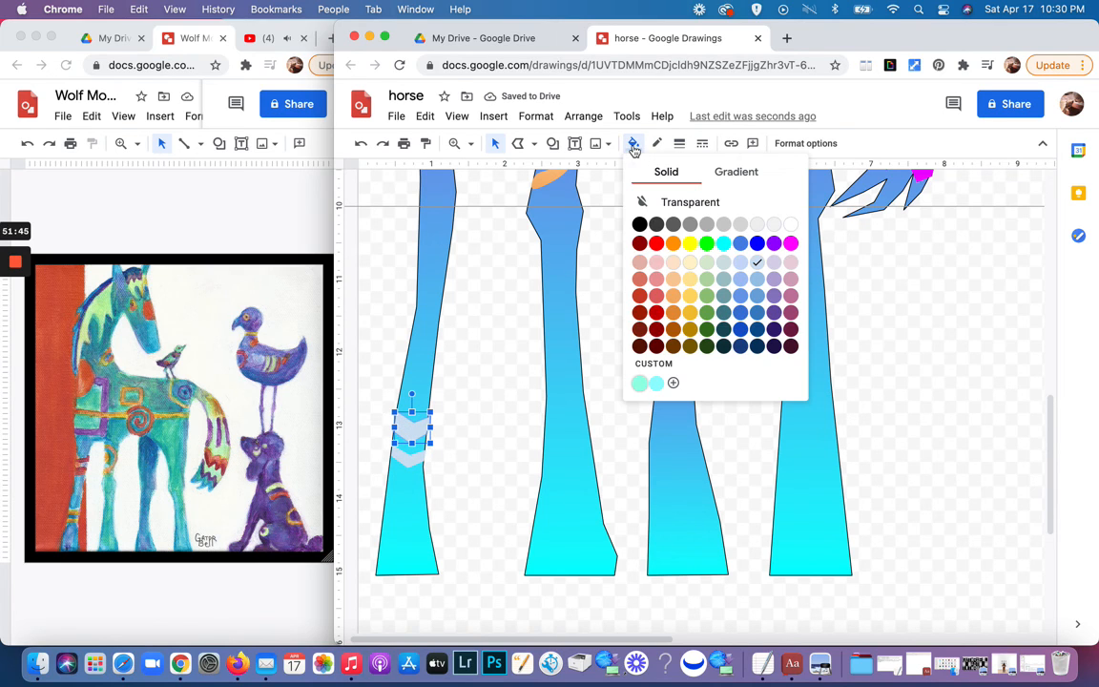
{"action": "left_click", "coordinate": [750, 175]}
{"action": "left_click", "coordinate": [660, 357]}
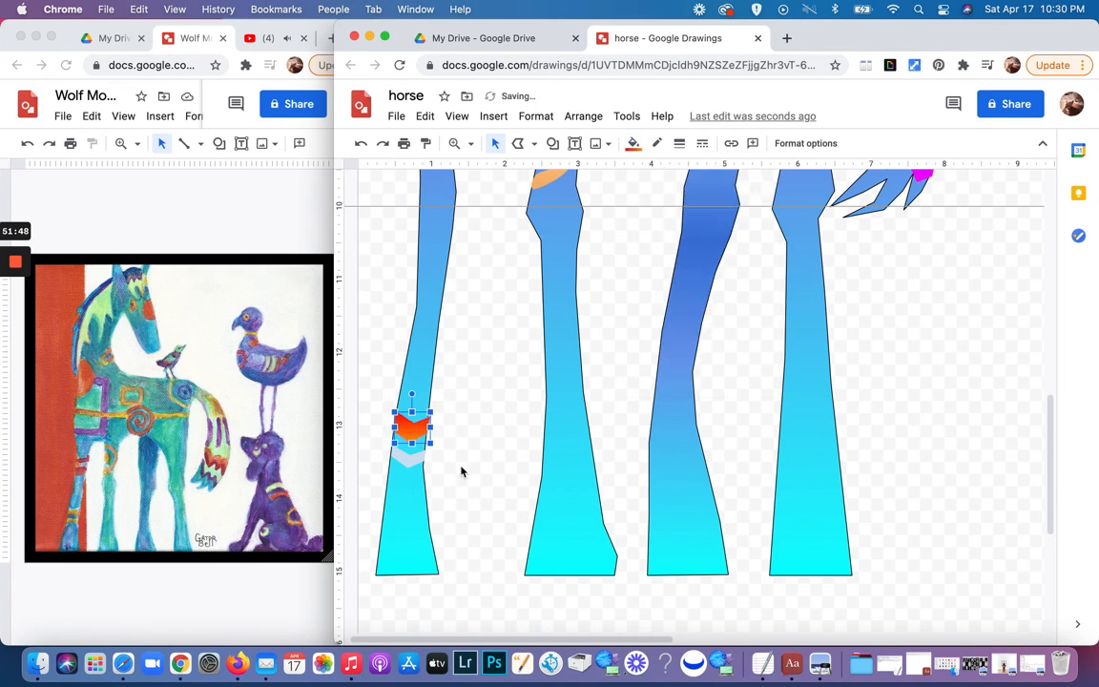
{"action": "left_click", "coordinate": [405, 457]}
{"action": "left_click", "coordinate": [633, 143]}
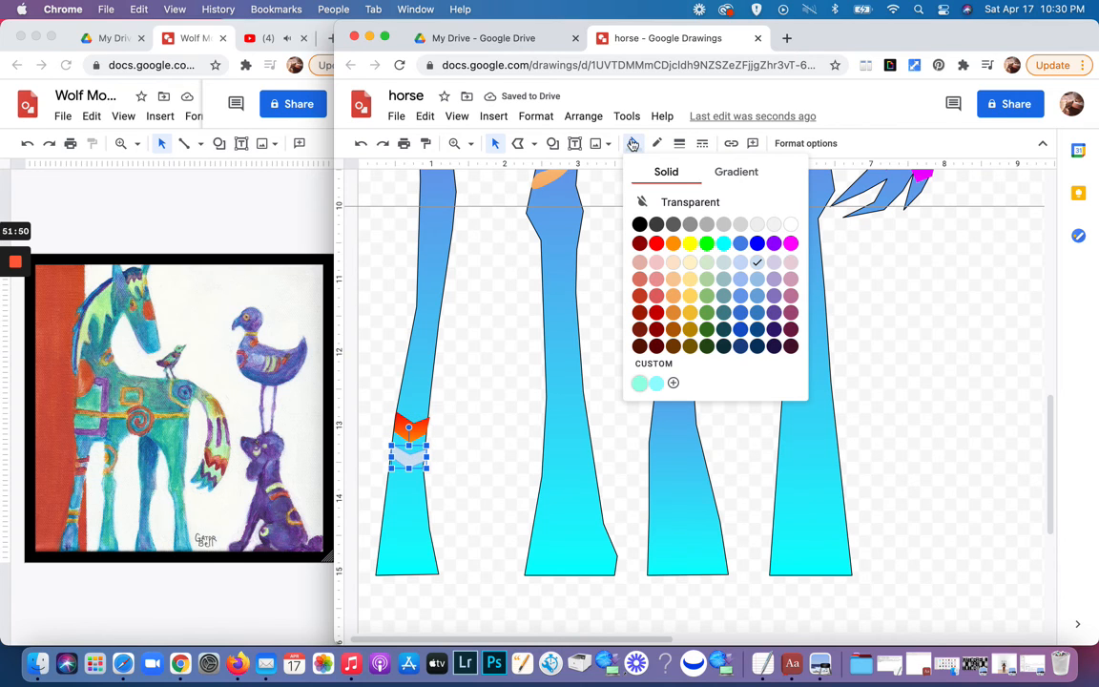
{"action": "left_click", "coordinate": [672, 242]}
{"action": "left_click", "coordinate": [515, 393]}
{"action": "scroll", "coordinate": [515, 393], "scroll_direction": "up", "scroll_amount": 2}
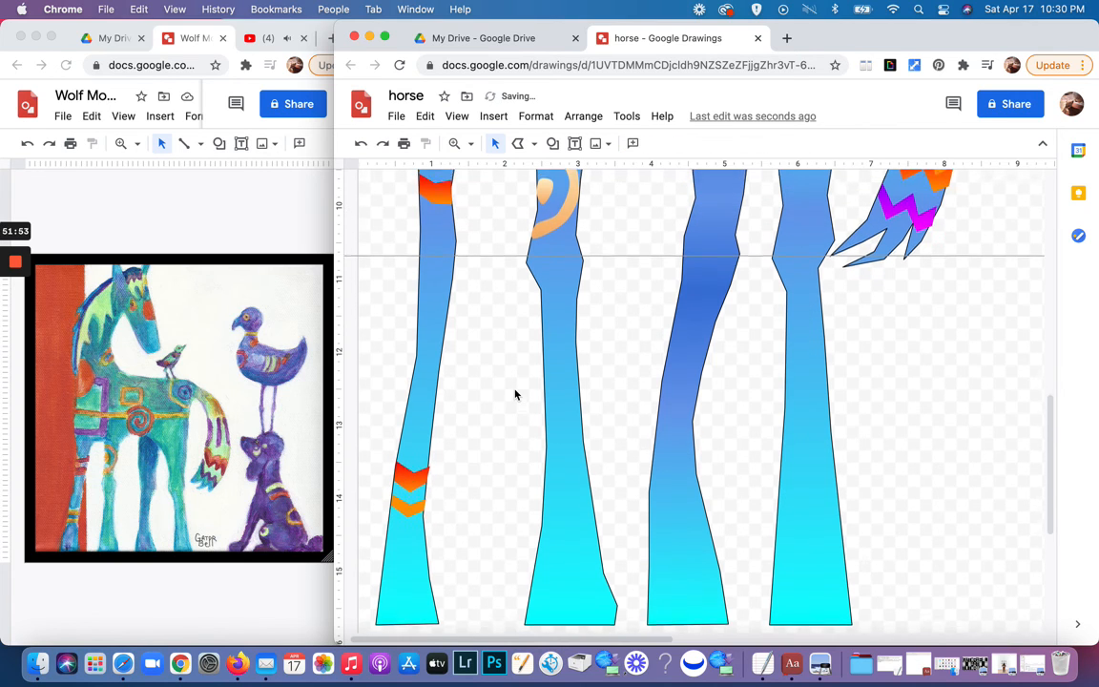
{"action": "scroll", "coordinate": [515, 393], "scroll_direction": "up", "scroll_amount": 15}
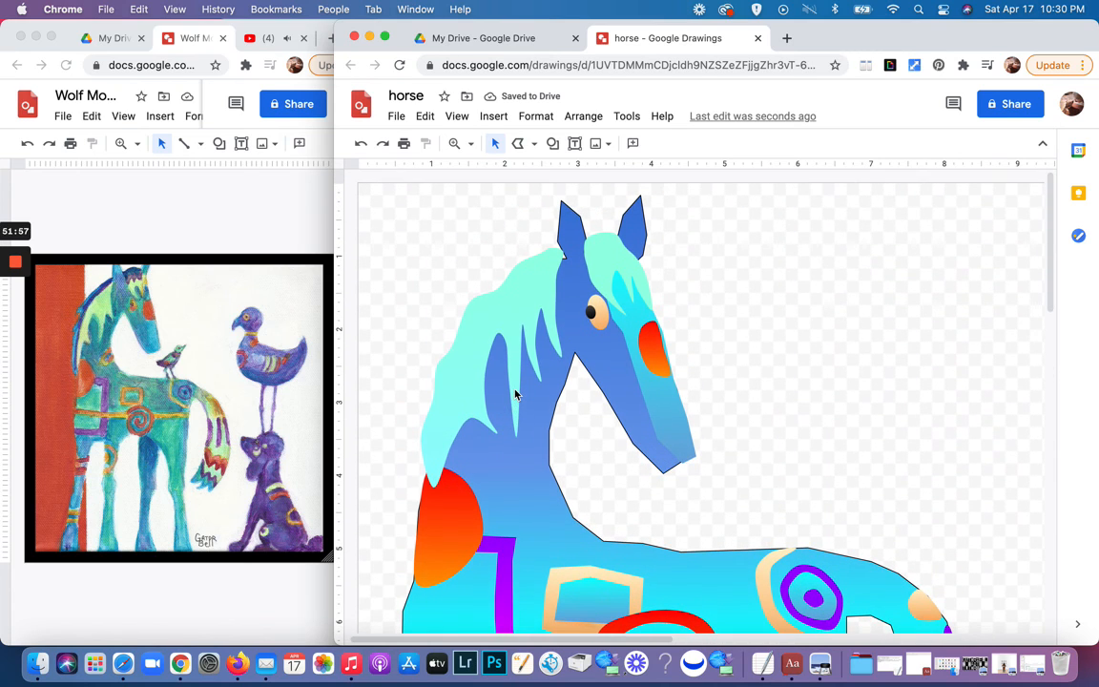
{"action": "left_click", "coordinate": [519, 143]}
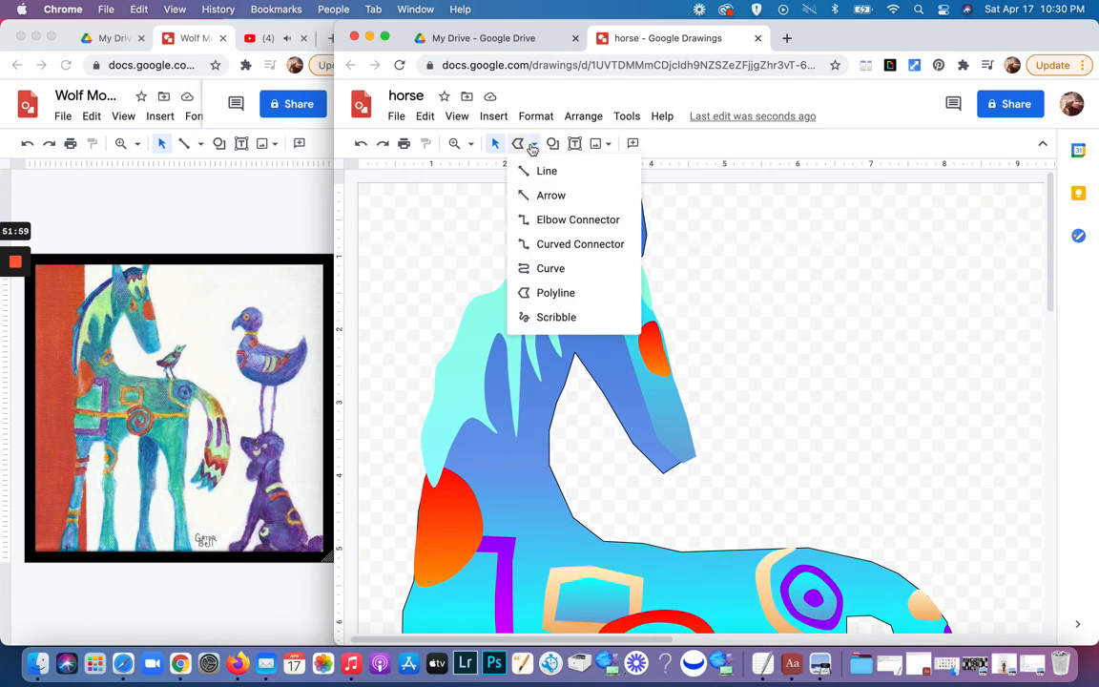
{"action": "left_click", "coordinate": [544, 292]}
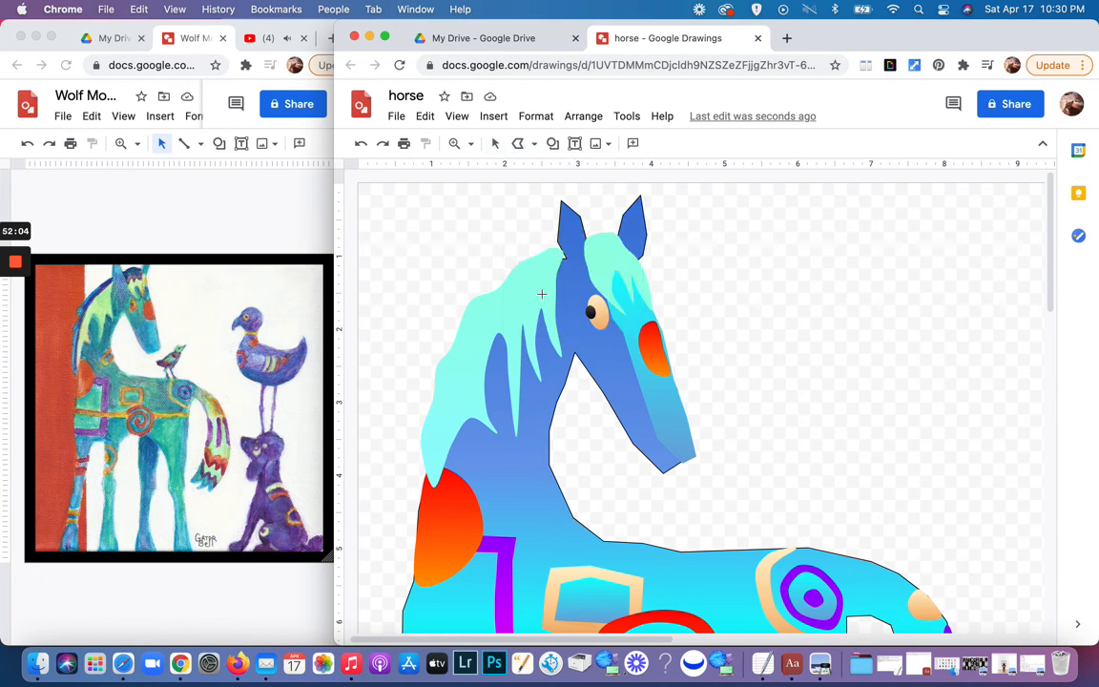
{"action": "left_click", "coordinate": [529, 143]}
{"action": "left_click", "coordinate": [530, 268]}
{"action": "scroll", "coordinate": [501, 244], "scroll_direction": "down", "scroll_amount": 3}
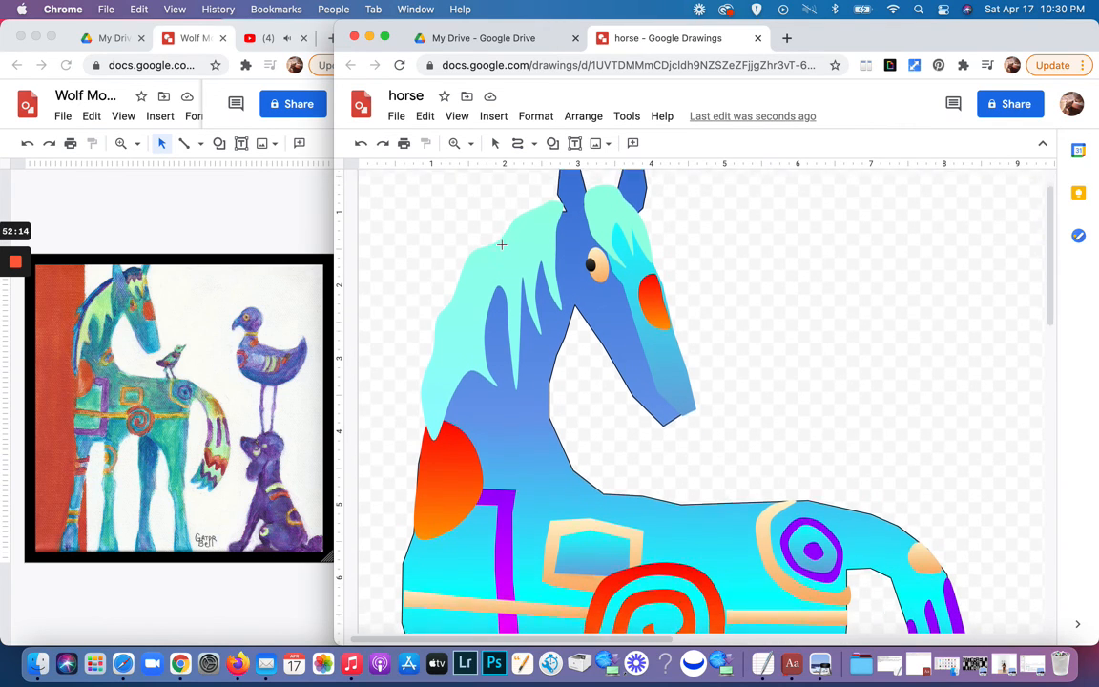
{"action": "scroll", "coordinate": [501, 244], "scroll_direction": "up", "scroll_amount": 3}
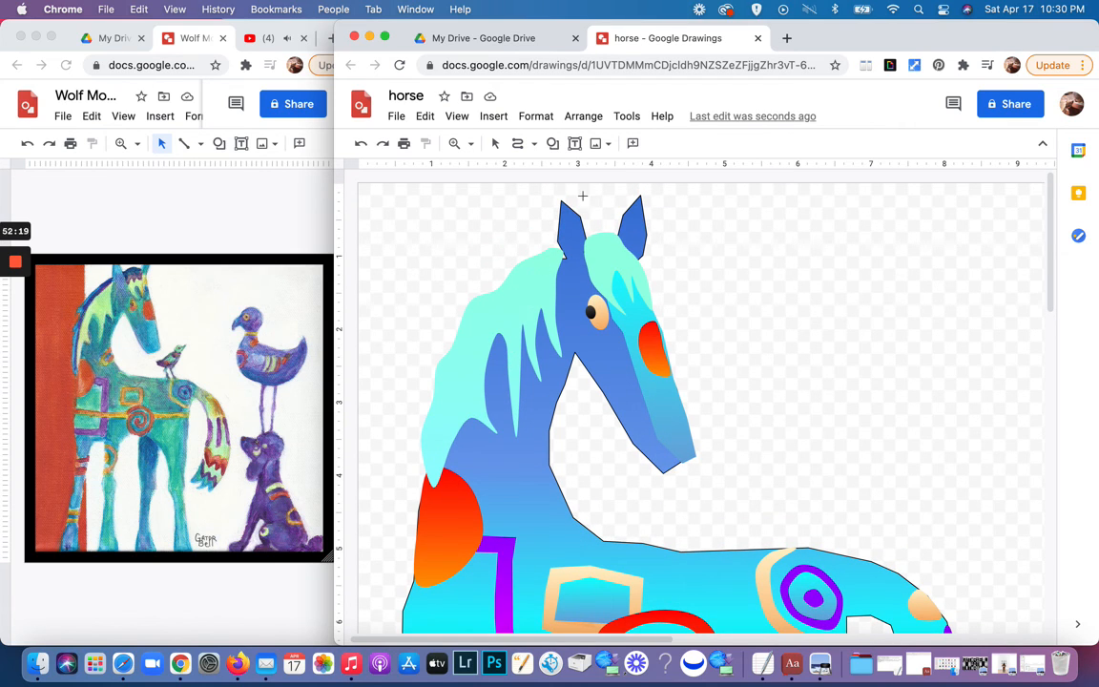
{"action": "left_click", "coordinate": [495, 143]}
Step: Edit the mane's points, moving its top corner beside the left ear slightly upward
{"action": "left_click", "coordinate": [539, 285]}
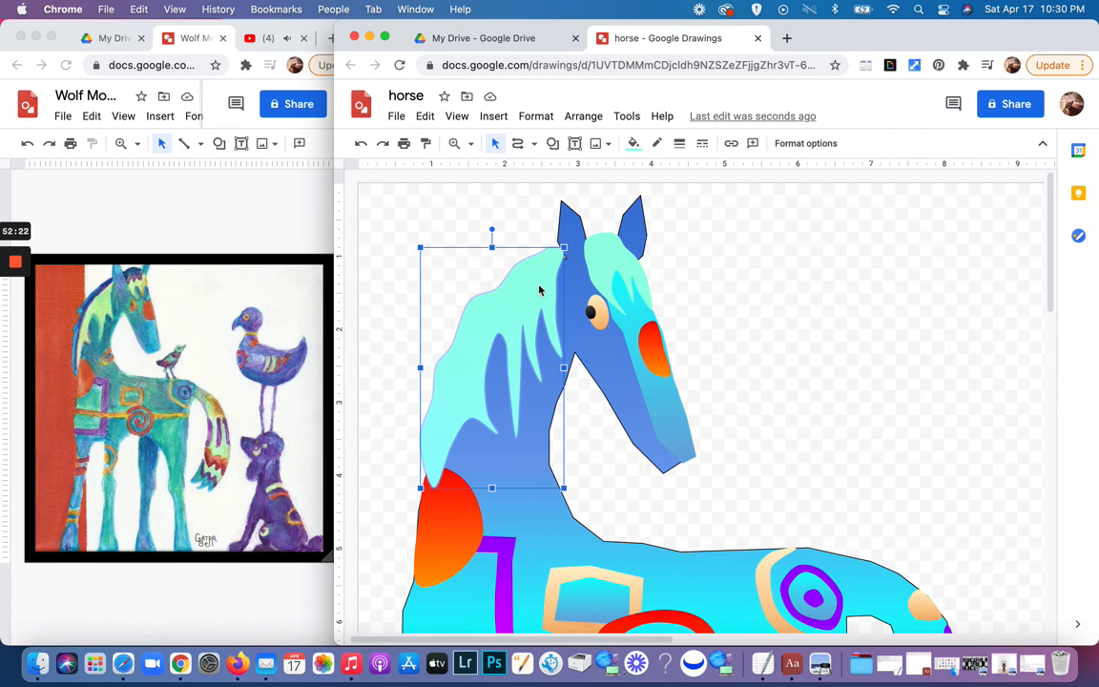
{"action": "double_click", "coordinate": [553, 277]}
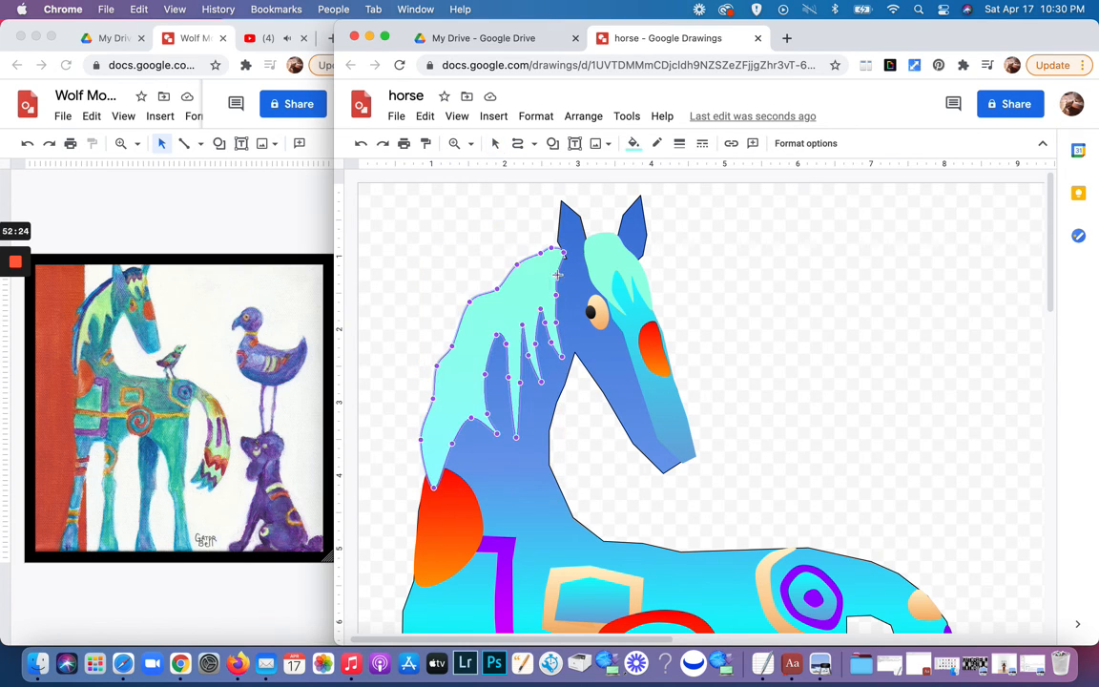
{"action": "left_click_drag", "start_coordinate": [561, 269], "coordinate": [568, 266]}
{"action": "key", "text": "Escape"}
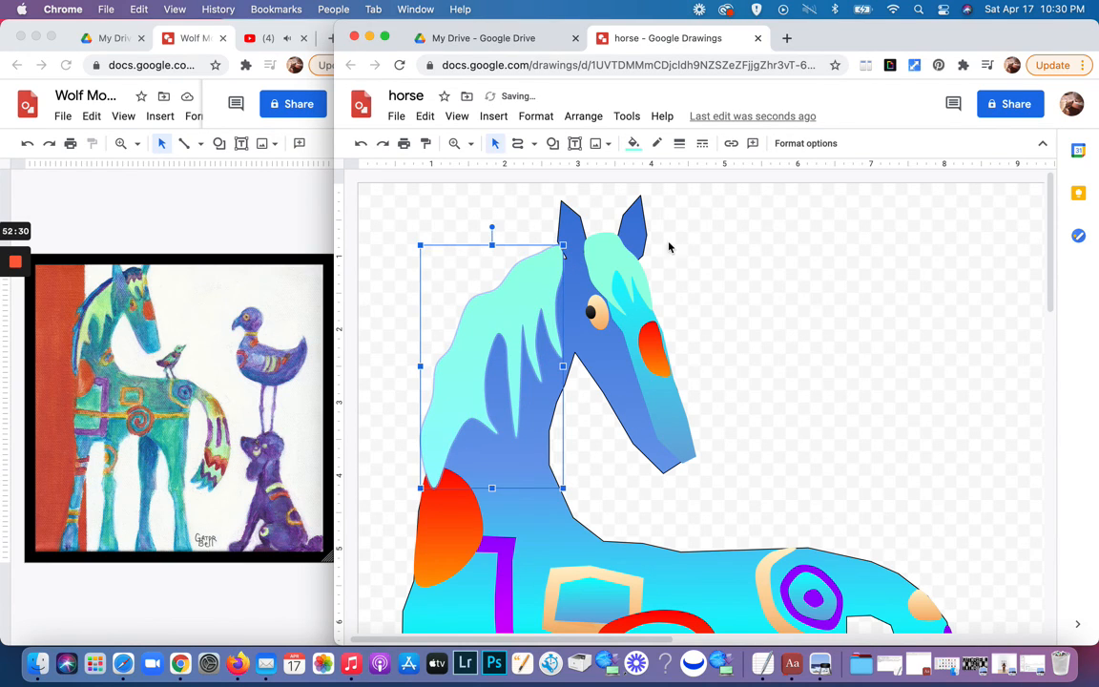
Step: Add a point on the mane's inner edge just below the left ear and pull it slightly toward the face
{"action": "double_click", "coordinate": [570, 280]}
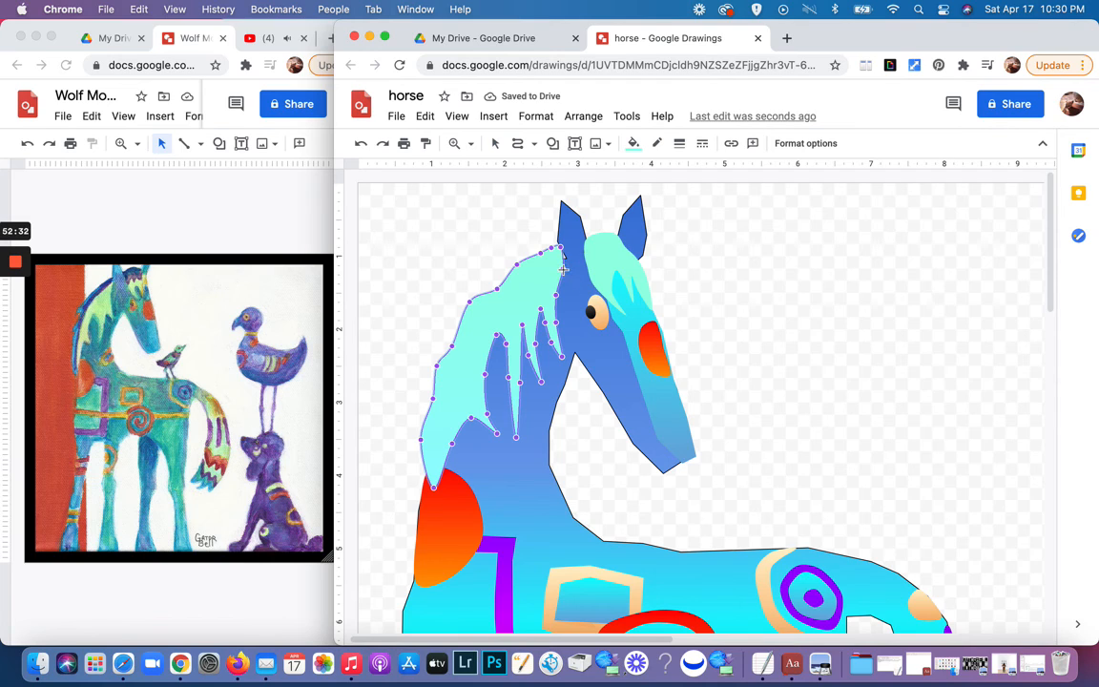
{"action": "left_click", "coordinate": [565, 270]}
{"action": "key", "text": "Escape"}
{"action": "key", "text": "Escape"}
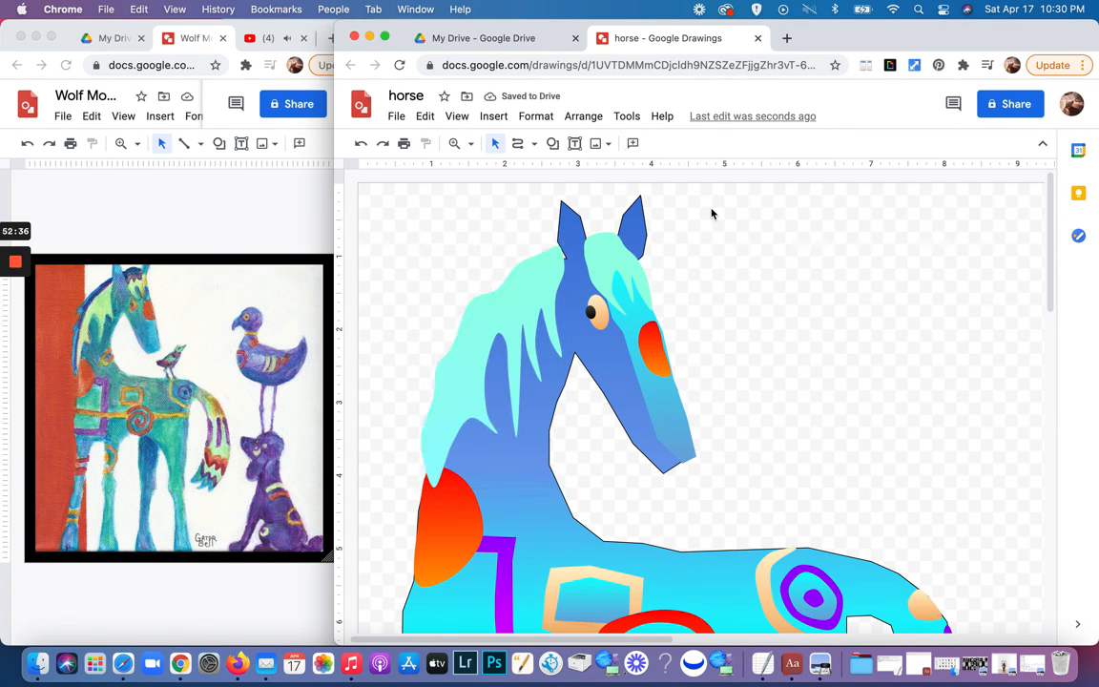
{"action": "left_click", "coordinate": [561, 276]}
{"action": "double_click", "coordinate": [562, 278]}
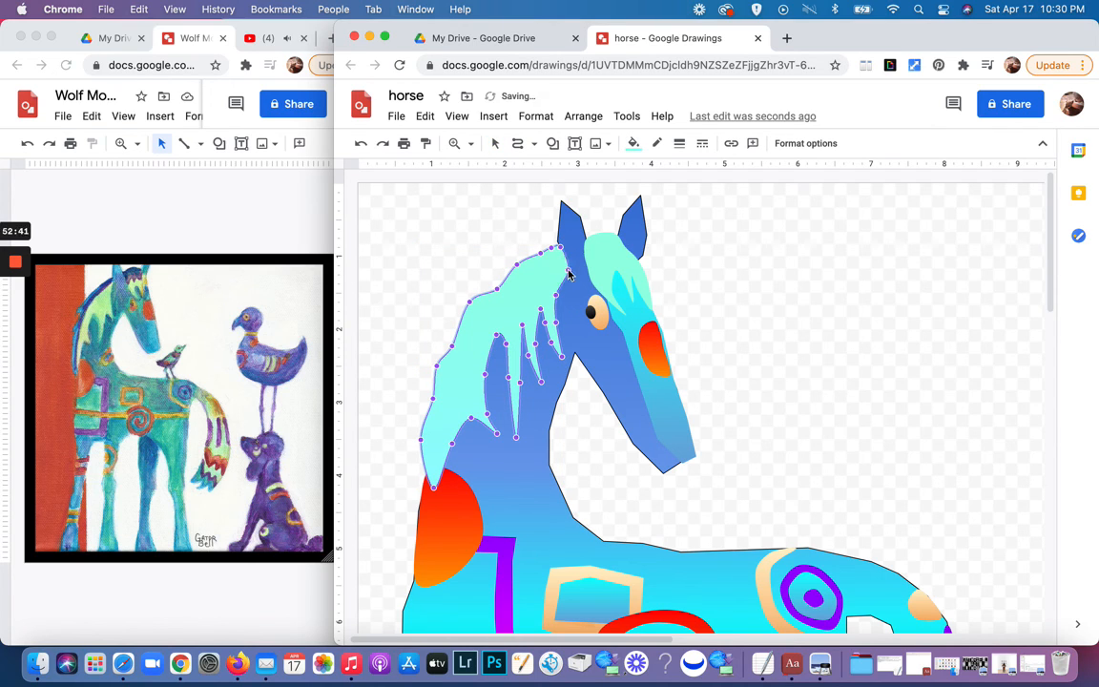
{"action": "key", "text": "Escape"}
{"action": "key", "text": "Escape"}
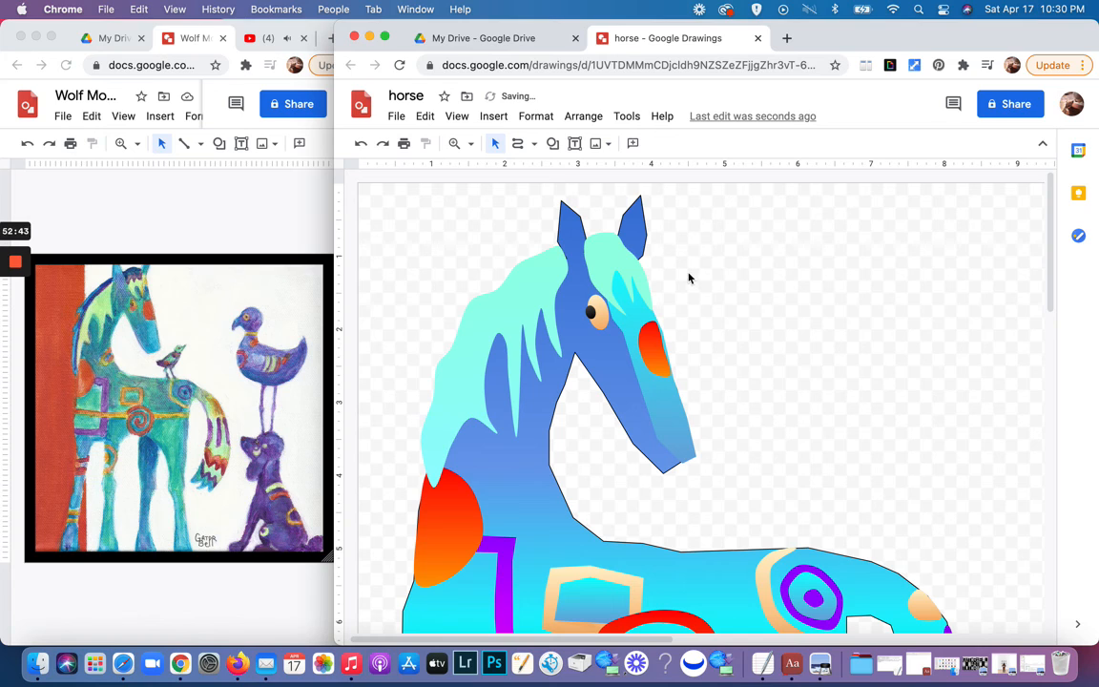
Step: Edit the horse body's points, pulling the tip of the left ear upward to lengthen the ear
{"action": "double_click", "coordinate": [562, 212]}
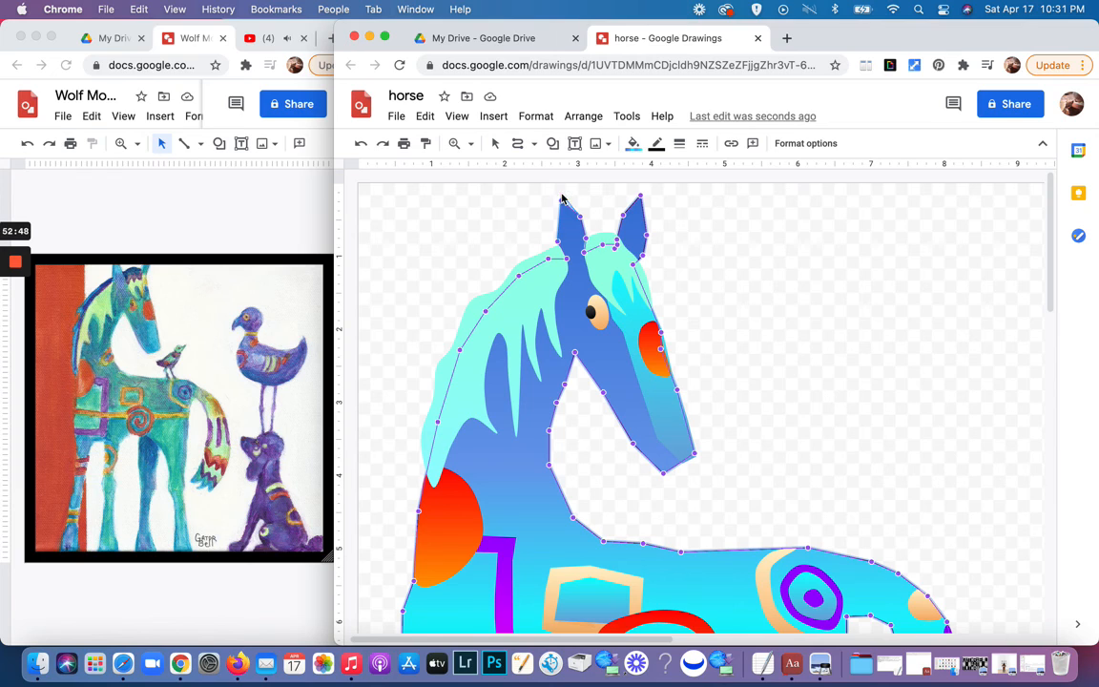
{"action": "left_click_drag", "start_coordinate": [561, 198], "coordinate": [561, 194]}
{"action": "left_click_drag", "start_coordinate": [560, 185], "coordinate": [561, 183]}
{"action": "key", "text": "Escape"}
Step: Make the horse body's outline transparent
{"action": "scroll", "coordinate": [709, 326], "scroll_direction": "down", "scroll_amount": 2}
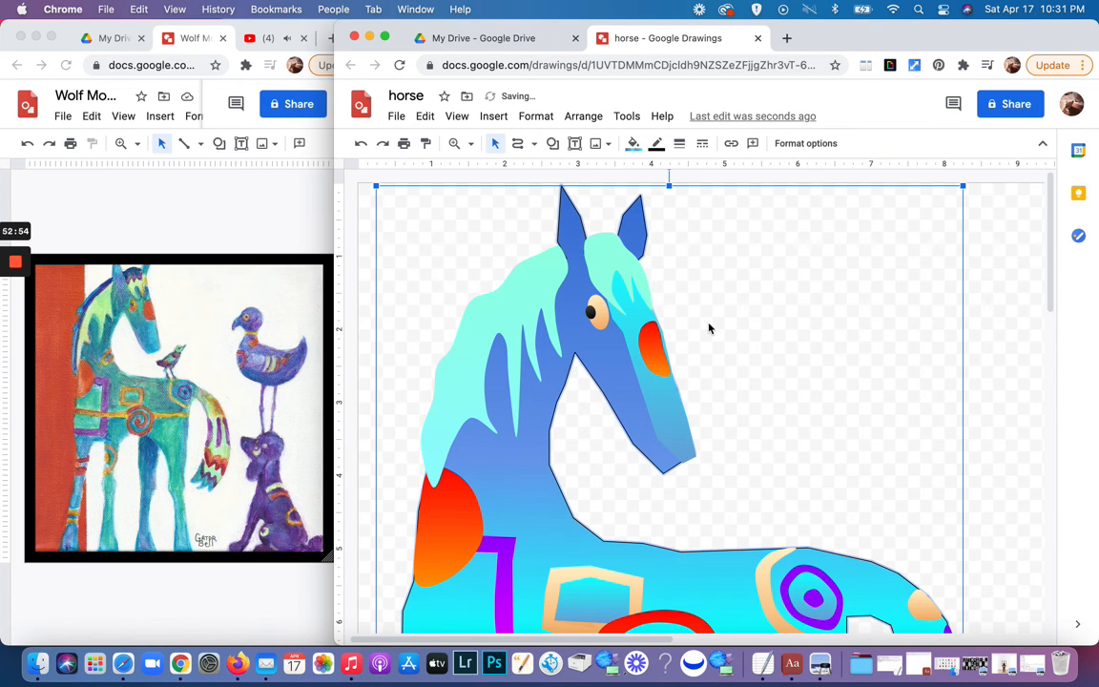
{"action": "scroll", "coordinate": [709, 326], "scroll_direction": "down", "scroll_amount": 4}
{"action": "scroll", "coordinate": [708, 328], "scroll_direction": "down", "scroll_amount": 12}
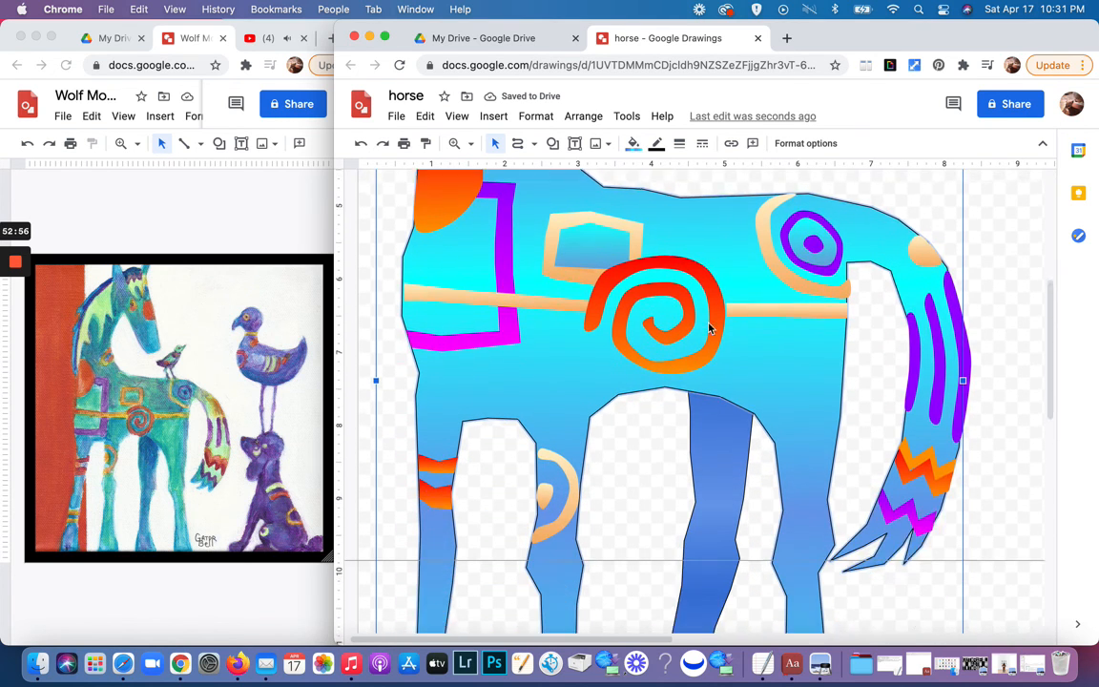
{"action": "scroll", "coordinate": [709, 328], "scroll_direction": "up", "scroll_amount": 15}
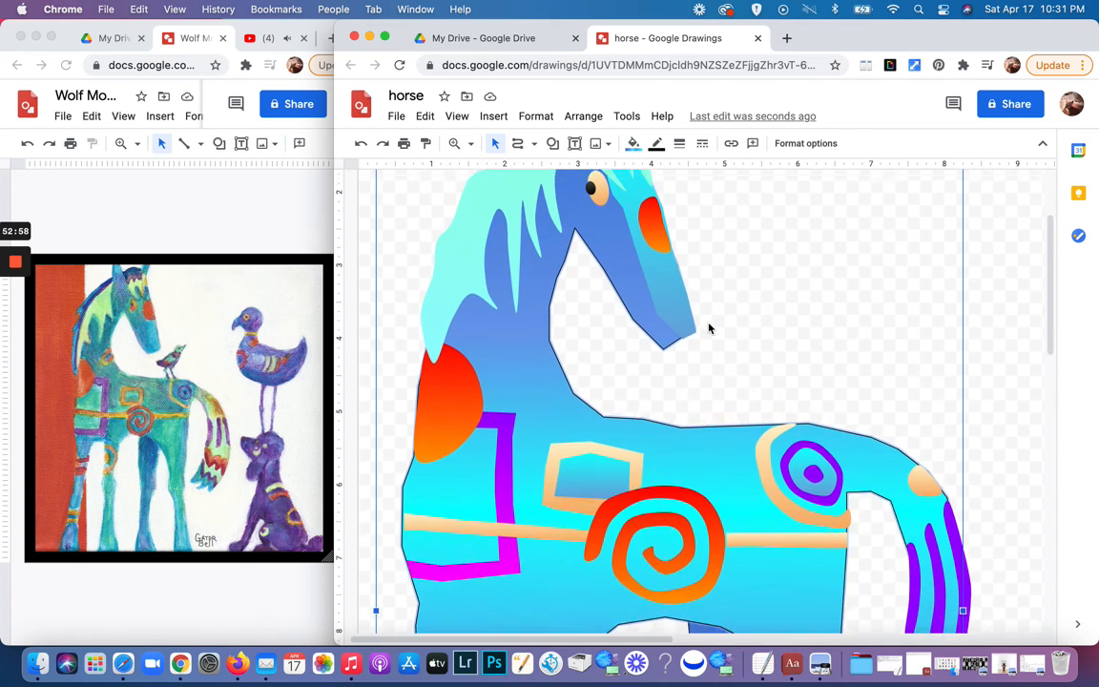
{"action": "left_click", "coordinate": [657, 144]}
{"action": "left_click", "coordinate": [629, 160]}
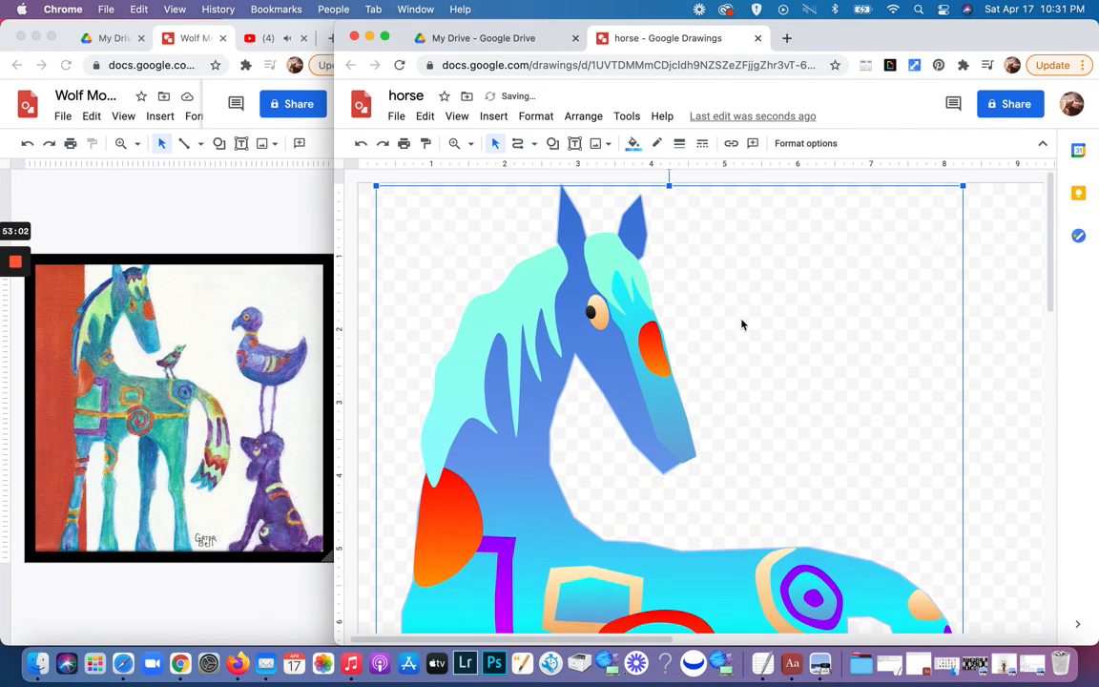
{"action": "left_click", "coordinate": [768, 378]}
Step: Make the outline of the darker blue extra hind leg transparent
{"action": "scroll", "coordinate": [768, 377], "scroll_direction": "down", "scroll_amount": 9}
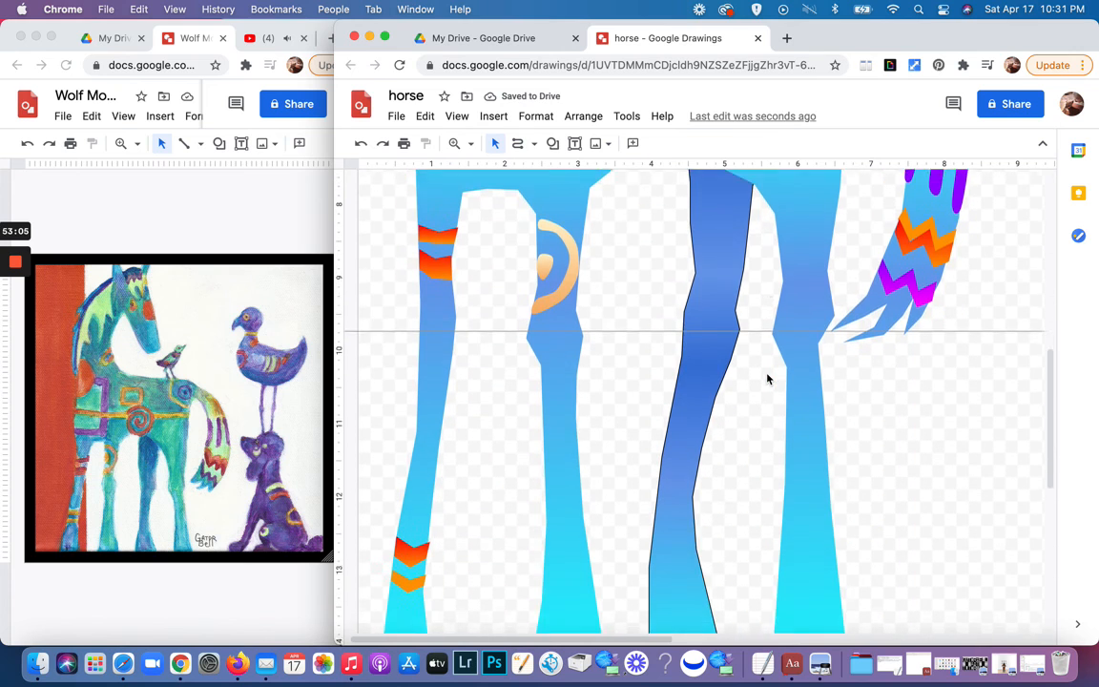
{"action": "scroll", "coordinate": [768, 377], "scroll_direction": "down", "scroll_amount": 3}
{"action": "scroll", "coordinate": [768, 379], "scroll_direction": "up", "scroll_amount": 4}
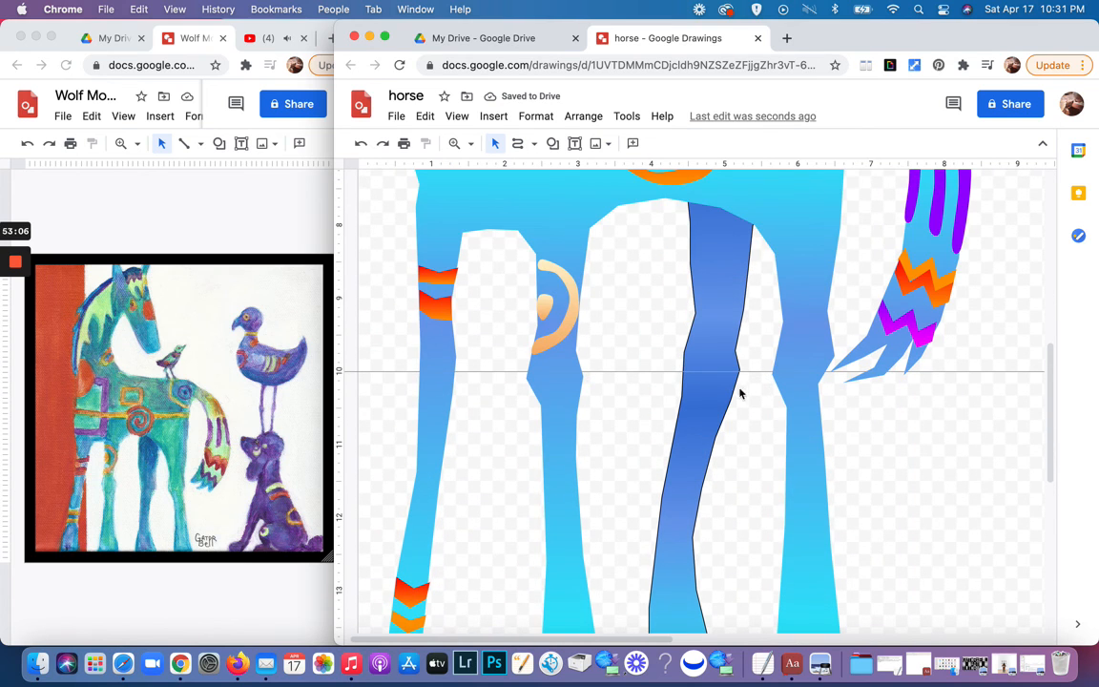
{"action": "left_click", "coordinate": [726, 392]}
{"action": "left_click", "coordinate": [655, 144]}
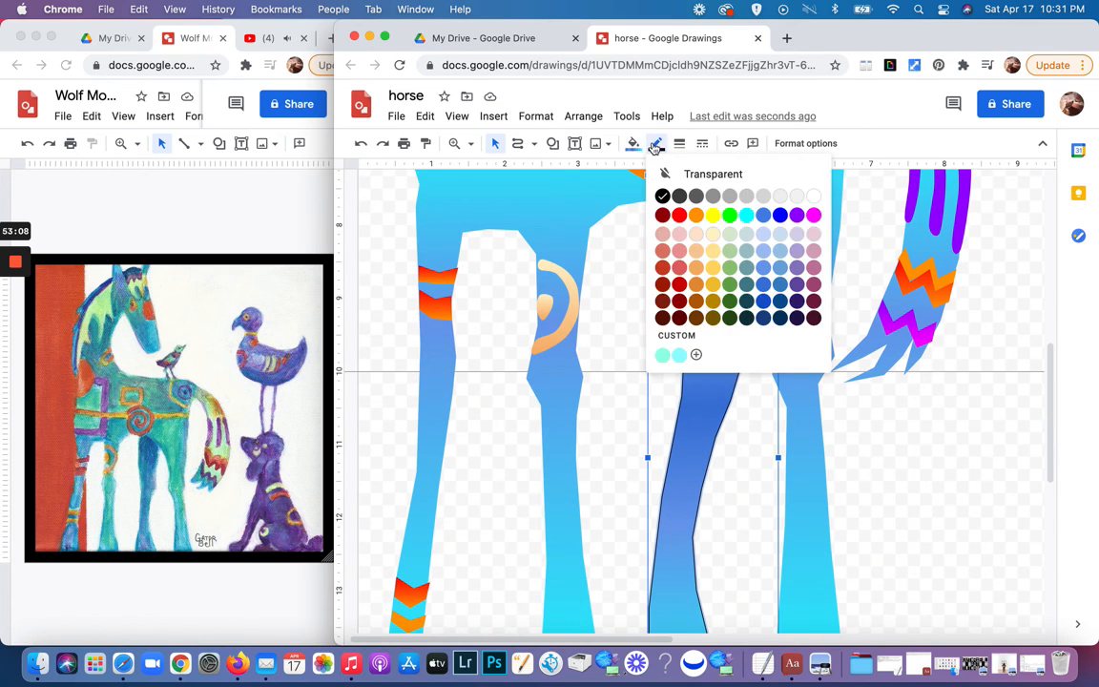
{"action": "left_click", "coordinate": [658, 175]}
{"action": "left_click", "coordinate": [631, 339]}
Step: Examine the whole horse from ears to hooves, first at full size and again at 50% zoom
{"action": "scroll", "coordinate": [630, 340], "scroll_direction": "up", "scroll_amount": 5}
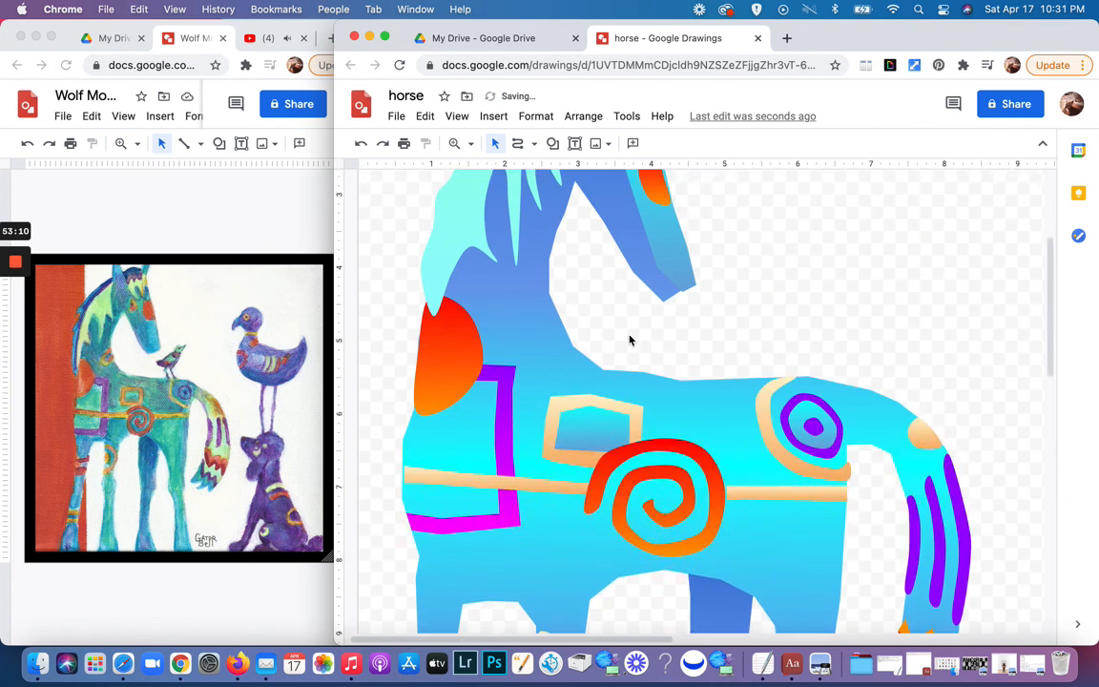
{"action": "scroll", "coordinate": [629, 340], "scroll_direction": "up", "scroll_amount": 2}
{"action": "scroll", "coordinate": [630, 340], "scroll_direction": "down", "scroll_amount": 6}
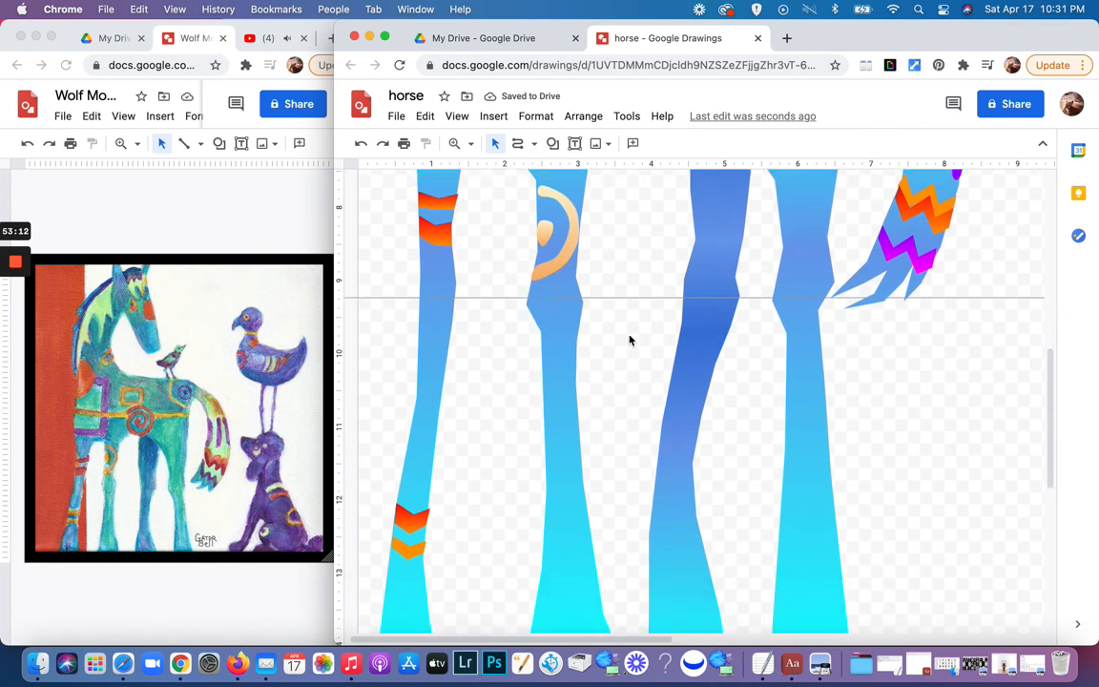
{"action": "scroll", "coordinate": [629, 339], "scroll_direction": "down", "scroll_amount": 5}
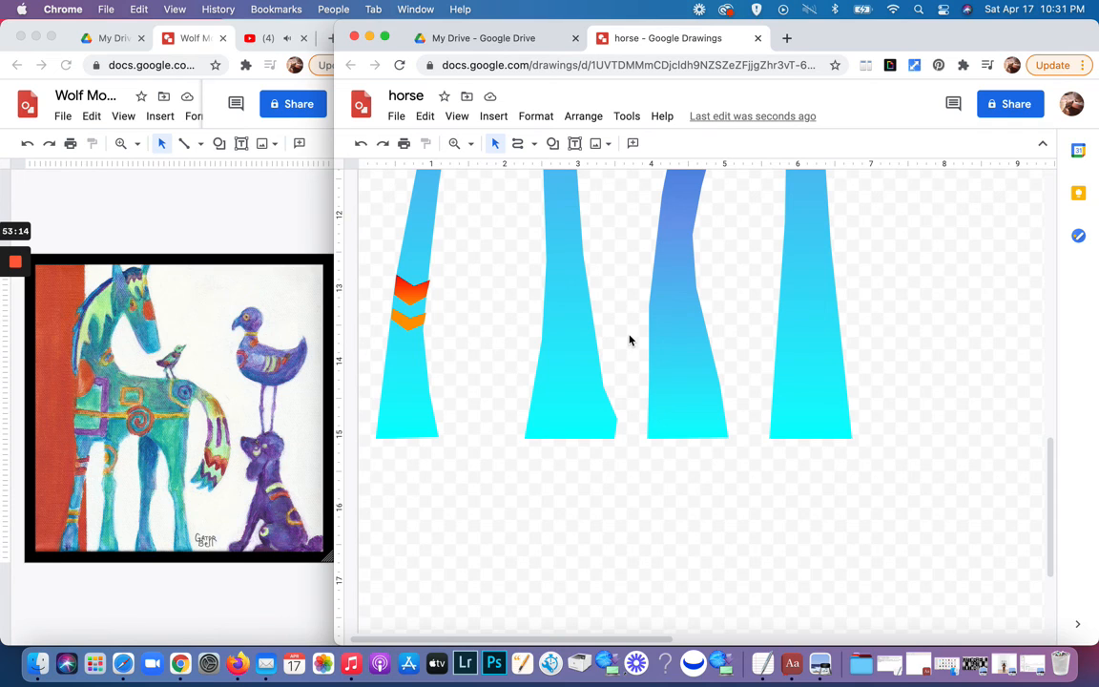
{"action": "scroll", "coordinate": [630, 340], "scroll_direction": "up", "scroll_amount": 10}
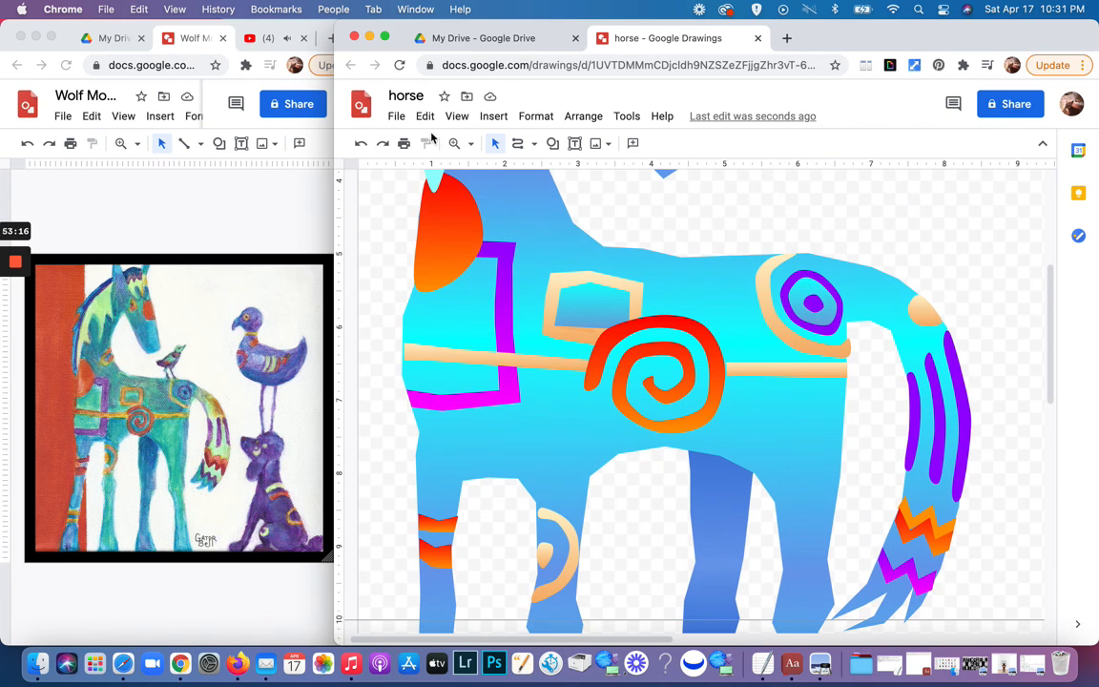
{"action": "left_click", "coordinate": [456, 115]}
{"action": "mouse_move", "coordinate": [477, 145]}
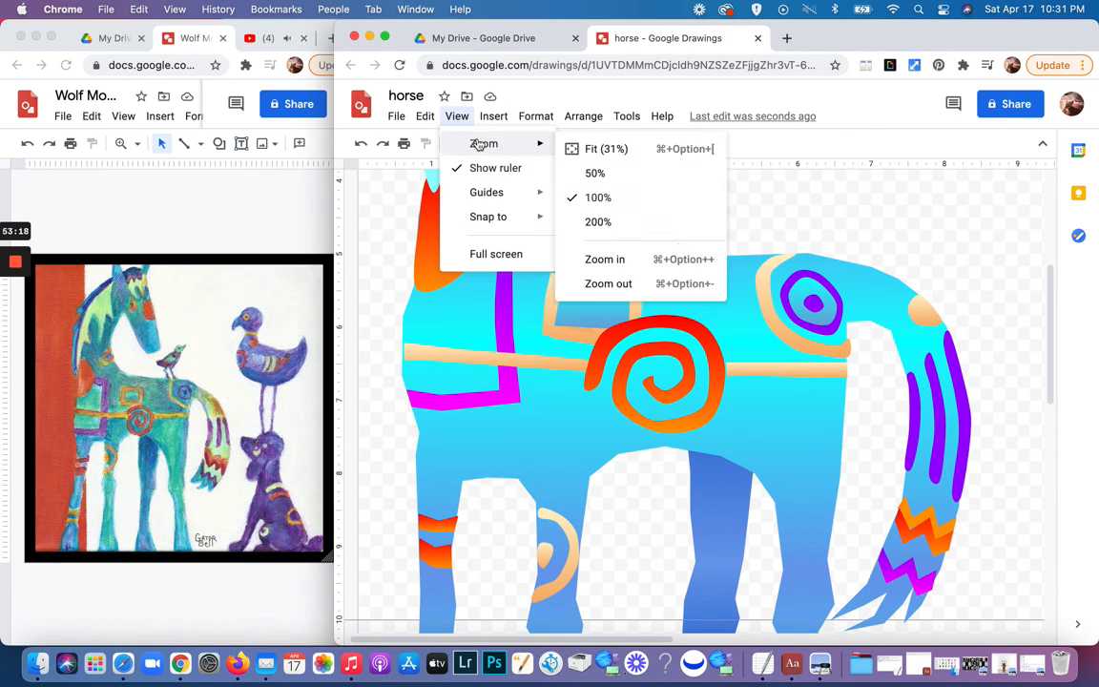
{"action": "left_click", "coordinate": [592, 175]}
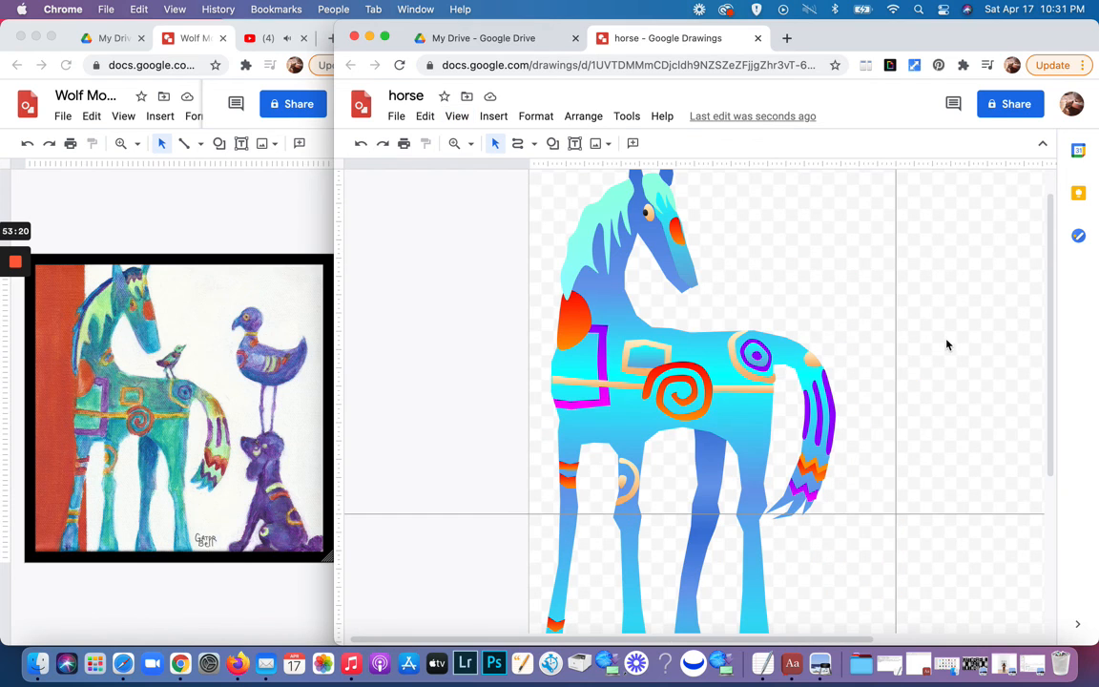
{"action": "scroll", "coordinate": [817, 395], "scroll_direction": "down", "scroll_amount": 5}
{"action": "scroll", "coordinate": [818, 395], "scroll_direction": "up", "scroll_amount": 5}
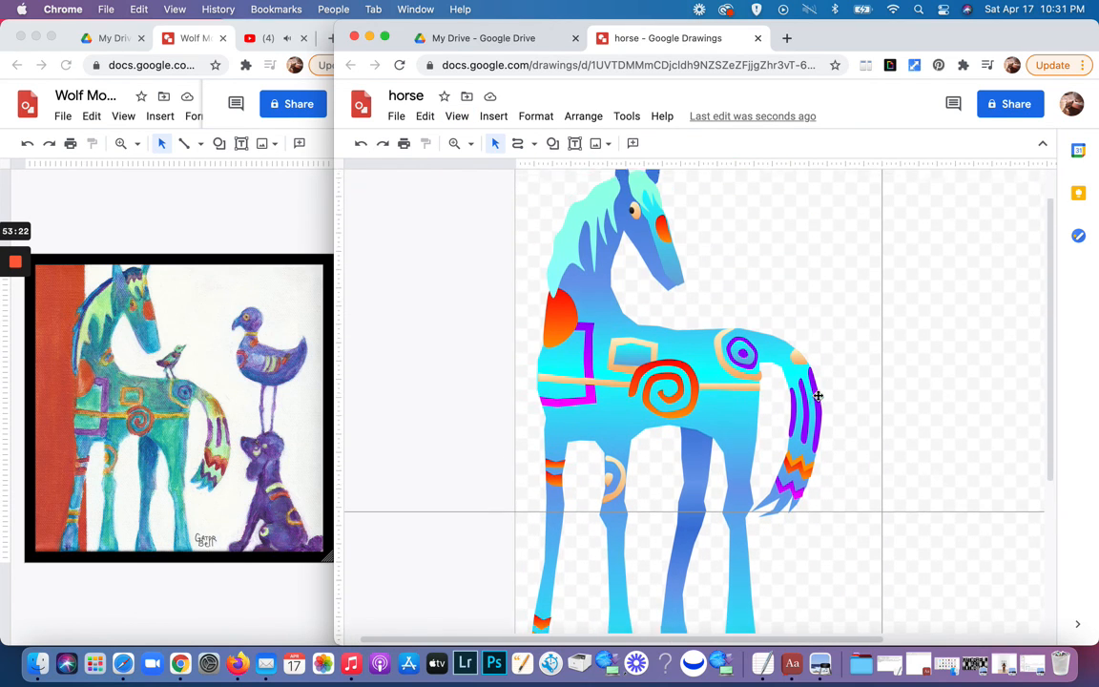
{"action": "scroll", "coordinate": [817, 395], "scroll_direction": "down", "scroll_amount": 2}
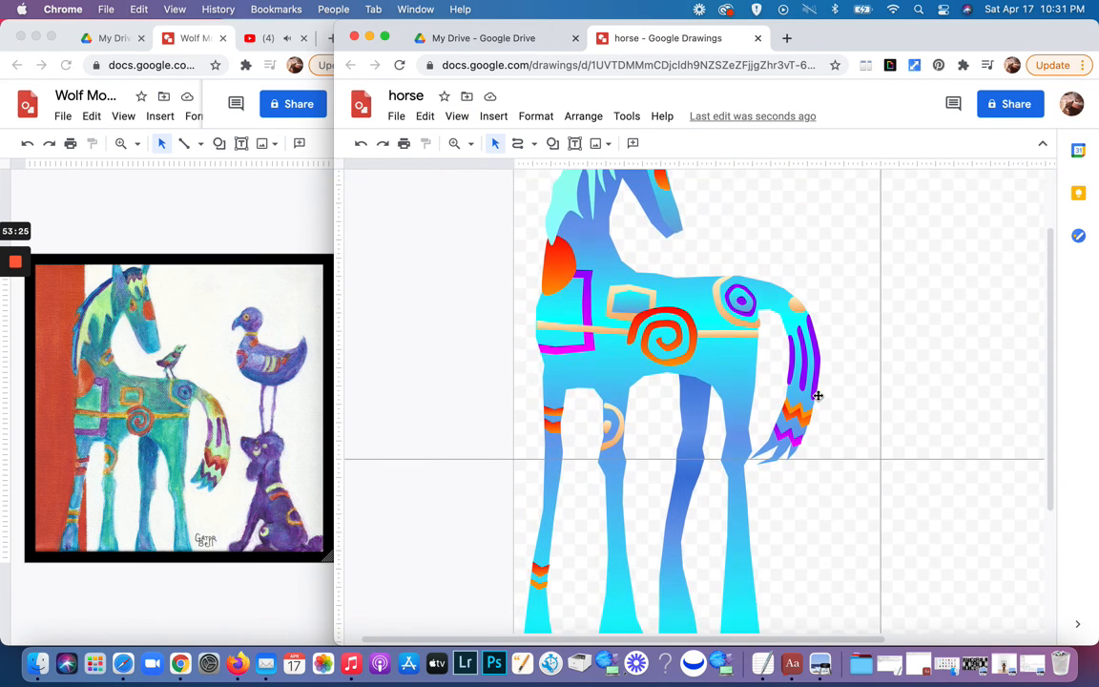
{"action": "scroll", "coordinate": [817, 395], "scroll_direction": "down", "scroll_amount": 6}
{"action": "scroll", "coordinate": [818, 395], "scroll_direction": "up", "scroll_amount": 7}
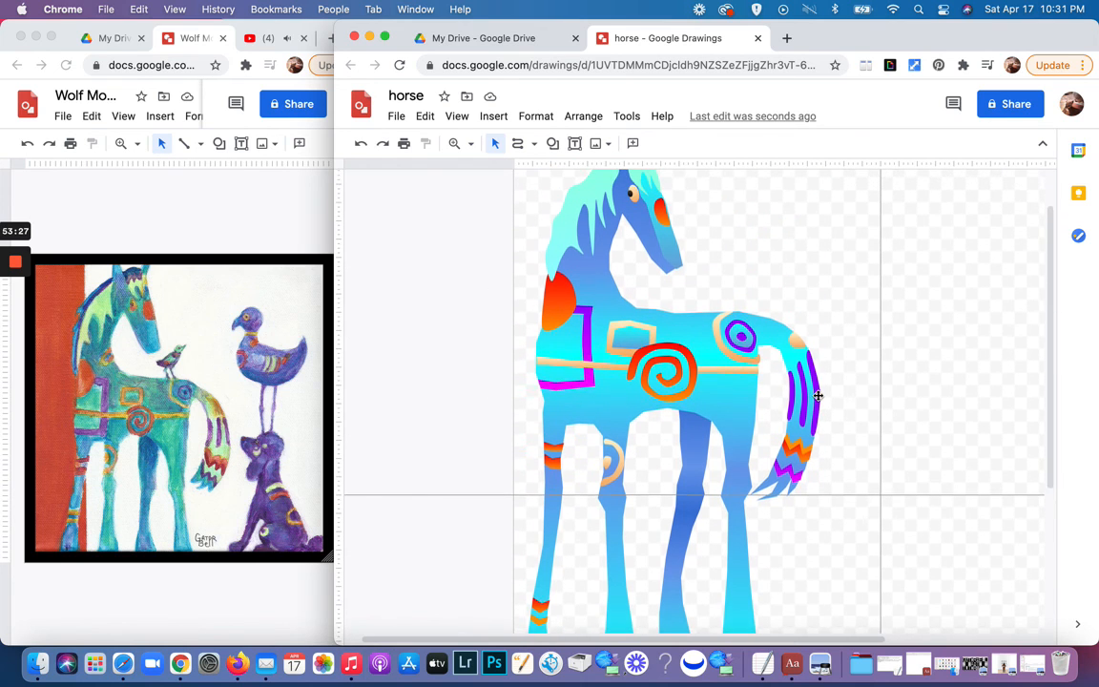
{"action": "scroll", "coordinate": [817, 395], "scroll_direction": "up", "scroll_amount": 2}
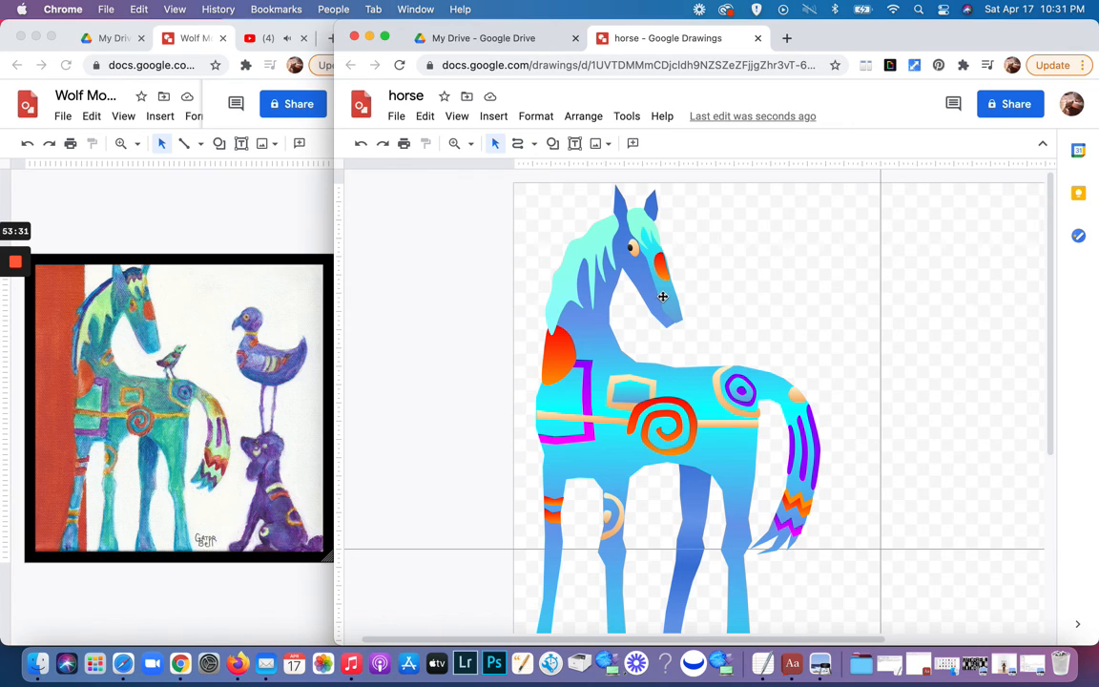
Step: Adjust the points at the top of the blue face panel and along the forelock's upper edge
{"action": "left_click", "coordinate": [662, 297]}
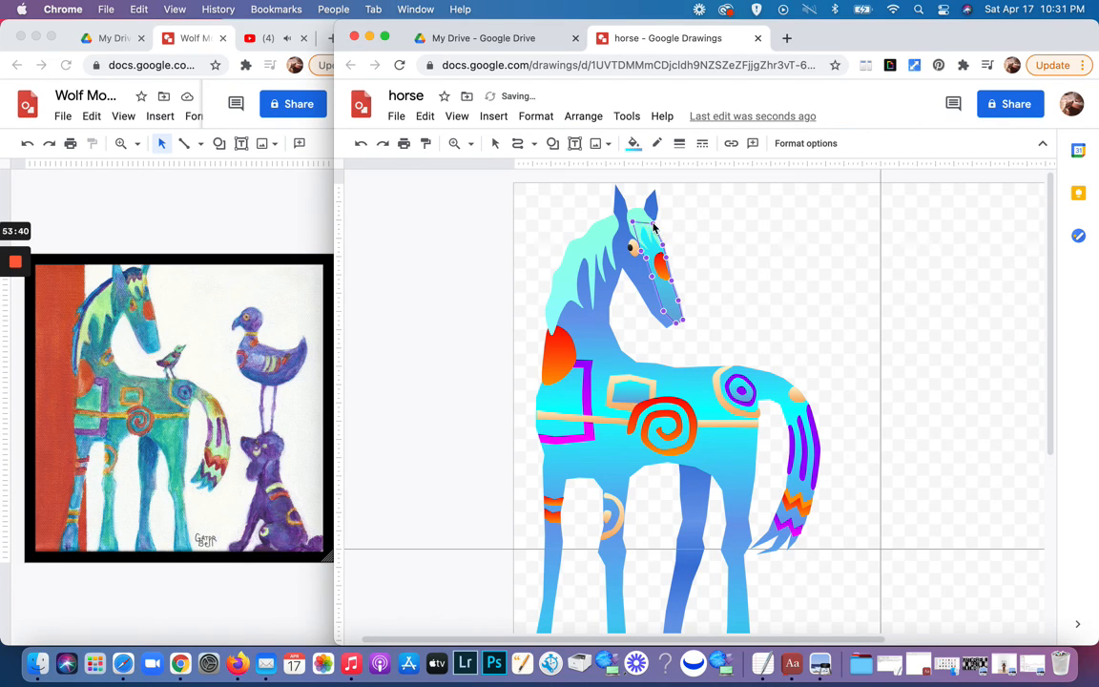
{"action": "key", "text": "Escape"}
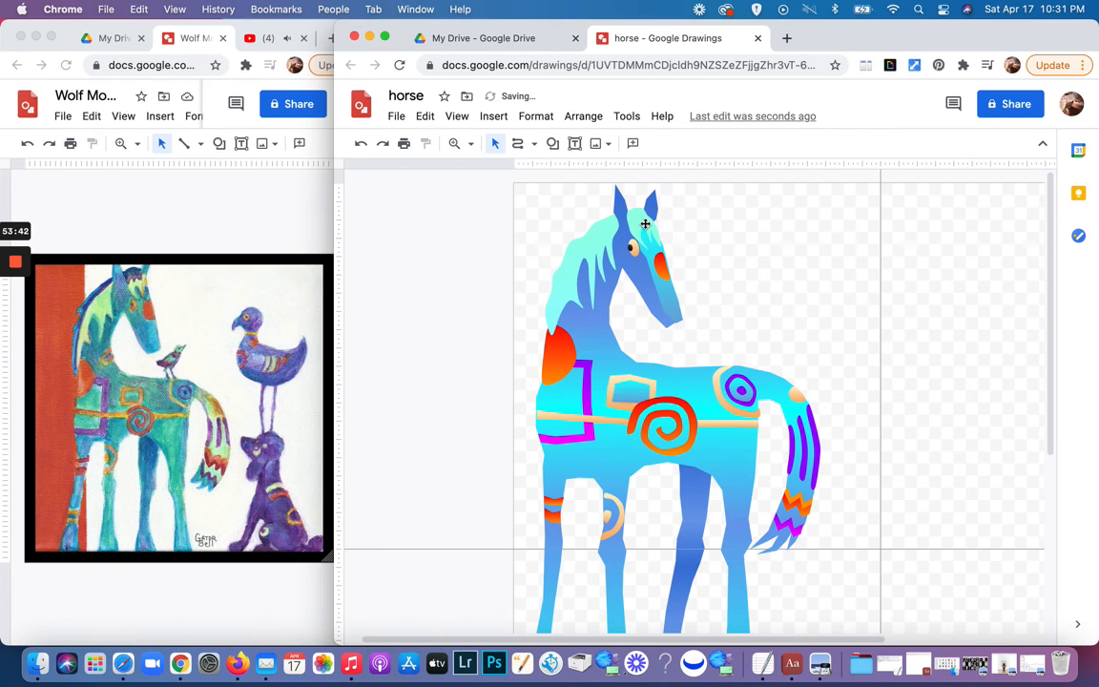
{"action": "double_click", "coordinate": [645, 228]}
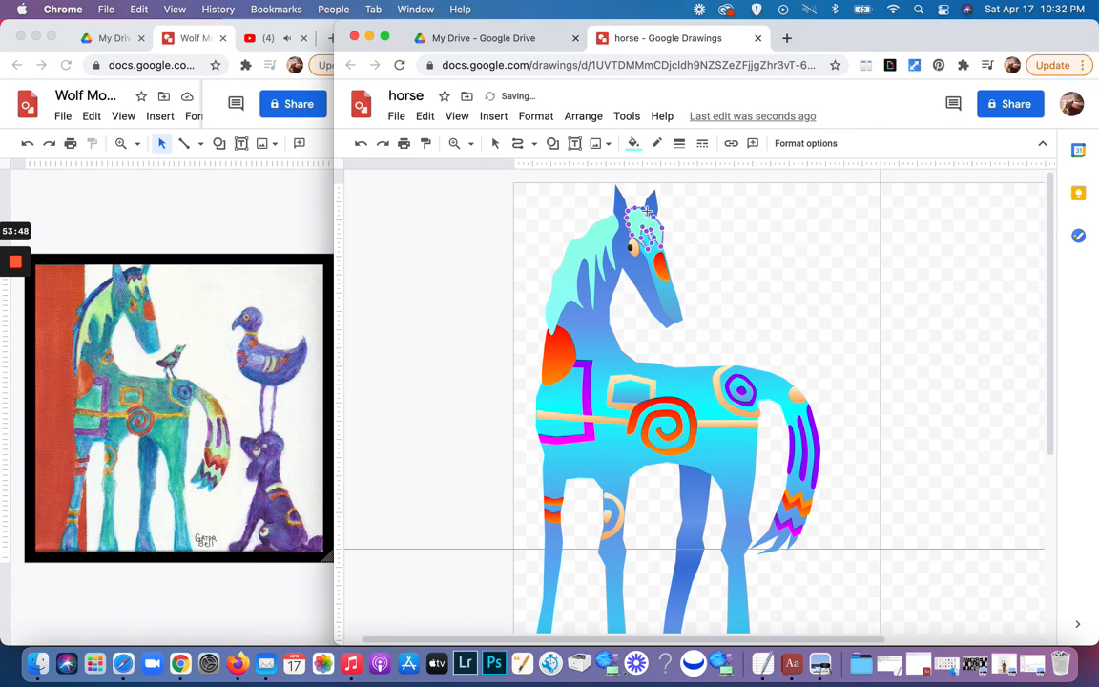
{"action": "left_click", "coordinate": [683, 225]}
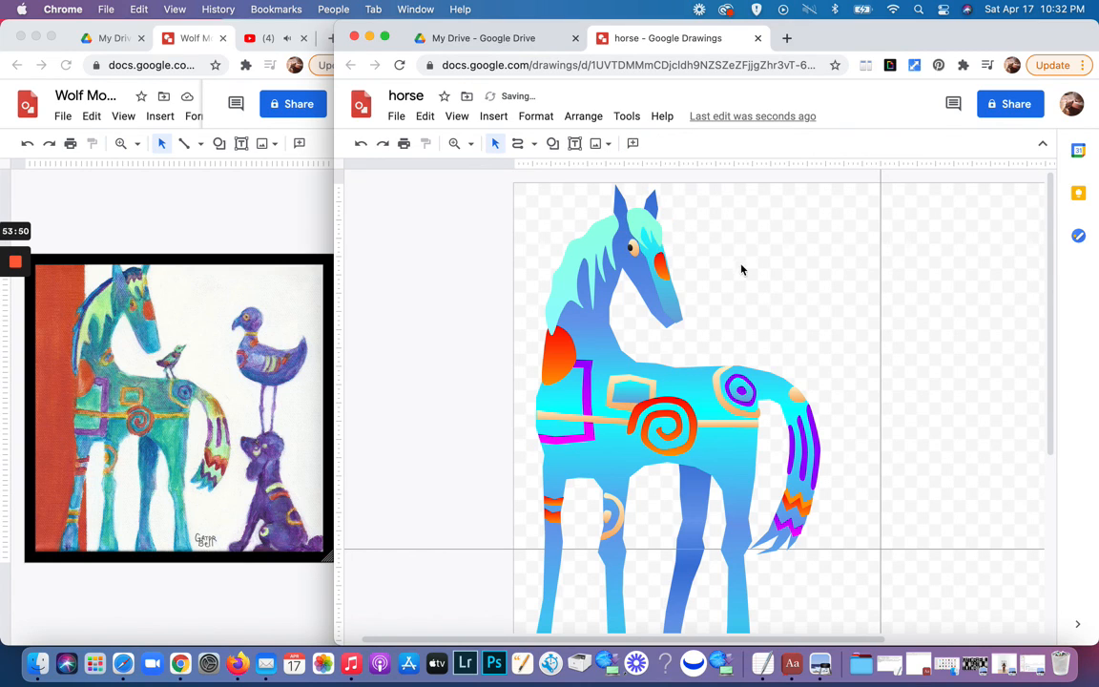
Step: Add a drop shadow in dark cornflower blue 1 to the forelock
{"action": "left_click", "coordinate": [640, 219]}
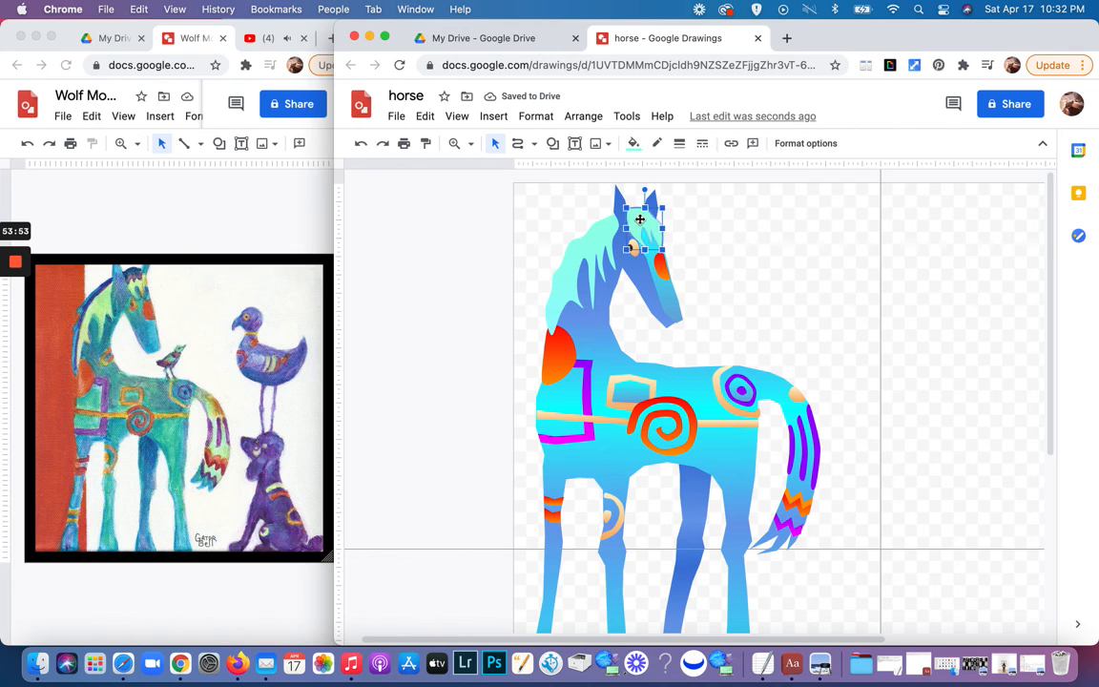
{"action": "left_click", "coordinate": [573, 242]}
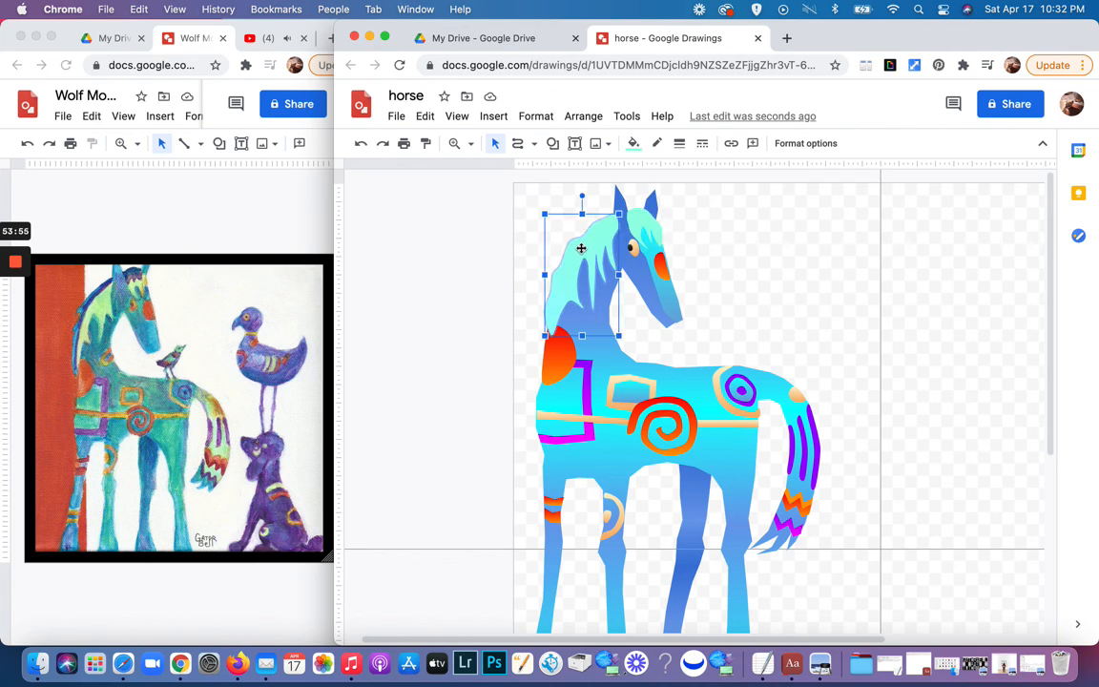
{"action": "left_click", "coordinate": [645, 226]}
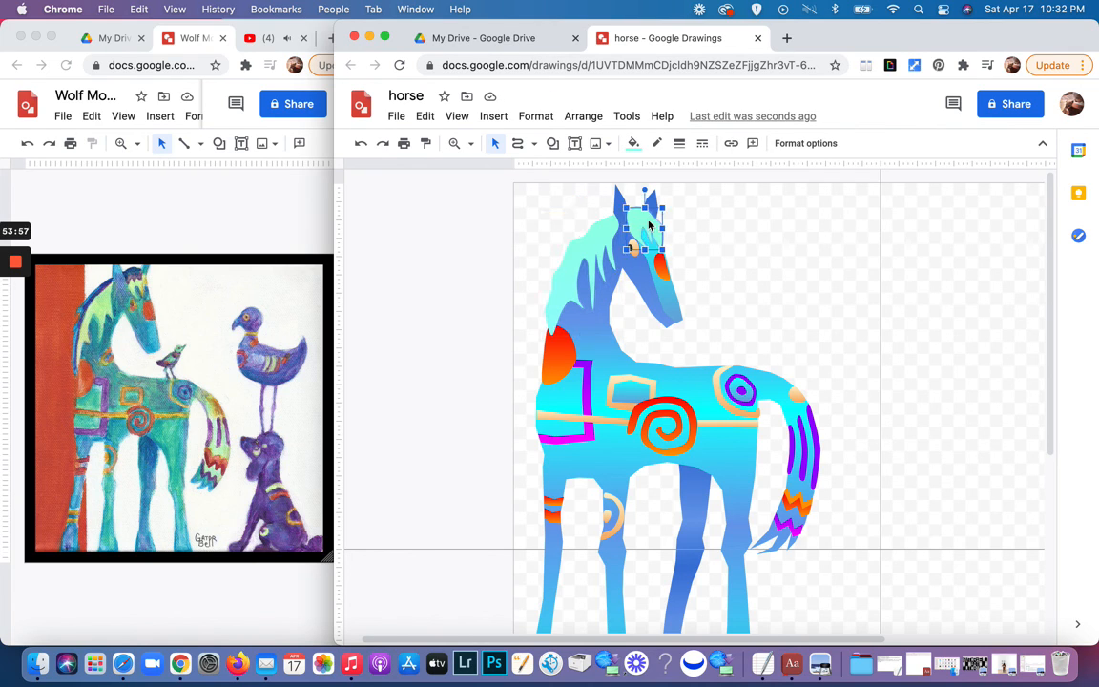
{"action": "left_click", "coordinate": [806, 143]}
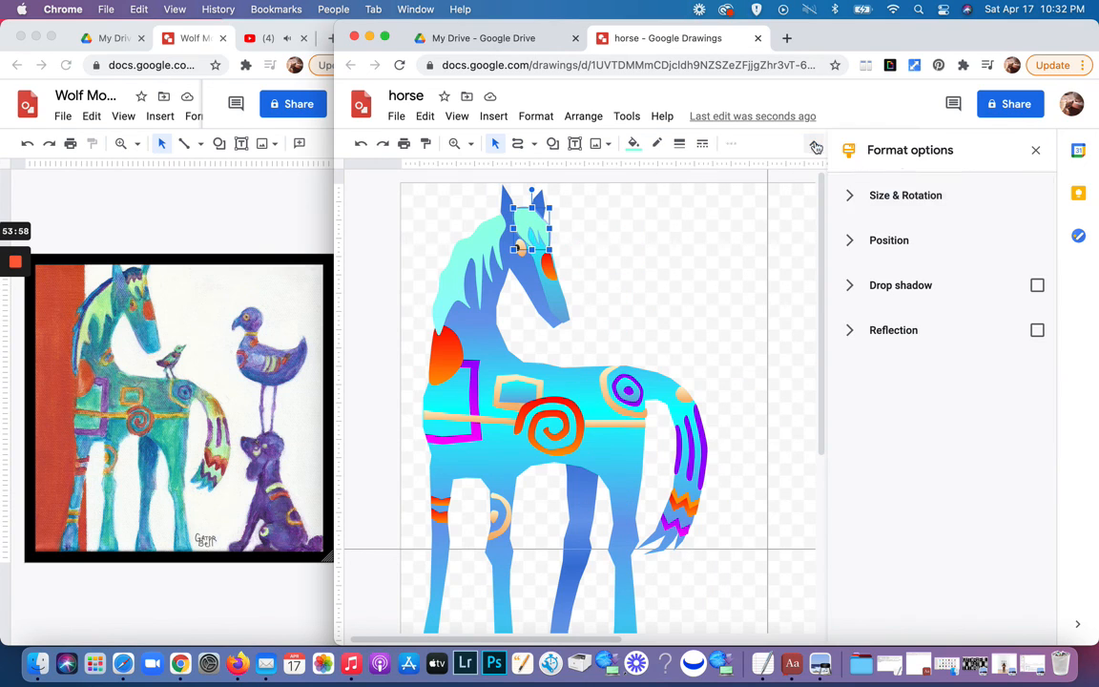
{"action": "left_click", "coordinate": [898, 285]}
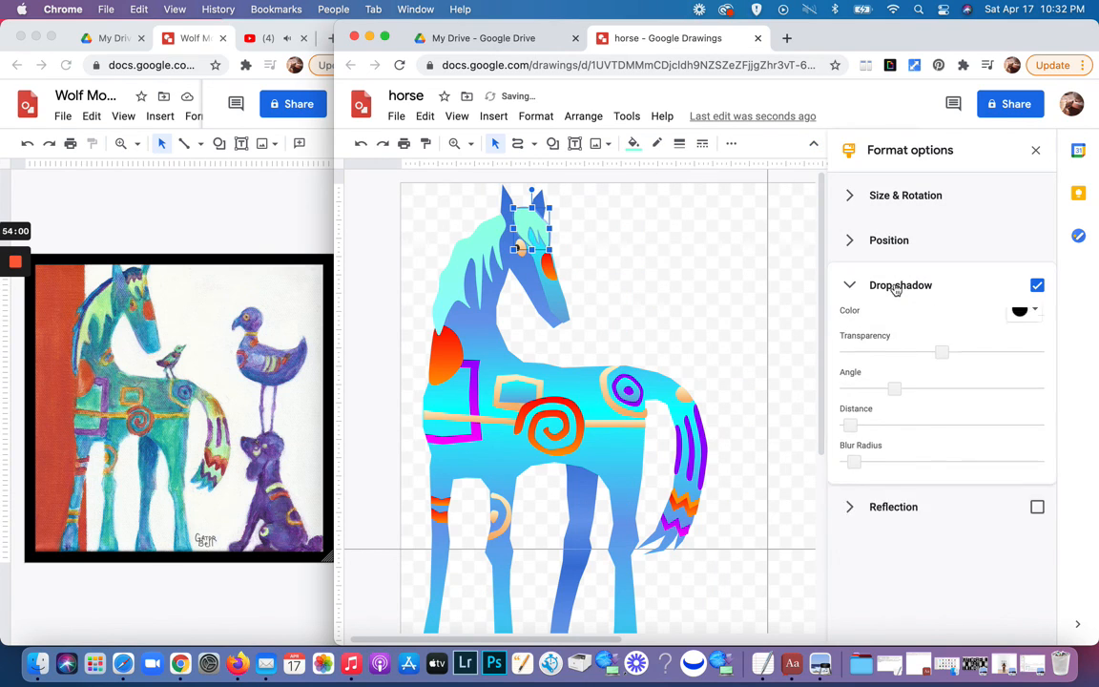
{"action": "left_click", "coordinate": [1026, 326]}
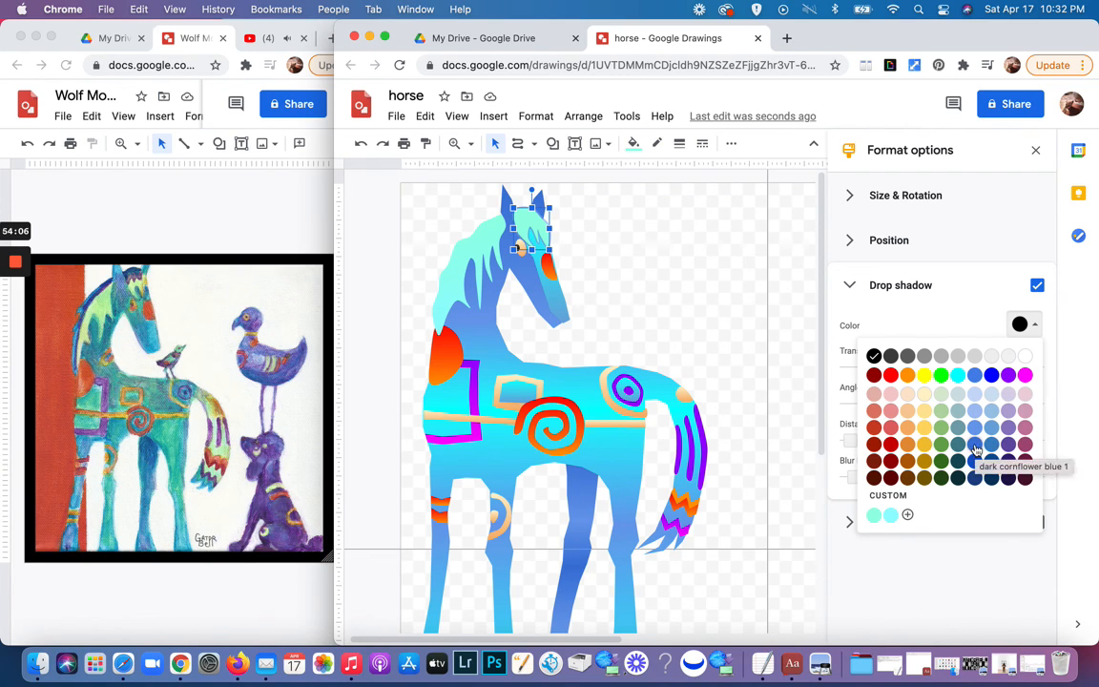
{"action": "left_click", "coordinate": [974, 445]}
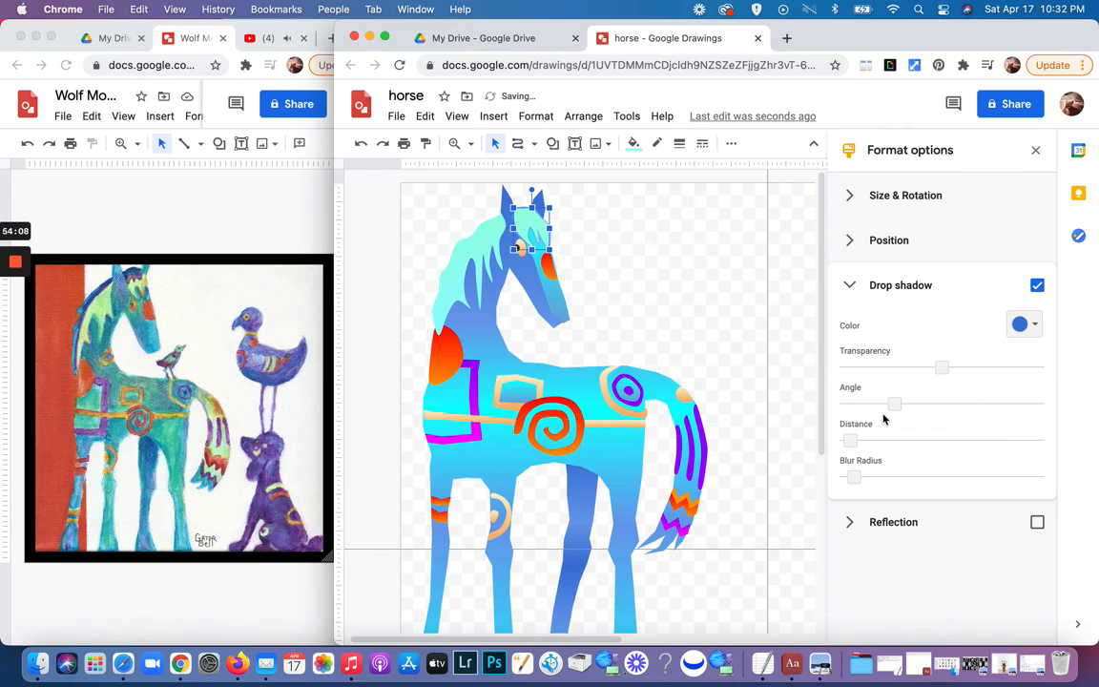
Step: Slightly increase the distance and blur radius of the forelock's drop shadow
{"action": "left_click_drag", "start_coordinate": [859, 441], "coordinate": [871, 476]}
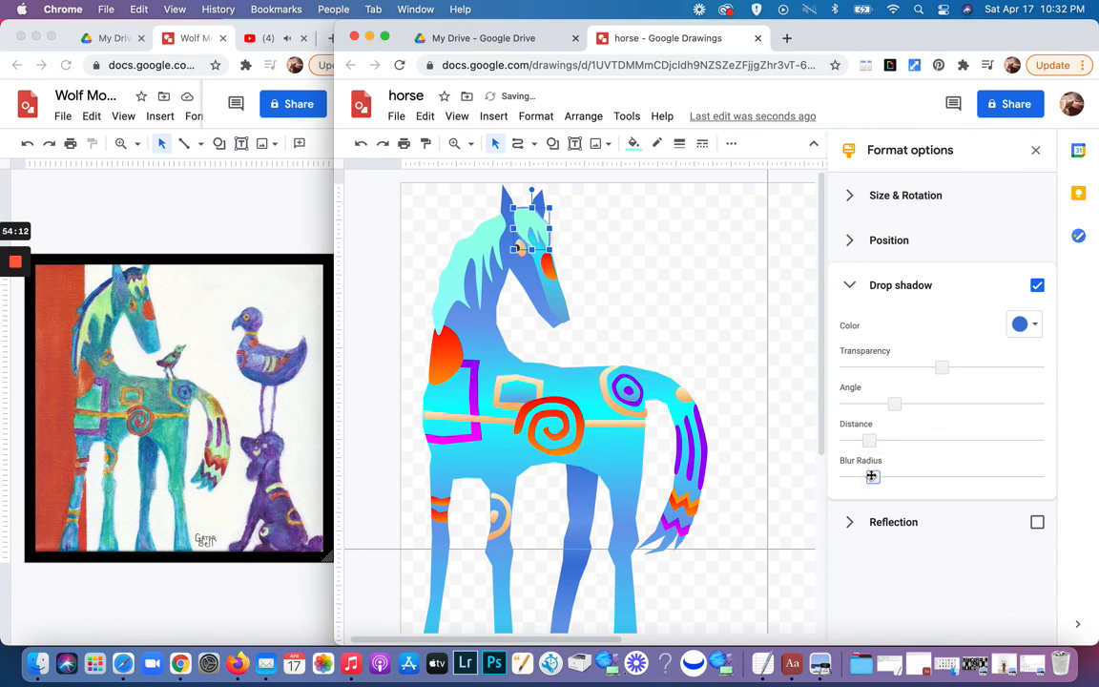
{"action": "left_click", "coordinate": [873, 440]}
{"action": "left_click", "coordinate": [743, 337]}
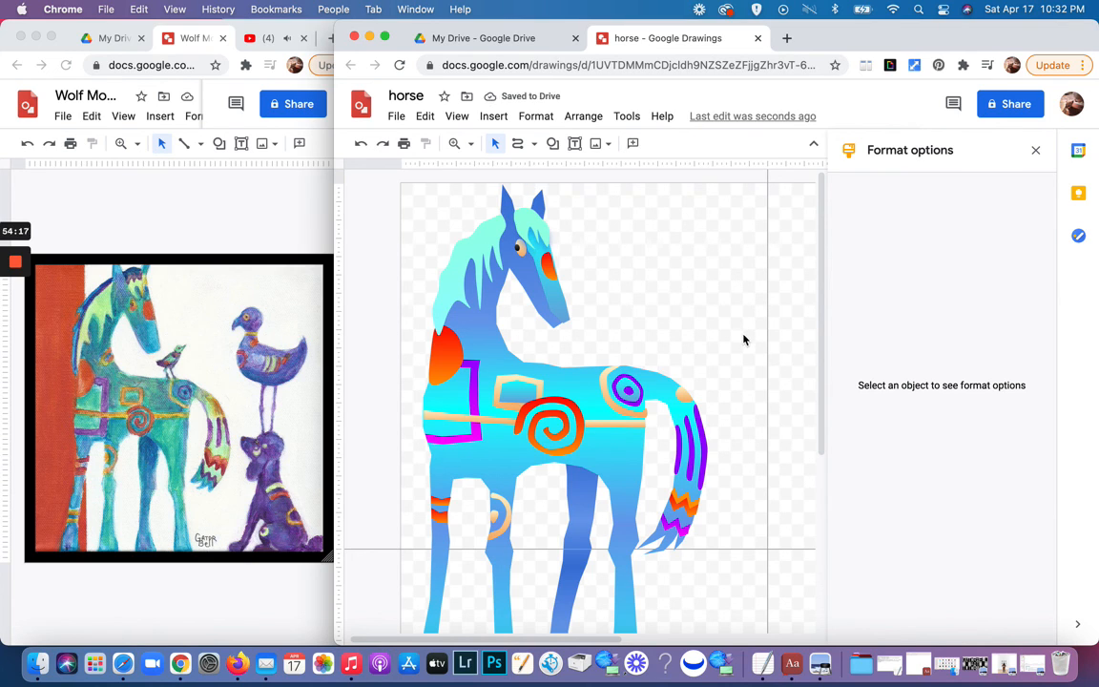
Step: Add a dark blue drop shadow to the mane and increase its distance and blur radius
{"action": "left_click", "coordinate": [441, 219]}
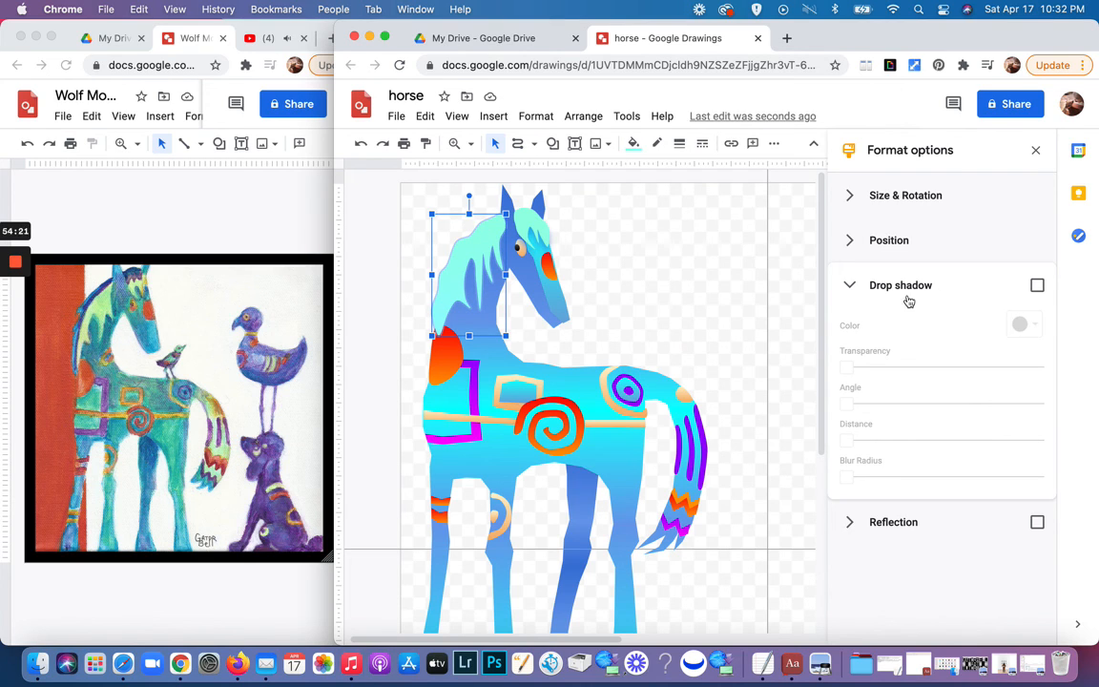
{"action": "left_click", "coordinate": [853, 286]}
{"action": "left_click", "coordinate": [853, 286]}
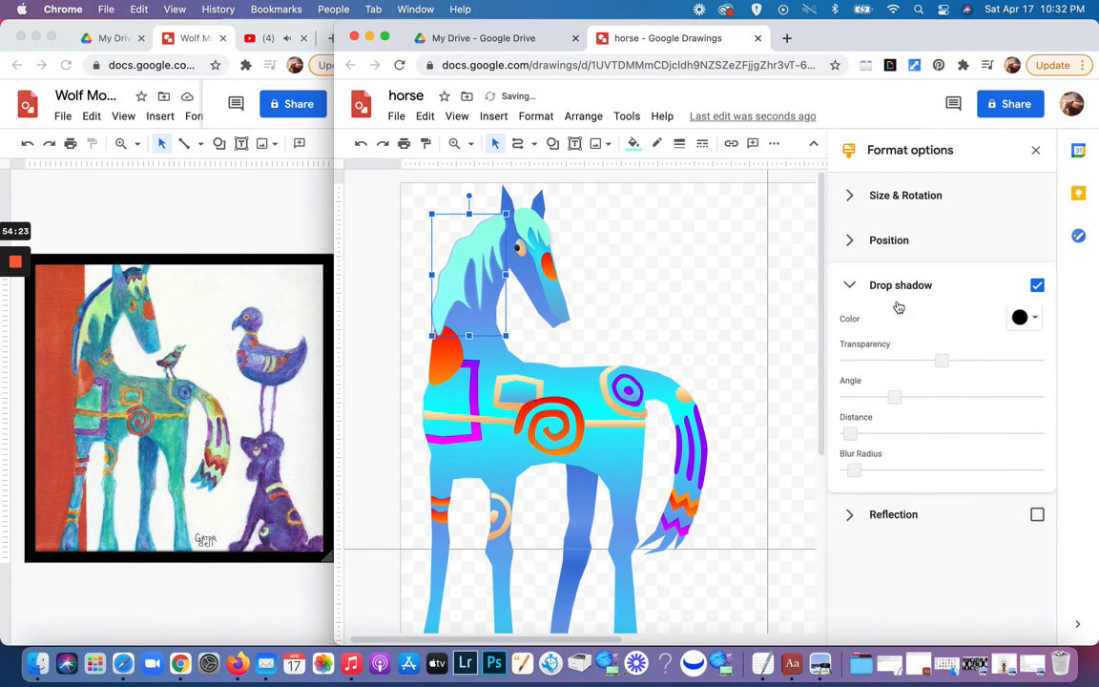
{"action": "left_click", "coordinate": [1026, 325]}
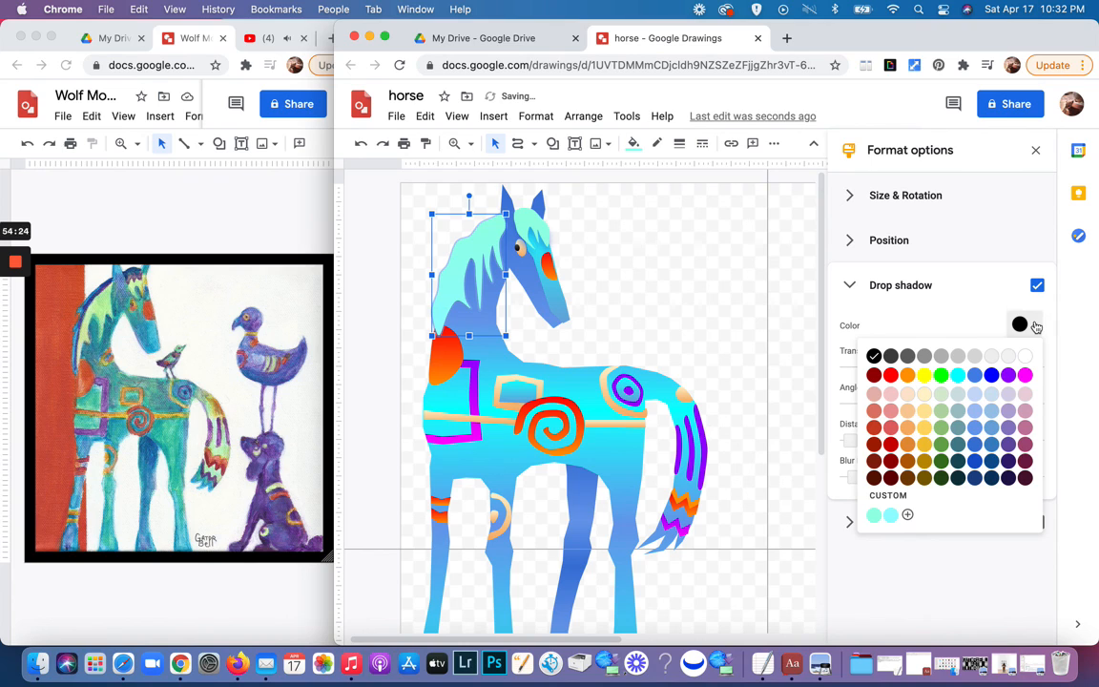
{"action": "left_click", "coordinate": [975, 460]}
{"action": "left_click_drag", "start_coordinate": [855, 441], "coordinate": [883, 477]}
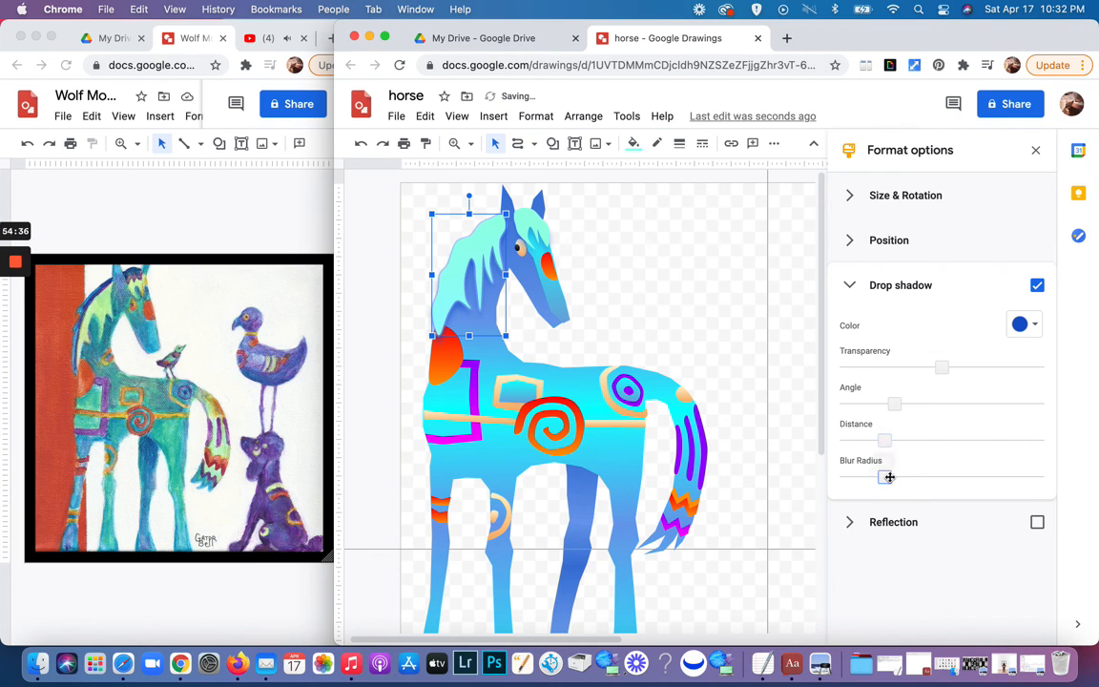
Step: Adjust the points of the horse's body outline where the tail joins the rump
{"action": "left_click", "coordinate": [743, 389]}
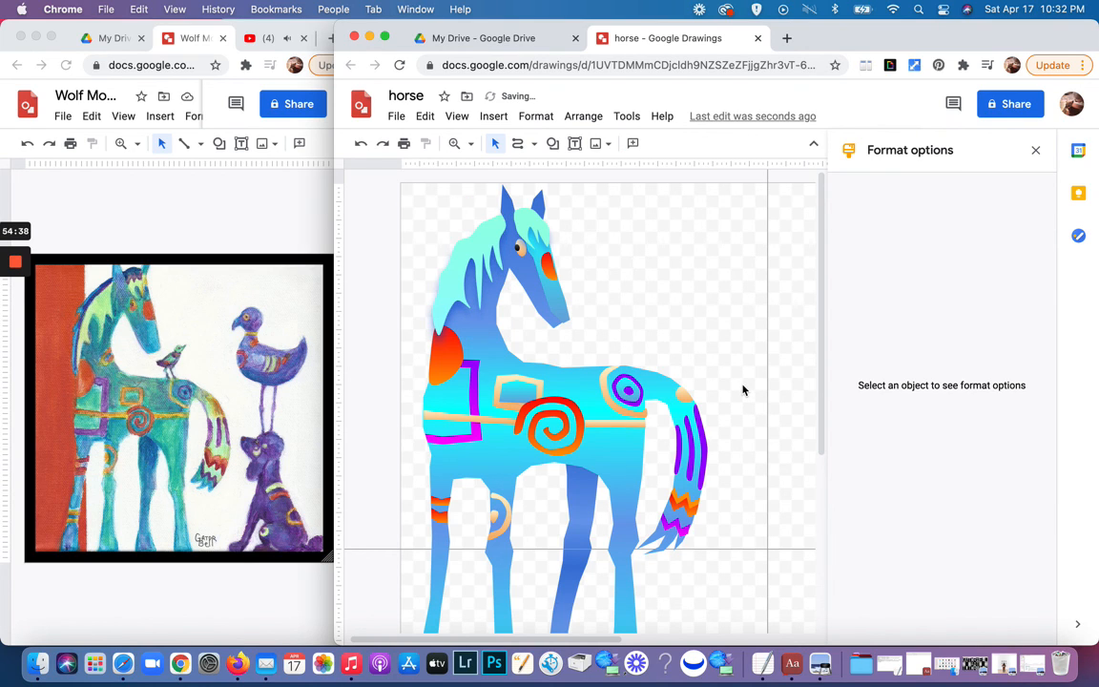
{"action": "left_click", "coordinate": [654, 398]}
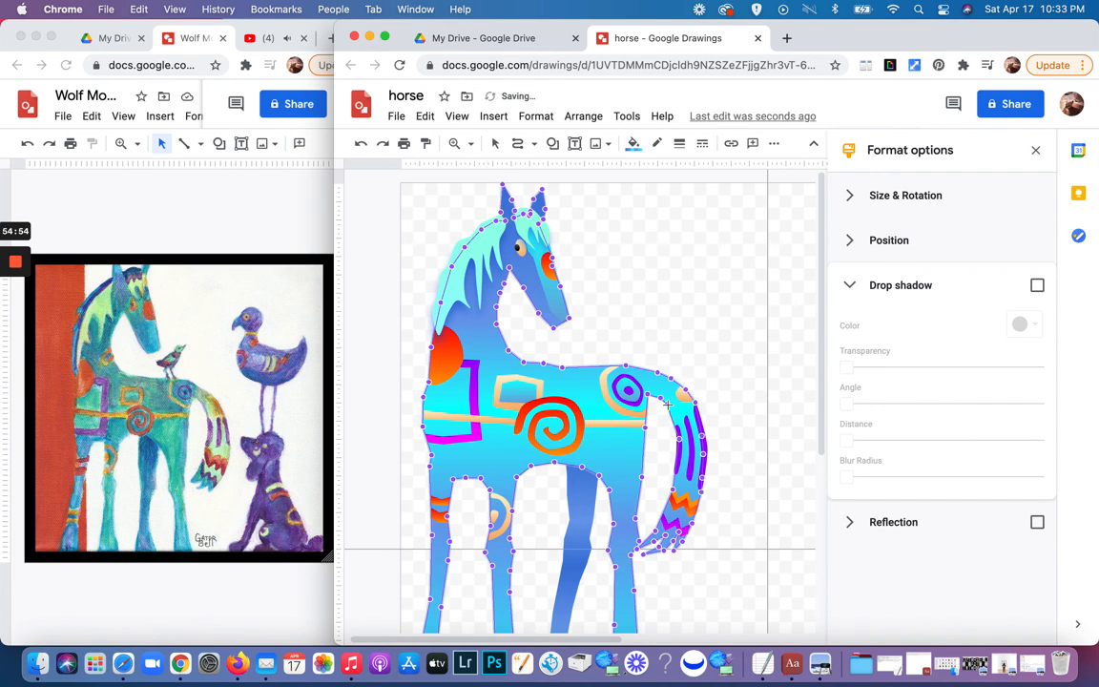
{"action": "left_click_drag", "start_coordinate": [670, 408], "coordinate": [671, 411]}
{"action": "left_click_drag", "start_coordinate": [694, 402], "coordinate": [695, 402]}
{"action": "key", "text": "Escape"}
{"action": "key", "text": "Escape"}
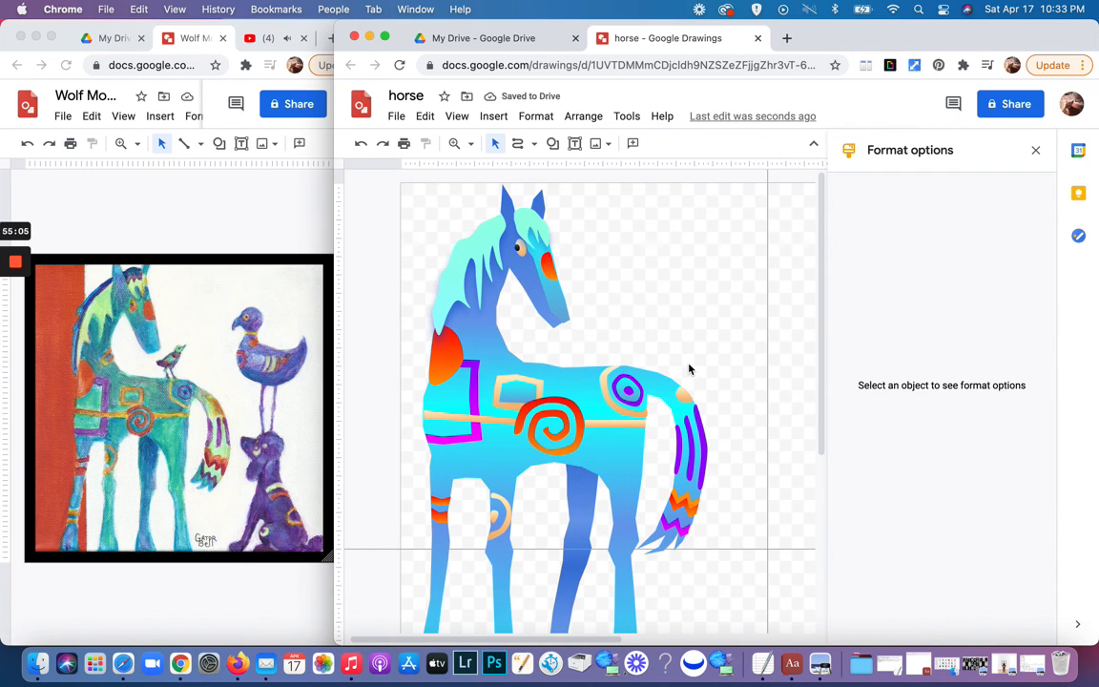
Step: Look over the whole horse from the hooves up to the head
{"action": "scroll", "coordinate": [721, 544], "scroll_direction": "down", "scroll_amount": 3}
{"action": "scroll", "coordinate": [722, 547], "scroll_direction": "up", "scroll_amount": 2}
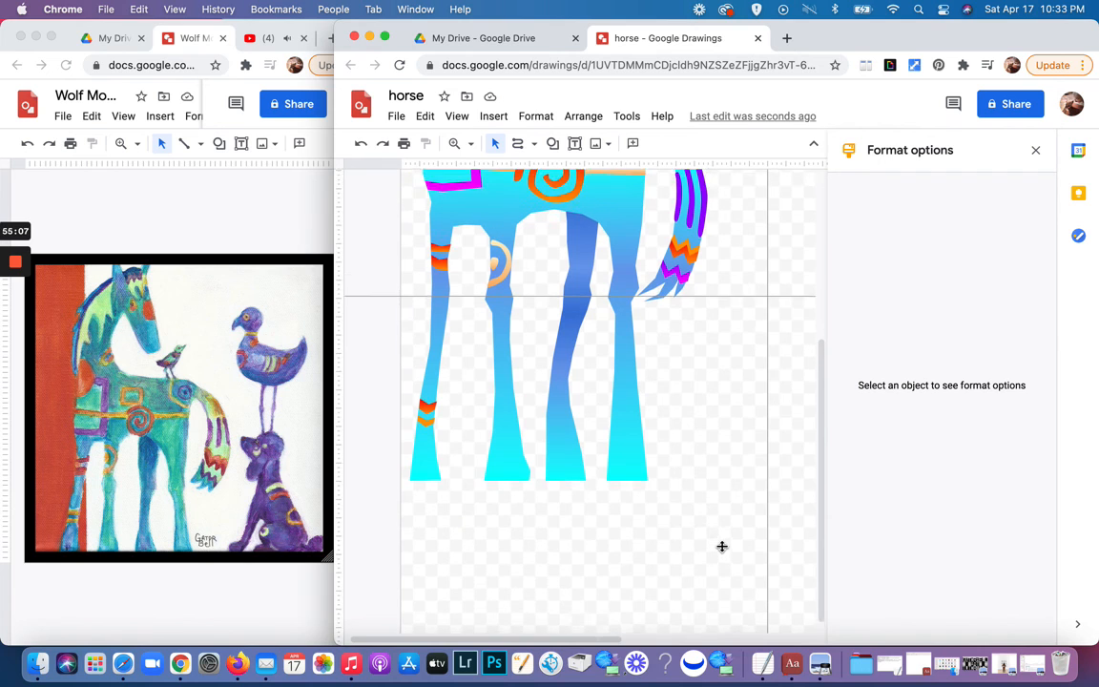
{"action": "scroll", "coordinate": [722, 546], "scroll_direction": "up", "scroll_amount": 2}
{"action": "scroll", "coordinate": [722, 547], "scroll_direction": "down", "scroll_amount": 5}
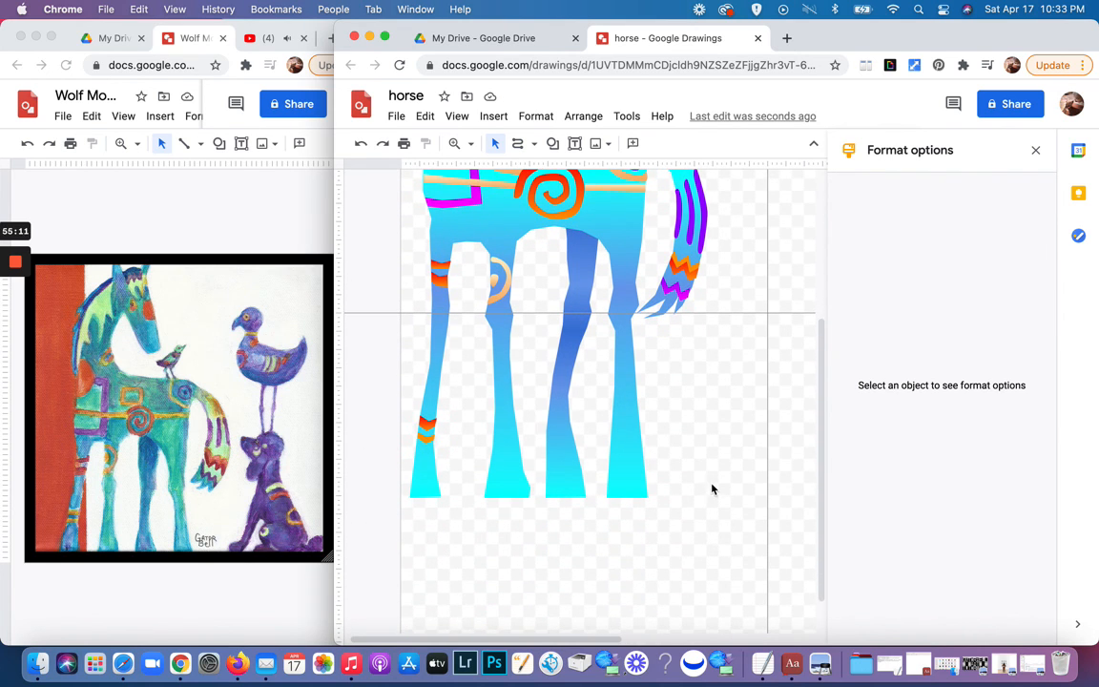
{"action": "scroll", "coordinate": [712, 489], "scroll_direction": "up", "scroll_amount": 4}
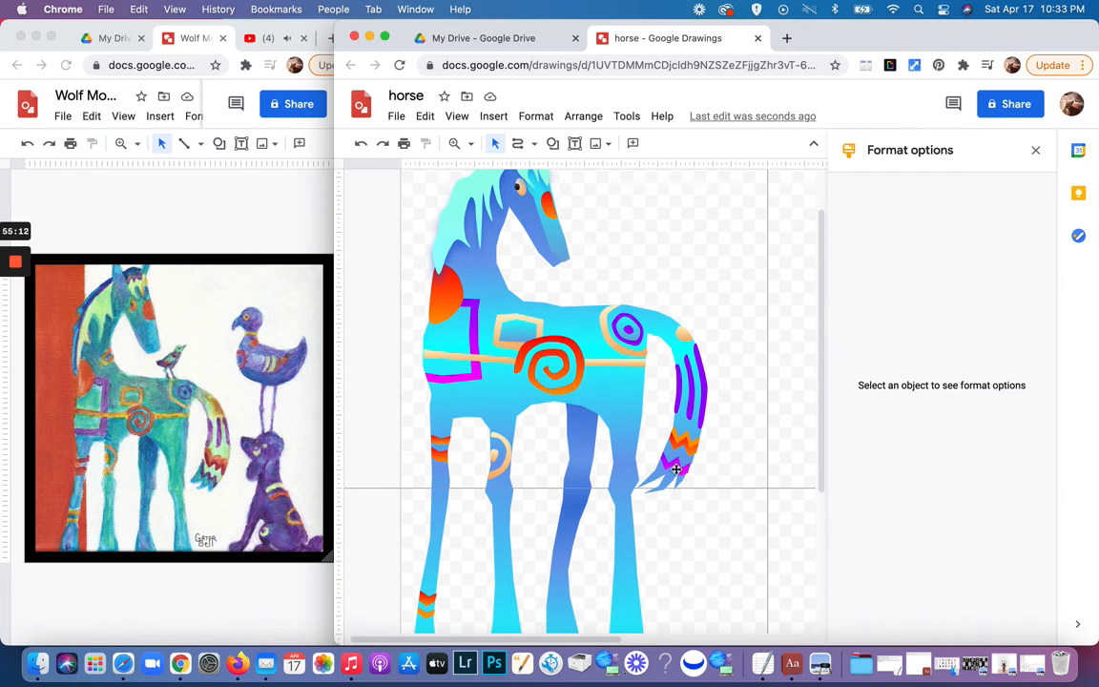
{"action": "scroll", "coordinate": [628, 369], "scroll_direction": "up", "scroll_amount": 1}
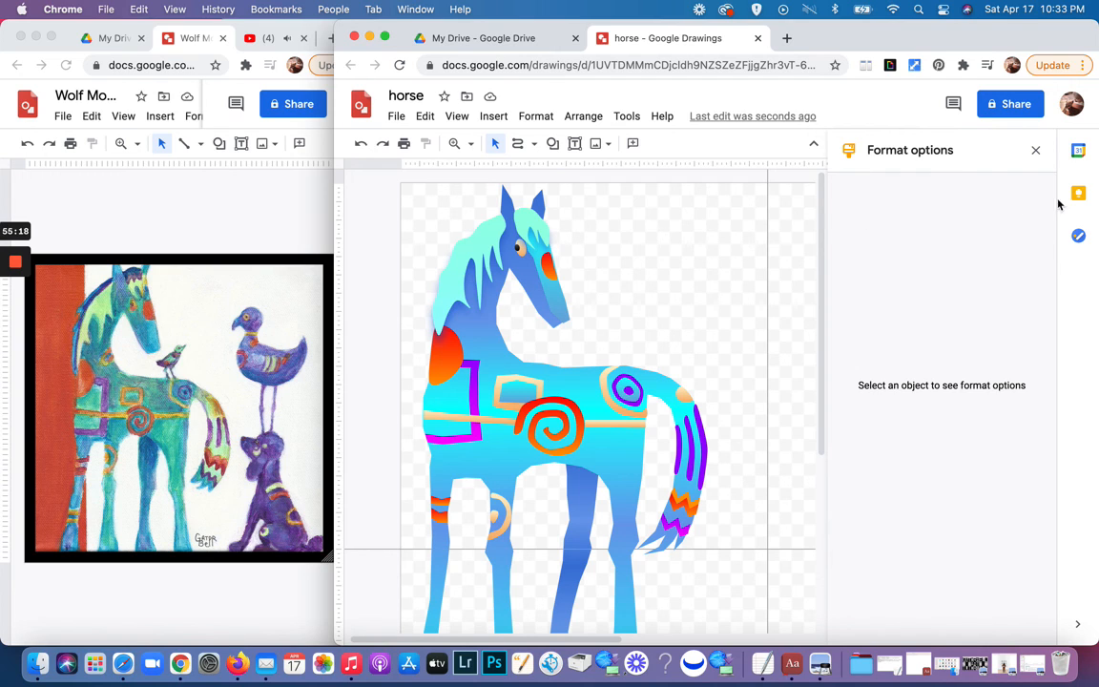
Step: Close the format options and reopen them for the mane to view its drop shadow settings
{"action": "left_click", "coordinate": [1035, 149]}
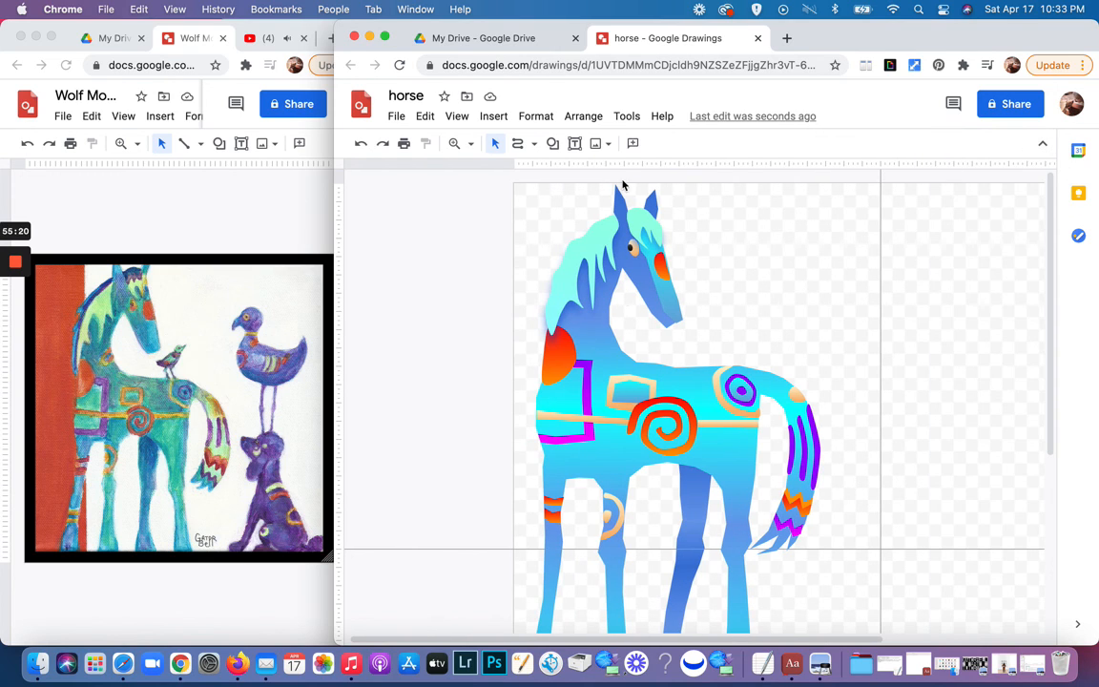
{"action": "left_click", "coordinate": [576, 267]}
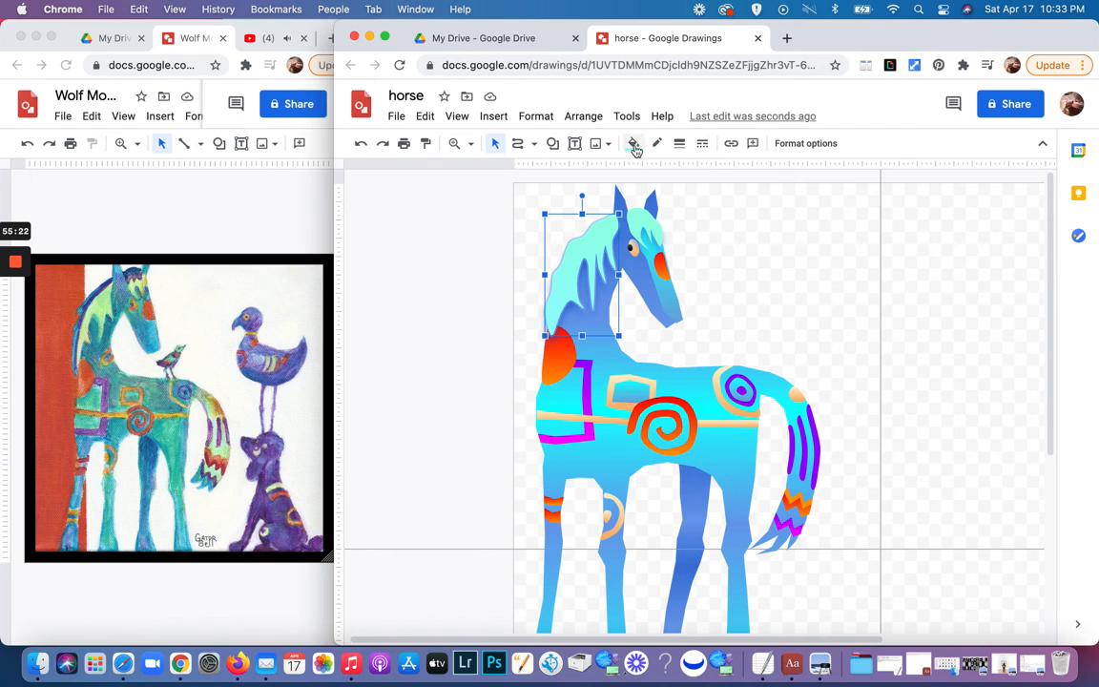
{"action": "left_click", "coordinate": [790, 143]}
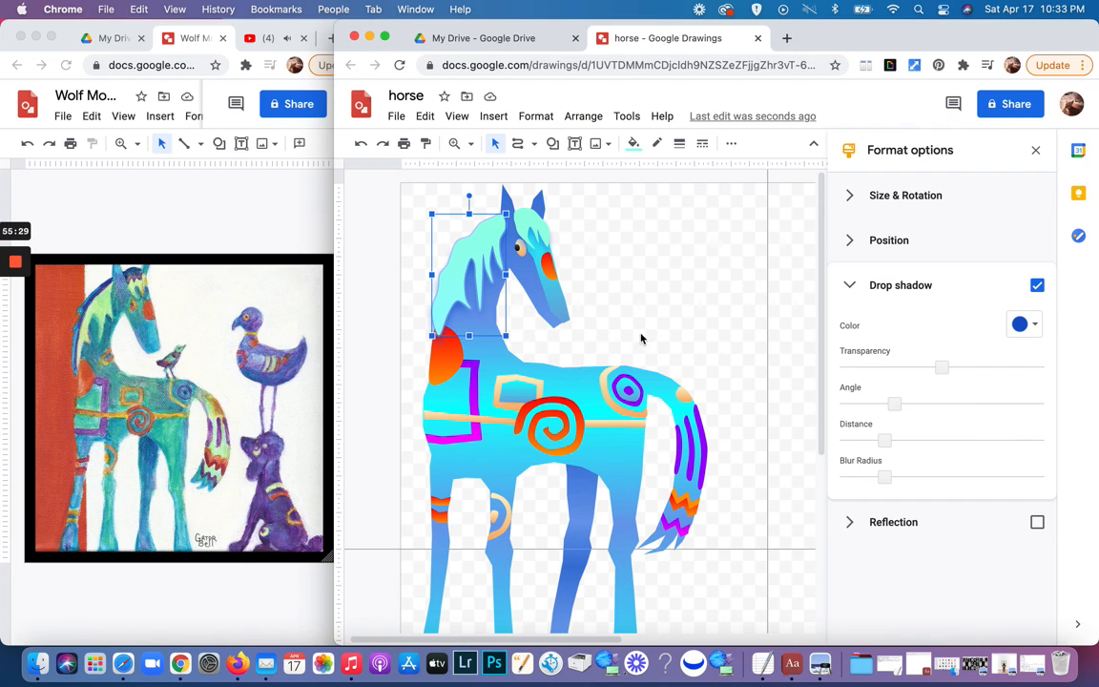
{"action": "left_click", "coordinate": [627, 291]}
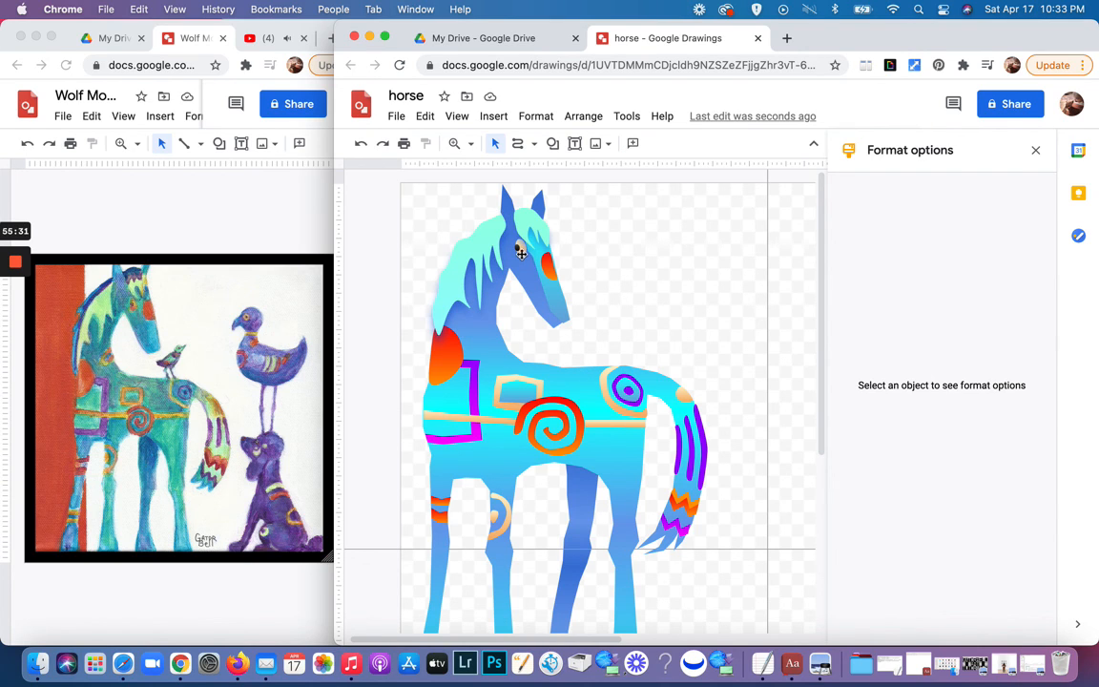
Step: Add a blue drop shadow to the beige eye shape and slightly increase its distance and blur radius
{"action": "left_click", "coordinate": [521, 253]}
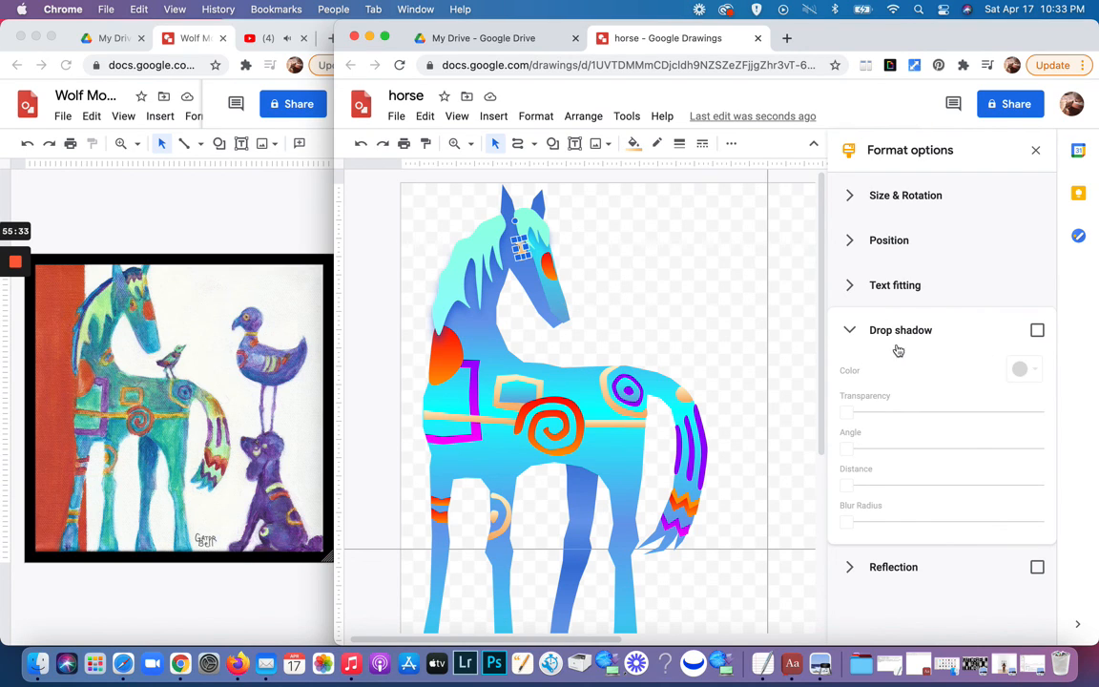
{"action": "left_click", "coordinate": [848, 330]}
{"action": "left_click", "coordinate": [848, 330]}
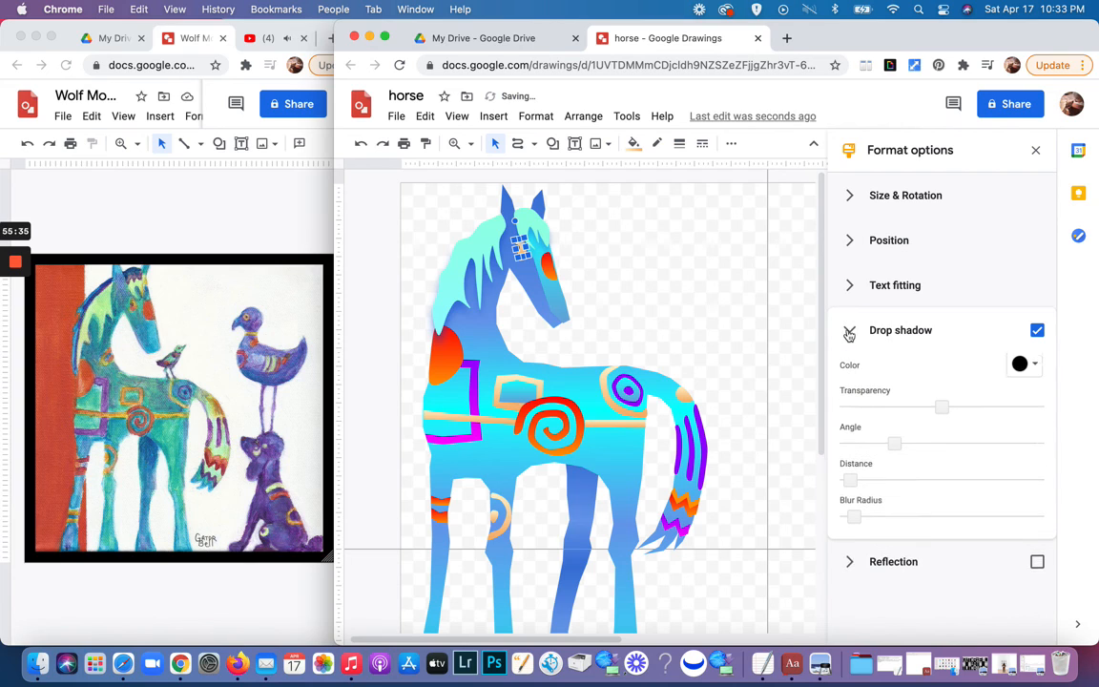
{"action": "left_click", "coordinate": [1036, 365]}
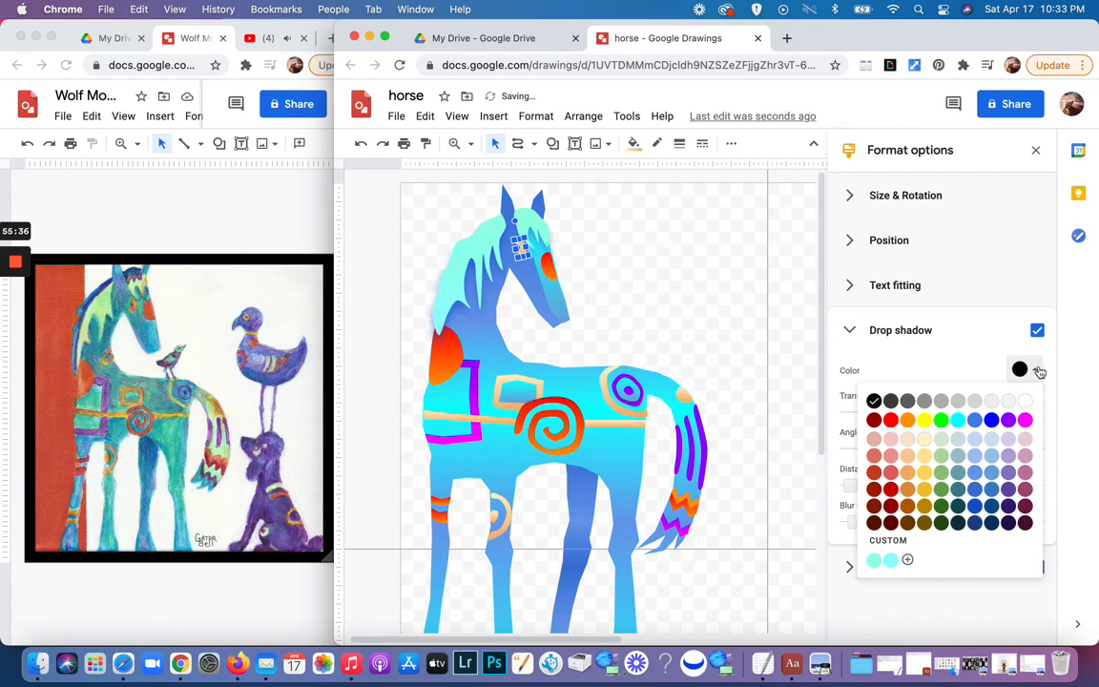
{"action": "left_click", "coordinate": [991, 420]}
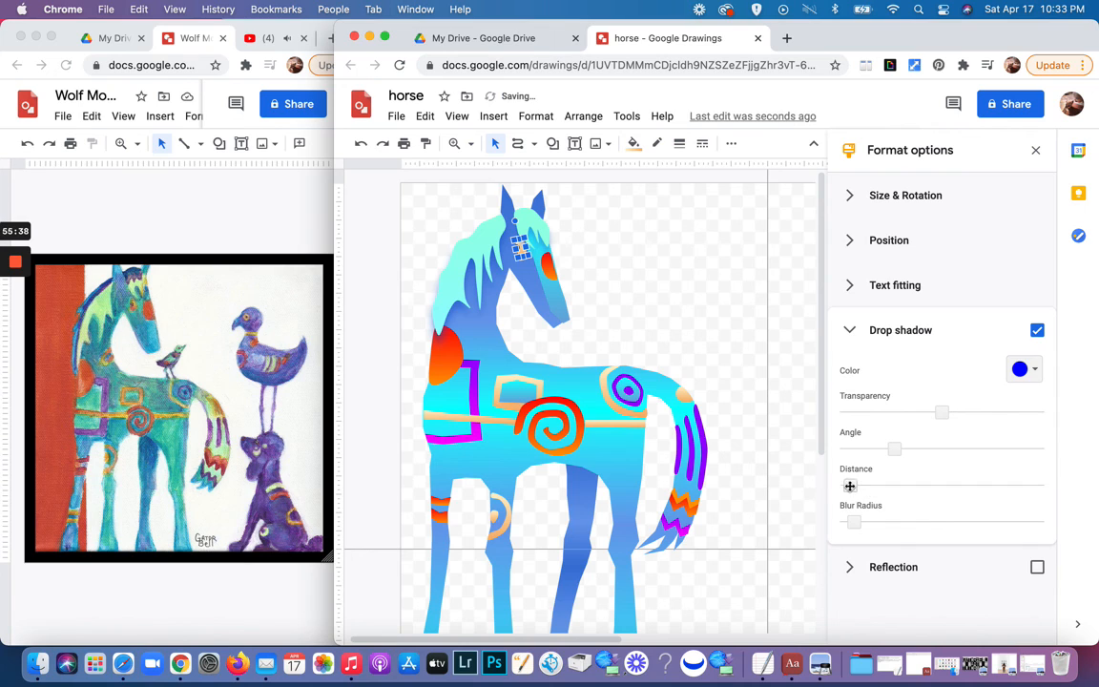
{"action": "left_click_drag", "start_coordinate": [849, 486], "coordinate": [859, 486]}
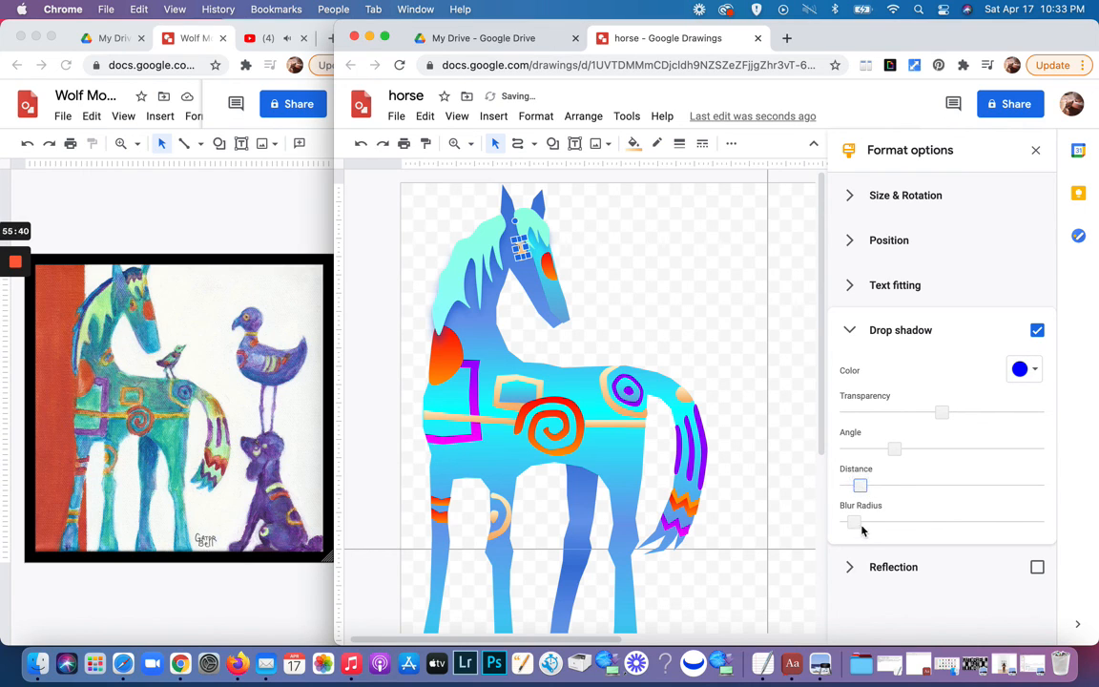
{"action": "left_click", "coordinate": [860, 522]}
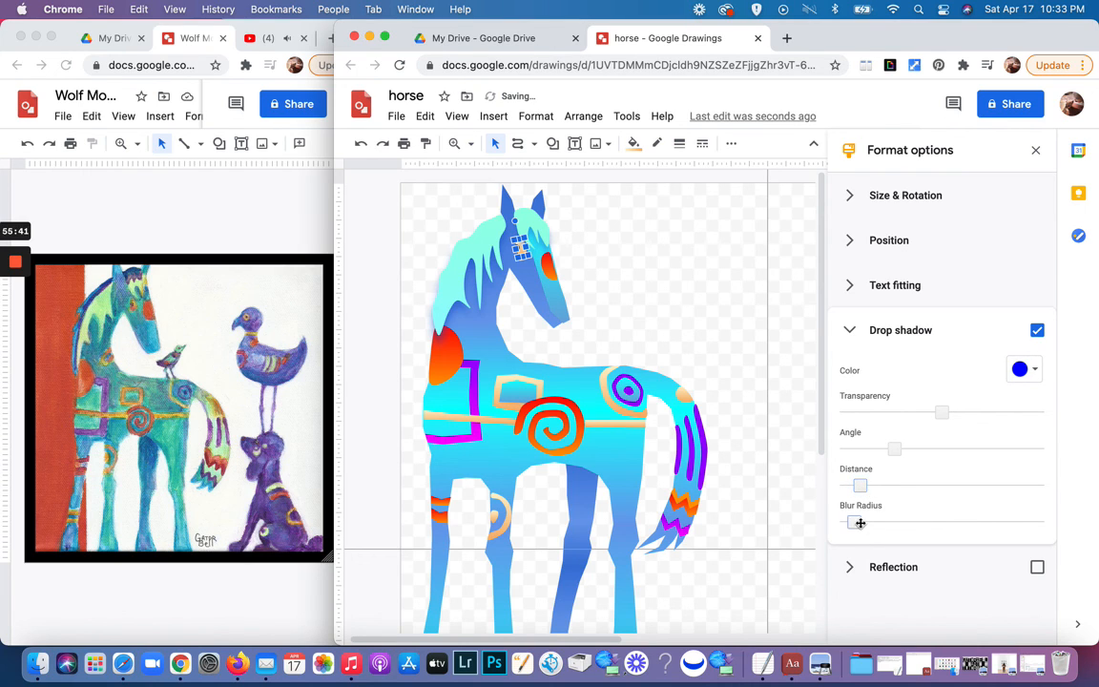
{"action": "left_click", "coordinate": [734, 340]}
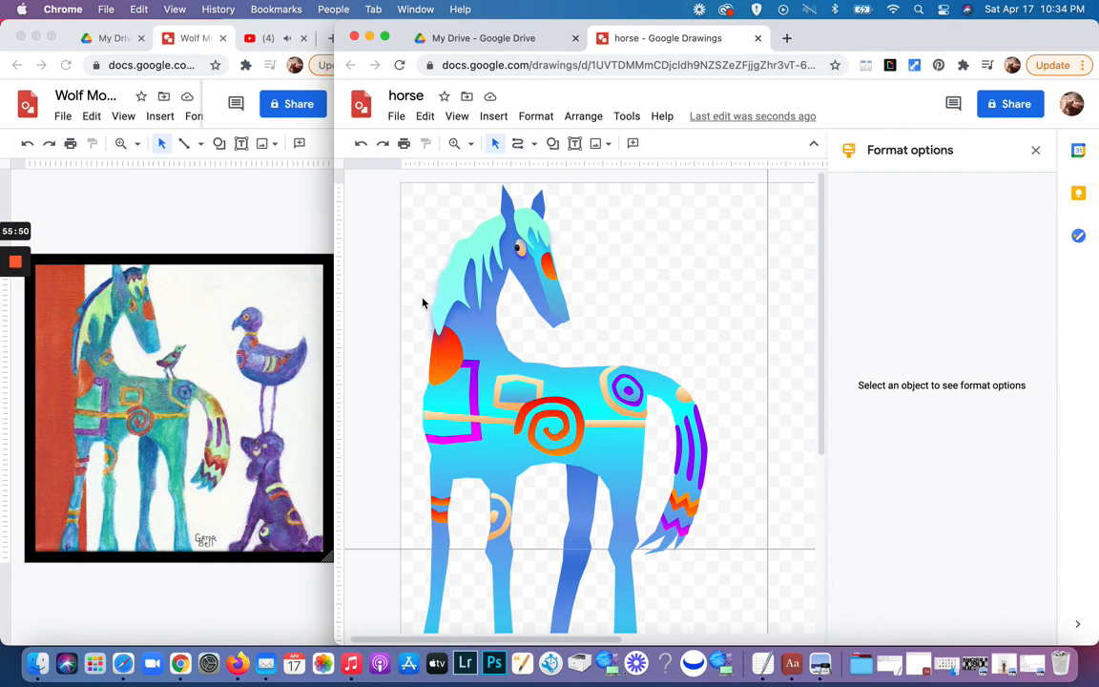
Step: Enlarge the mane slightly upward from its upper outer corner
{"action": "left_click", "coordinate": [456, 246]}
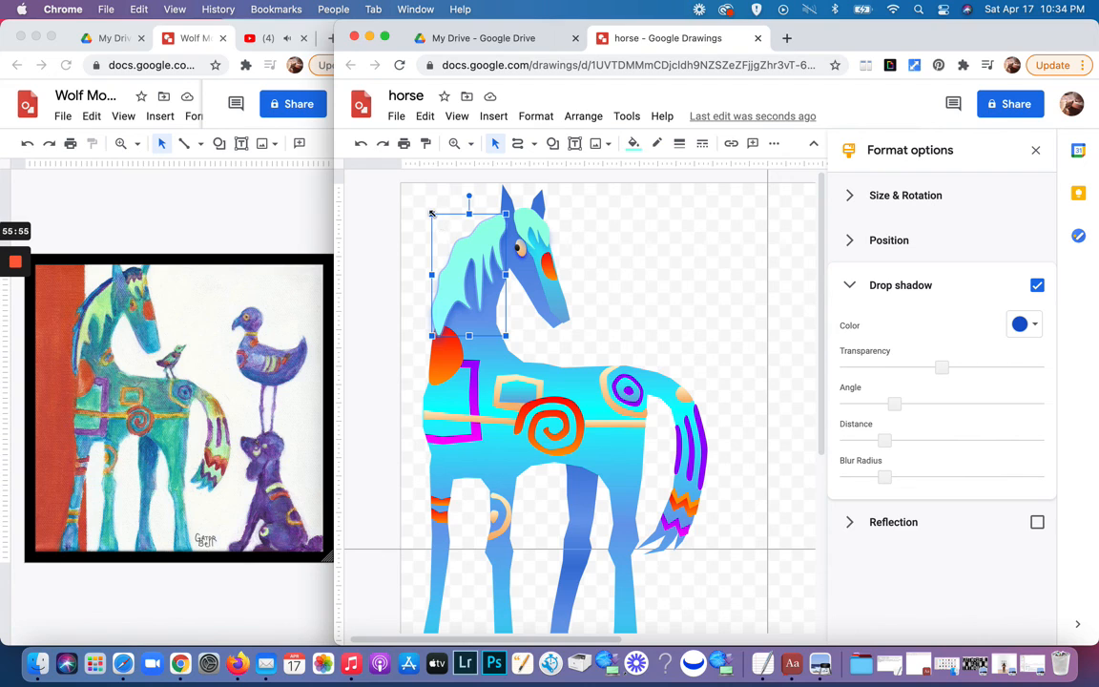
{"action": "left_click_drag", "start_coordinate": [430, 212], "coordinate": [431, 211]}
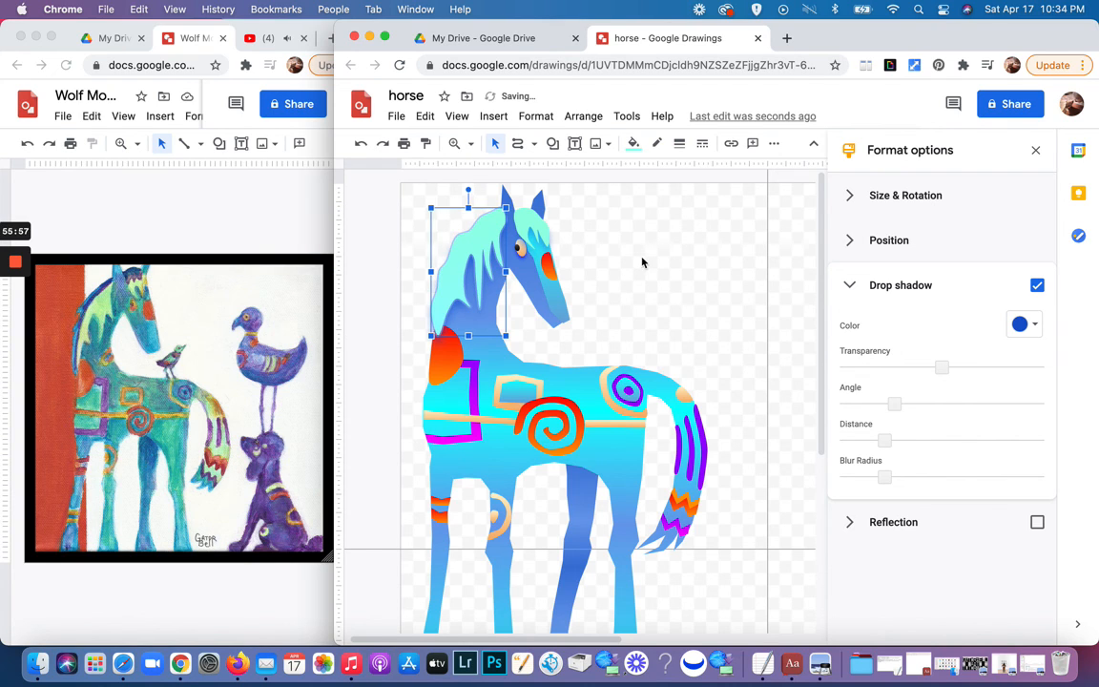
{"action": "left_click", "coordinate": [577, 229]}
Step: Stretch the forelock's top edge slightly upward between the ears
{"action": "left_click", "coordinate": [532, 221]}
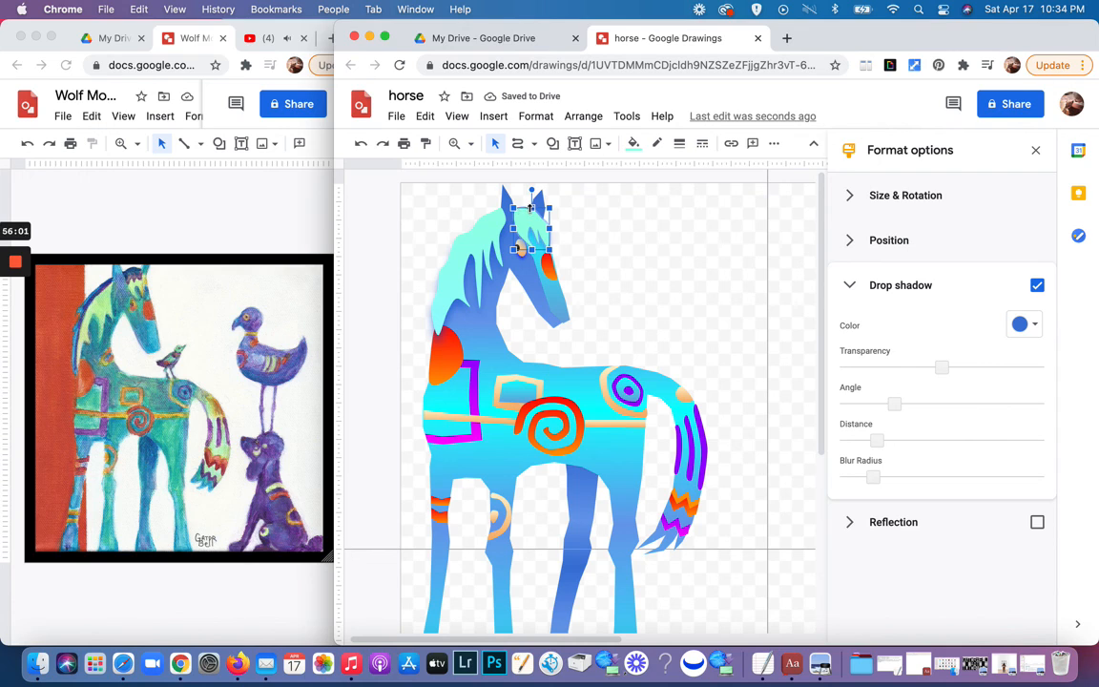
{"action": "left_click_drag", "start_coordinate": [531, 208], "coordinate": [528, 197]}
{"action": "left_click", "coordinate": [586, 222]}
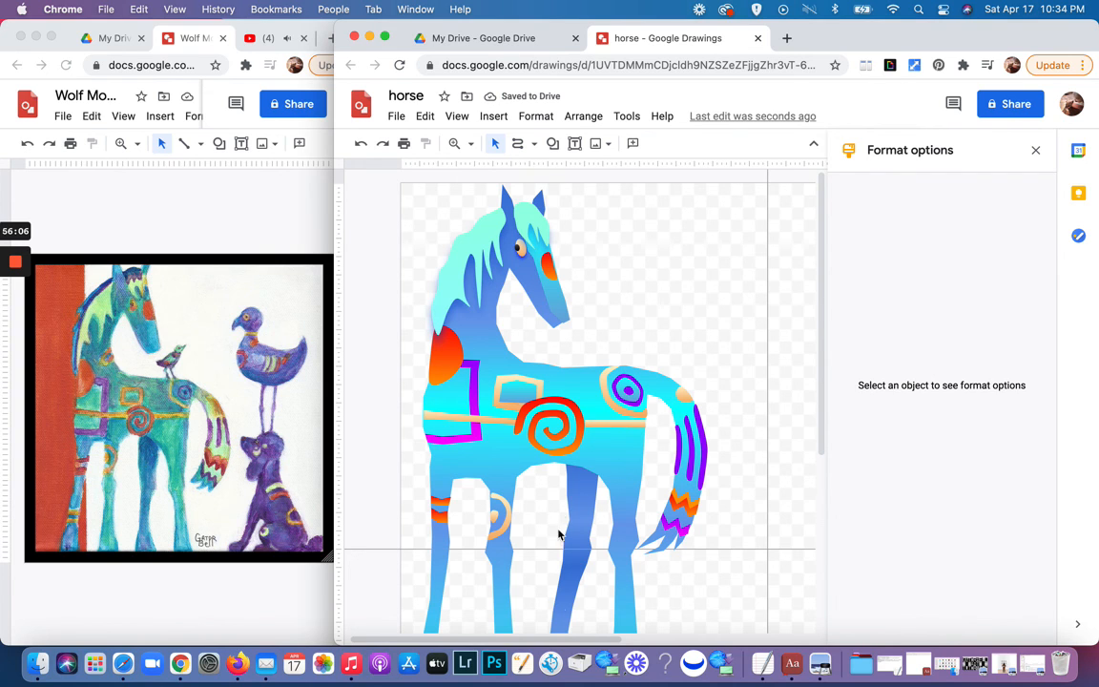
{"action": "scroll", "coordinate": [554, 630], "scroll_direction": "down", "scroll_amount": 5}
{"action": "scroll", "coordinate": [555, 629], "scroll_direction": "up", "scroll_amount": 5}
{"action": "mouse_move", "coordinate": [10, 266]}
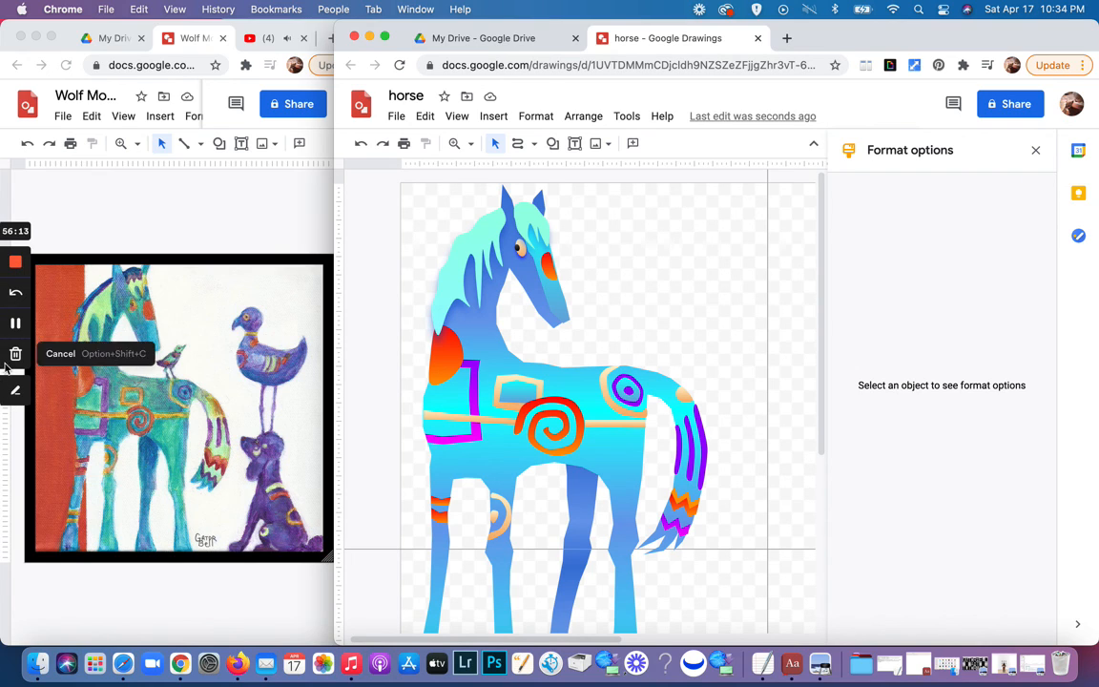